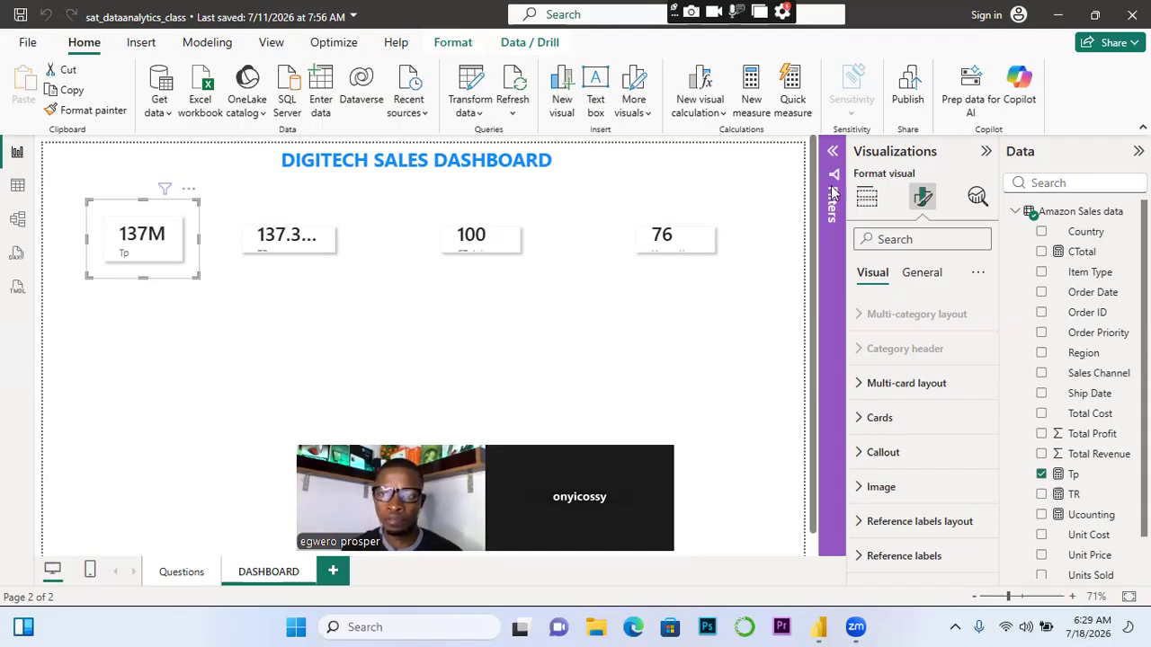
# Increase the height of the TR card so that its label fits
pyautogui.click(859, 197)
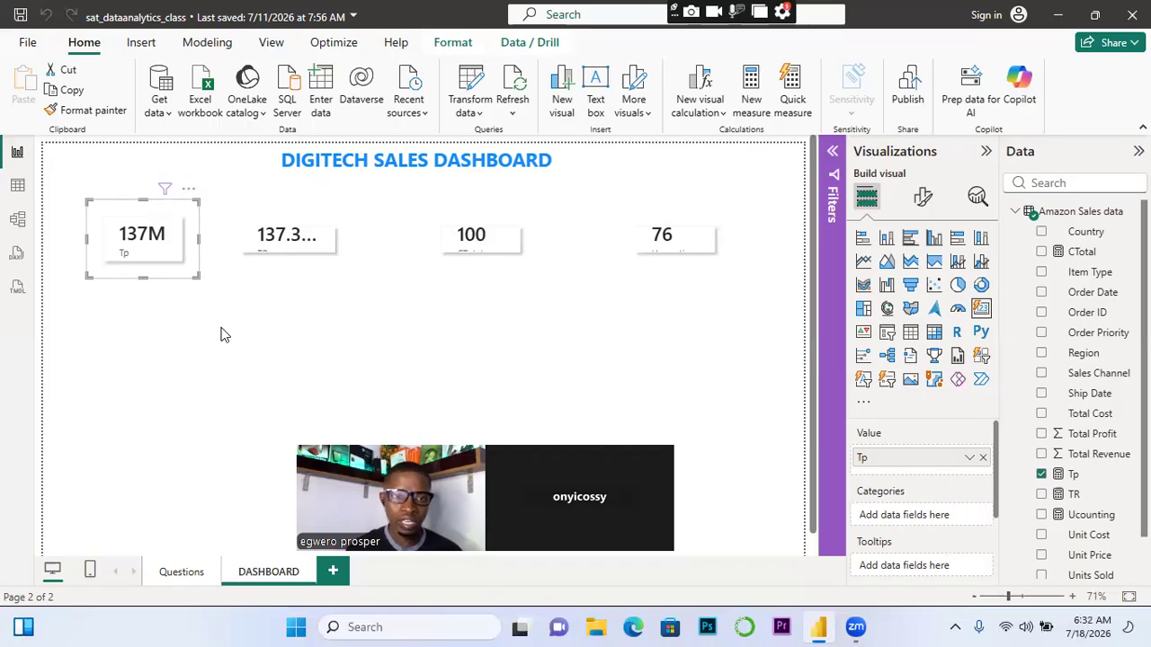
pyautogui.click(288, 272)
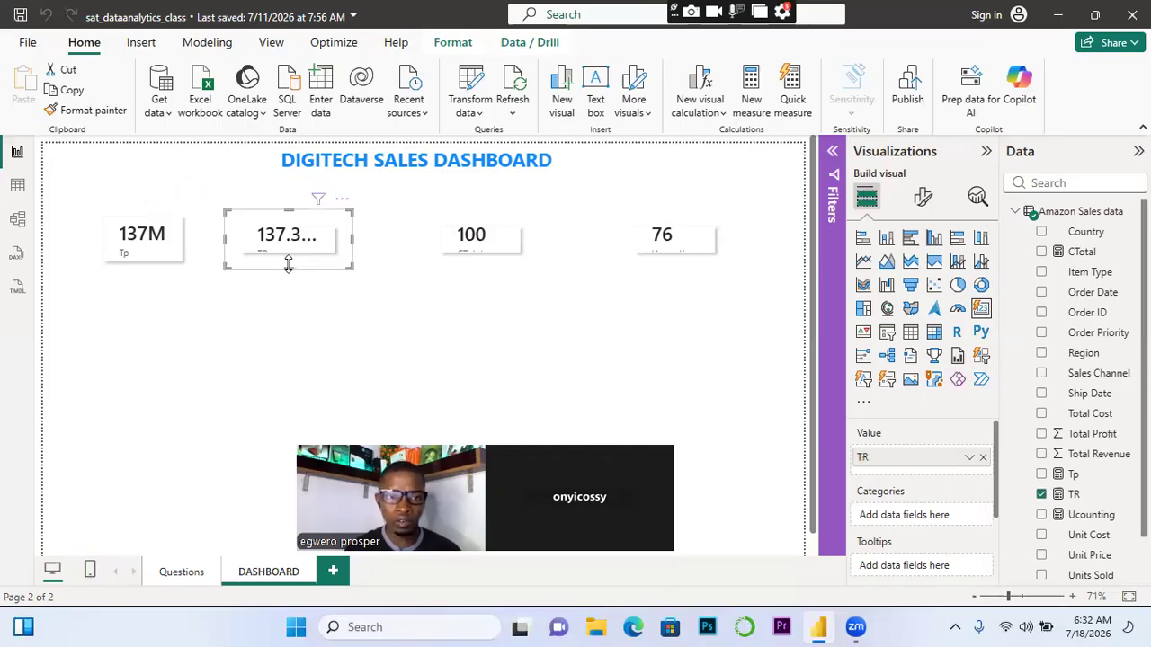
pyautogui.moveTo(288, 268); pyautogui.dragTo(290, 288)
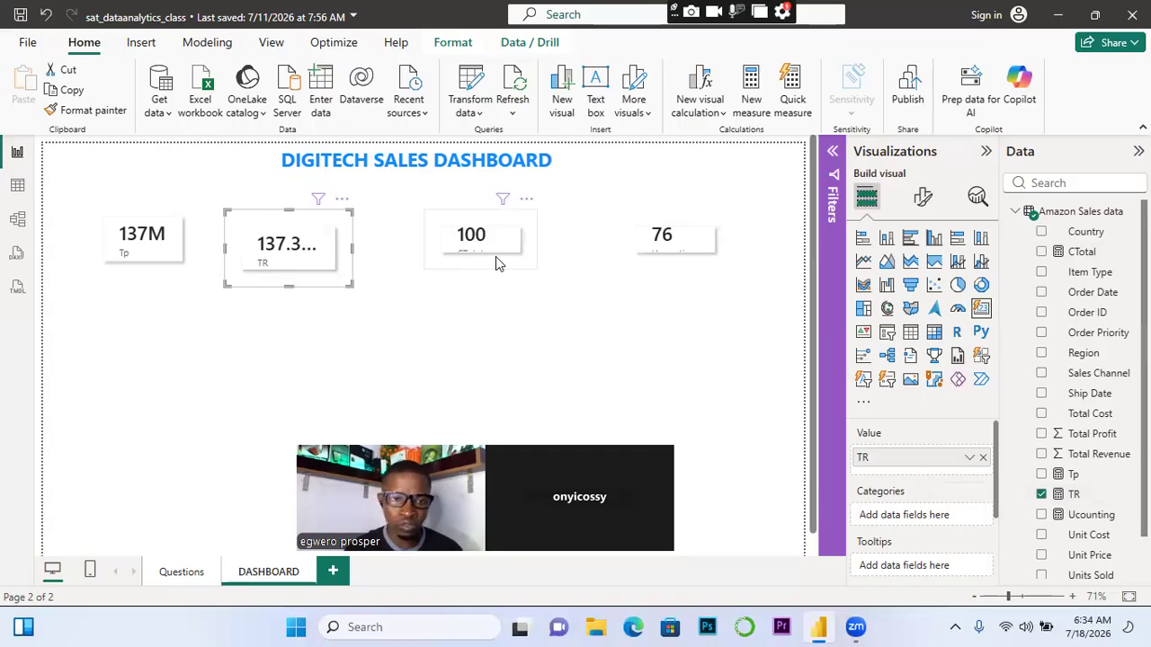
# Remove all four cards in the row beneath the DIGITECH SALES DASHBOARD title
pyautogui.click(342, 199)
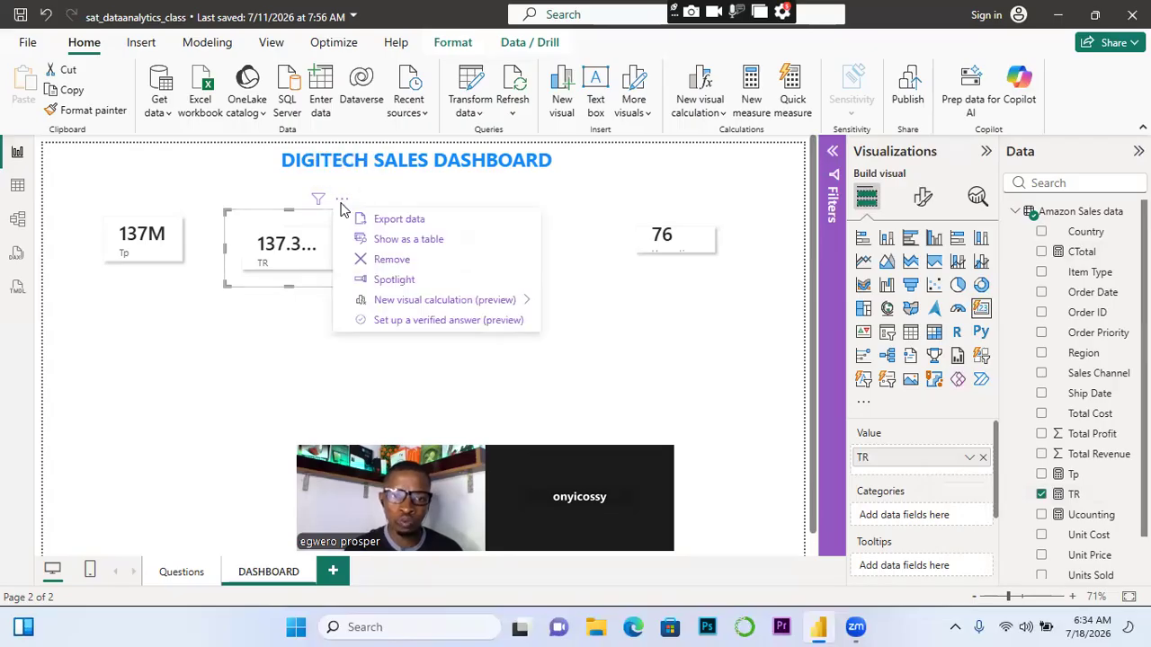
pyautogui.click(387, 258)
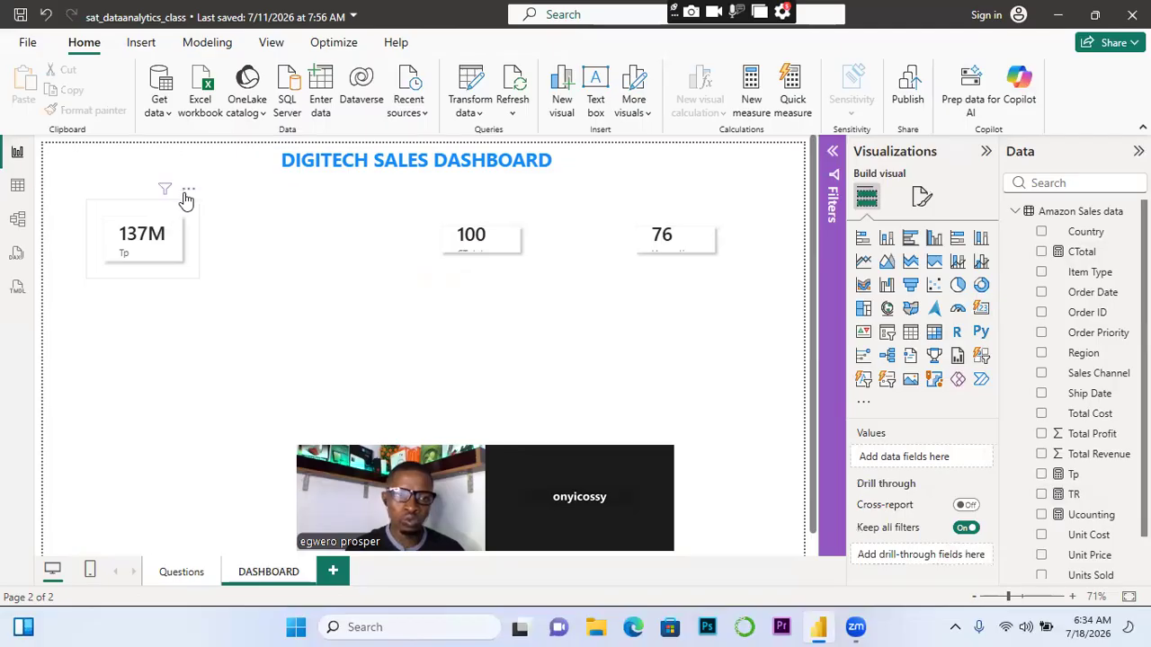
pyautogui.click(189, 194)
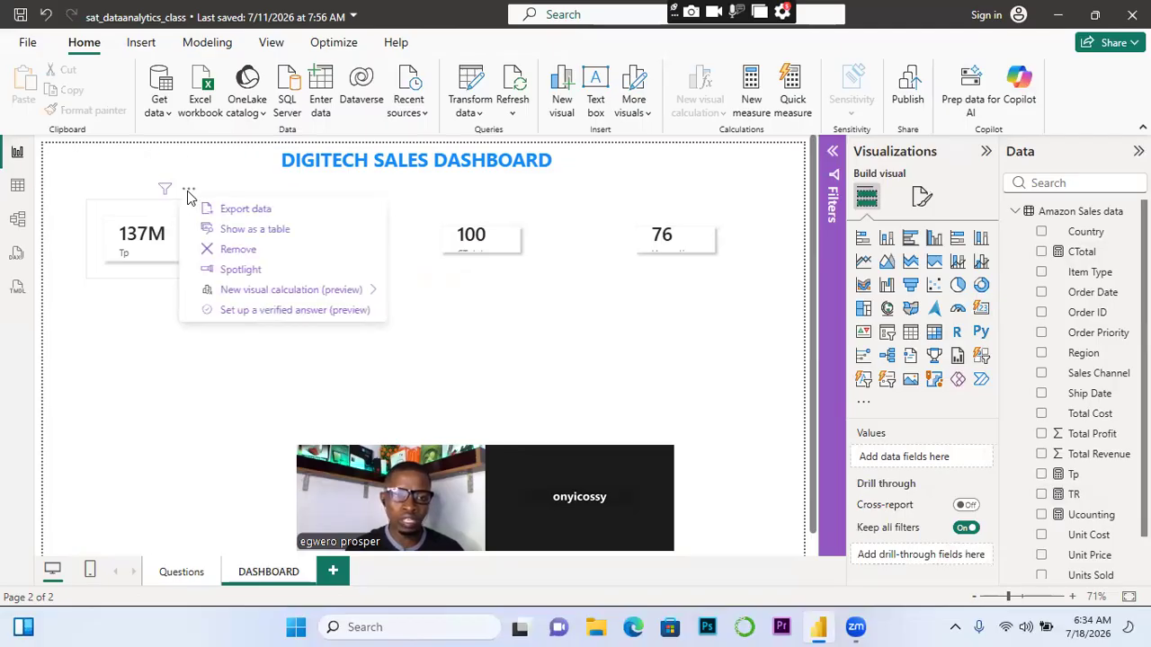
pyautogui.click(238, 250)
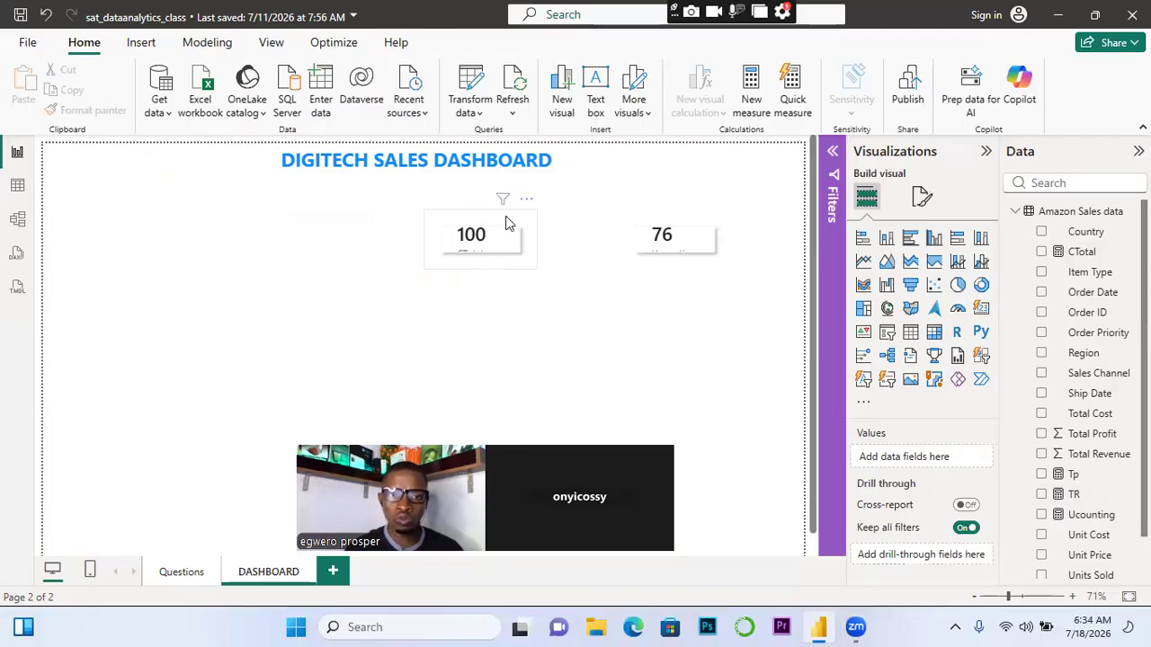
pyautogui.click(527, 198)
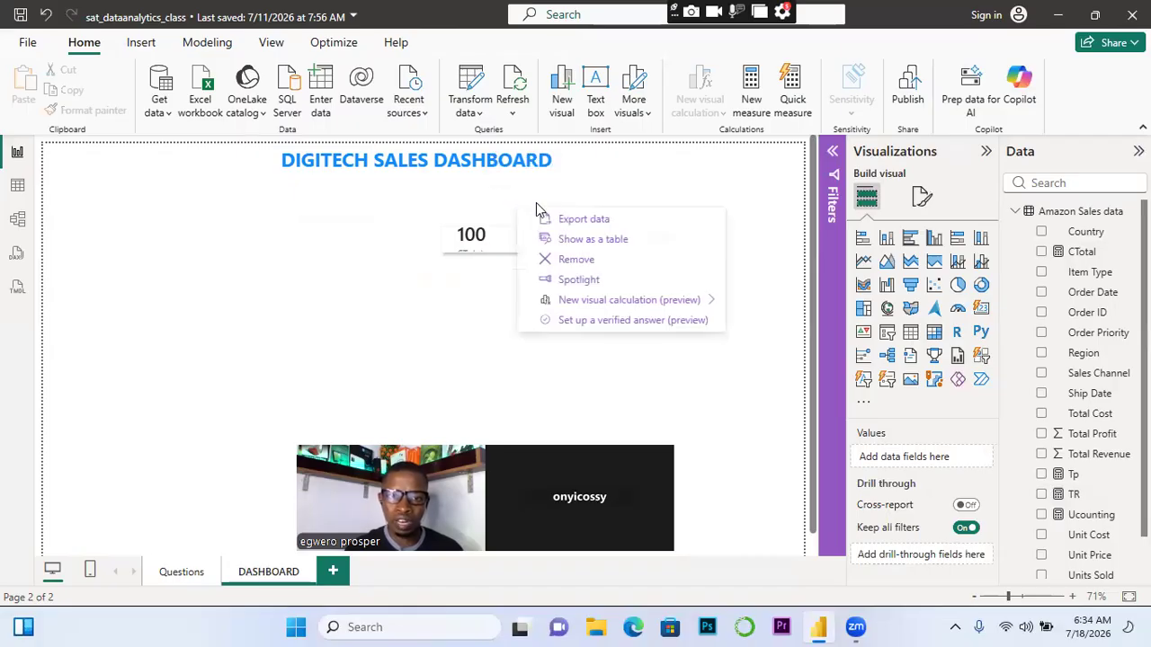
pyautogui.click(571, 259)
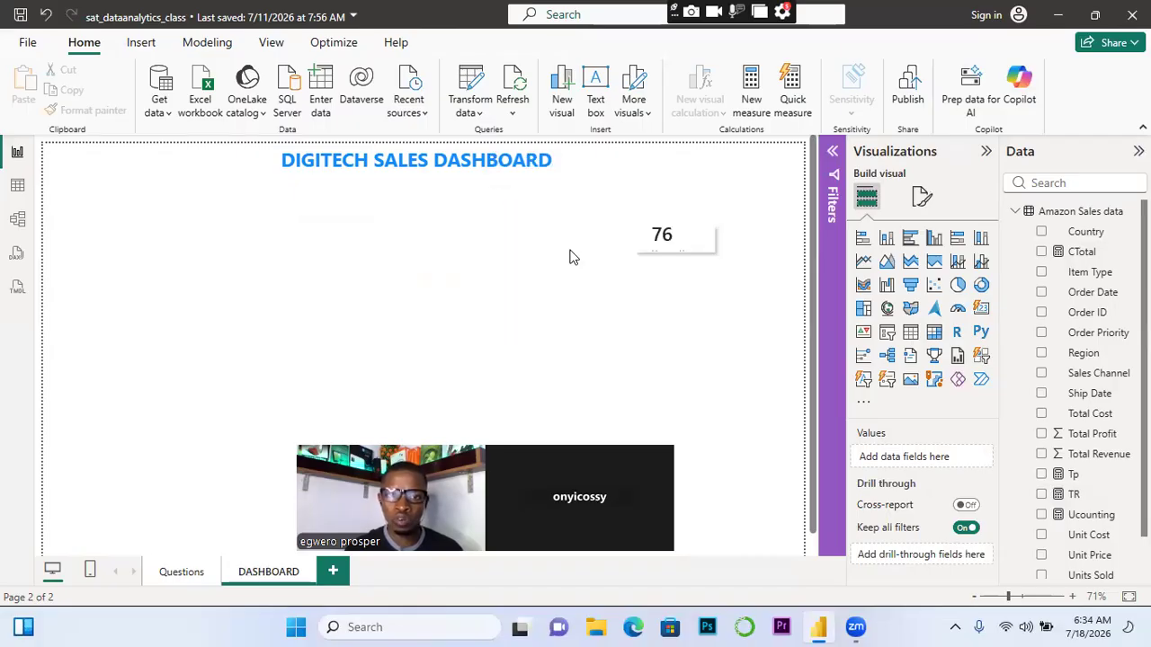
pyautogui.moveTo(709, 234)
pyautogui.click(721, 201)
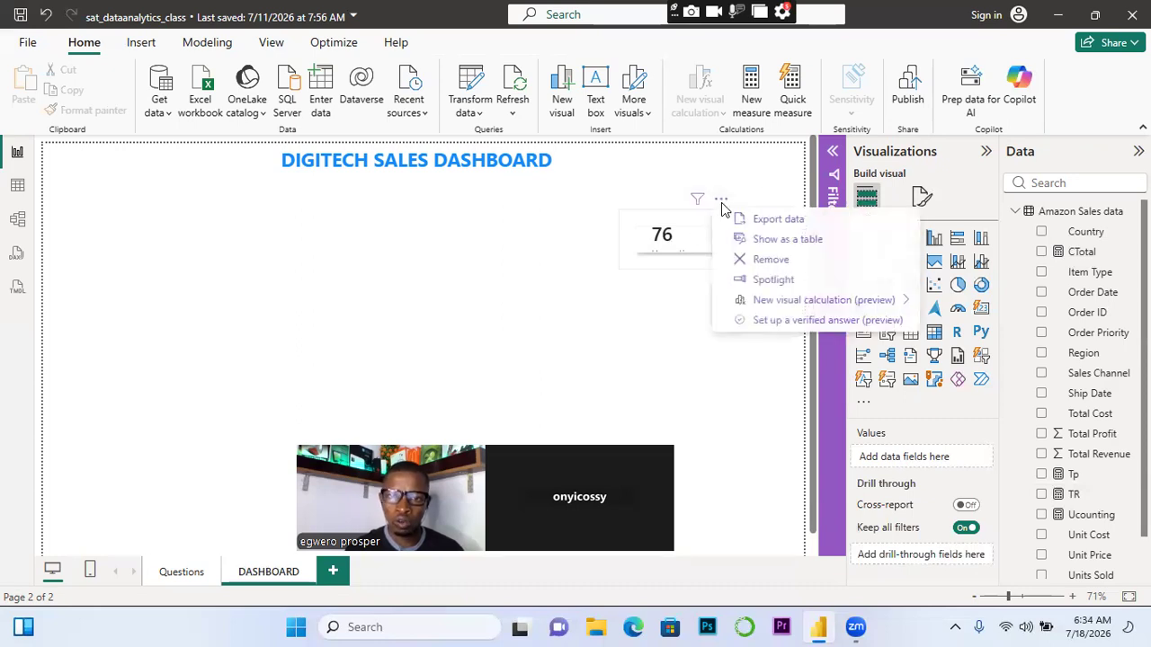
pyautogui.click(757, 261)
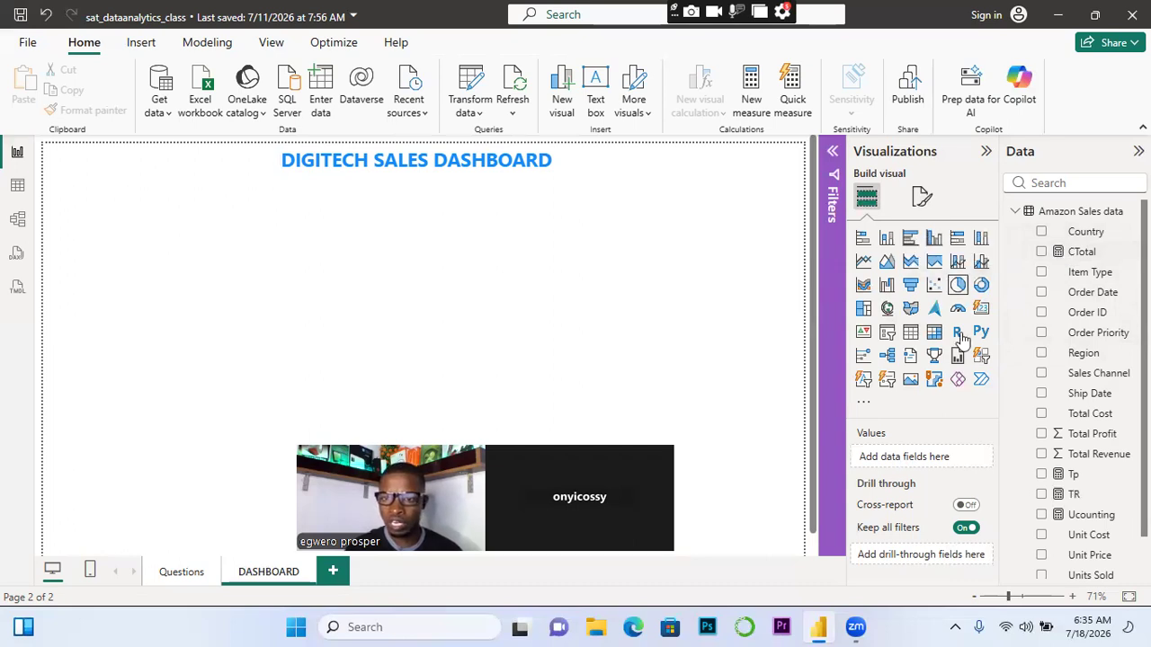
# Insert an empty table visual, shrink it and place it at the page's upper-left, just below the title
pyautogui.click(911, 333)
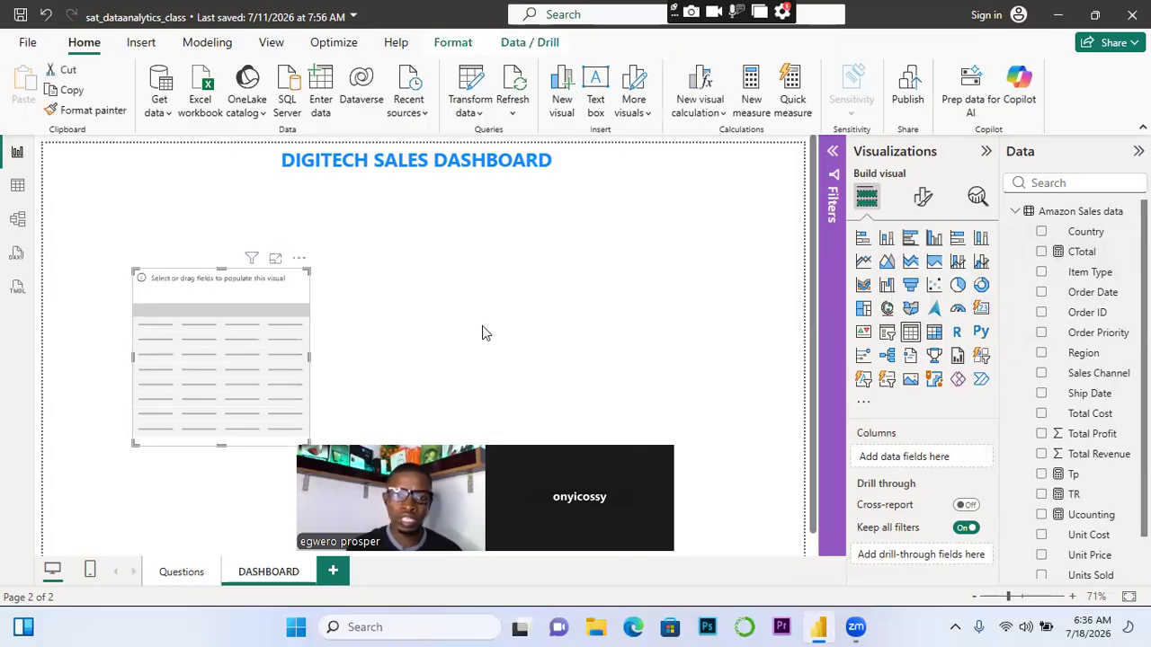
pyautogui.moveTo(309, 444); pyautogui.dragTo(260, 378)
pyautogui.moveTo(227, 342); pyautogui.dragTo(176, 266)
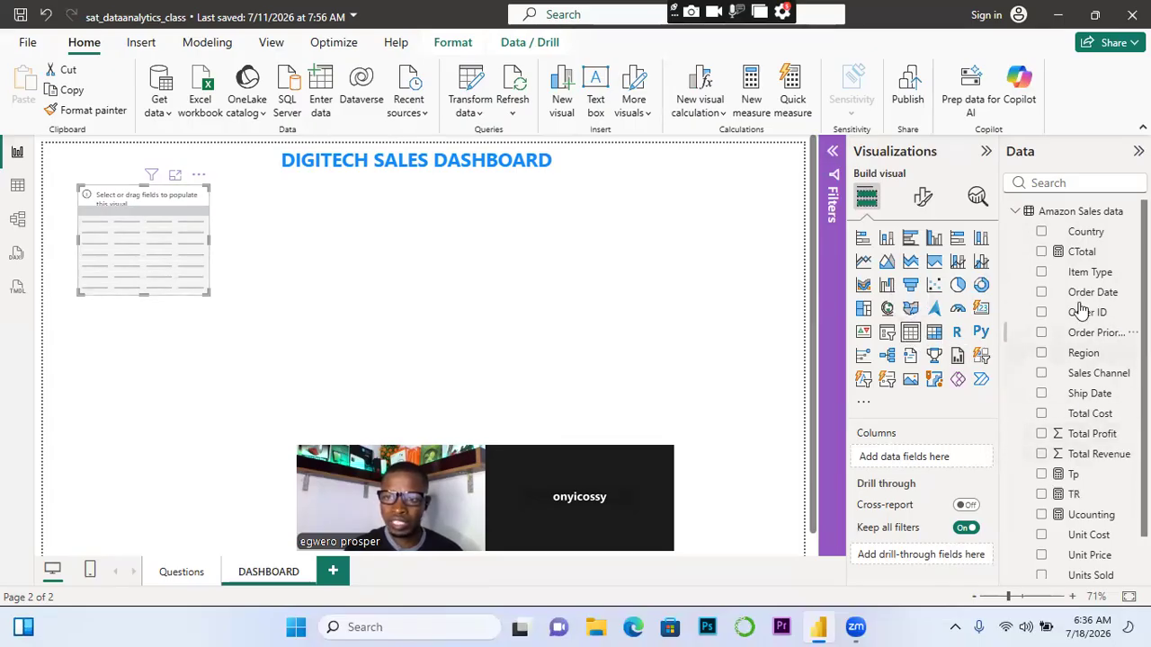
# Add the Tp measure as the table's only column and shrink the table to fit its single value
pyautogui.click(1042, 252)
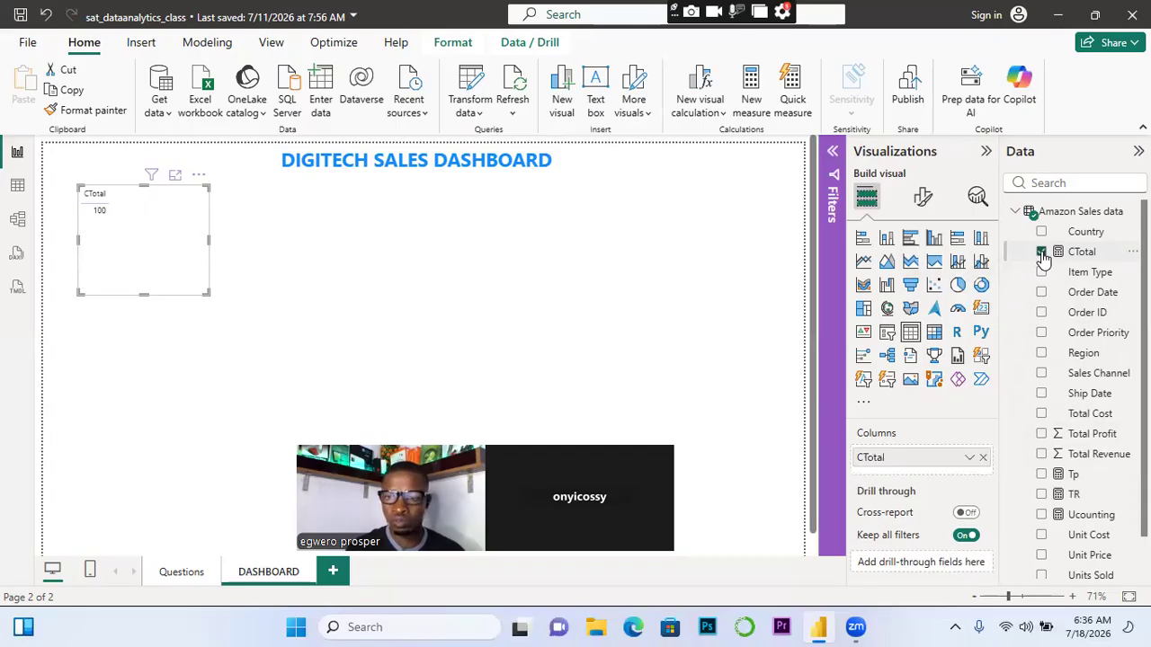
pyautogui.click(1041, 253)
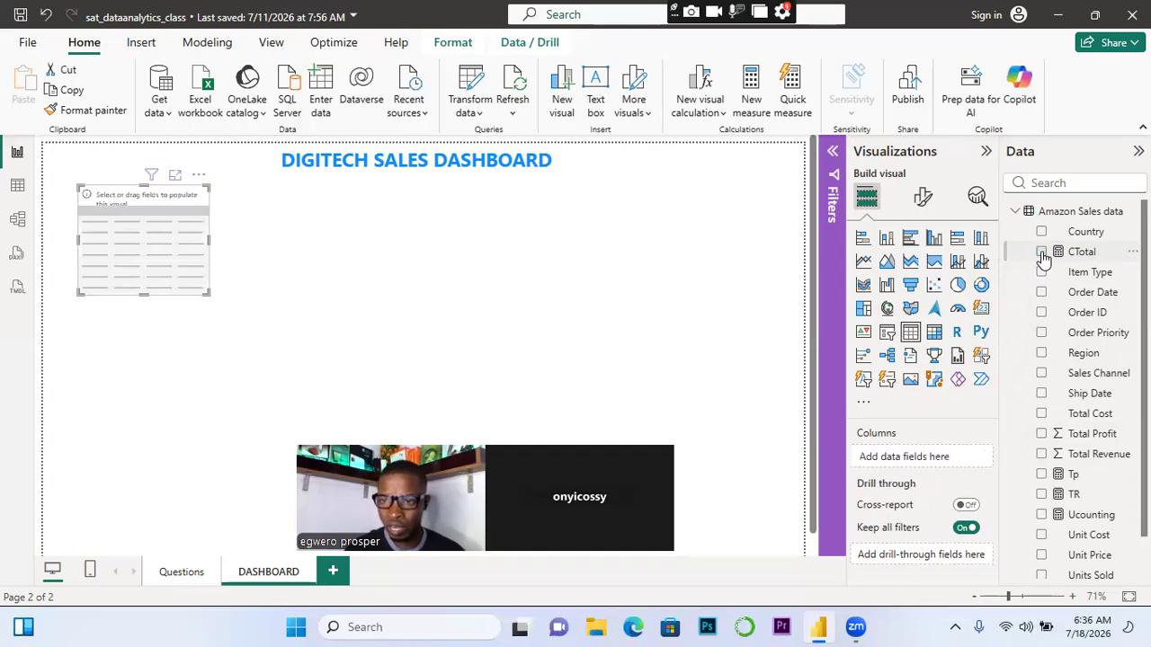
pyautogui.click(1041, 474)
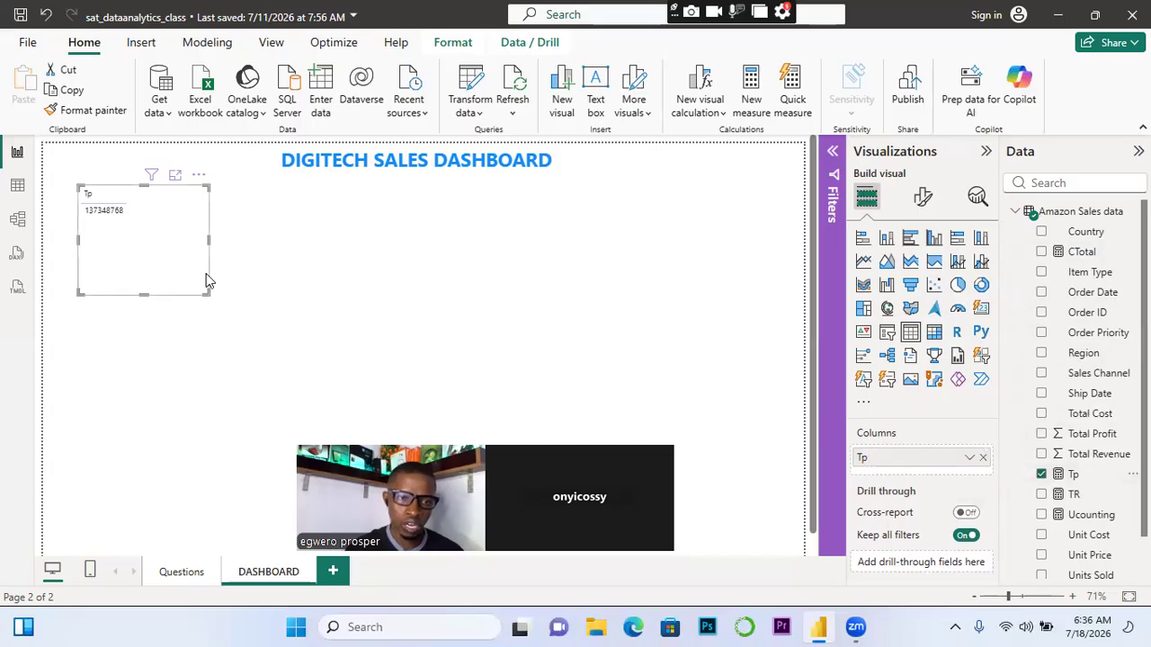
pyautogui.moveTo(206, 294); pyautogui.dragTo(153, 230)
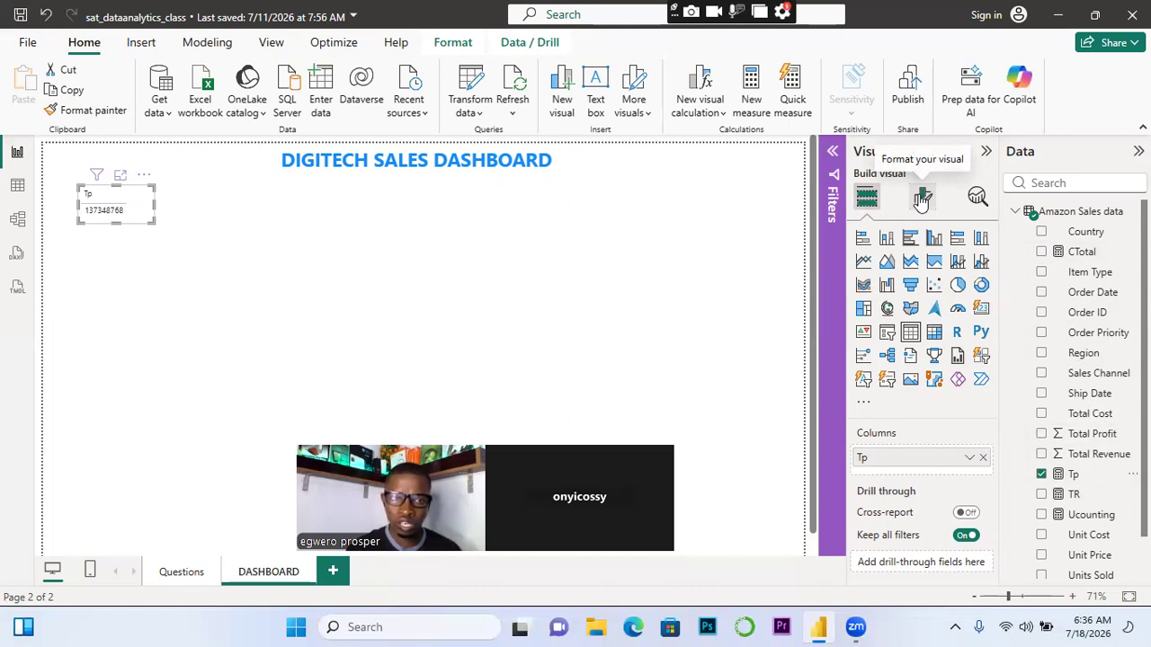
# Review the General and Visual formatting options of the Tp table
pyautogui.click(378, 232)
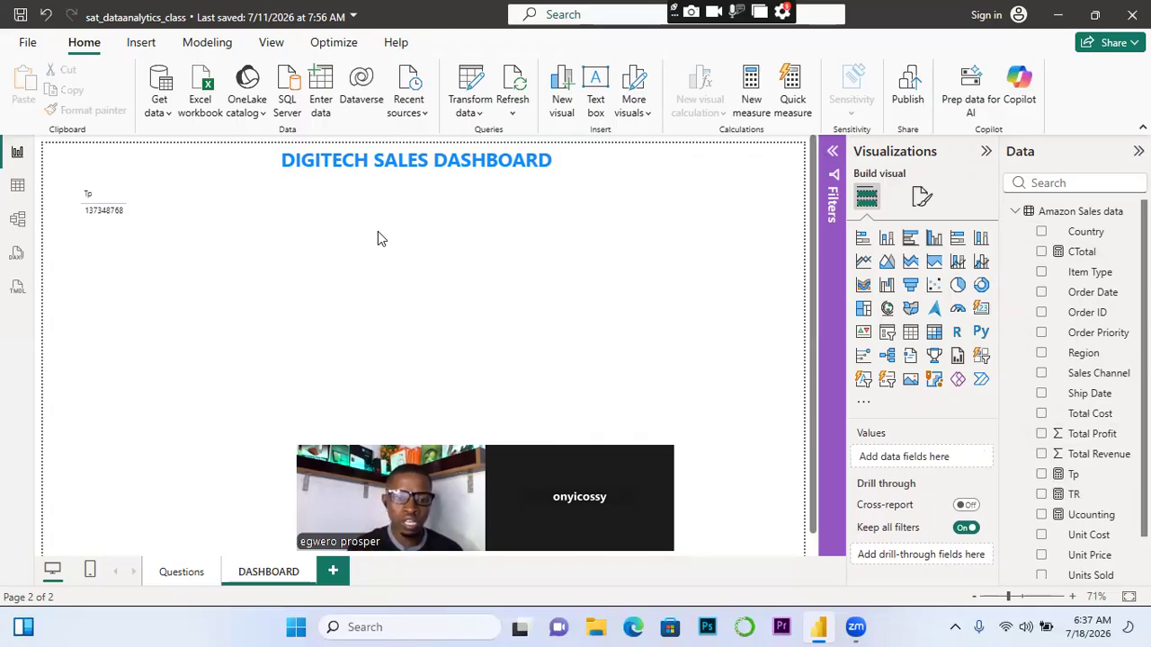
pyautogui.click(151, 218)
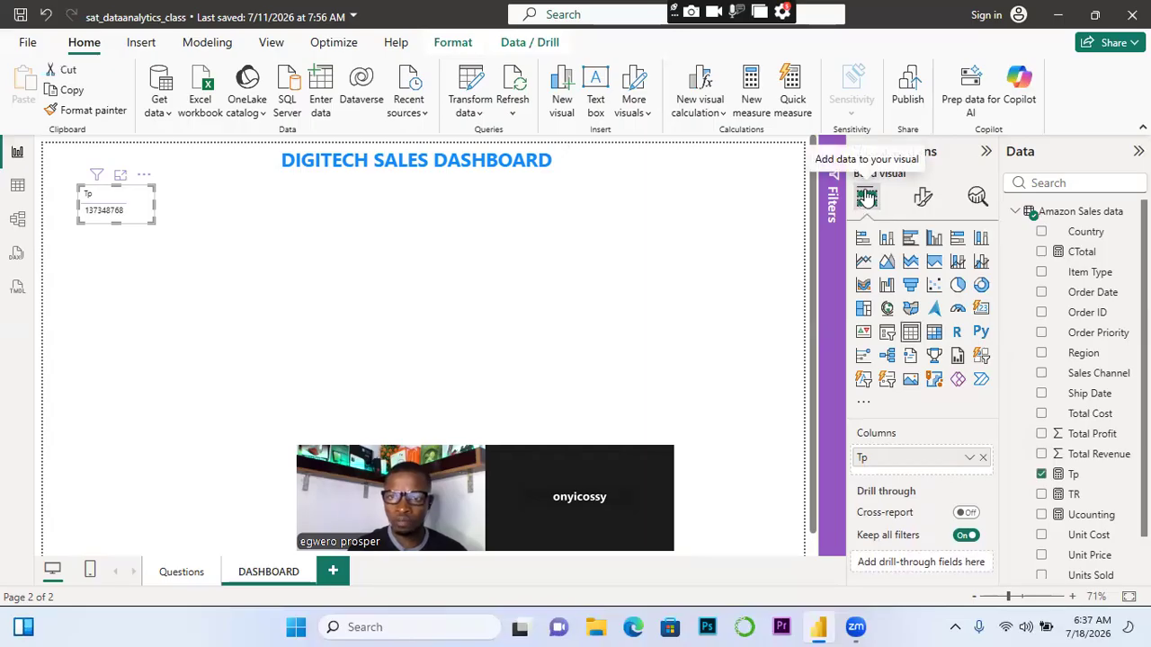
pyautogui.click(919, 200)
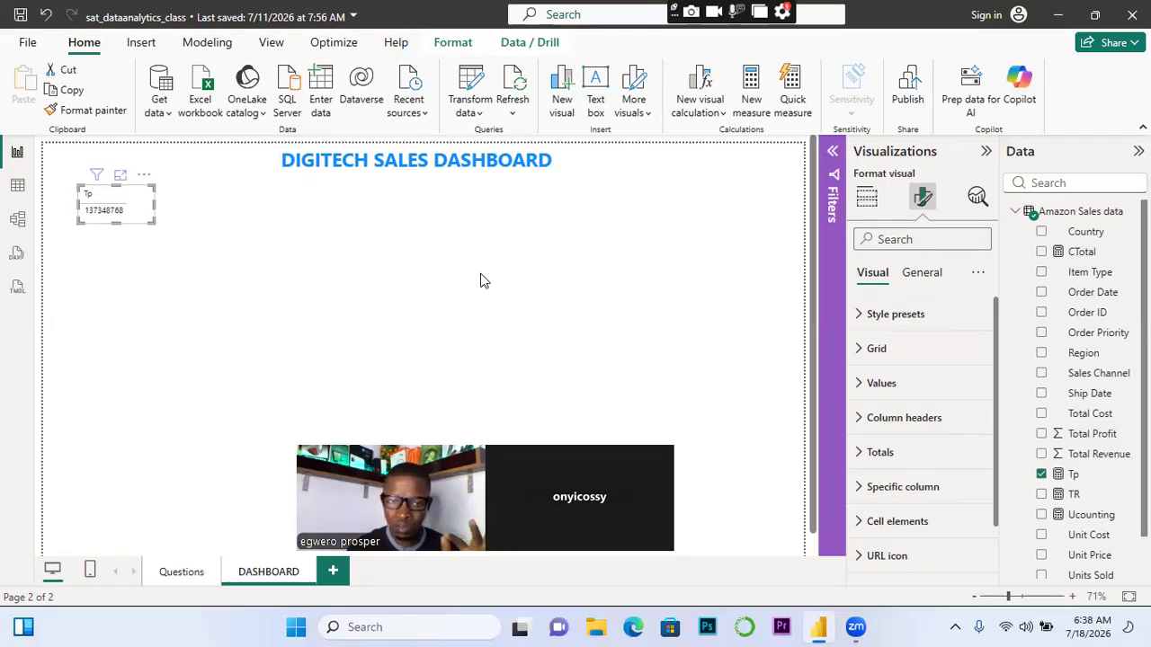
pyautogui.click(918, 279)
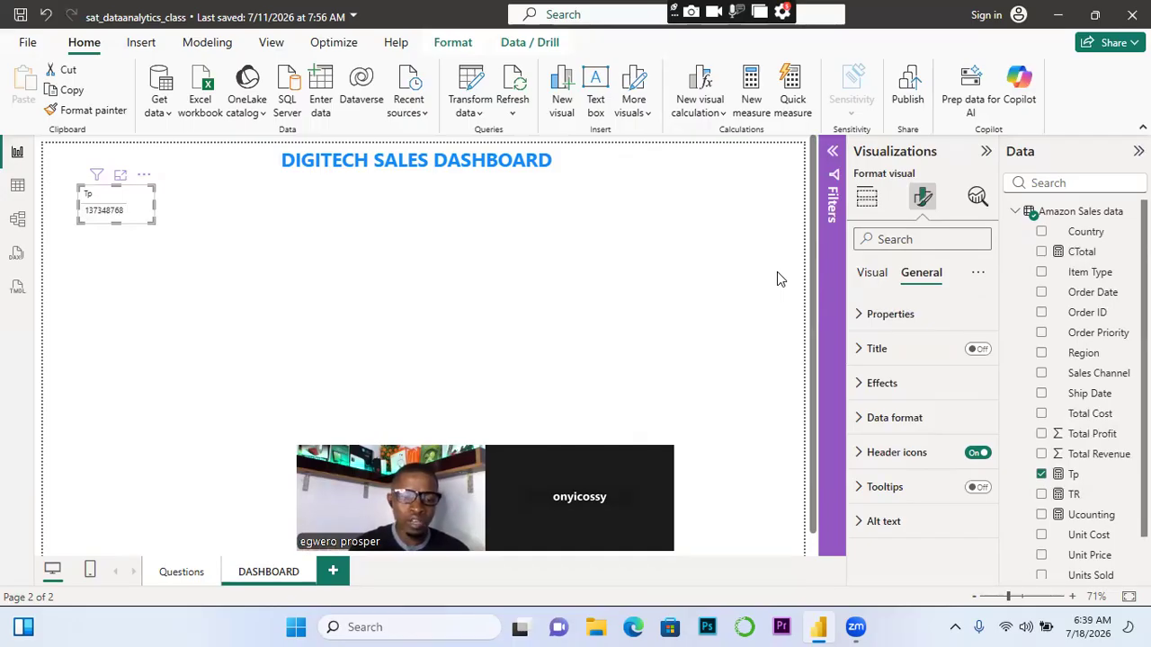
pyautogui.click(871, 275)
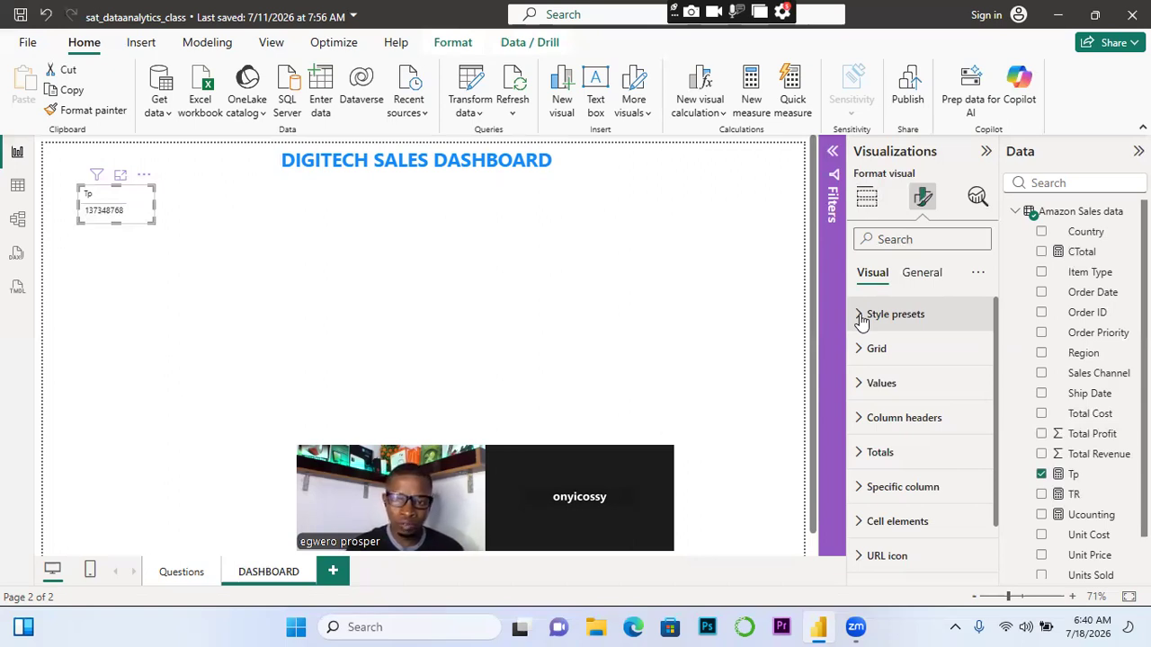
# Try the Bold header, Sparse and Minimal style presets on the Tp table, then return it to Default
pyautogui.click(861, 316)
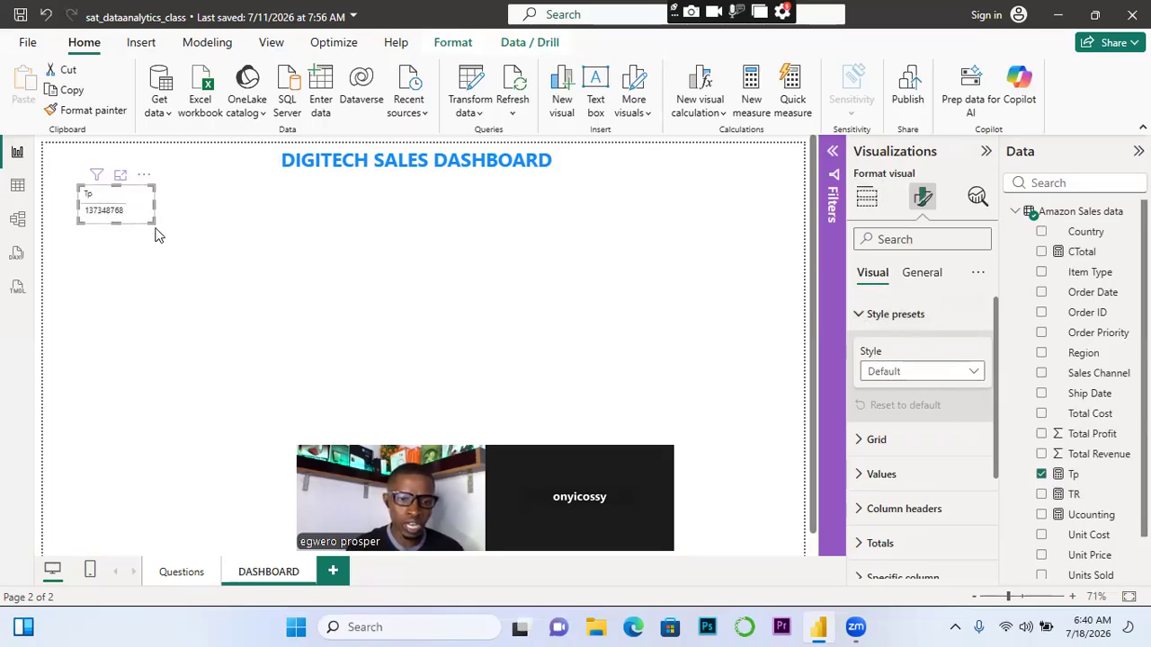
pyautogui.click(977, 376)
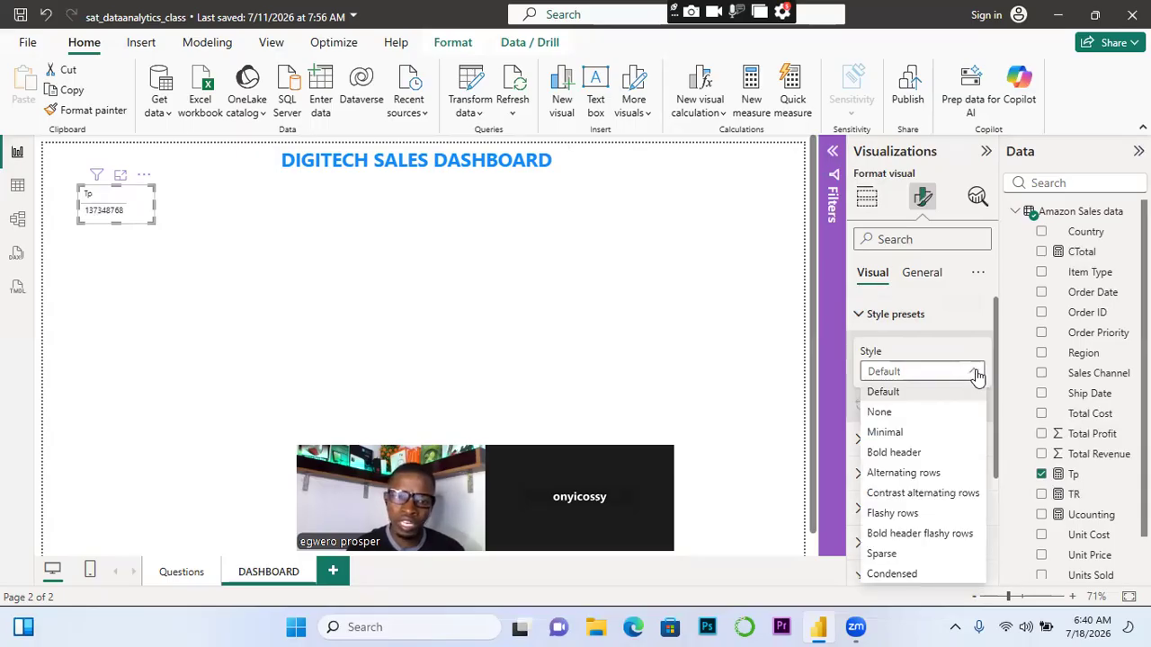
pyautogui.click(908, 457)
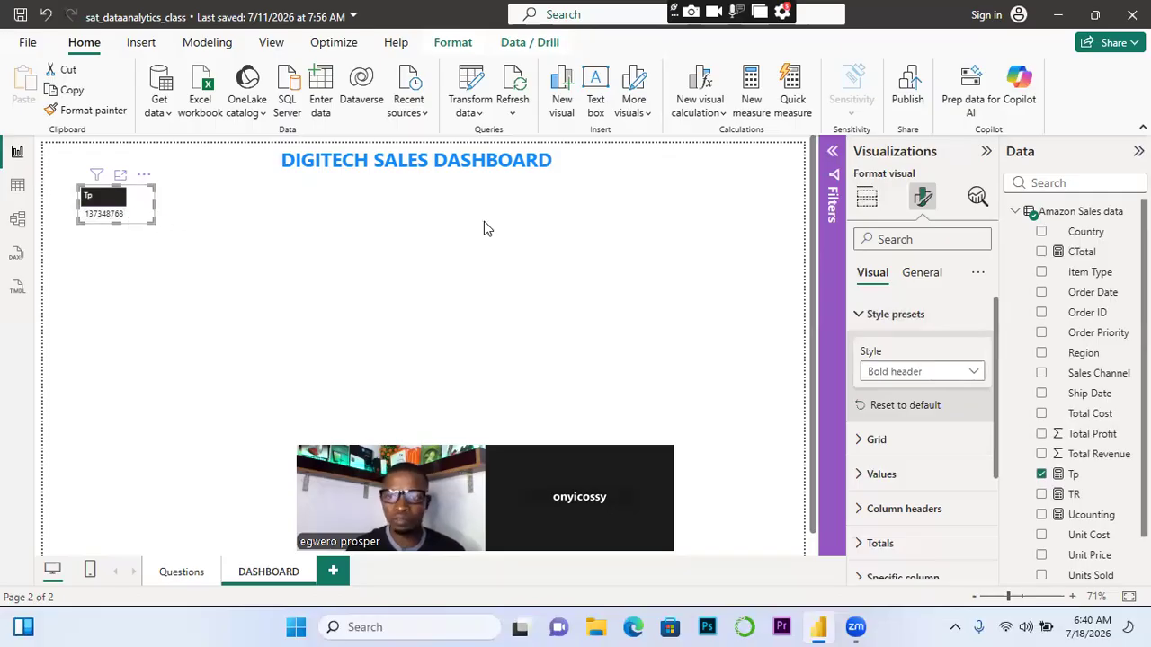
pyautogui.click(973, 374)
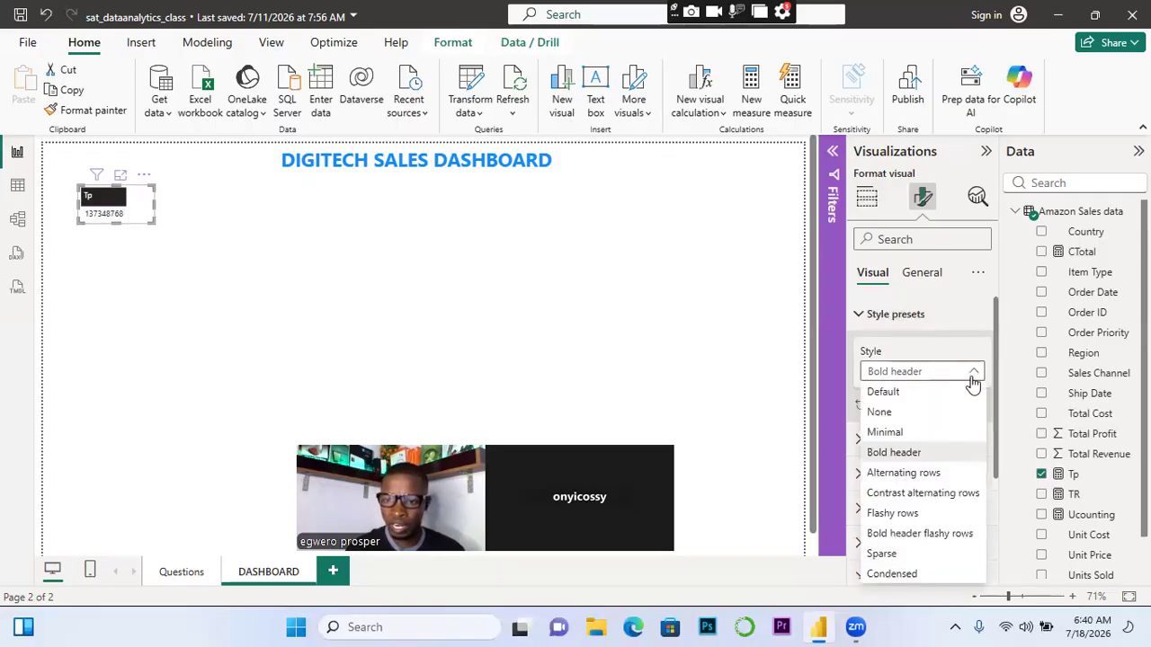
pyautogui.click(881, 553)
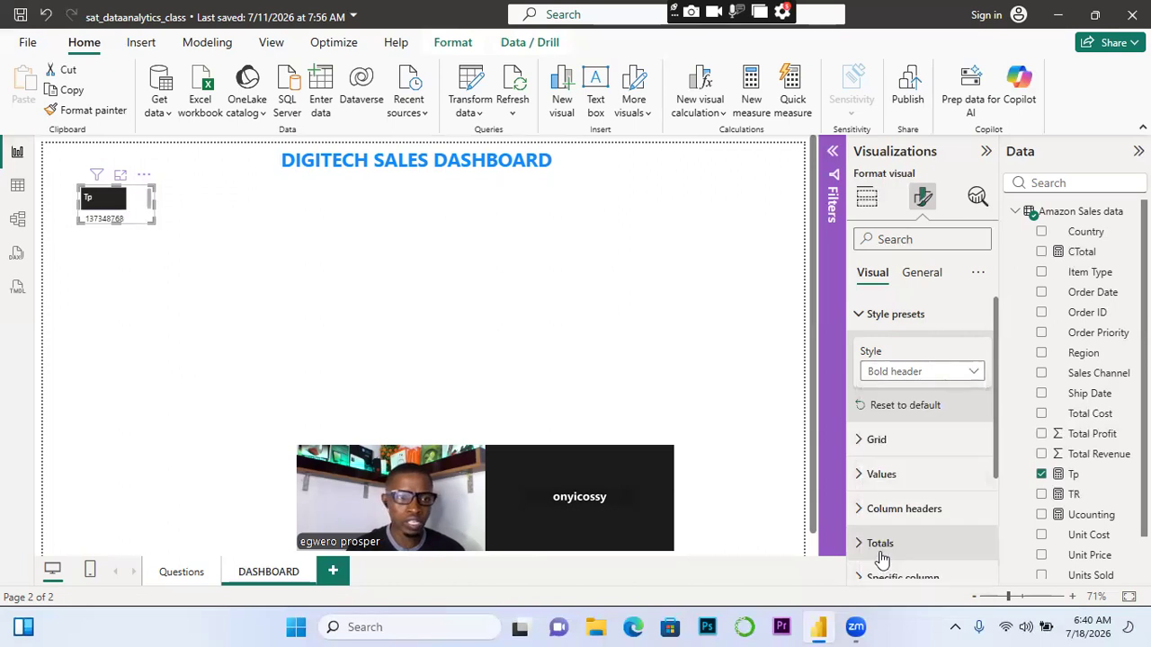
pyautogui.click(971, 375)
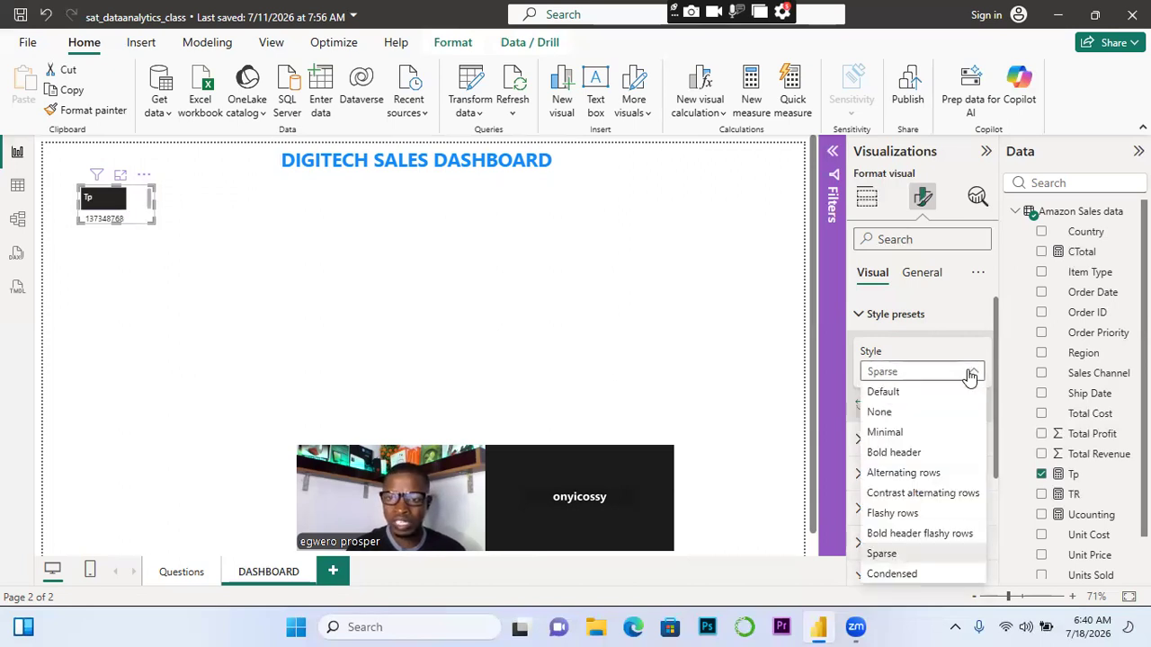
pyautogui.click(877, 434)
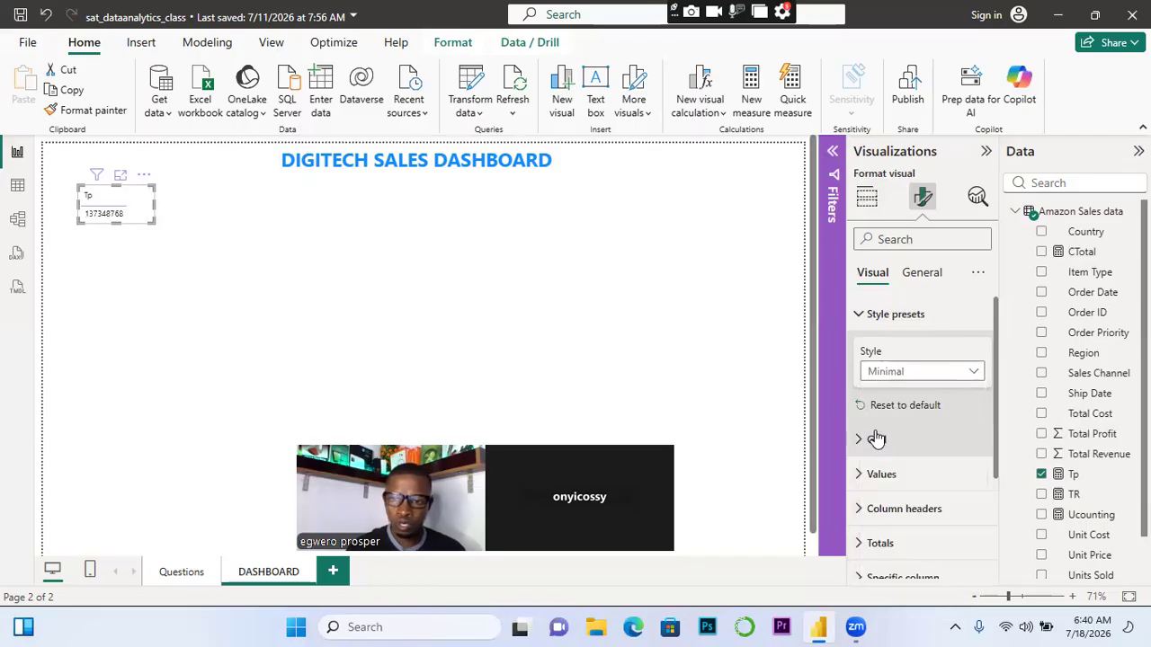
pyautogui.click(971, 374)
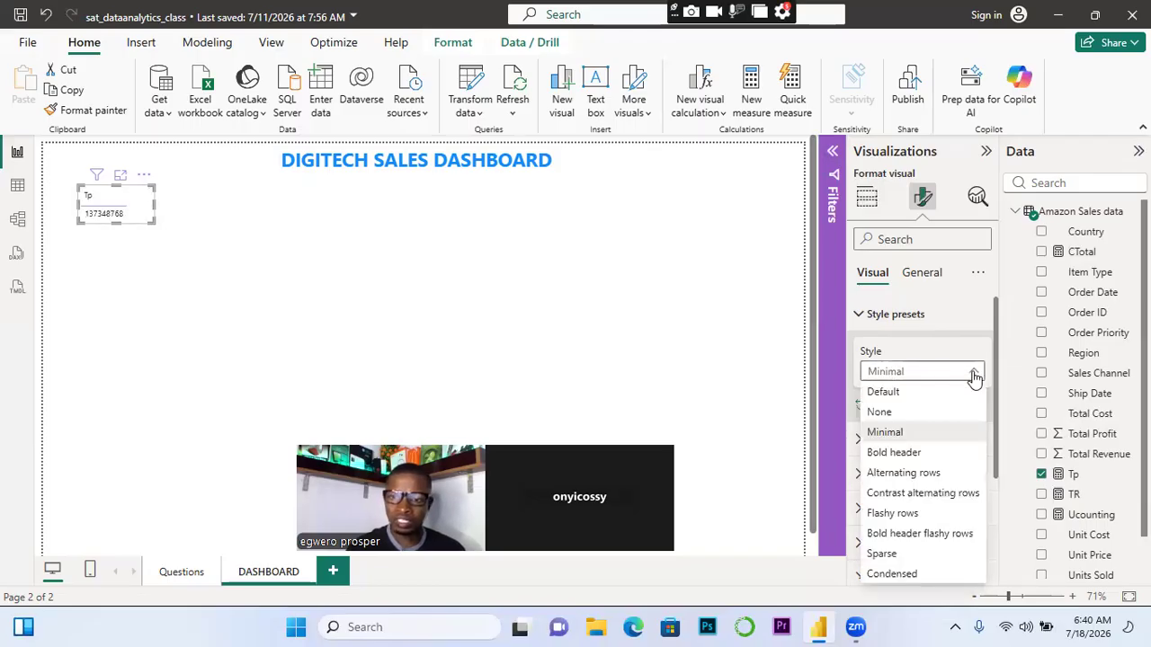
pyautogui.click(899, 392)
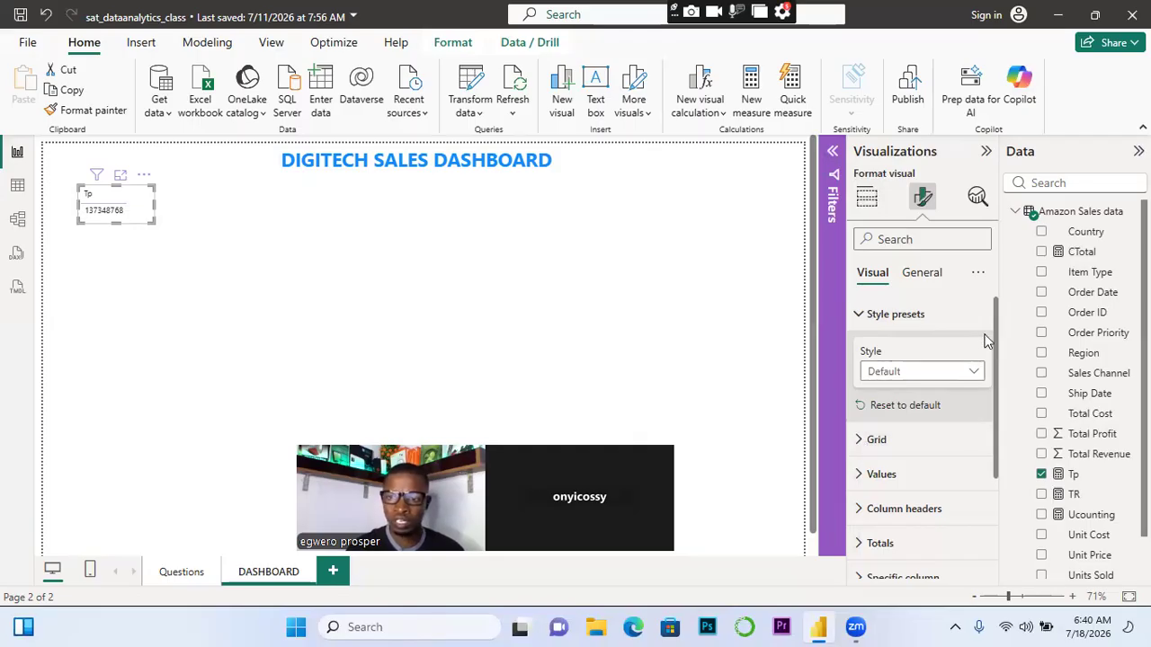
# Format the Tp table's values in Segoe UI Bold, size 14, with the blue theme color as text color
pyautogui.moveTo(993, 343); pyautogui.dragTo(998, 384)
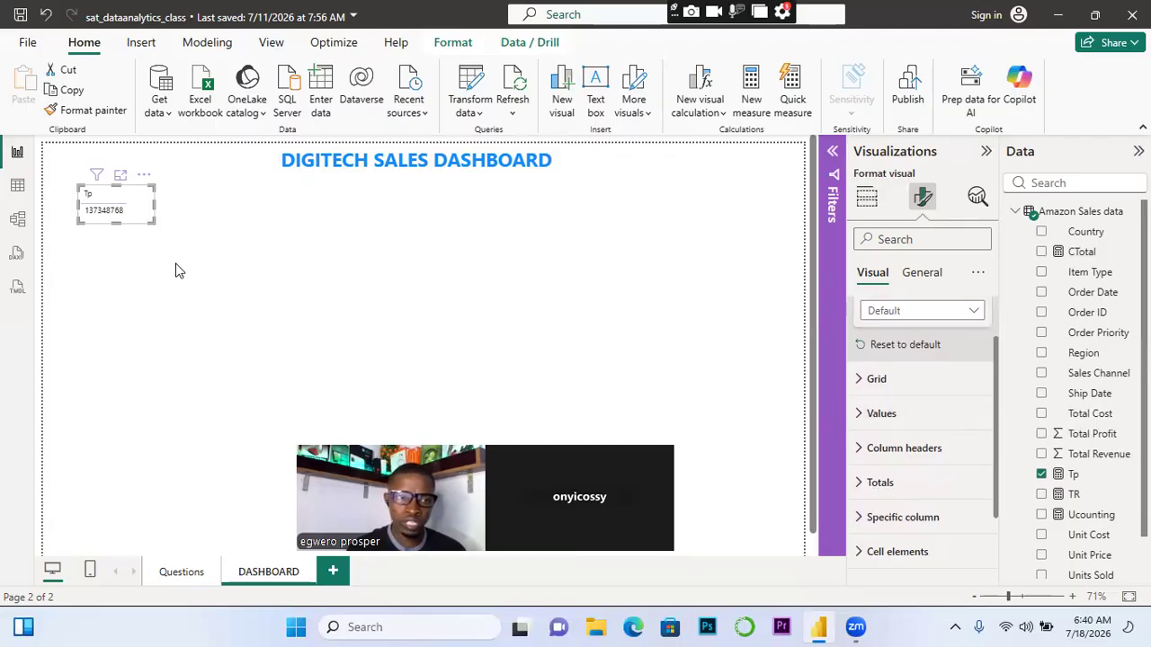
pyautogui.click(859, 415)
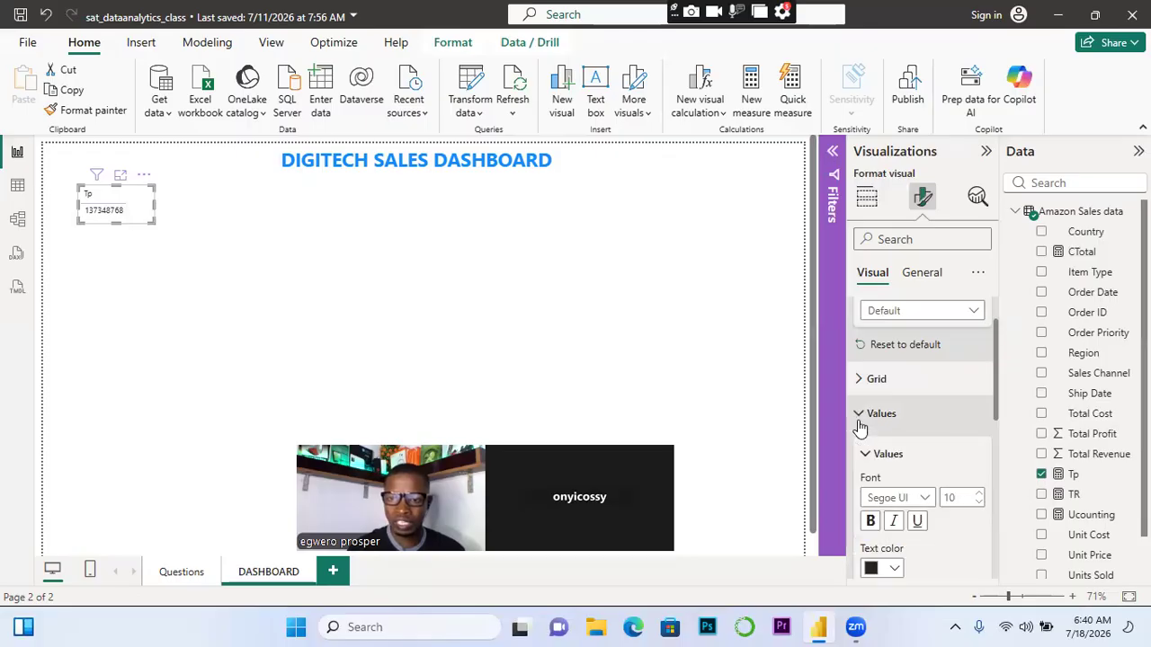
pyautogui.moveTo(993, 399); pyautogui.dragTo(997, 439)
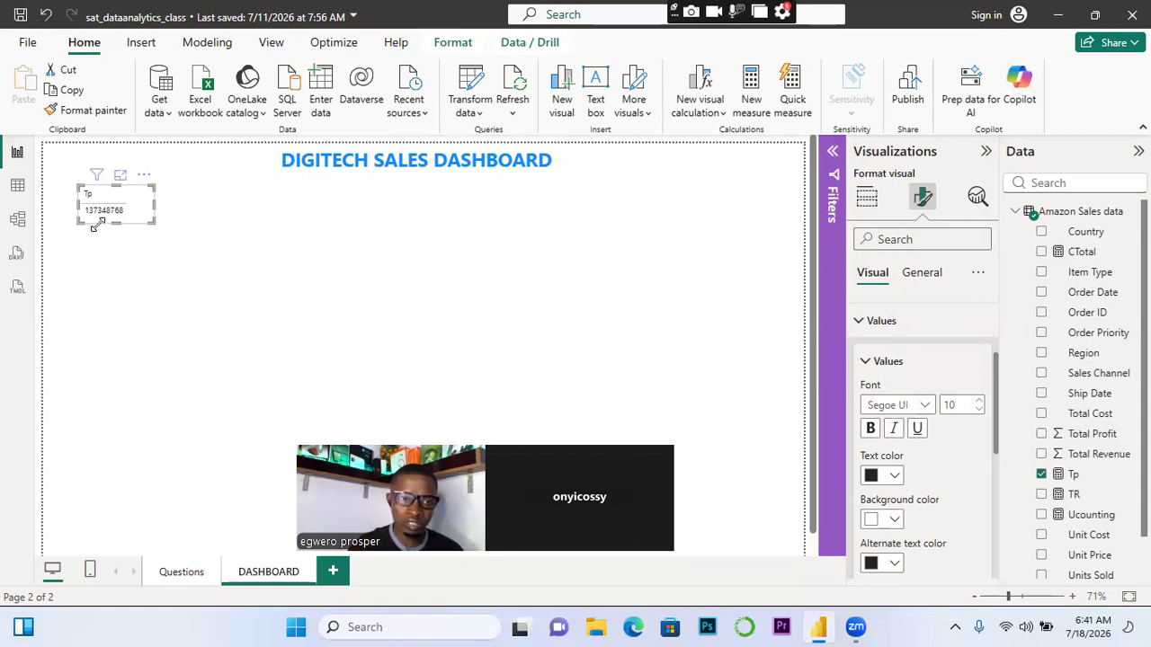
pyautogui.click(924, 406)
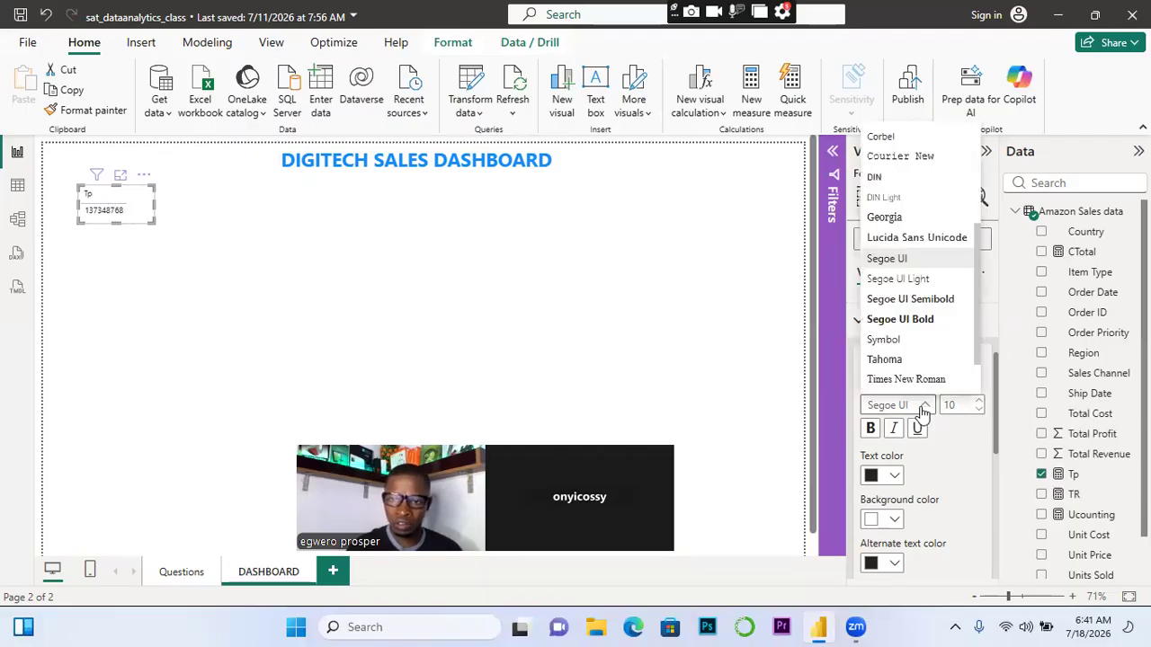
pyautogui.click(887, 320)
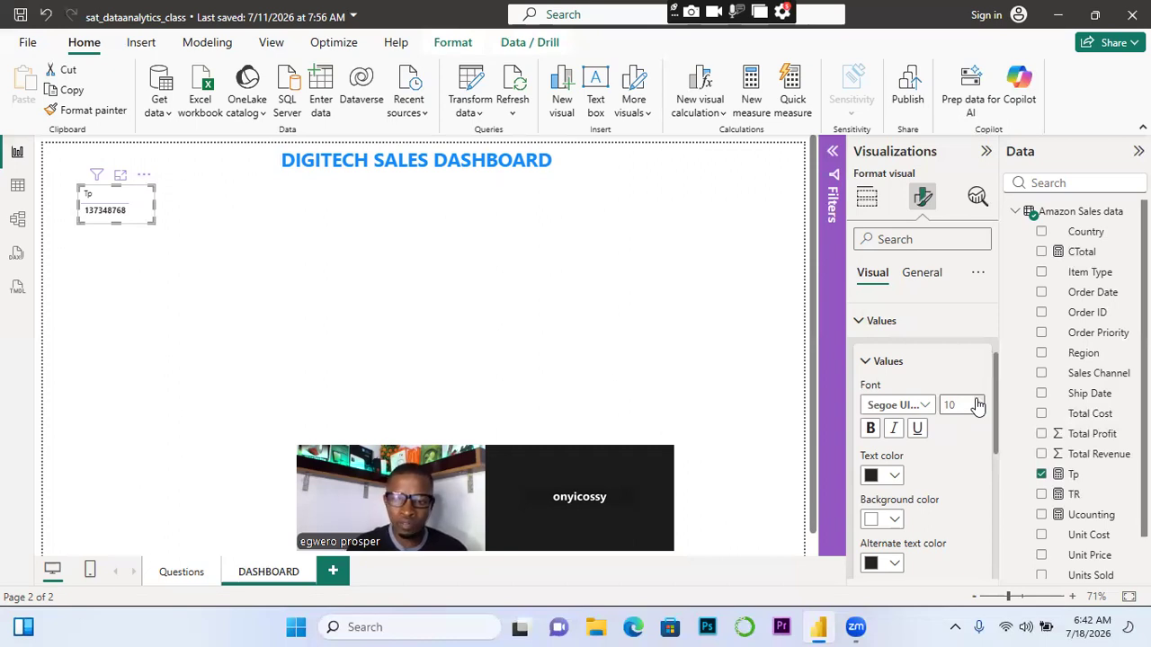
pyautogui.click(978, 405)
pyautogui.click(978, 405)
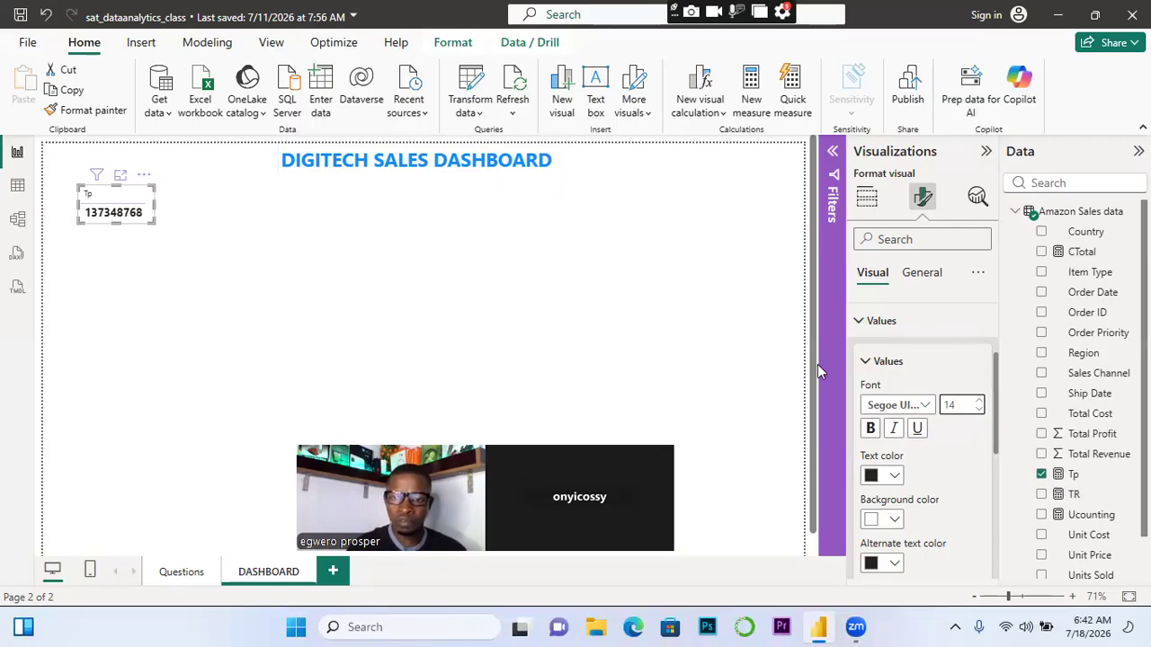
pyautogui.click(895, 479)
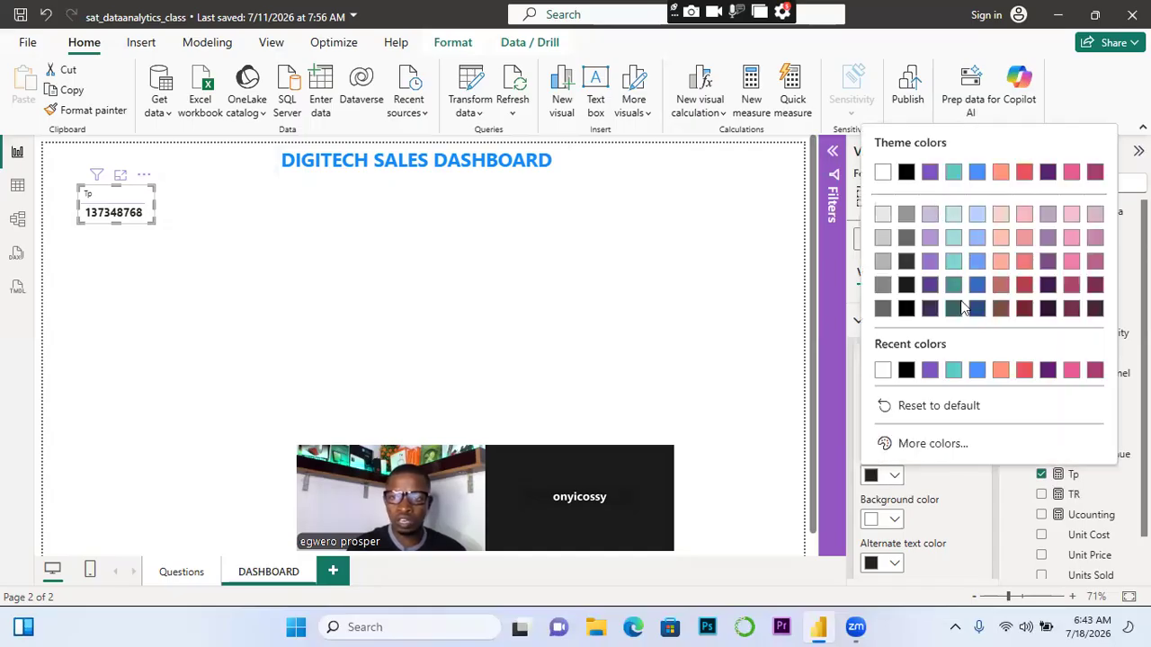
pyautogui.click(980, 173)
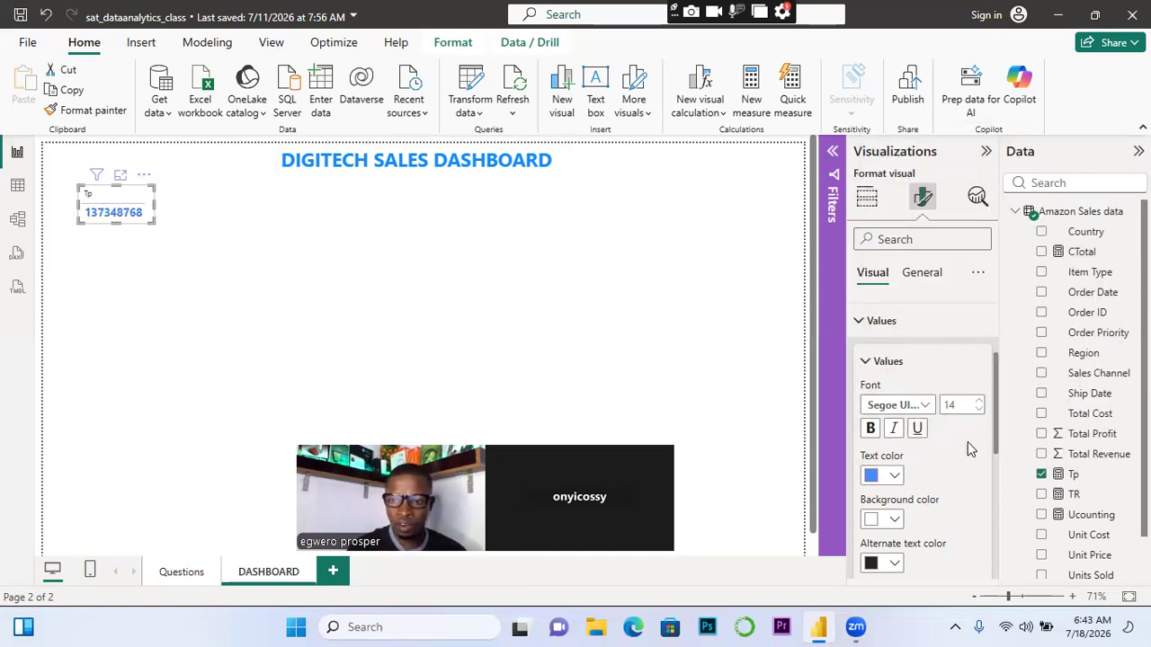
# Try a light grey background color on the Tp table's values, then undo it
pyautogui.moveTo(993, 426); pyautogui.dragTo(993, 434)
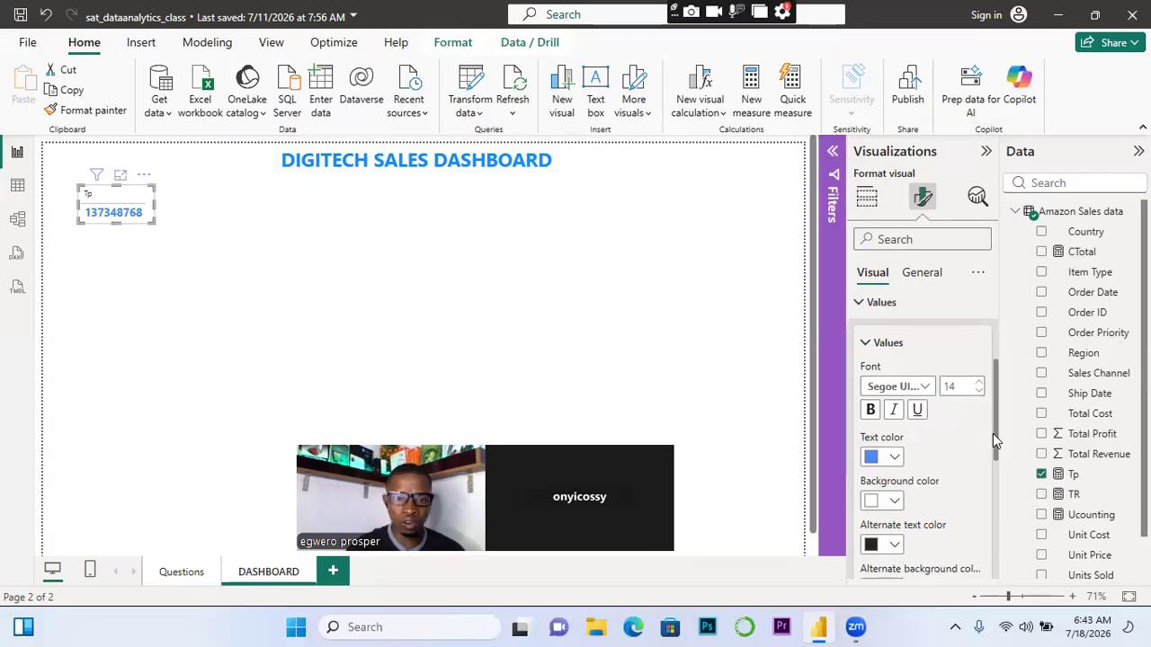
pyautogui.click(893, 500)
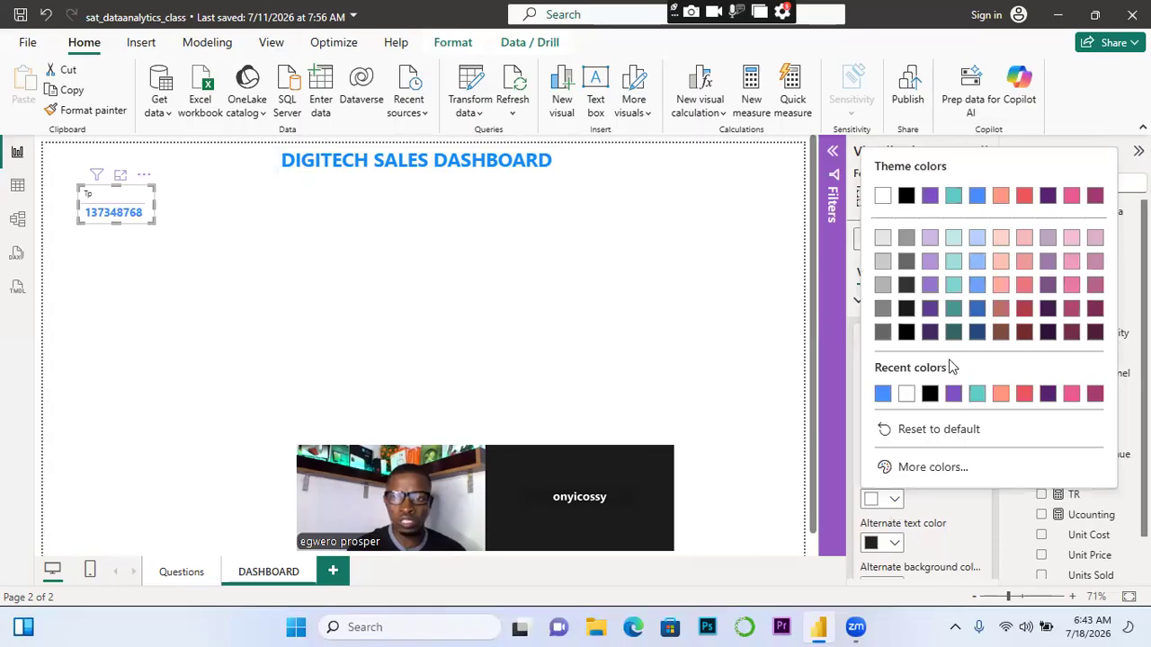
pyautogui.click(882, 239)
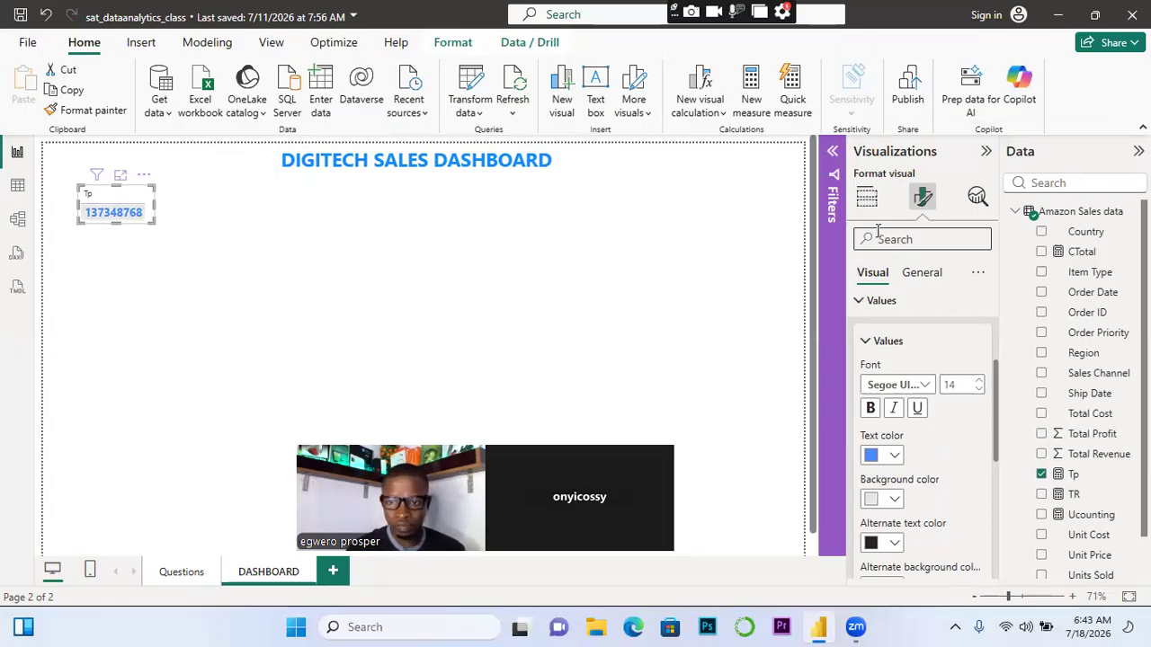
pyautogui.hotkey('ctrl', 'z')
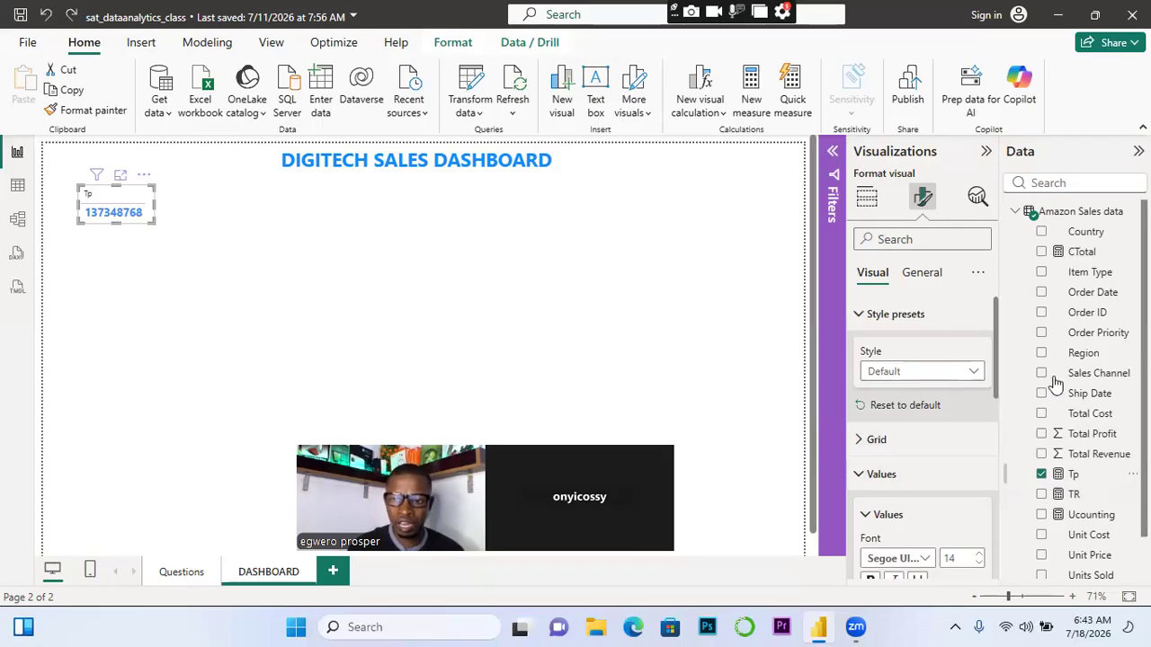
# Review the remaining formatting options for the Tp table's values, including alternate colors and text wrap
pyautogui.scroll(-2, 997, 357)
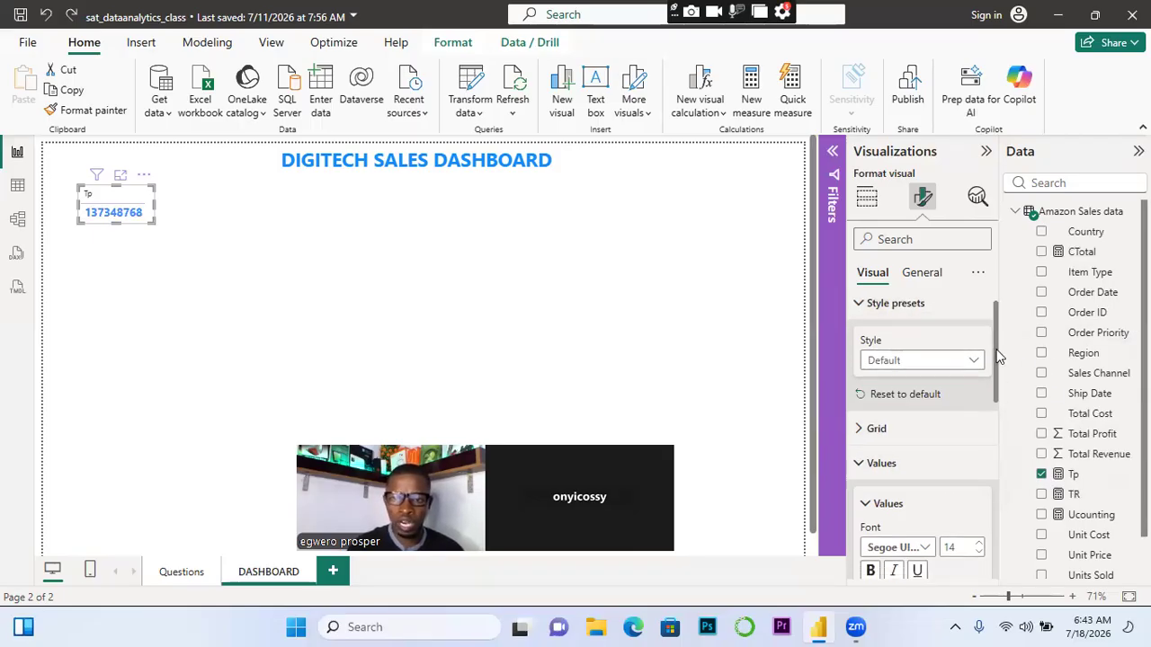
pyautogui.scroll(-3, 998, 357)
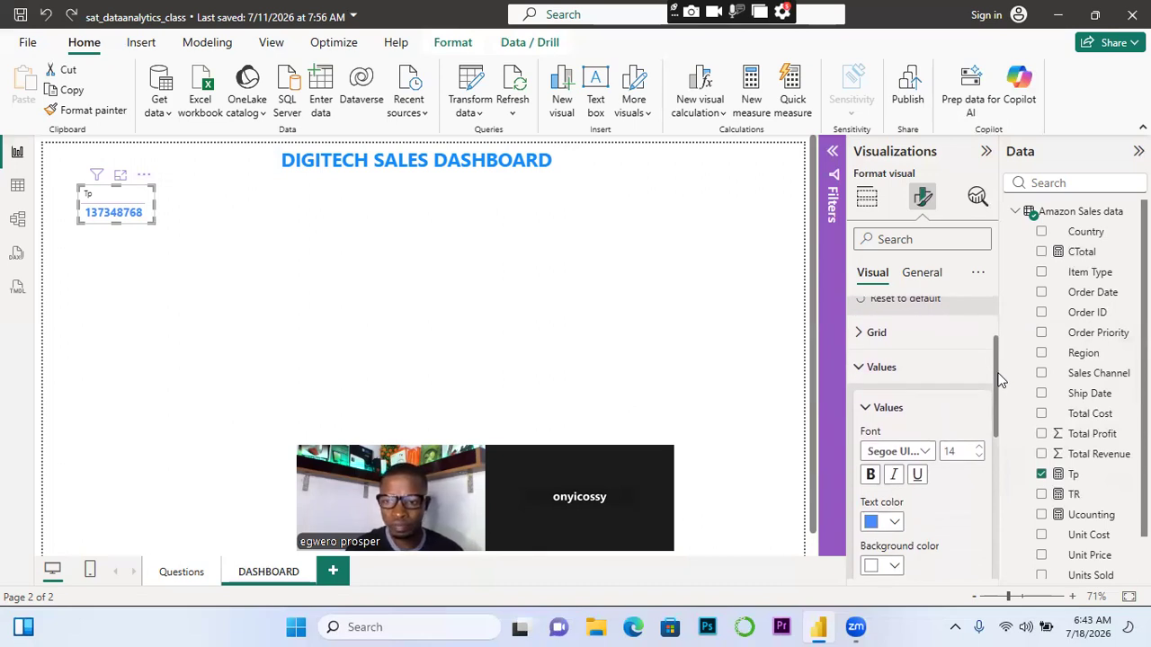
pyautogui.moveTo(996, 378); pyautogui.dragTo(996, 379)
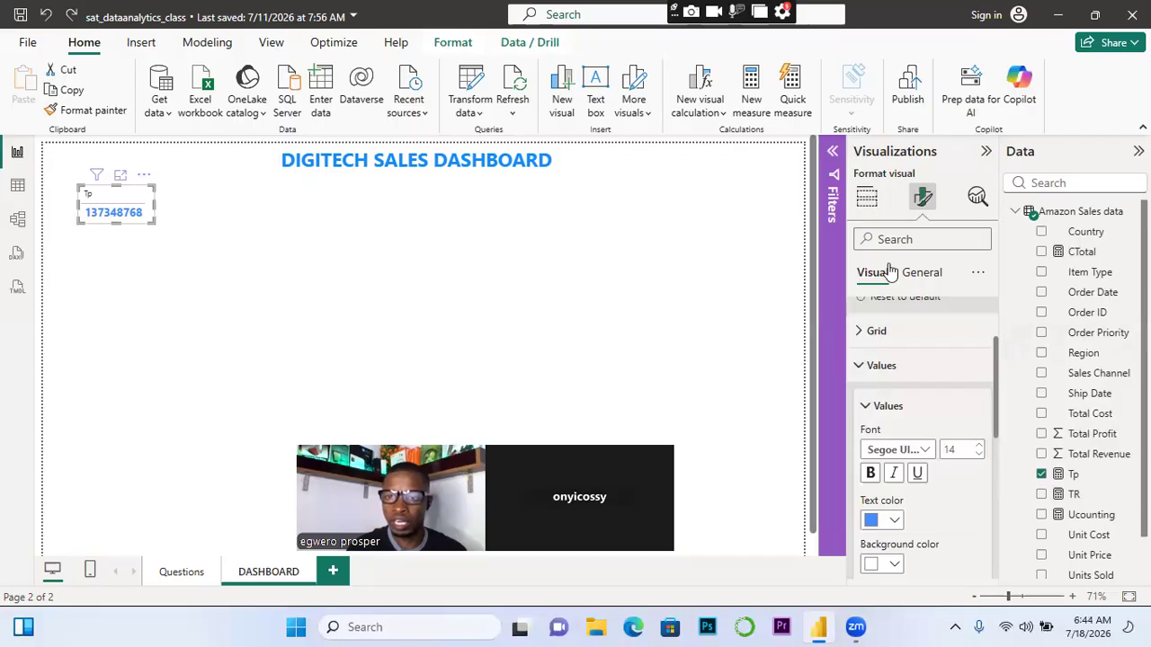
pyautogui.moveTo(993, 395); pyautogui.dragTo(1001, 441)
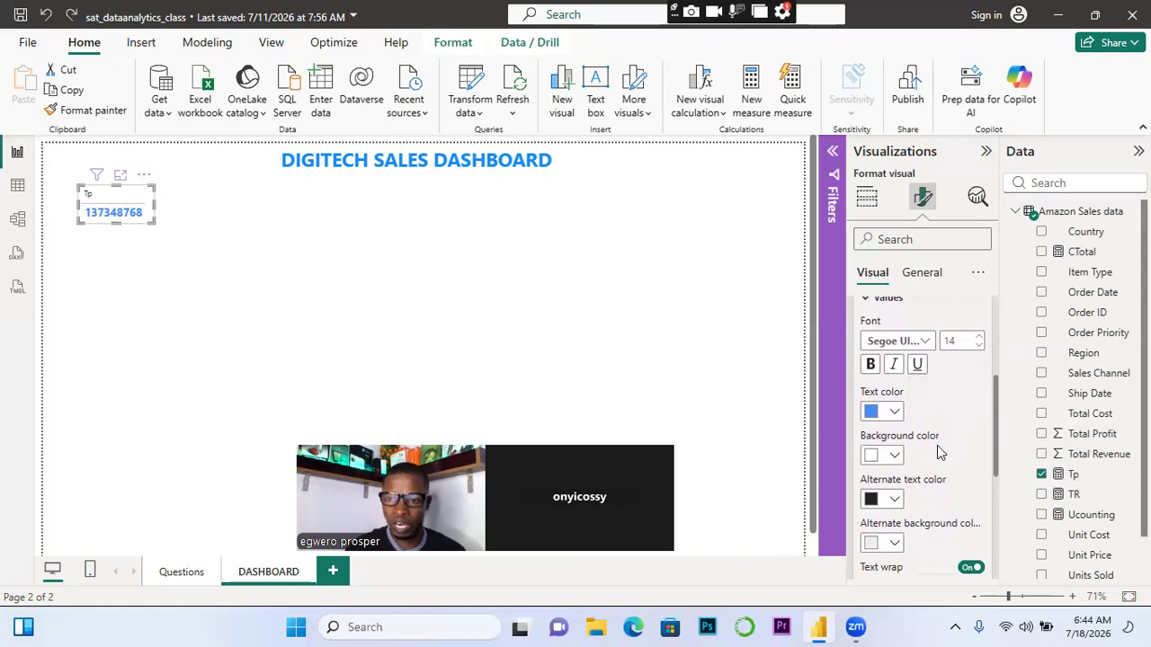
pyautogui.moveTo(1001, 446); pyautogui.dragTo(1001, 459)
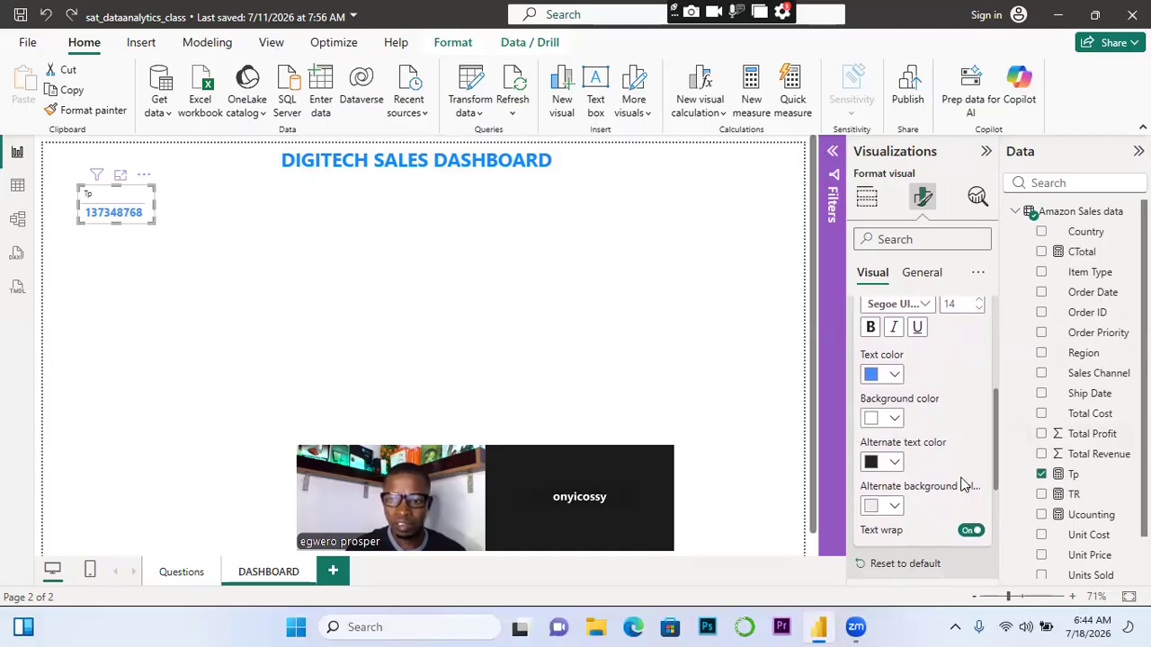
pyautogui.scroll(-1, 998, 484)
pyautogui.moveTo(996, 477); pyautogui.dragTo(999, 468)
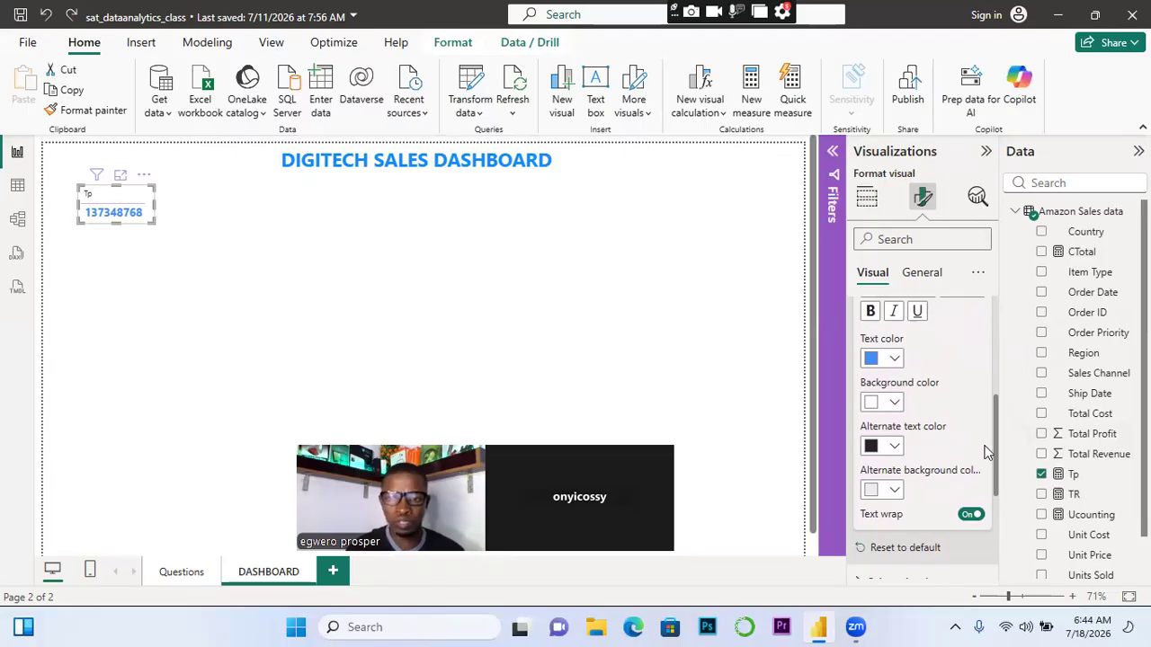
pyautogui.moveTo(997, 451); pyautogui.dragTo(1000, 487)
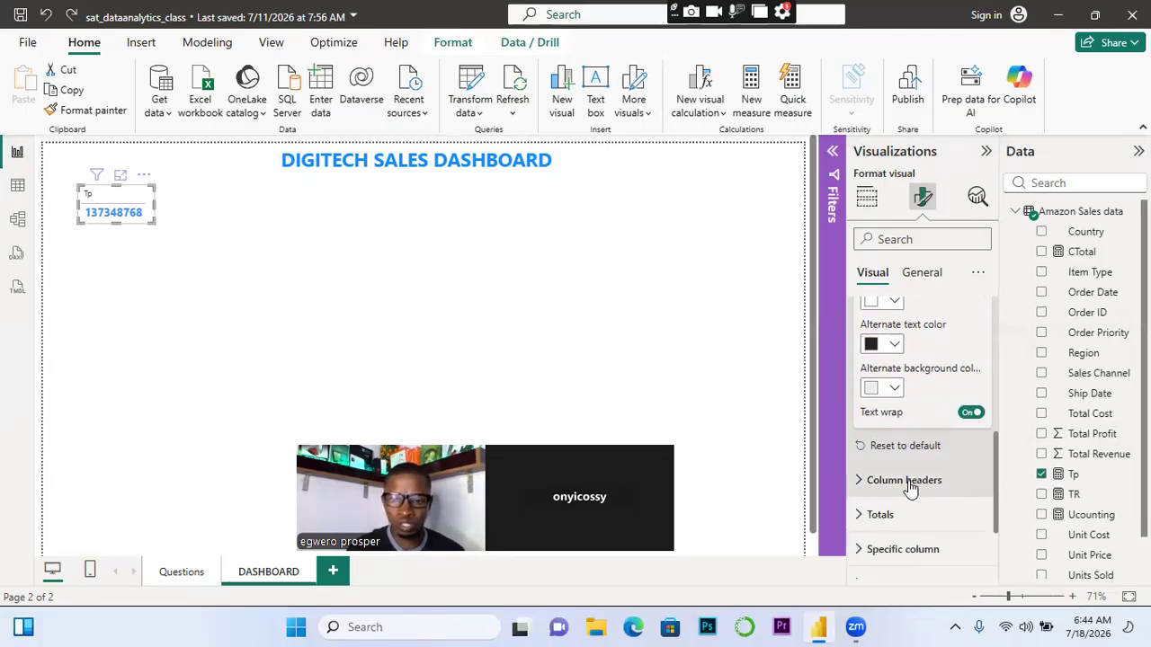
# Make the Tp column header bold, blue and size 14, and enlarge the table slightly to fit its content
pyautogui.click(861, 482)
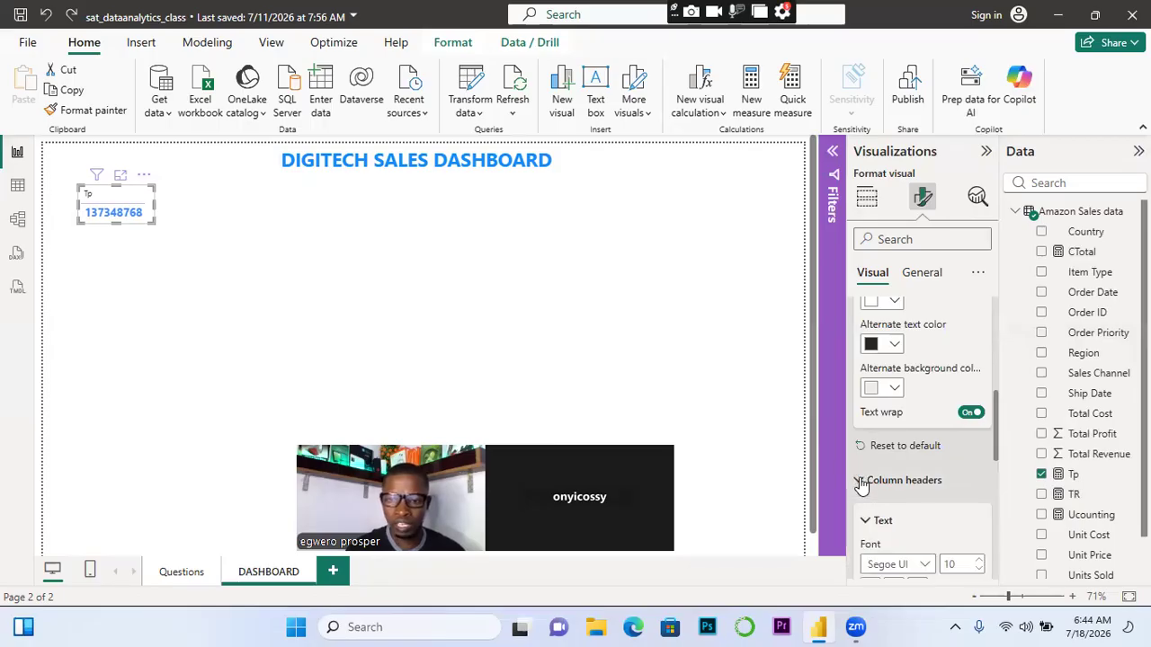
pyautogui.moveTo(993, 434); pyautogui.dragTo(1001, 465)
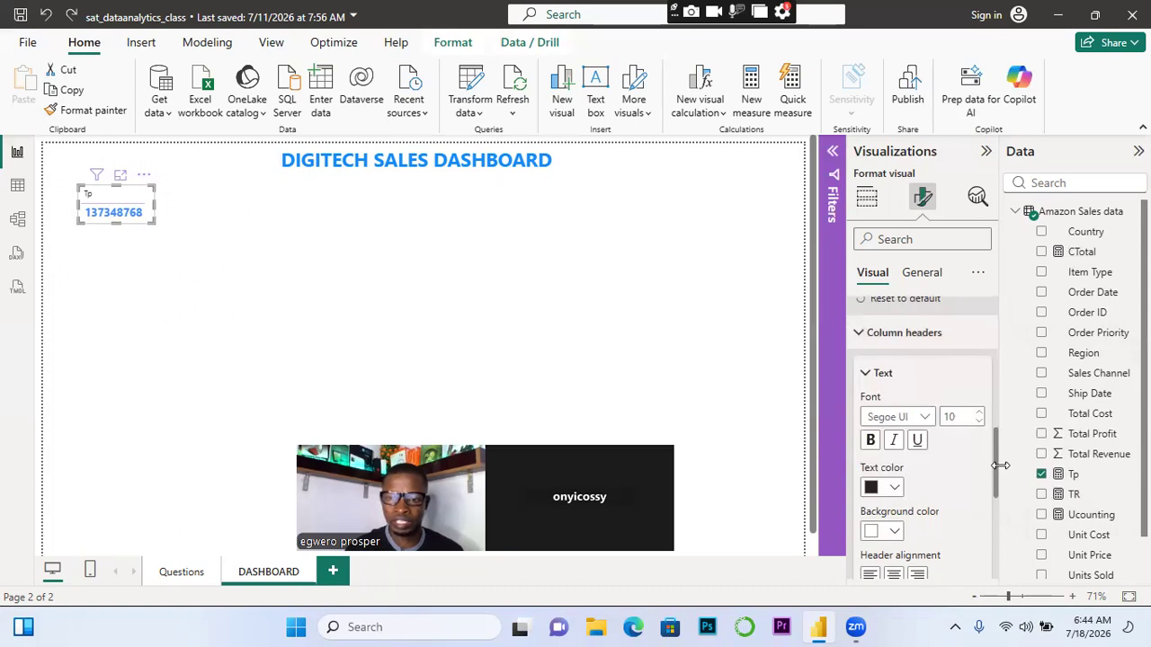
pyautogui.click(875, 444)
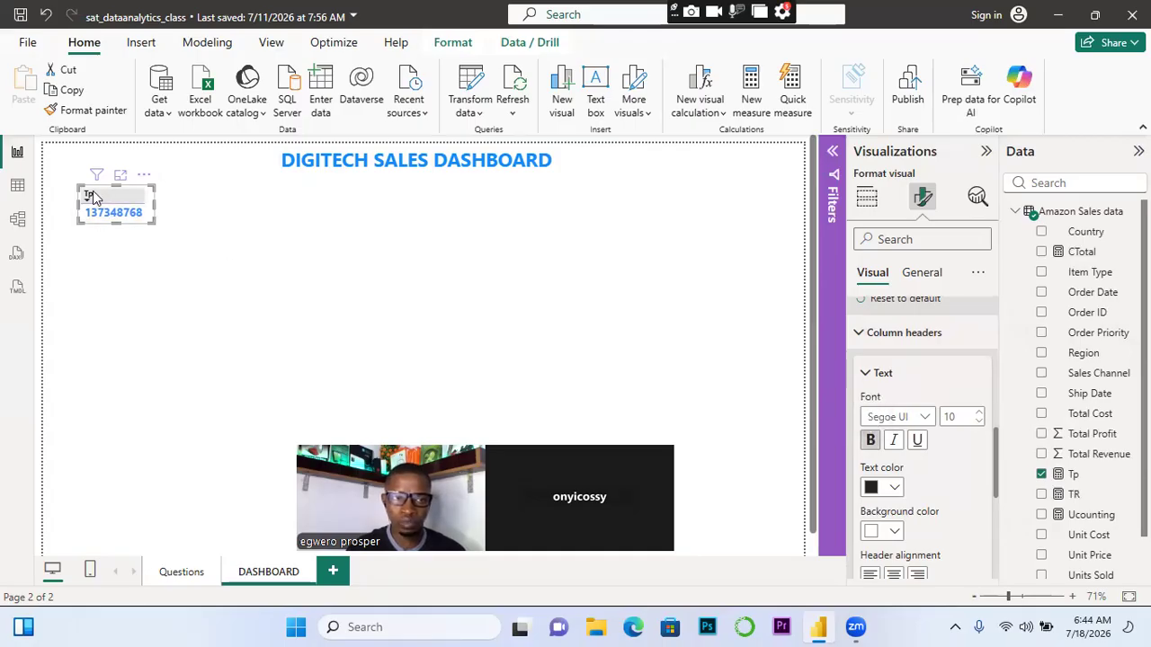
pyautogui.click(895, 488)
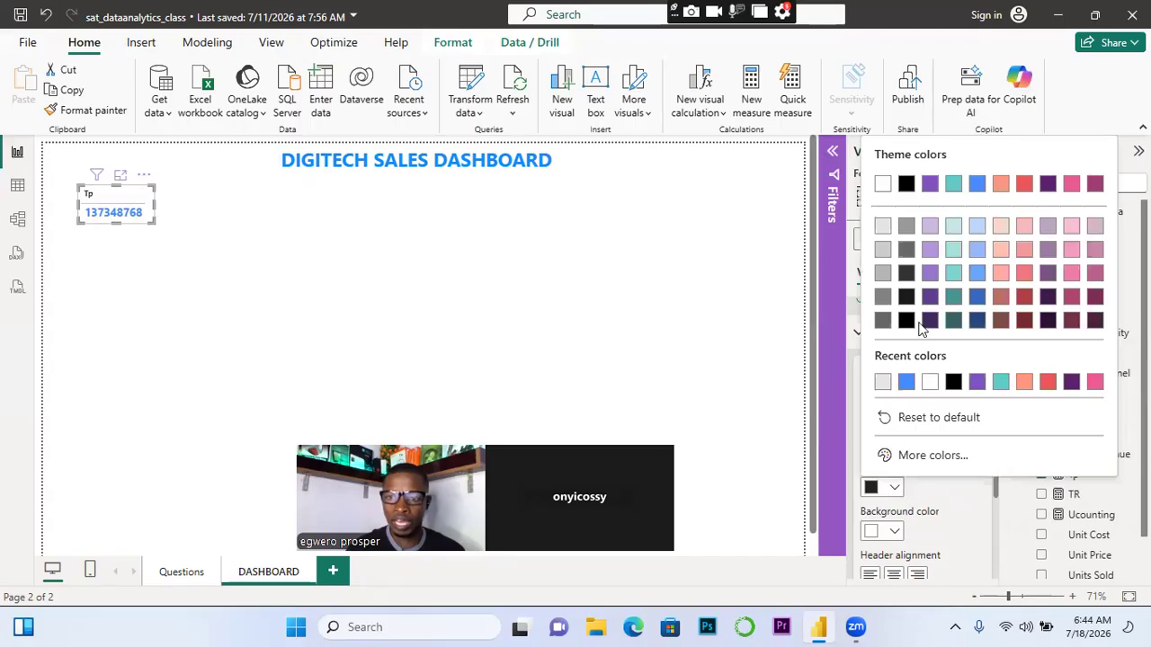
pyautogui.click(980, 183)
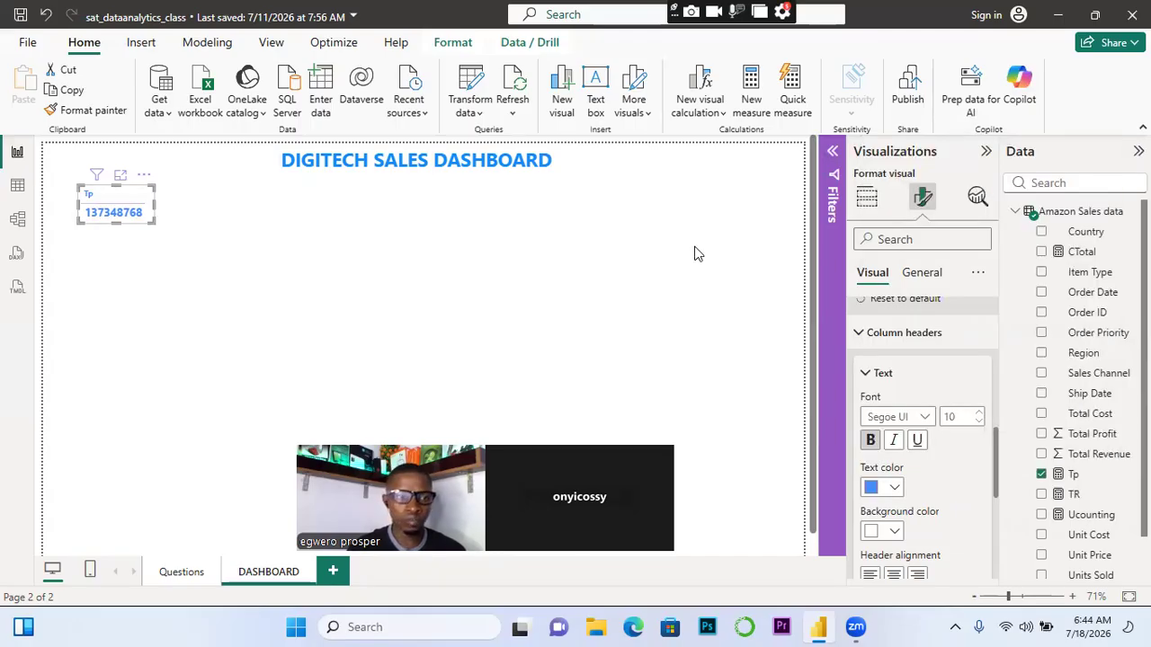
pyautogui.click(980, 414)
pyautogui.click(980, 414)
pyautogui.click(980, 416)
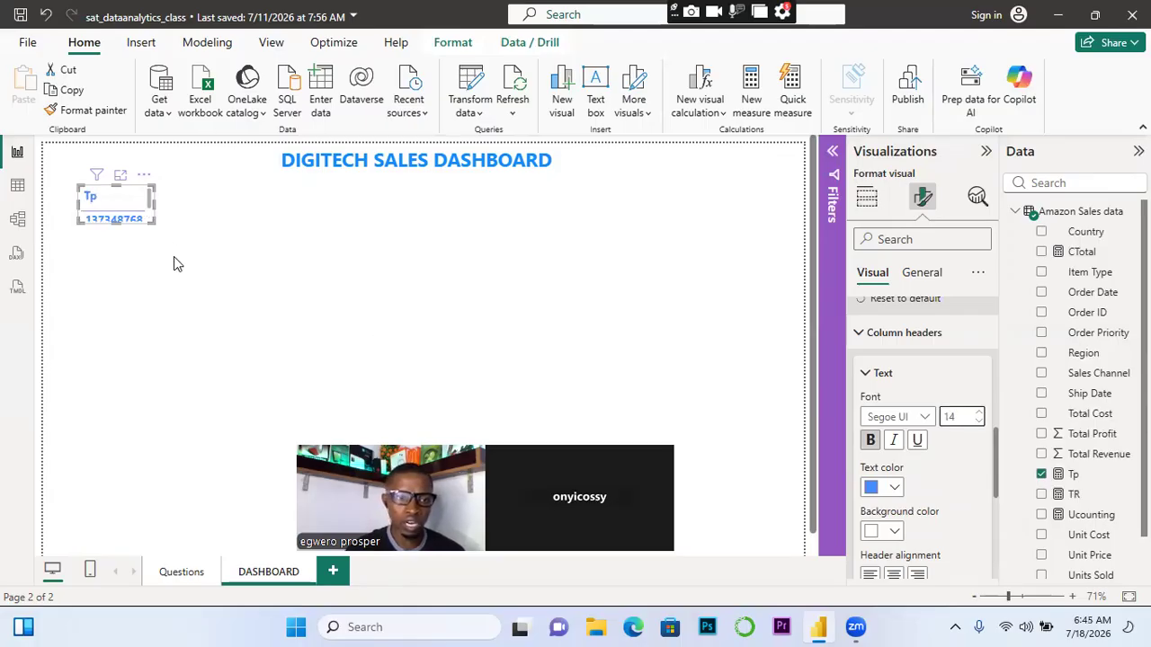
pyautogui.moveTo(154, 222); pyautogui.dragTo(162, 234)
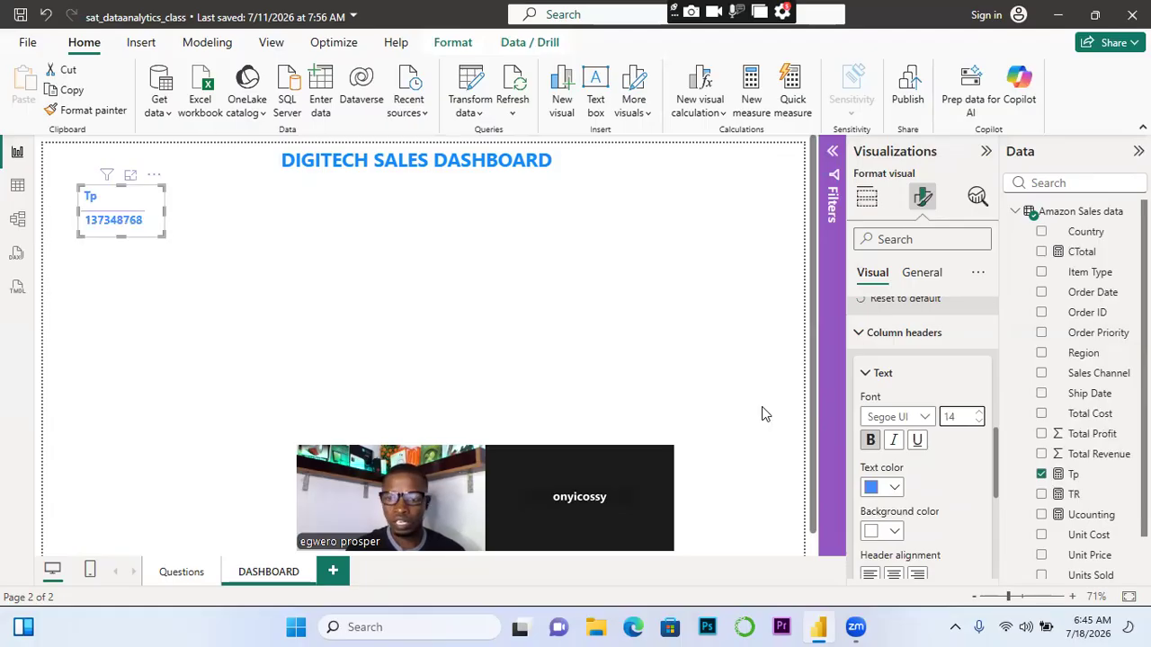
# Center the Tp column header above its value, comparing it with left alignment
pyautogui.moveTo(992, 464); pyautogui.dragTo(998, 483)
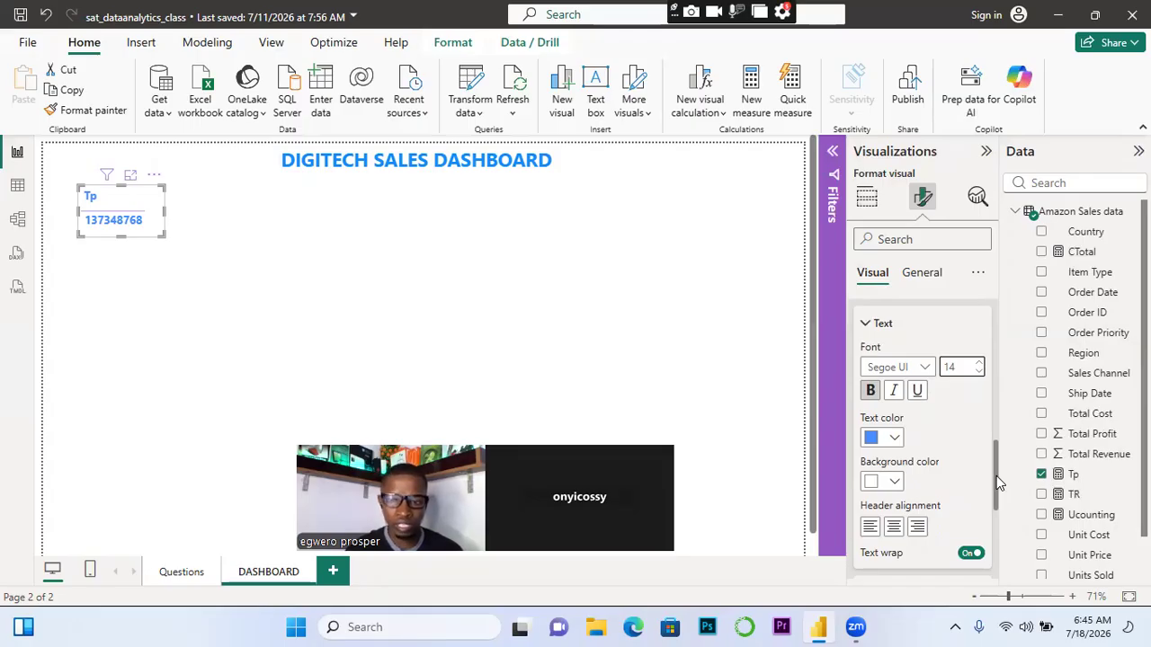
pyautogui.scroll(-1, 998, 483)
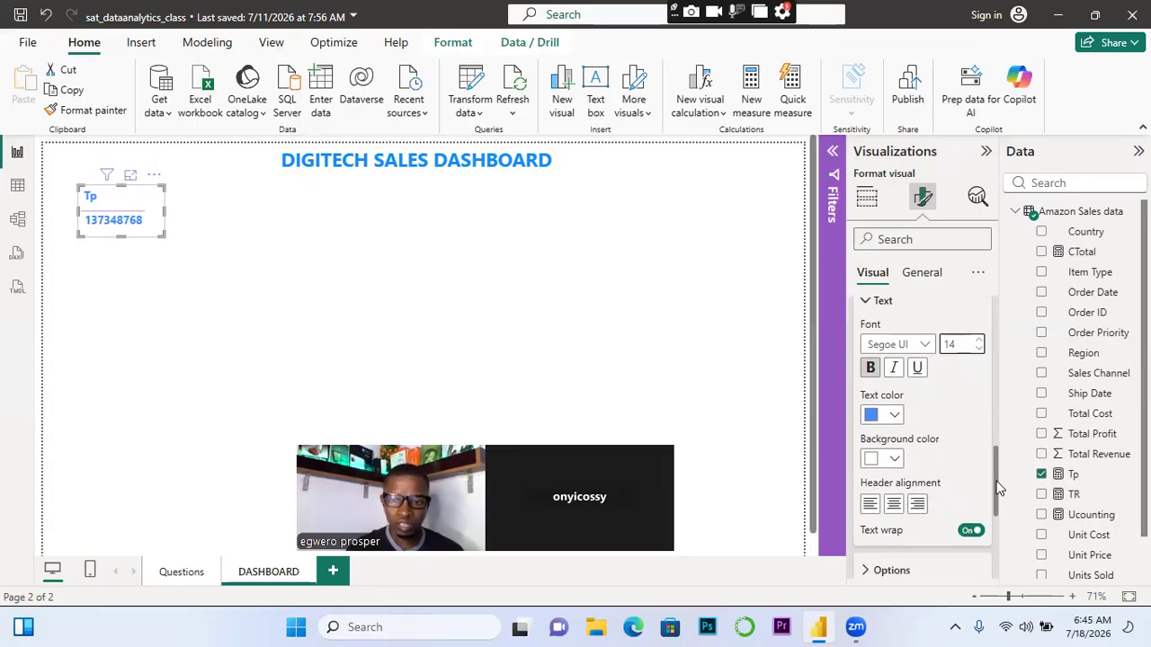
pyautogui.click(892, 505)
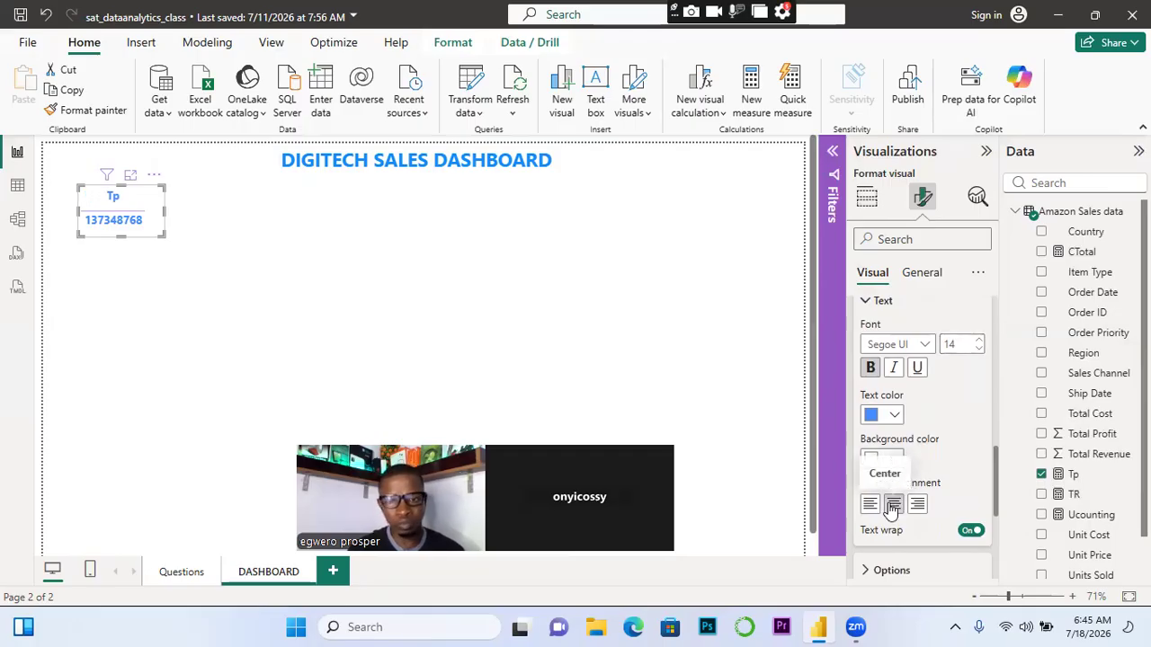
pyautogui.click(870, 505)
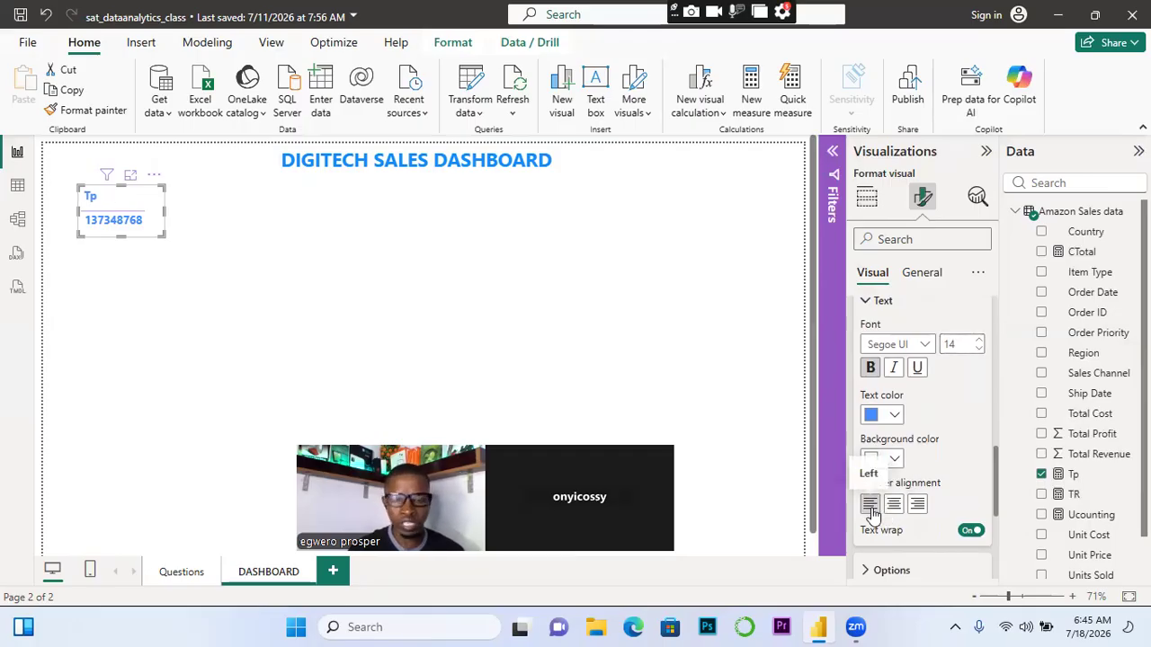
pyautogui.click(894, 506)
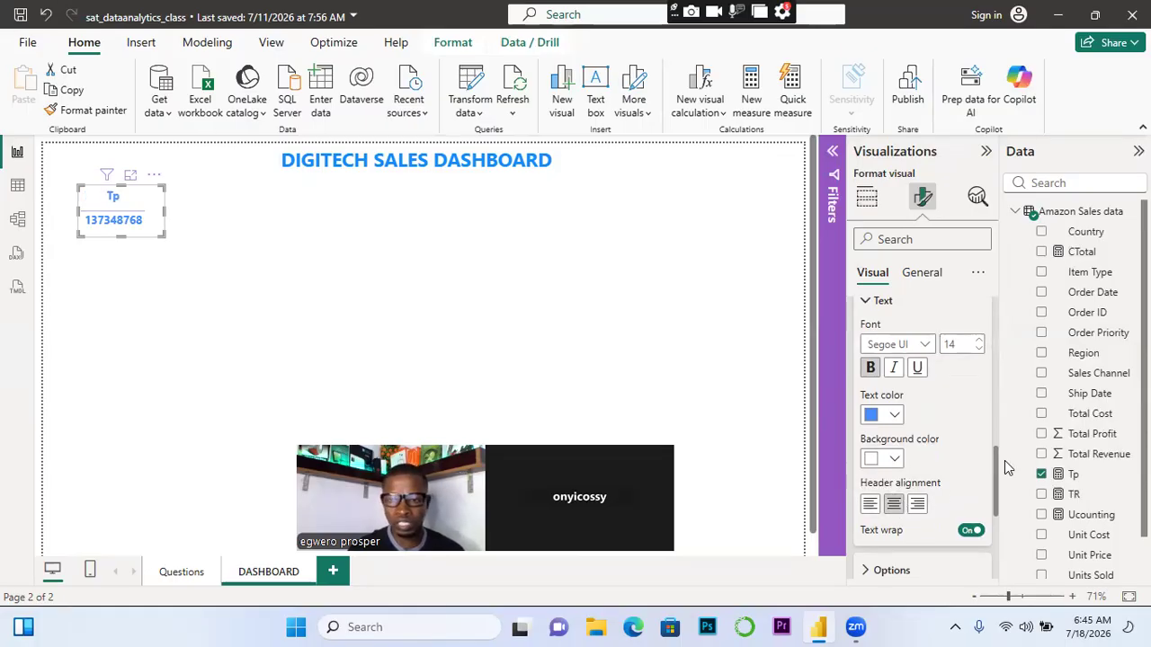
# Turn on the Tp table's title and set its text to Total Profit
pyautogui.moveTo(996, 464); pyautogui.dragTo(996, 500)
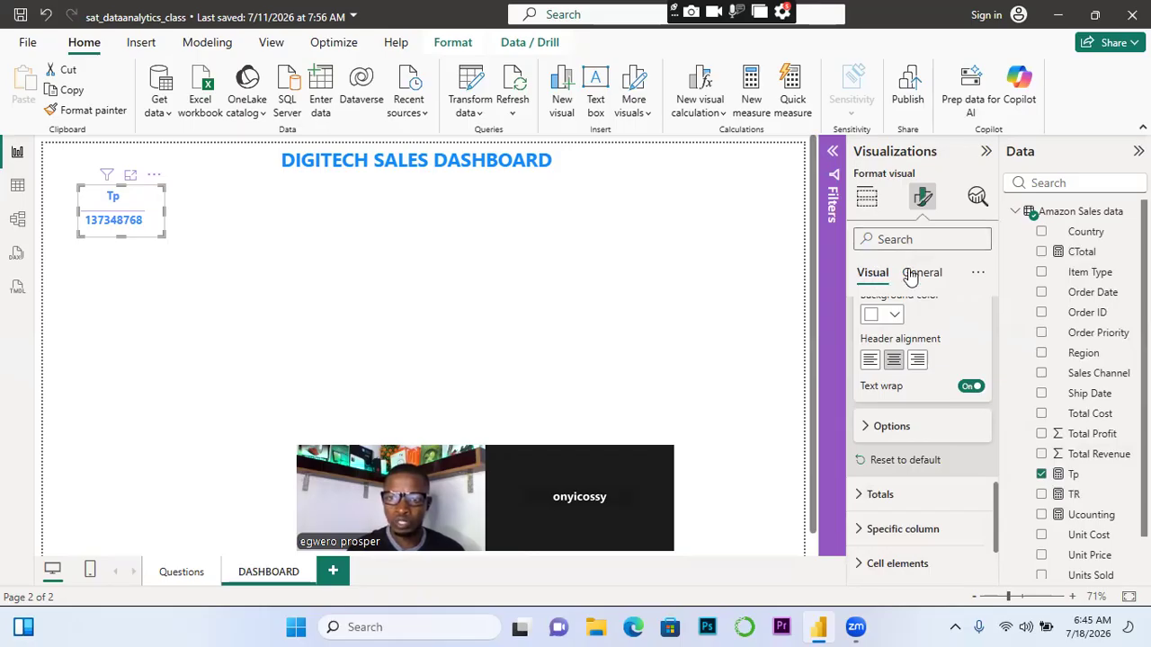
pyautogui.click(911, 274)
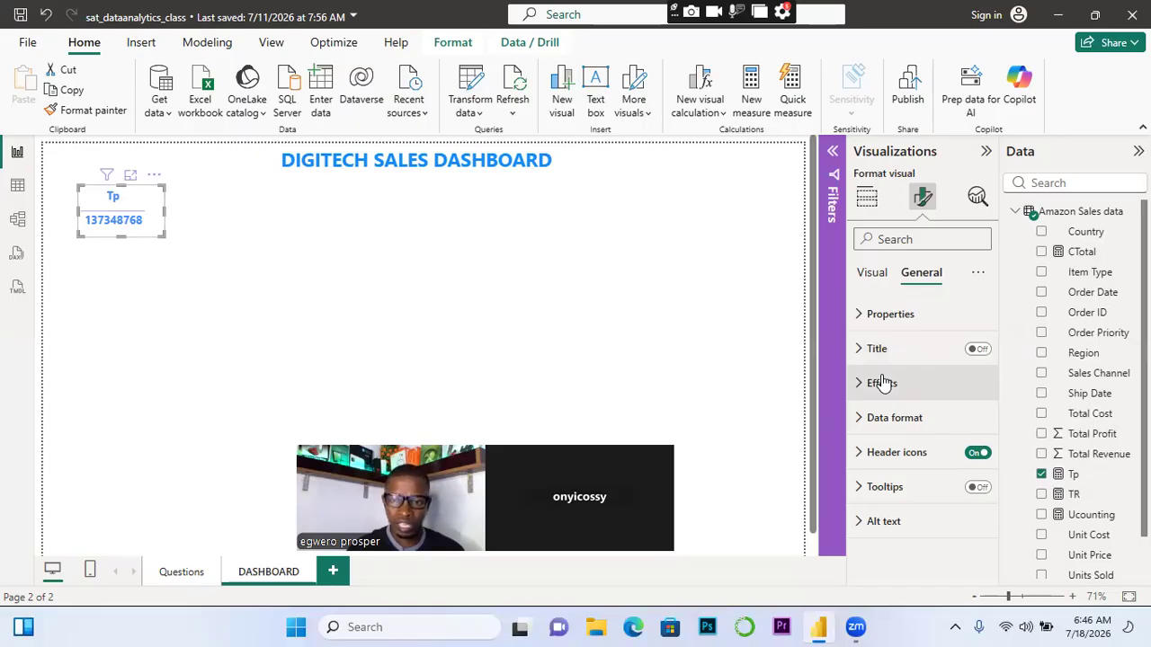
pyautogui.click(977, 350)
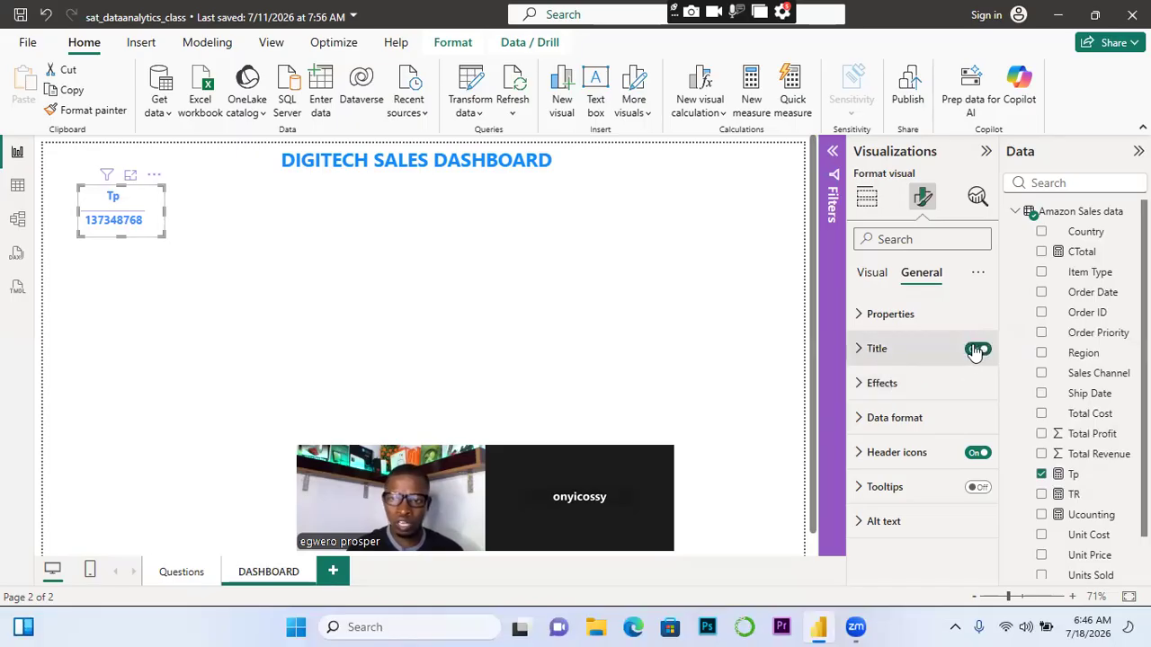
pyautogui.click(861, 349)
pyautogui.click(872, 436)
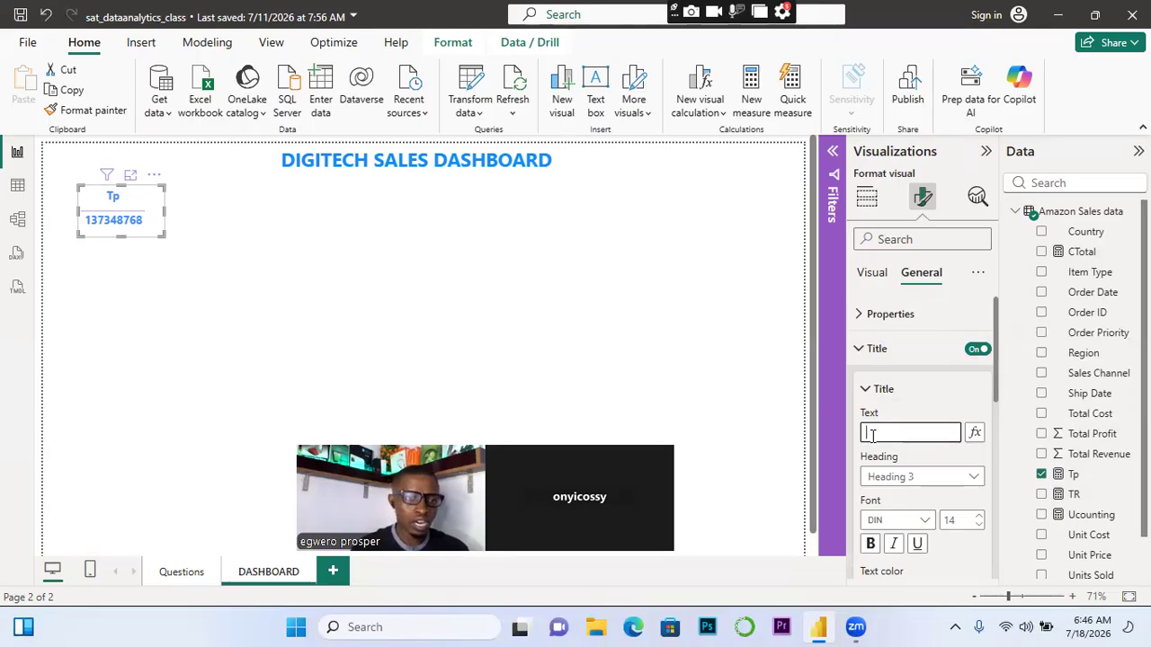
pyautogui.write('Ti')
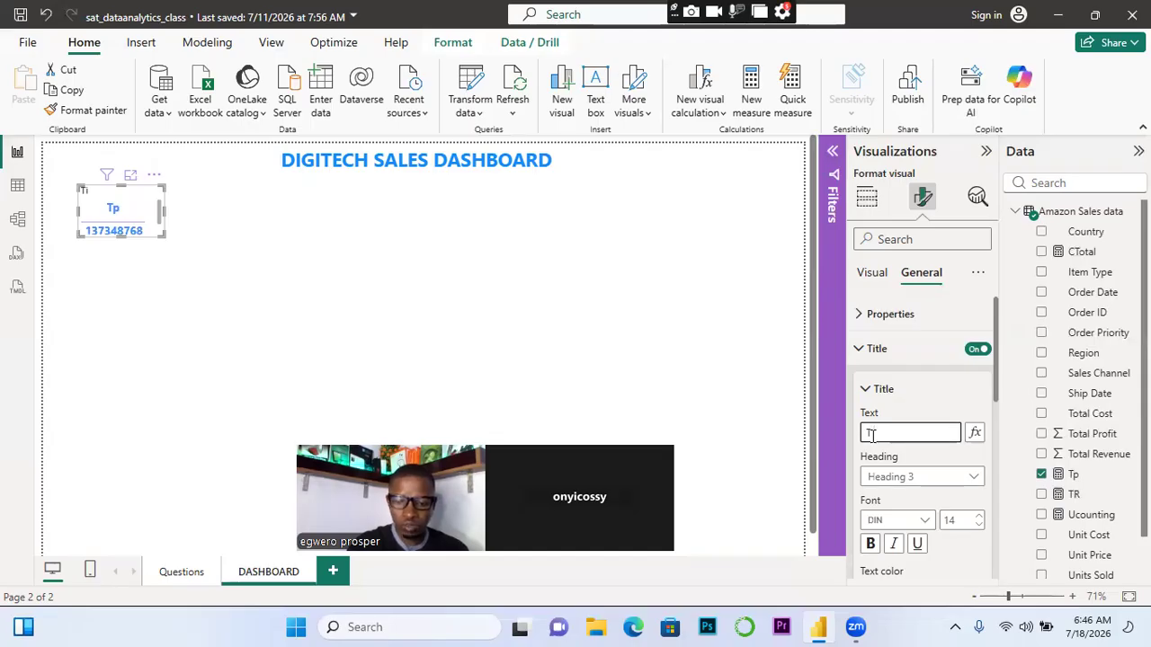
pyautogui.write('tal')
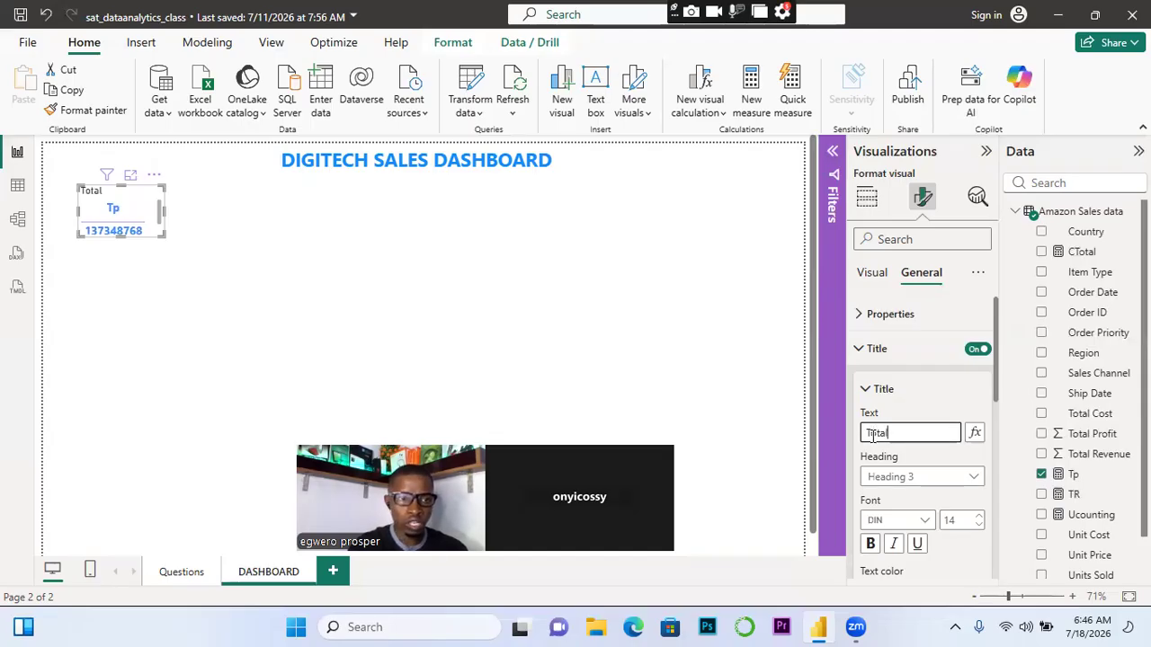
pyautogui.write(' Profit')
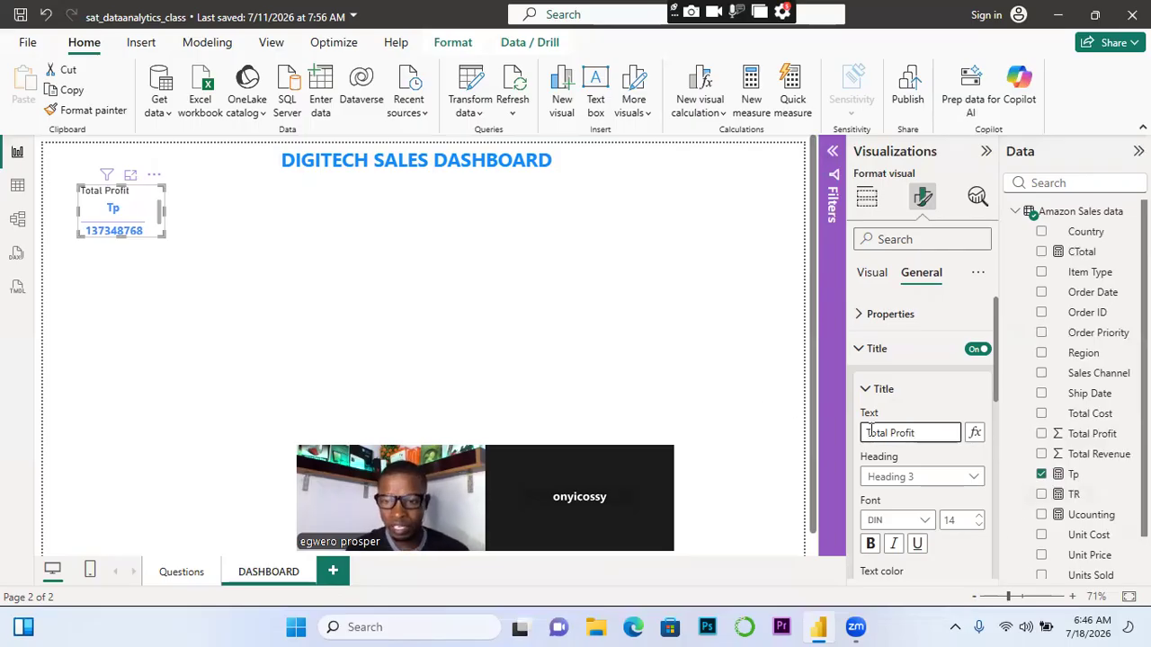
pyautogui.click(941, 432)
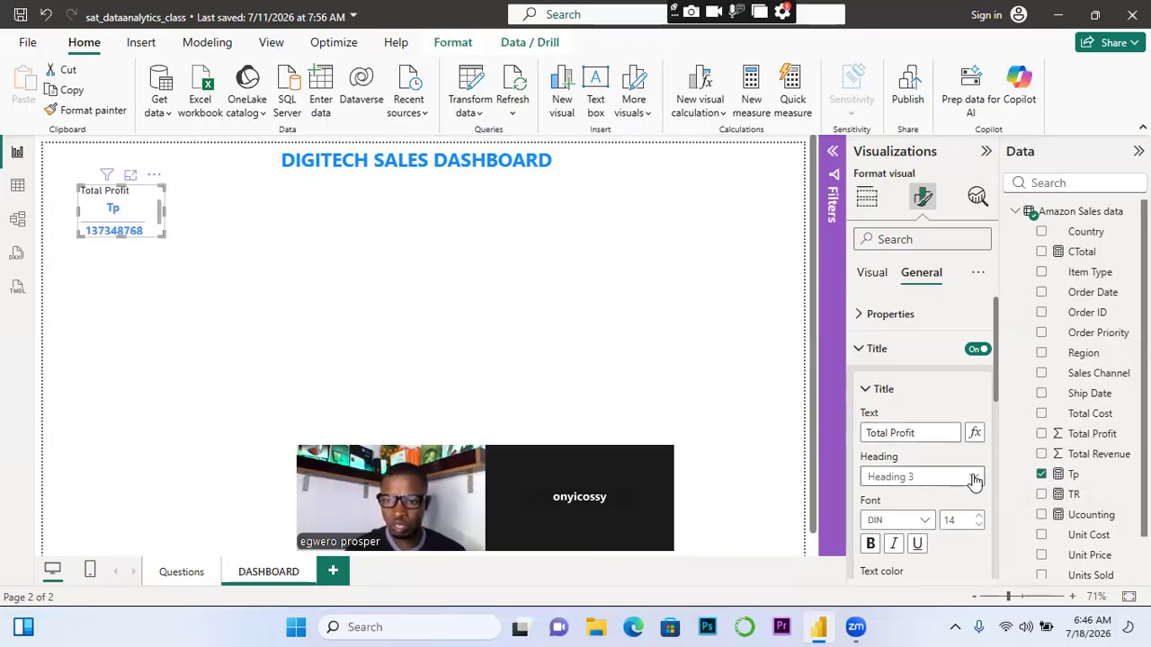
# Set the Total Profit title's heading level to Heading 4 and its font to Segoe UI Semibold
pyautogui.click(975, 479)
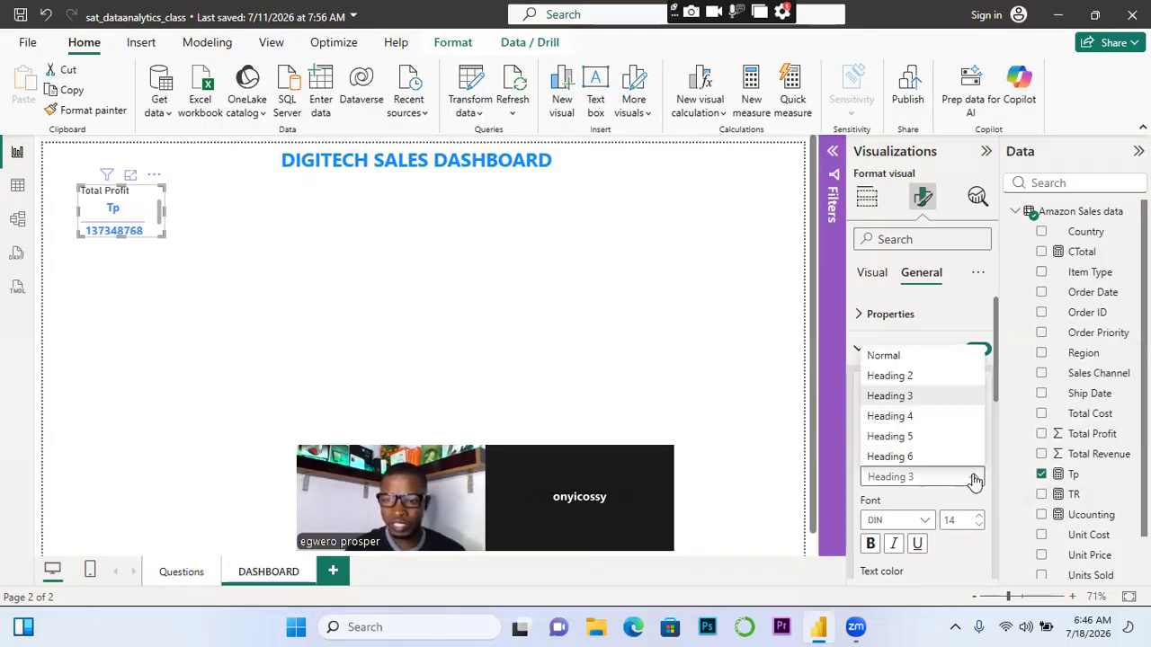
pyautogui.click(888, 418)
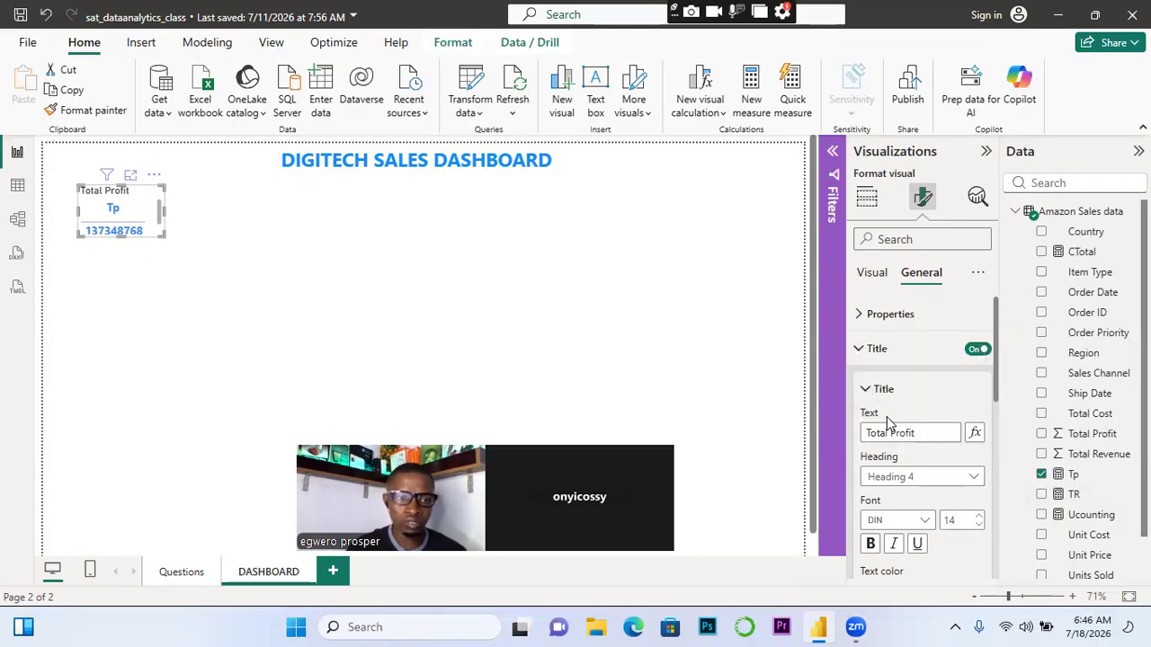
pyautogui.click(934, 520)
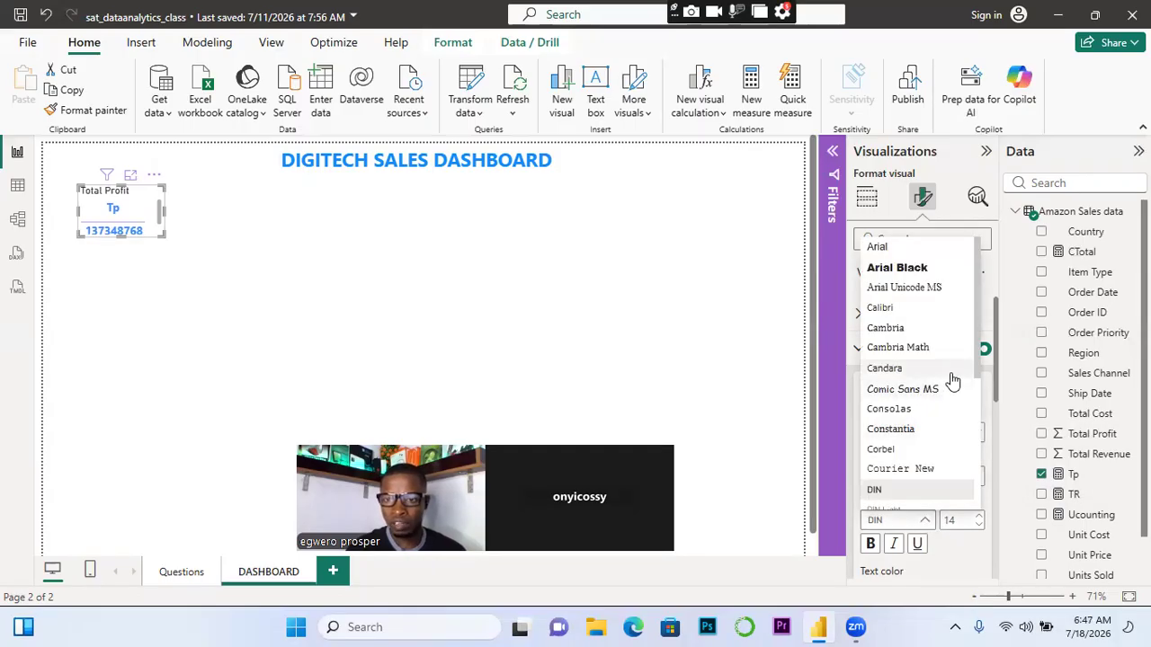
pyautogui.scroll(-1, 979, 342)
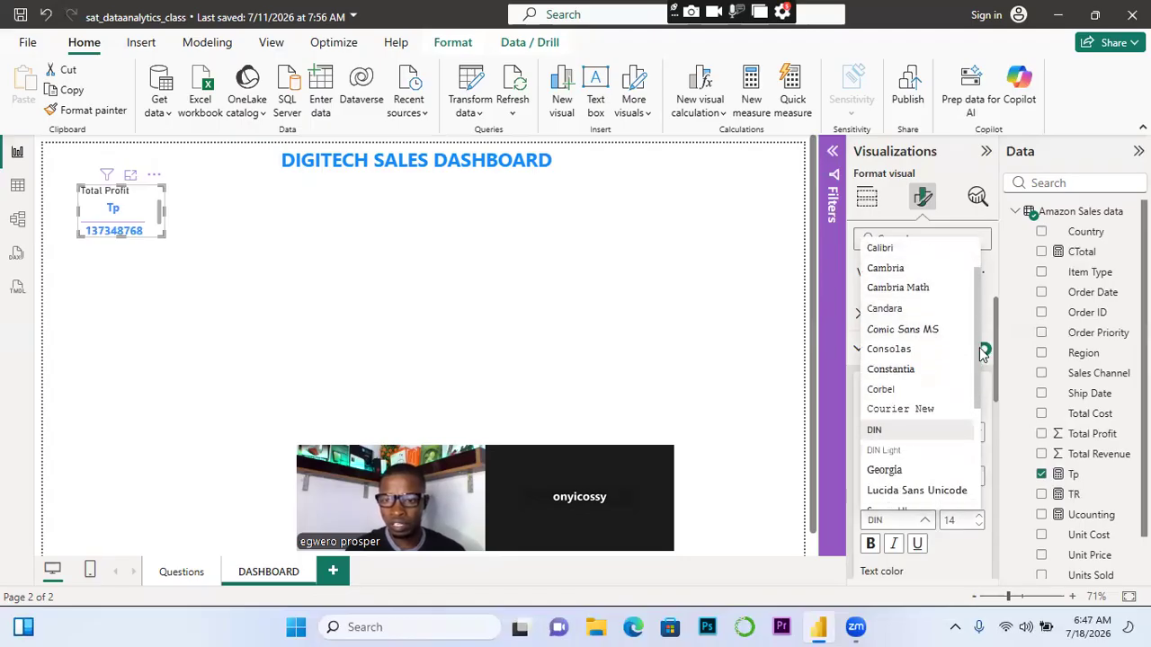
pyautogui.scroll(-2, 982, 358)
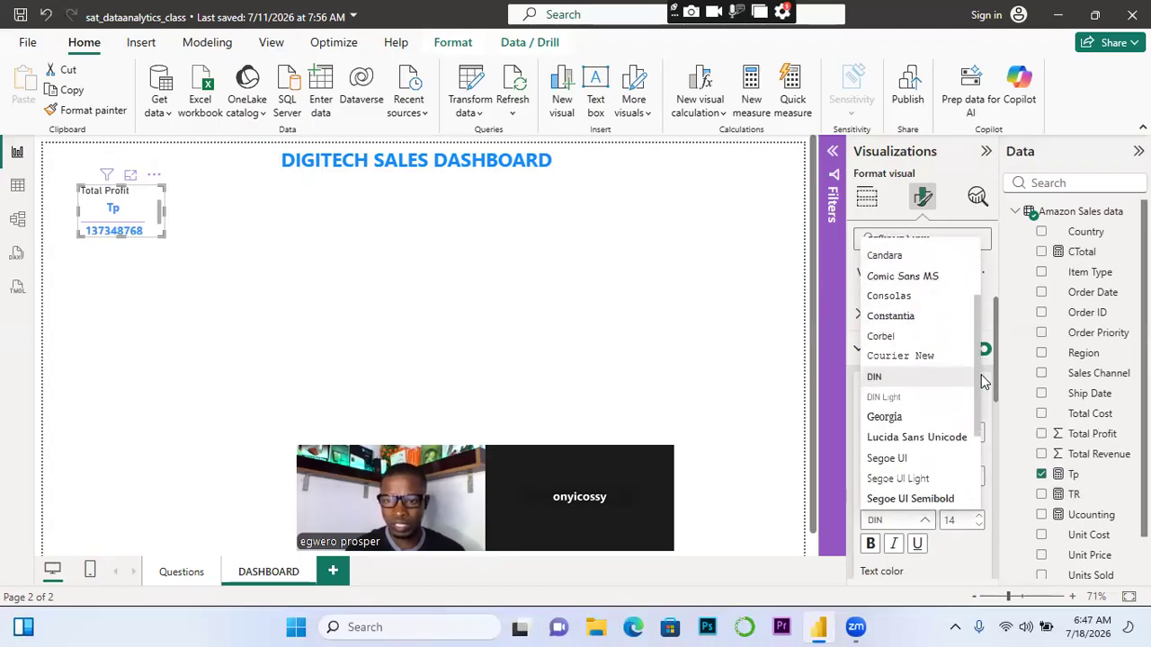
pyautogui.click(896, 500)
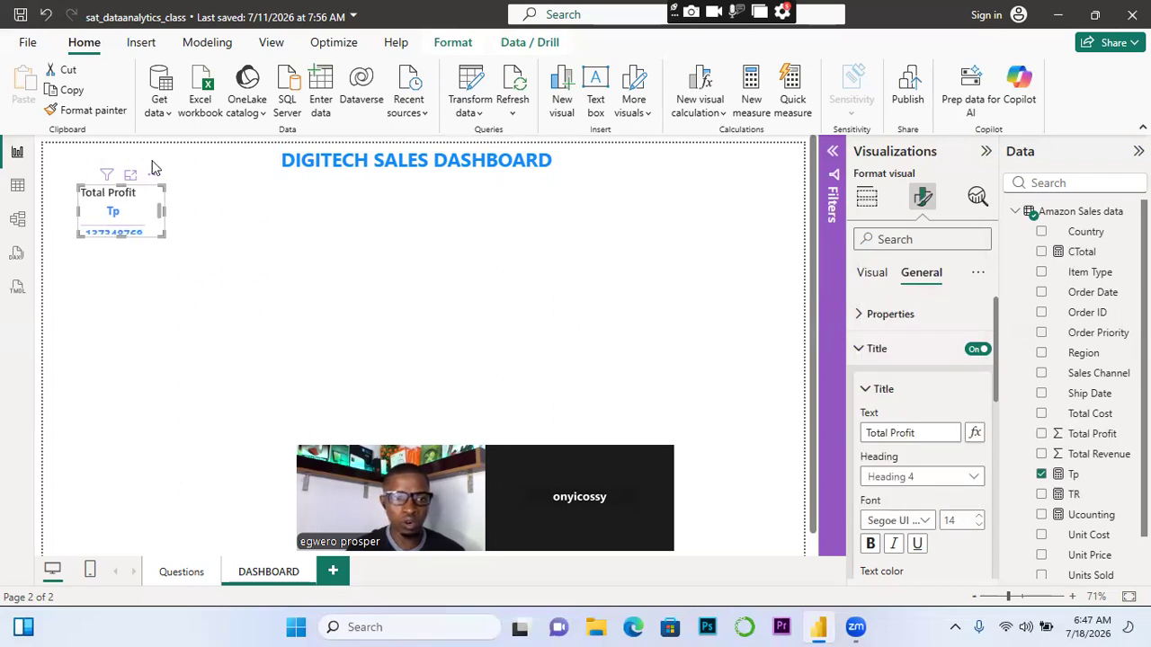
# Enlarge the Tp table slightly to fit its content, and make its title bold and blue (#438FFF, Theme color 3)
pyautogui.moveTo(173, 252); pyautogui.dragTo(179, 251)
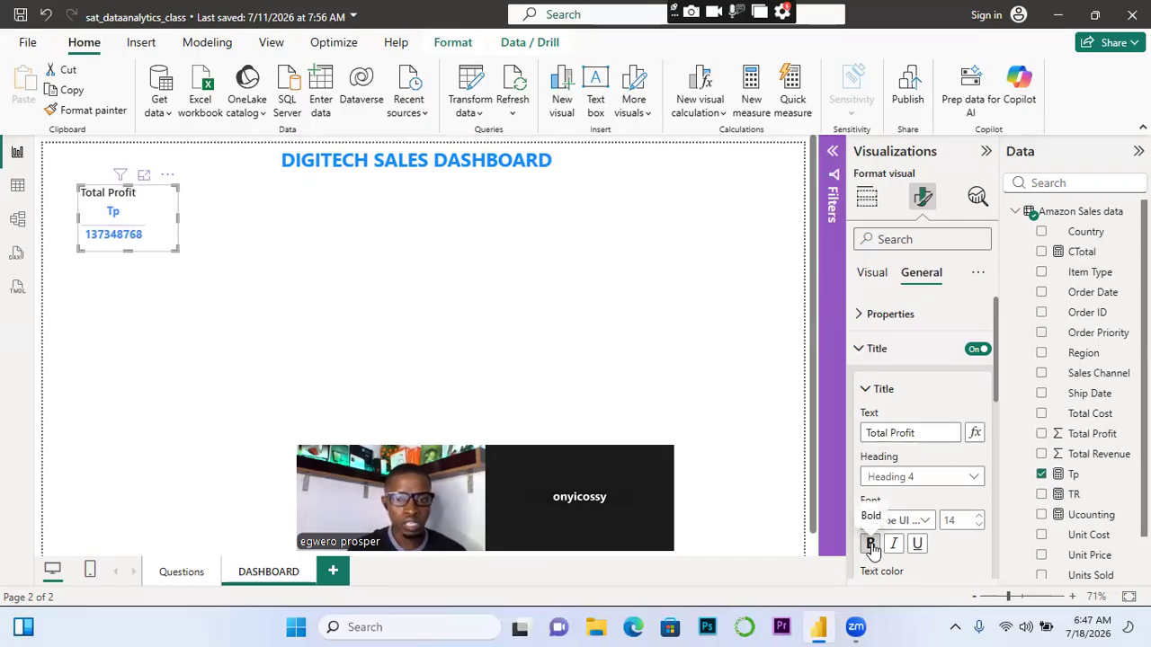
pyautogui.click(870, 544)
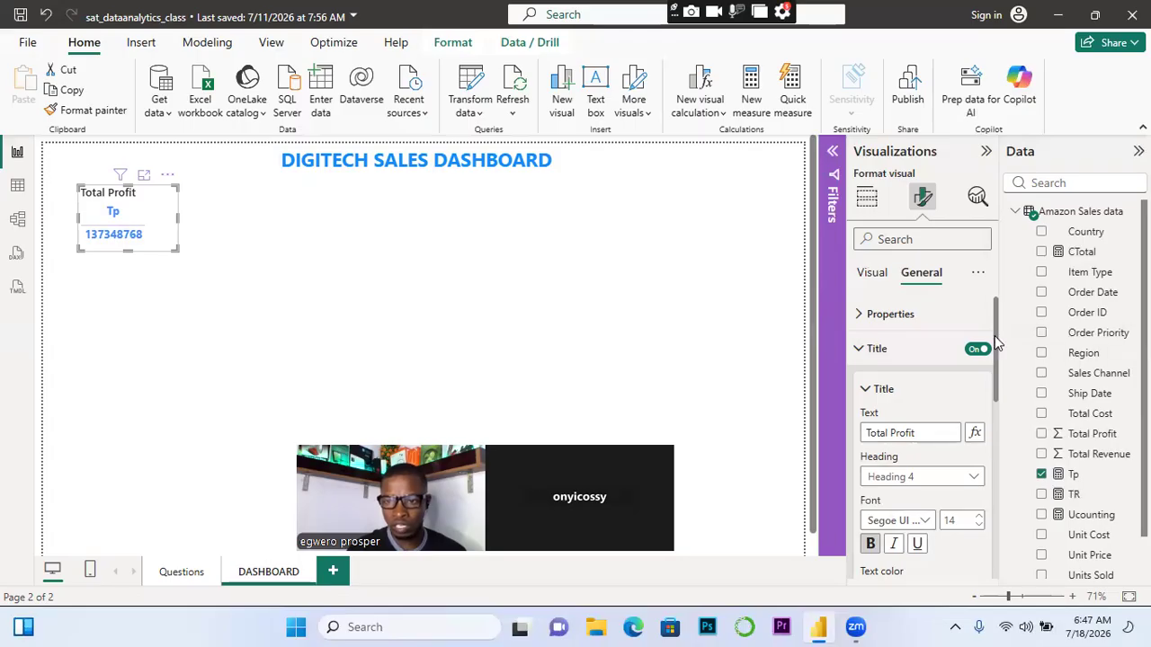
pyautogui.scroll(-3, 996, 342)
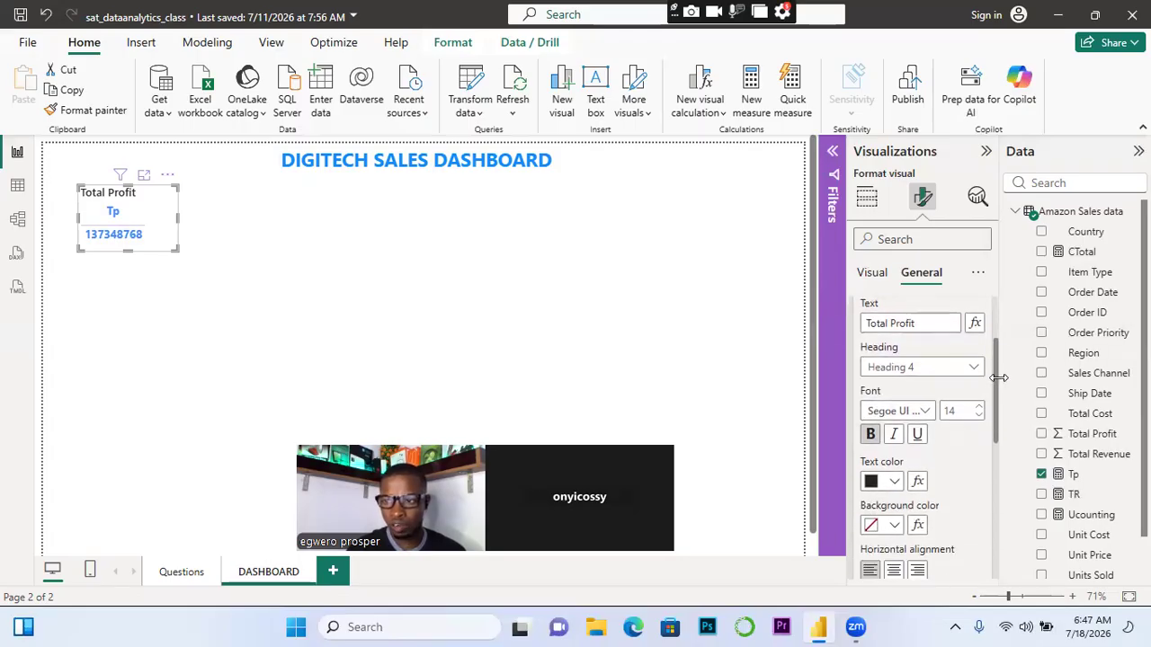
pyautogui.click(895, 482)
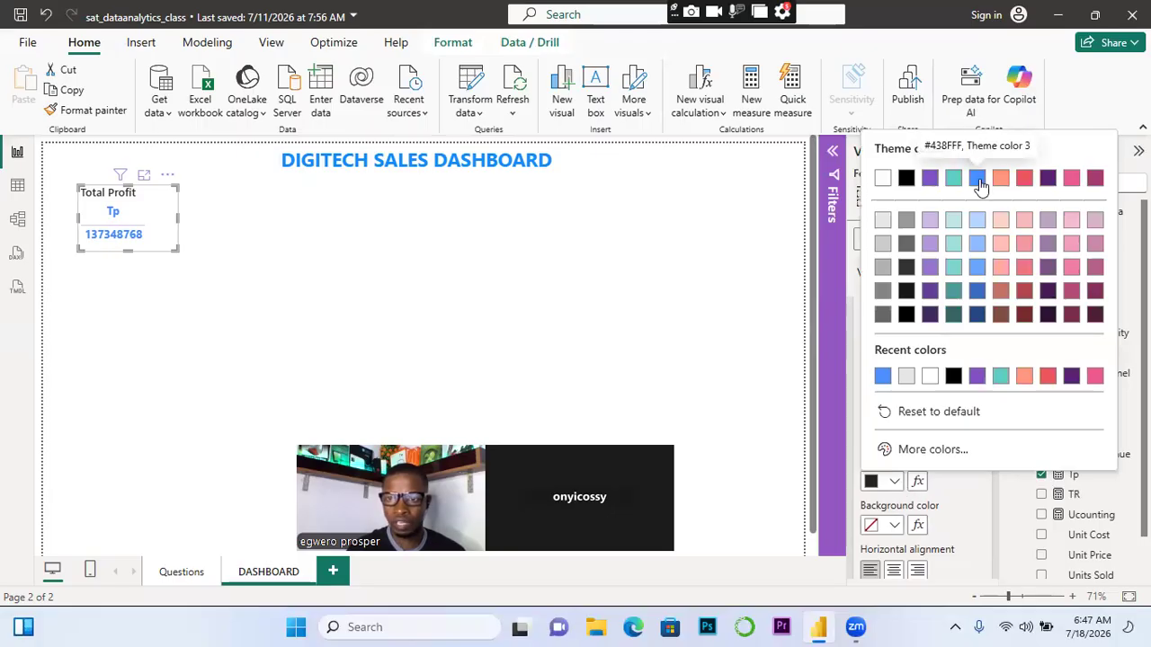
pyautogui.click(979, 179)
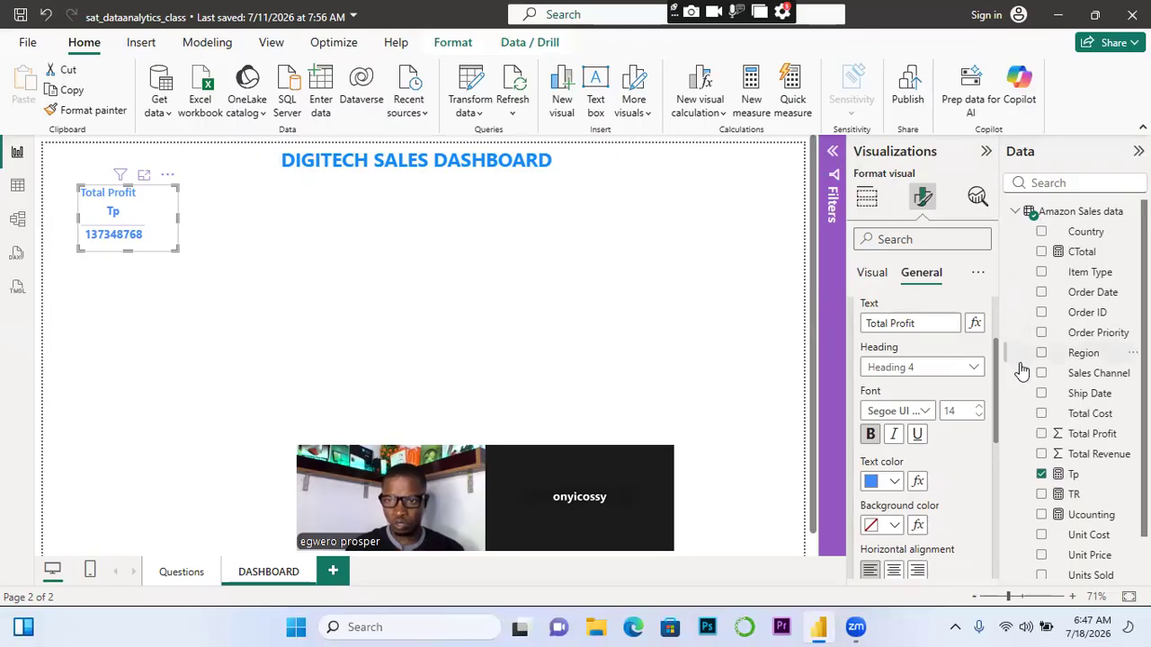
pyautogui.moveTo(998, 394); pyautogui.dragTo(996, 369)
pyautogui.scroll(3, 995, 363)
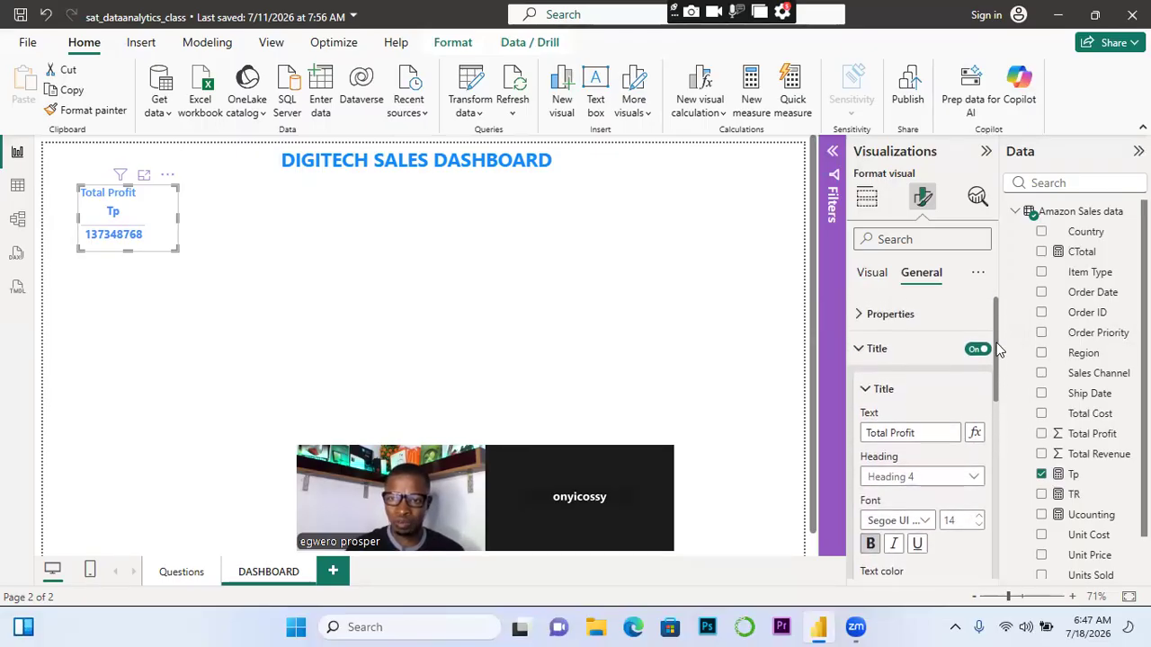
# Turn off the Tp table's title
pyautogui.click(867, 389)
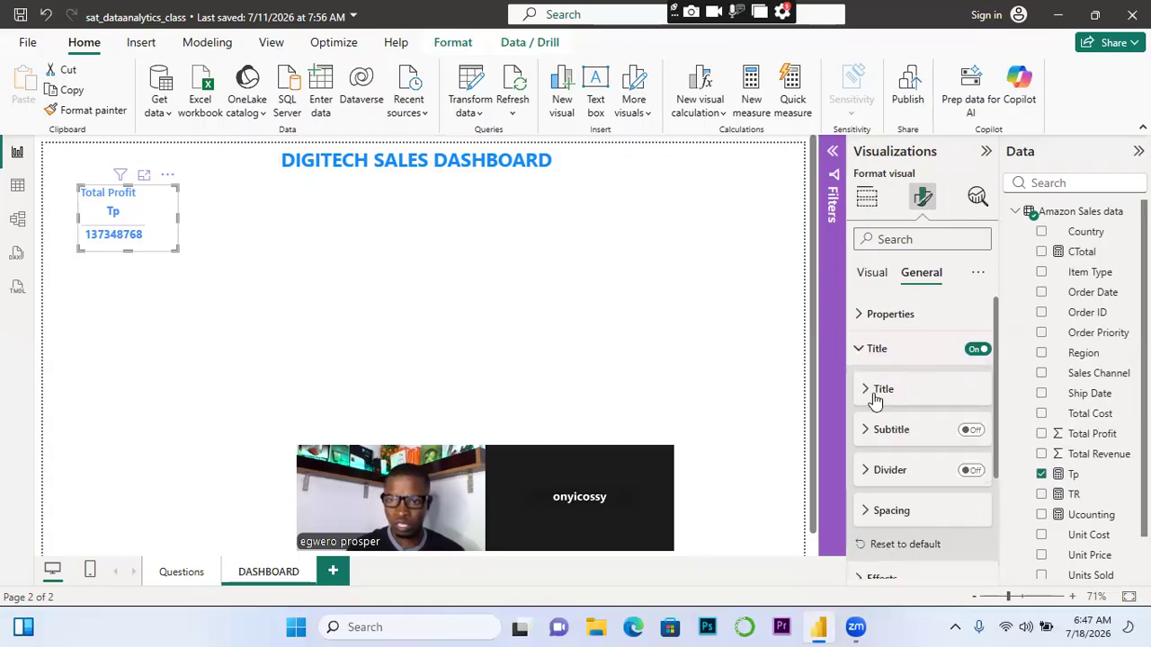
pyautogui.click(874, 395)
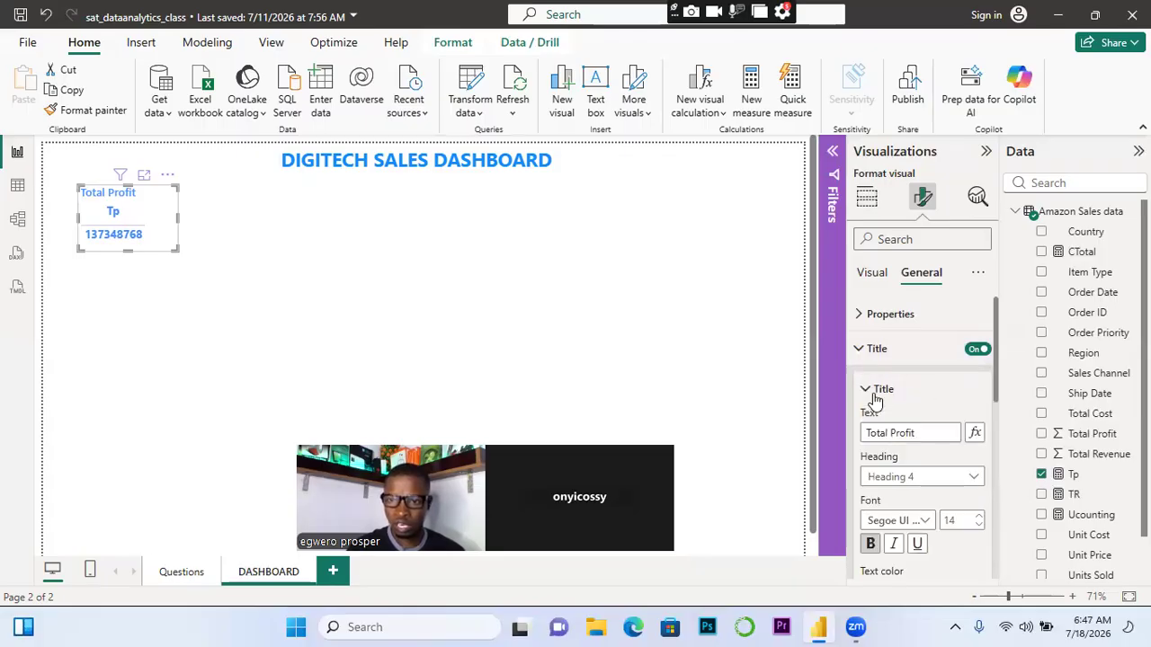
pyautogui.click(984, 352)
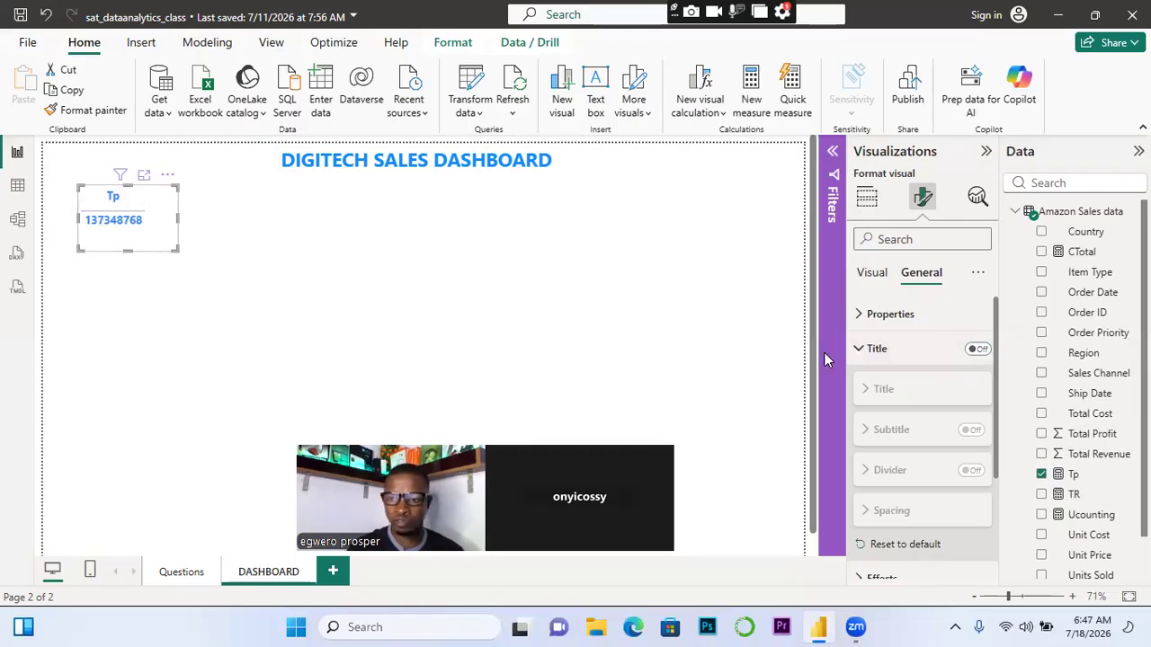
# Try to rename the Tp measure to Total Profit in its formula, and dismiss the rename message
pyautogui.click(1075, 480)
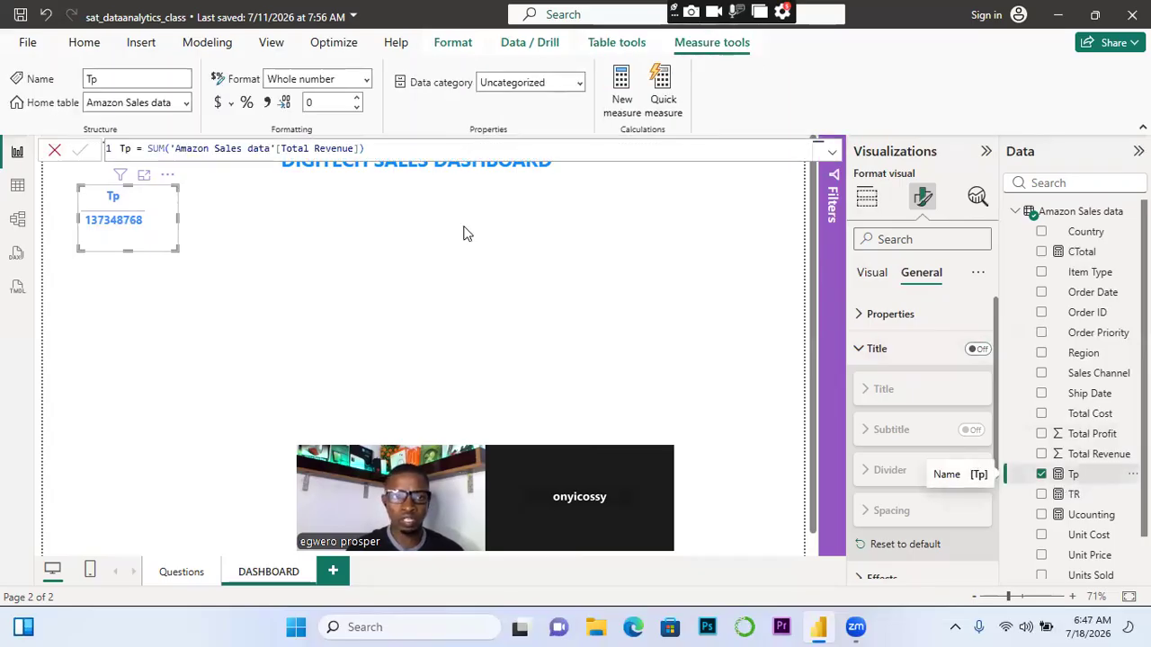
pyautogui.click(124, 149)
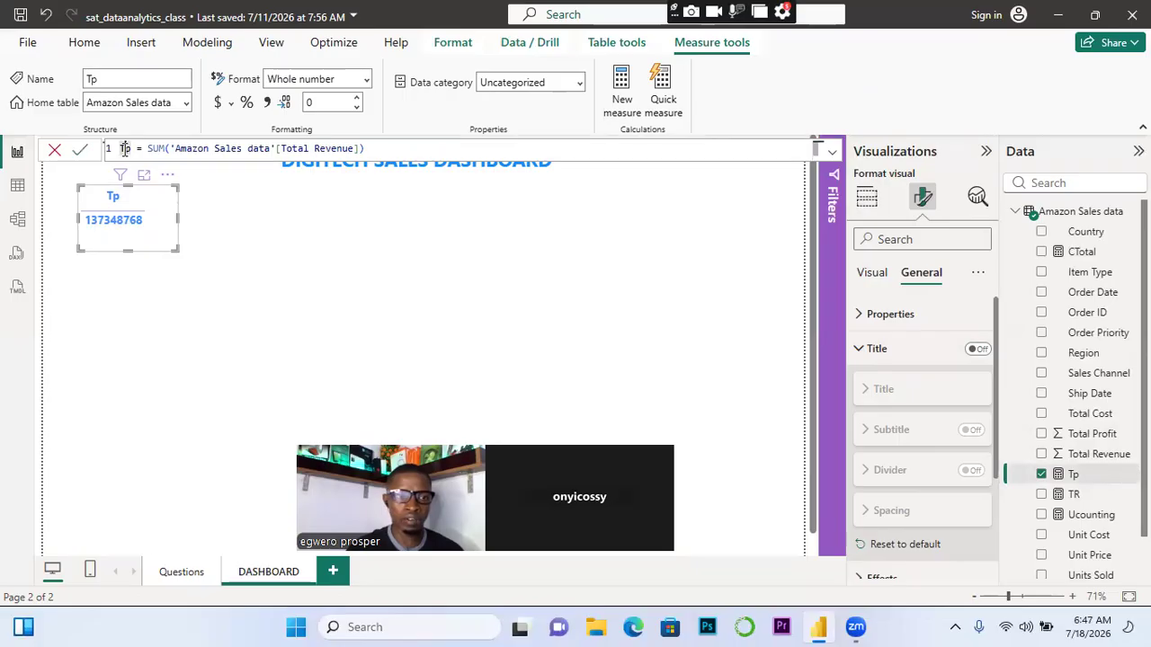
pyautogui.write('otal')
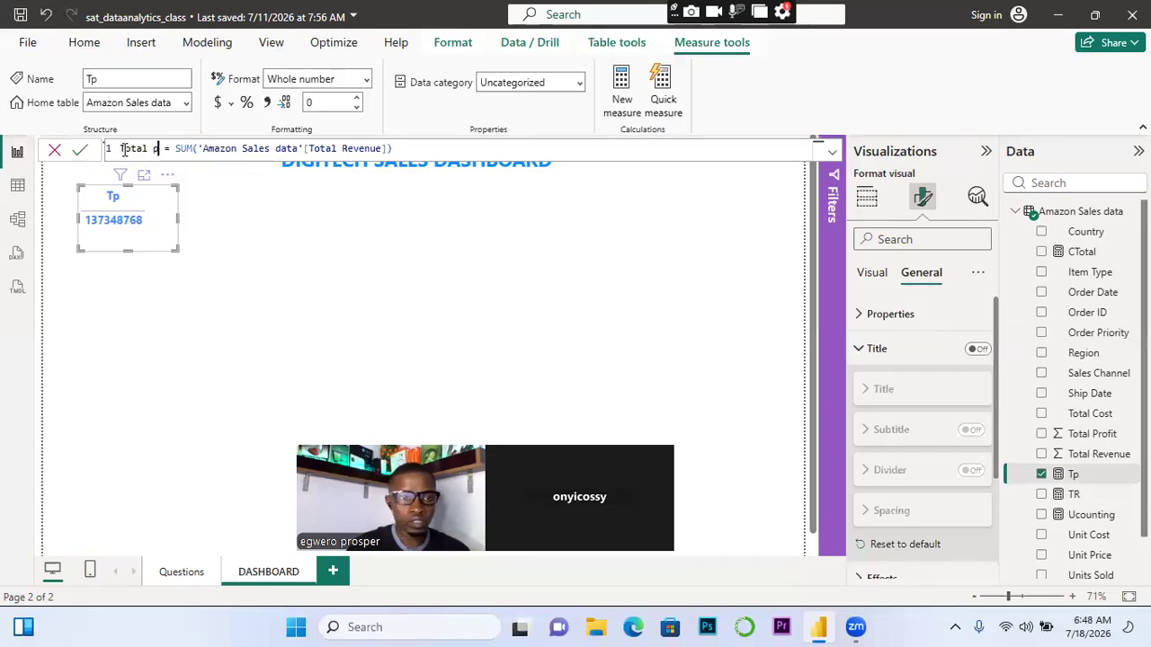
pyautogui.press('Delete')
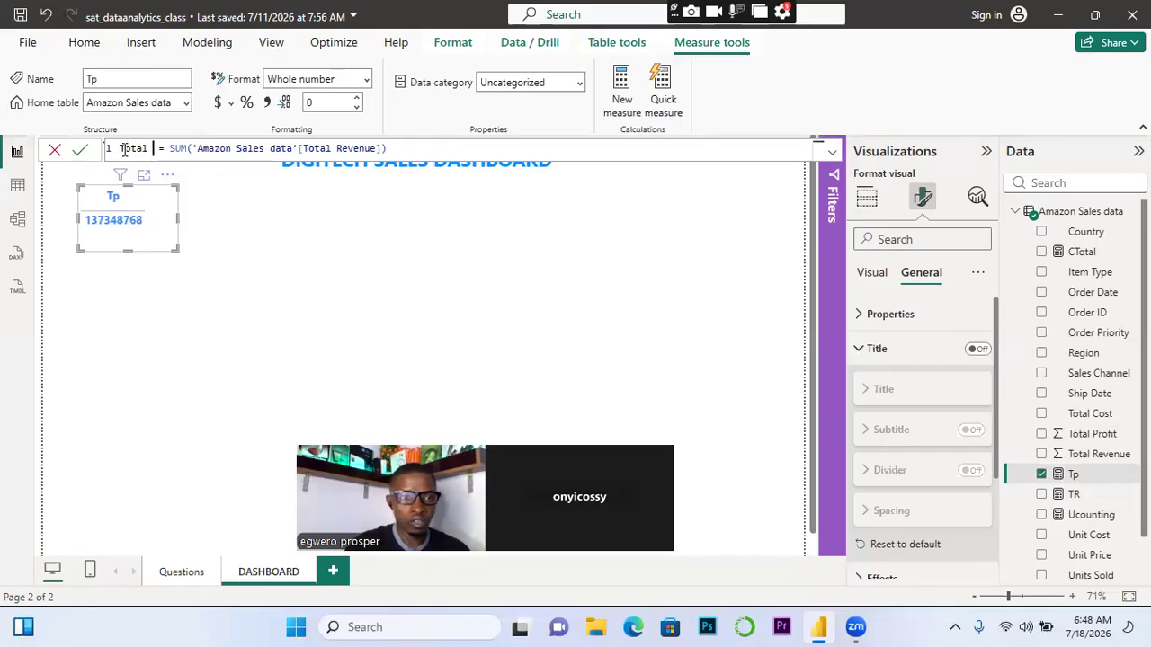
pyautogui.press('BackSpace')
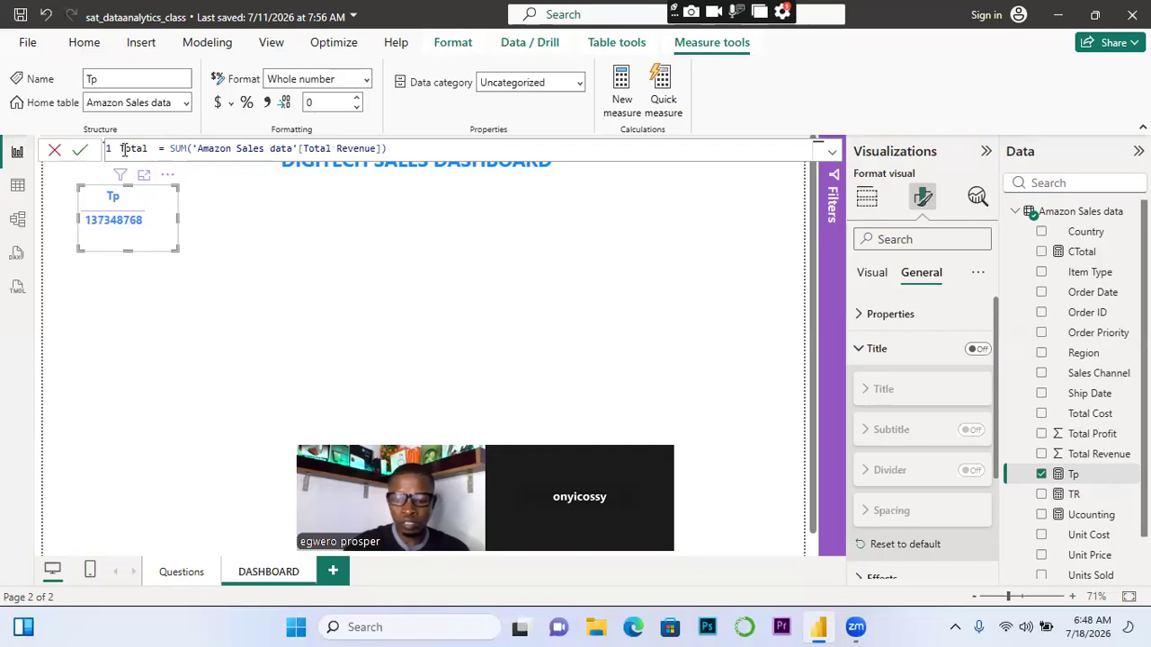
pyautogui.write('Profit')
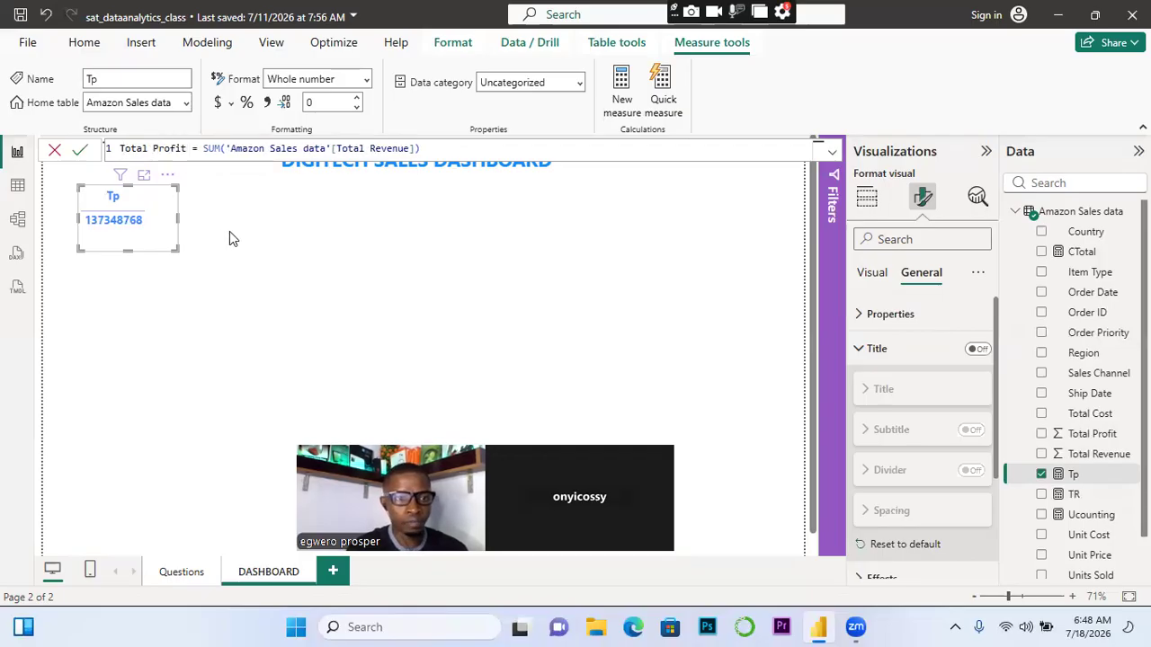
pyautogui.press('Return')
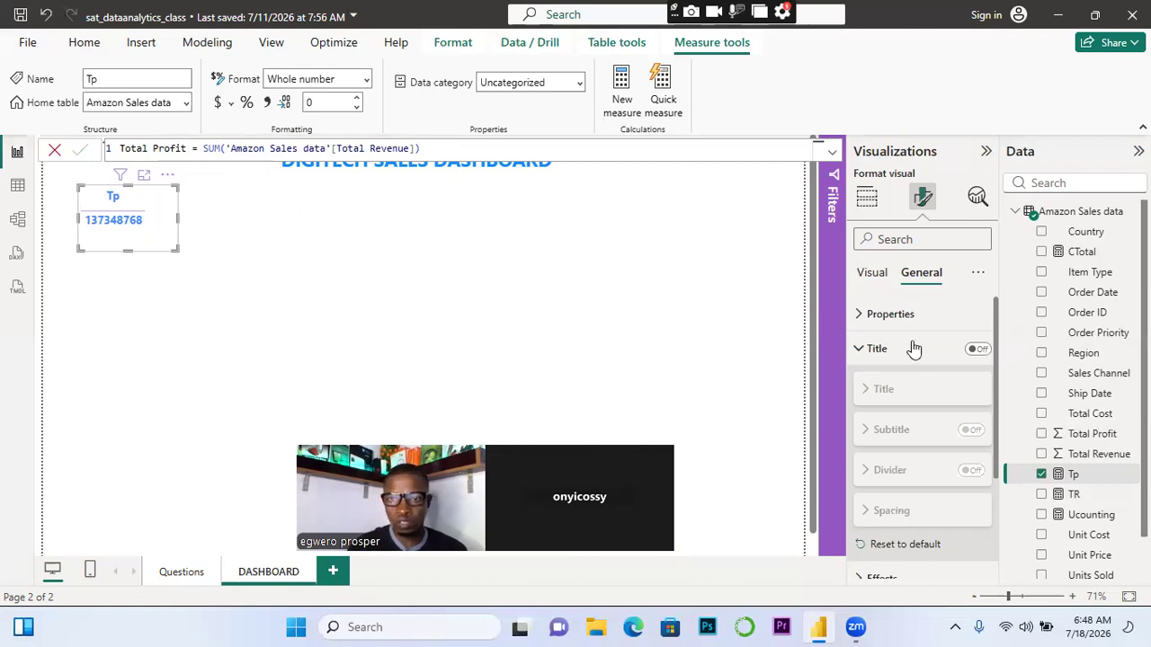
pyautogui.click(743, 414)
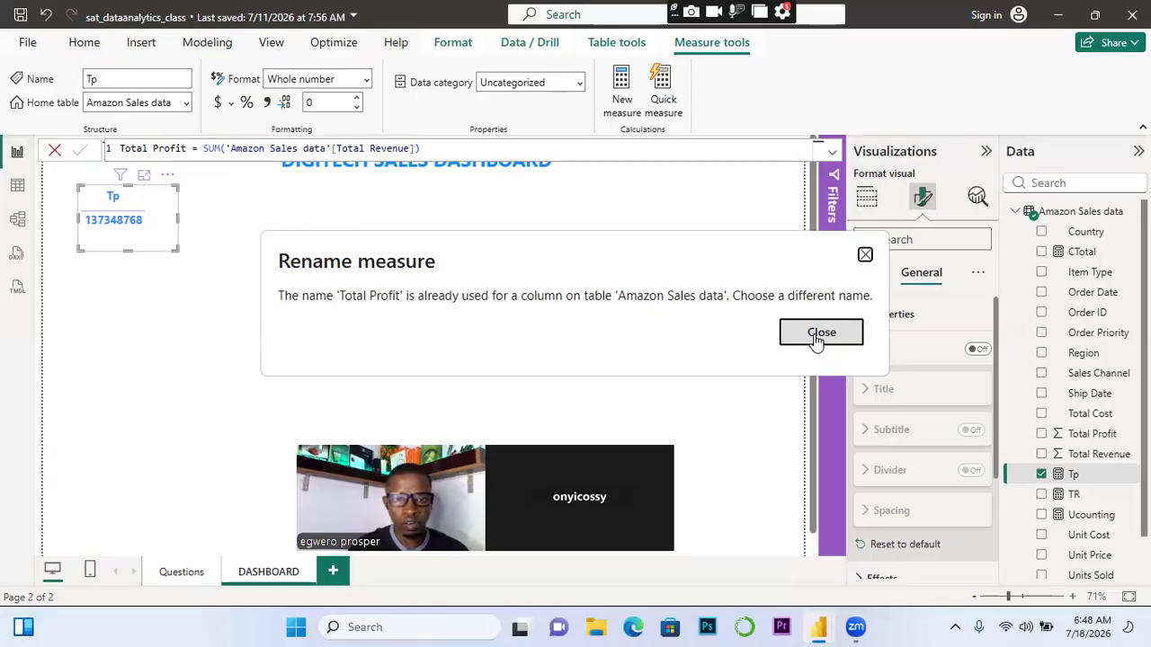
pyautogui.click(867, 253)
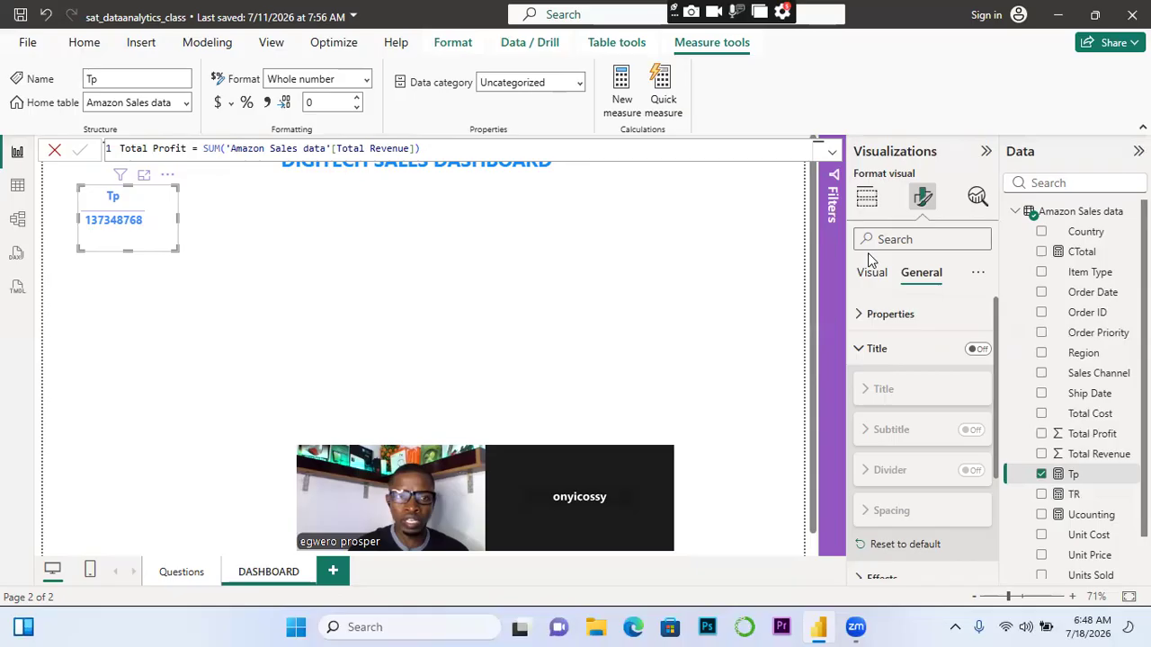
# Rename the Tp measure to Total_Profit in its formula and commit the change
pyautogui.click(154, 148)
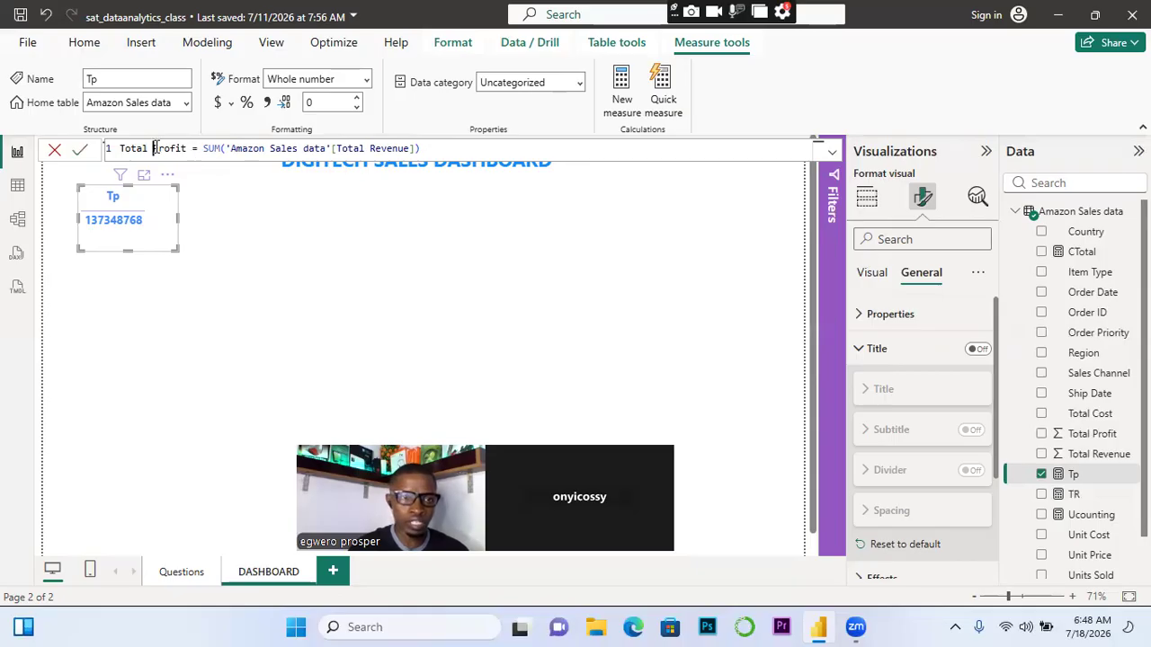
pyautogui.press('BackSpace')
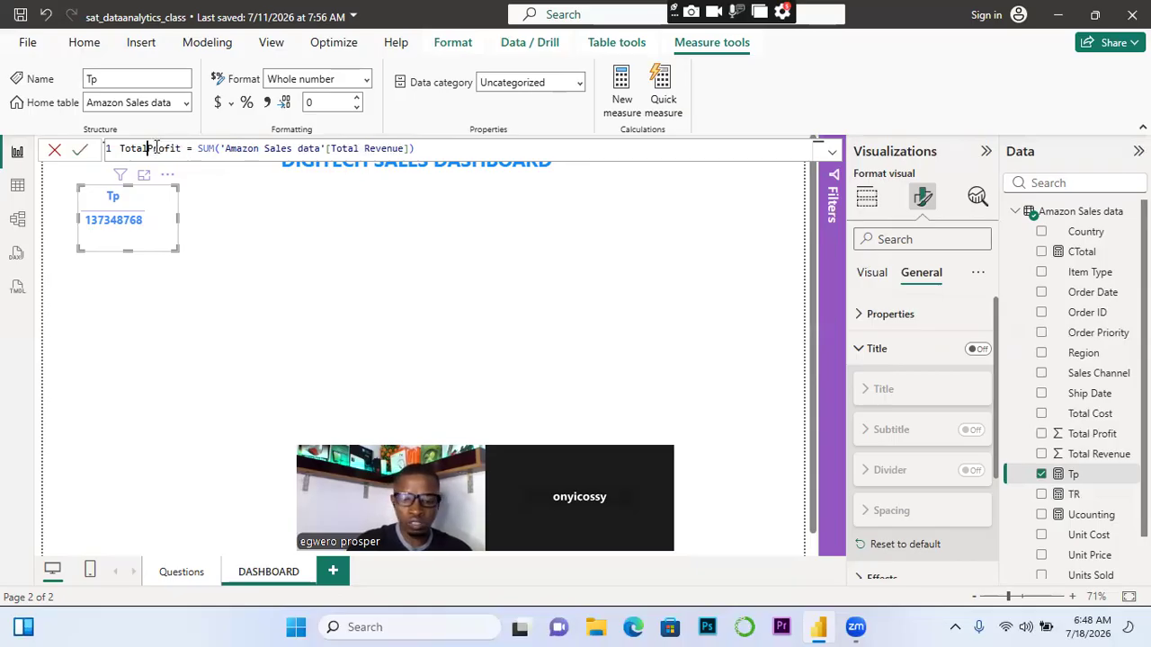
pyautogui.write('_')
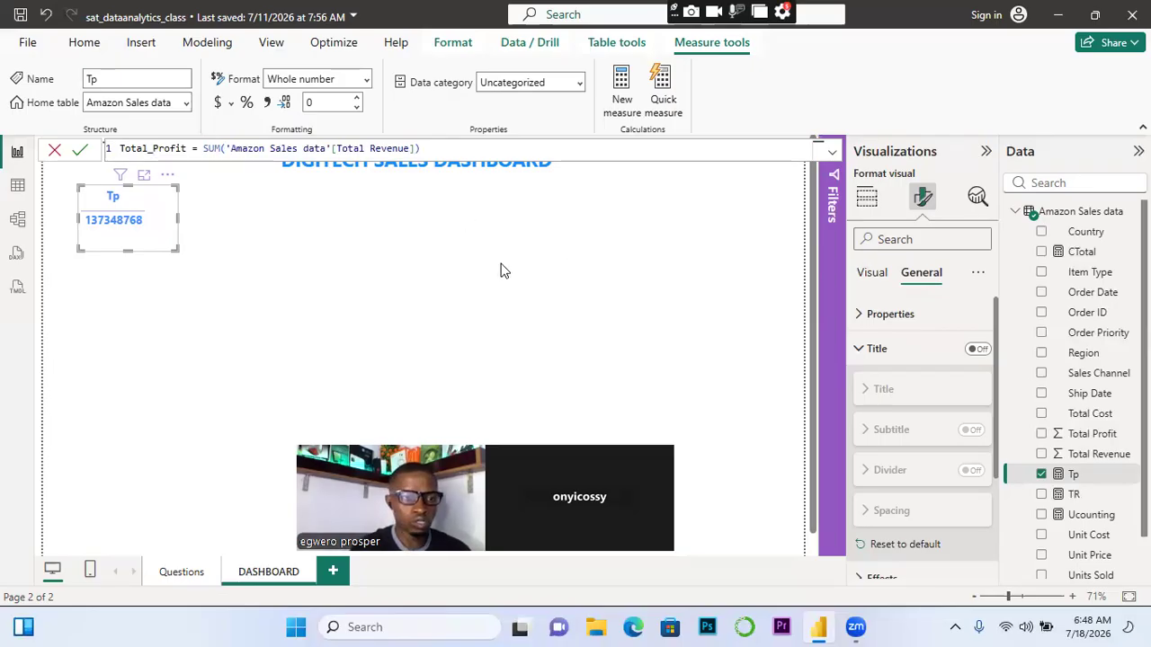
pyautogui.click(79, 153)
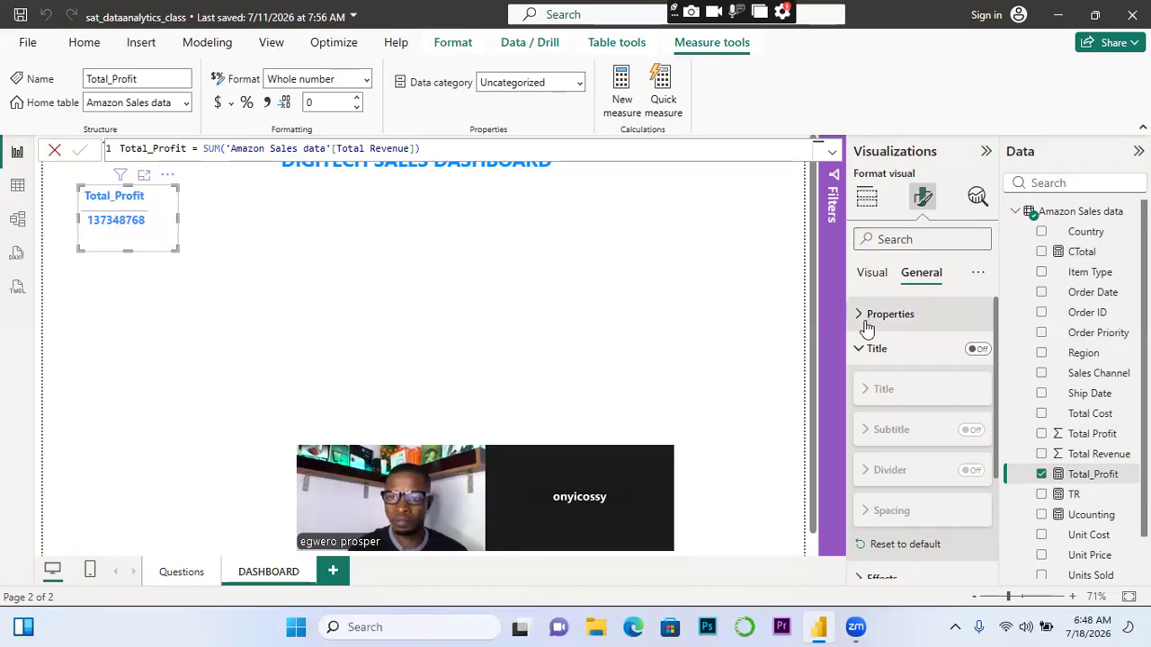
# Give the Total_Profit table a light gray background from the theme colors and enlarge the table slightly
pyautogui.click(859, 349)
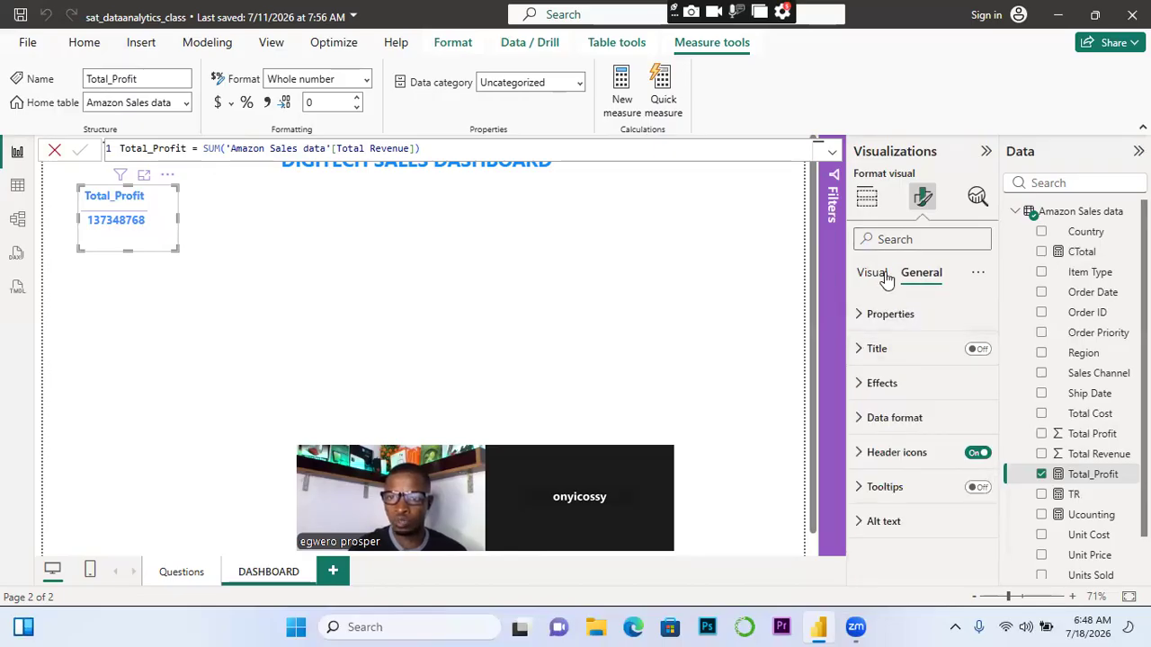
pyautogui.click(860, 387)
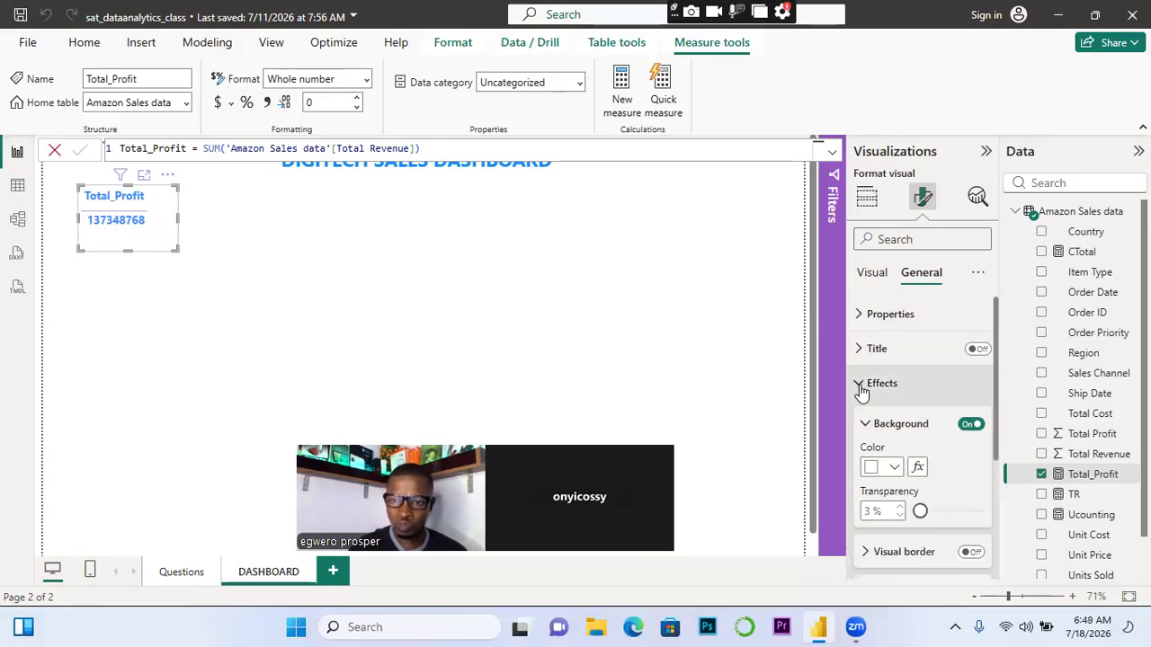
pyautogui.click(894, 468)
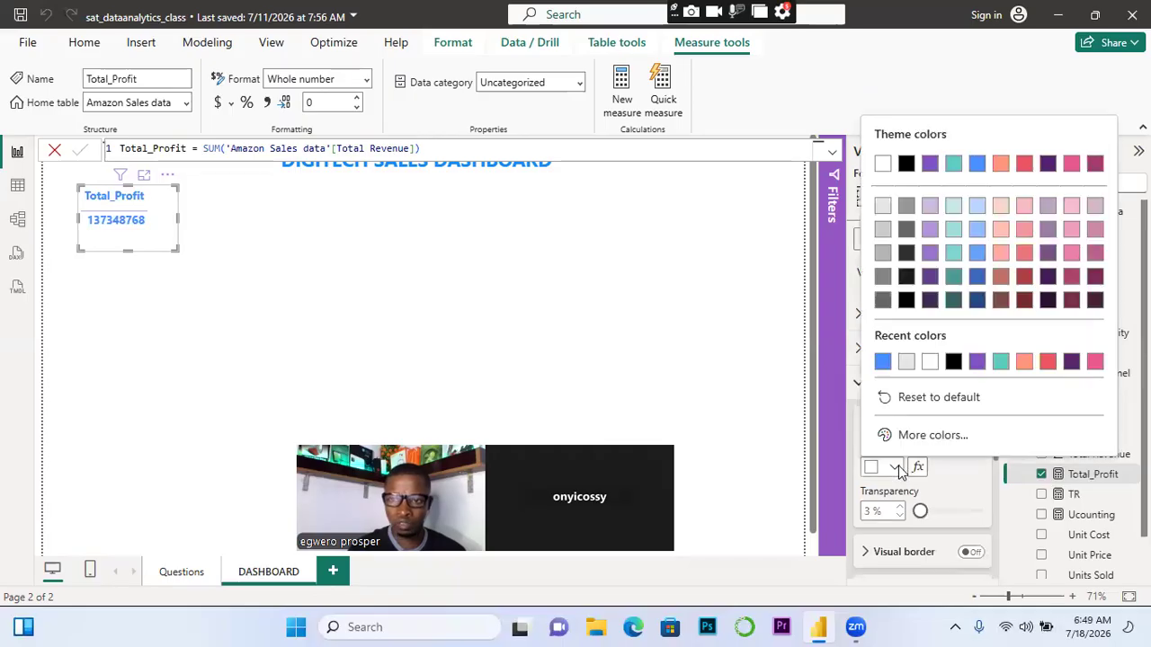
pyautogui.click(882, 207)
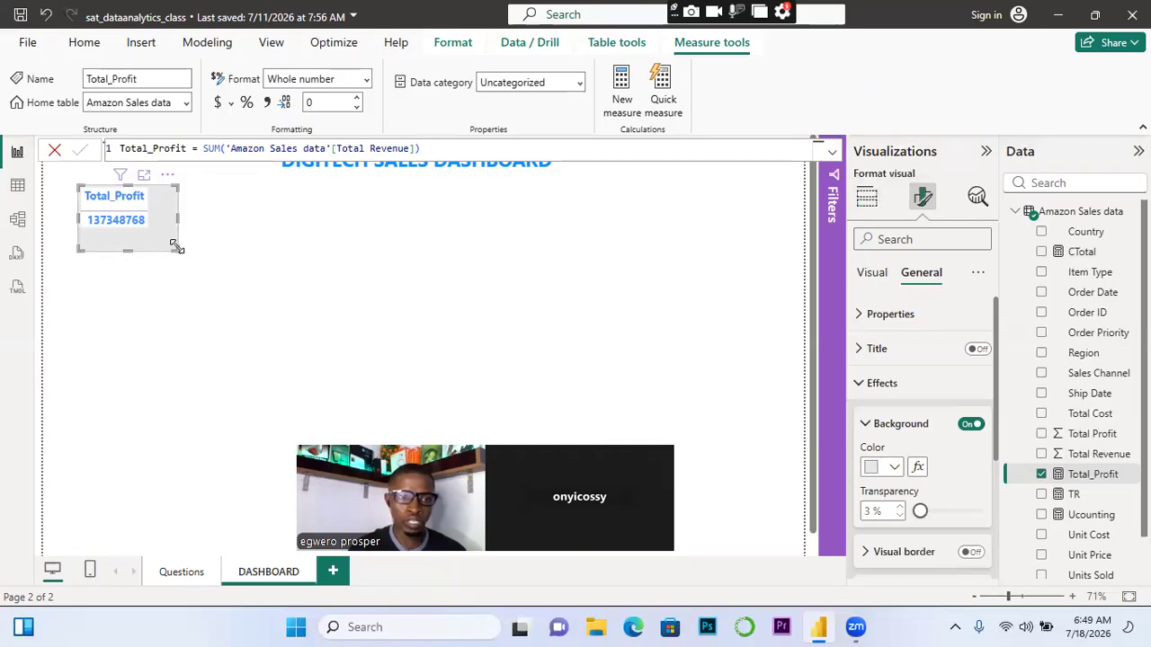
pyautogui.moveTo(177, 248)
pyautogui.mouseDown()
pyautogui.moveTo(150, 231)
pyautogui.moveTo(180, 254)
pyautogui.mouseUp()
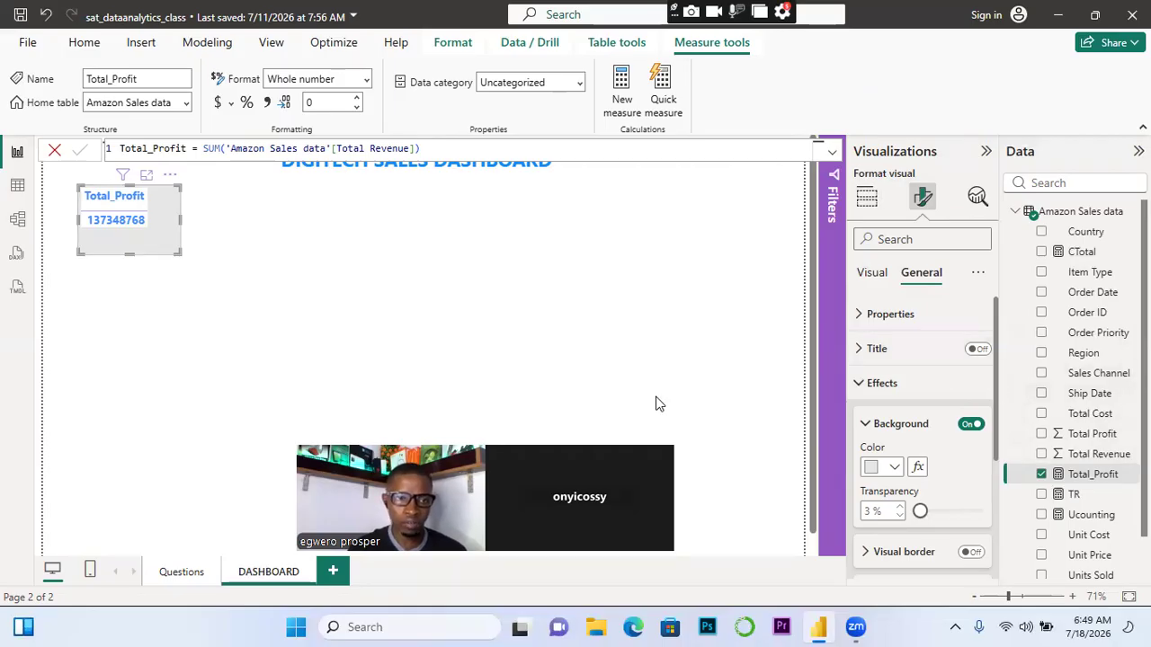
pyautogui.click(558, 327)
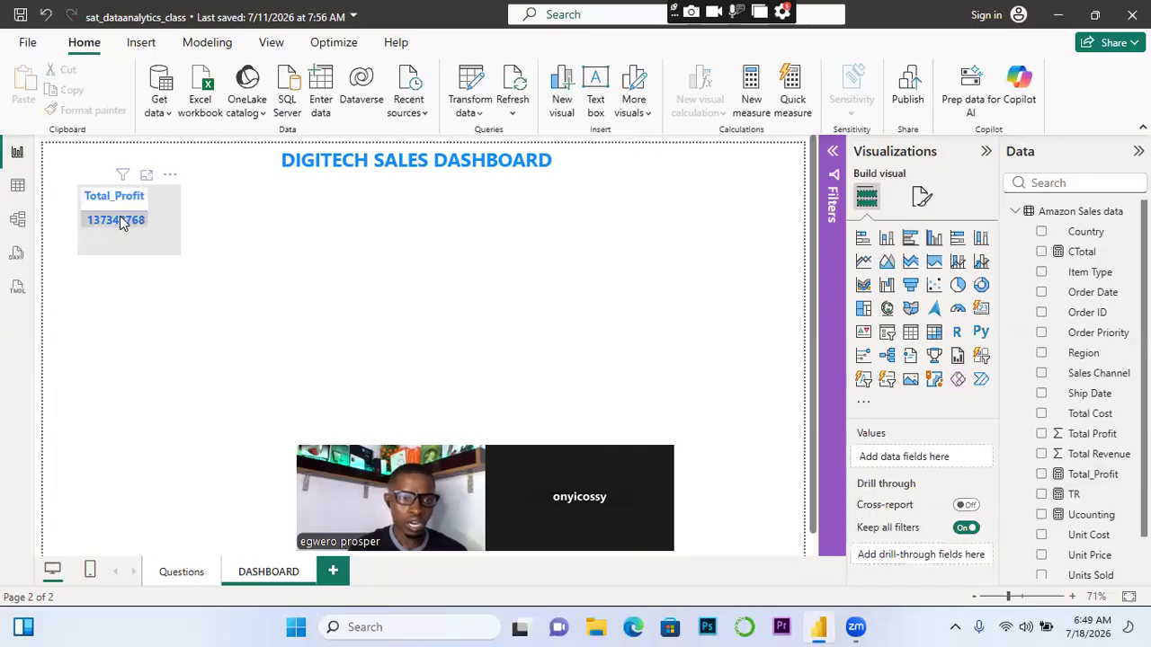
# Examine the Total_Profit table's value formatting, data format and background effect settings
pyautogui.click(174, 252)
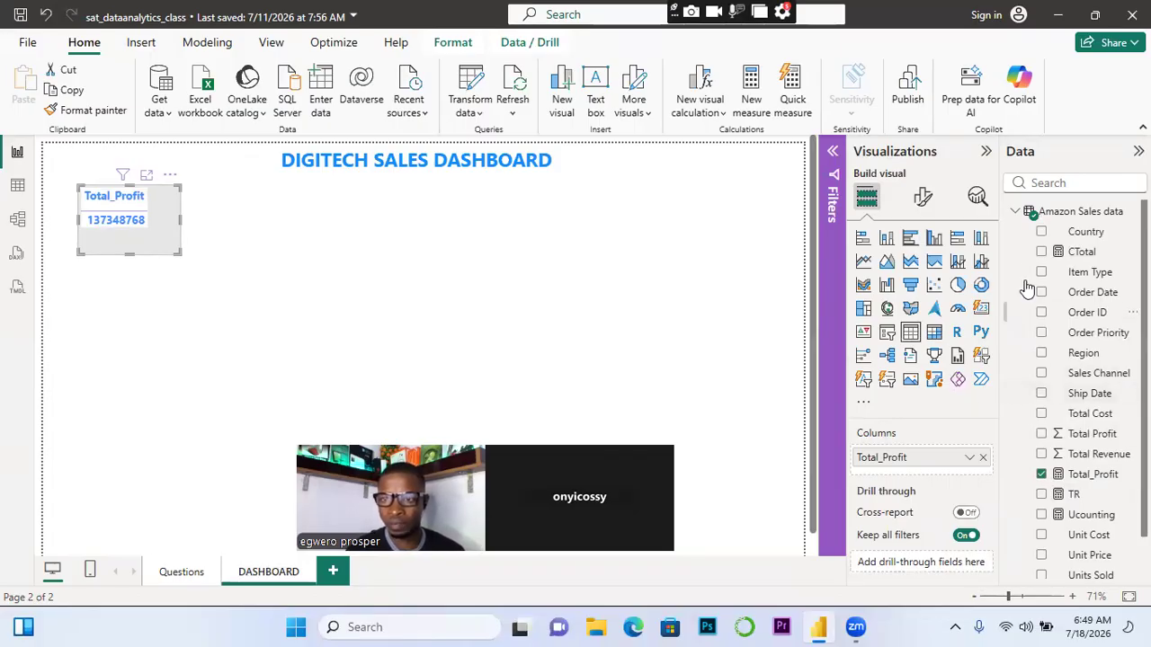
pyautogui.click(923, 200)
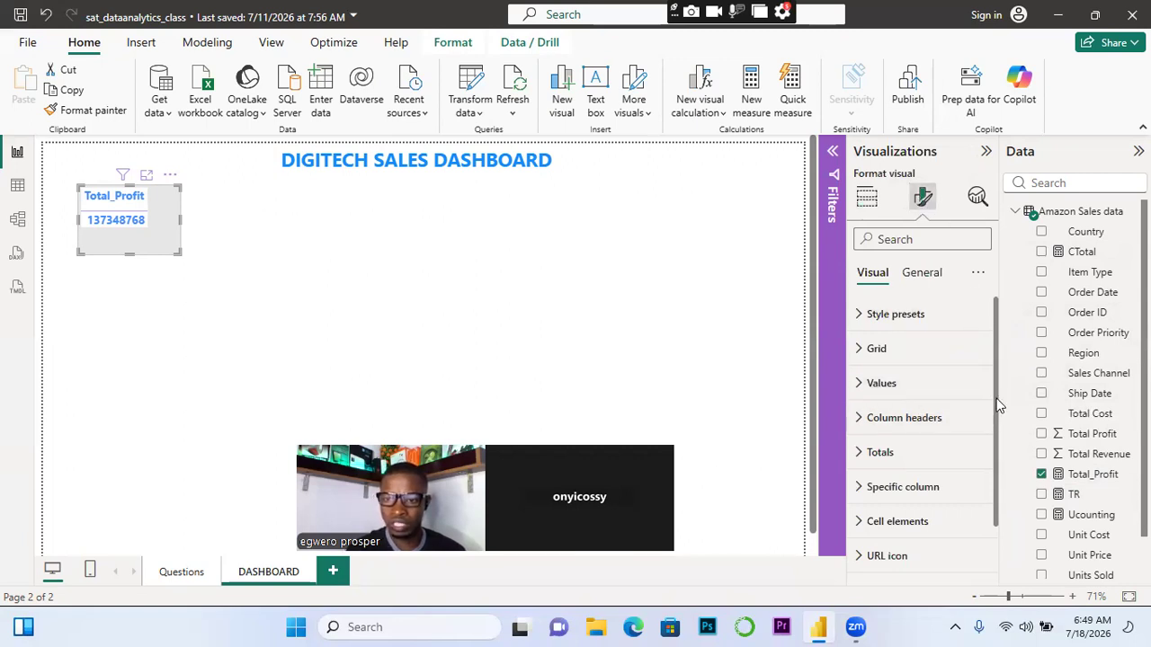
pyautogui.moveTo(994, 398); pyautogui.dragTo(995, 413)
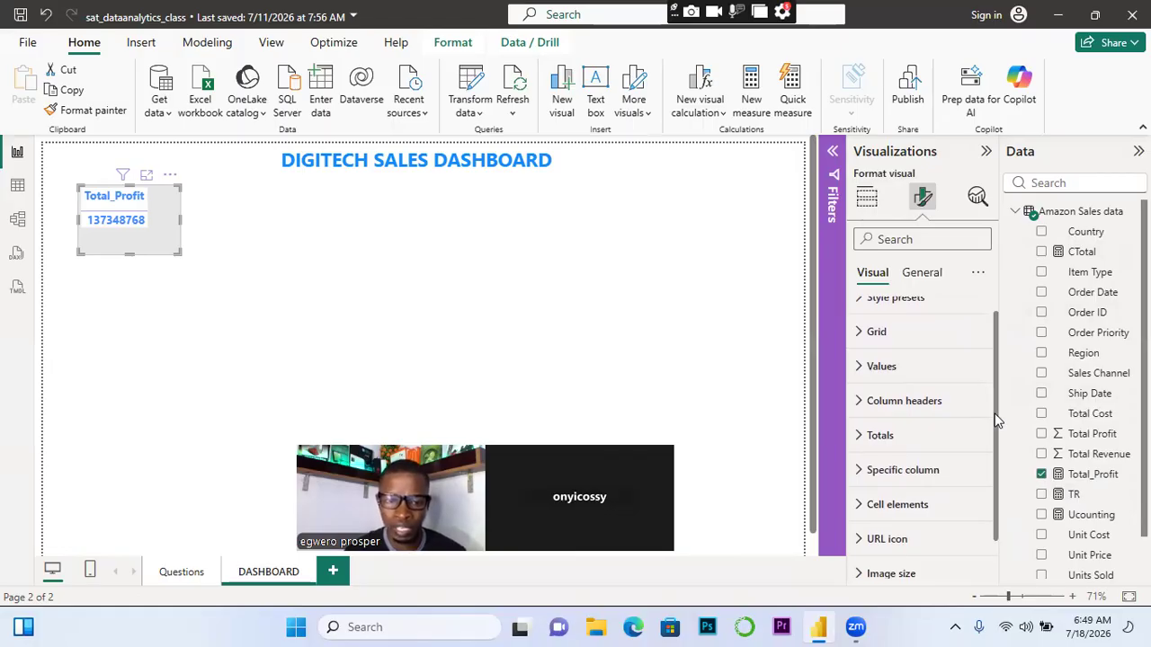
pyautogui.moveTo(994, 419); pyautogui.dragTo(1005, 462)
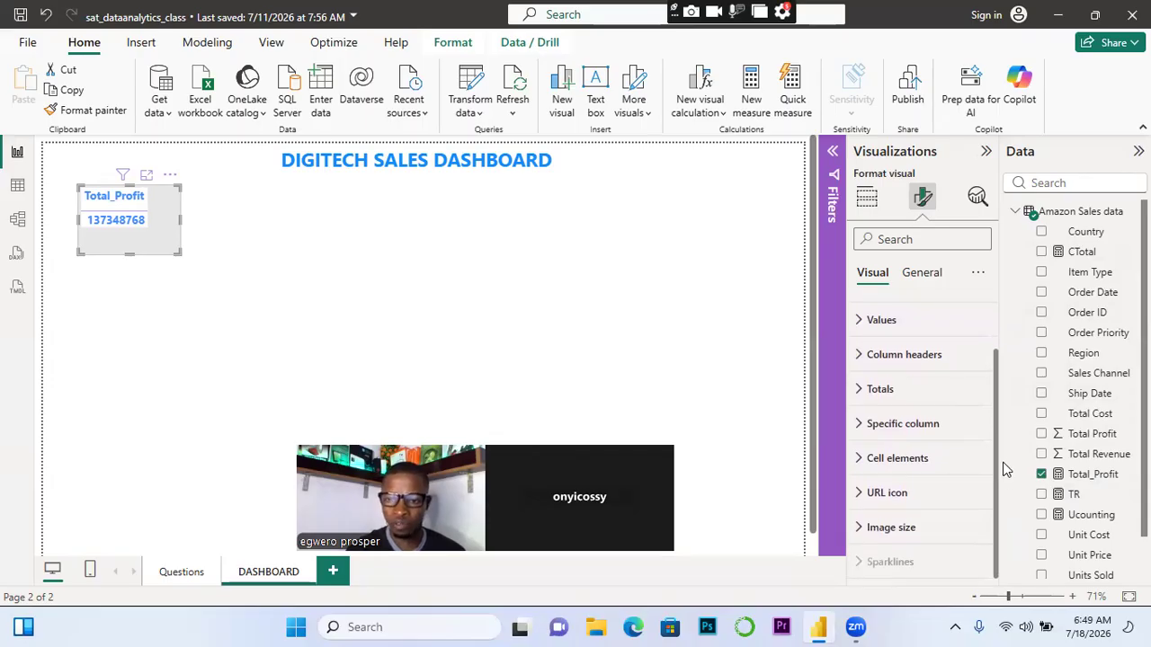
pyautogui.scroll(2, 999, 420)
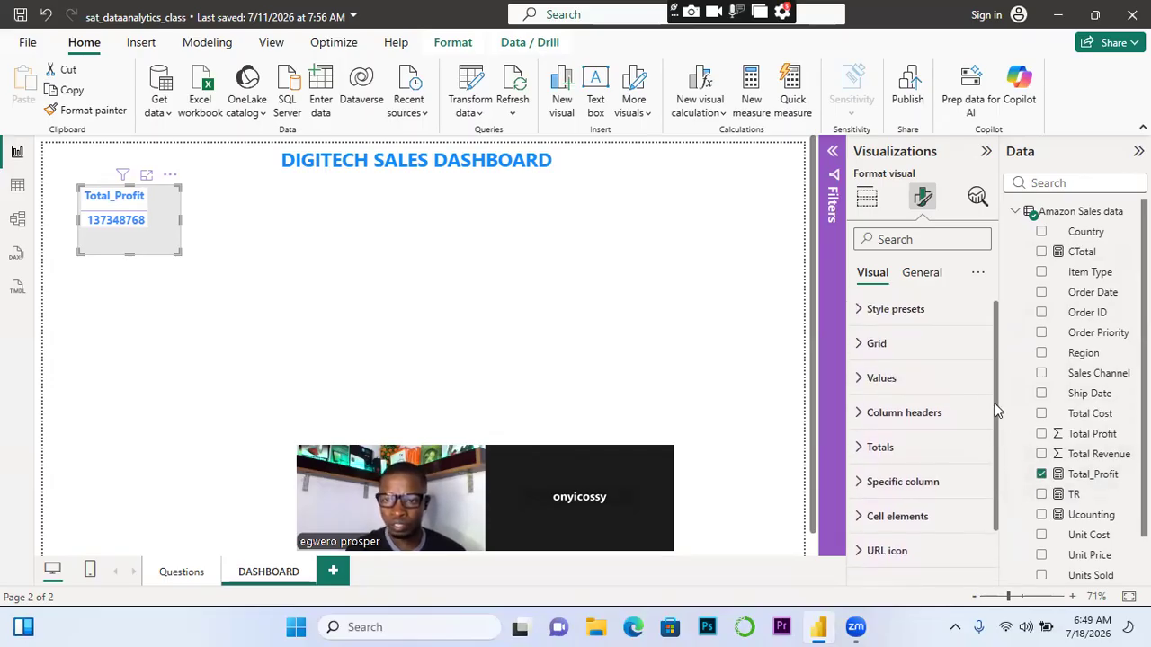
pyautogui.click(858, 384)
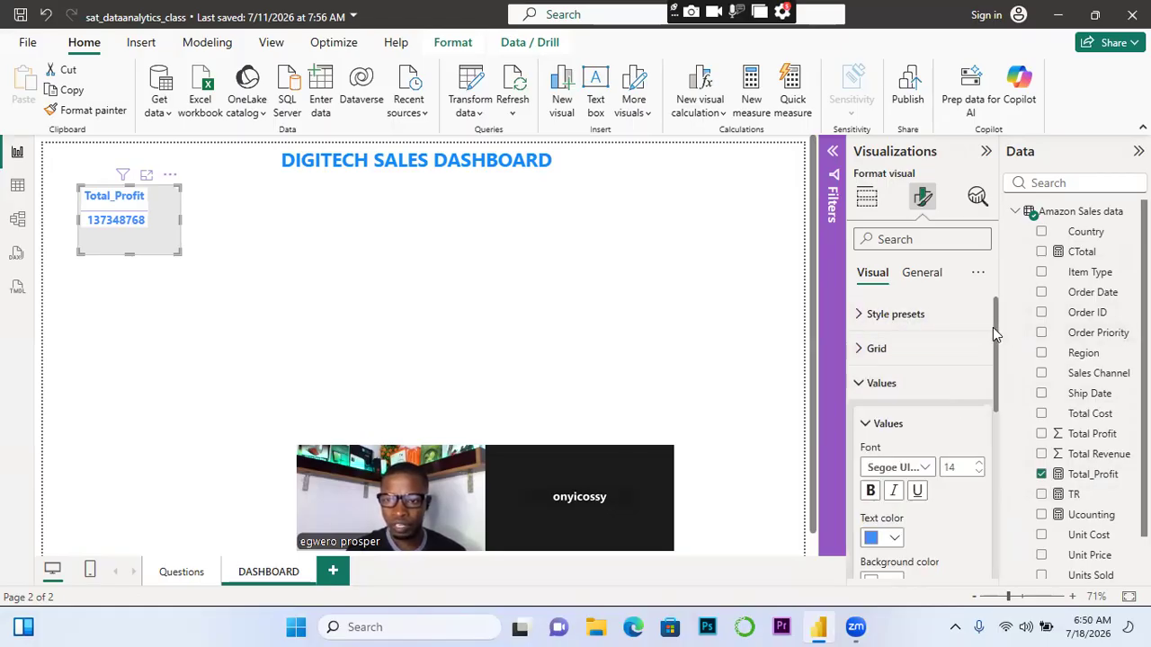
pyautogui.moveTo(992, 333); pyautogui.dragTo(1017, 417)
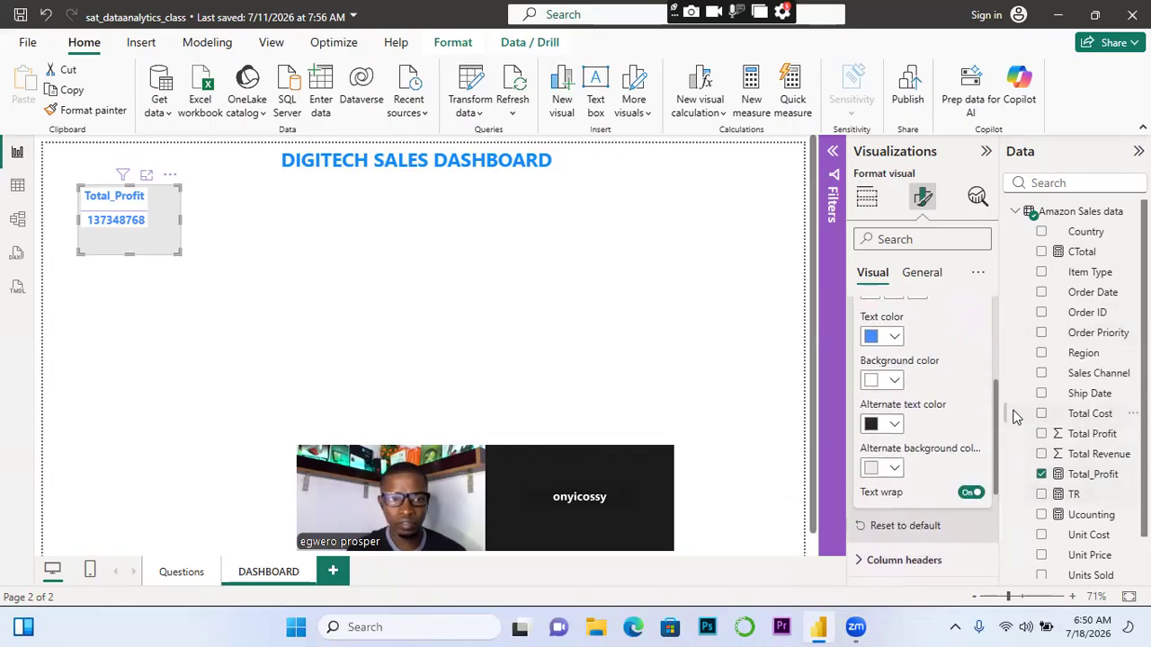
pyautogui.click(923, 280)
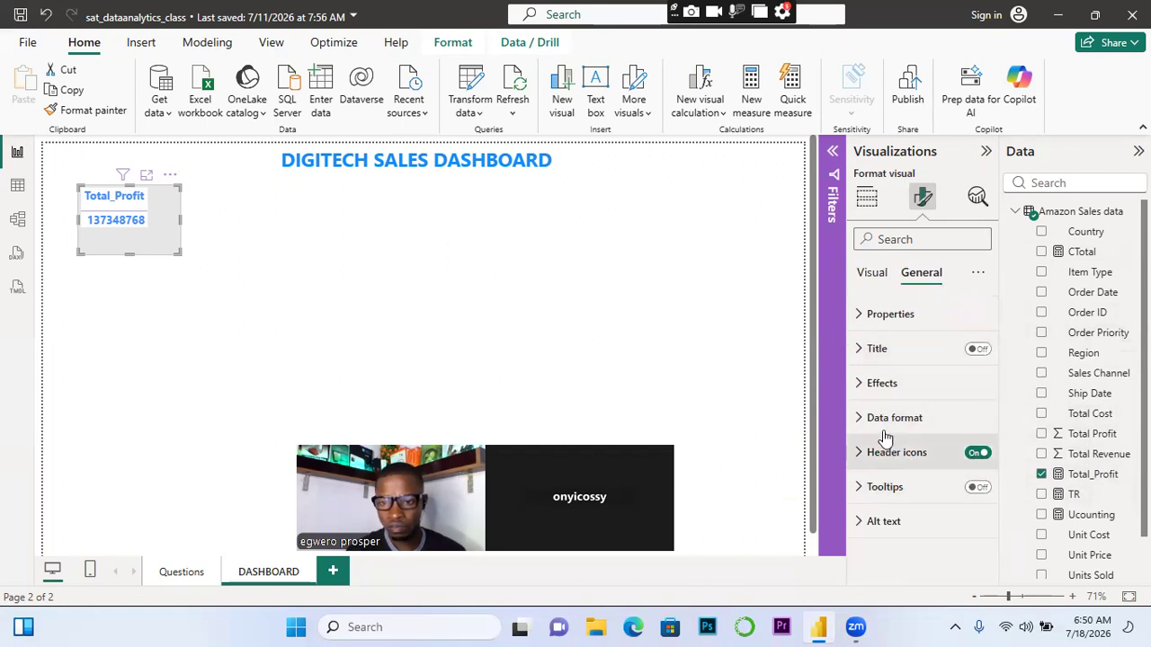
pyautogui.click(859, 419)
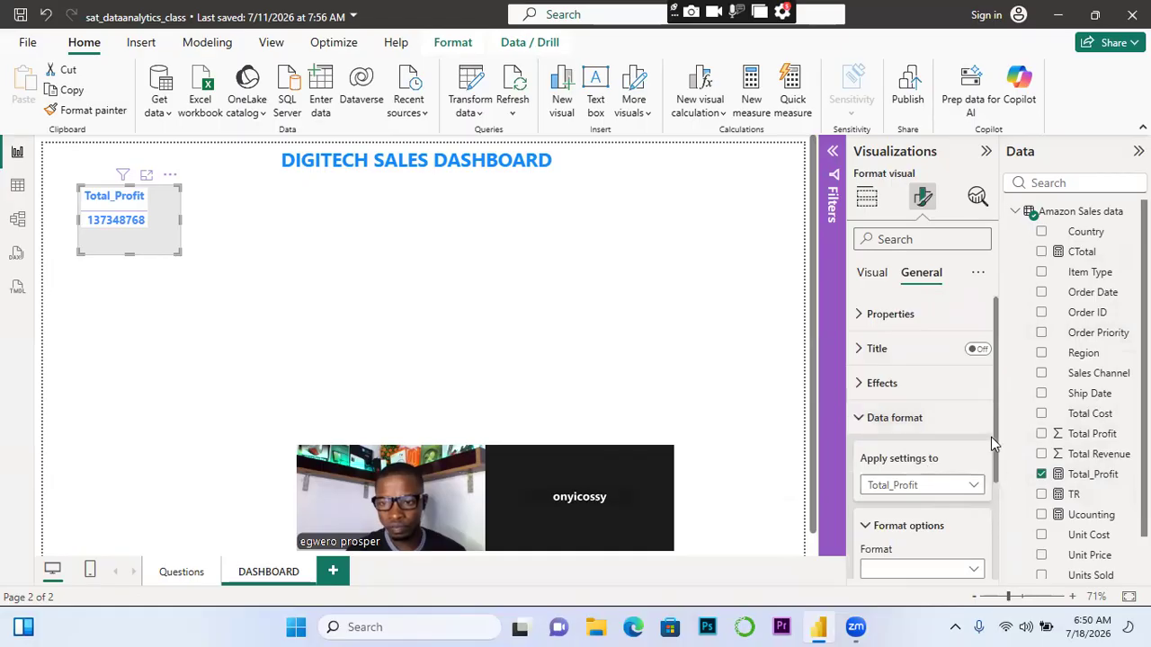
pyautogui.scroll(-2, 991, 437)
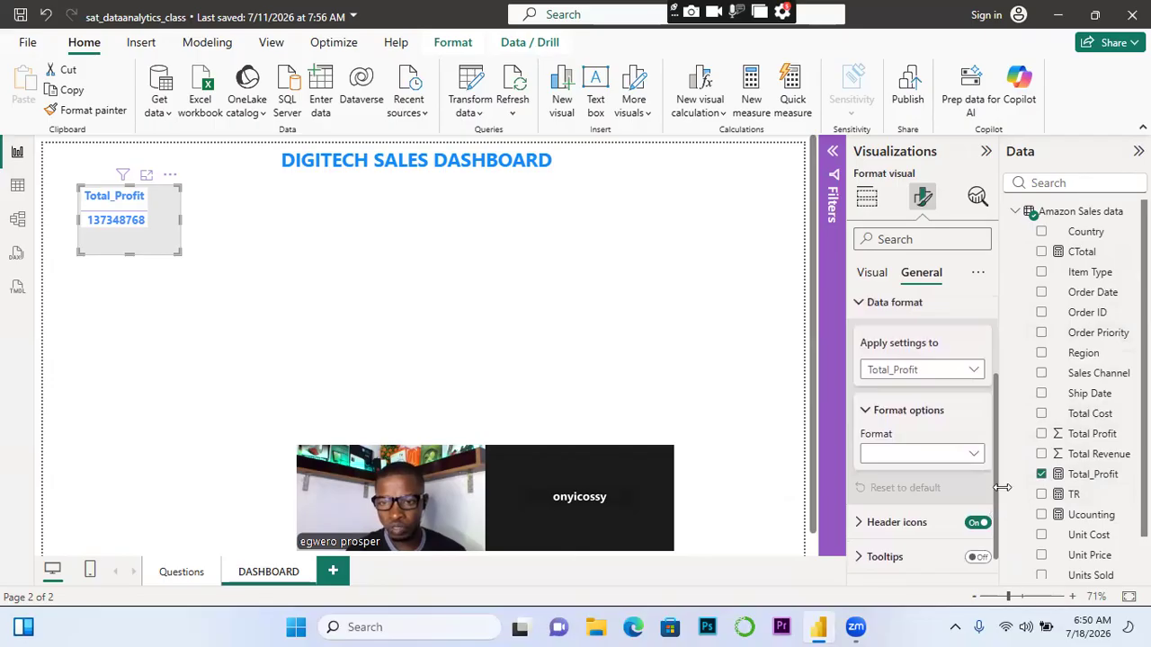
pyautogui.scroll(2, 997, 435)
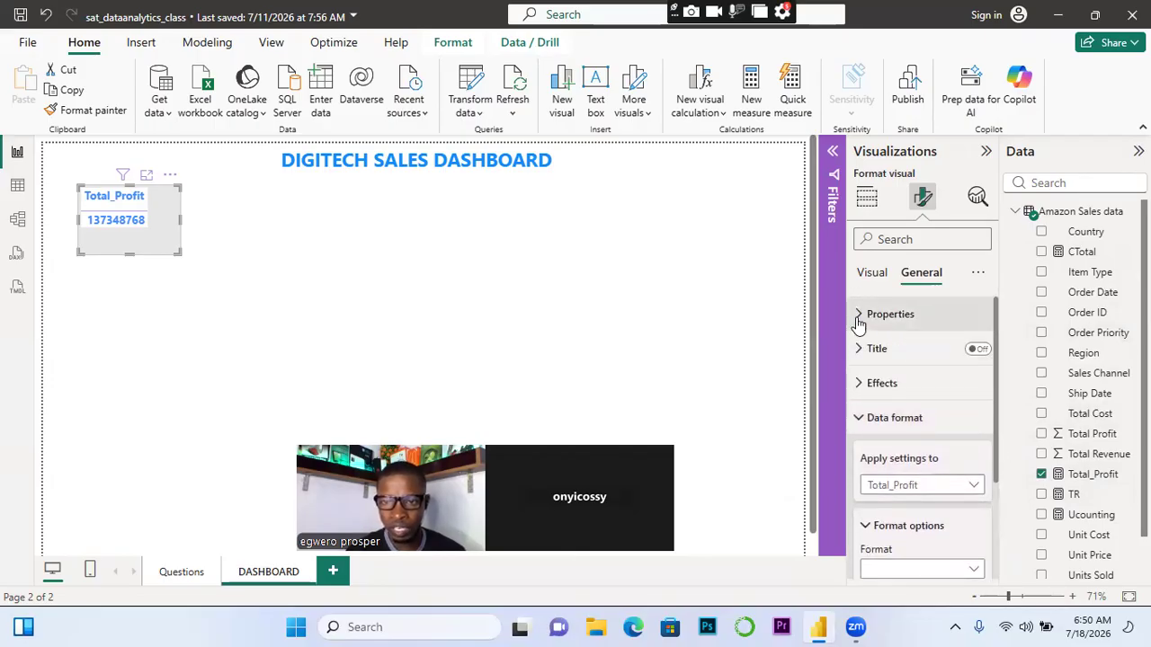
pyautogui.click(861, 394)
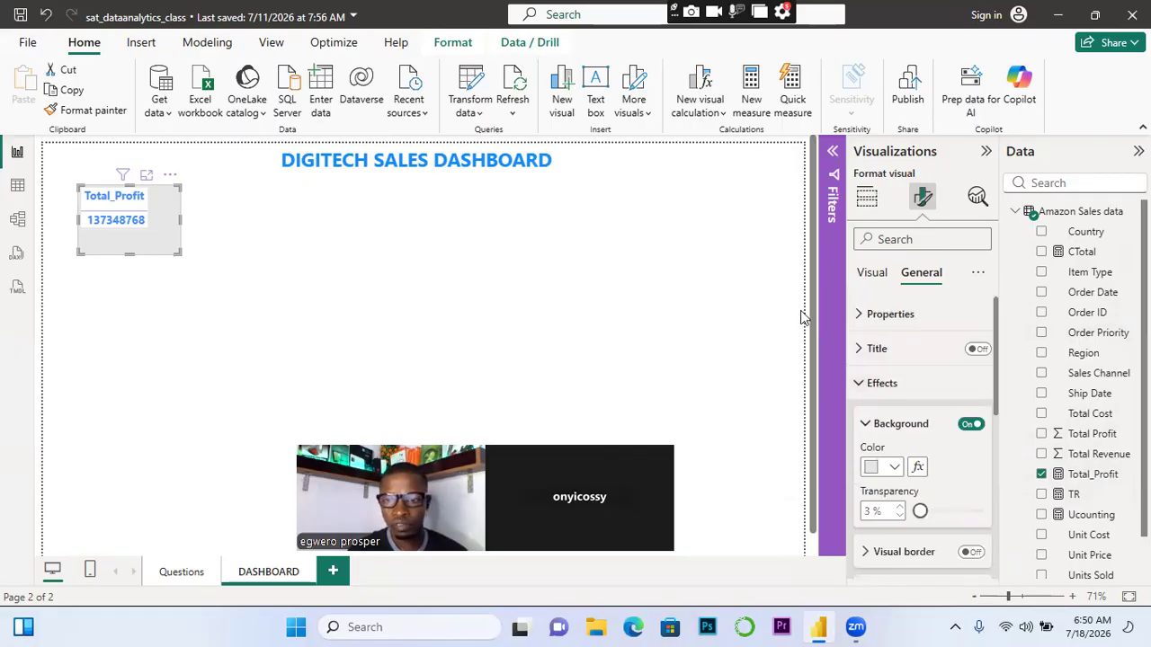
# Set the font size of the Total_Profit table's values to 19
pyautogui.click(865, 275)
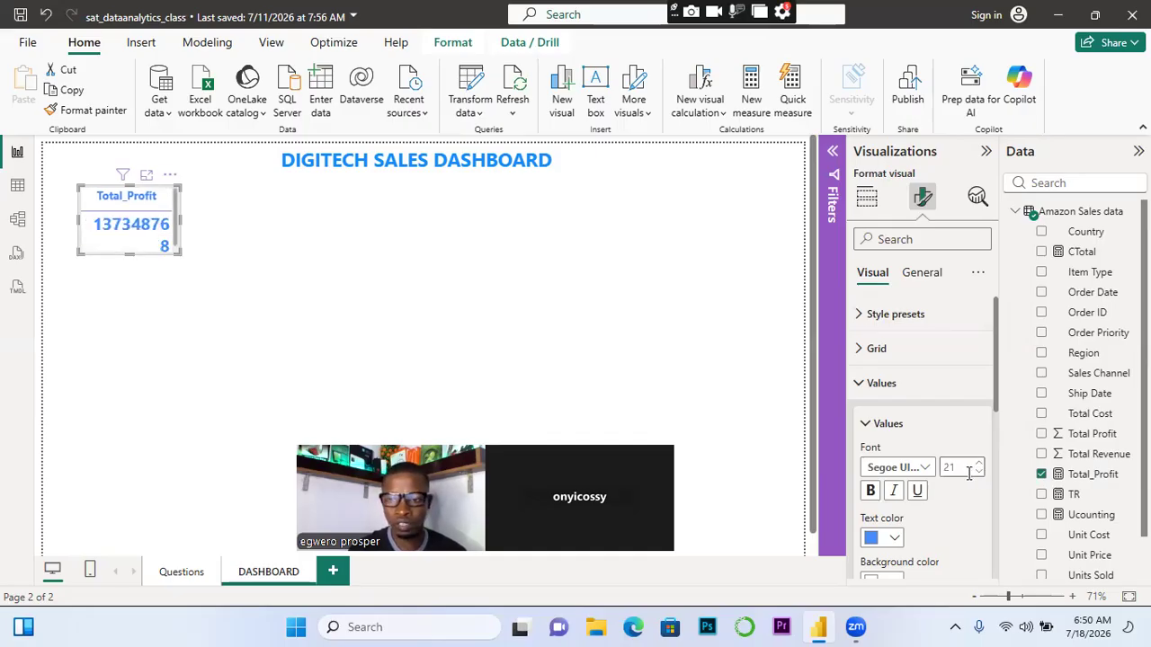
pyautogui.moveTo(958, 468); pyautogui.dragTo(941, 466)
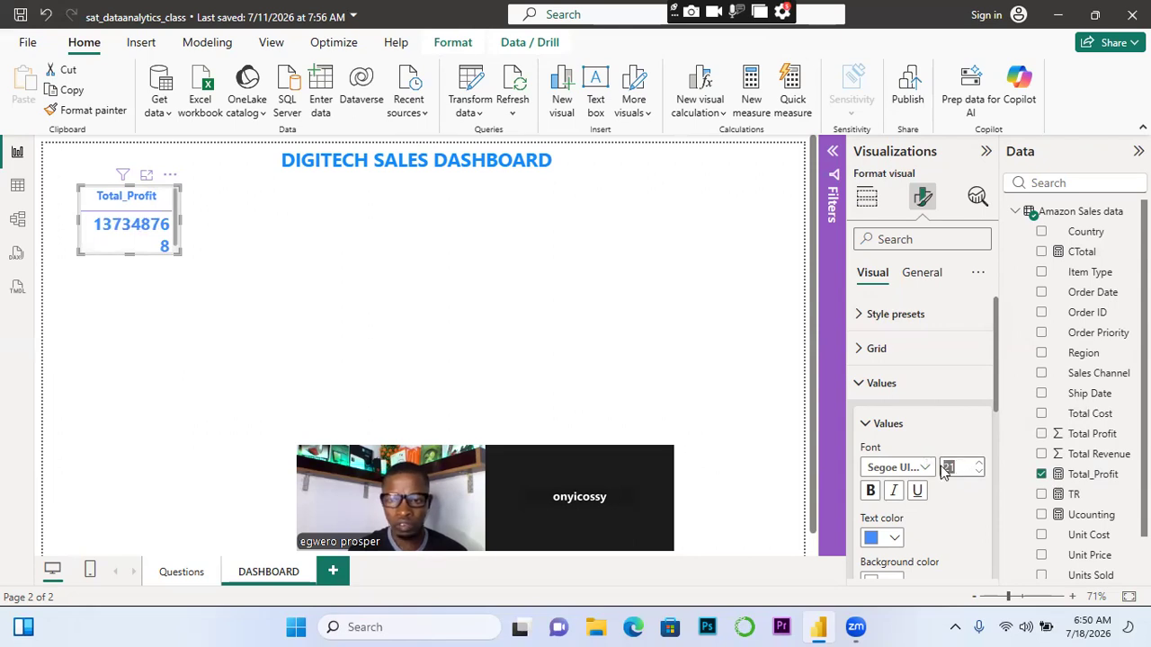
pyautogui.write('19')
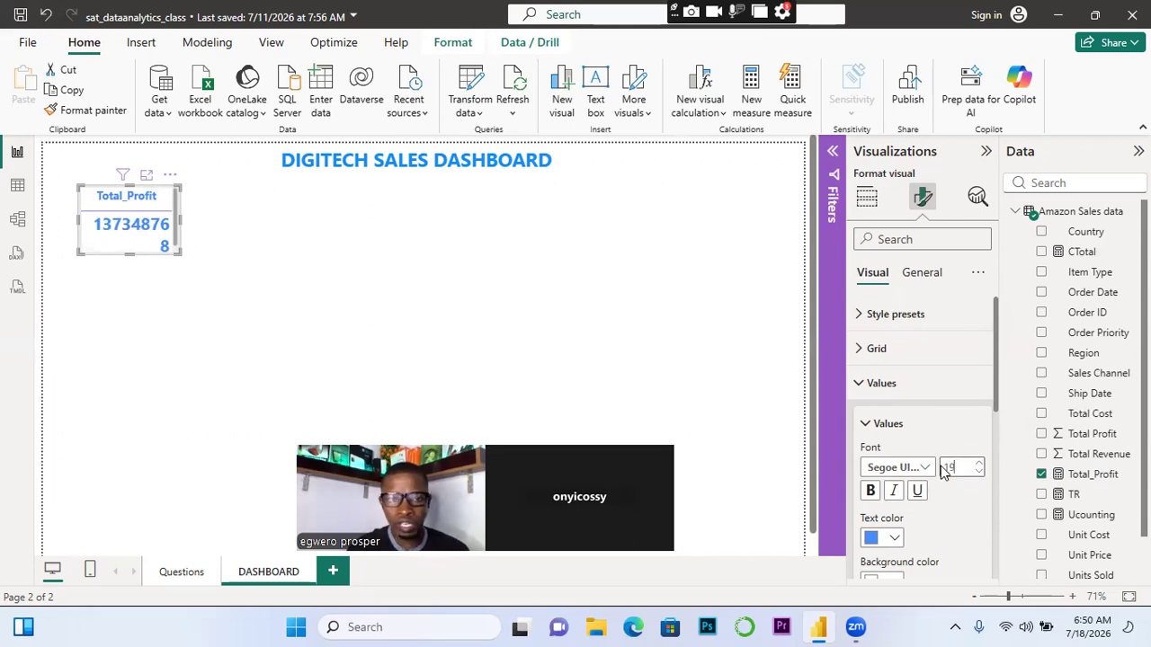
pyautogui.press('Return')
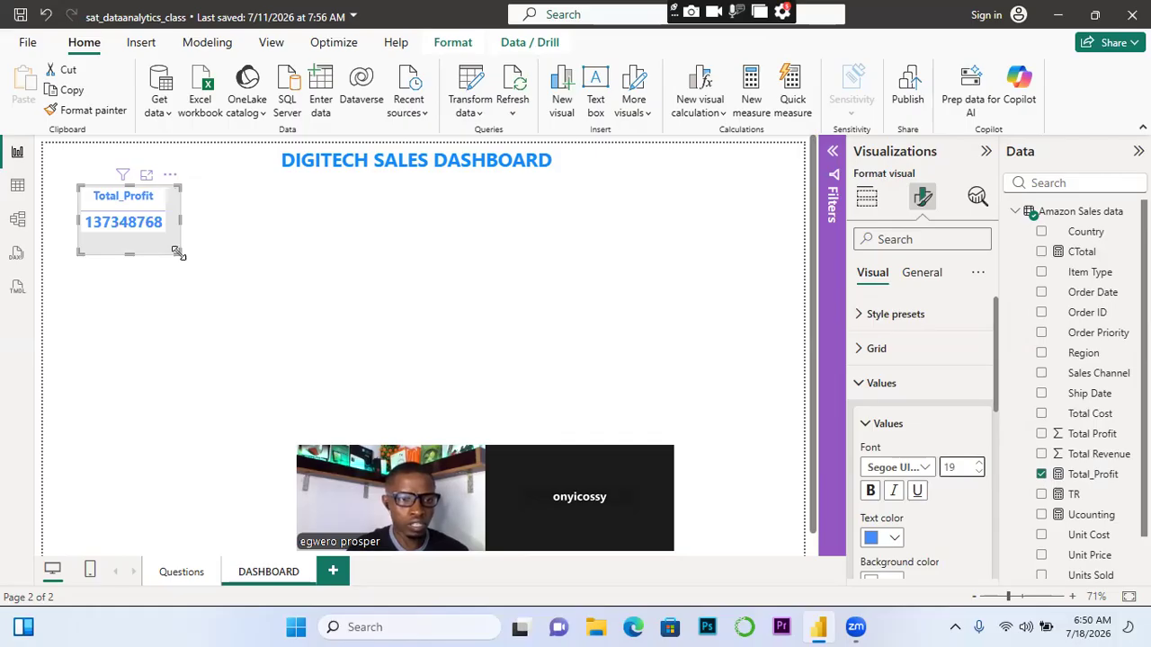
# Resize the Total_Profit table to a compact frame that shows its whole value on one line
pyautogui.moveTo(176, 249); pyautogui.dragTo(174, 242)
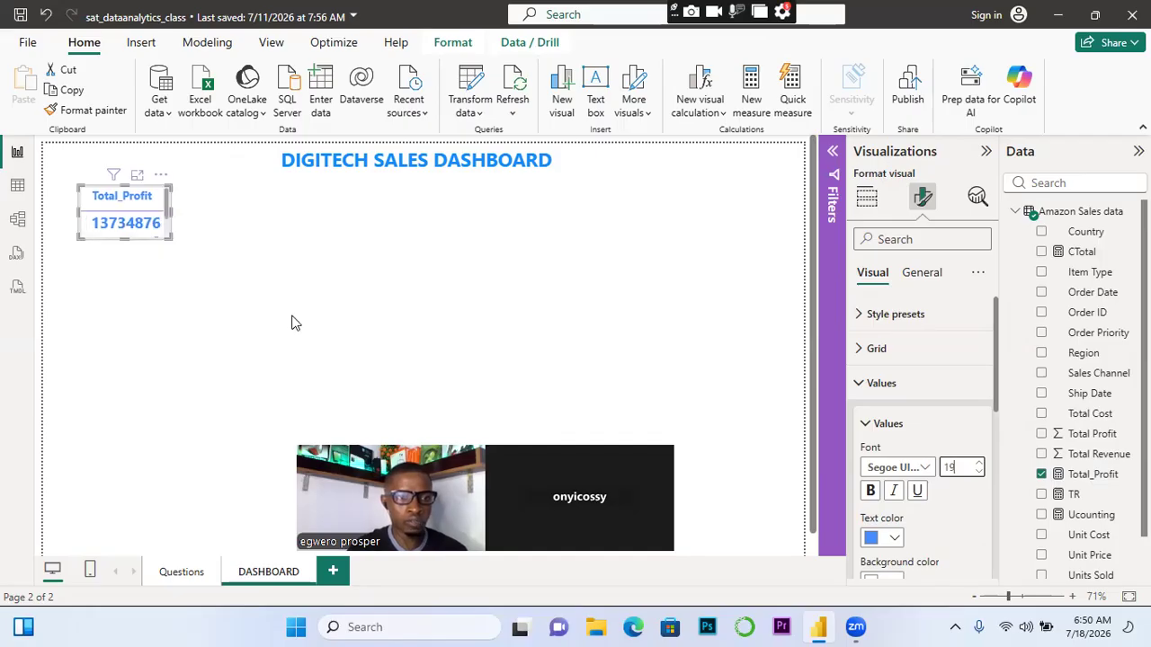
pyautogui.click(292, 318)
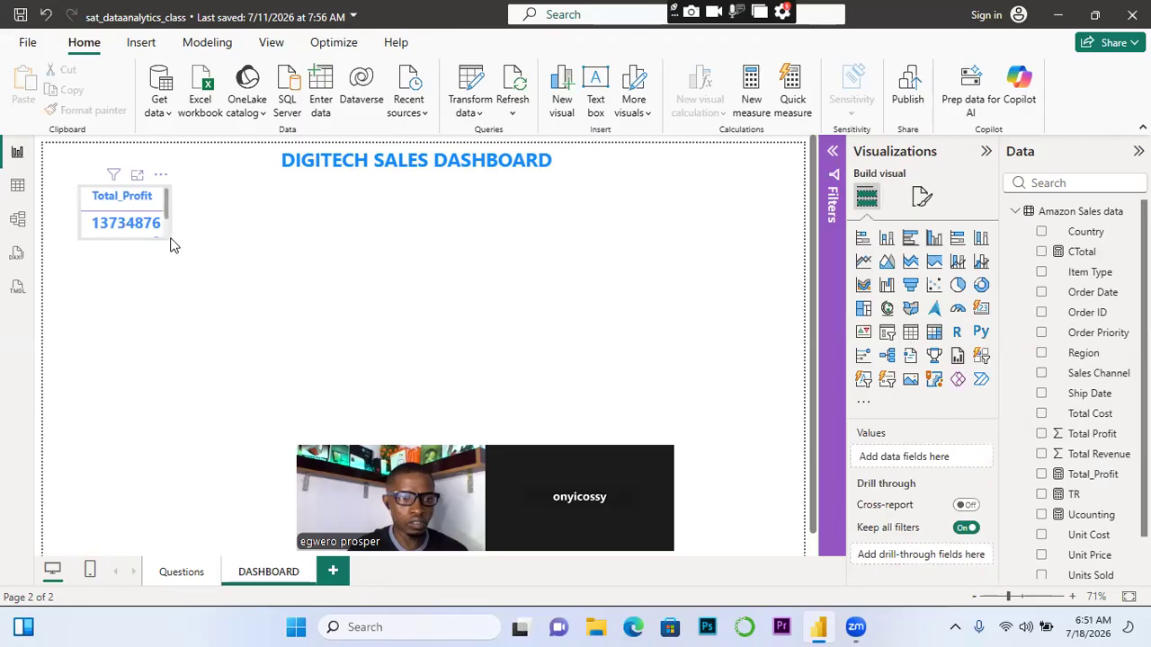
pyautogui.click(169, 212)
pyautogui.moveTo(169, 234)
pyautogui.mouseDown()
pyautogui.moveTo(192, 245)
pyautogui.moveTo(177, 241)
pyautogui.mouseUp()
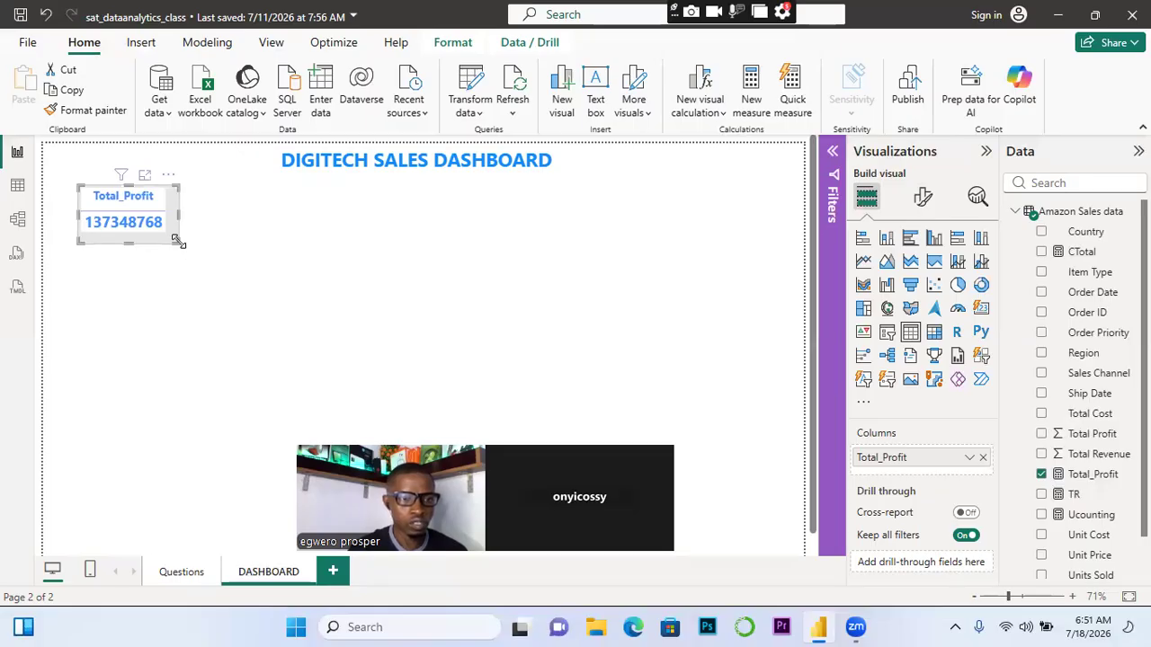
pyautogui.click(256, 269)
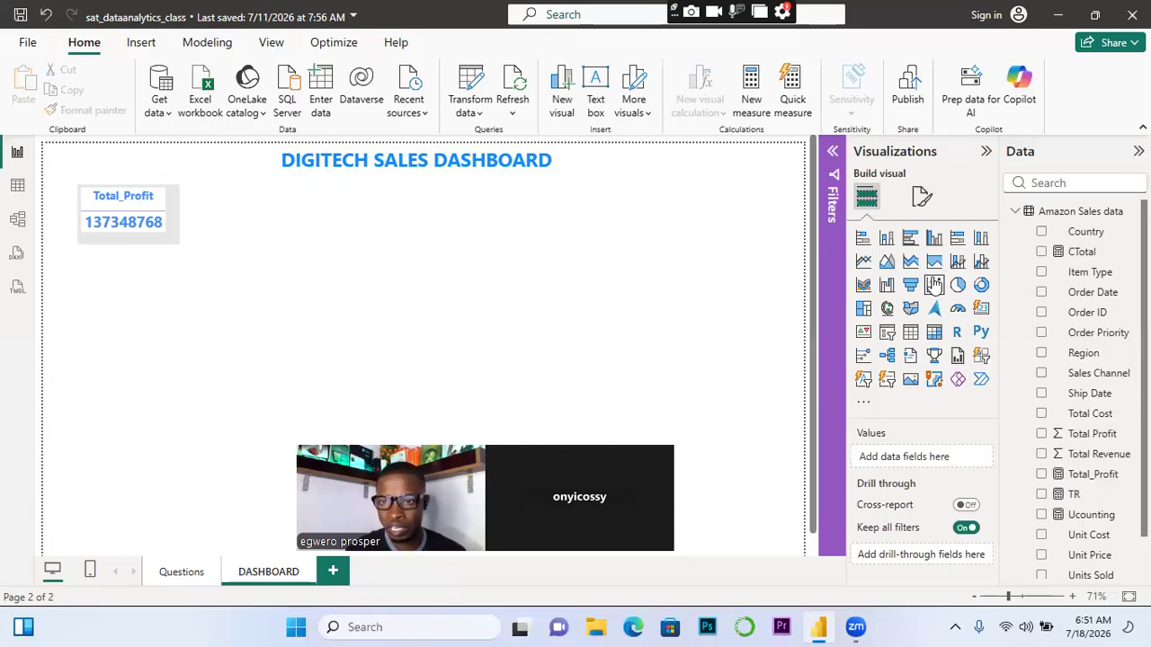
# Add a second table with the TR measure beside the Total_Profit table and shrink it to a similar size
pyautogui.click(911, 335)
pyautogui.moveTo(103, 363); pyautogui.dragTo(225, 251)
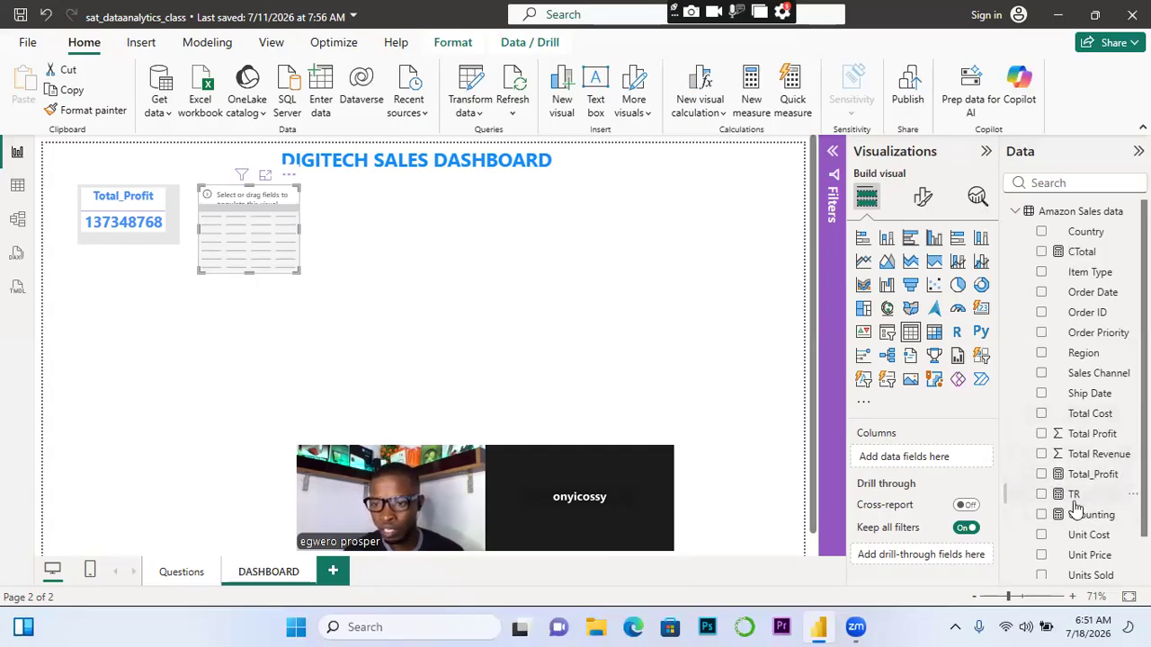
pyautogui.click(1041, 494)
pyautogui.moveTo(298, 269); pyautogui.dragTo(296, 255)
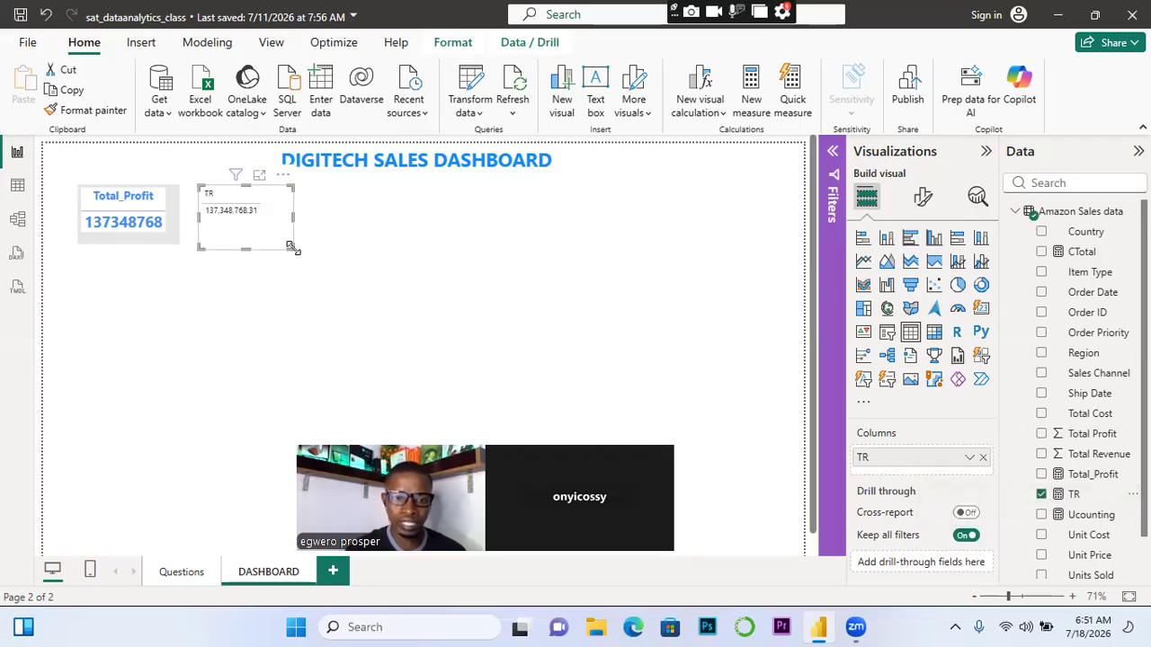
# Copy the Total_Profit table's formatting onto the TR table with Format painter
pyautogui.click(175, 240)
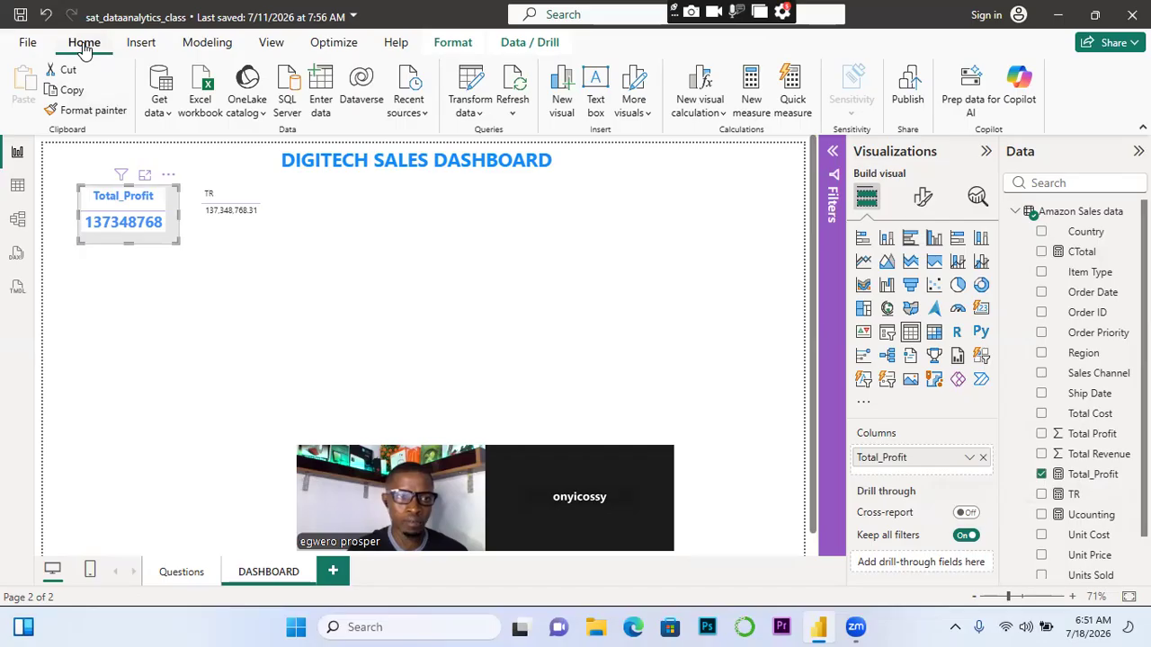
pyautogui.click(93, 112)
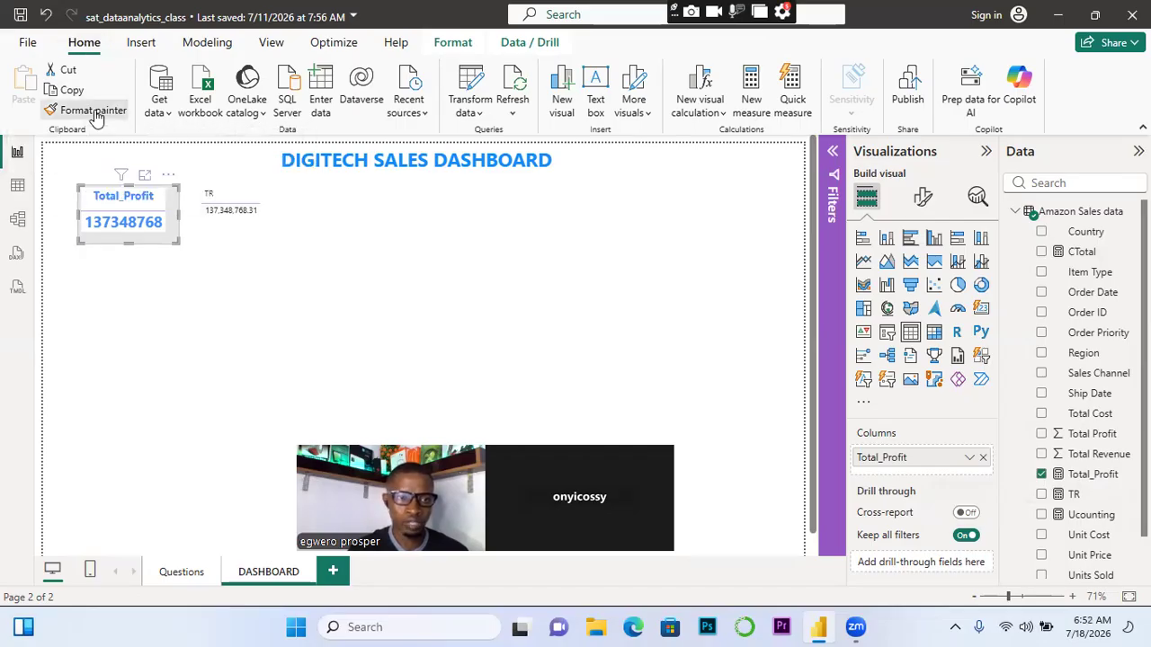
pyautogui.click(269, 203)
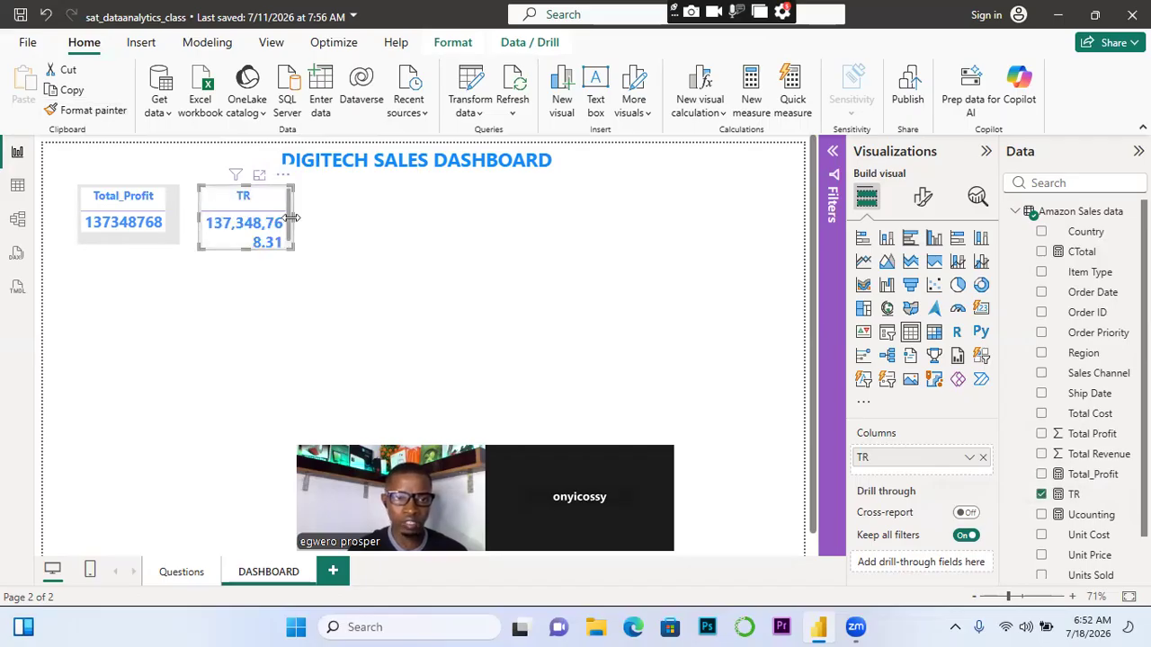
# Widen the TR table so its value fits on one line, and rename the TR measure to Total_Revenue
pyautogui.moveTo(293, 217); pyautogui.dragTo(326, 219)
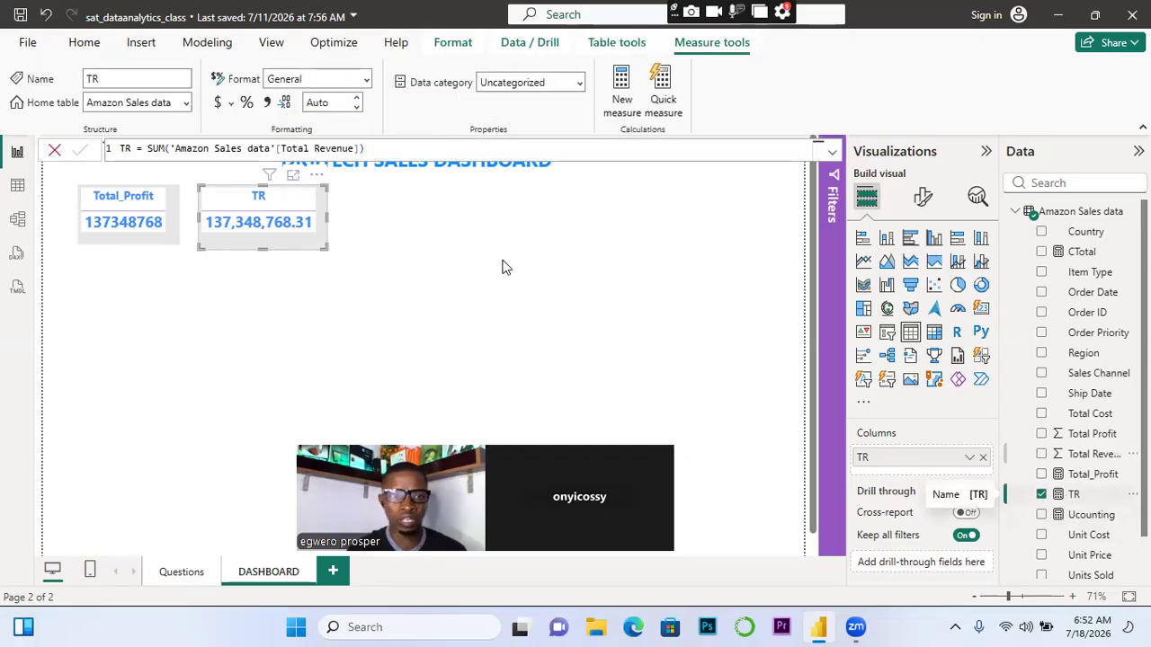
pyautogui.doubleClick(130, 149)
pyautogui.write('Total')
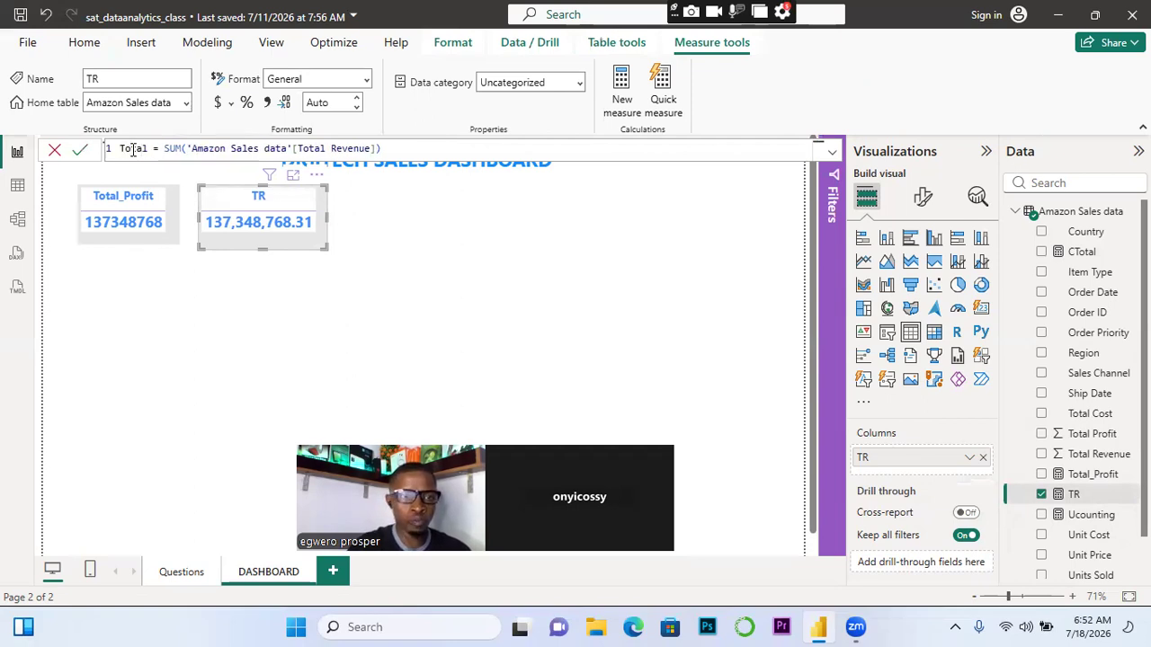
pyautogui.press('BackSpace')
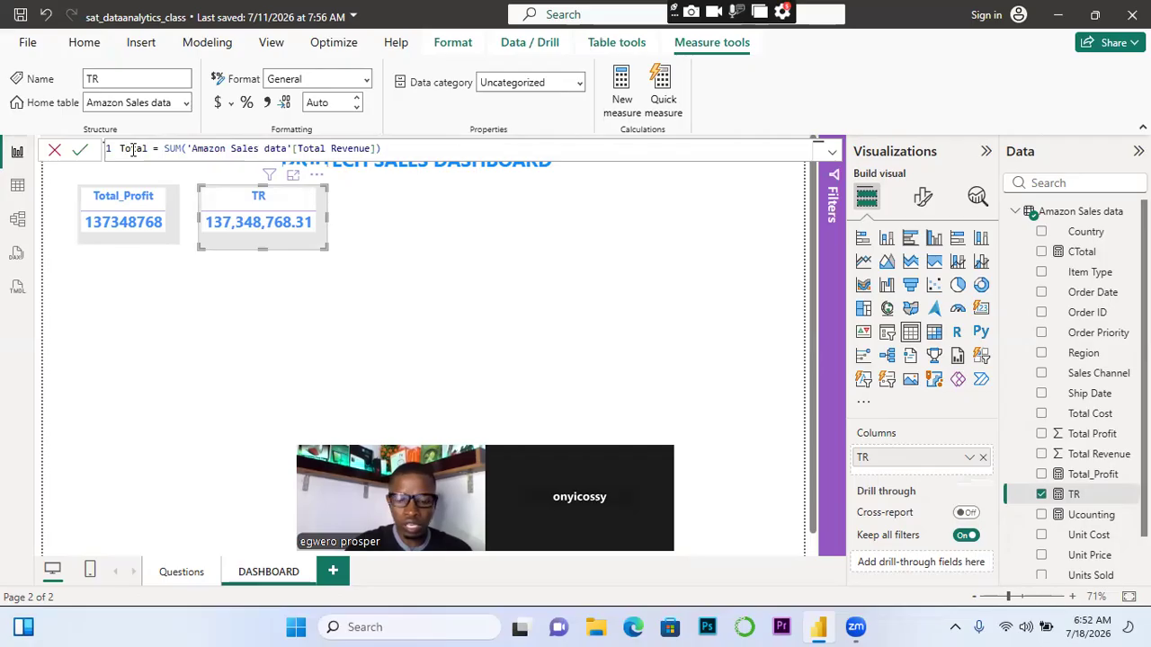
pyautogui.write('_Revenue')
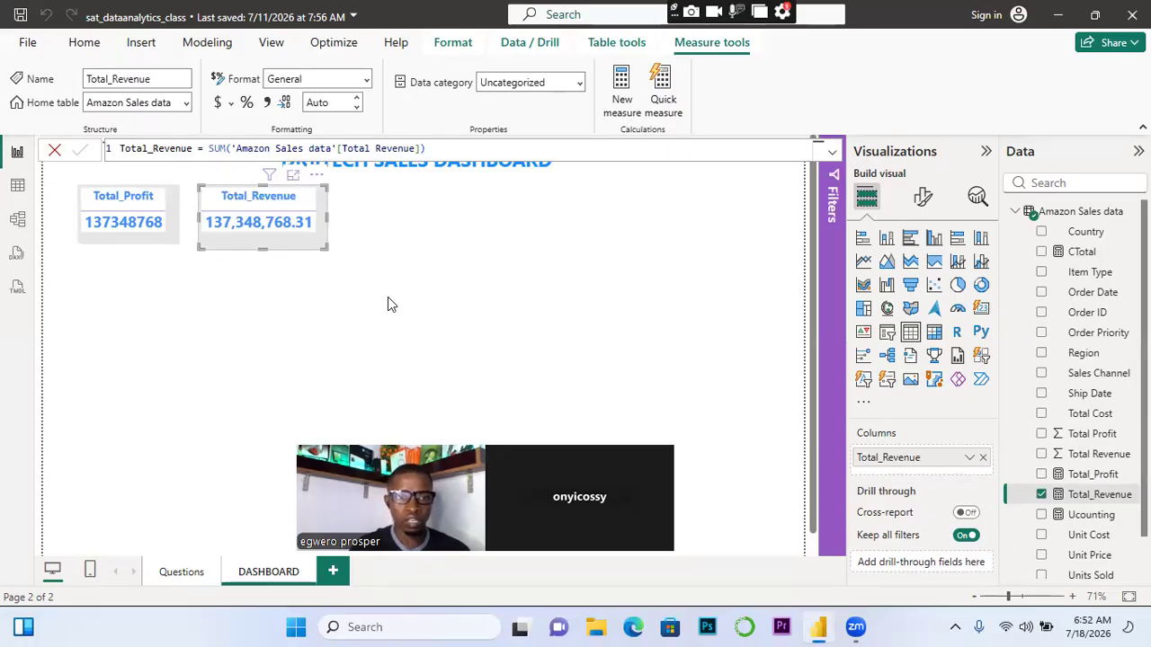
pyautogui.click(306, 278)
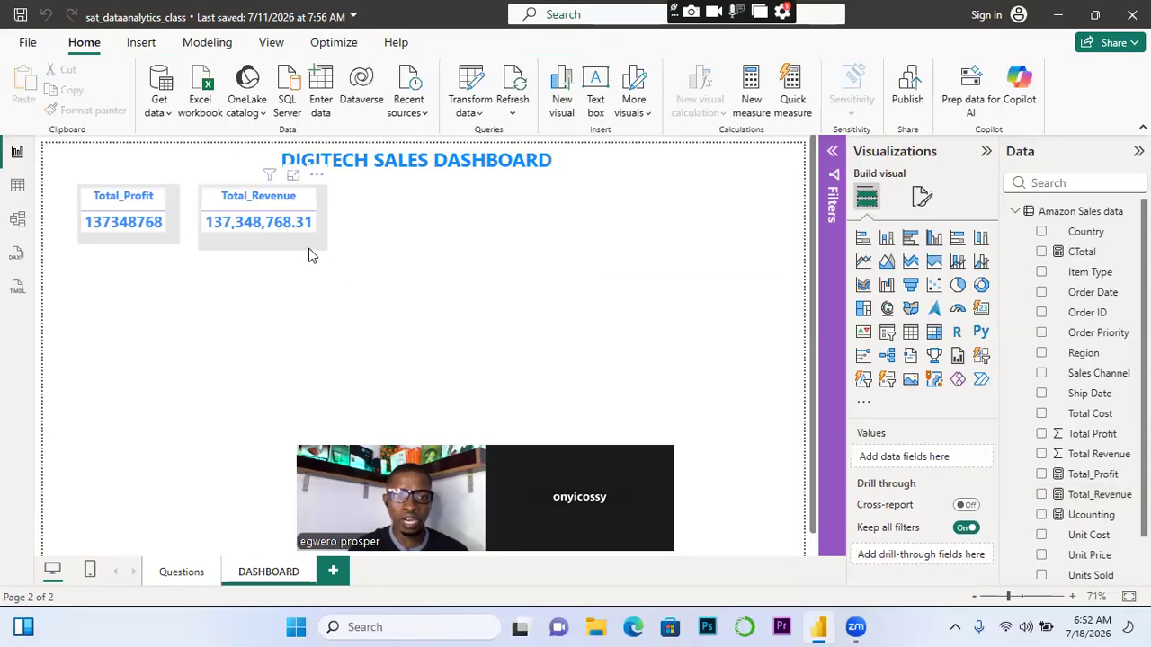
# Resize the Total_Revenue table to a shorter, compact frame that keeps its whole value on one line
pyautogui.click(323, 250)
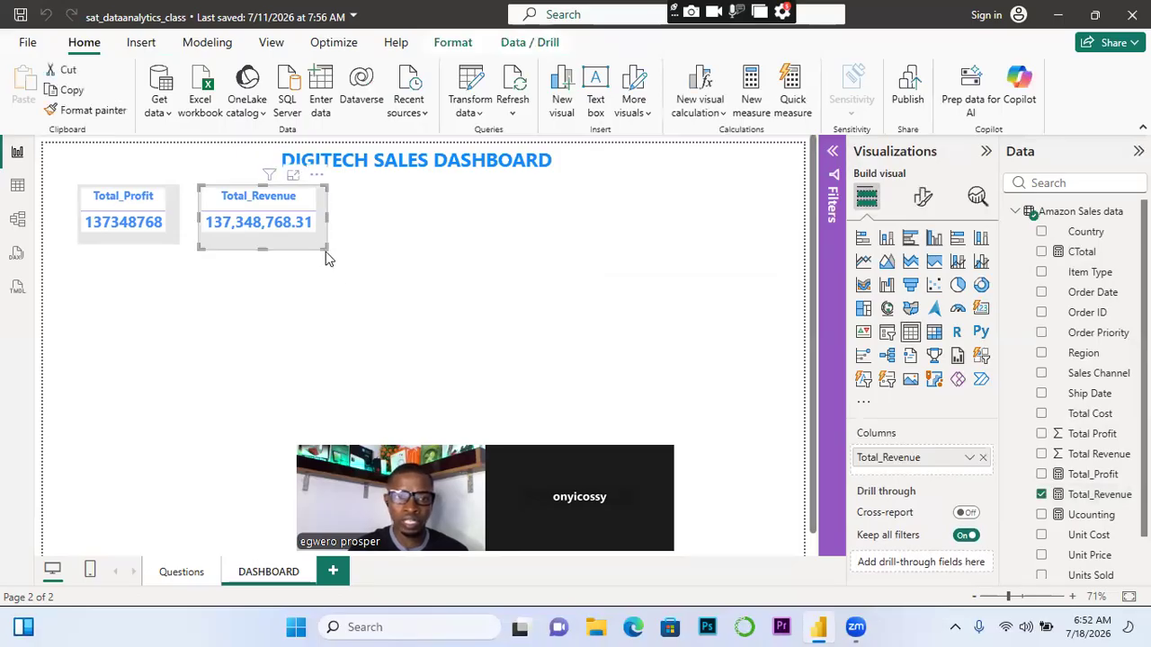
pyautogui.moveTo(322, 247); pyautogui.dragTo(317, 242)
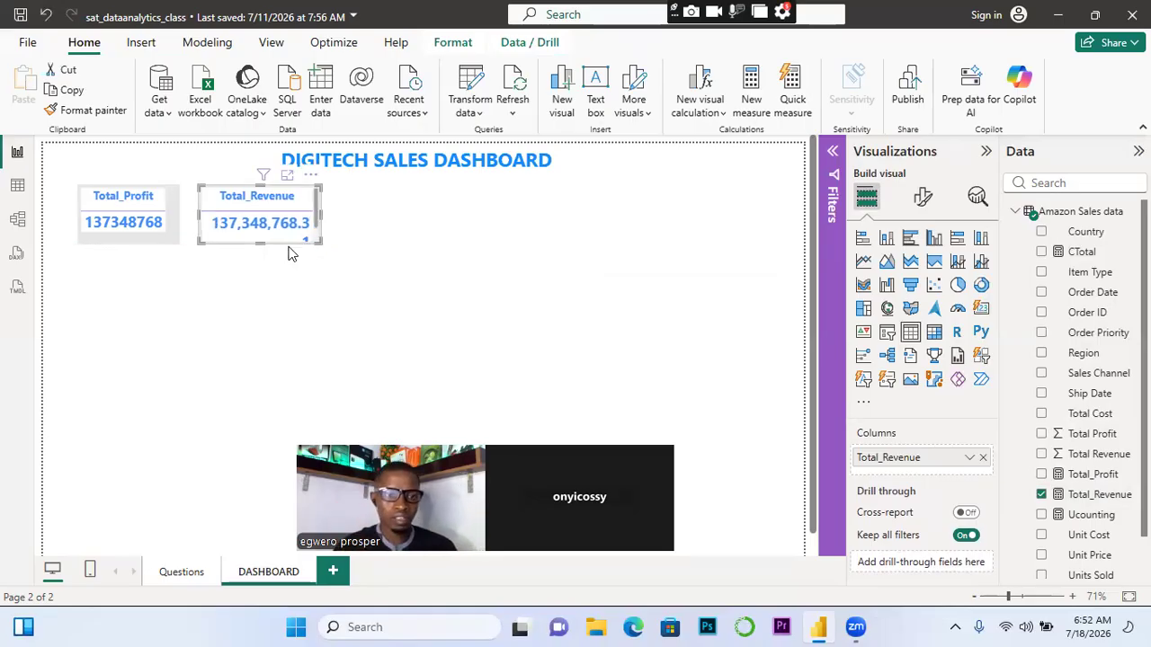
pyautogui.moveTo(316, 241); pyautogui.dragTo(340, 239)
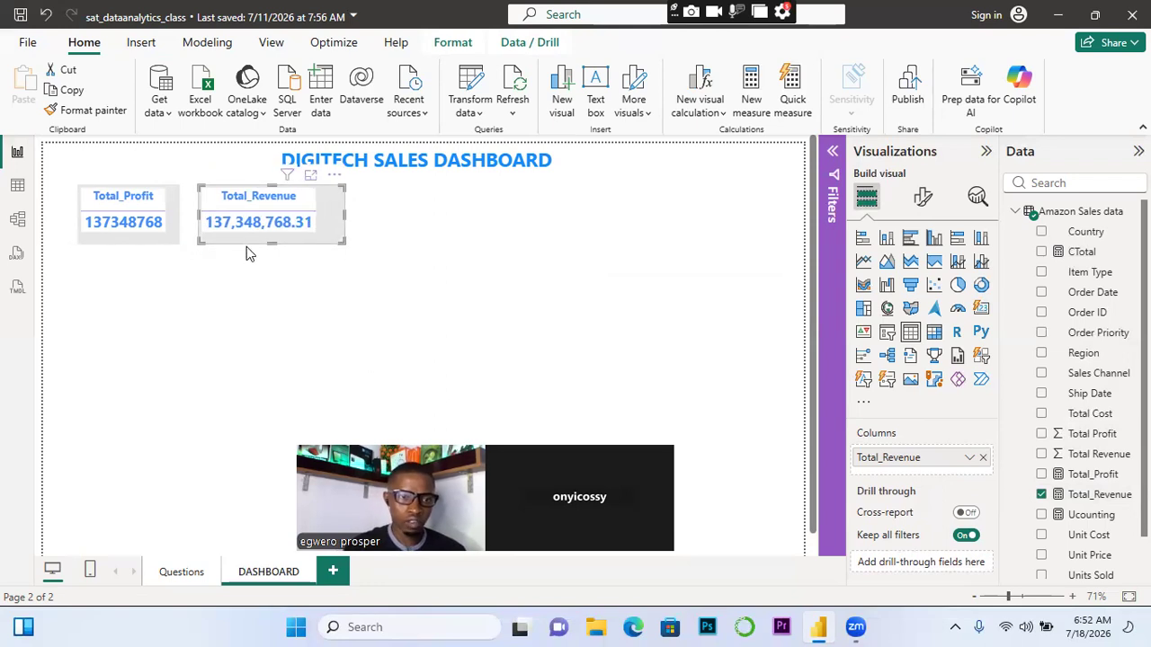
pyautogui.click(291, 294)
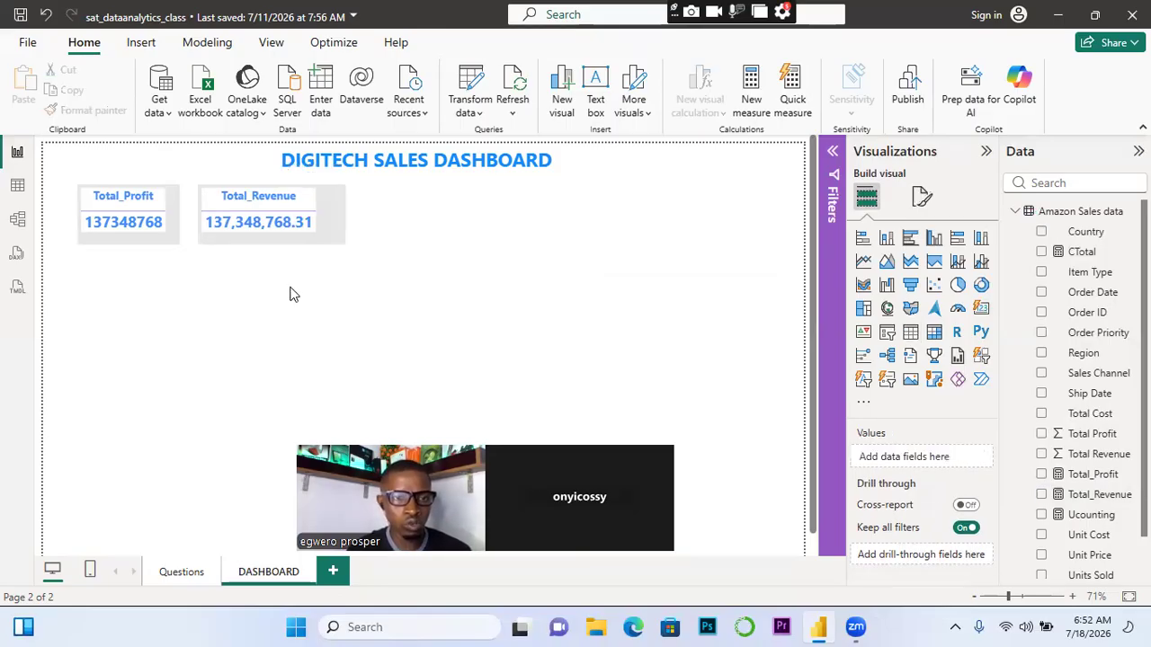
pyautogui.click(335, 237)
pyautogui.moveTo(342, 241); pyautogui.dragTo(332, 233)
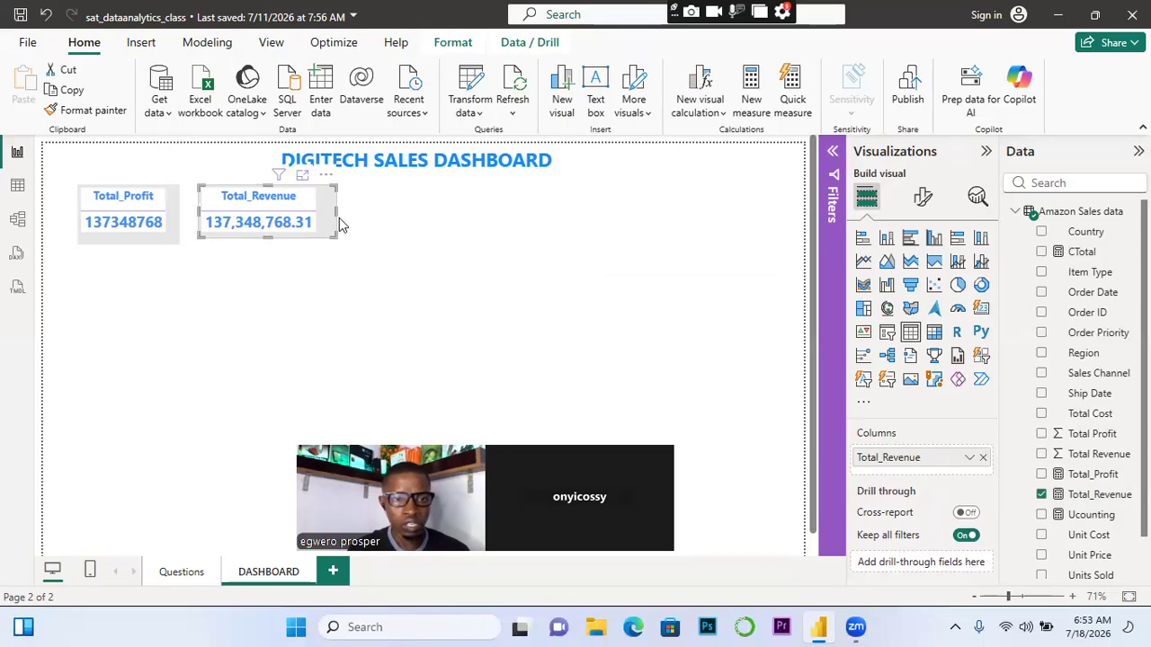
pyautogui.moveTo(334, 216); pyautogui.dragTo(324, 220)
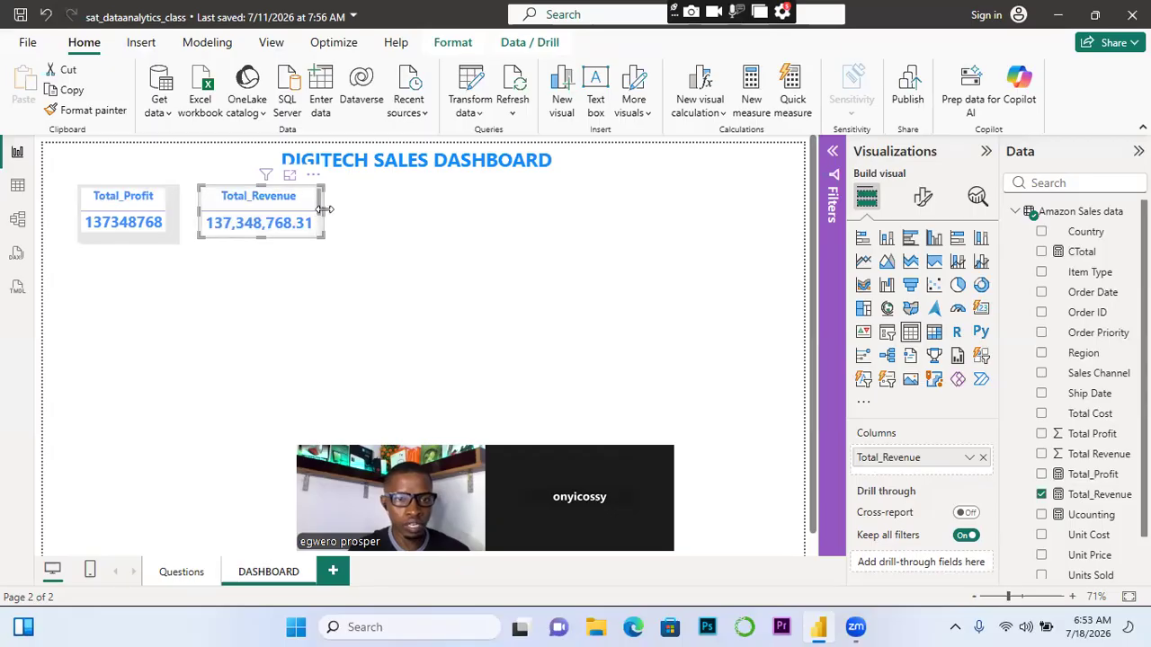
pyautogui.moveTo(325, 211); pyautogui.dragTo(322, 216)
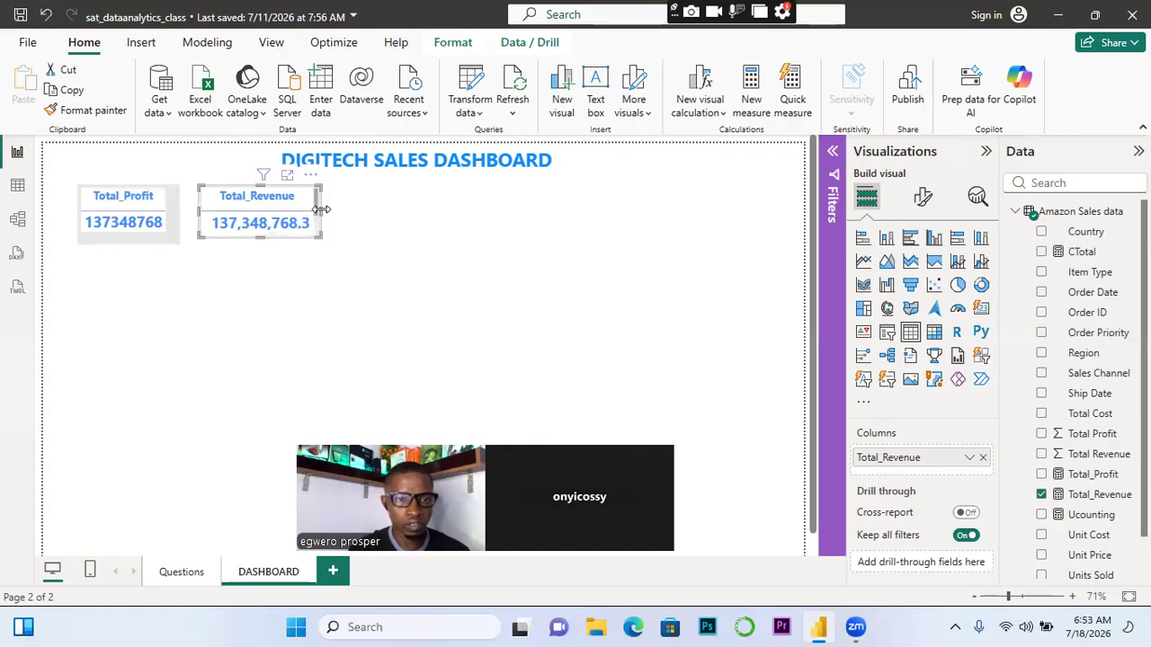
pyautogui.moveTo(322, 210); pyautogui.dragTo(328, 216)
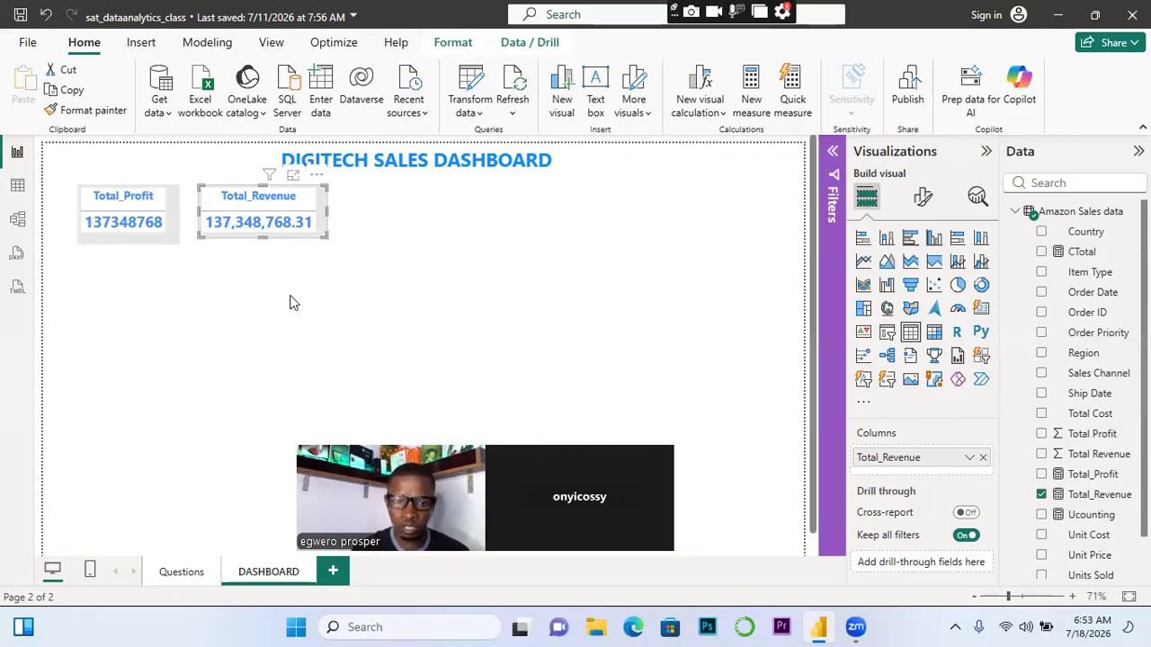
# Set the row padding in the Total_Profit table's grid options to 4
pyautogui.click(141, 236)
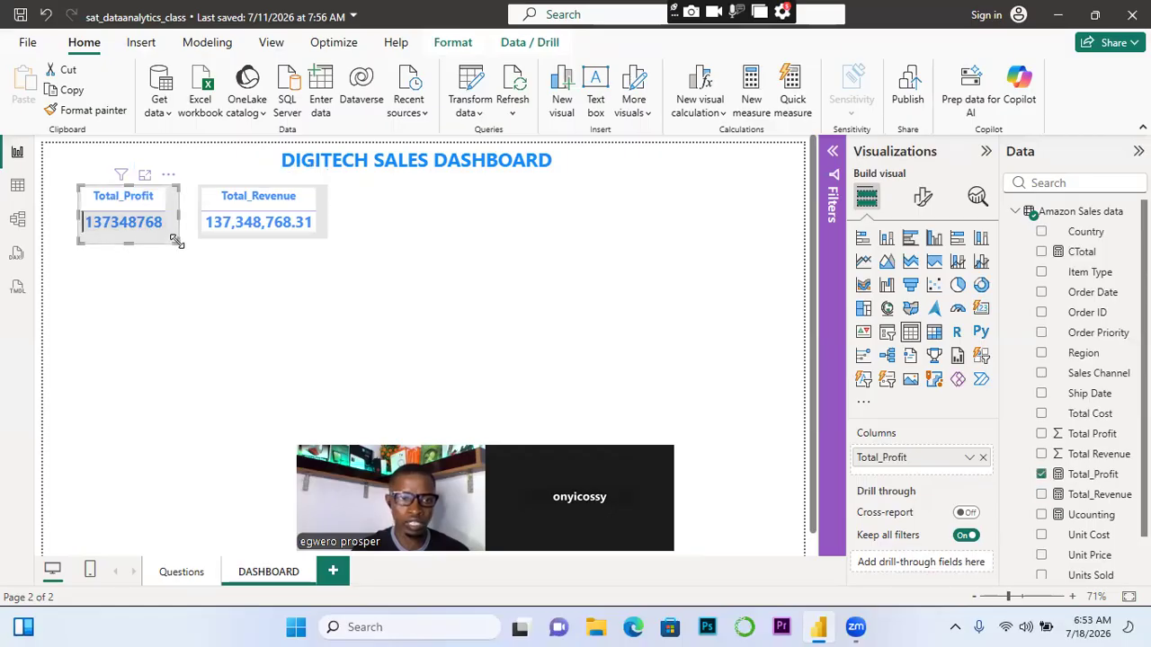
pyautogui.click(164, 295)
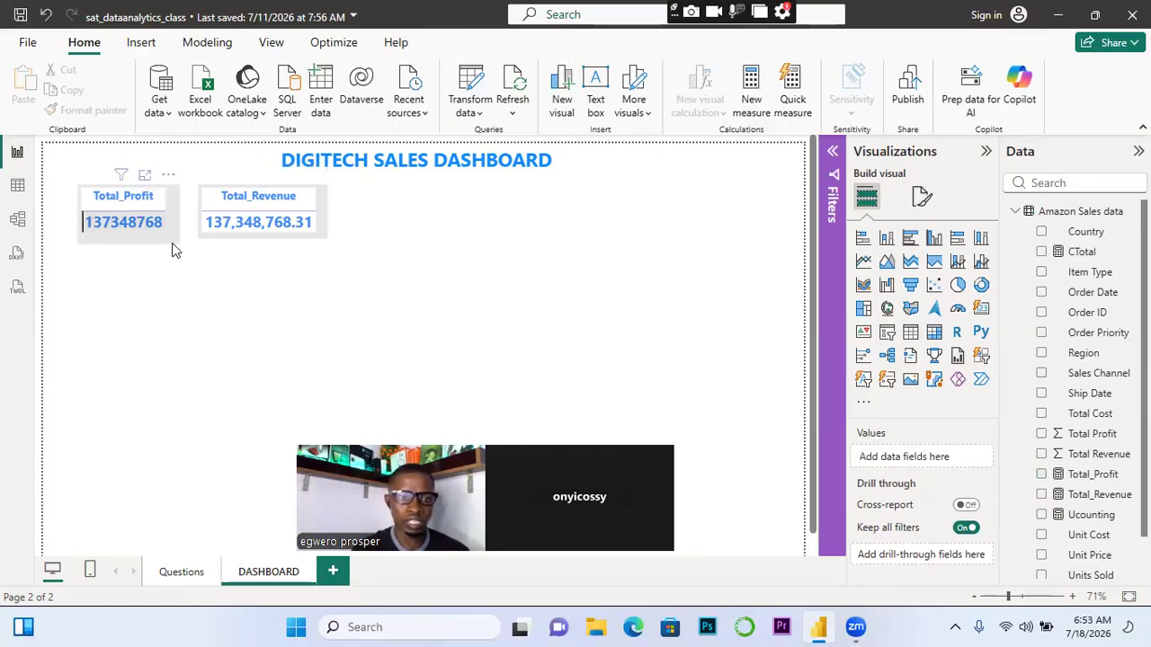
pyautogui.click(171, 239)
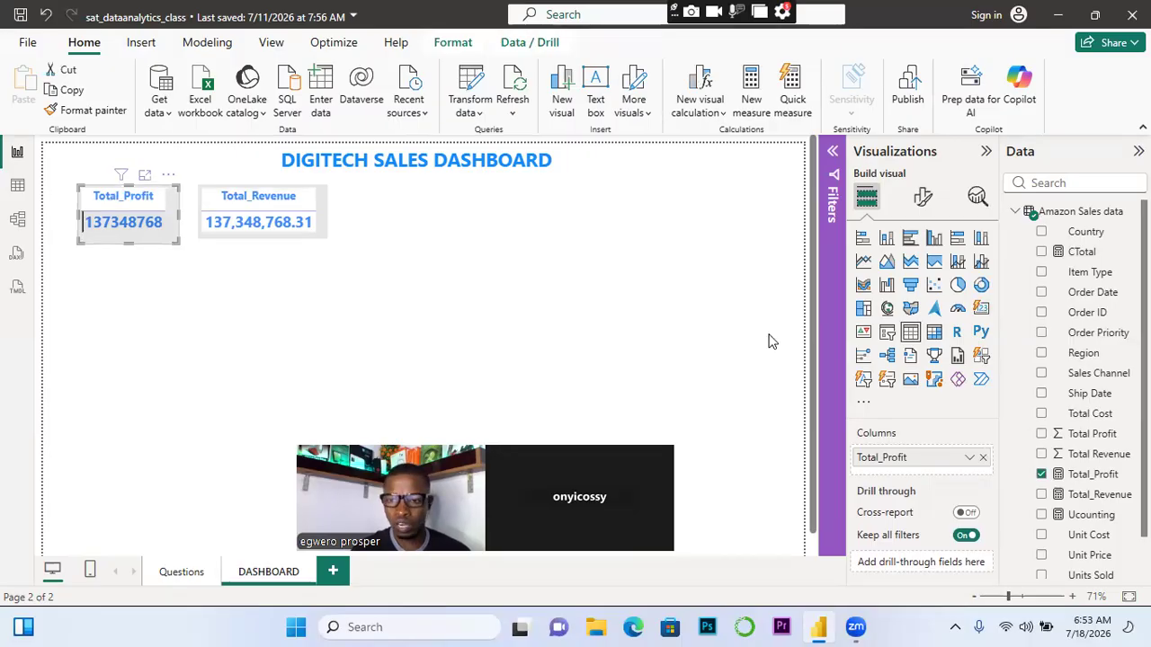
pyautogui.click(923, 200)
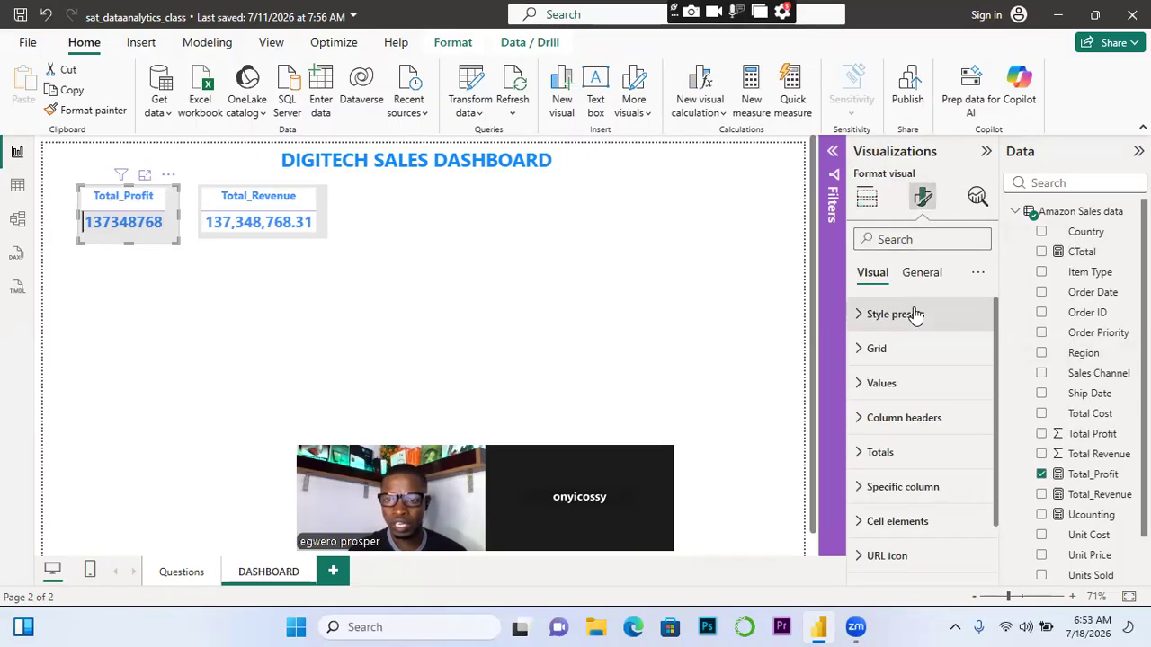
pyautogui.click(865, 385)
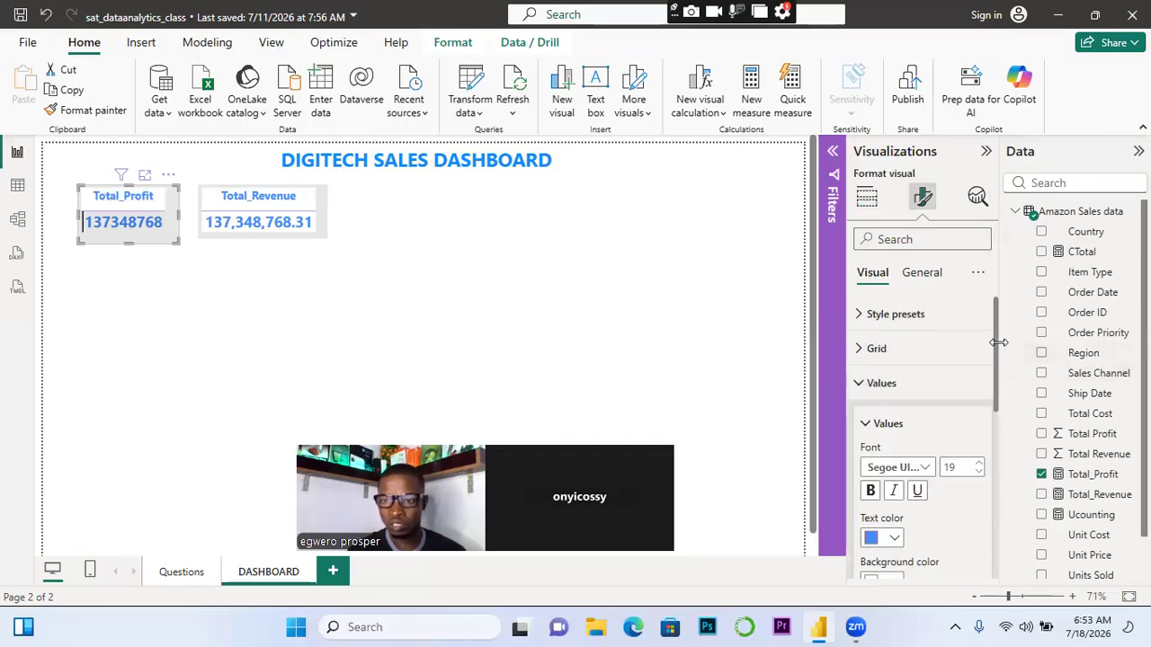
pyautogui.moveTo(996, 344)
pyautogui.mouseDown()
pyautogui.moveTo(1021, 525)
pyautogui.moveTo(980, 348)
pyautogui.mouseUp()
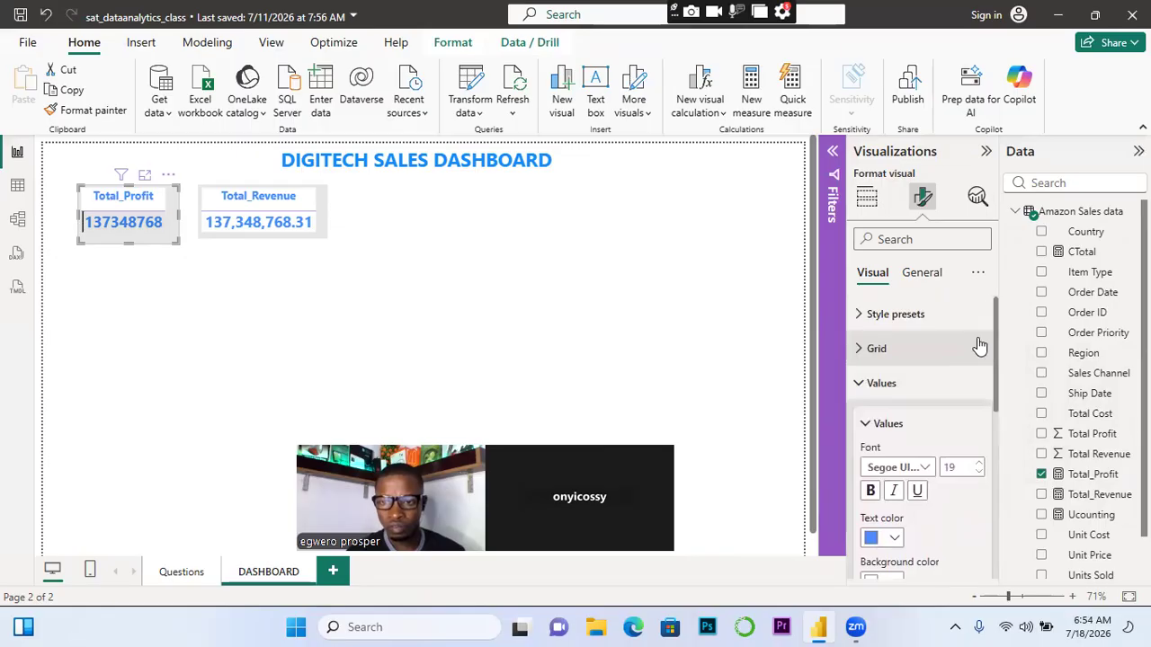
pyautogui.click(861, 383)
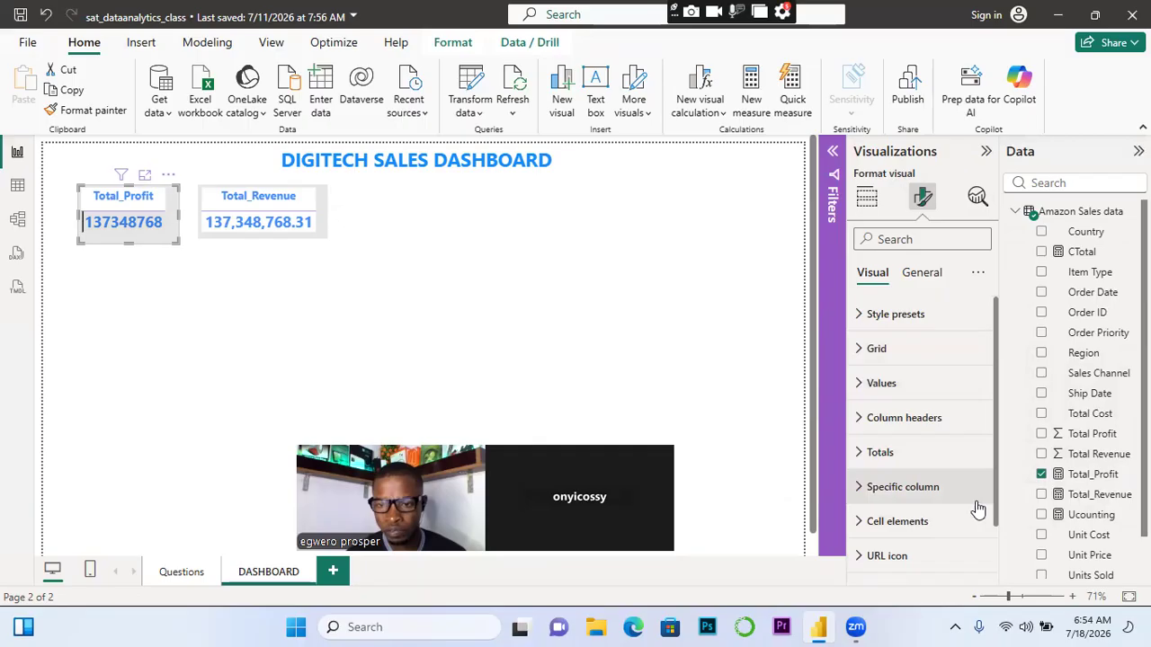
pyautogui.click(862, 319)
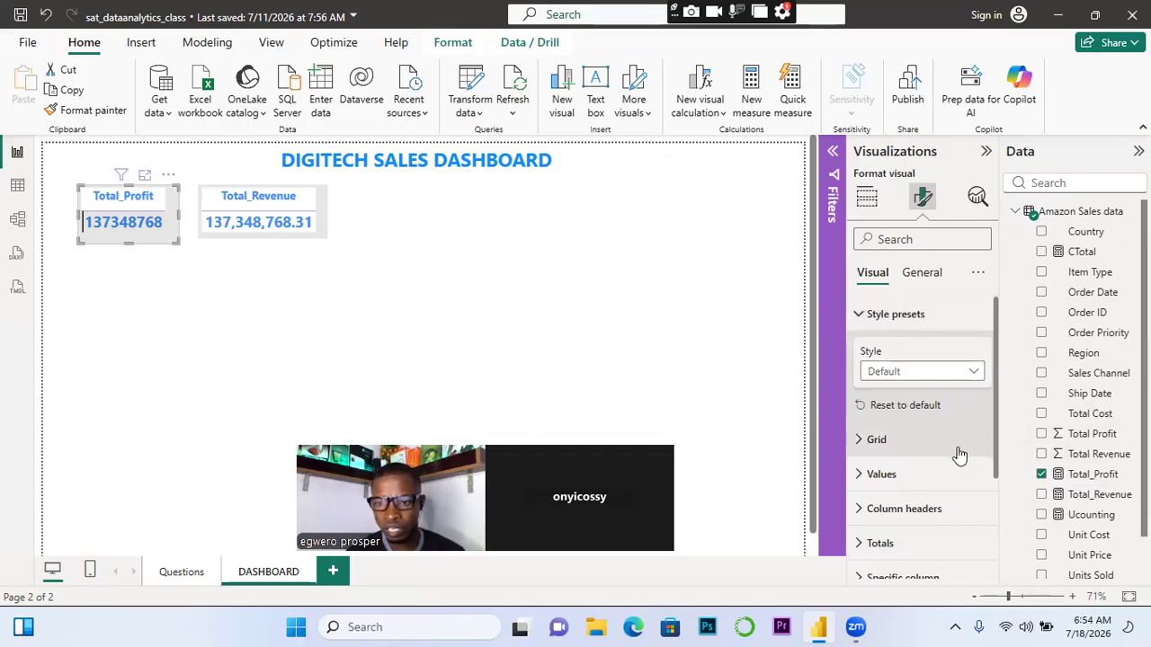
pyautogui.click(861, 440)
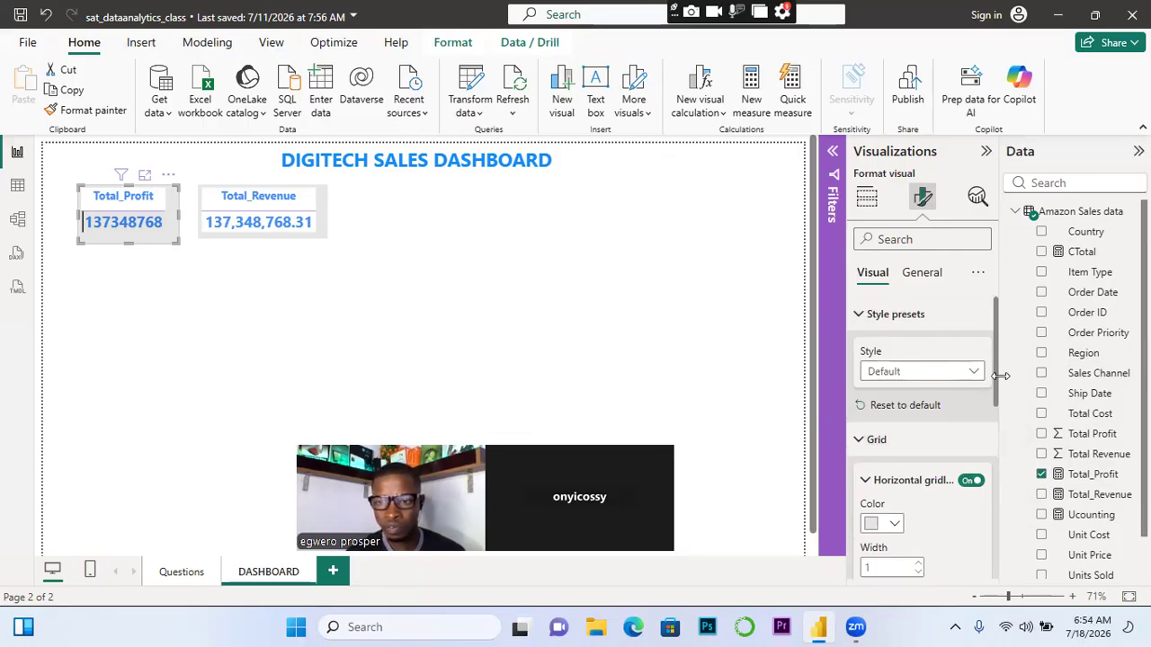
pyautogui.moveTo(998, 353); pyautogui.dragTo(1006, 467)
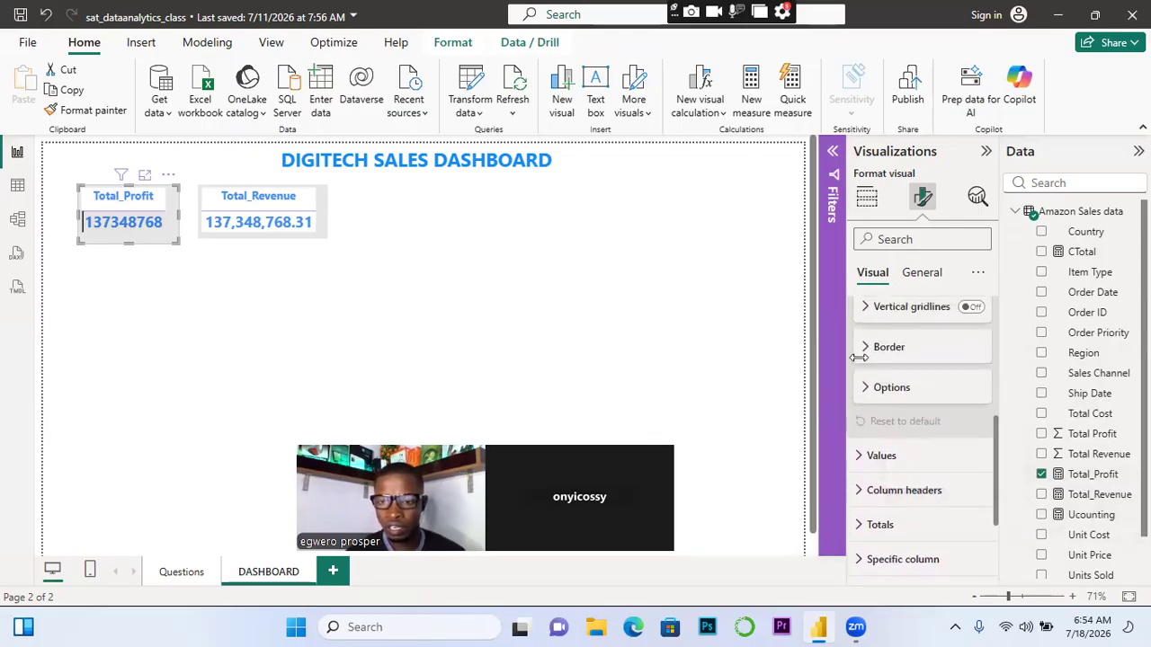
pyautogui.click(867, 393)
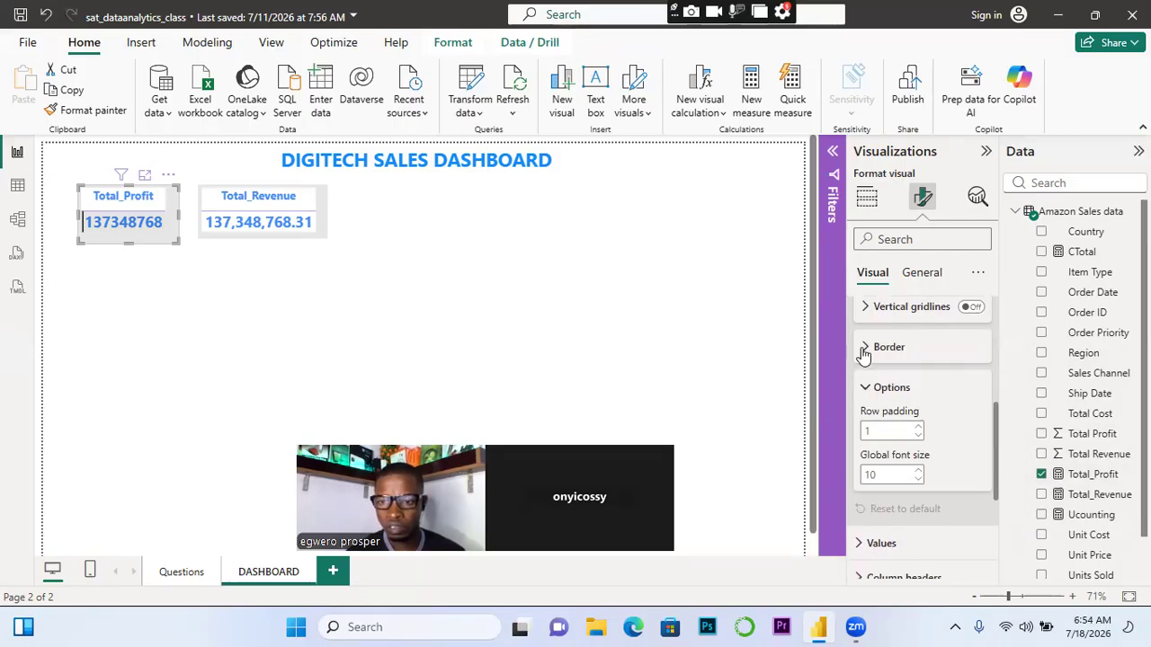
pyautogui.click(917, 434)
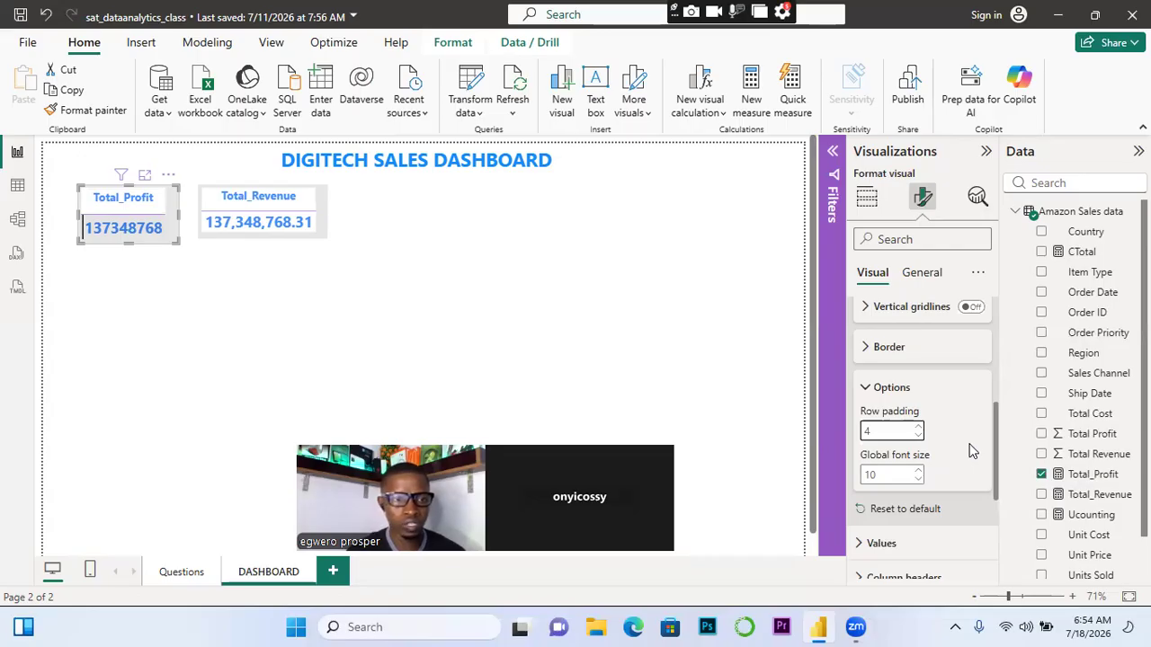
# Look through the Total_Profit table's Grid, Totals and Column headers formatting settings
pyautogui.scroll(-2, 995, 423)
pyautogui.scroll(-1, 1001, 459)
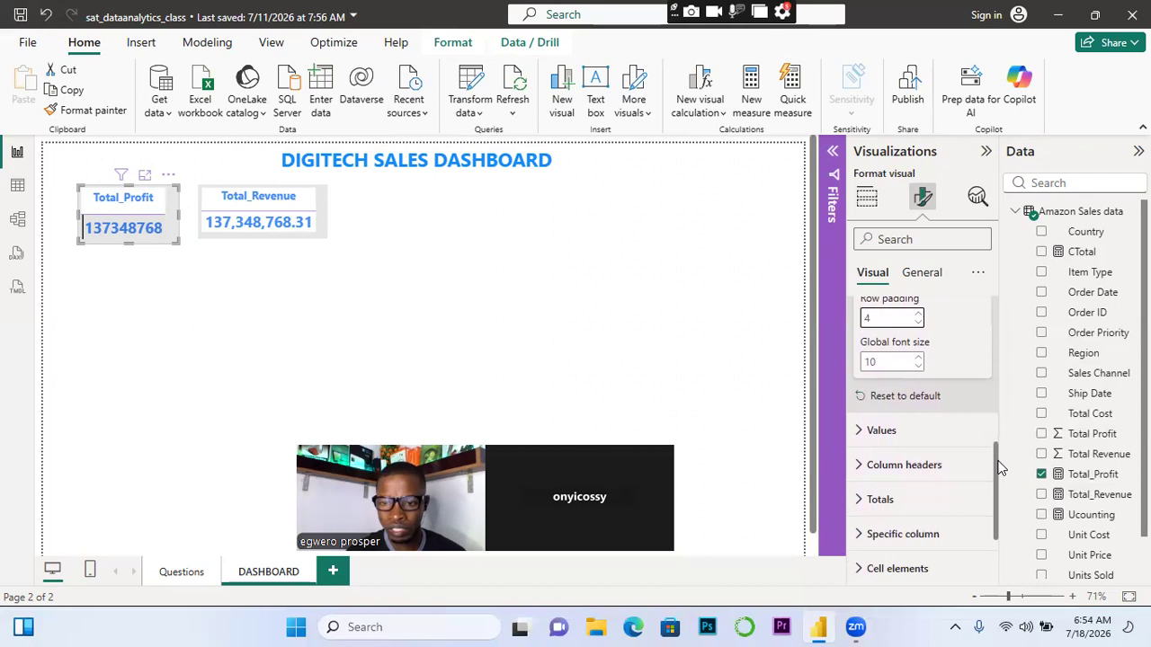
pyautogui.scroll(-2, 1001, 477)
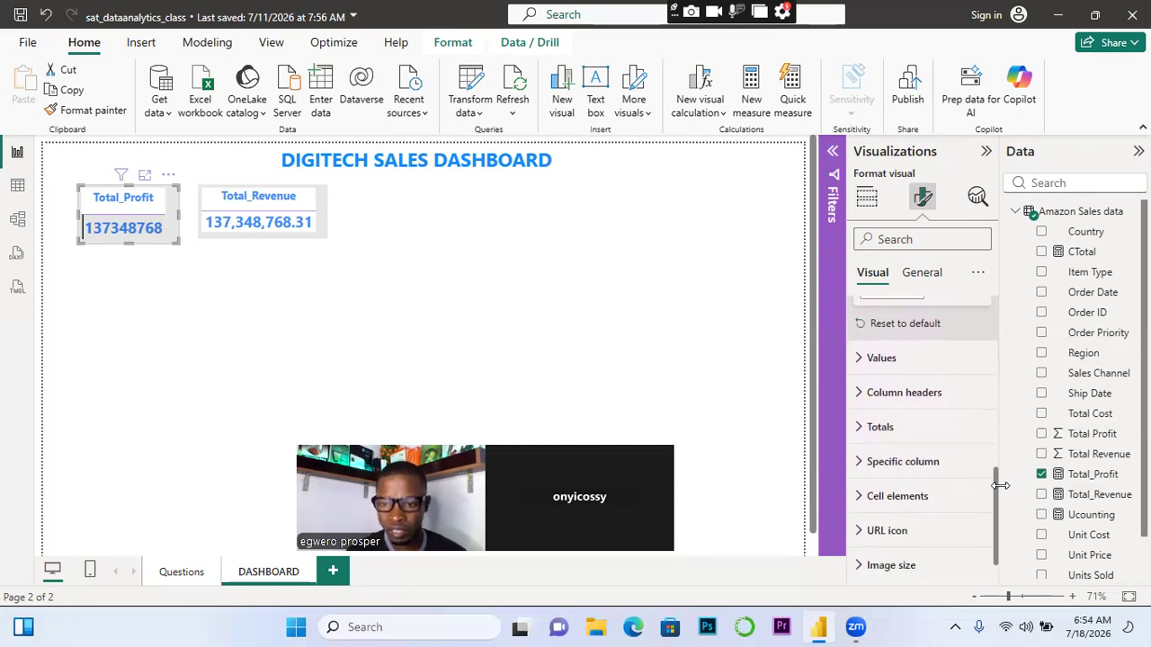
pyautogui.moveTo(998, 486); pyautogui.dragTo(980, 294)
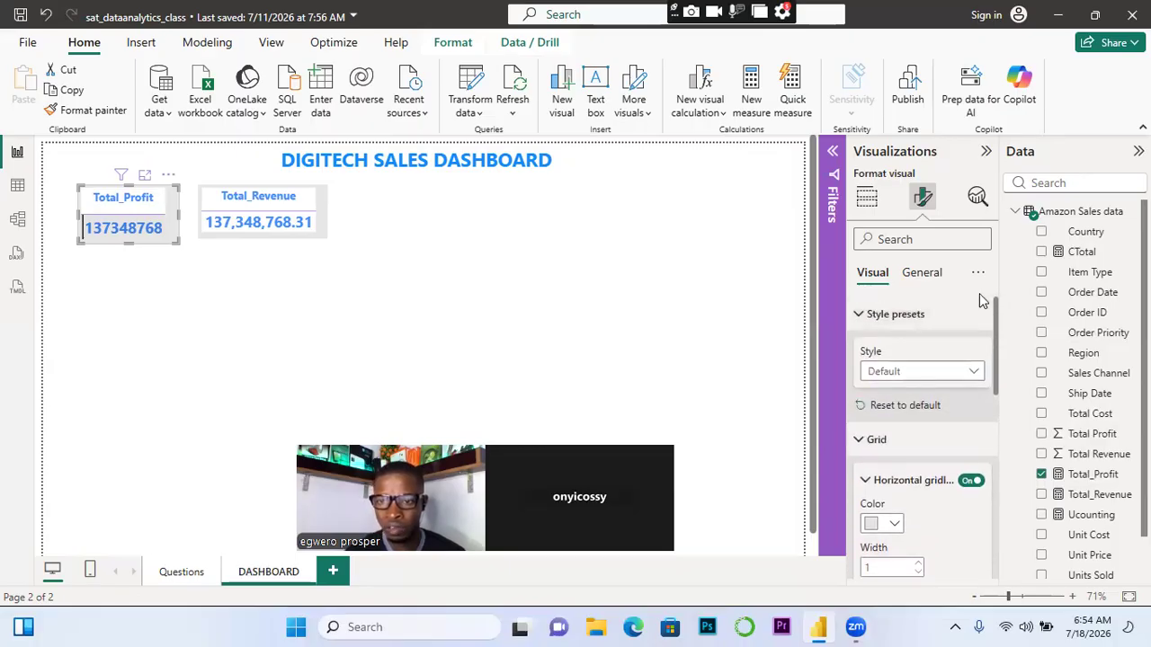
pyautogui.click(863, 317)
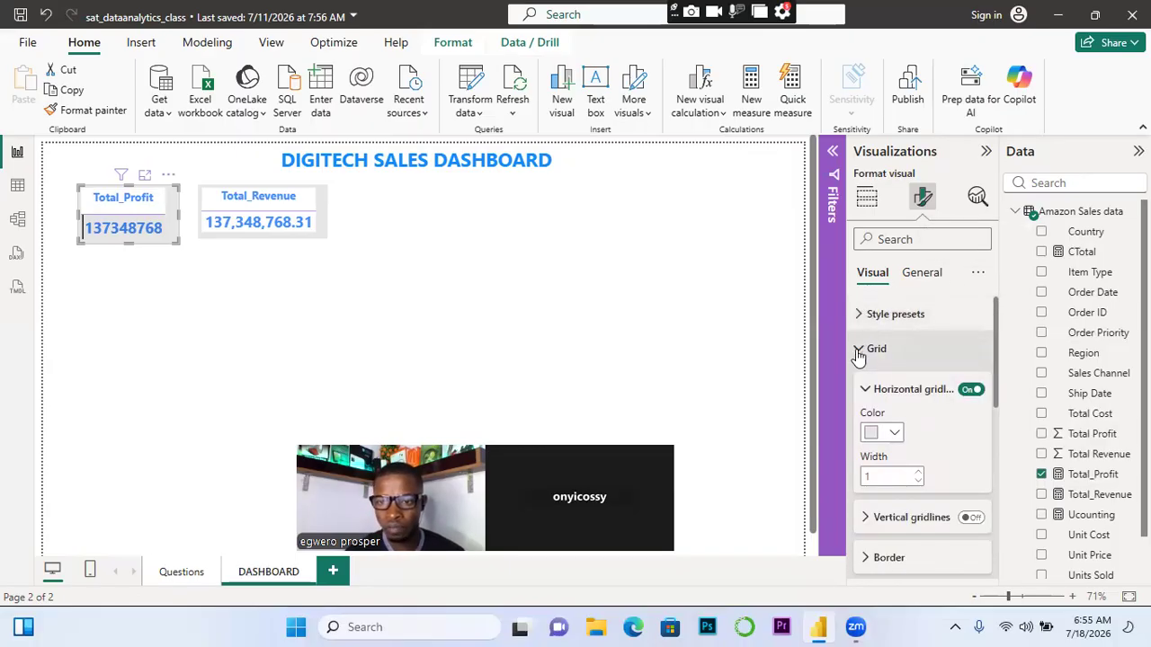
pyautogui.click(860, 355)
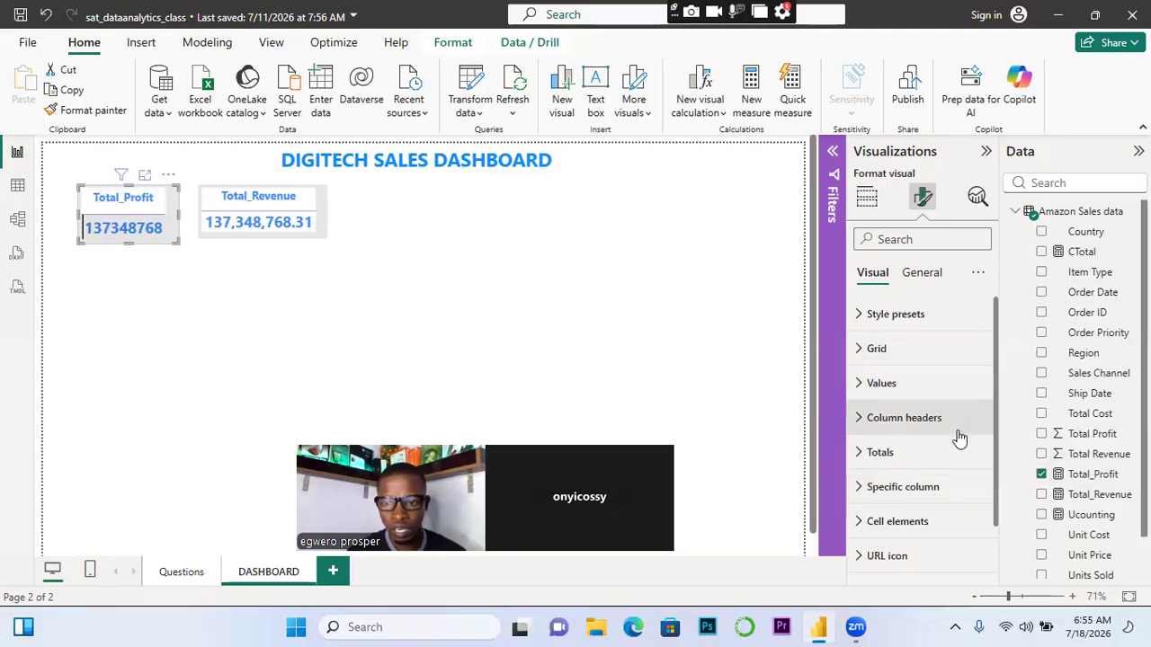
pyautogui.click(866, 454)
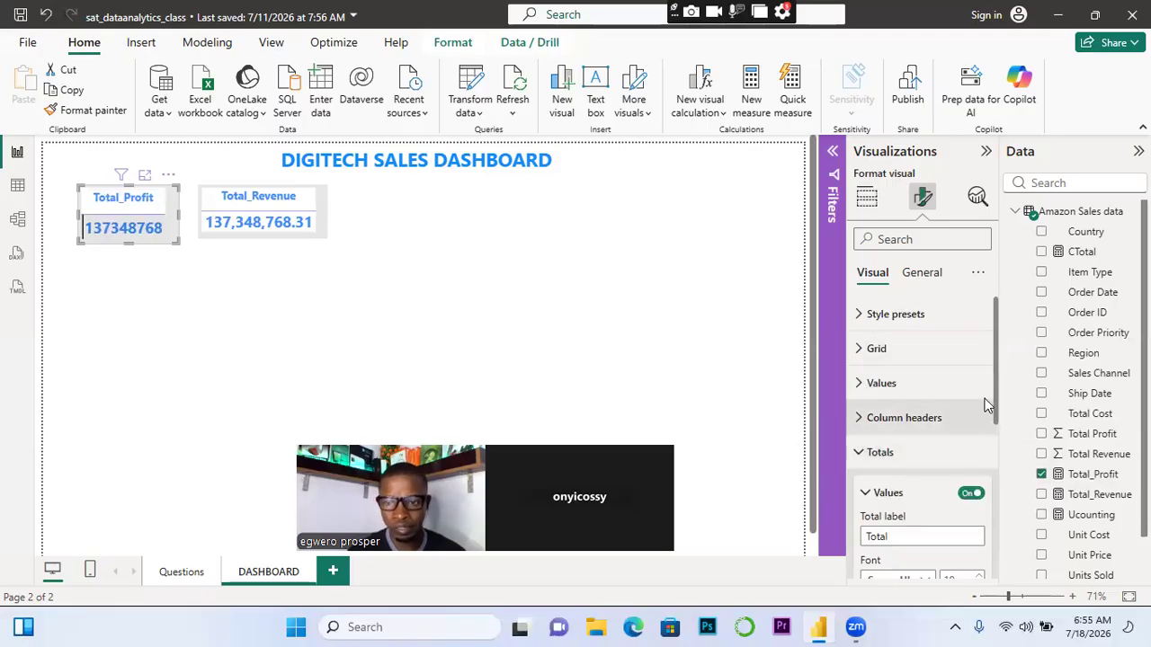
pyautogui.scroll(-1, 994, 385)
pyautogui.moveTo(1001, 414)
pyautogui.mouseDown()
pyautogui.moveTo(1024, 508)
pyautogui.moveTo(1014, 413)
pyautogui.mouseUp()
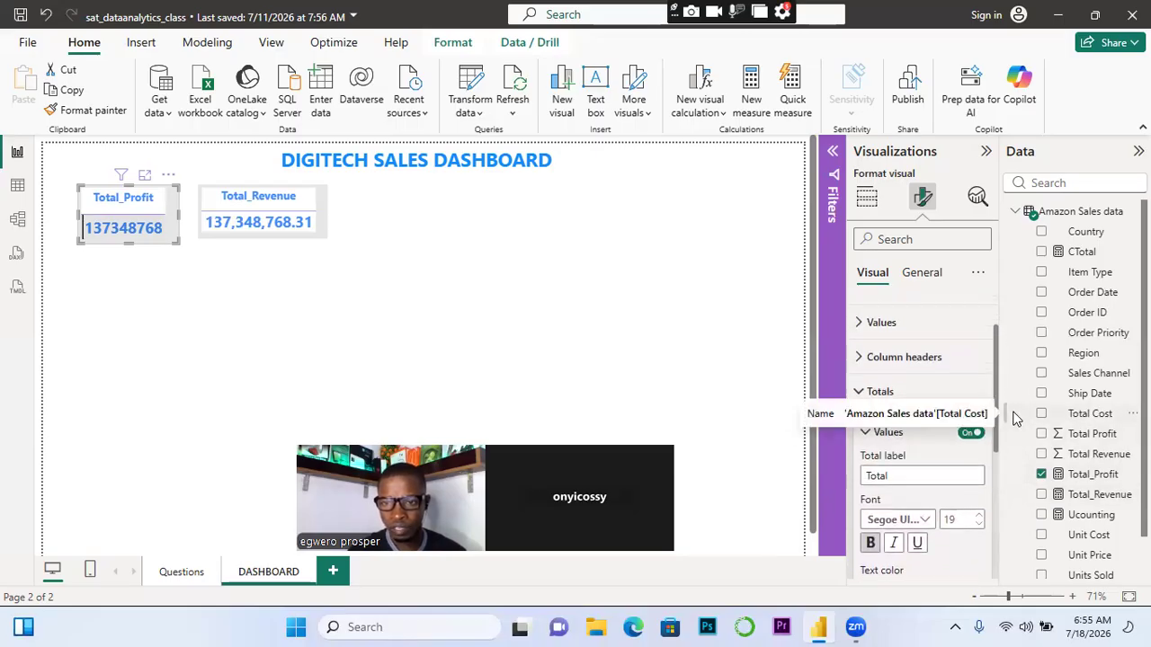
pyautogui.click(862, 366)
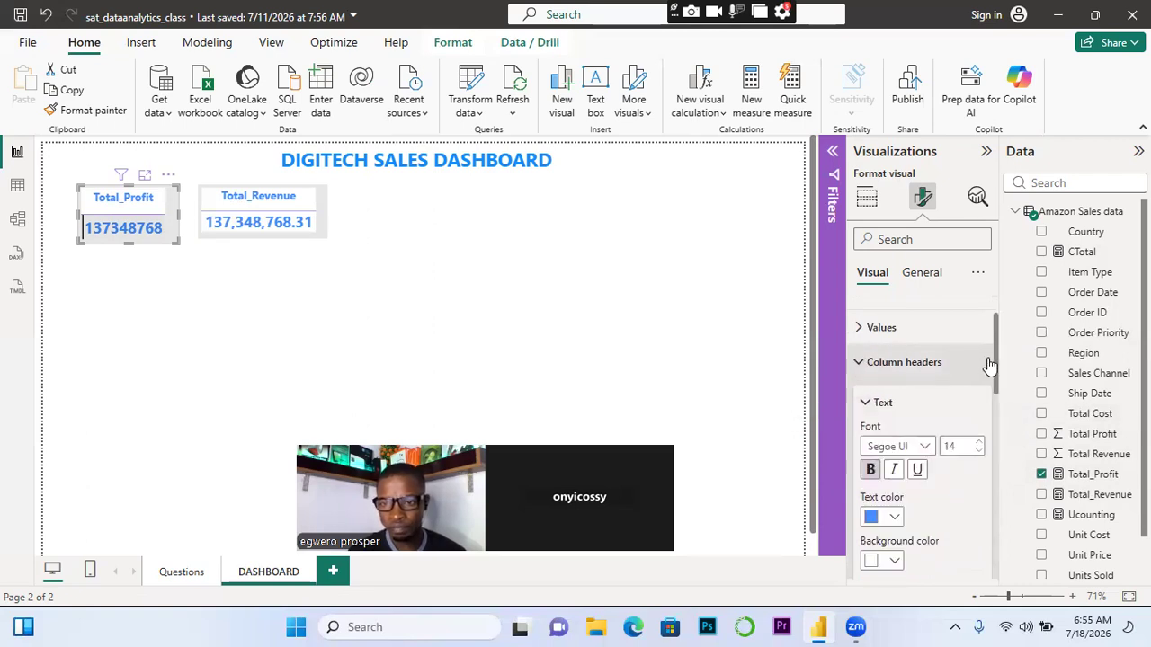
pyautogui.moveTo(999, 376); pyautogui.dragTo(1016, 555)
pyautogui.moveTo(1016, 549); pyautogui.dragTo(1009, 364)
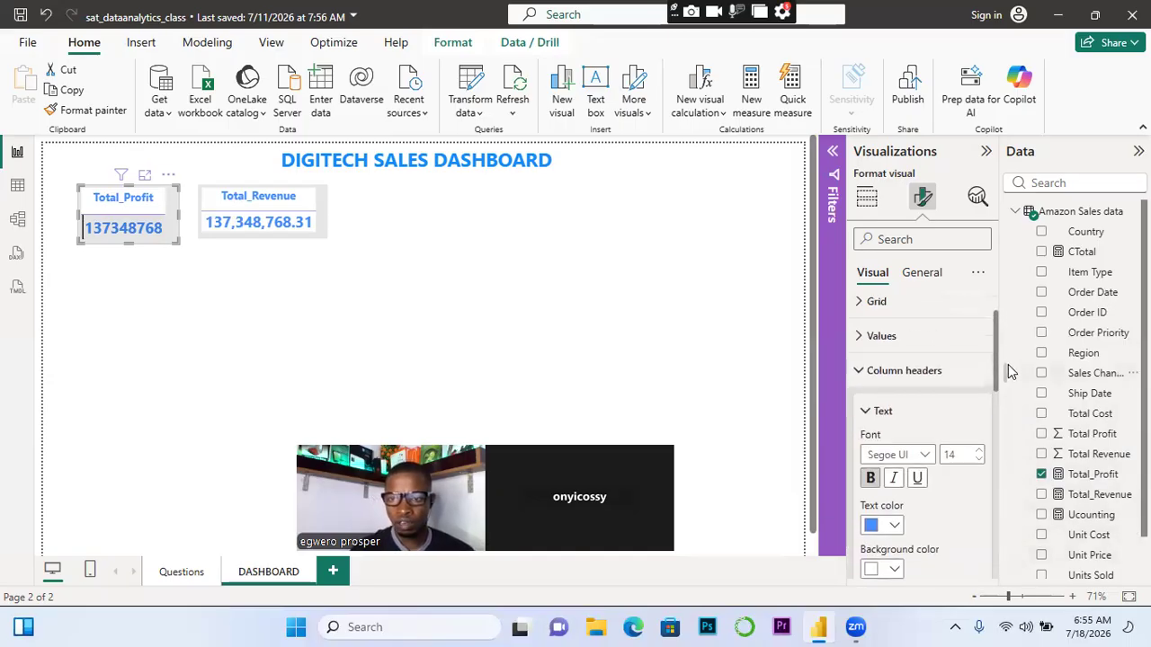
pyautogui.click(860, 376)
pyautogui.click(859, 406)
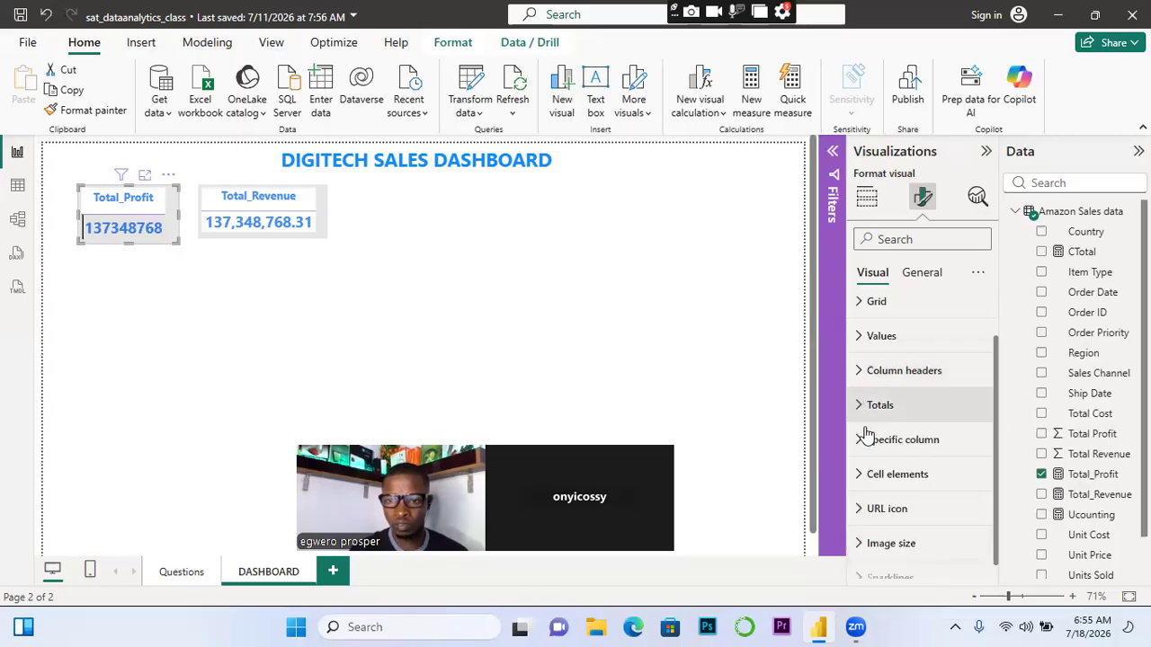
# Extend the Total_Revenue table's height slightly so its lower edge lines up with the Total_Profit table
pyautogui.click(407, 304)
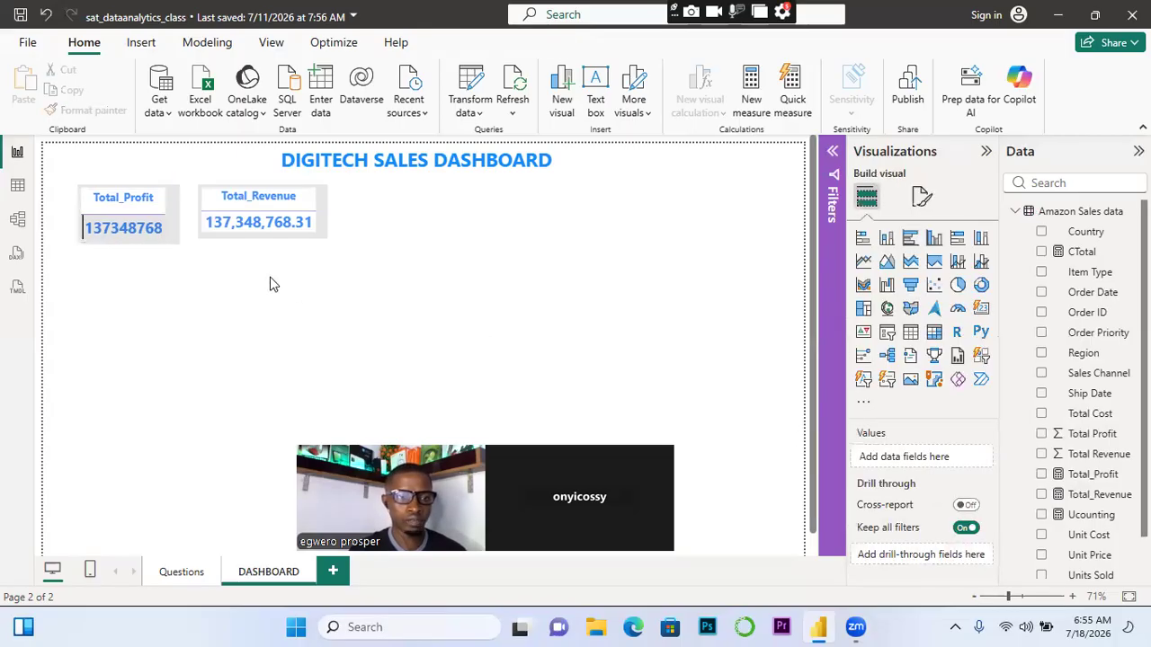
pyautogui.click(322, 231)
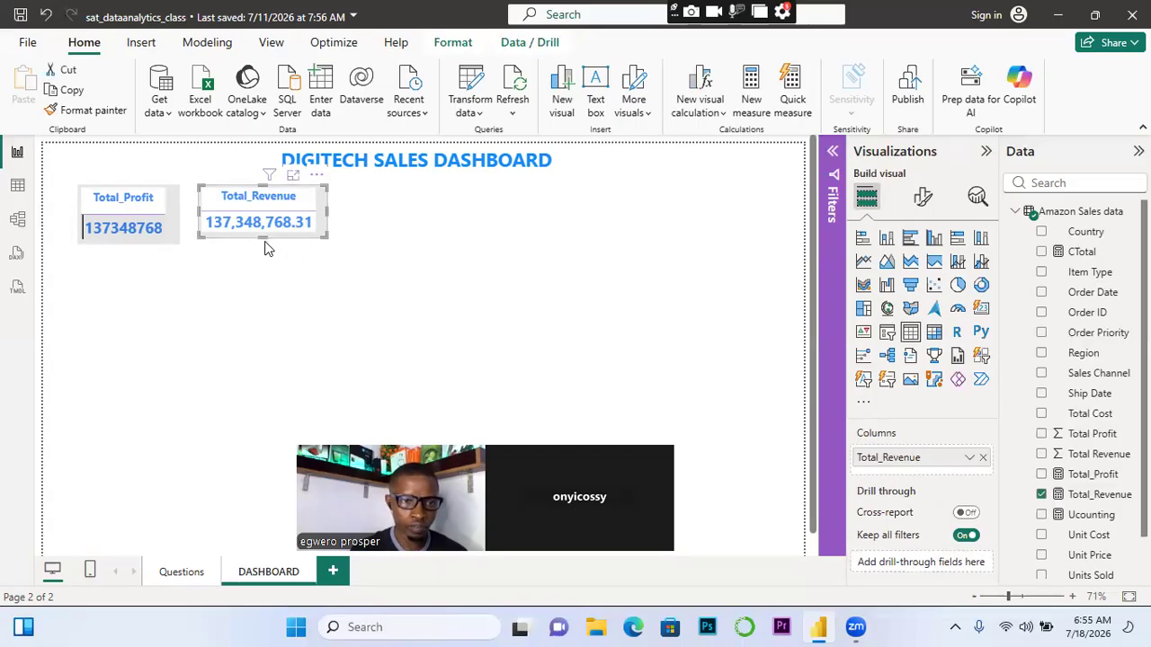
pyautogui.moveTo(265, 238); pyautogui.dragTo(267, 245)
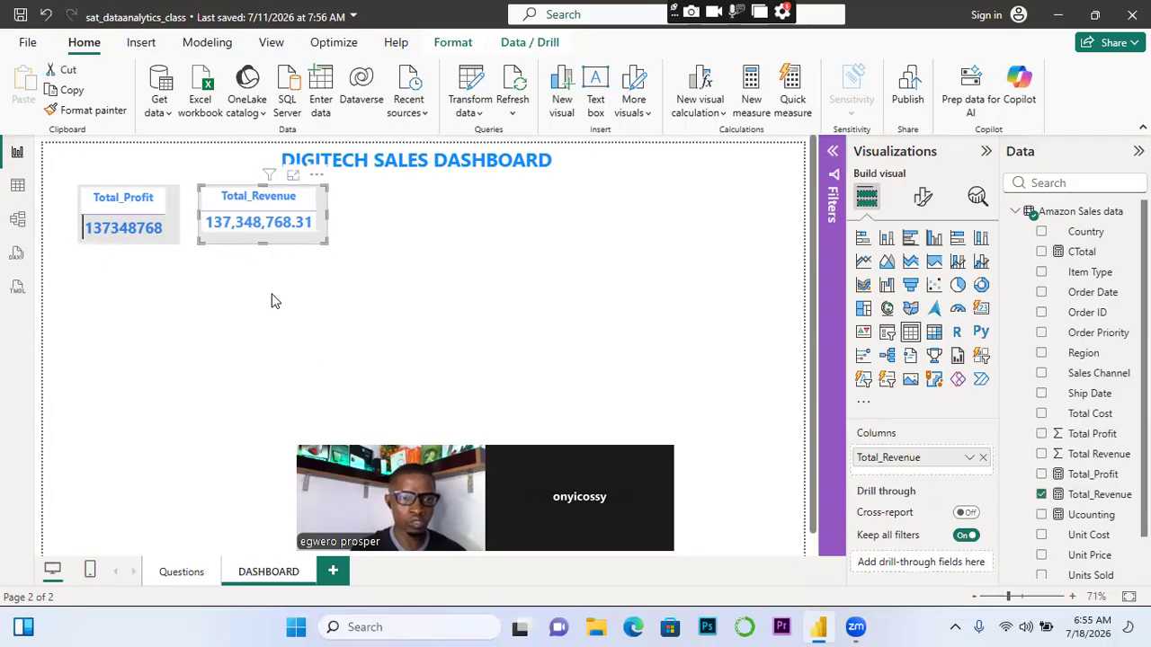
pyautogui.click(314, 353)
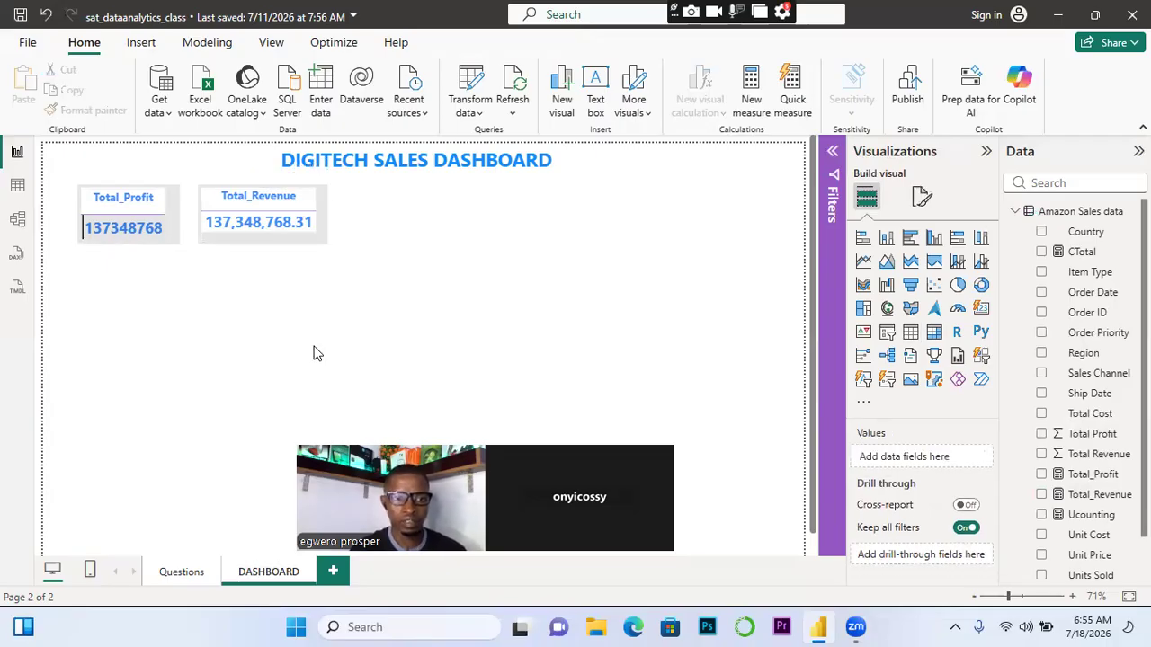
pyautogui.click(288, 246)
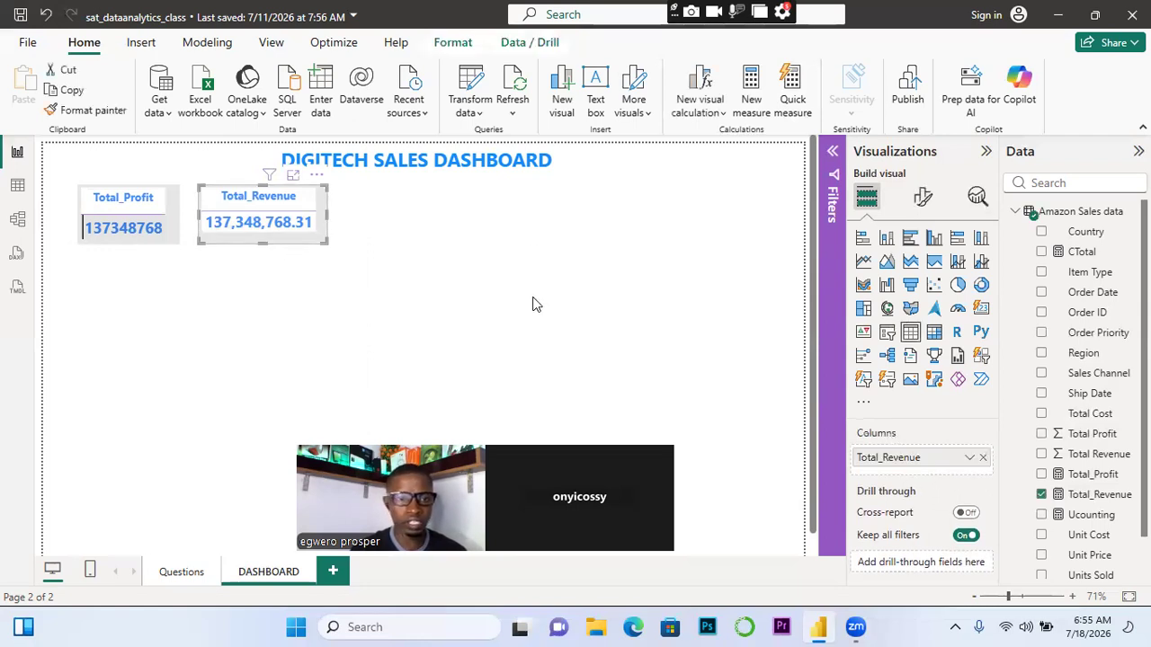
pyautogui.click(401, 222)
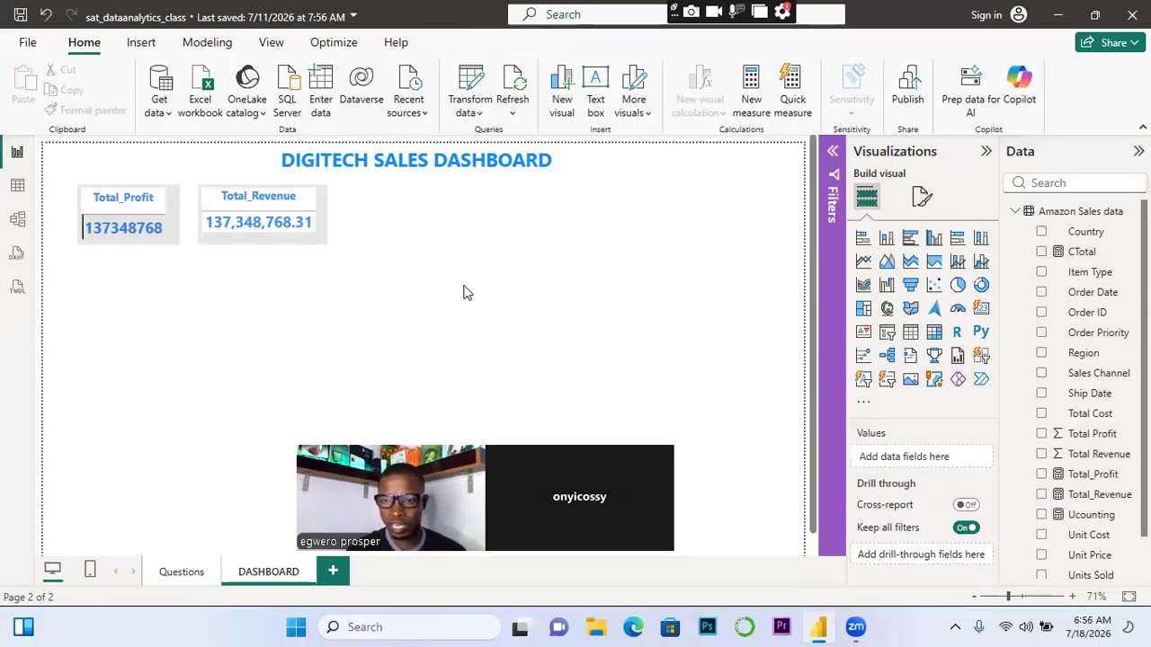
# Add a table visual showing the CTotal measure beside the Total_Revenue table and shrink it to the same height
pyautogui.click(919, 332)
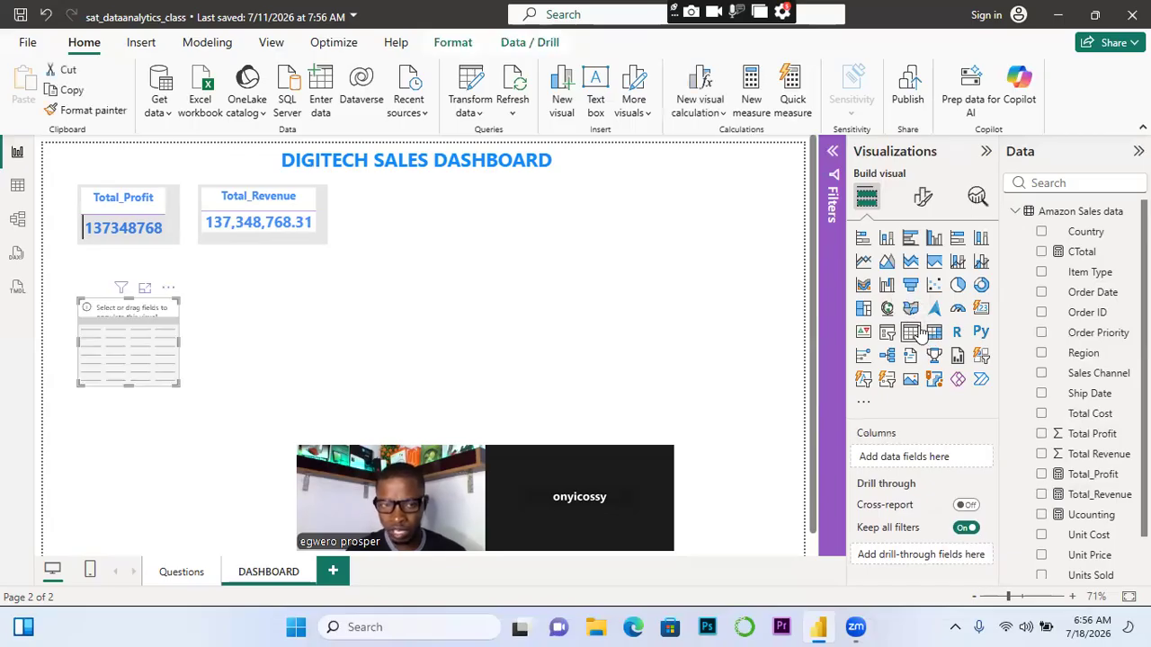
pyautogui.moveTo(461, 304); pyautogui.dragTo(414, 257)
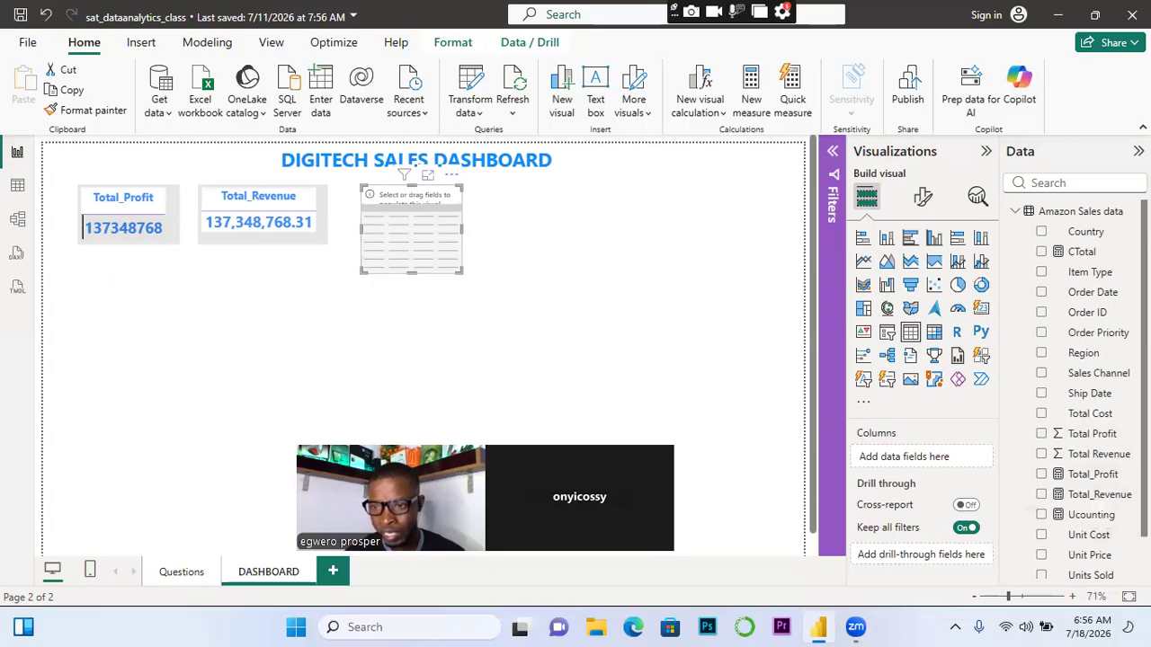
pyautogui.click(1043, 253)
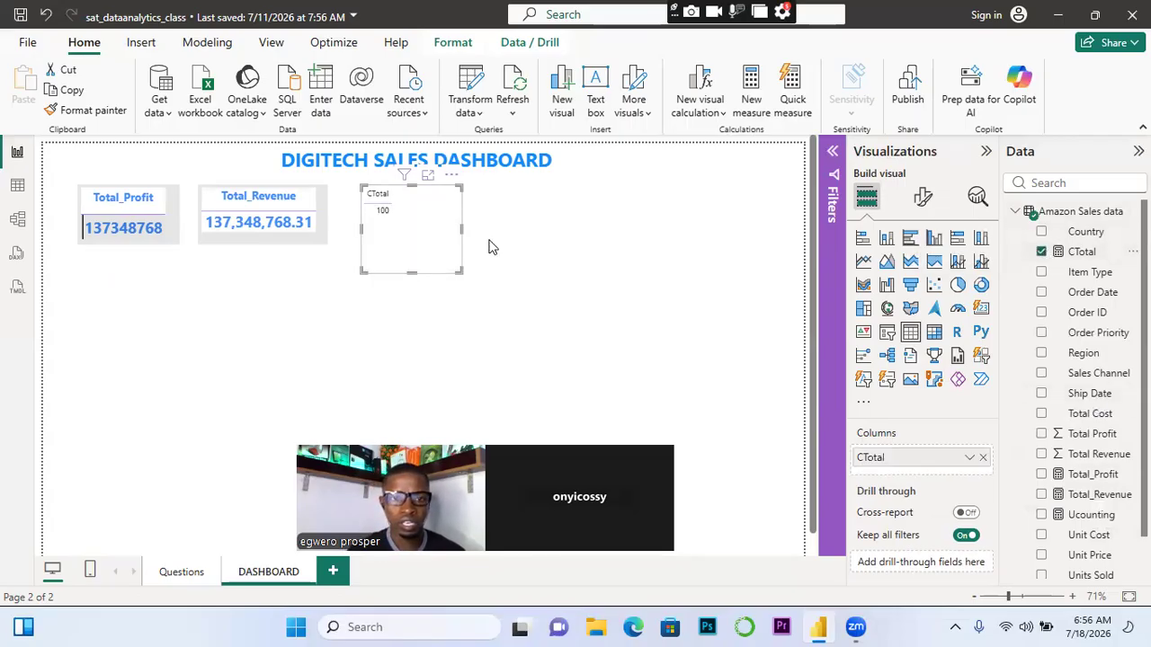
pyautogui.moveTo(459, 272); pyautogui.dragTo(447, 243)
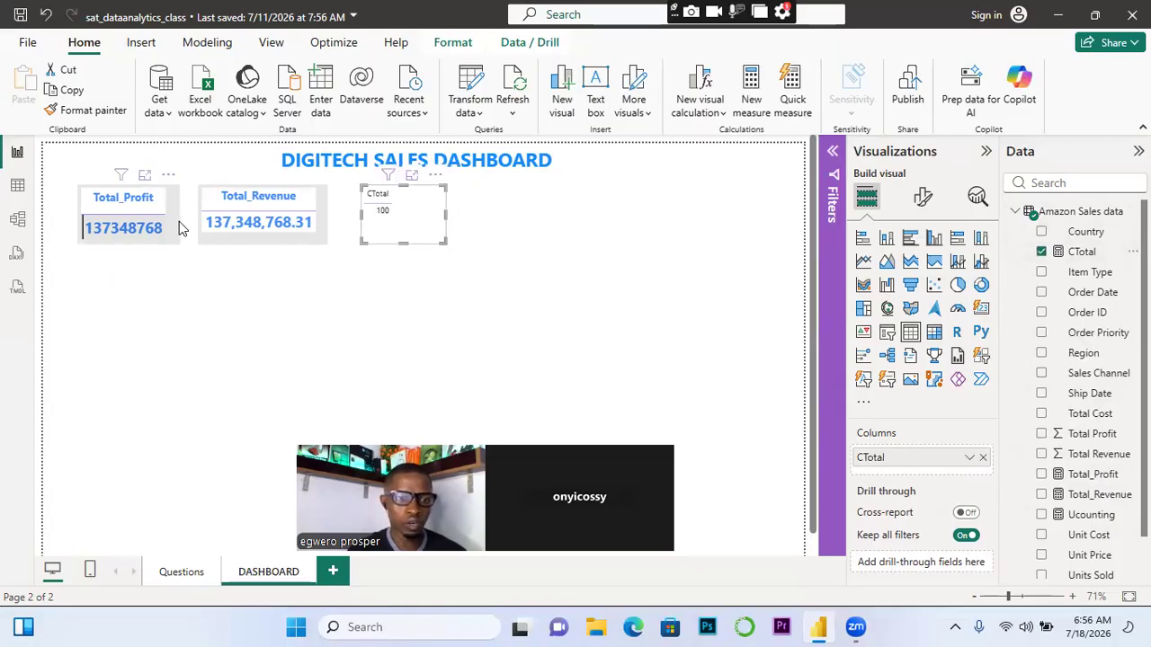
# Copy the Total_Revenue table's formatting onto the CTotal table and narrow the CTotal frame
pyautogui.click(217, 239)
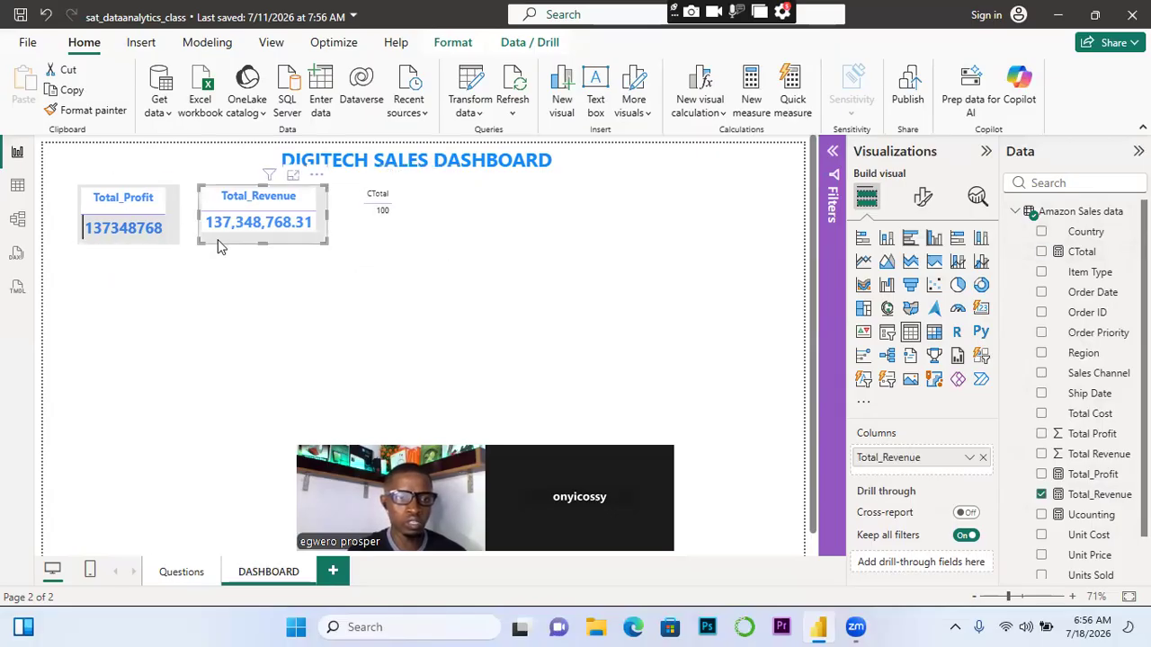
pyautogui.click(97, 110)
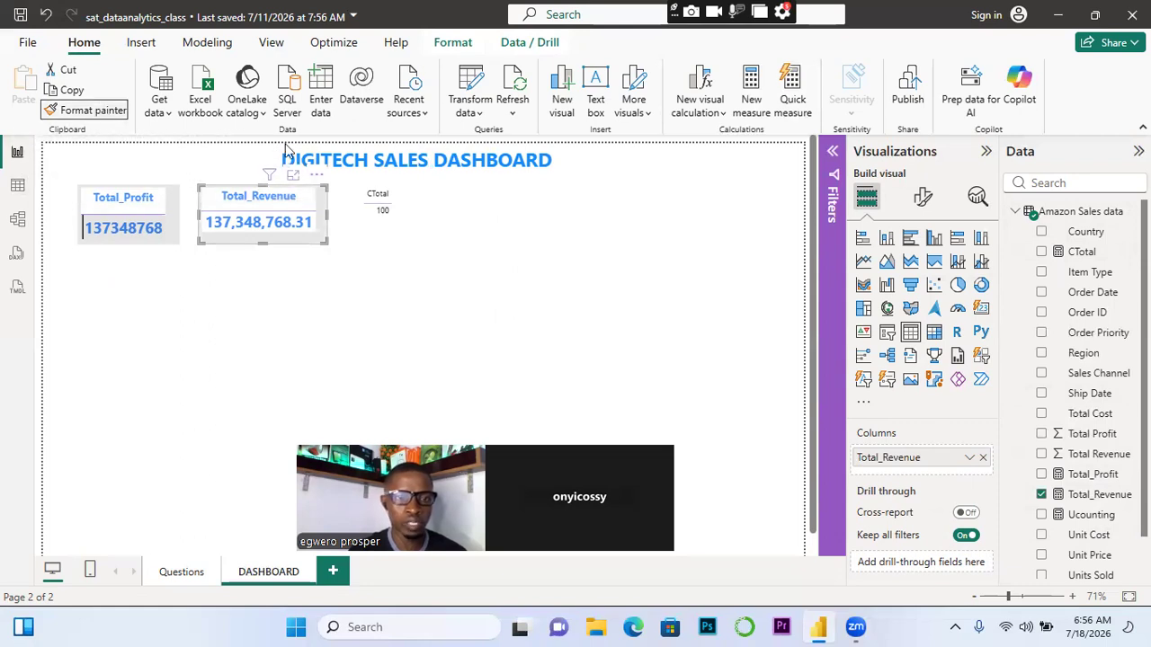
pyautogui.click(383, 203)
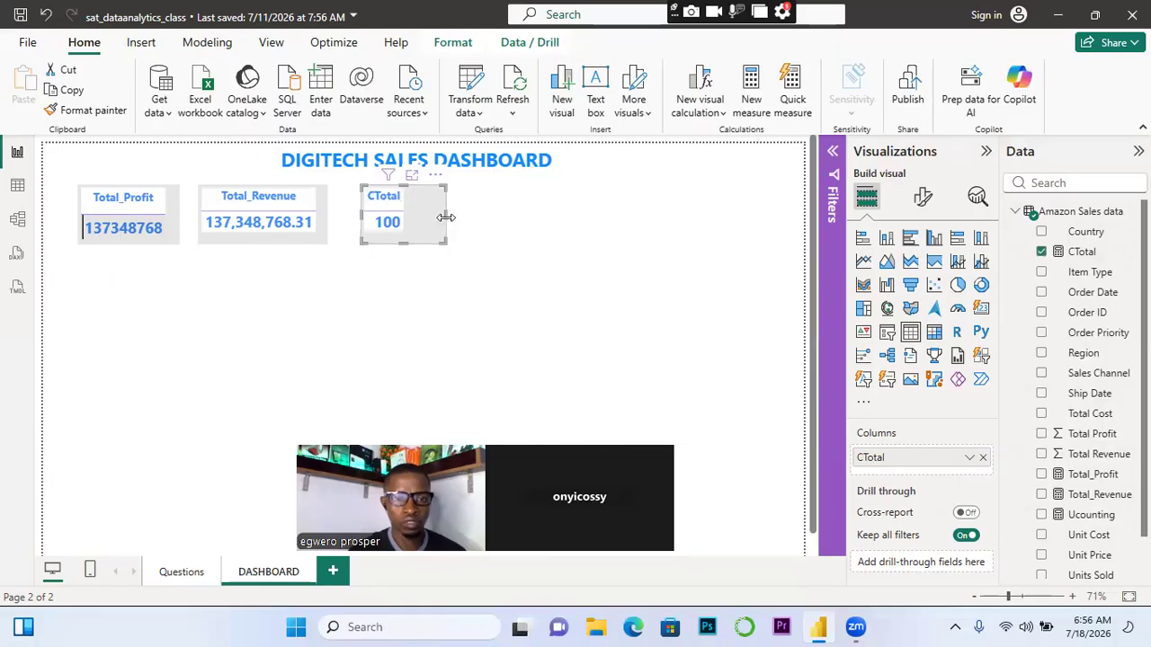
pyautogui.moveTo(446, 216); pyautogui.dragTo(425, 244)
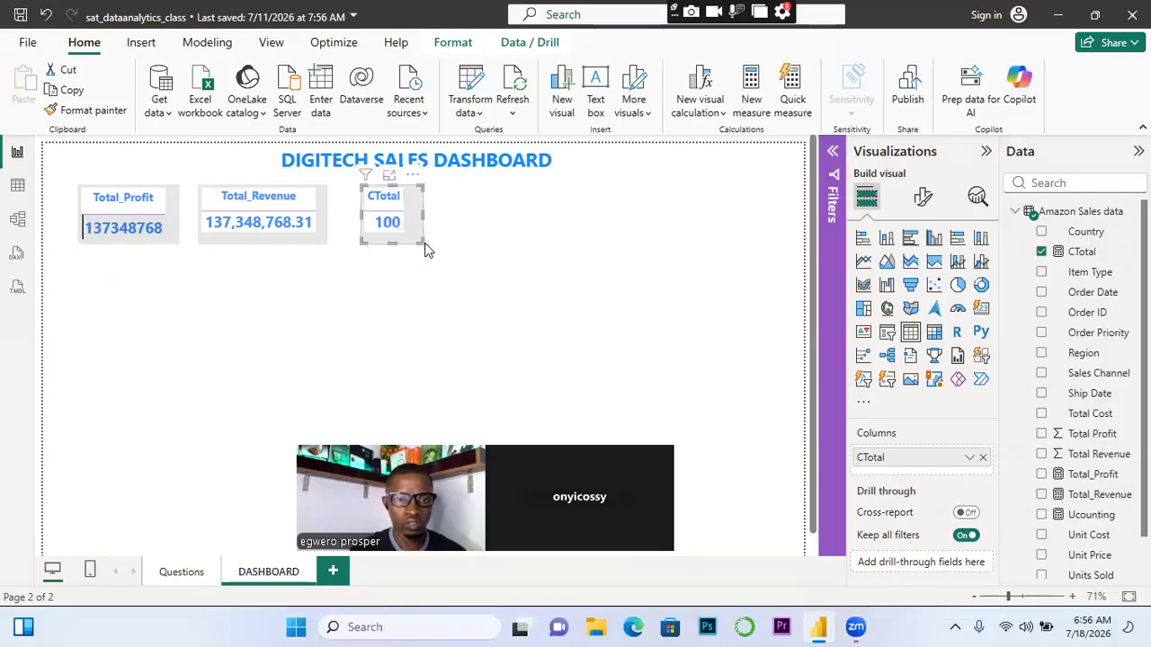
# Look through the CTotal table's Values, Column headers, Totals and Cell elements formatting settings
pyautogui.click(923, 196)
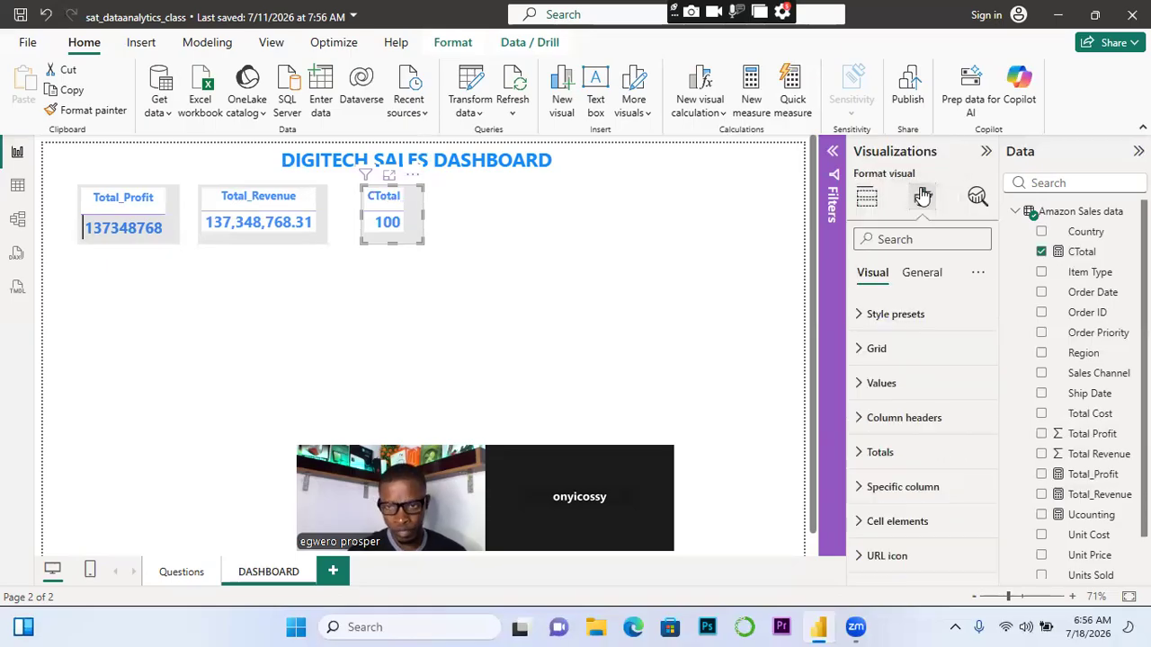
pyautogui.click(863, 392)
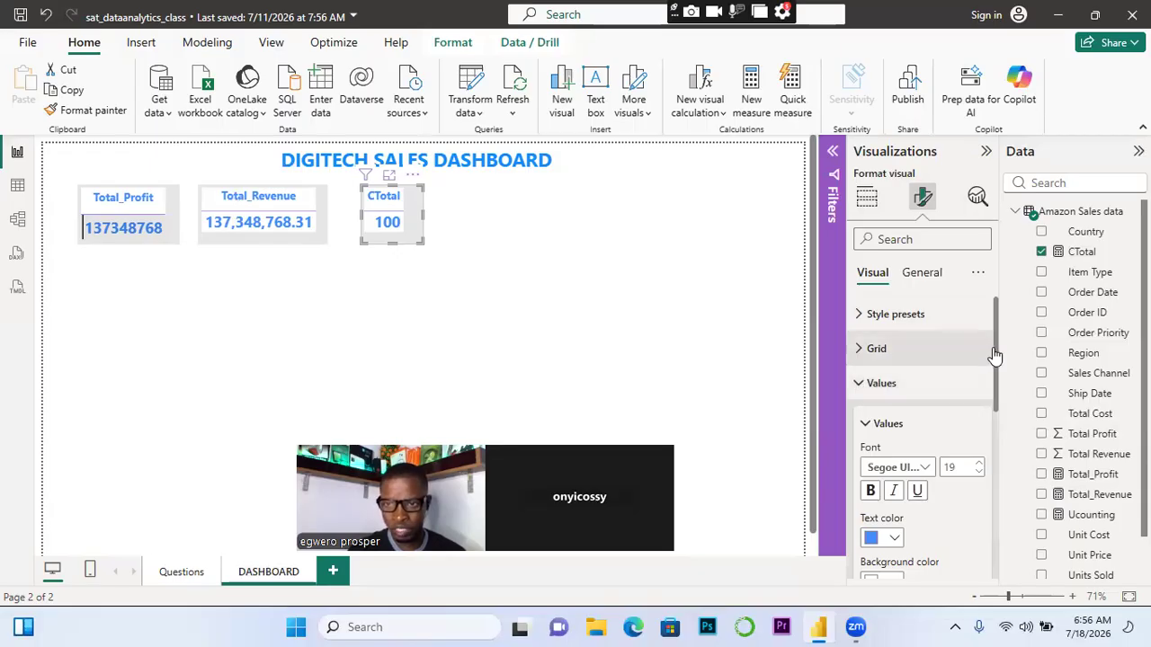
pyautogui.moveTo(996, 355); pyautogui.dragTo(1019, 515)
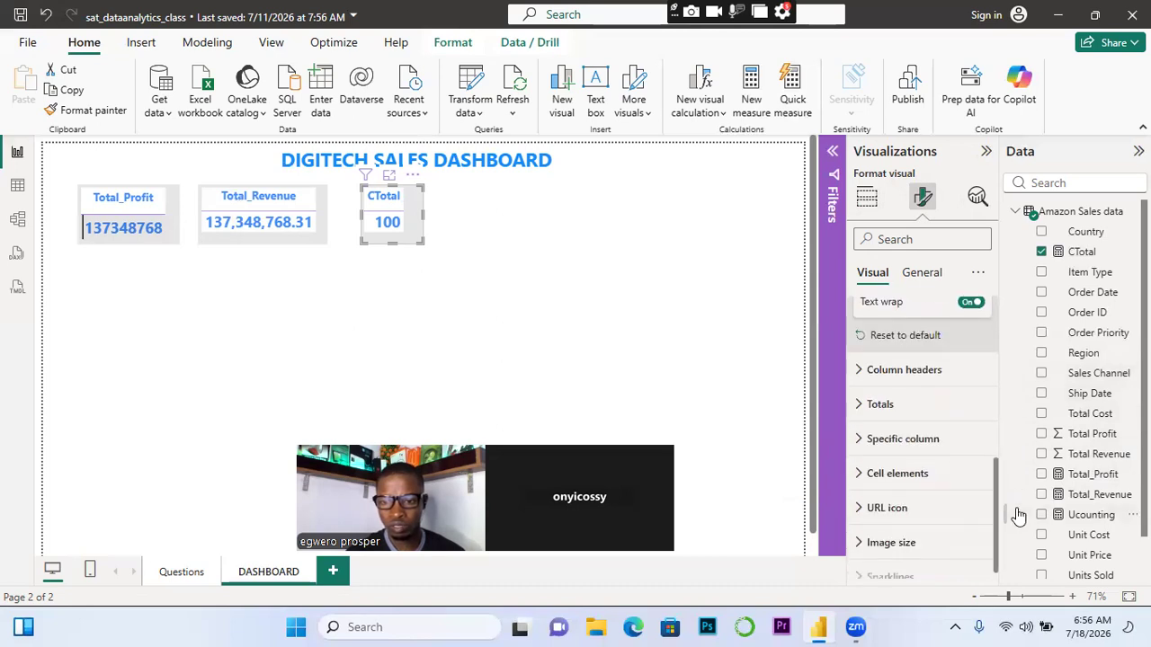
pyautogui.click(859, 473)
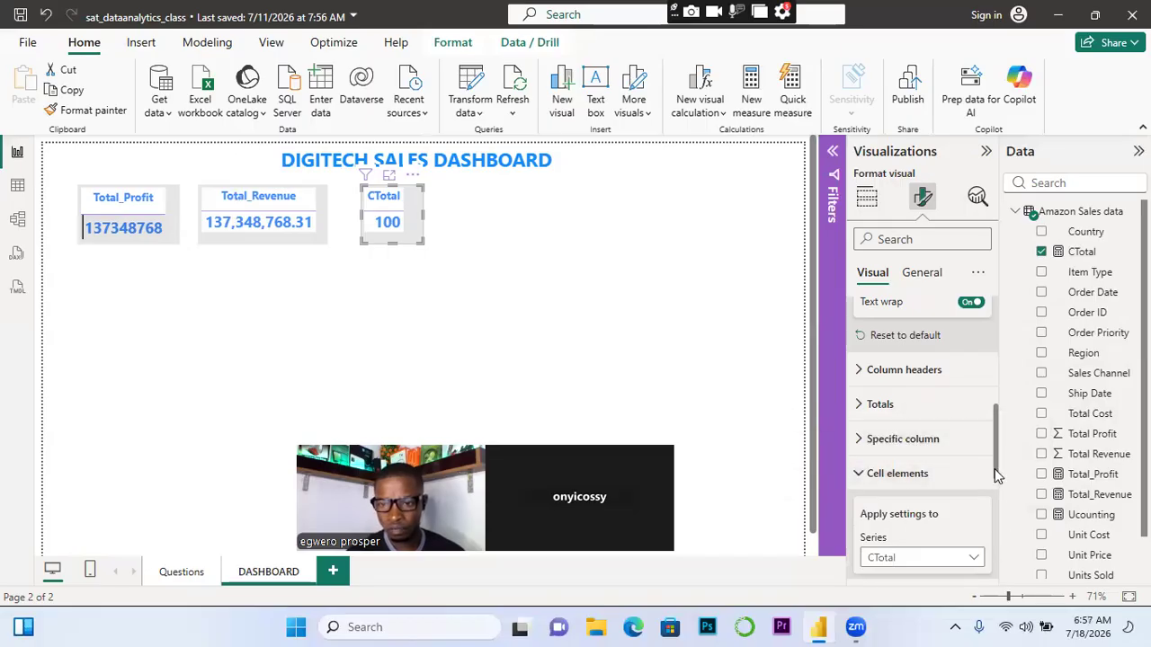
pyautogui.scroll(-3, 995, 486)
pyautogui.moveTo(1003, 501); pyautogui.dragTo(1004, 448)
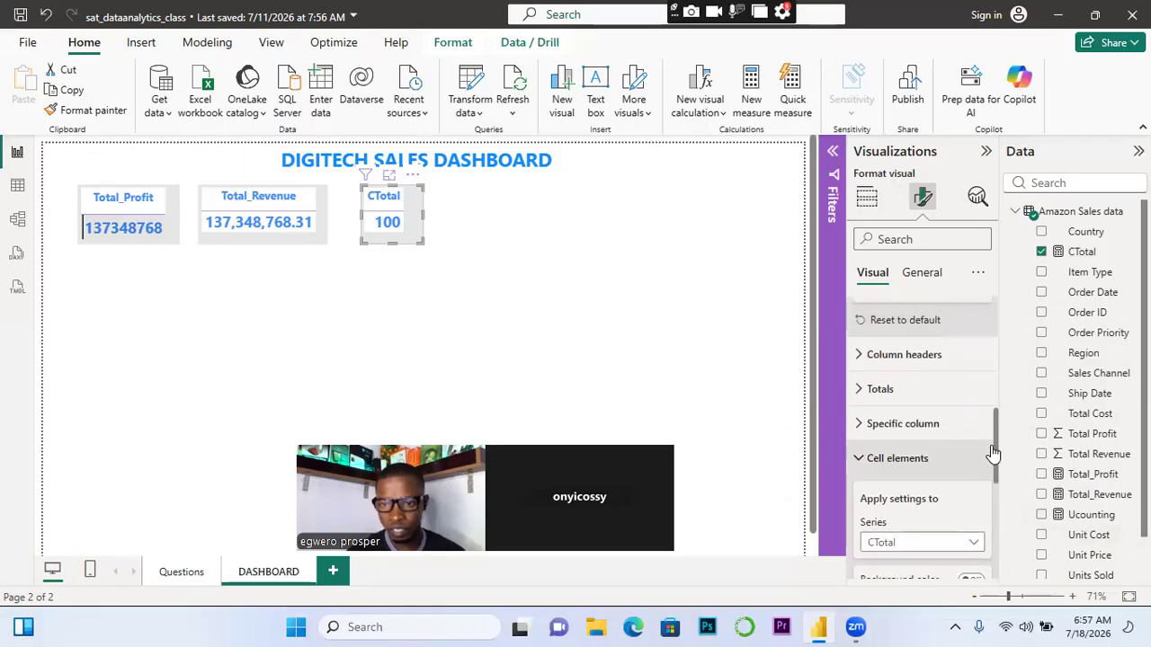
pyautogui.click(857, 357)
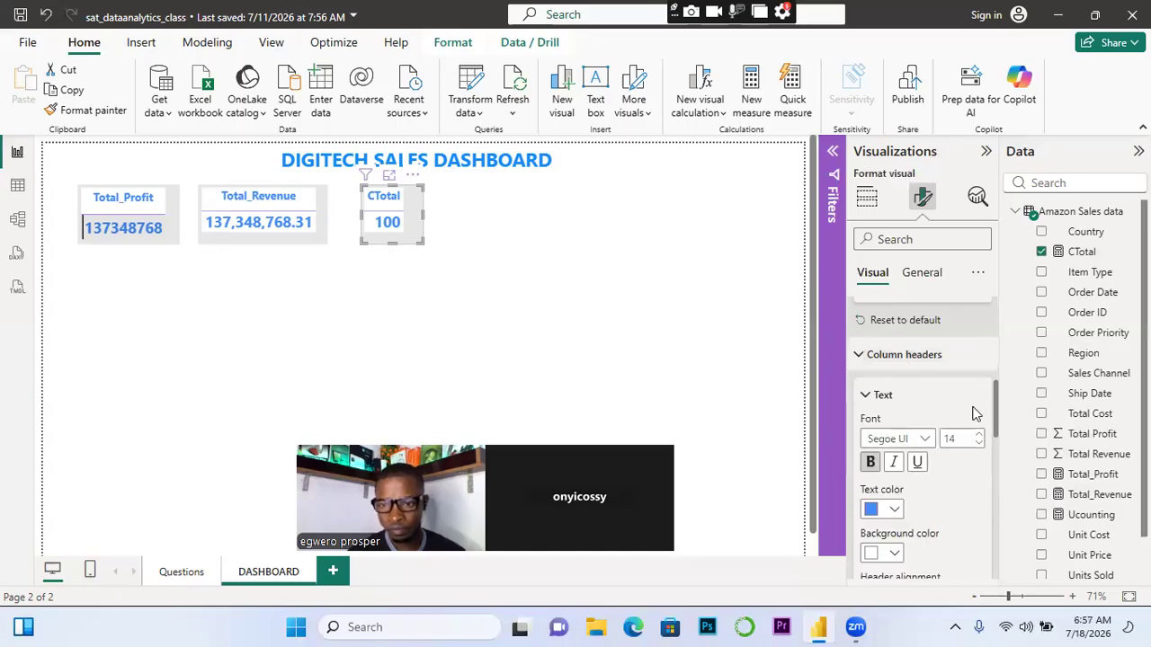
pyautogui.moveTo(994, 407); pyautogui.dragTo(998, 458)
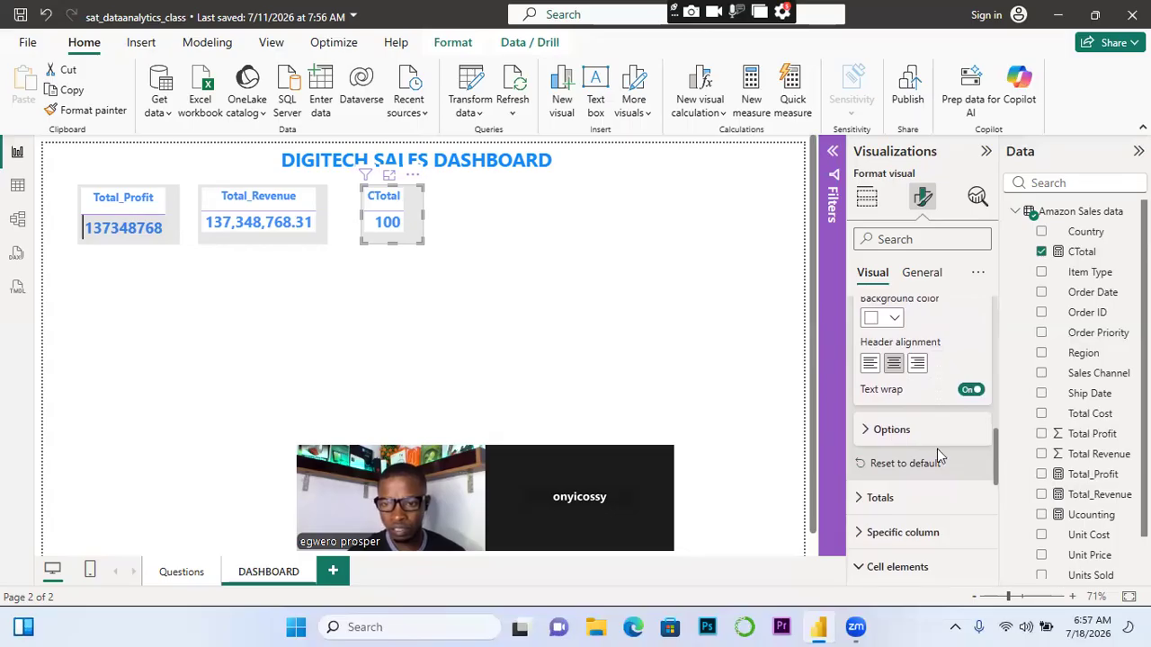
pyautogui.click(875, 438)
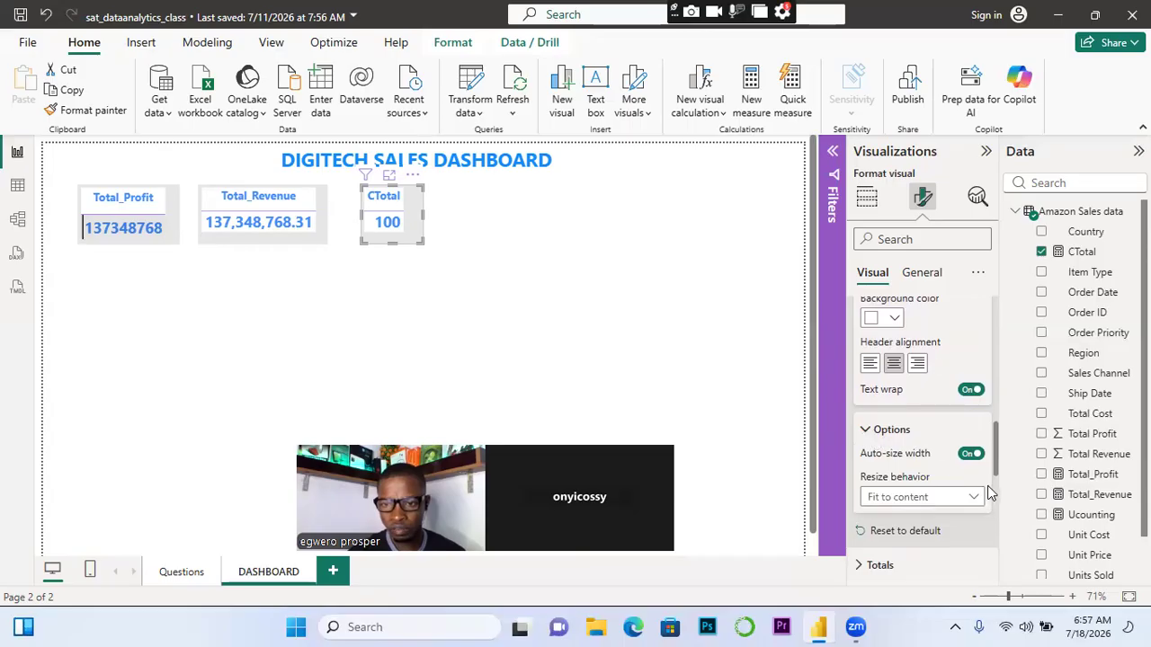
pyautogui.moveTo(996, 463); pyautogui.dragTo(999, 486)
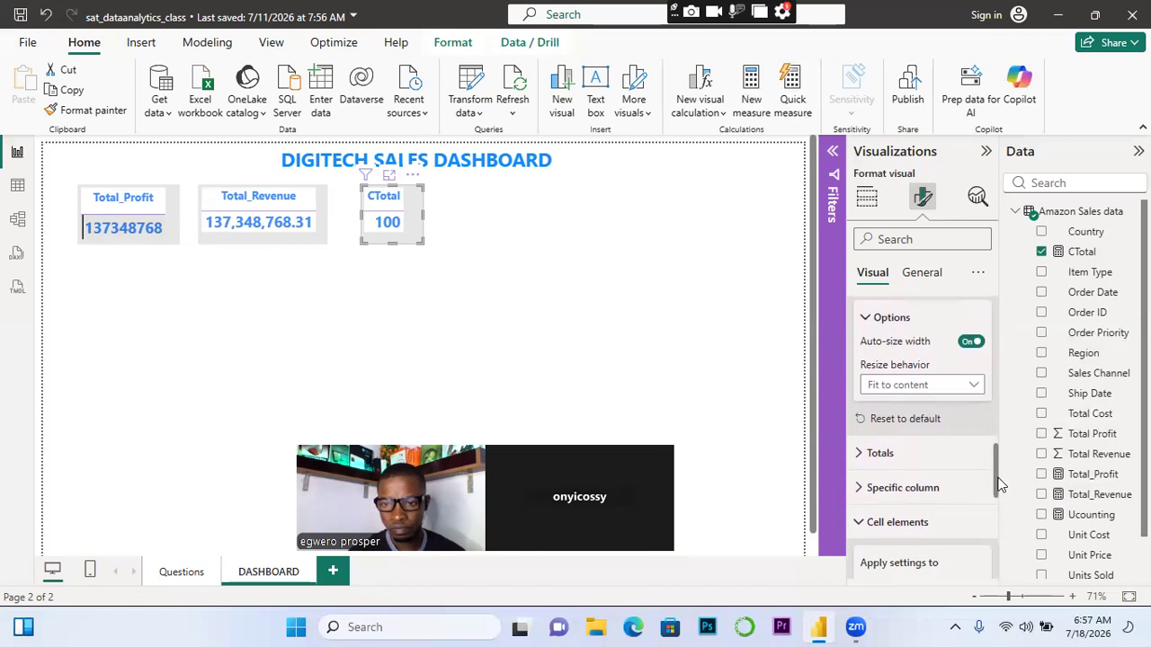
pyautogui.click(860, 456)
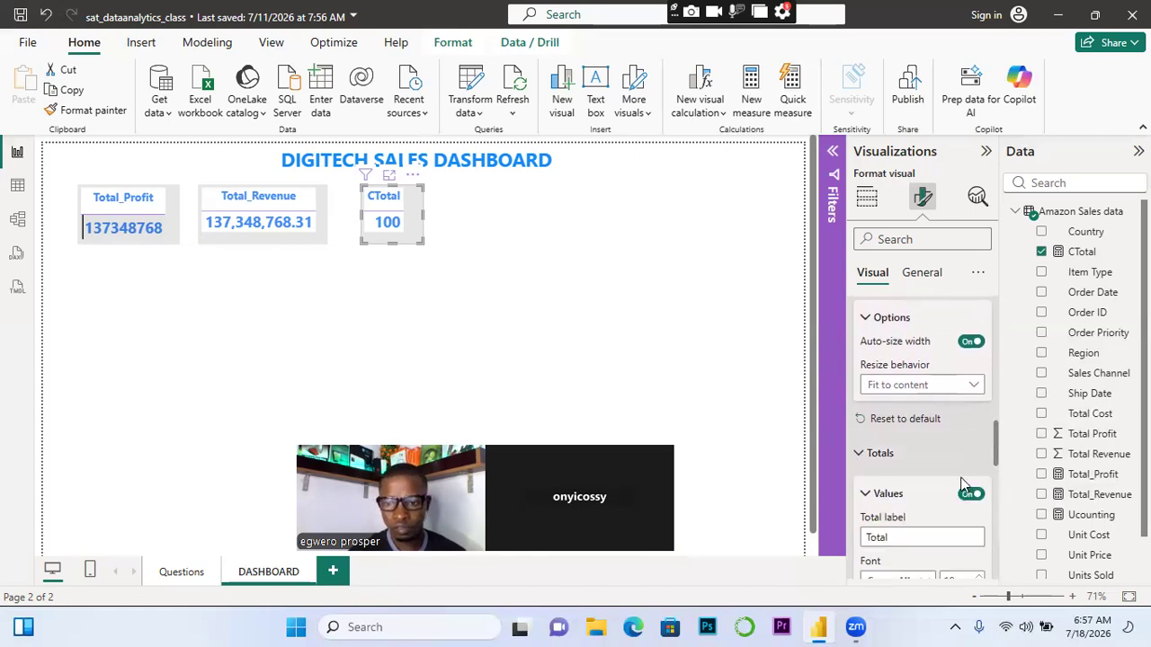
pyautogui.moveTo(996, 454); pyautogui.dragTo(1001, 505)
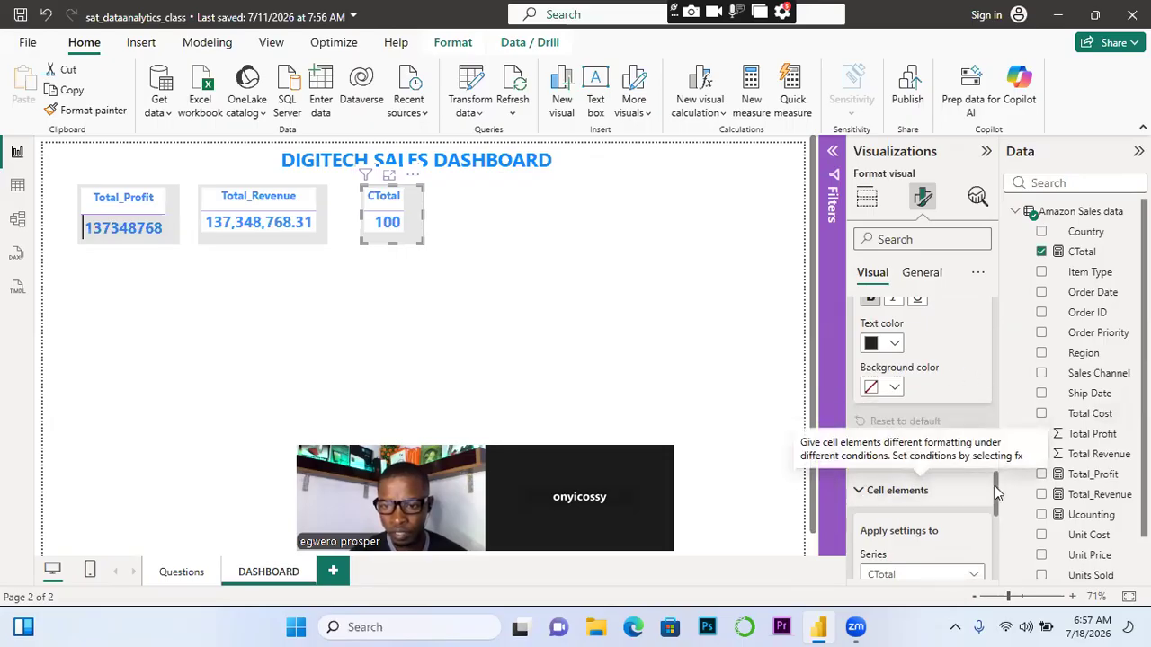
pyautogui.moveTo(997, 494); pyautogui.dragTo(1009, 565)
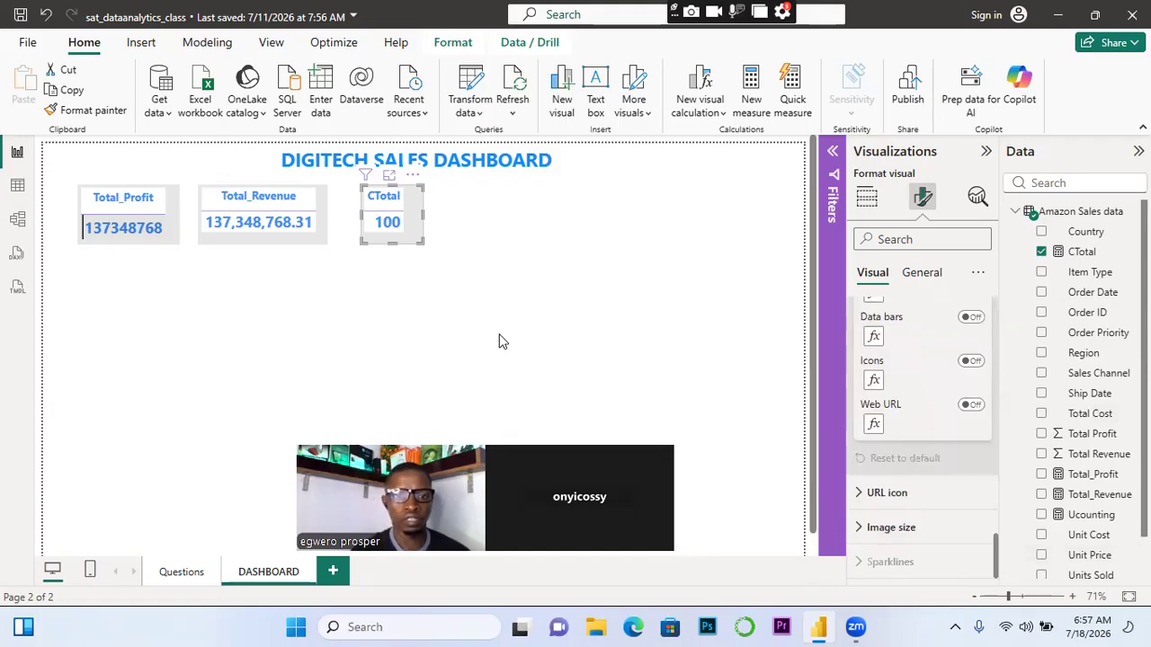
# Resize the CTotal table to a narrow frame just wider than its column, matching the height of the neighbouring tables
pyautogui.click(428, 253)
pyautogui.click(407, 231)
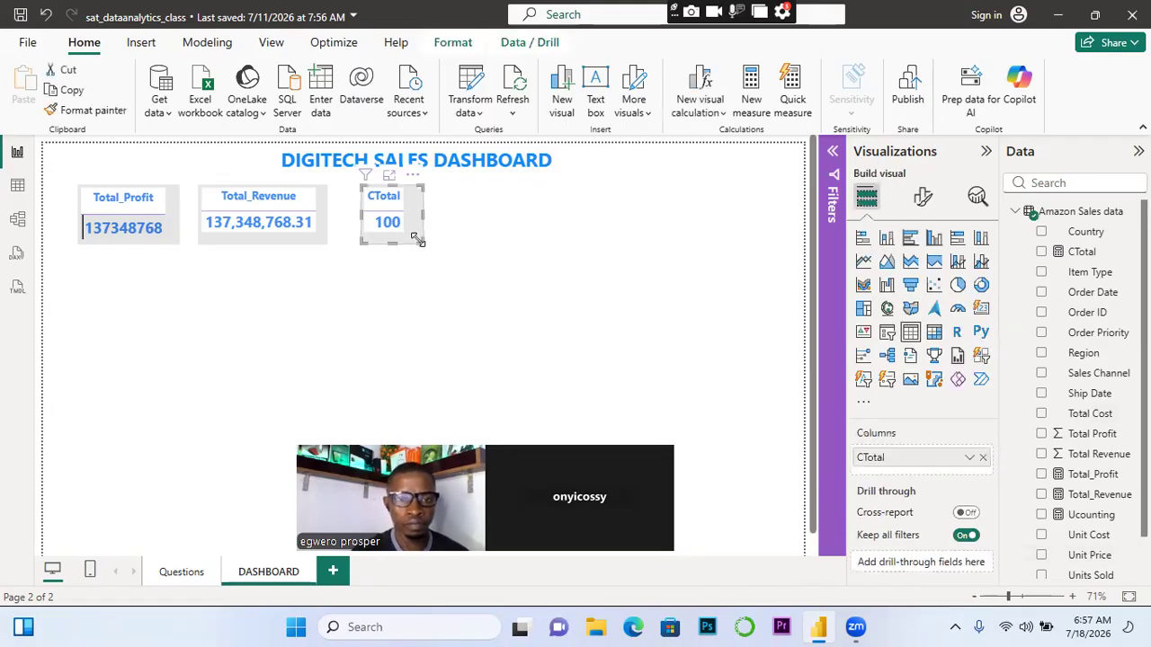
pyautogui.moveTo(422, 241); pyautogui.dragTo(413, 241)
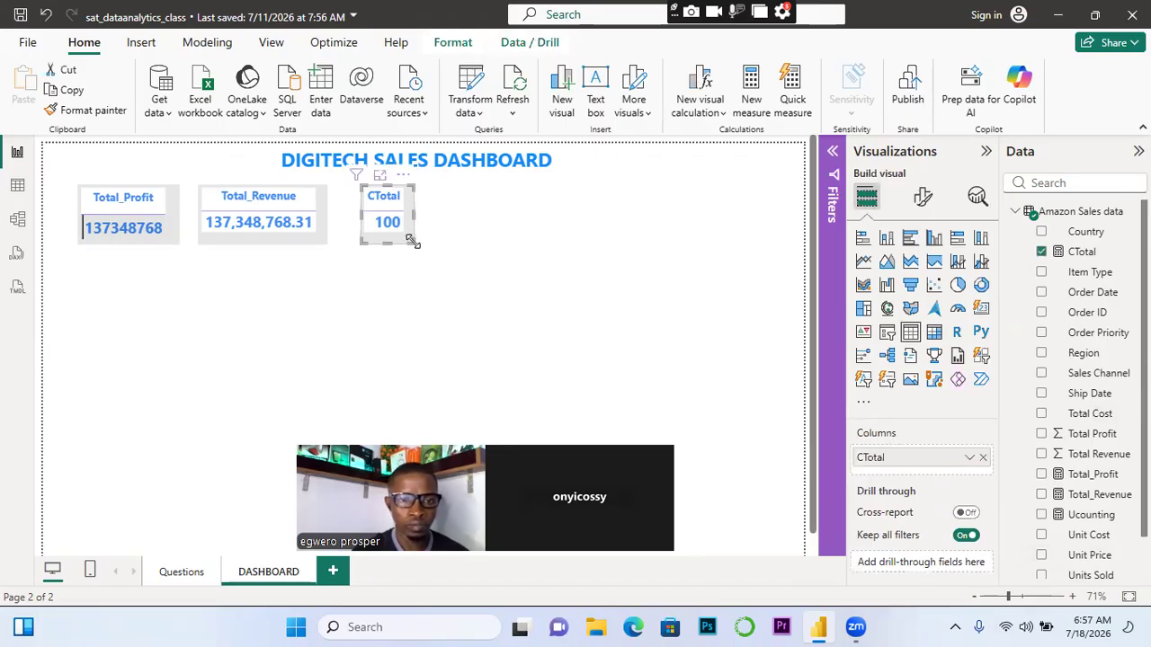
pyautogui.moveTo(413, 238); pyautogui.dragTo(428, 249)
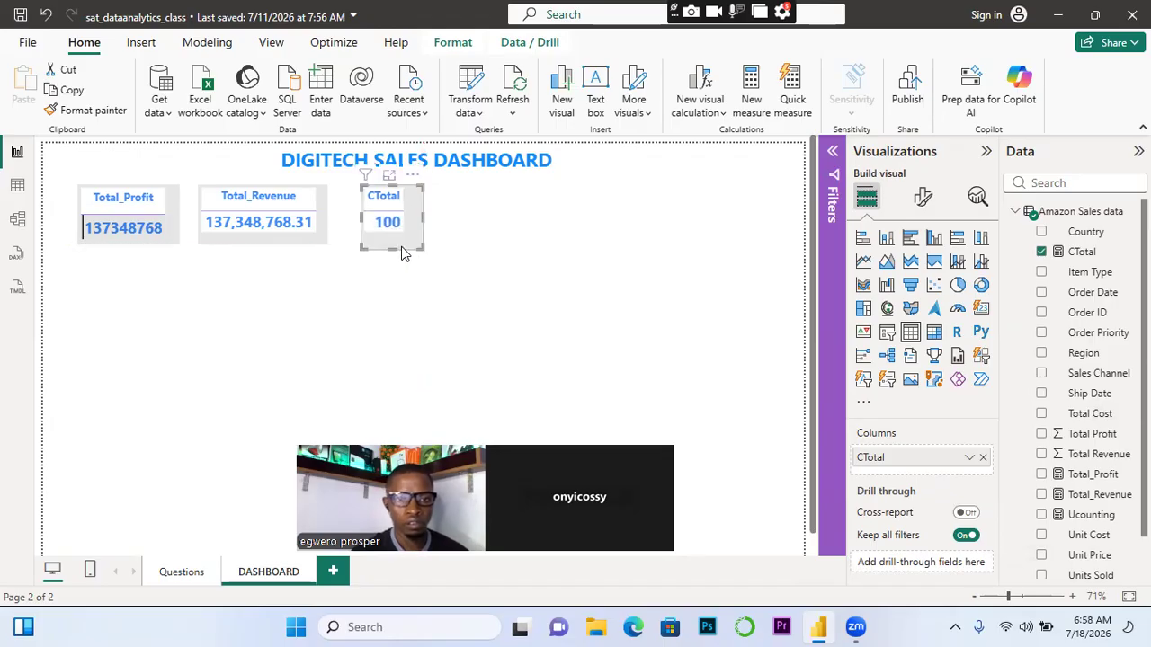
pyautogui.moveTo(394, 243); pyautogui.dragTo(417, 216)
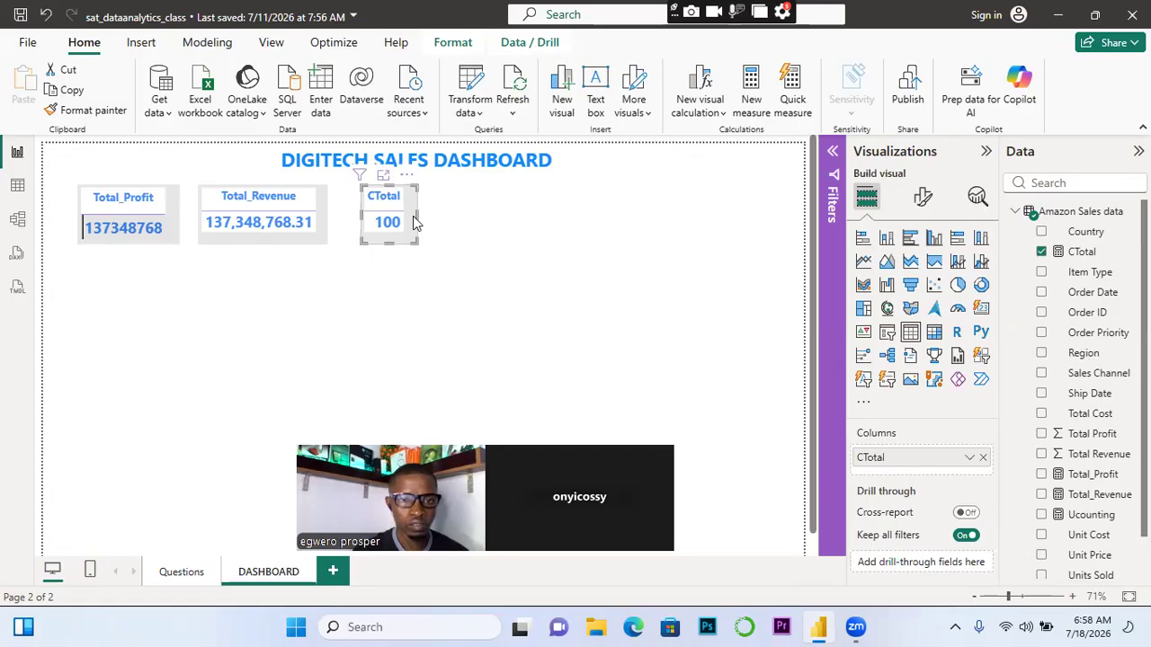
pyautogui.moveTo(418, 215); pyautogui.dragTo(412, 216)
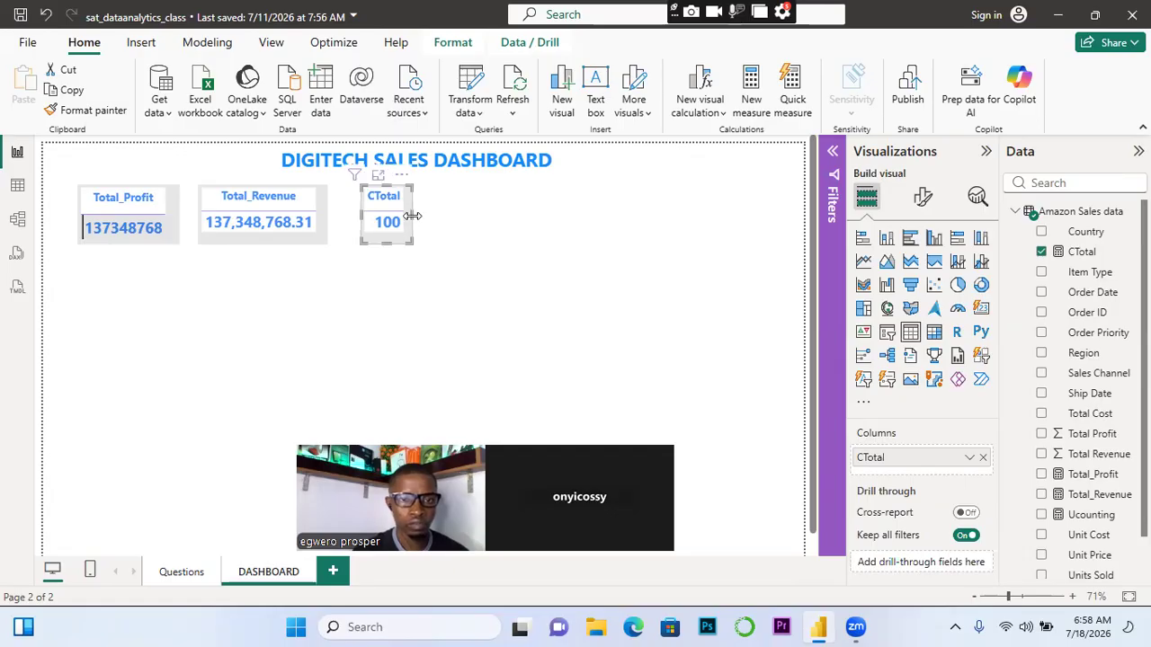
pyautogui.click(488, 251)
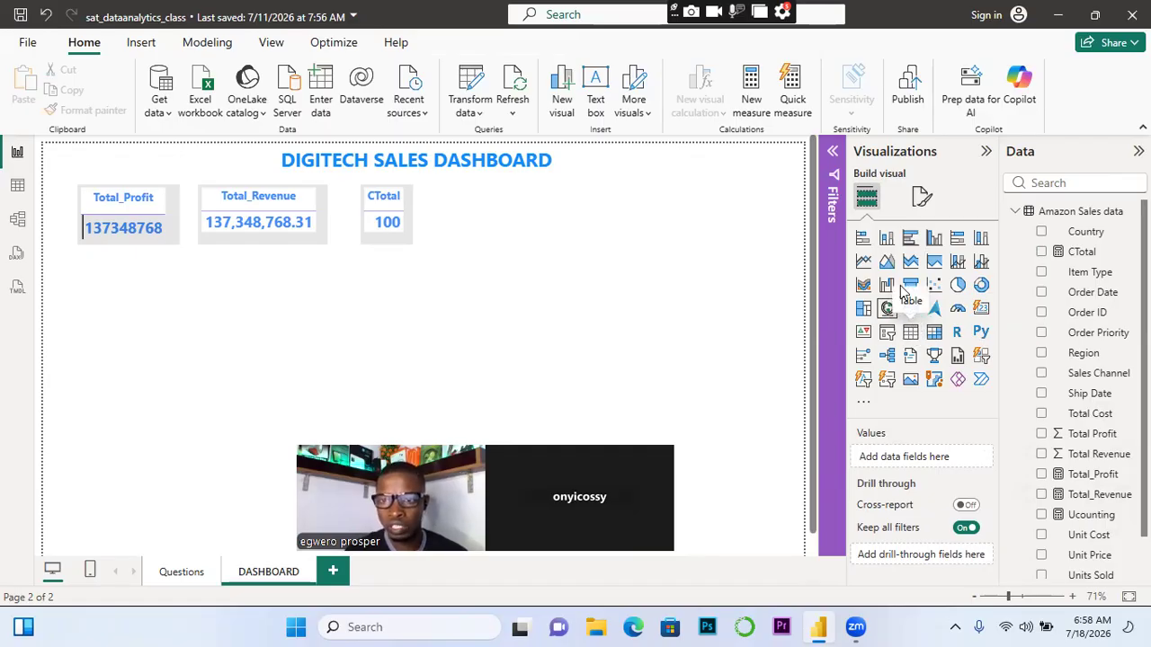
# Add a table visual showing the Ucounting measure beside the CTotal table and shrink it to the same height
pyautogui.click(911, 332)
pyautogui.moveTo(152, 335); pyautogui.dragTo(531, 226)
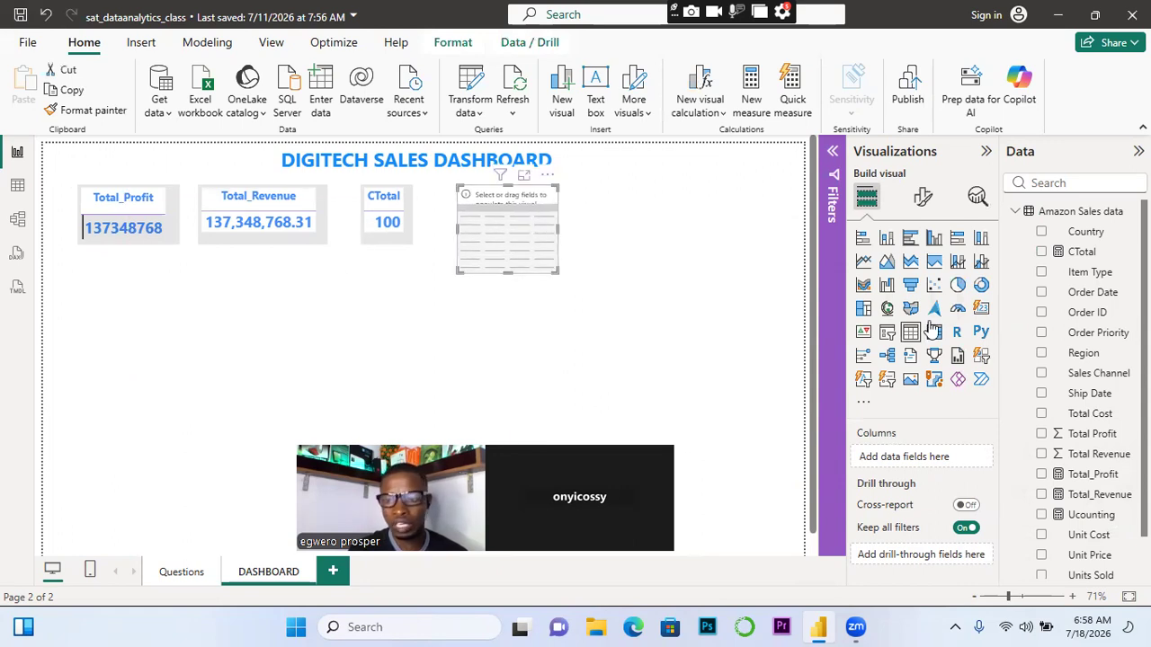
pyautogui.click(1043, 515)
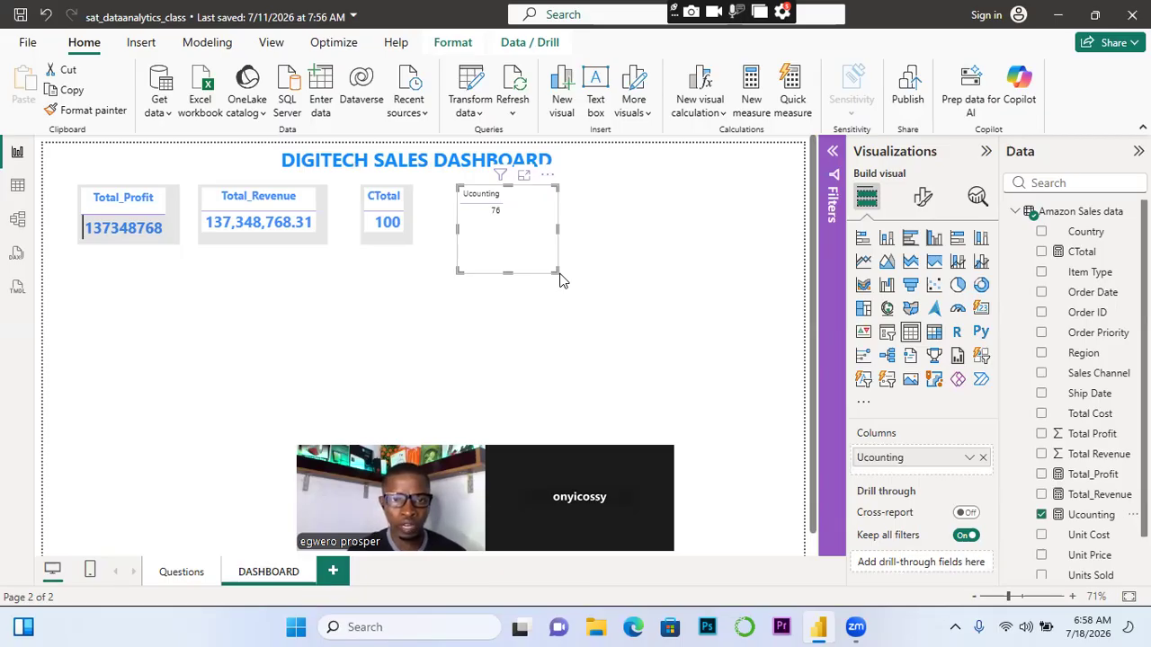
pyautogui.moveTo(553, 267); pyautogui.dragTo(510, 242)
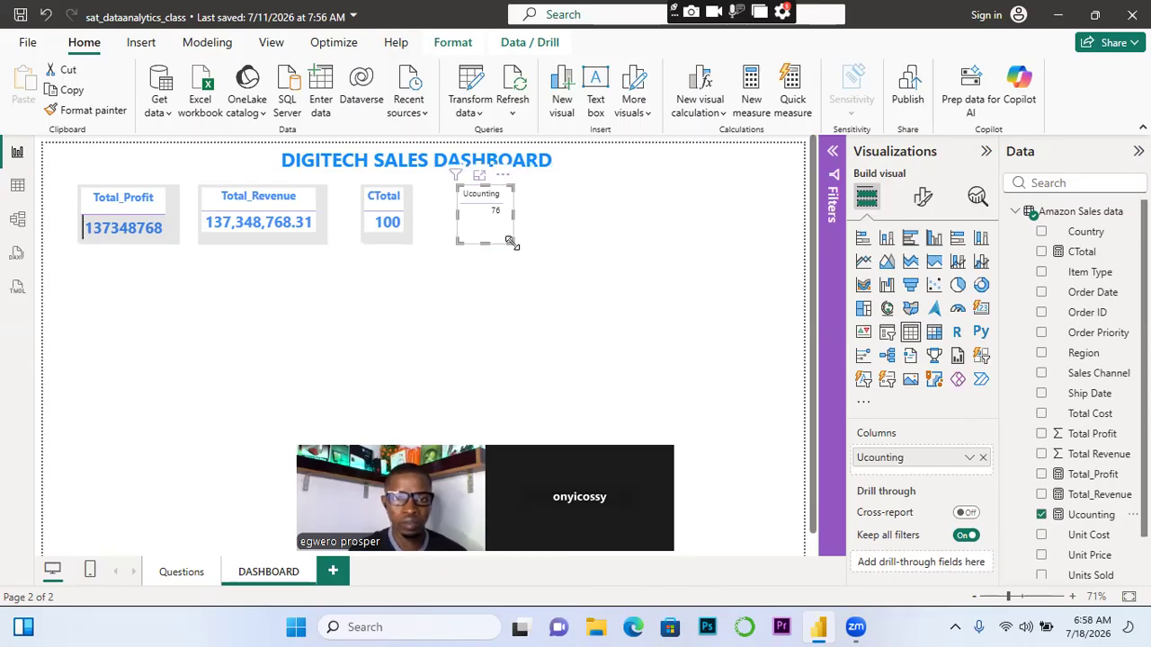
# Copy the CTotal table's formatting onto the Ucounting table and widen its frame so the column header fits on one line
pyautogui.click(388, 244)
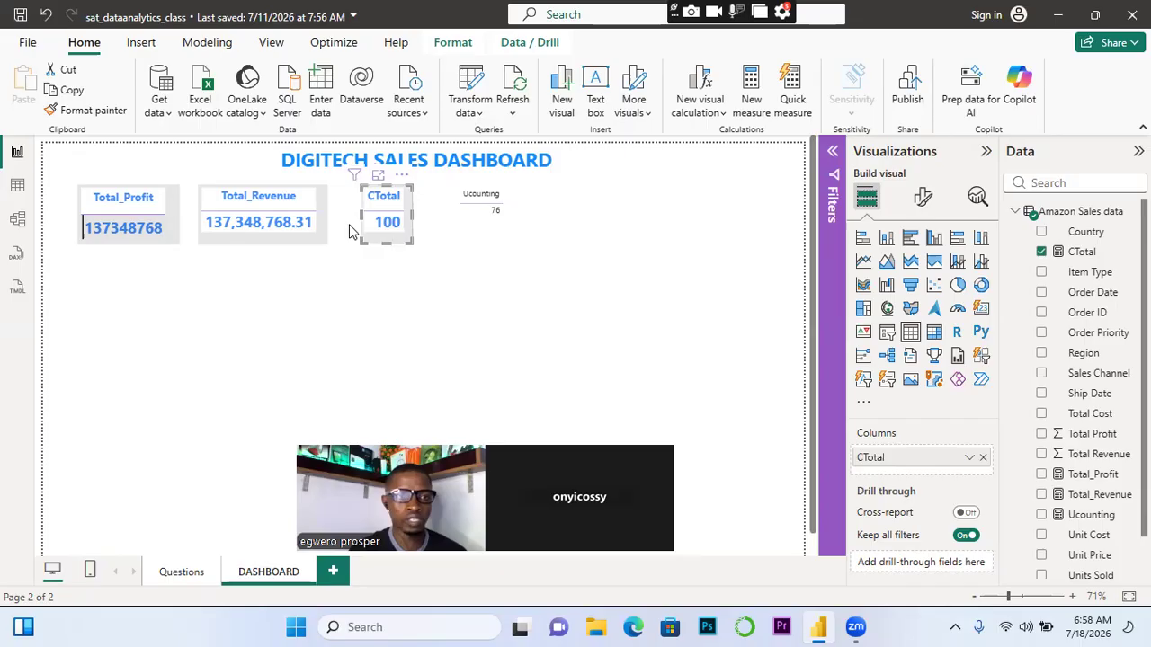
pyautogui.click(87, 113)
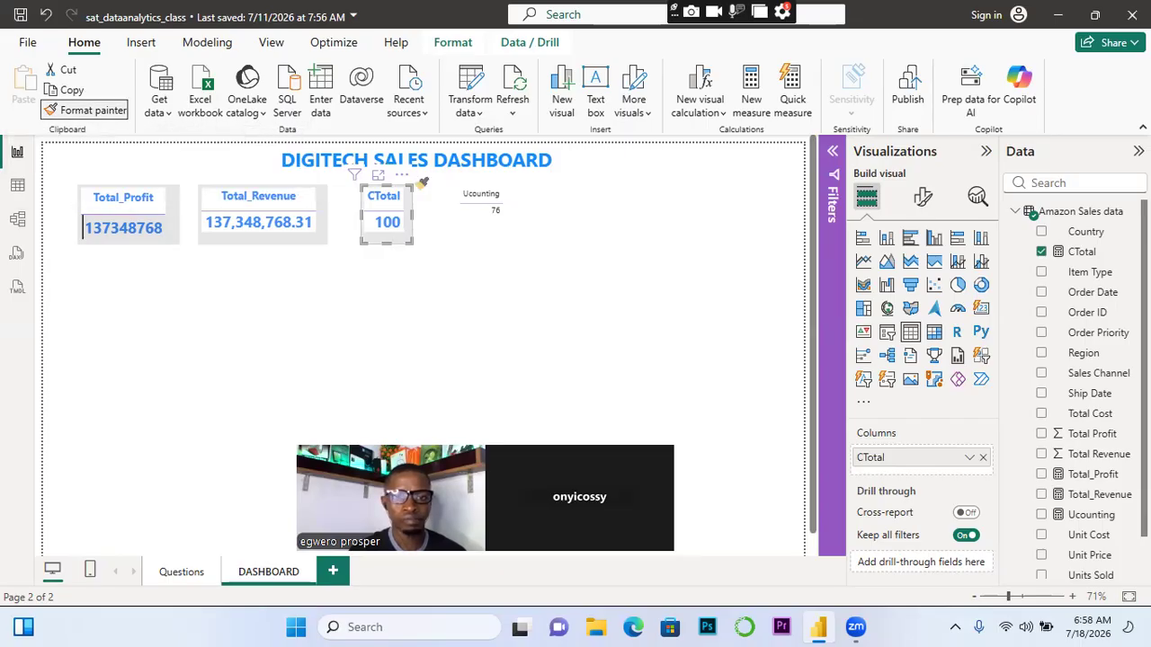
pyautogui.click(513, 229)
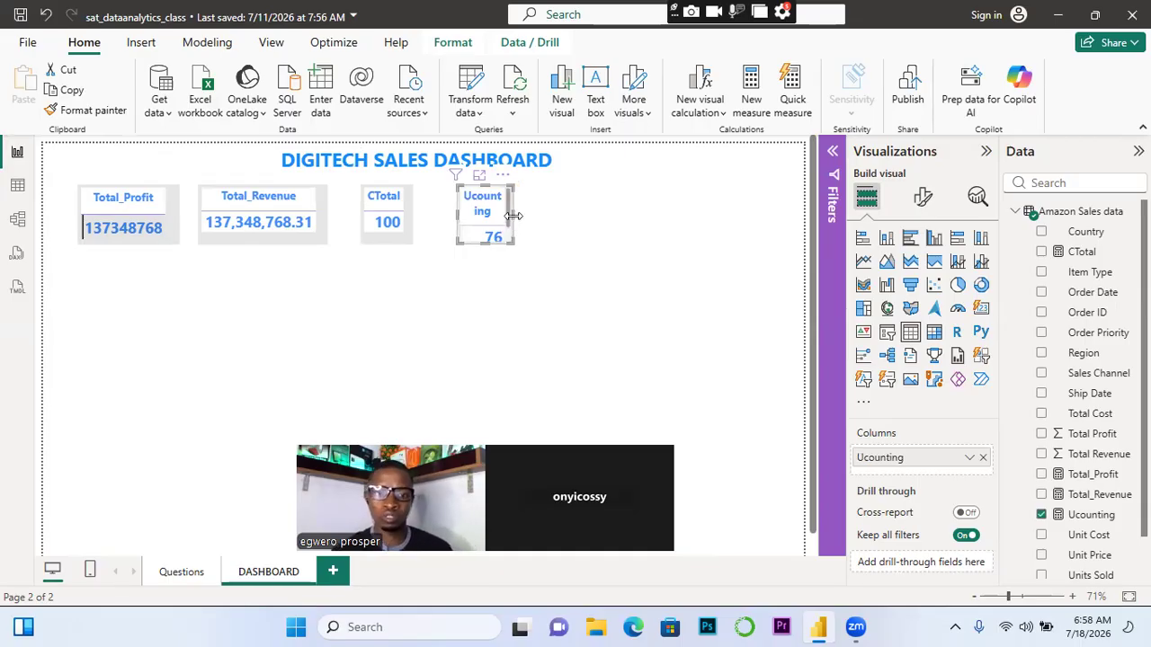
pyautogui.moveTo(514, 220); pyautogui.dragTo(531, 223)
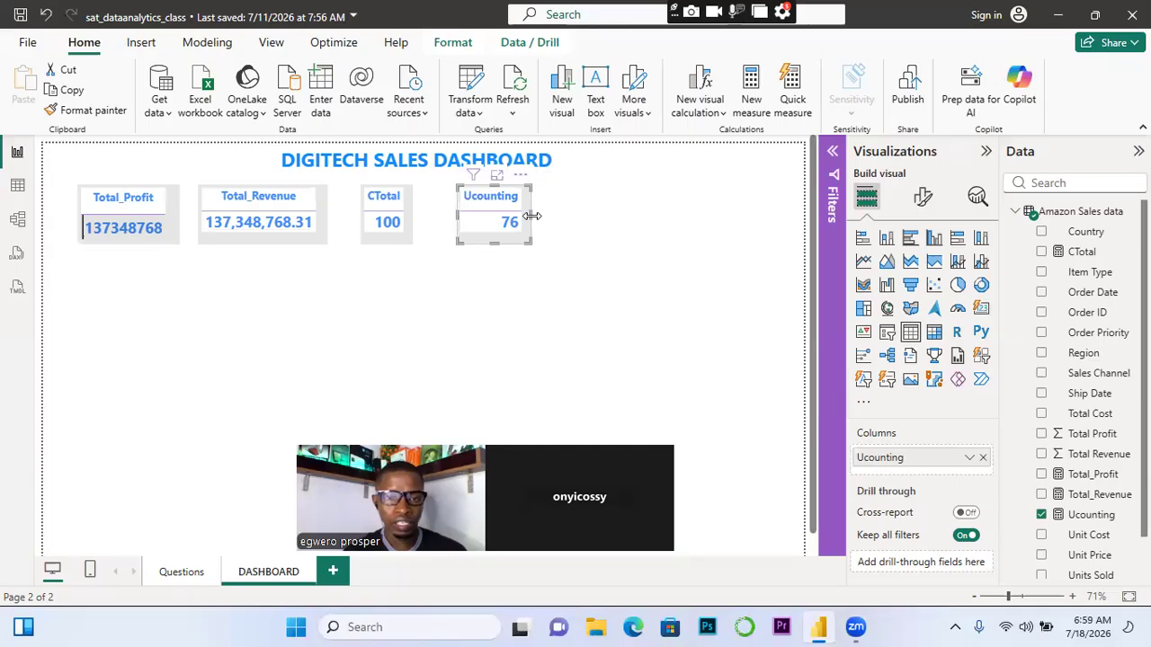
pyautogui.click(602, 255)
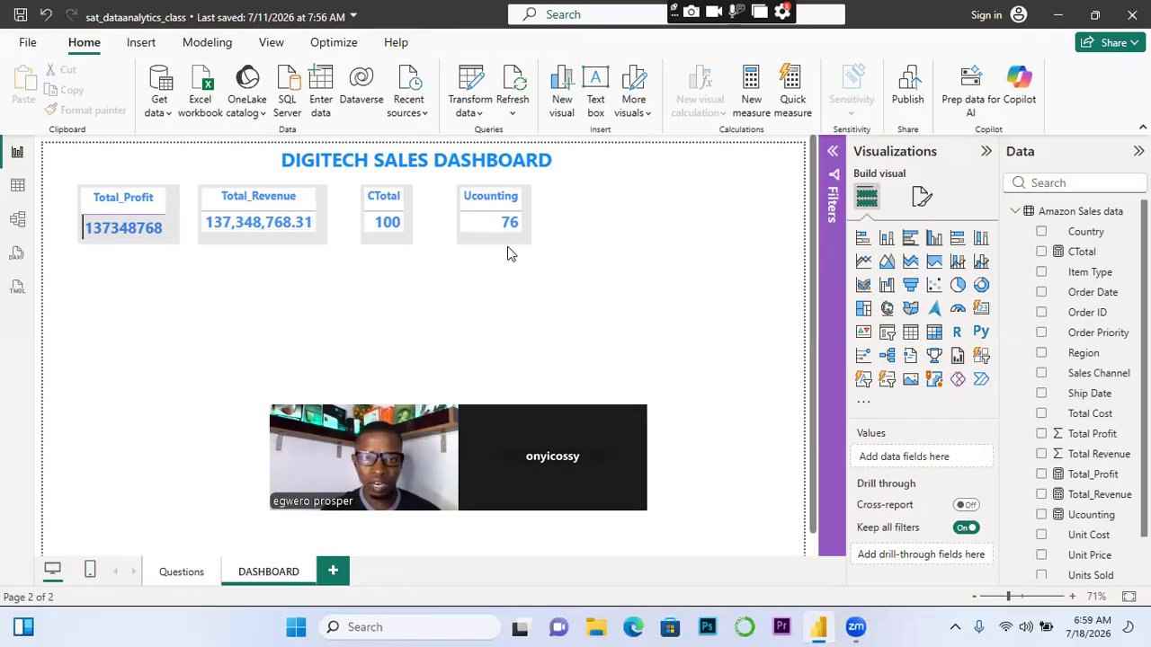
# Spread the Ucounting, CTotal and Total_Revenue tables to the right along their row, leaving wide gaps between them
pyautogui.moveTo(543, 245); pyautogui.dragTo(655, 245)
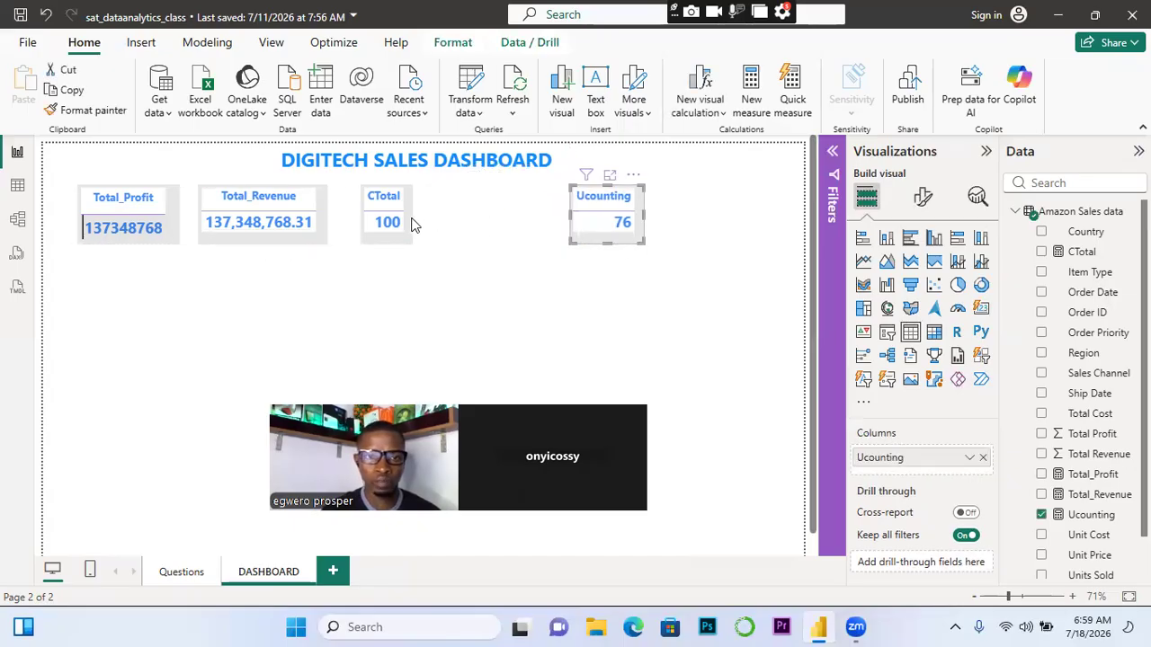
pyautogui.moveTo(411, 225); pyautogui.dragTo(509, 223)
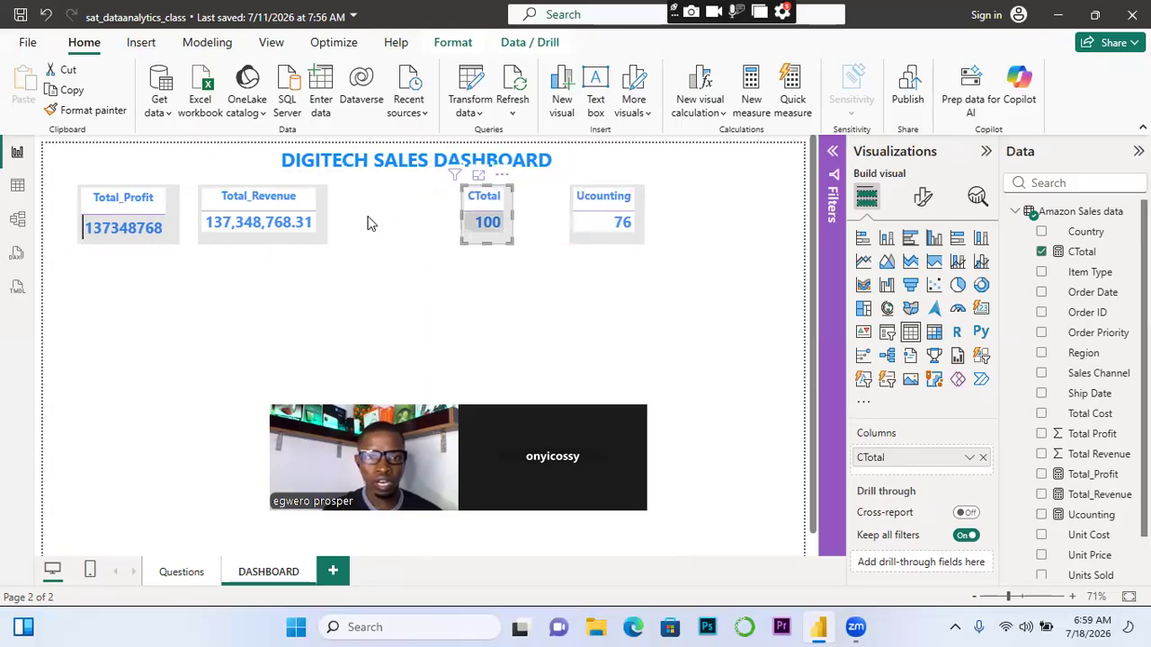
pyautogui.moveTo(321, 230); pyautogui.dragTo(385, 229)
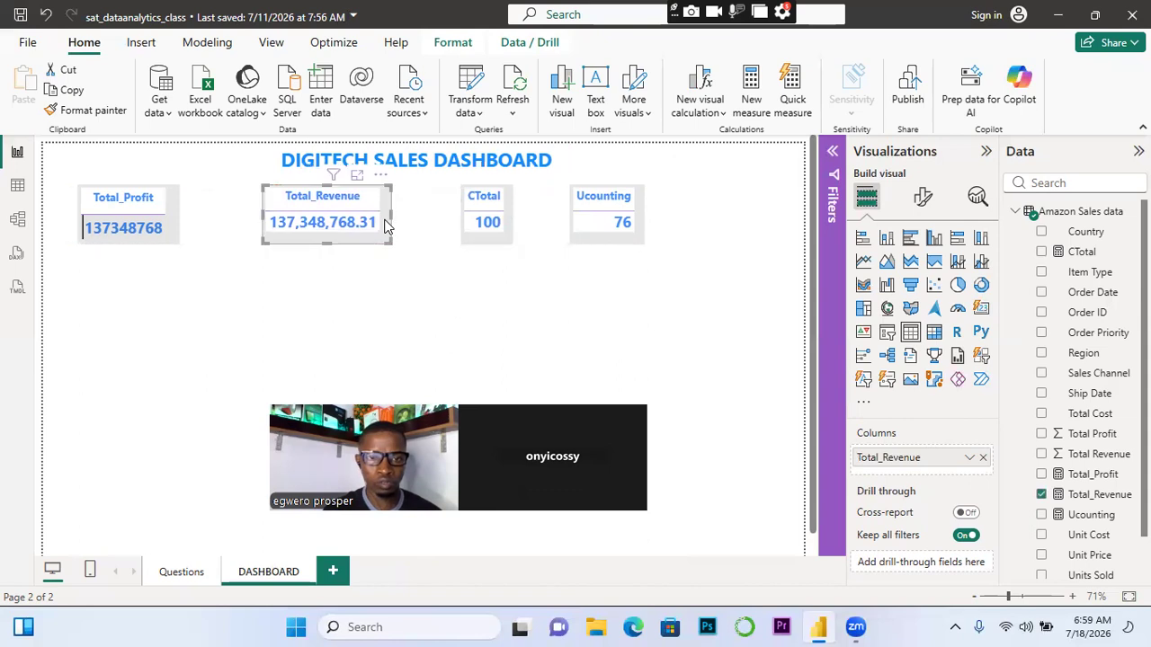
pyautogui.click(556, 330)
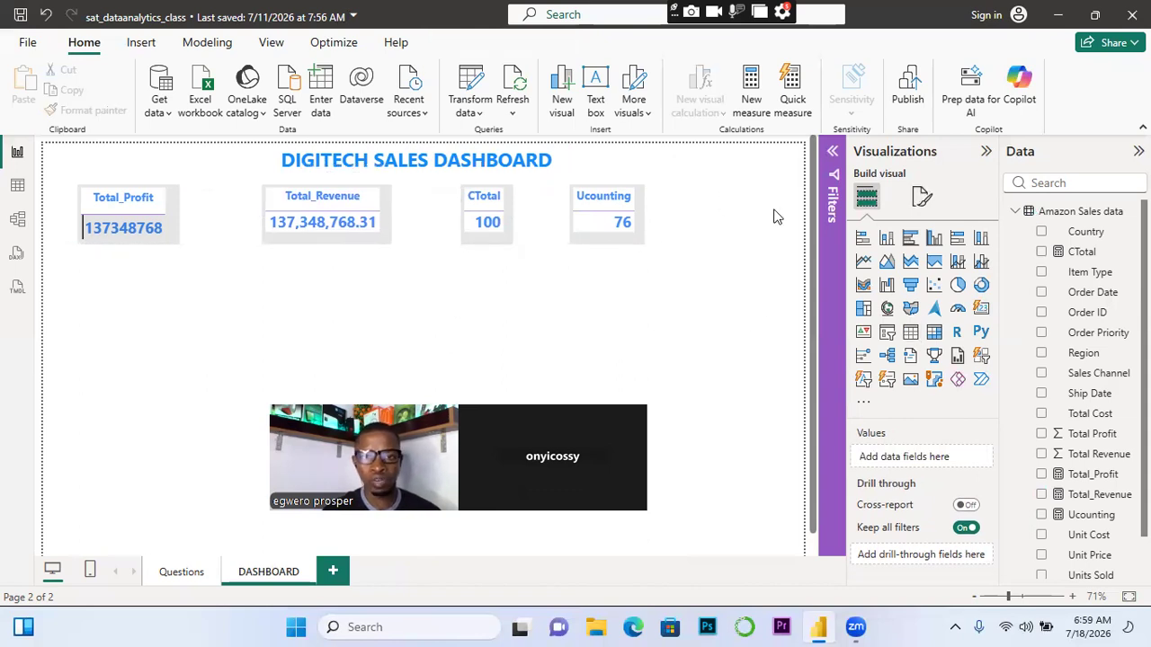
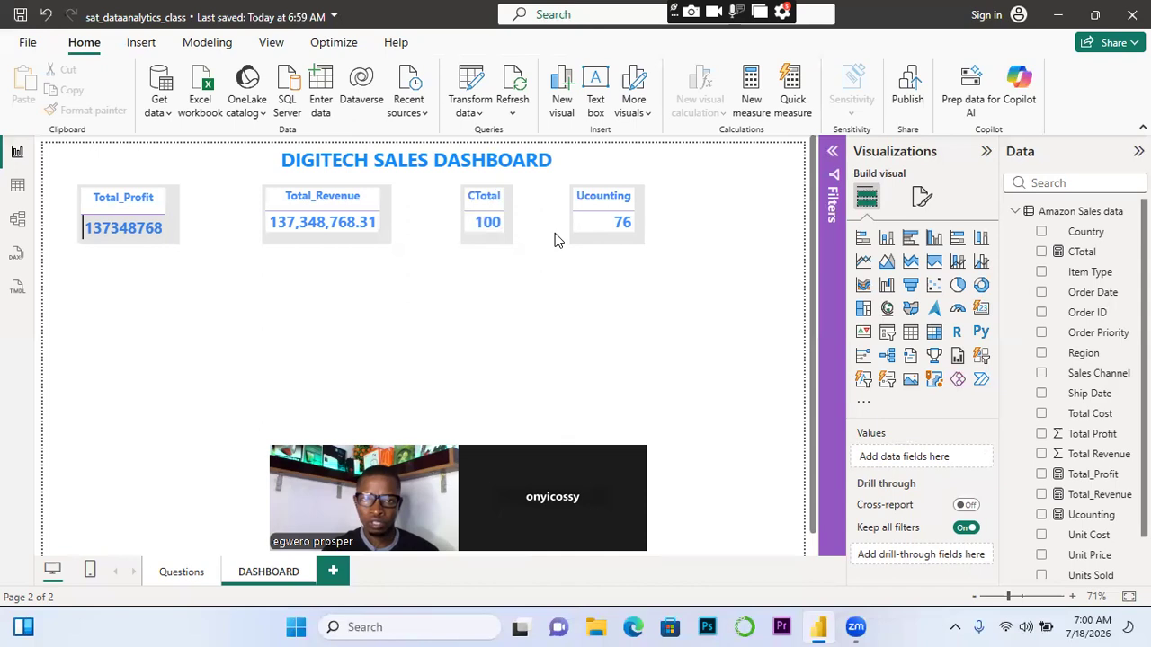
# Move the Total_Revenue, CTotal and Ucounting tables leftward into a compact row beside the Total_Profit table
pyautogui.click(483, 243)
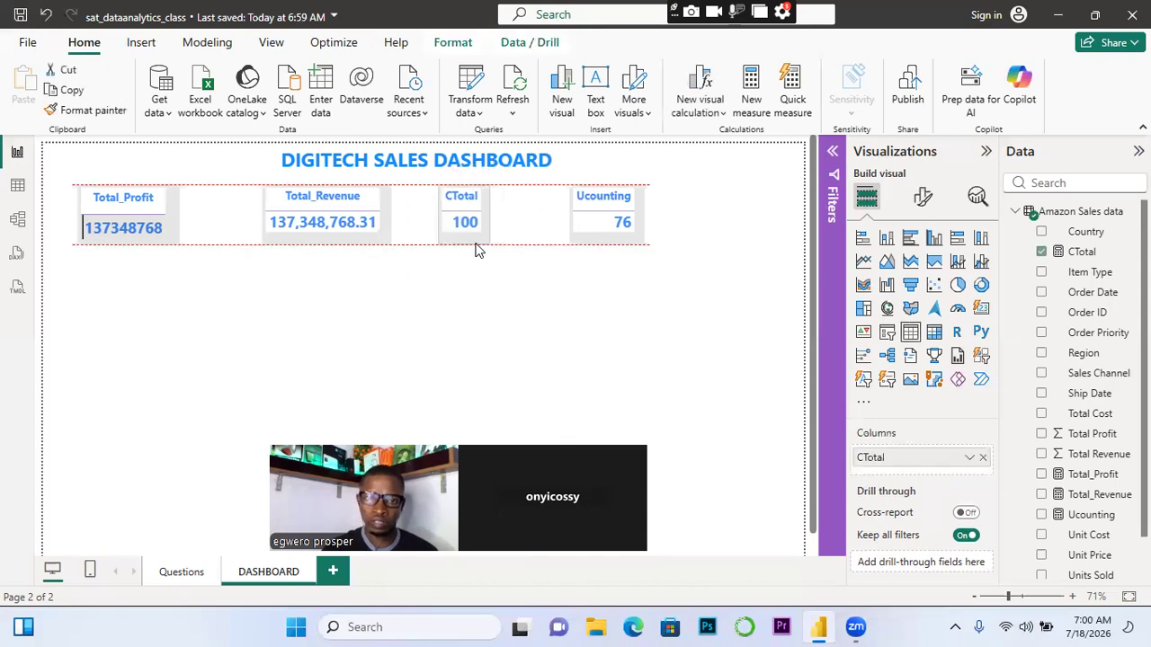
pyautogui.moveTo(469, 240); pyautogui.dragTo(455, 239)
pyautogui.moveTo(385, 243); pyautogui.dragTo(330, 244)
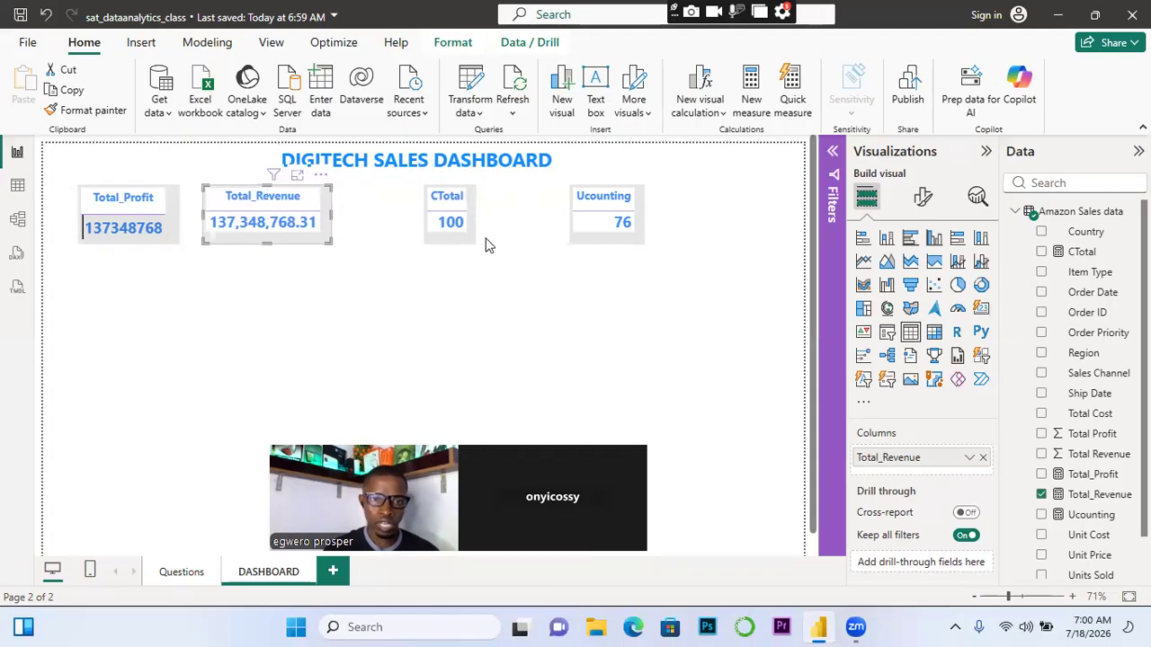
pyautogui.moveTo(474, 245); pyautogui.dragTo(405, 250)
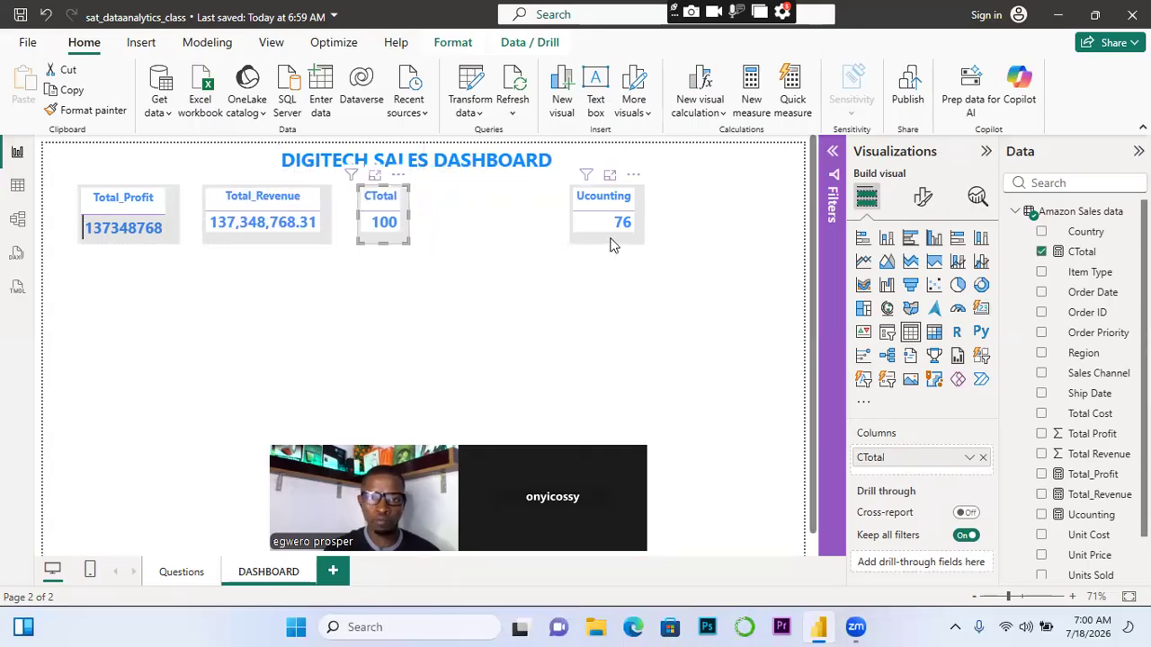
pyautogui.moveTo(614, 245); pyautogui.dragTo(482, 246)
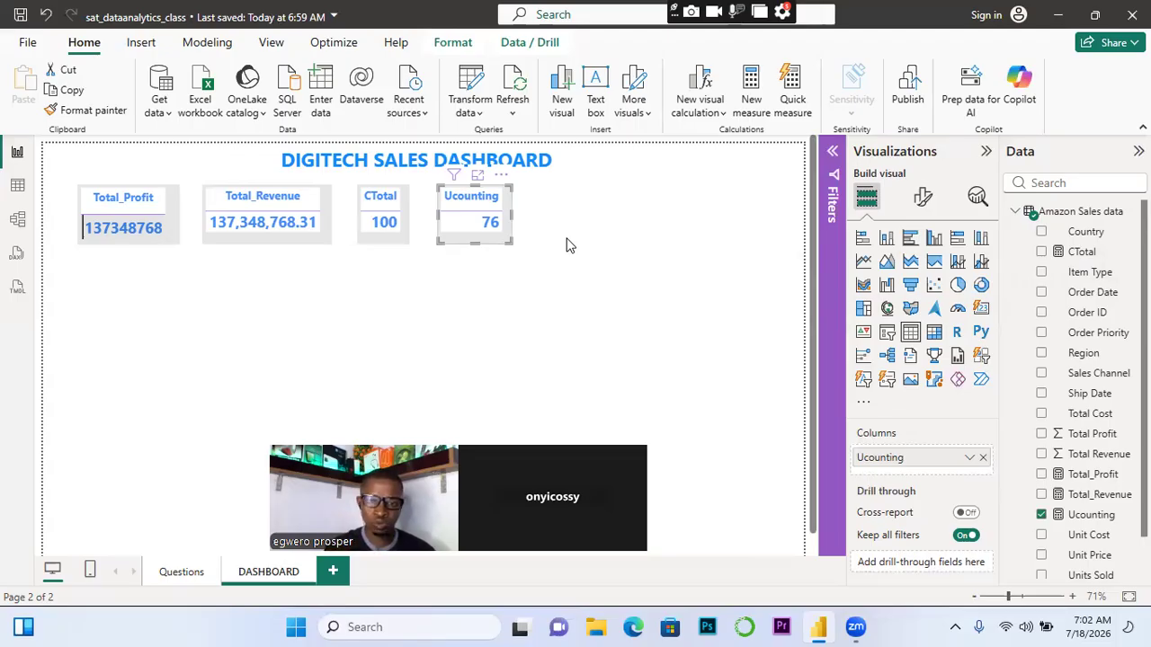
# Look through the Amazon Sales data table's columns, including revenue, cost and profit, and return to the dashboard report page
pyautogui.click(16, 189)
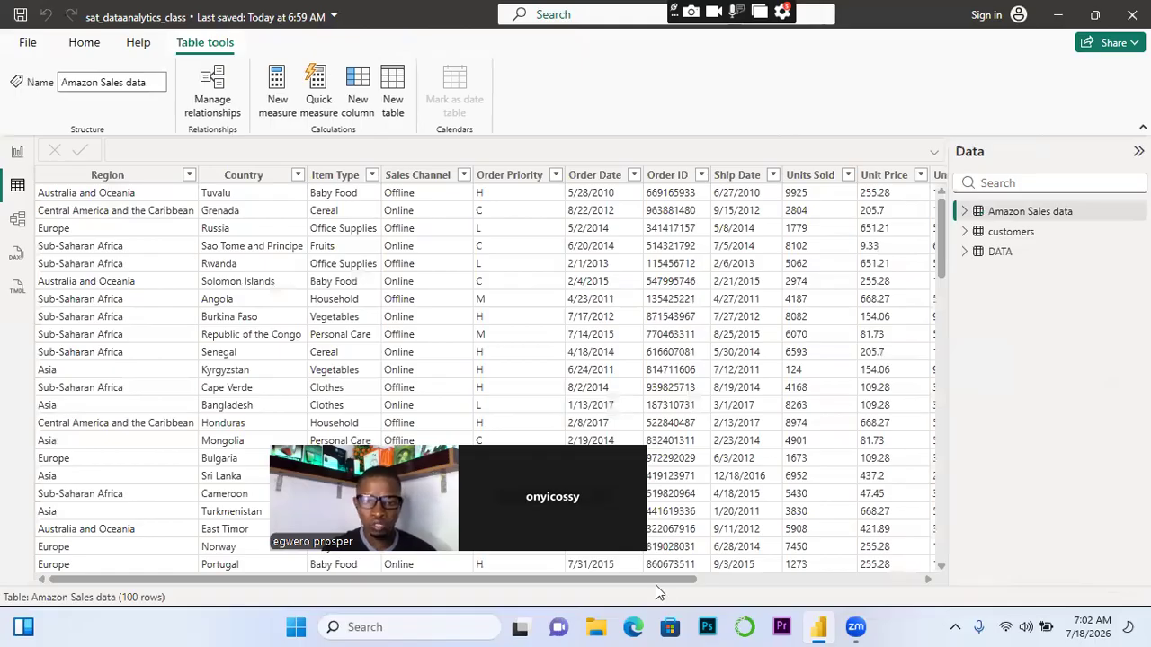
pyautogui.moveTo(658, 579); pyautogui.dragTo(945, 560)
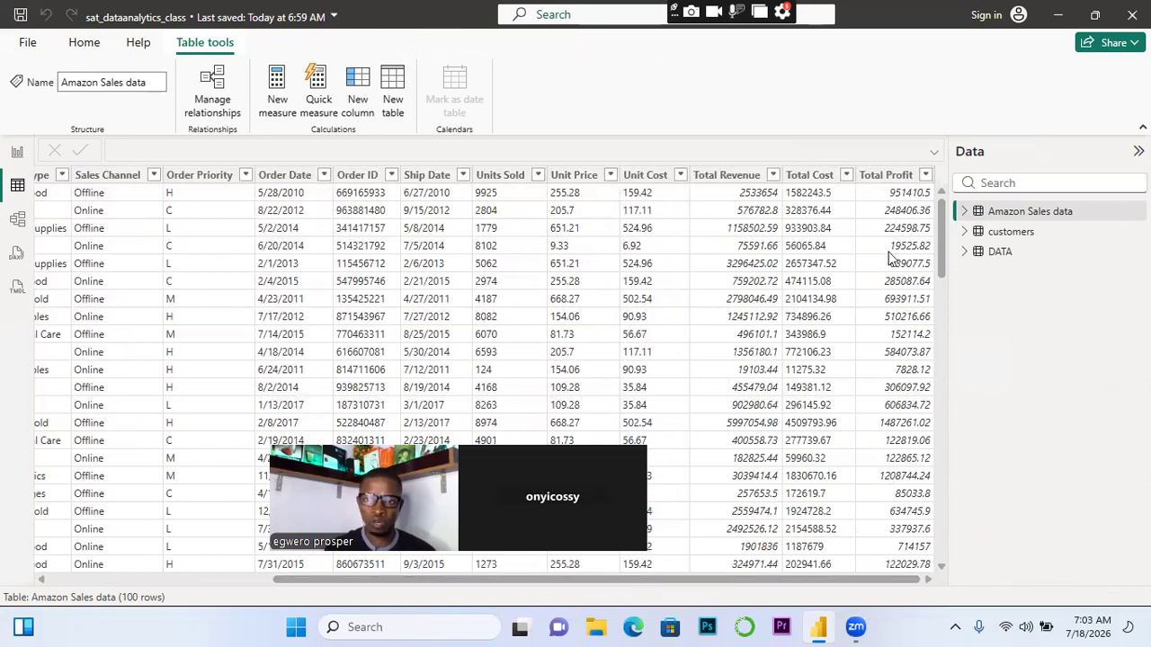
pyautogui.click(756, 180)
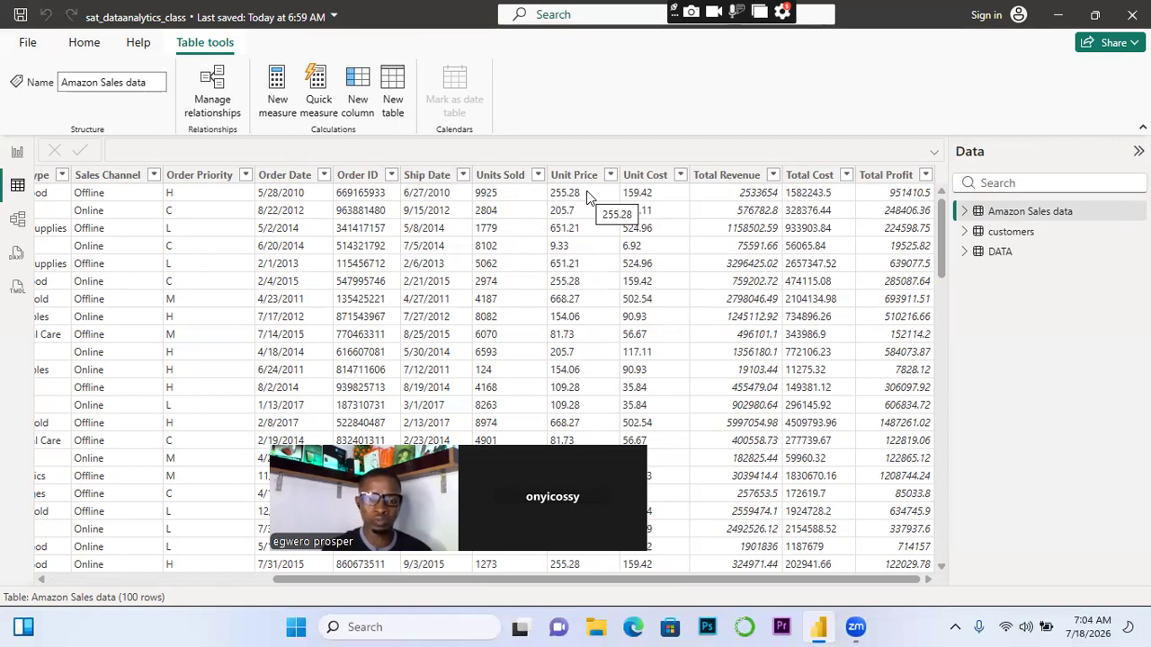
pyautogui.click(18, 155)
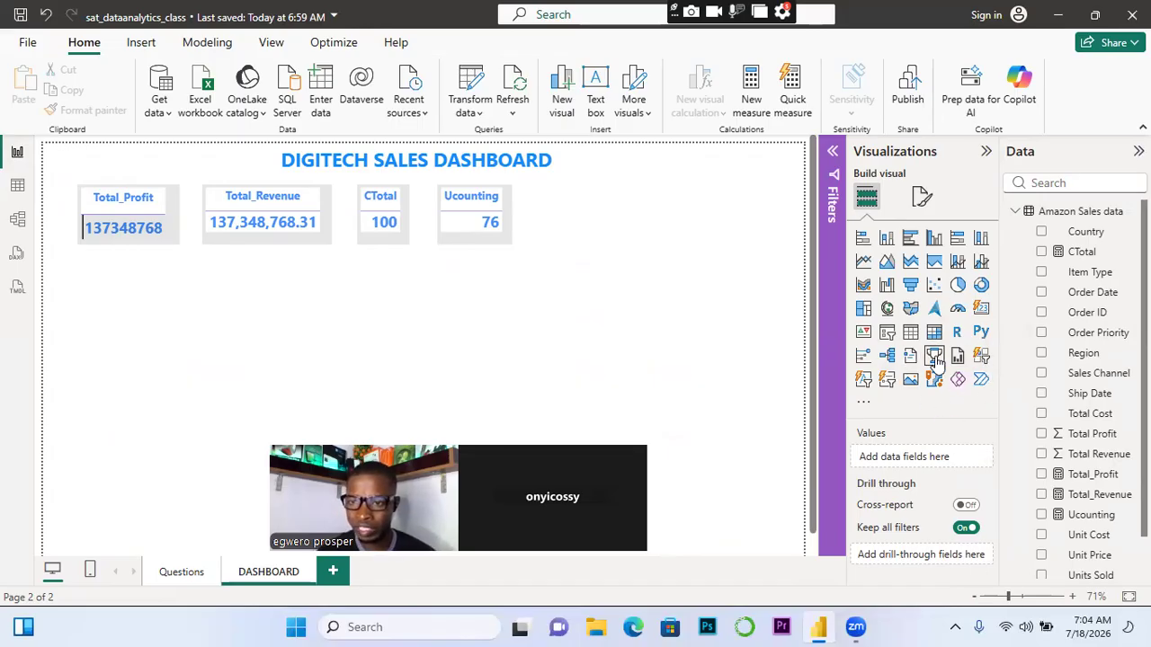
# Restore the default visuals in the Visualizations pane and collapse and reopen the pane to refresh its list
pyautogui.click(864, 407)
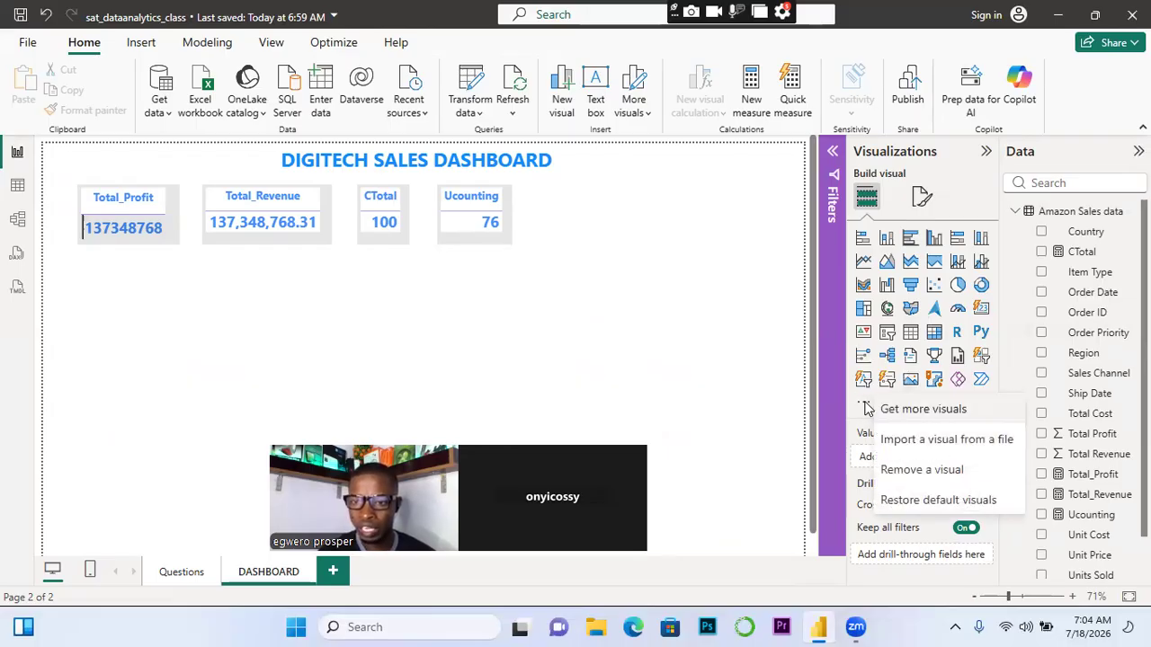
pyautogui.click(925, 504)
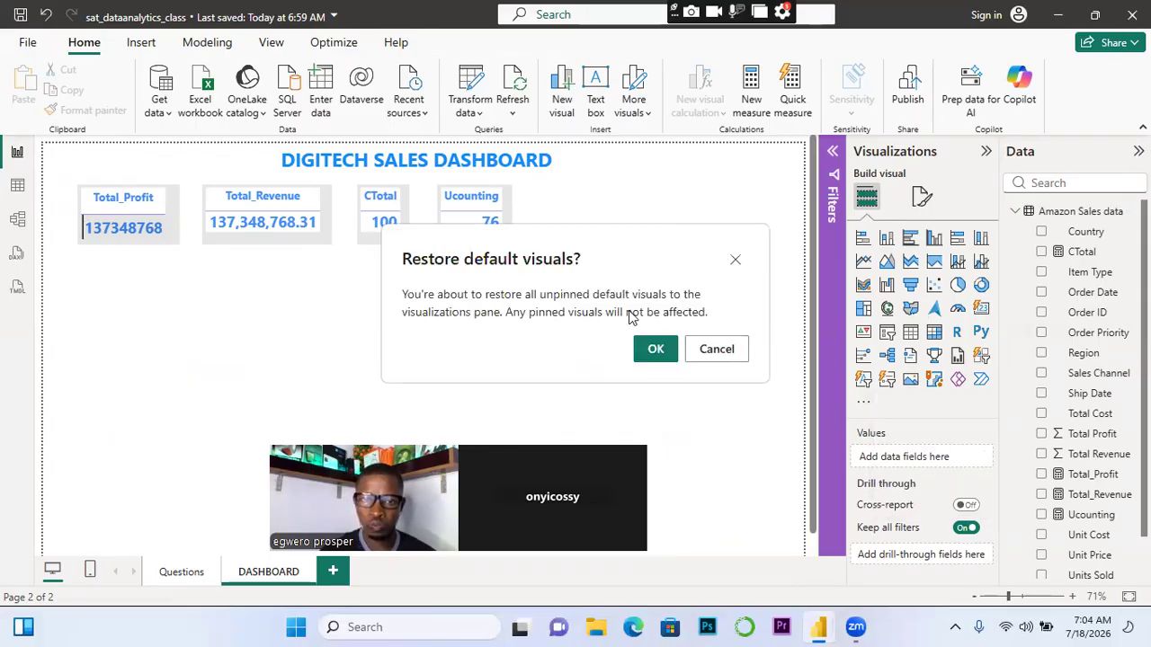
pyautogui.click(653, 350)
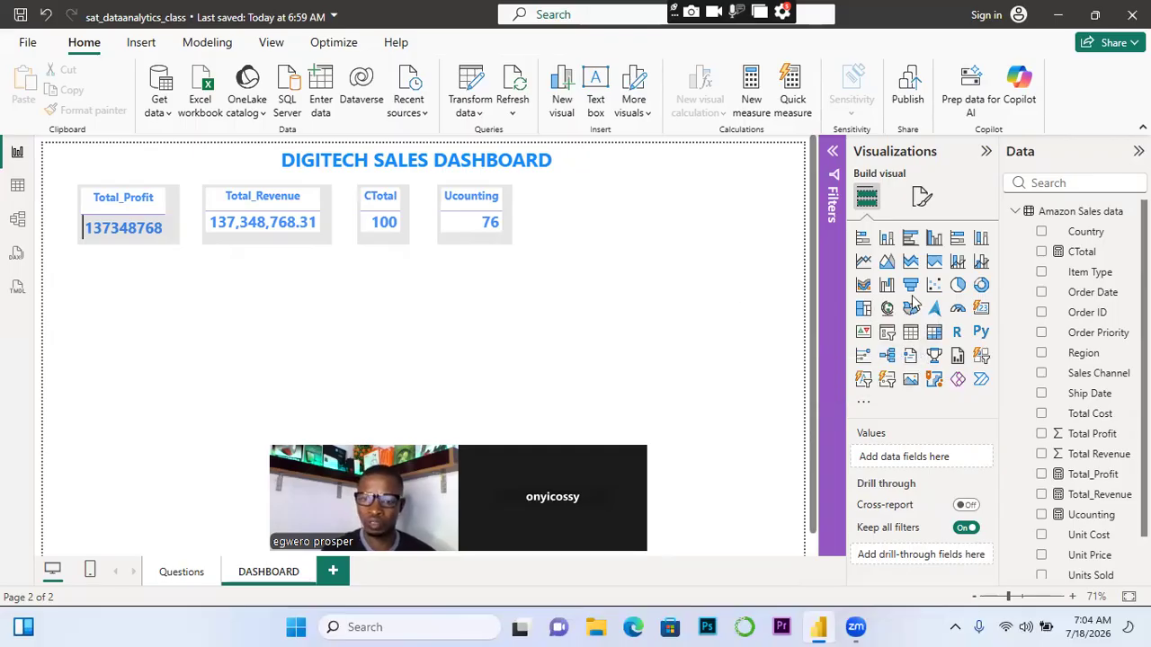
pyautogui.click(986, 155)
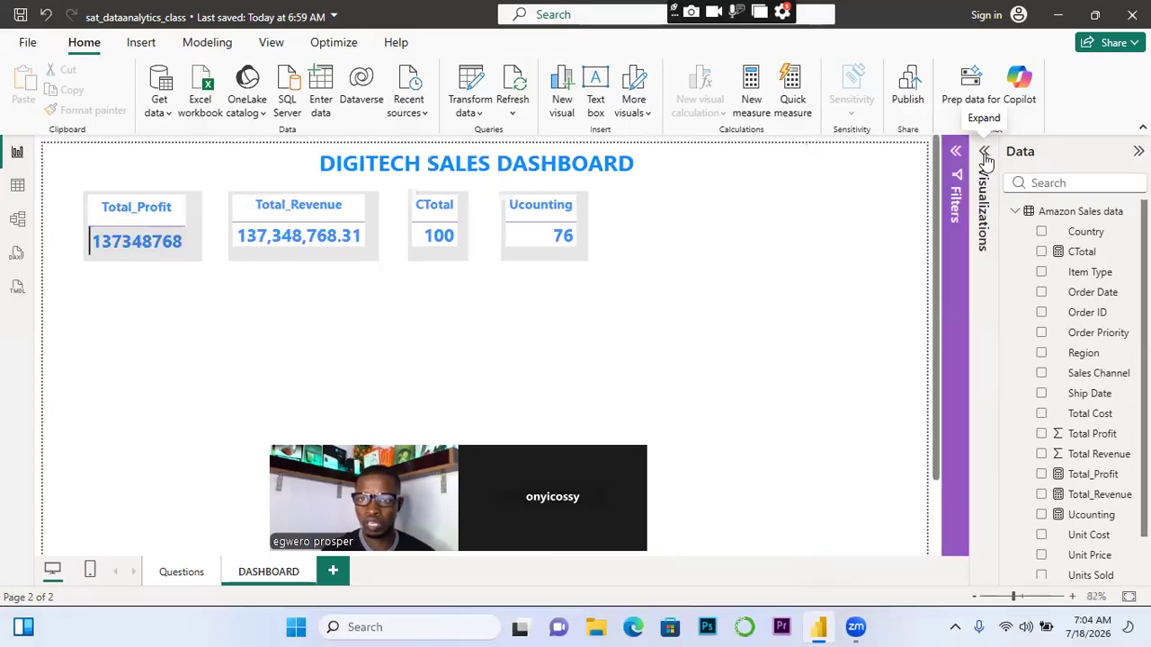
pyautogui.click(986, 153)
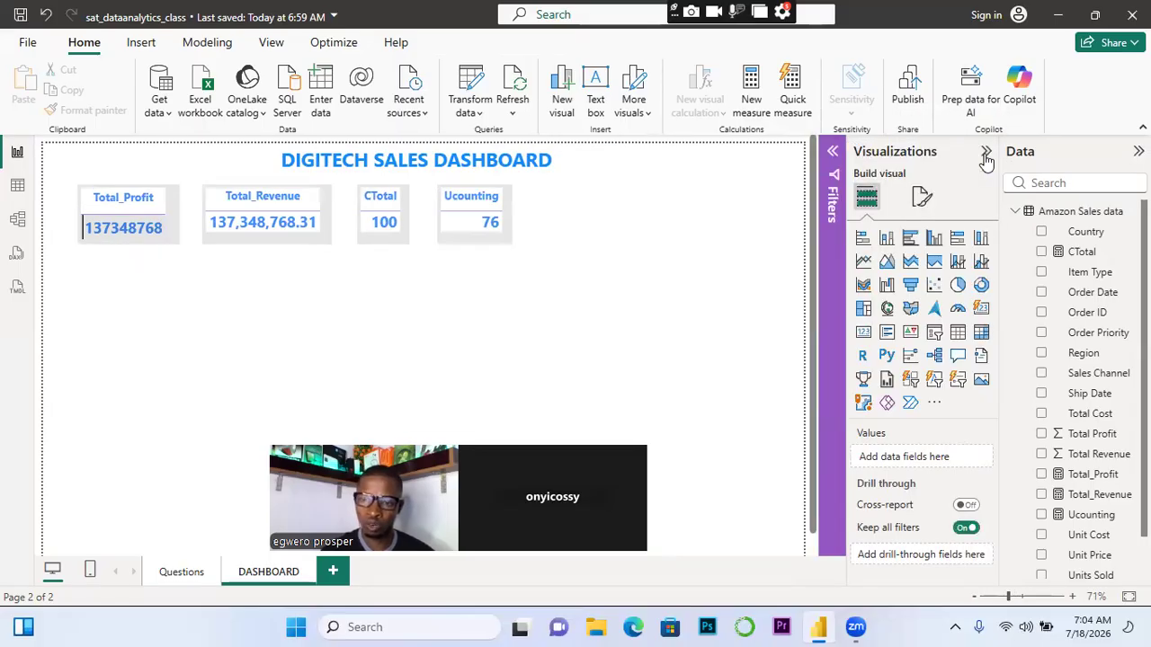
pyautogui.click(986, 155)
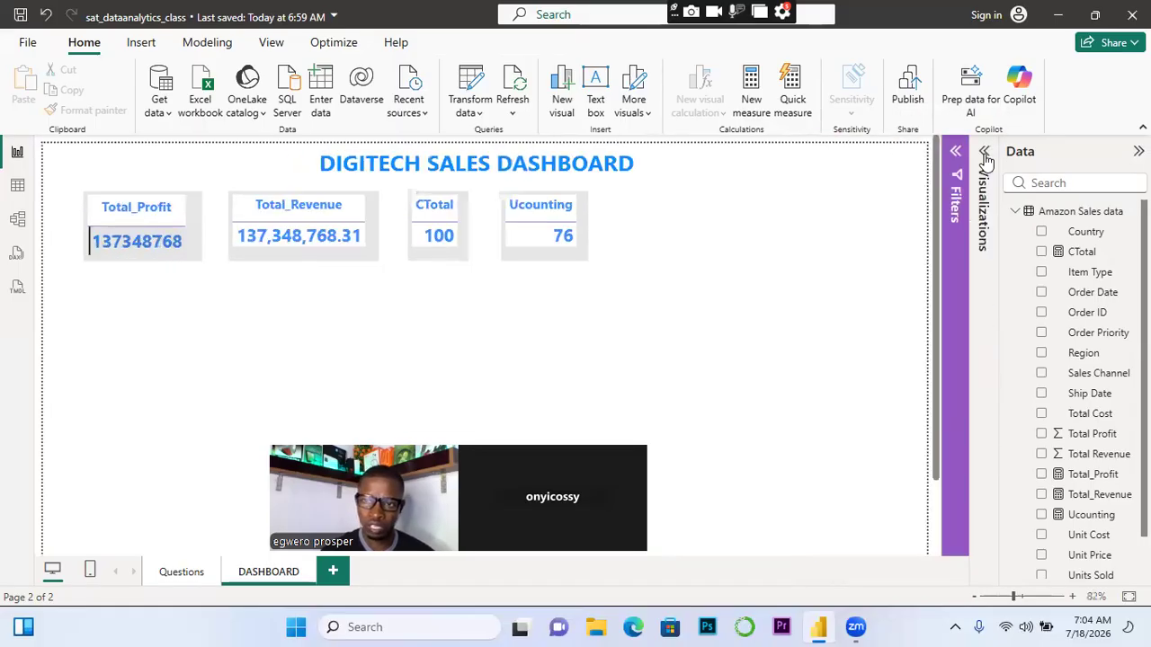
pyautogui.click(986, 155)
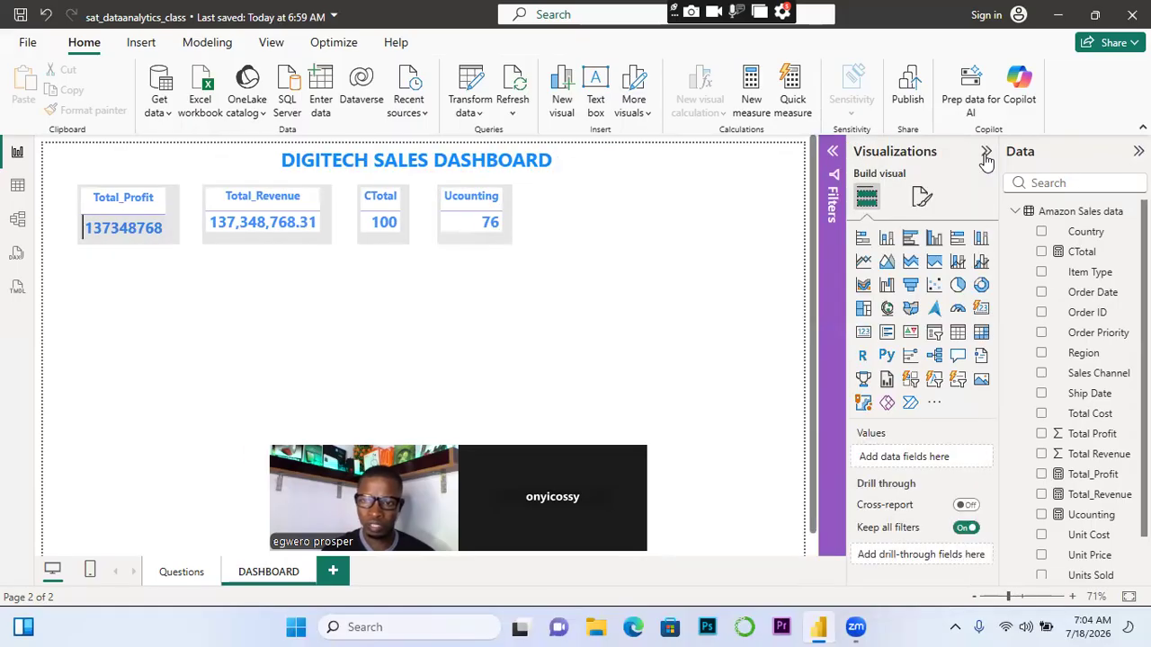
# Add a Q&A visual beside the Ucounting table, aligned with the row's upper edge, and enlarge it to show the suggested questions
pyautogui.click(955, 359)
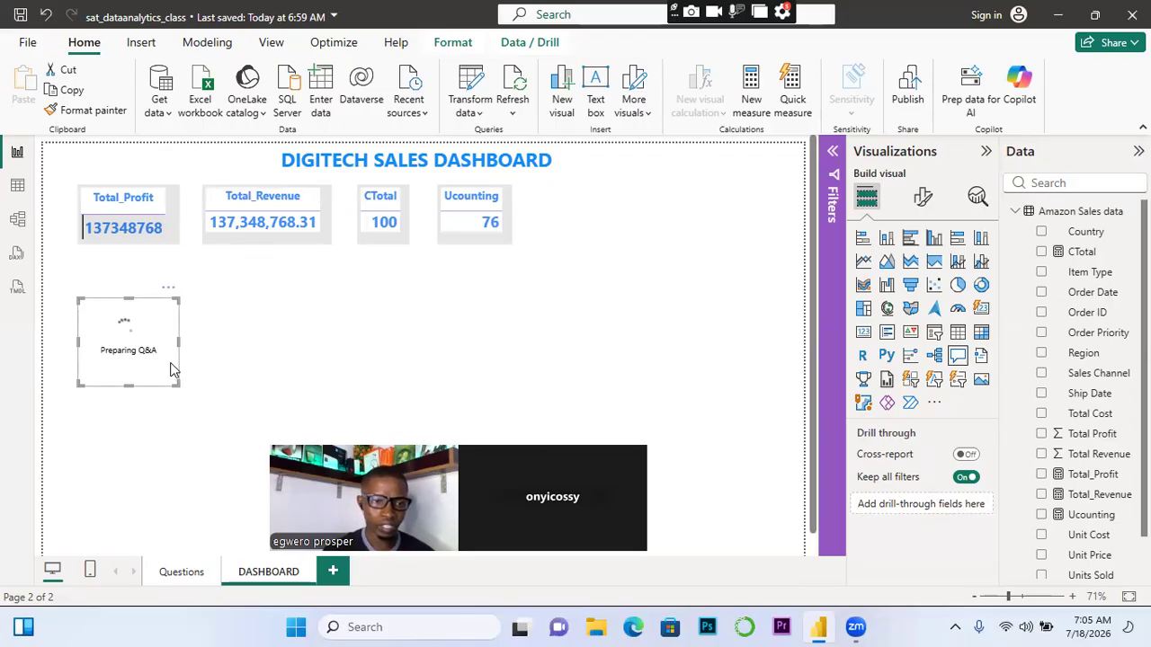
pyautogui.moveTo(172, 369); pyautogui.dragTo(644, 244)
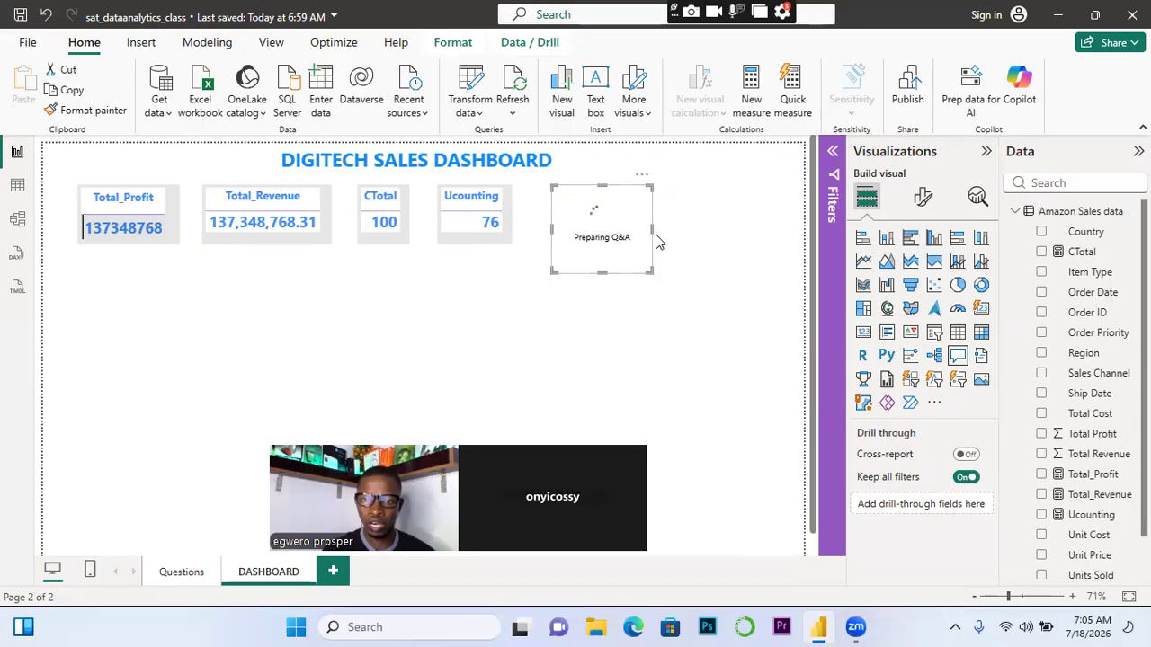
pyautogui.moveTo(656, 236); pyautogui.dragTo(740, 231)
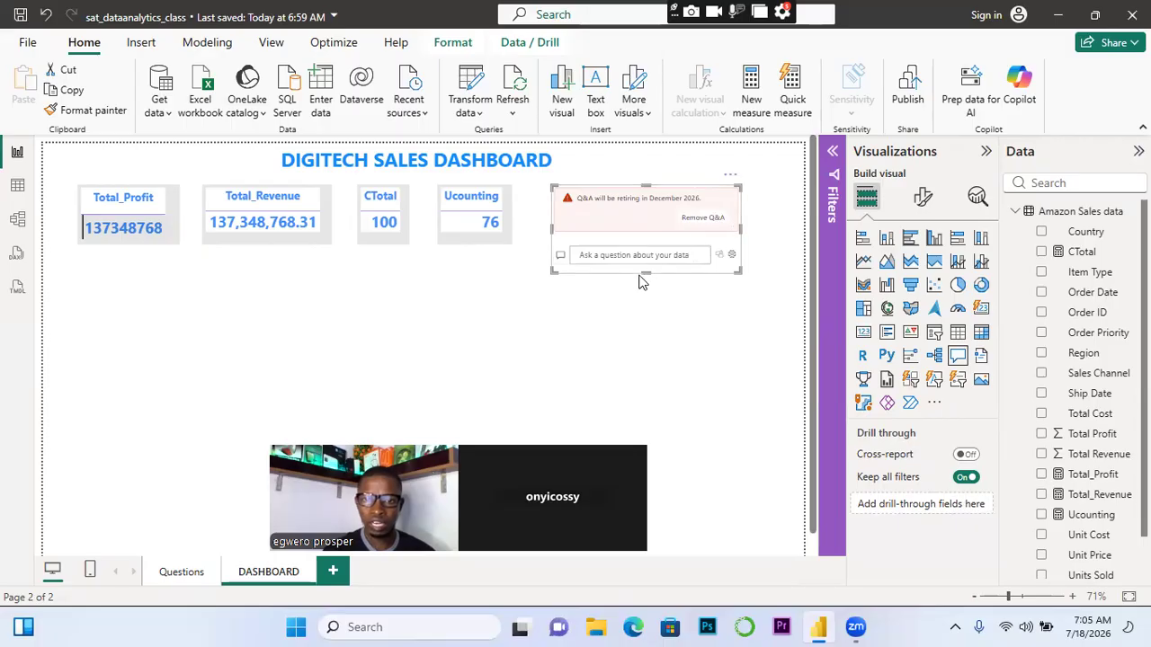
pyautogui.moveTo(646, 271); pyautogui.dragTo(657, 416)
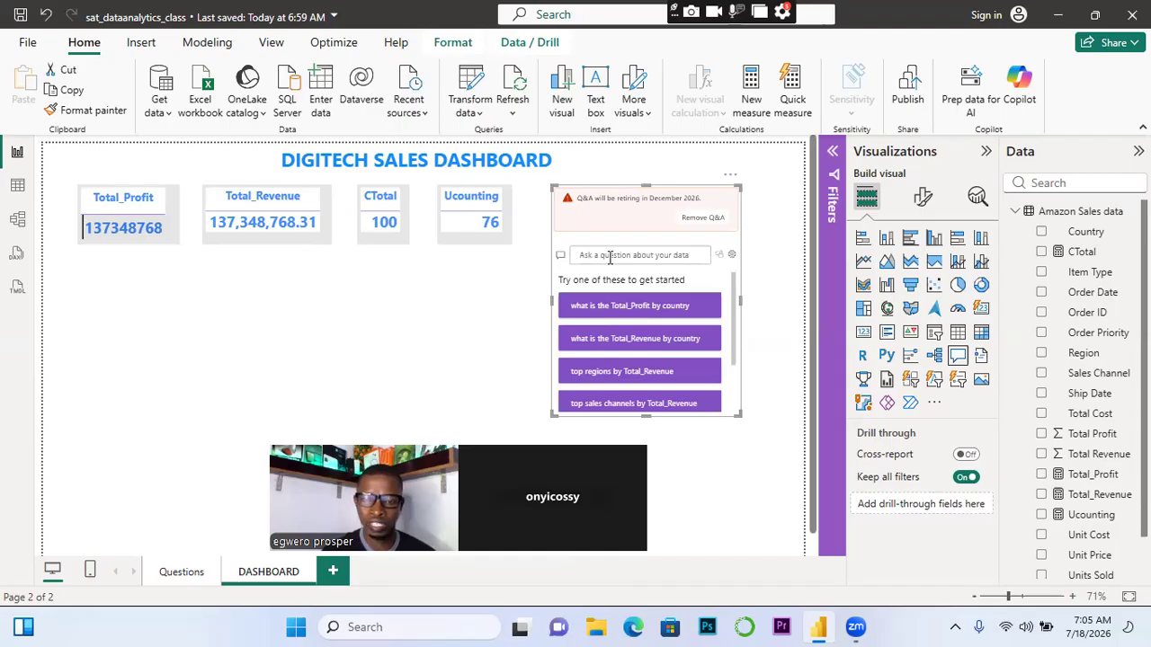
# Run the suggested question "what is the Total_Profit by country" in the Q&A visual and enlarge its frame around the bar chart
pyautogui.click(619, 316)
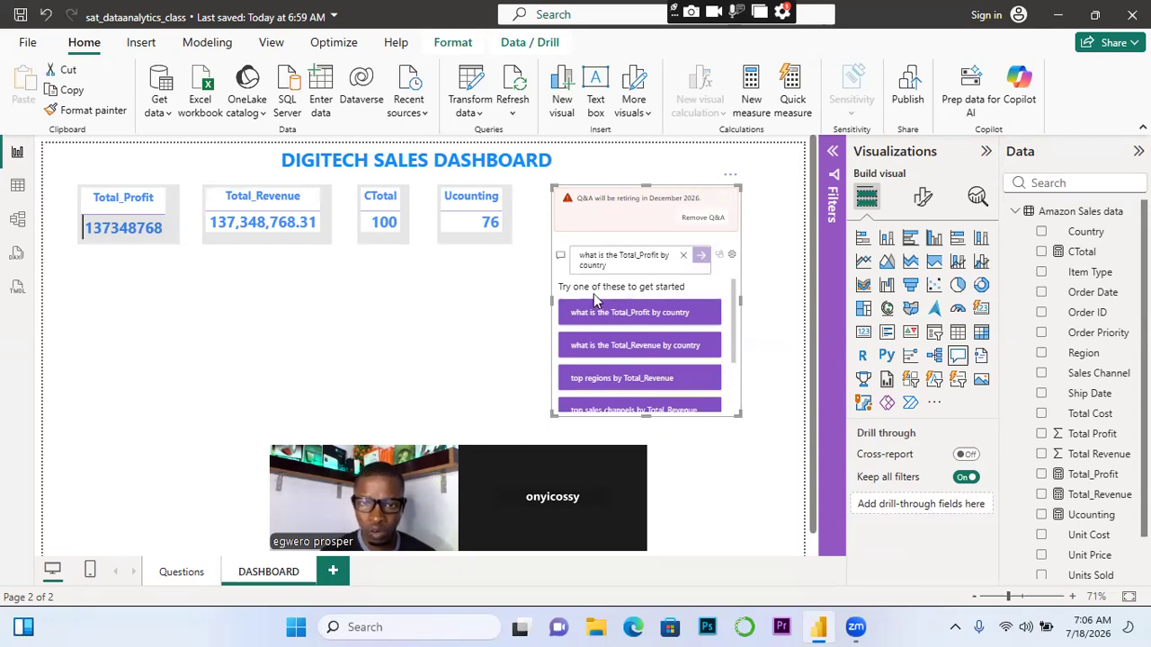
pyautogui.click(699, 258)
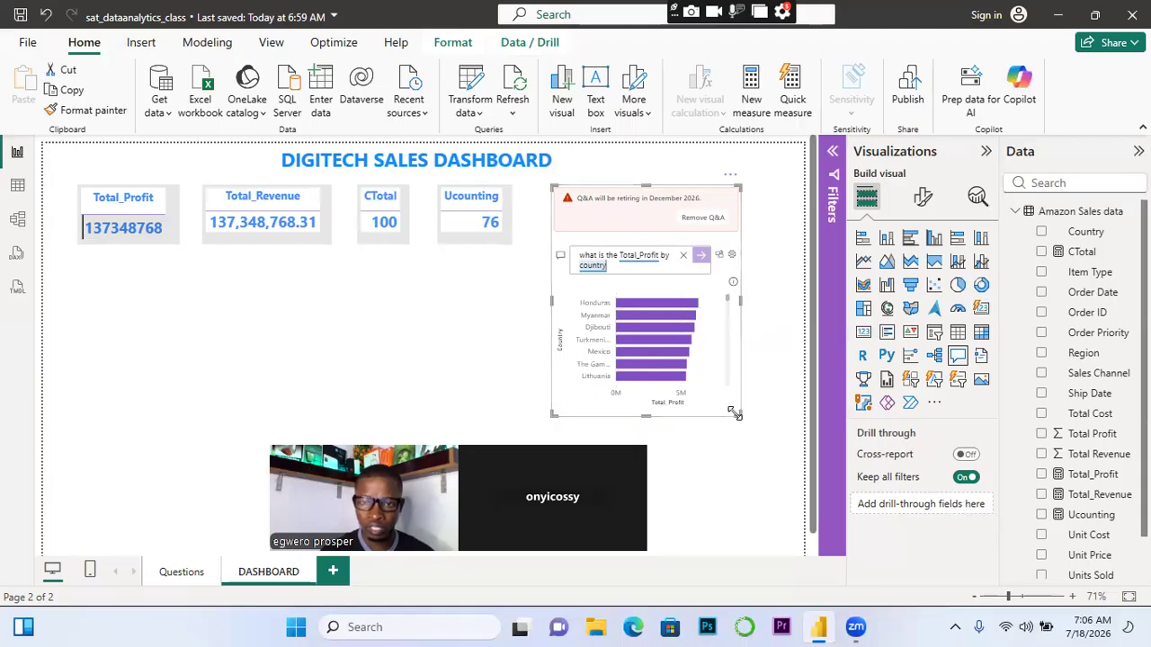
pyautogui.moveTo(736, 413); pyautogui.dragTo(812, 492)
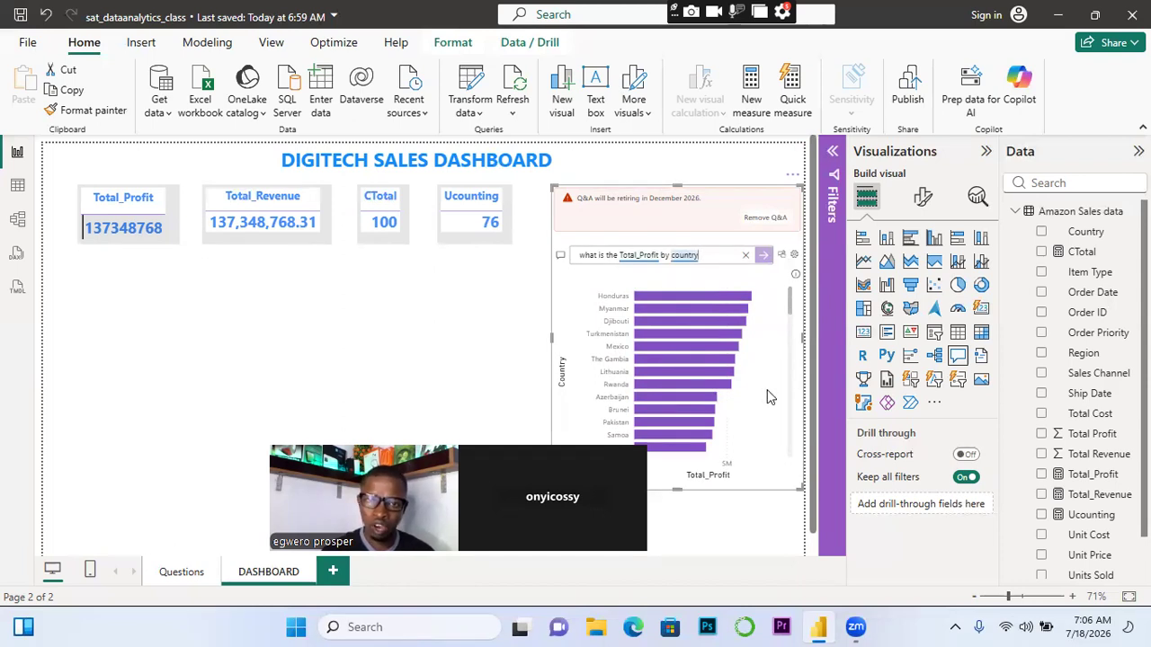
pyautogui.moveTo(552, 337); pyautogui.dragTo(342, 340)
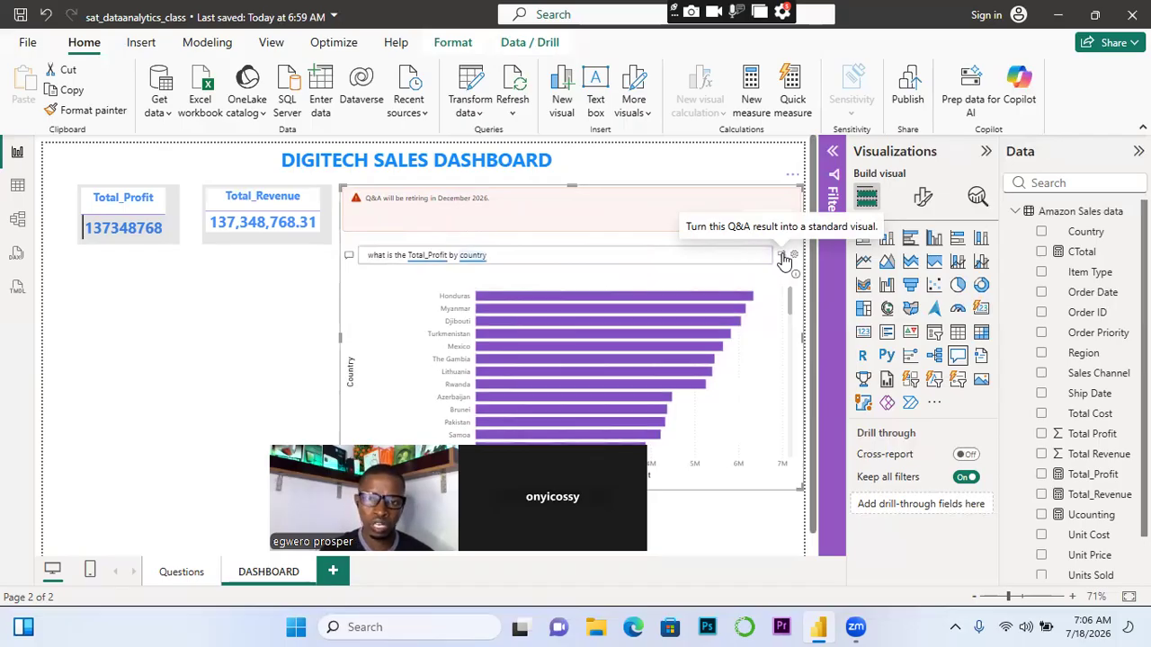
# Turn the Q&A result into a standard visual, place it below the row of measure tables and shrink its frame
pyautogui.click(783, 259)
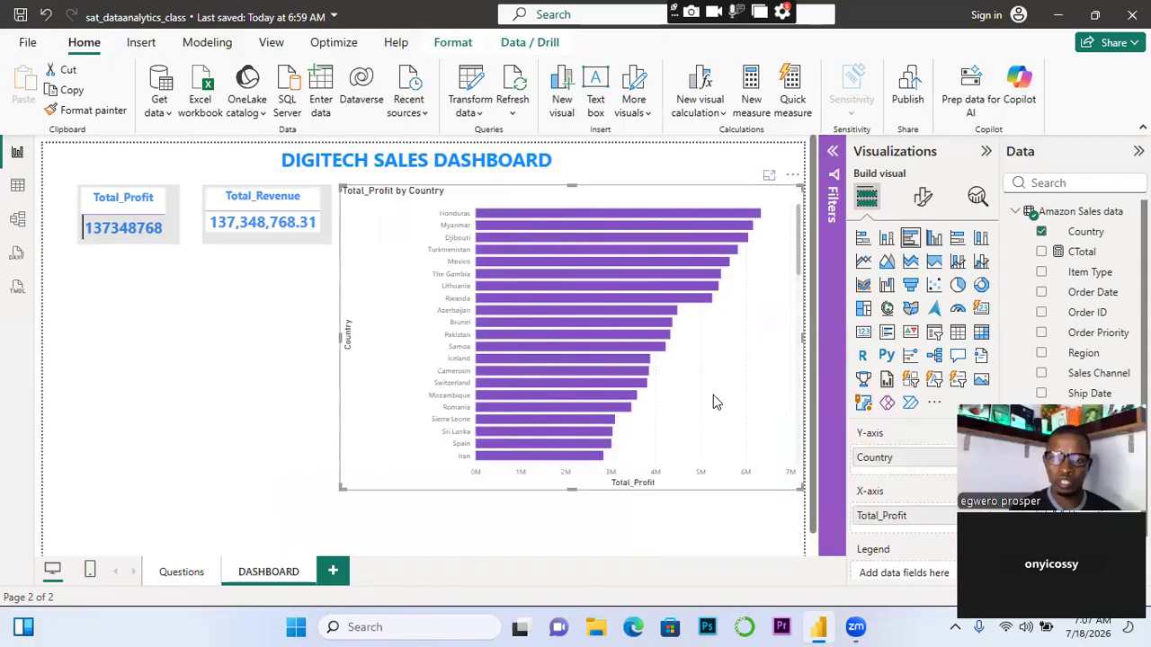
pyautogui.moveTo(713, 395); pyautogui.dragTo(470, 432)
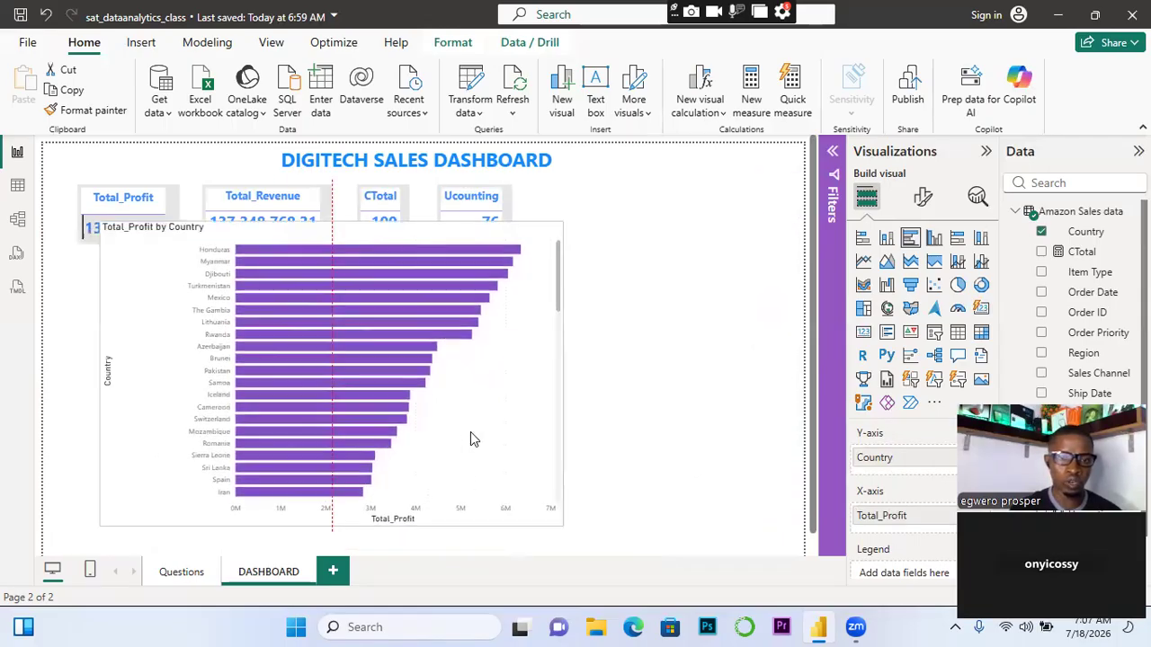
pyautogui.moveTo(561, 227); pyautogui.dragTo(421, 281)
pyautogui.moveTo(333, 335); pyautogui.dragTo(314, 312)
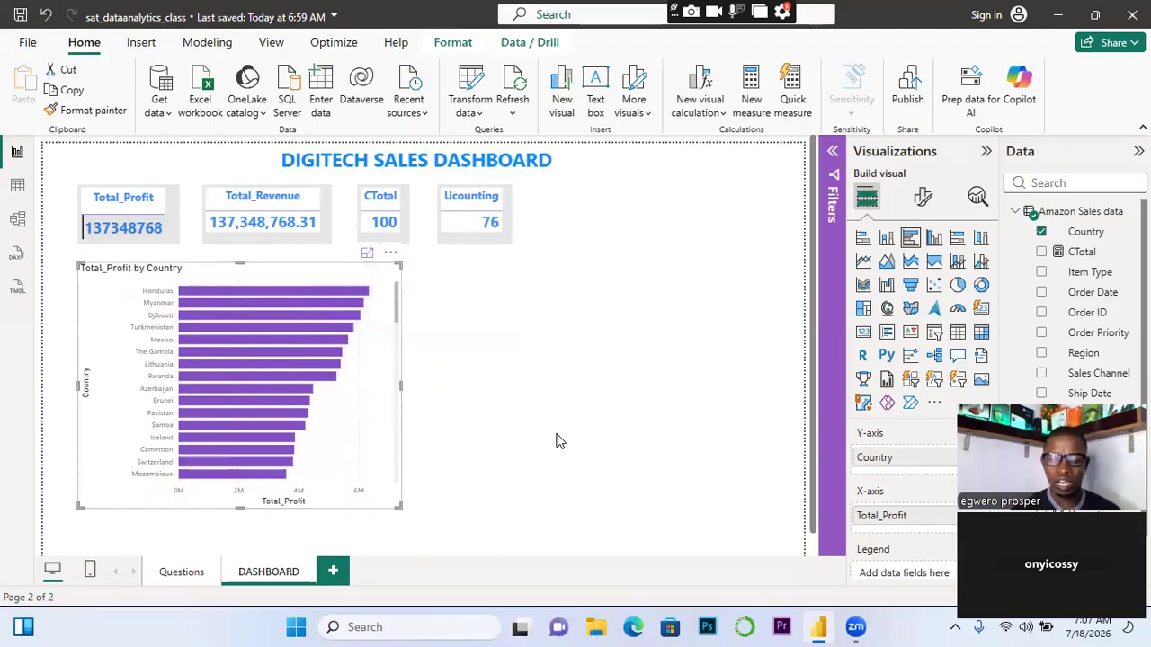
pyautogui.click(413, 521)
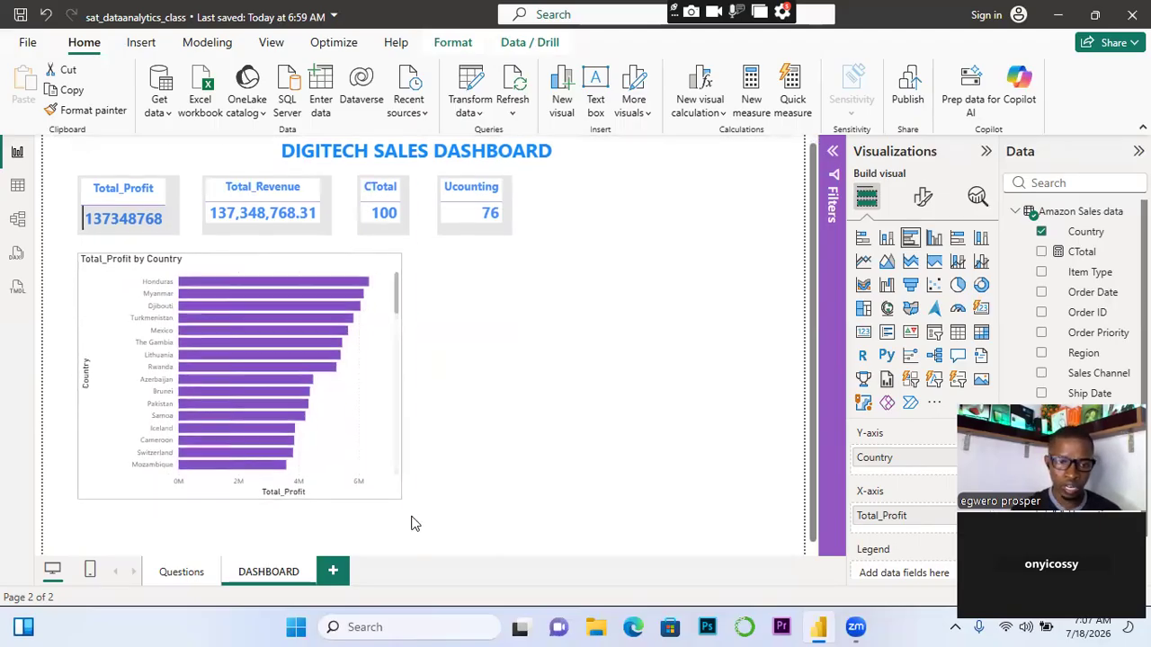
pyautogui.moveTo(402, 510); pyautogui.dragTo(304, 537)
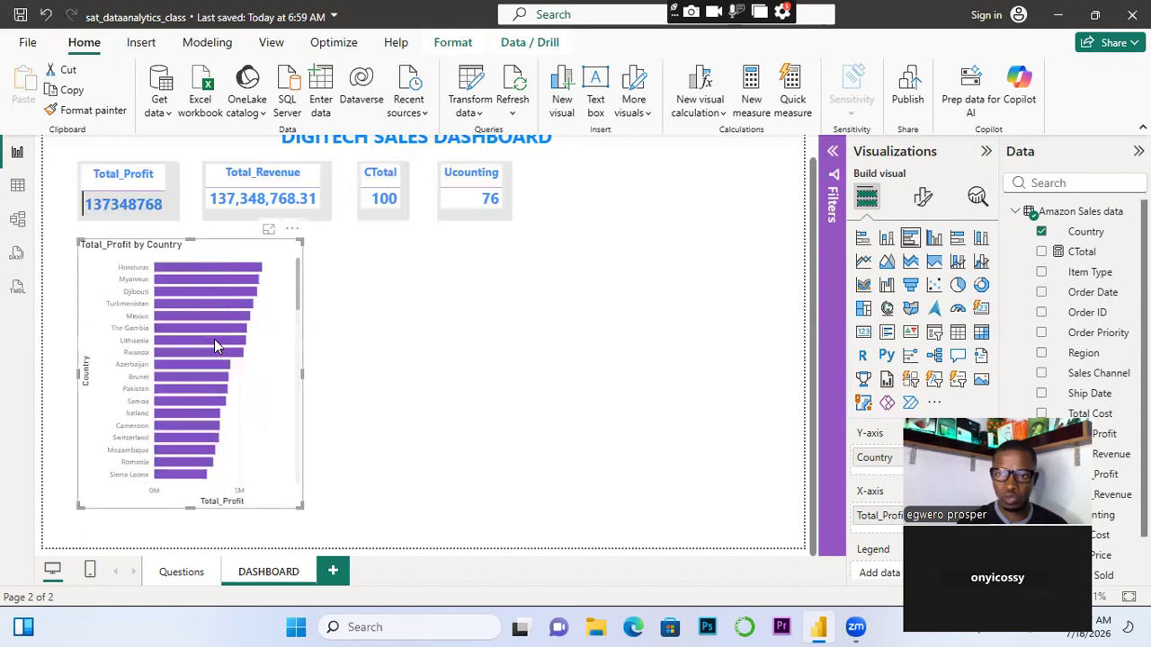
# Change the Total_Profit by Country visual to a clustered column chart and widen it slightly past the Ucounting table's outer edge
pyautogui.click(936, 239)
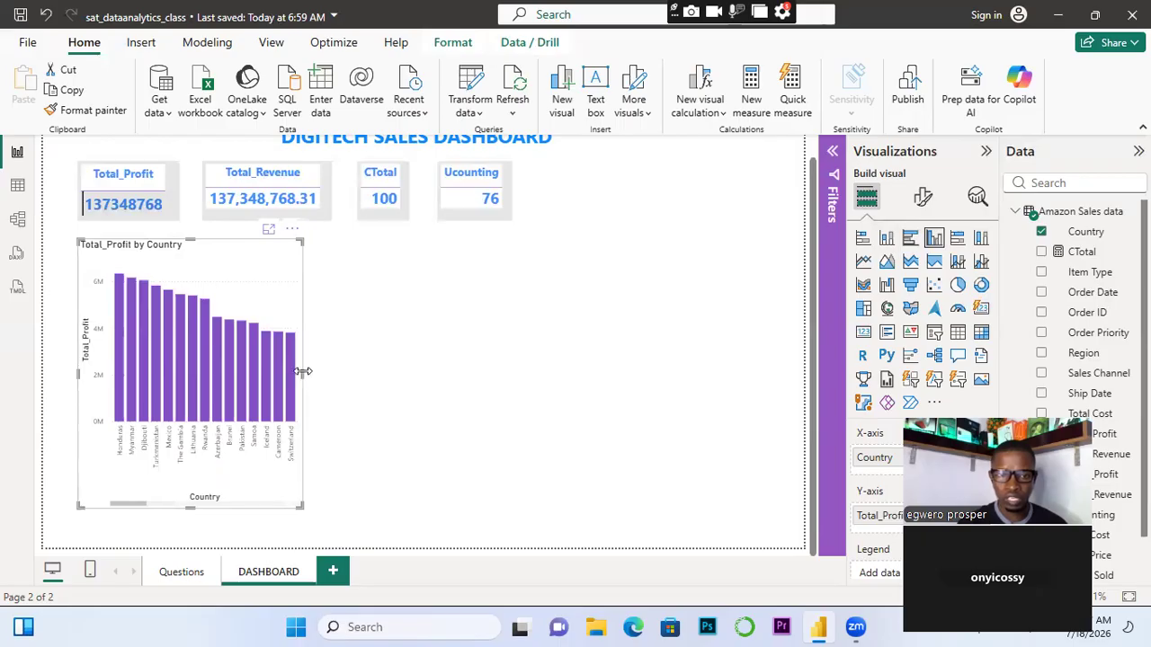
pyautogui.moveTo(304, 371); pyautogui.dragTo(531, 364)
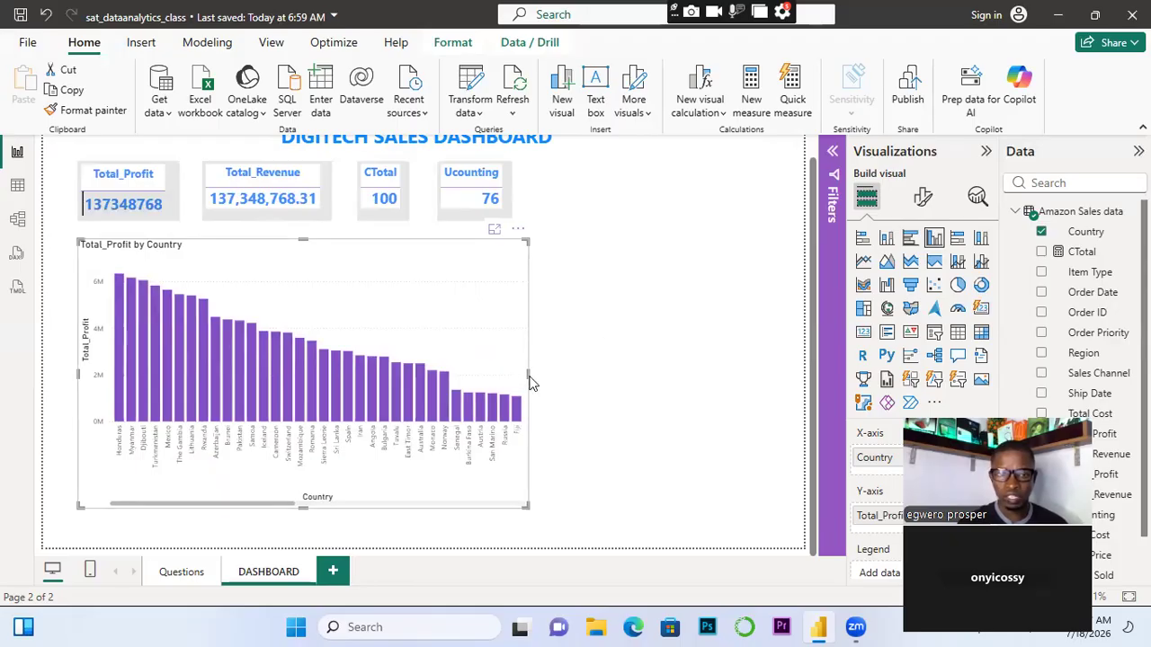
pyautogui.click(615, 376)
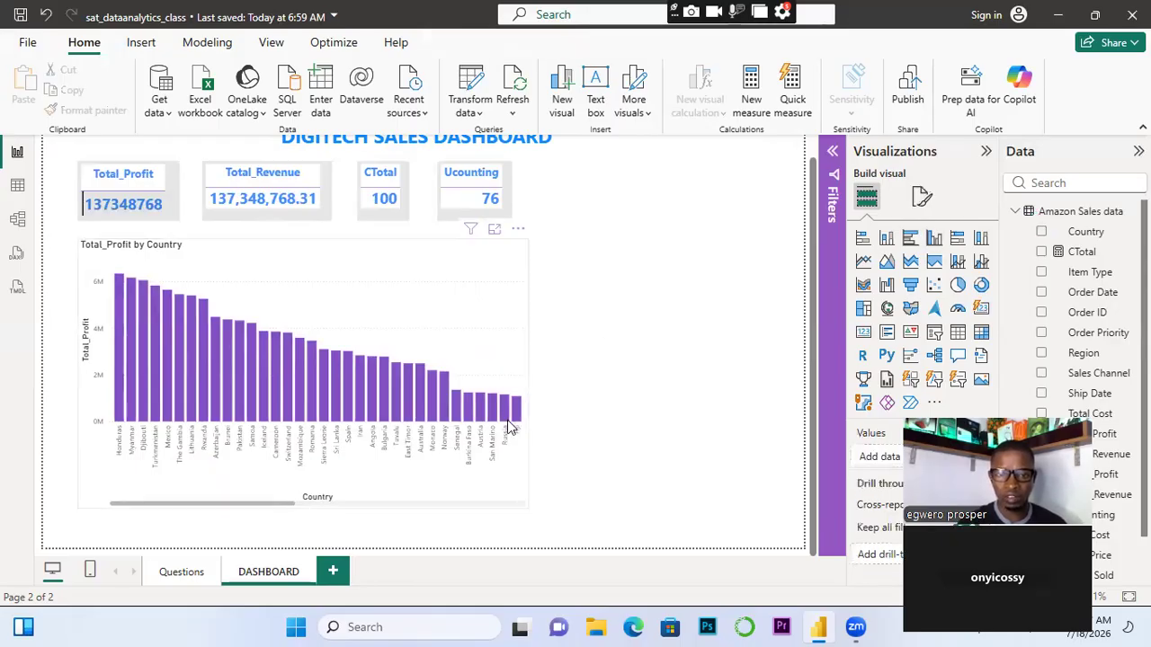
pyautogui.click(518, 488)
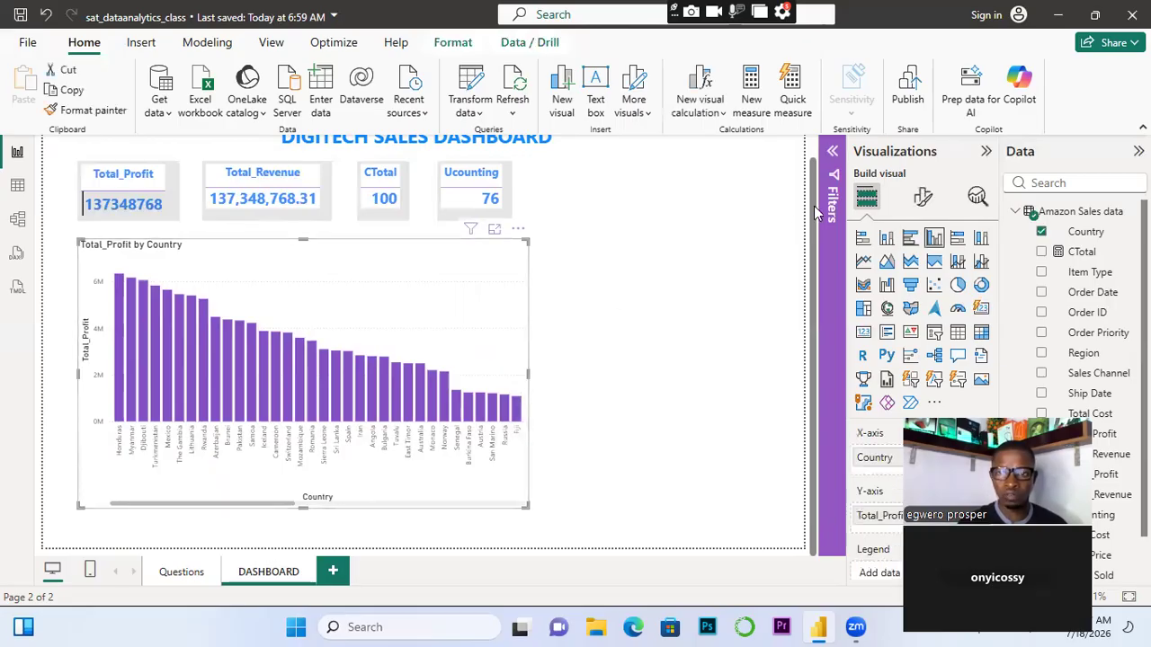
# Try the visual as pie, funnel, area, line, clustered column and stacked bar charts, and settle on a stacked column chart
pyautogui.click(959, 286)
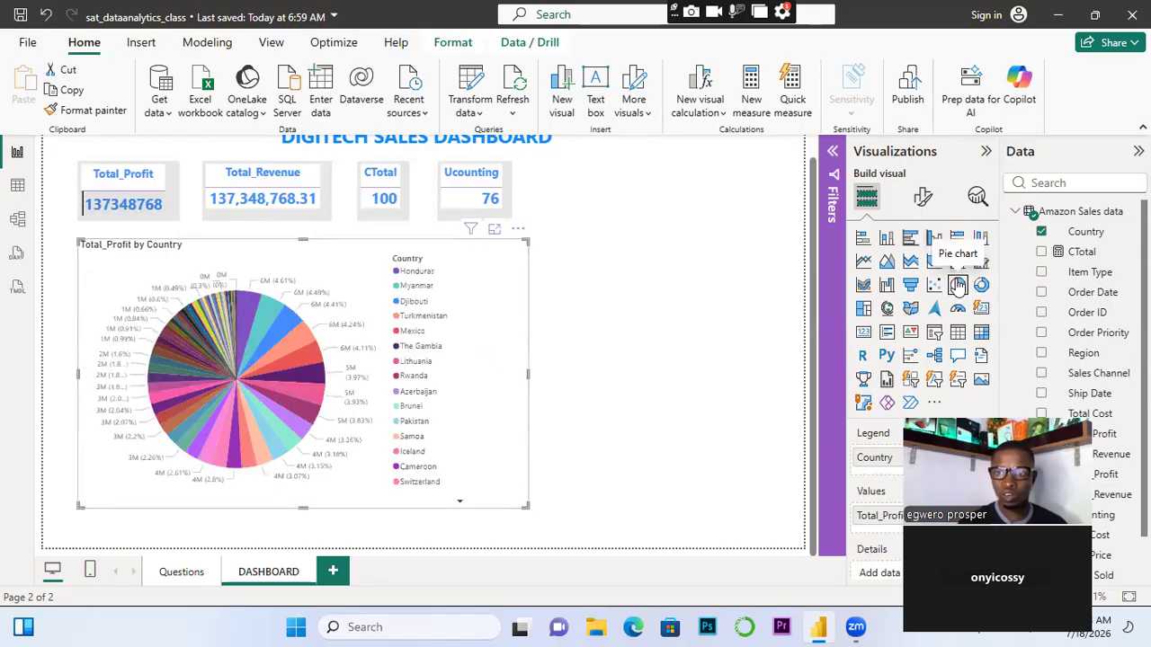
pyautogui.click(910, 286)
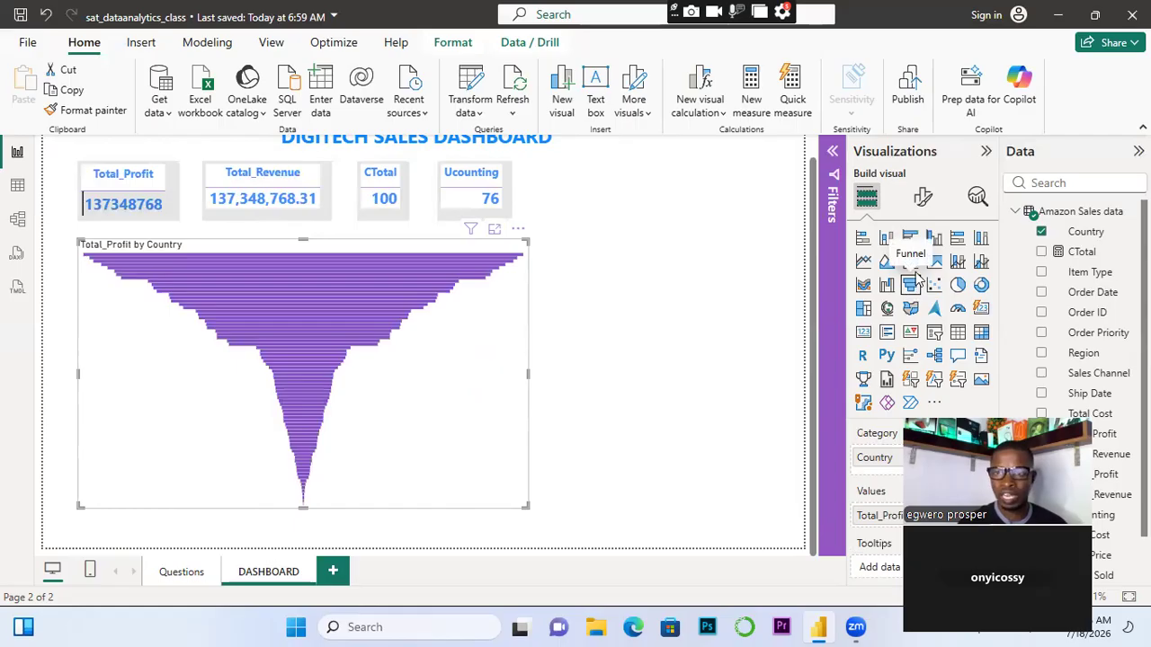
pyautogui.click(887, 262)
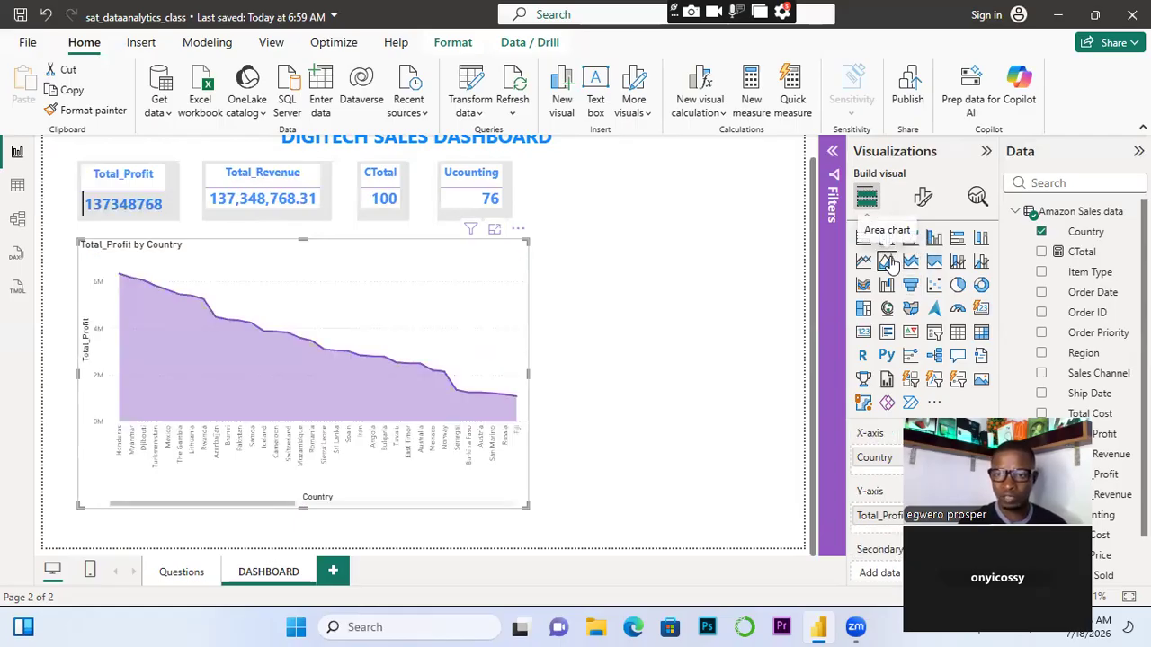
pyautogui.click(865, 262)
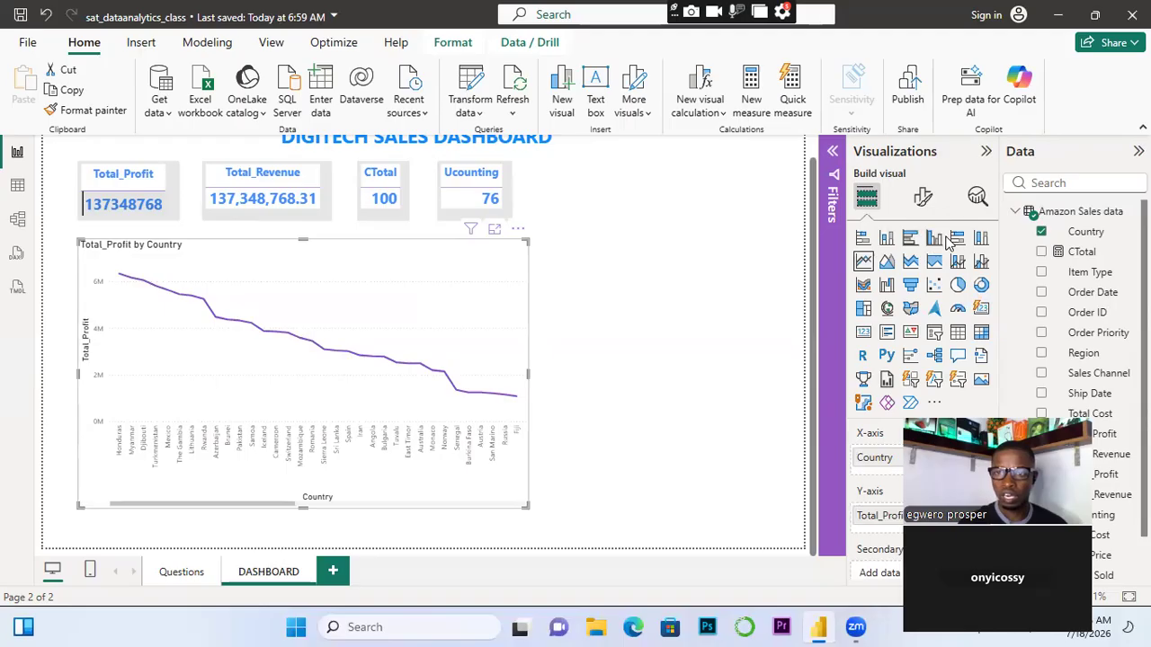
pyautogui.click(933, 238)
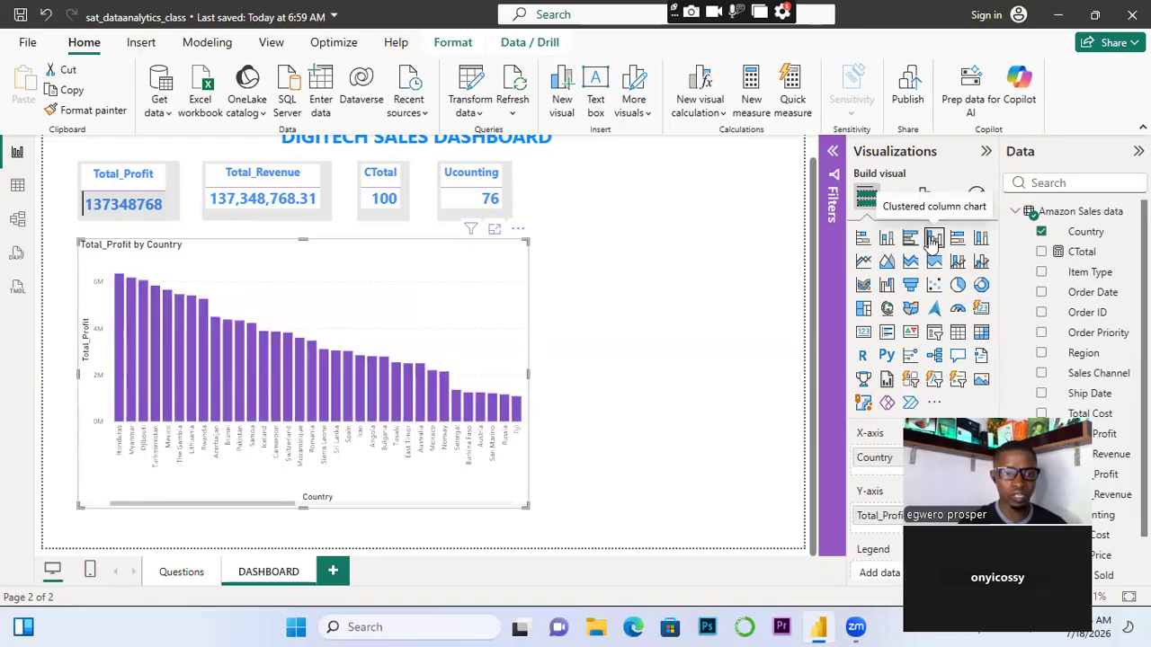
pyautogui.click(864, 240)
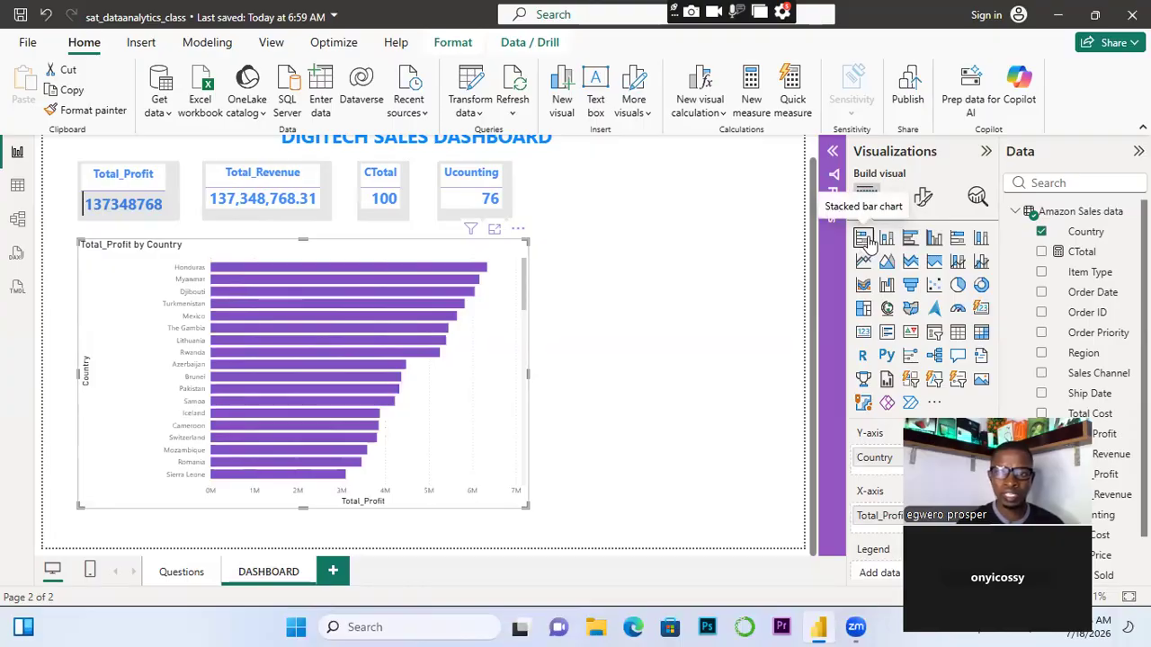
pyautogui.click(886, 238)
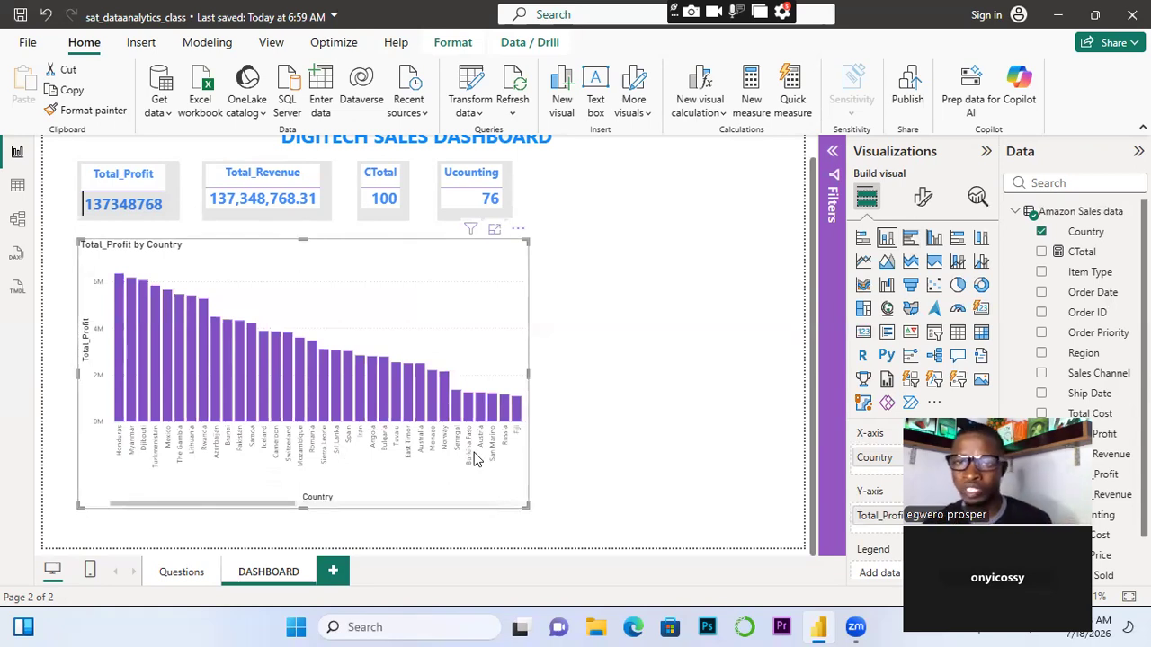
# Format the column chart's X-axis values in Segoe UI Bold, size 14, with the blue theme color
pyautogui.click(924, 201)
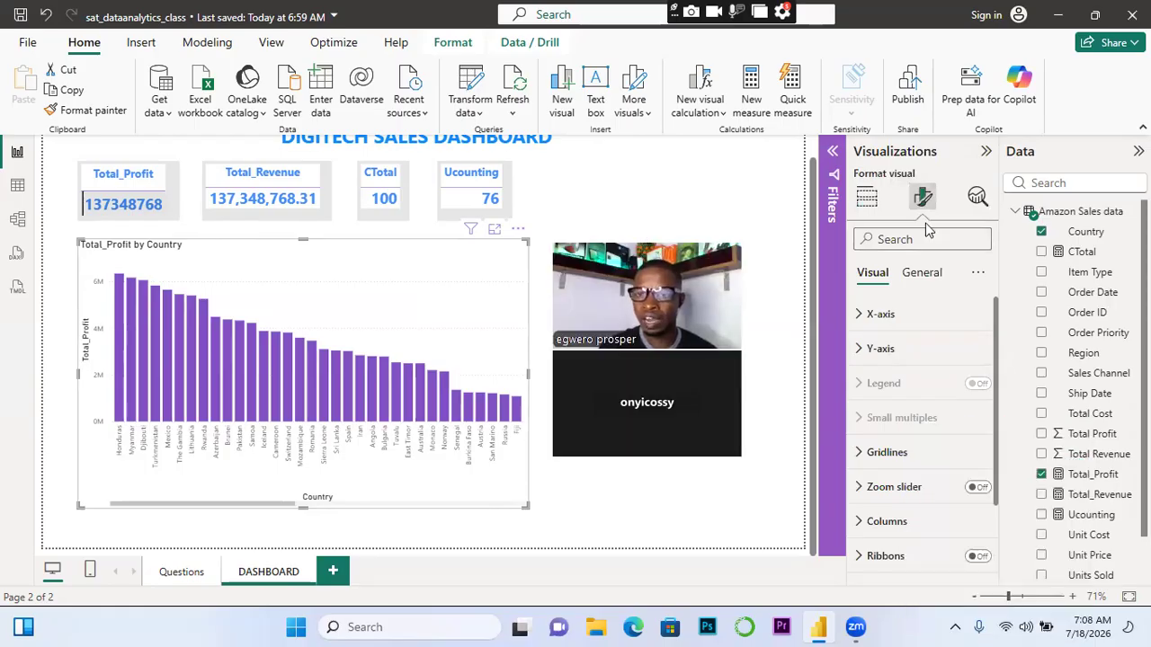
pyautogui.click(861, 317)
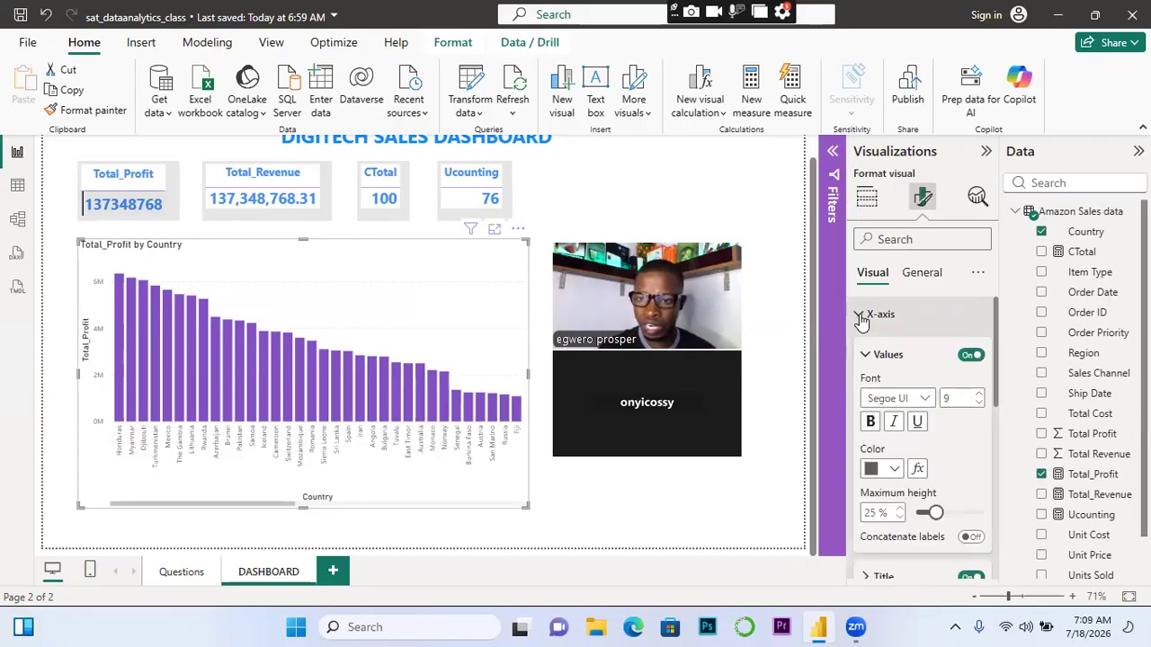
pyautogui.click(926, 400)
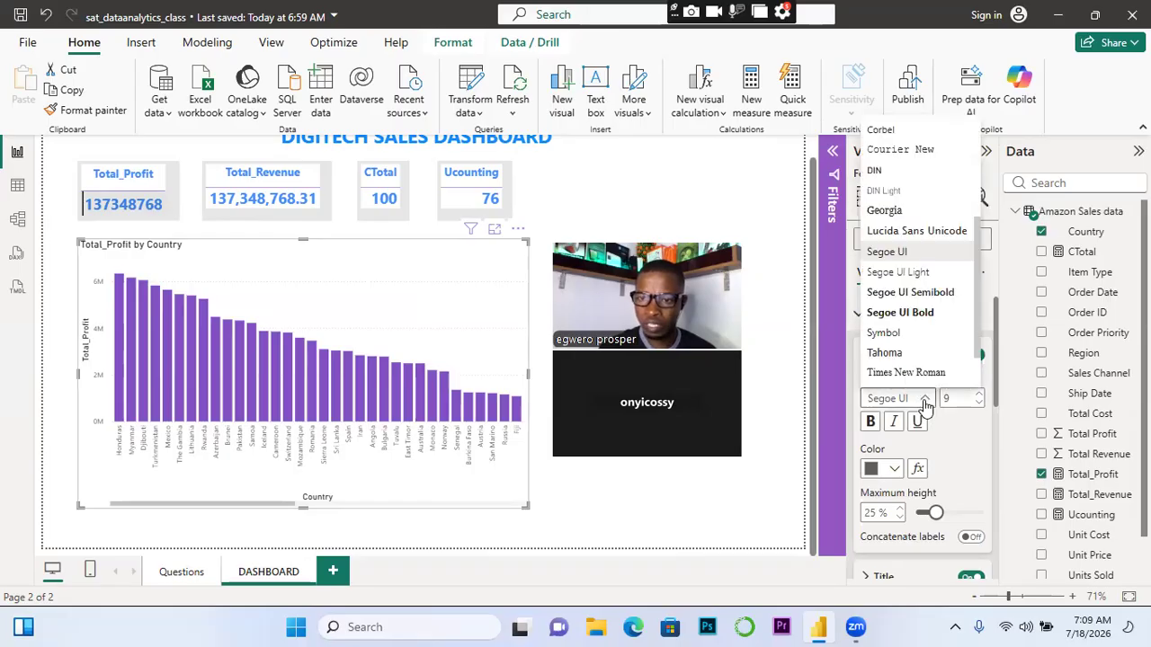
pyautogui.click(907, 313)
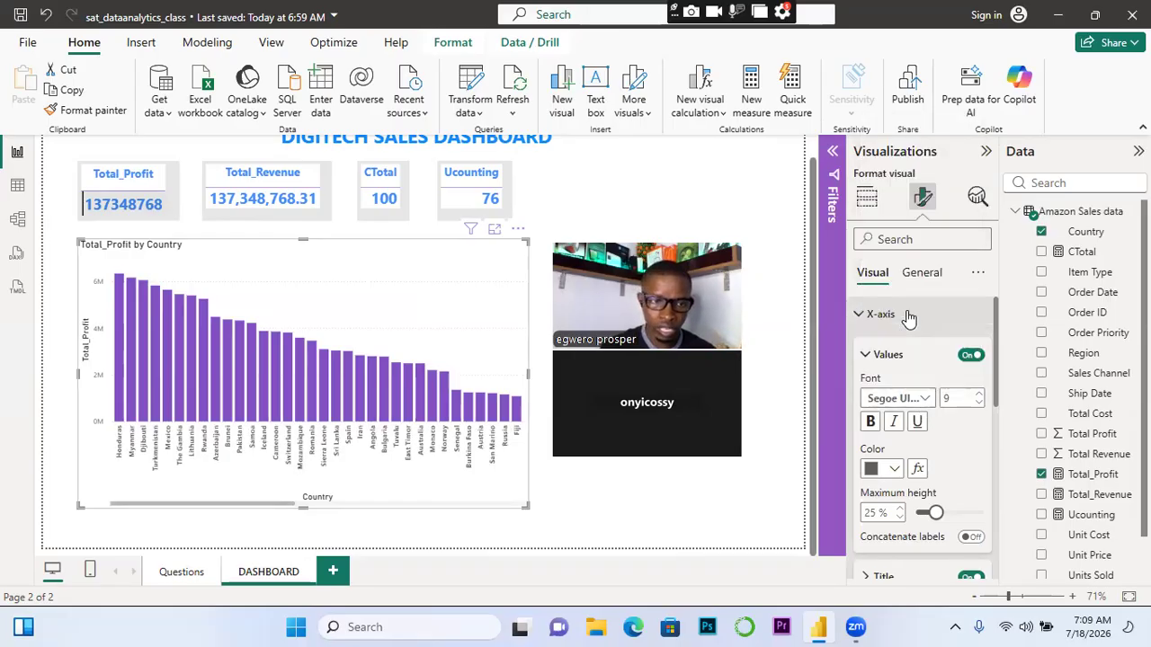
pyautogui.click(980, 397)
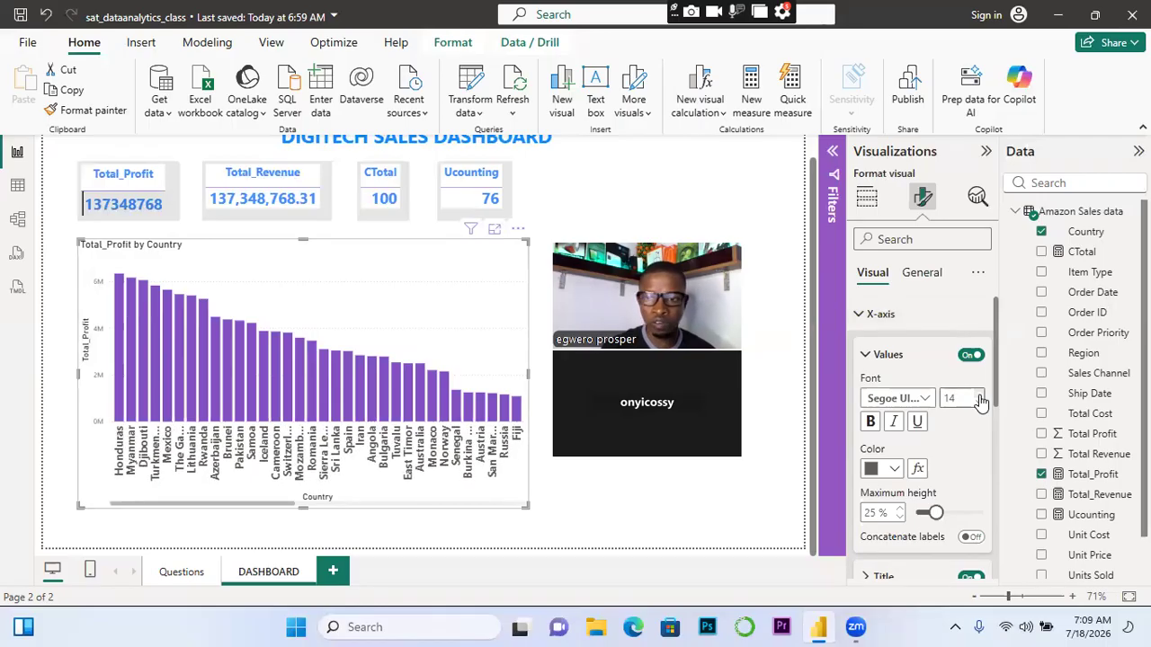
pyautogui.click(895, 470)
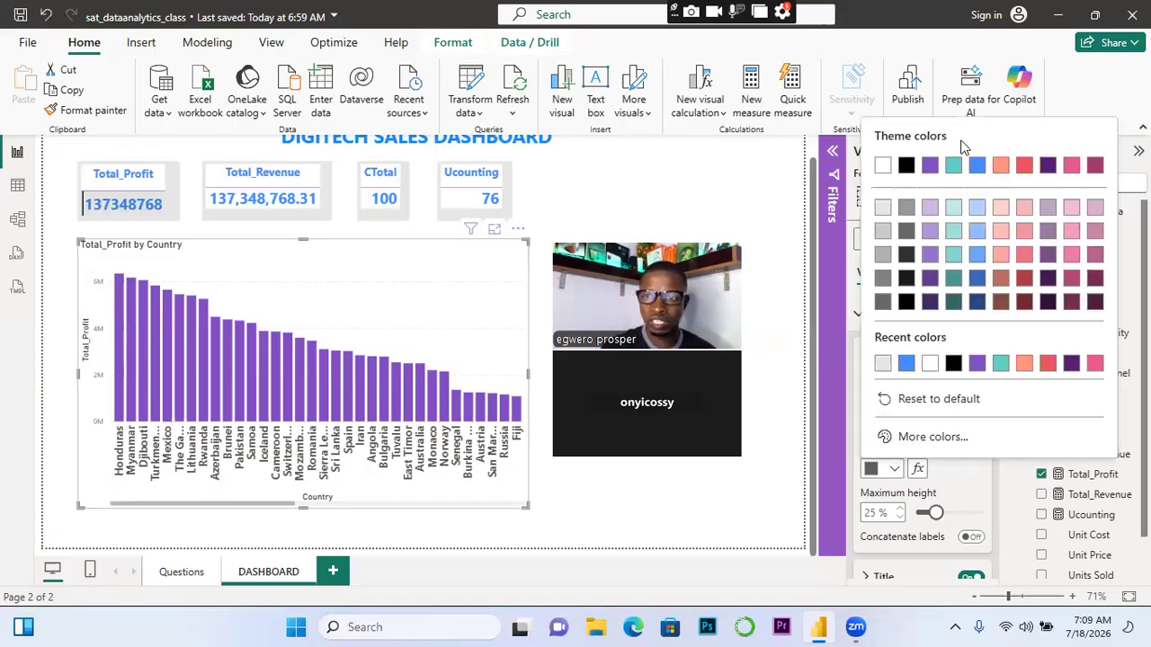
pyautogui.click(977, 165)
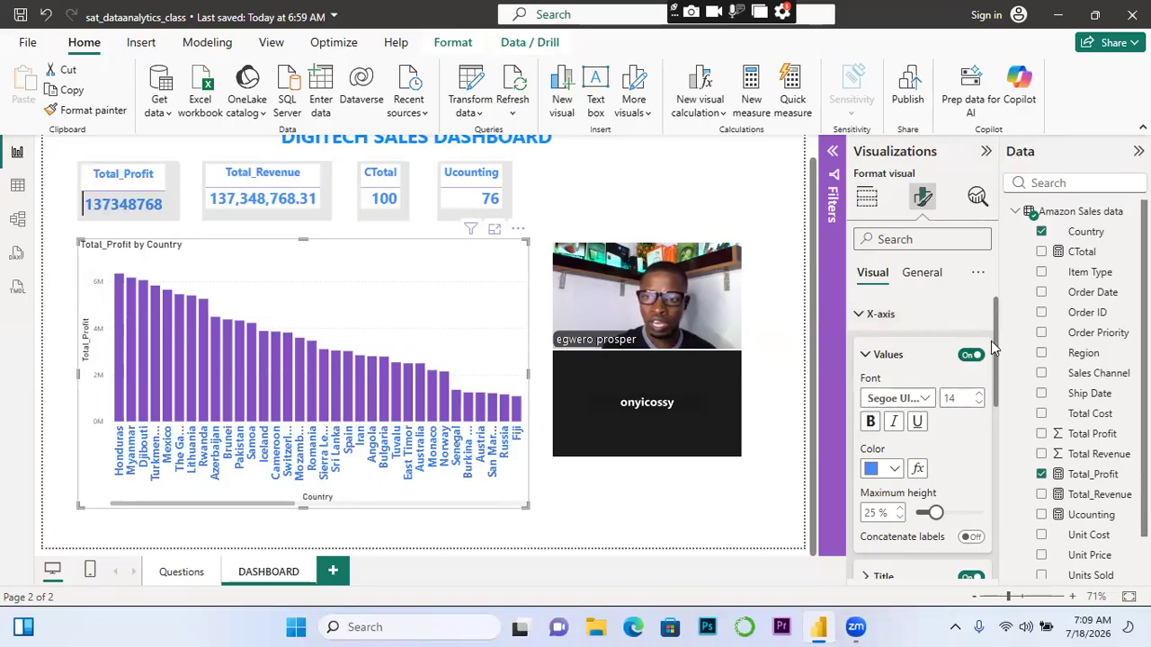
# Try raising the X-axis minimum category width to 23 px and bring it back to 20 px
pyautogui.moveTo(995, 344); pyautogui.dragTo(1001, 388)
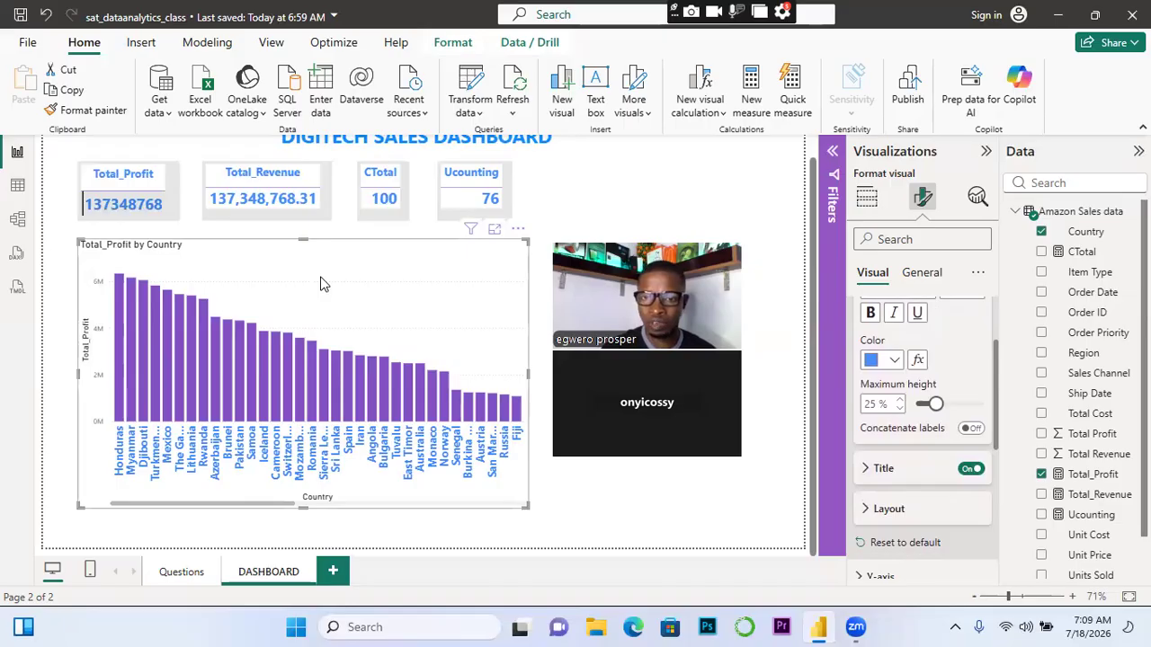
pyautogui.click(866, 510)
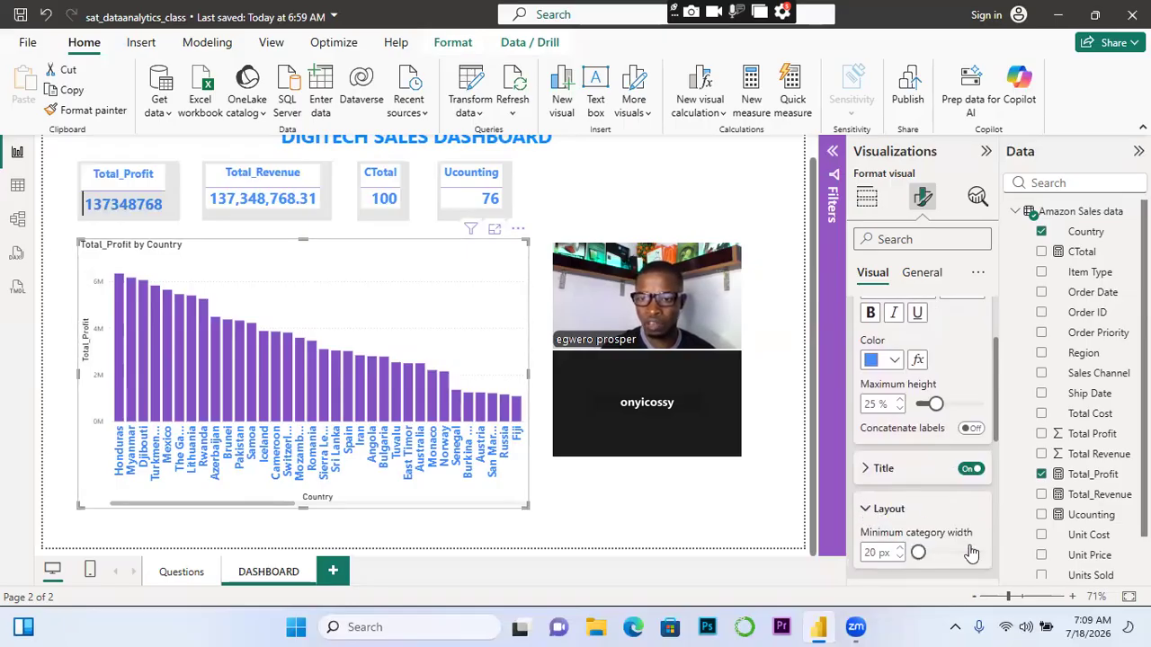
pyautogui.click(900, 549)
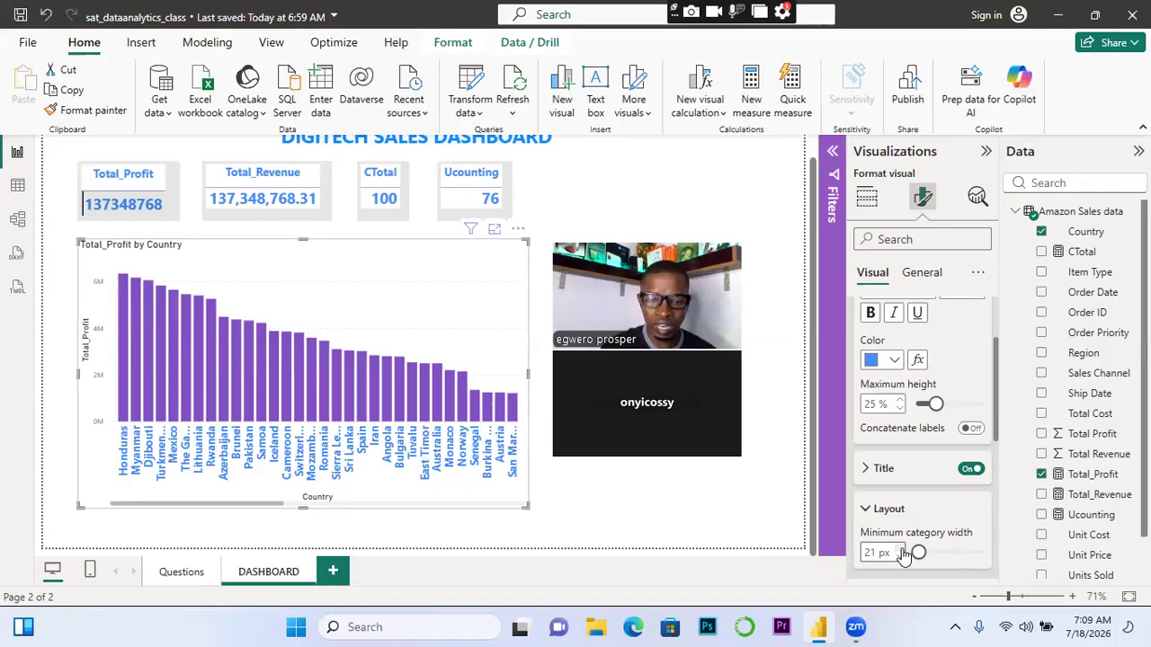
pyautogui.click(902, 549)
pyautogui.click(902, 550)
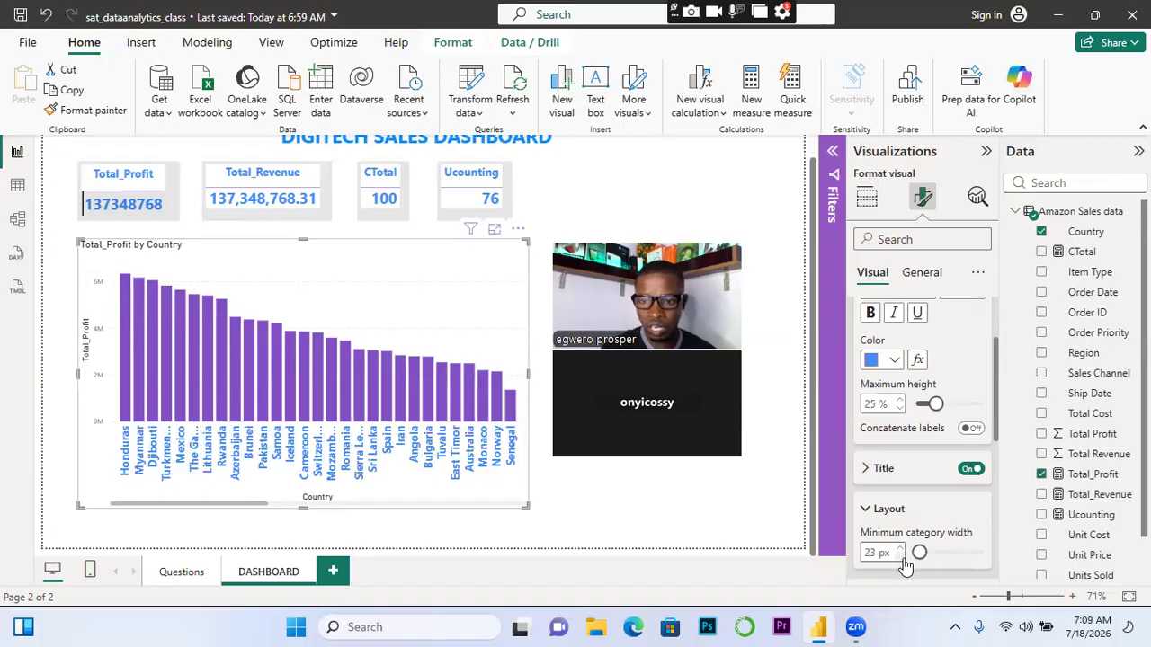
pyautogui.click(900, 557)
pyautogui.click(903, 558)
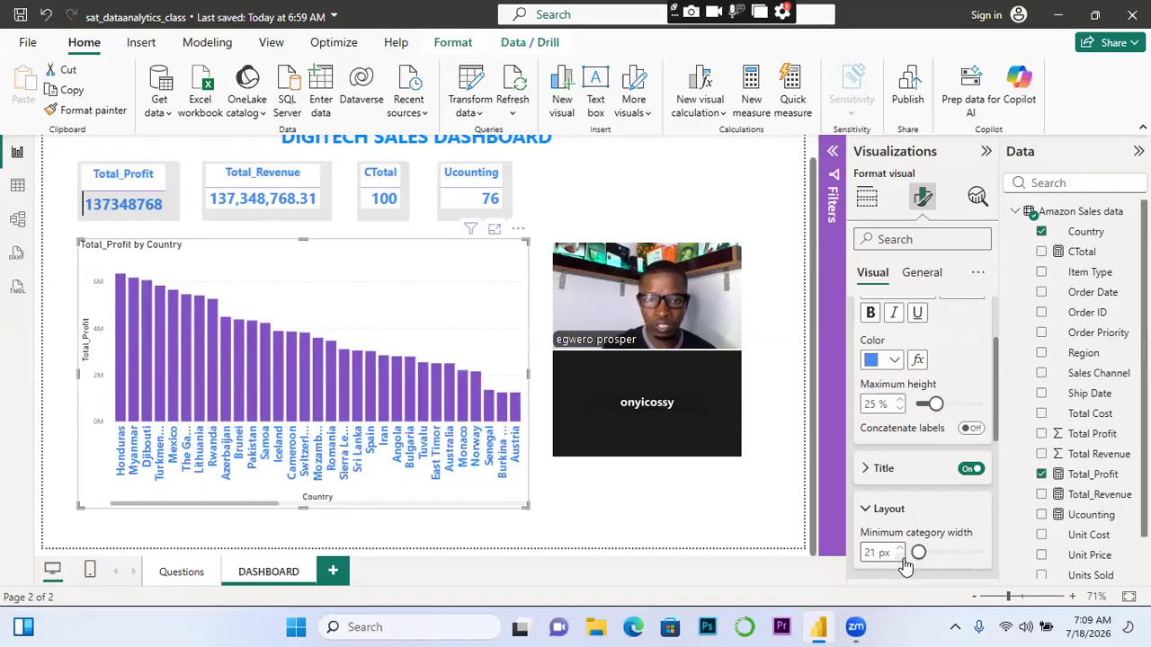
pyautogui.click(903, 559)
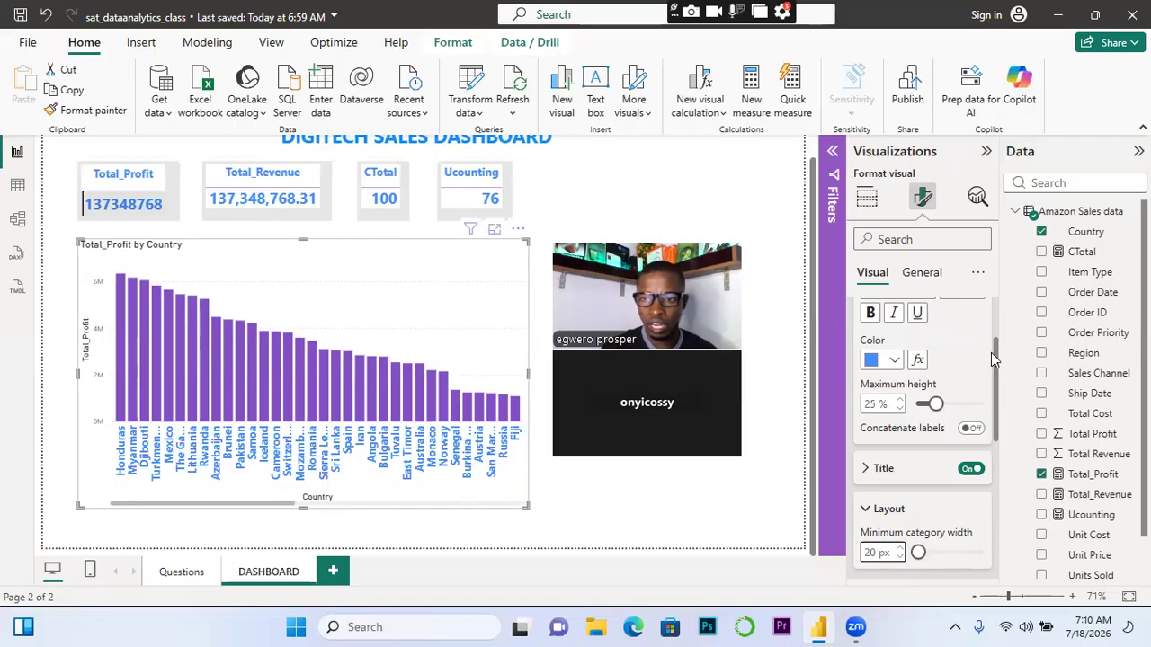
# Set the minimum of the column chart's Y-axis range to -1
pyautogui.moveTo(994, 363); pyautogui.dragTo(995, 421)
pyautogui.click(865, 471)
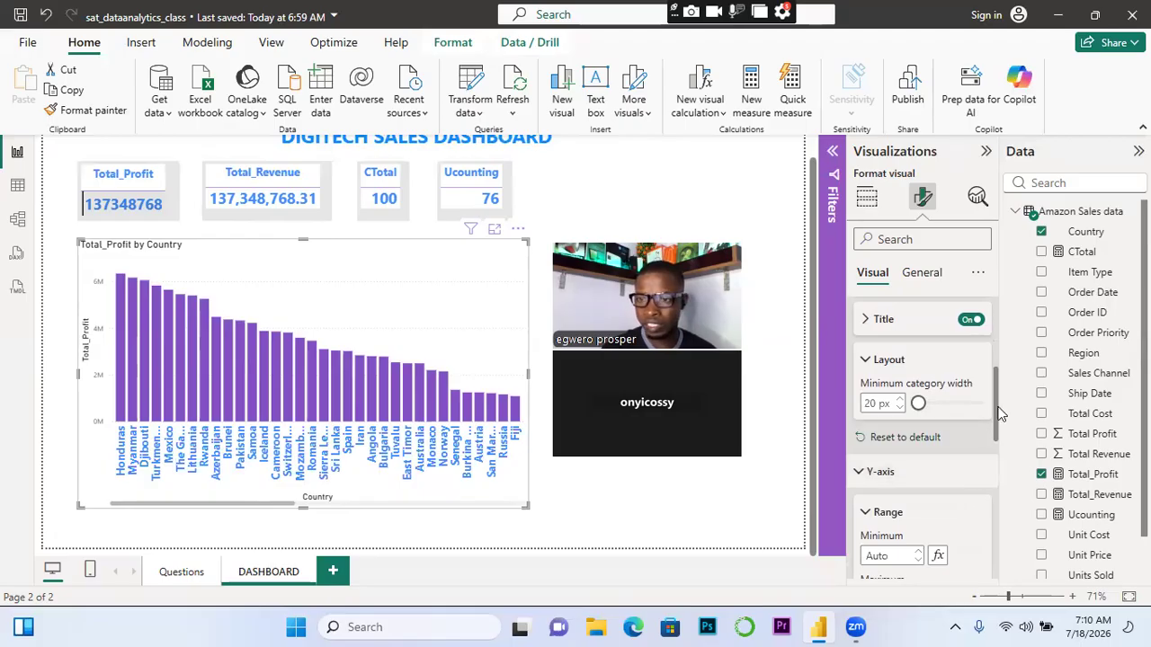
pyautogui.scroll(-1, 994, 418)
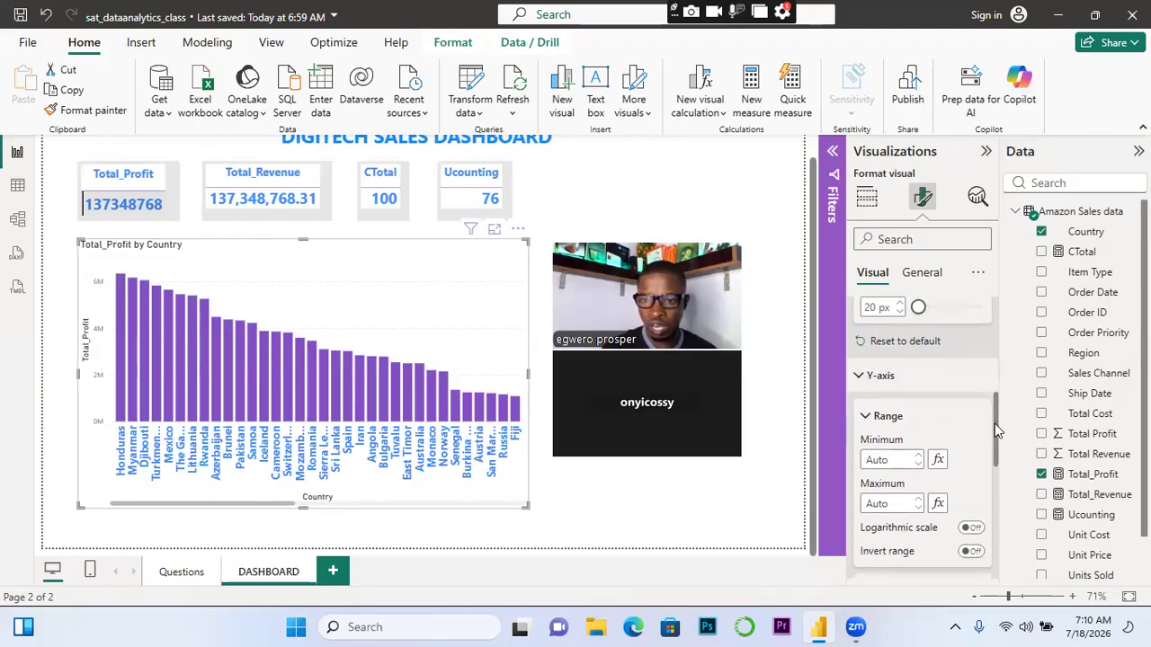
pyautogui.scroll(-1, 994, 425)
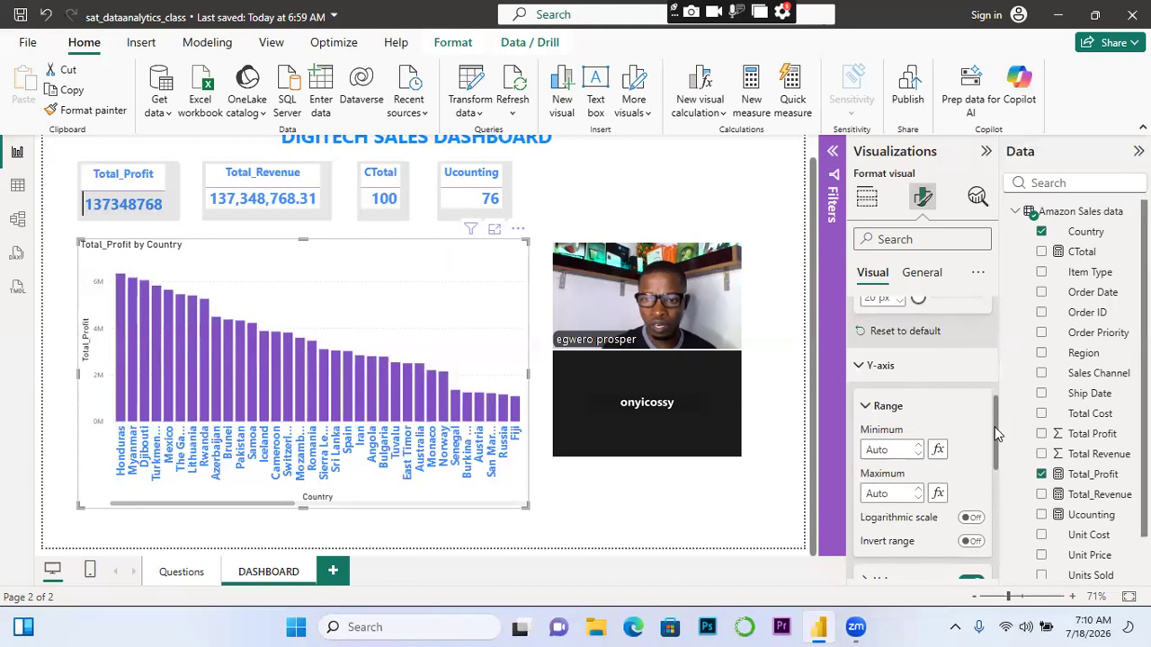
pyautogui.click(918, 454)
pyautogui.click(918, 454)
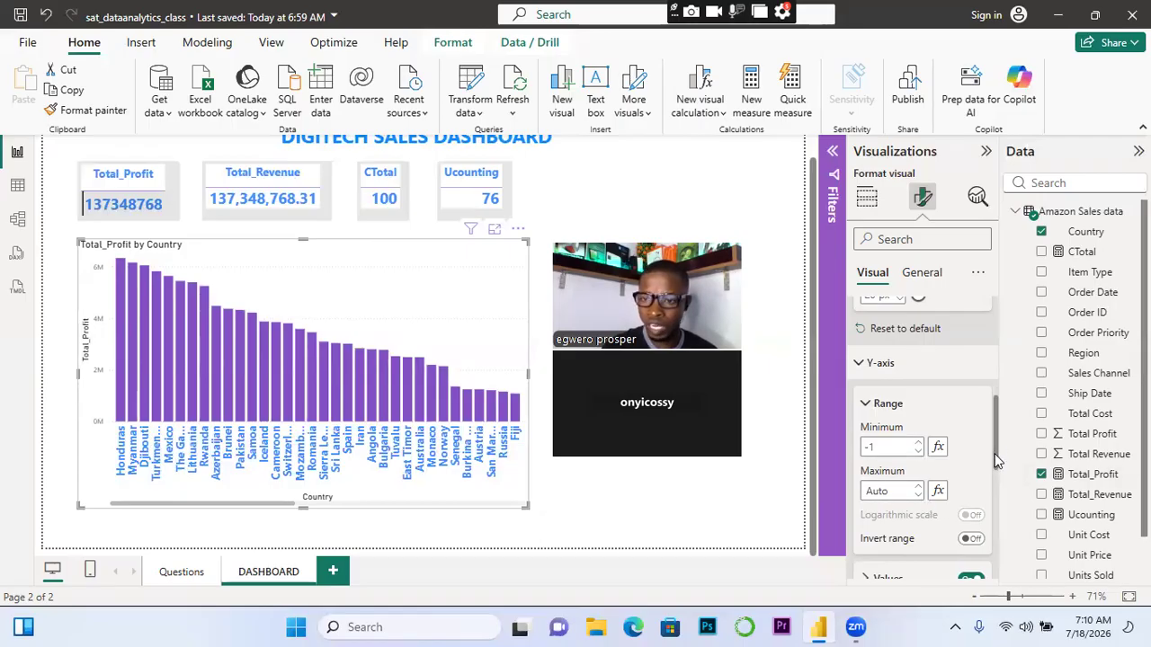
# Set the color of the column chart's horizontal gridlines to the theme blue
pyautogui.moveTo(996, 447); pyautogui.dragTo(1001, 512)
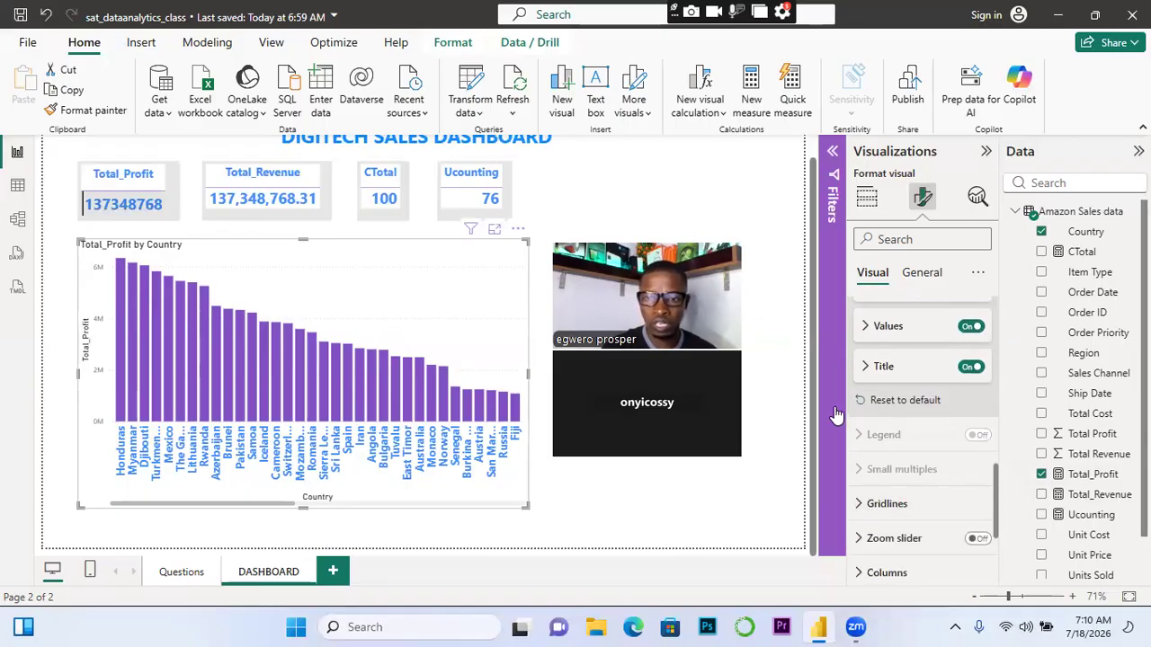
pyautogui.click(858, 507)
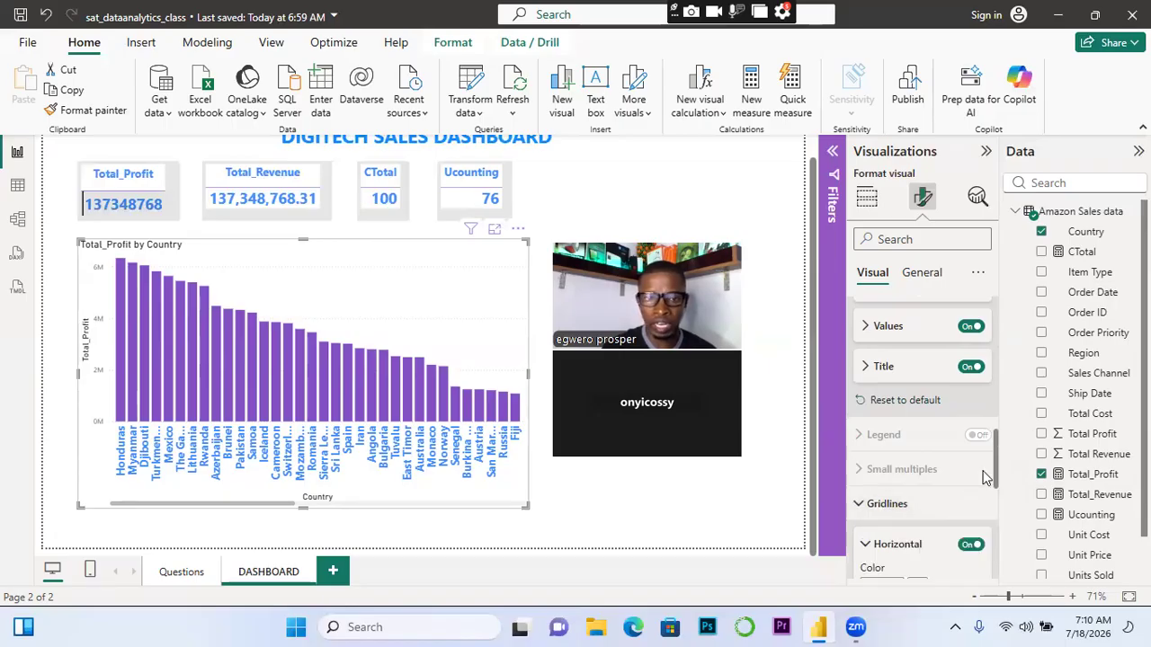
pyautogui.scroll(-2, 995, 466)
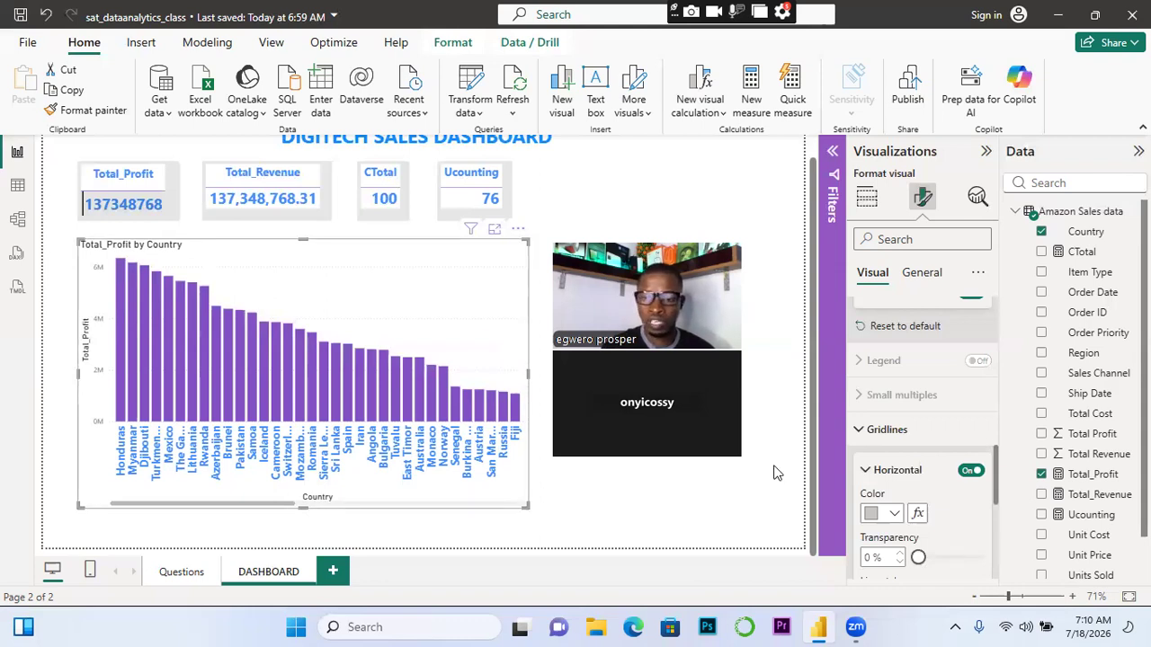
pyautogui.click(895, 520)
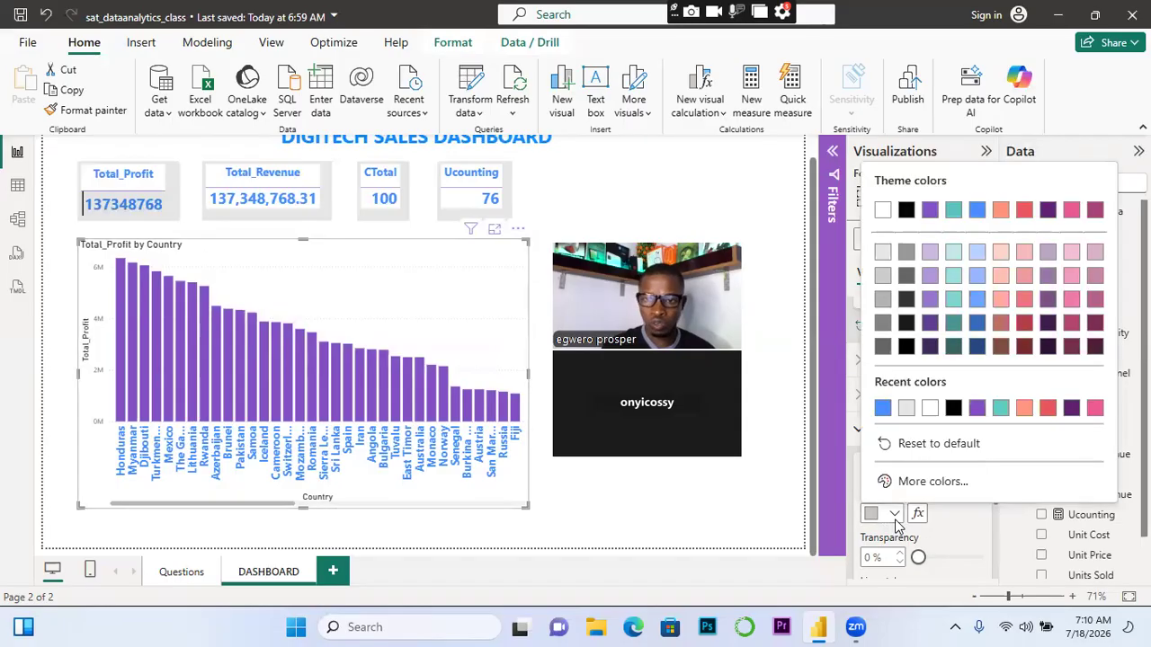
pyautogui.click(884, 407)
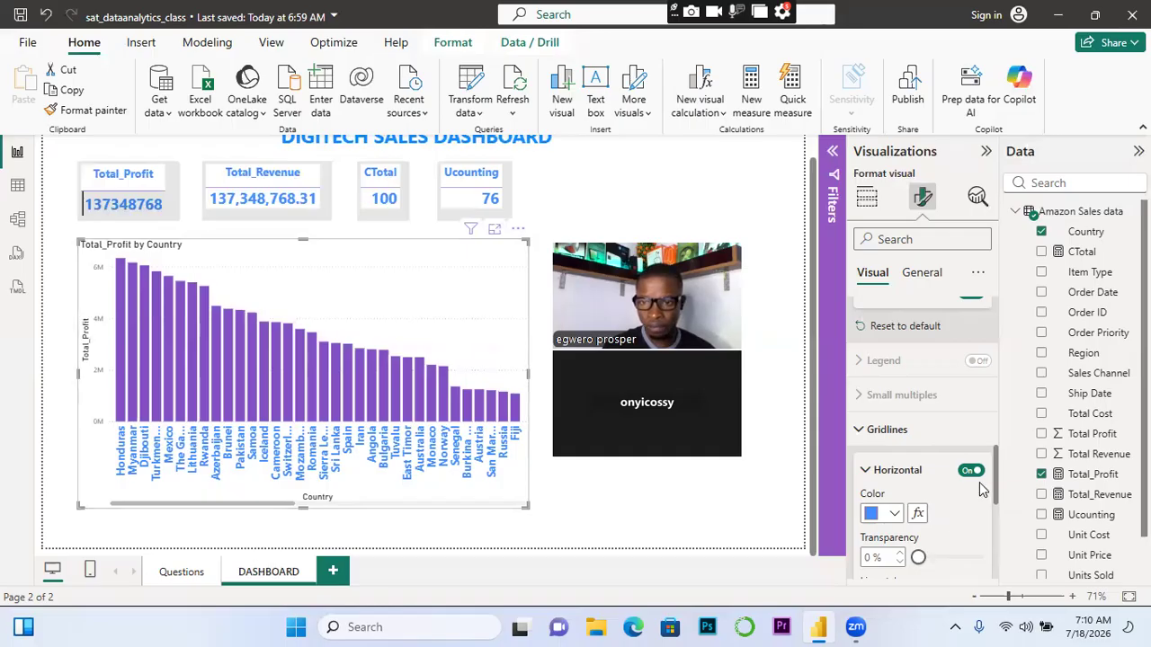
# Try the Dashed line style for the chart's horizontal gridlines and settle on Solid
pyautogui.moveTo(1001, 486); pyautogui.dragTo(1001, 522)
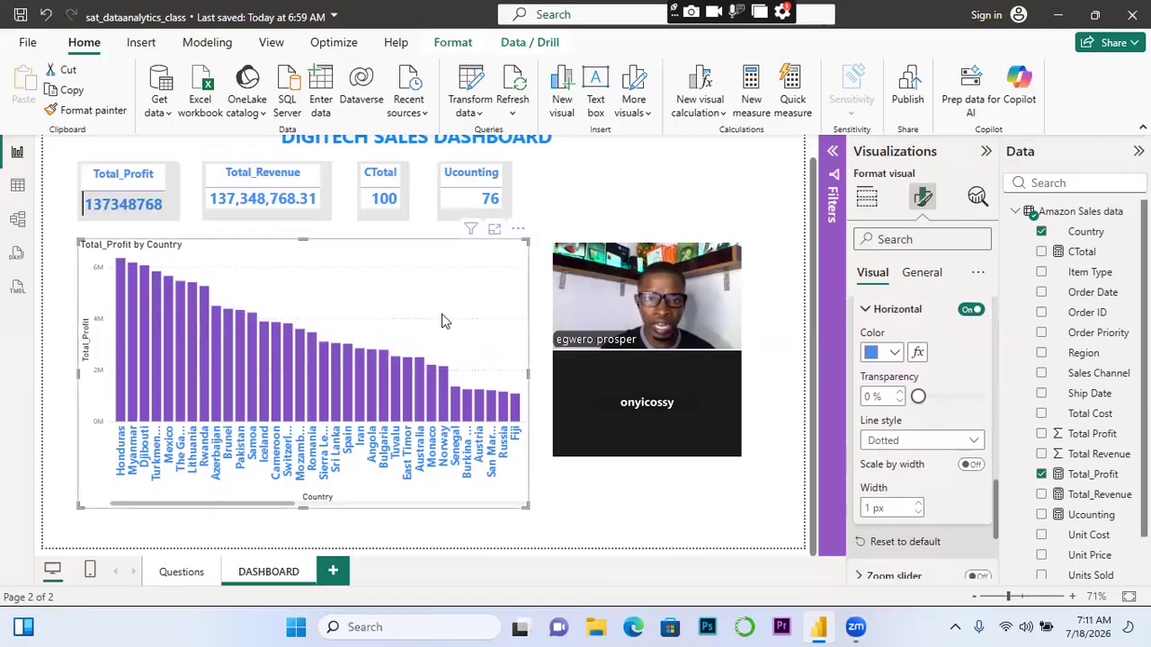
pyautogui.click(917, 505)
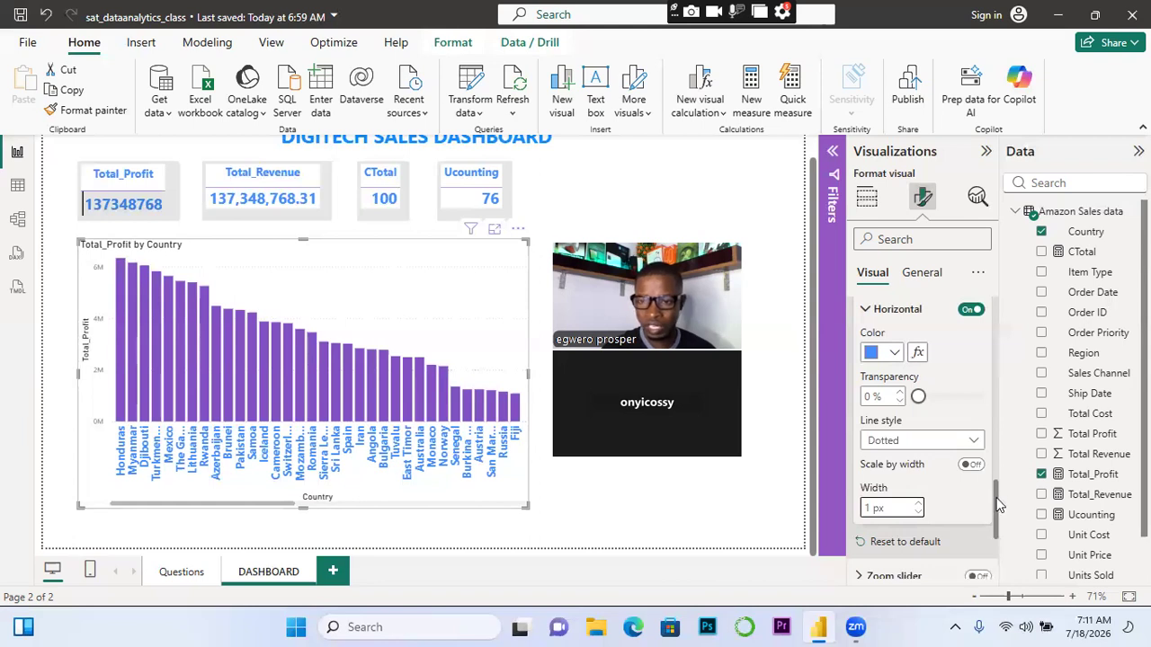
pyautogui.scroll(-1, 997, 513)
pyautogui.scroll(-1, 996, 508)
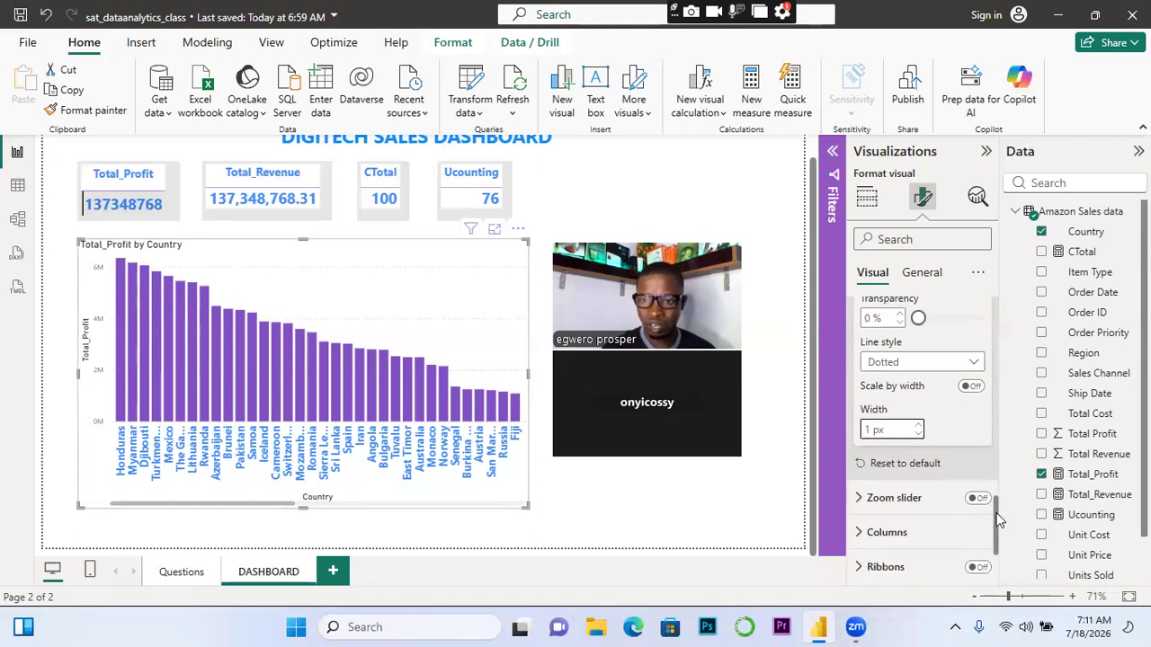
pyautogui.click(975, 370)
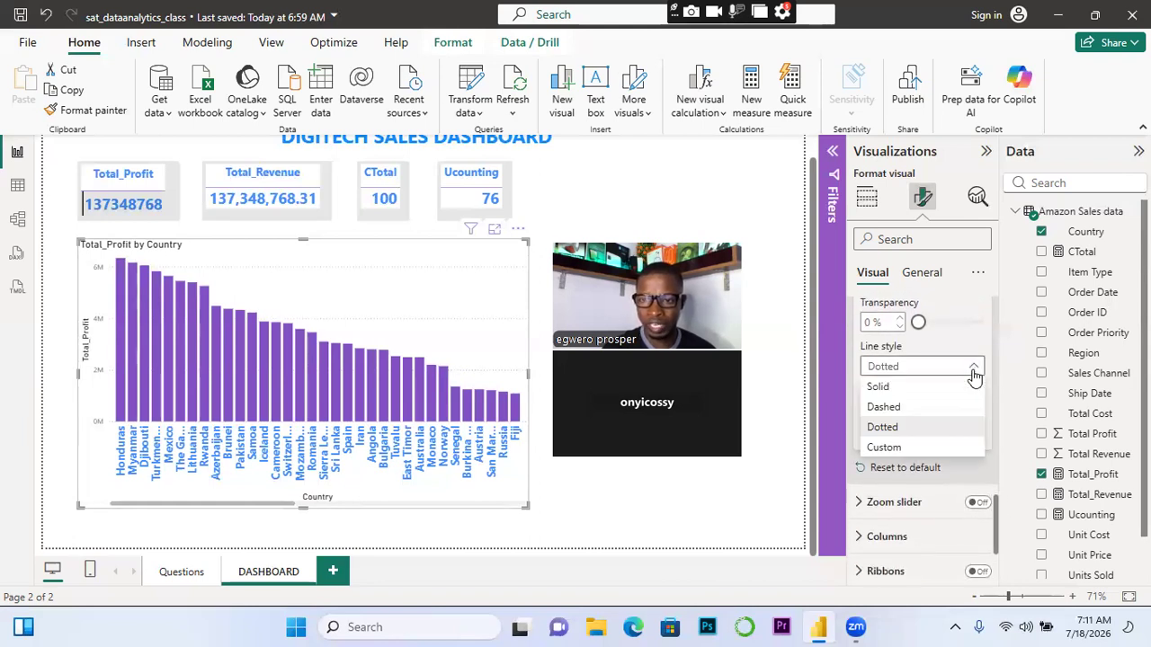
pyautogui.click(889, 406)
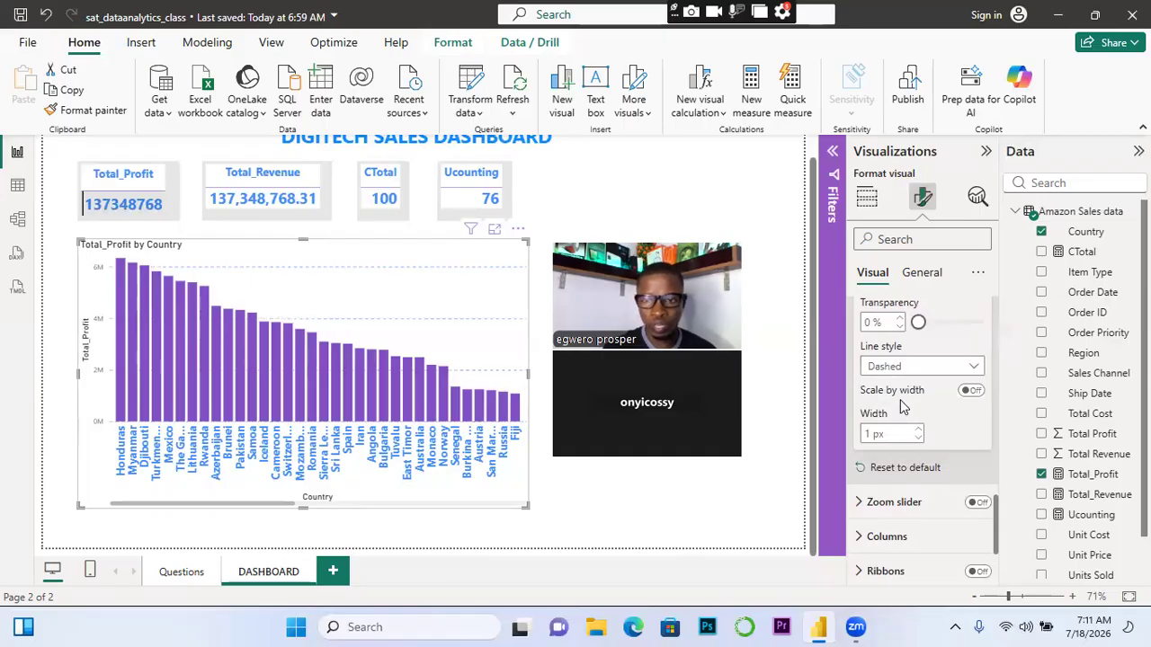
pyautogui.click(969, 373)
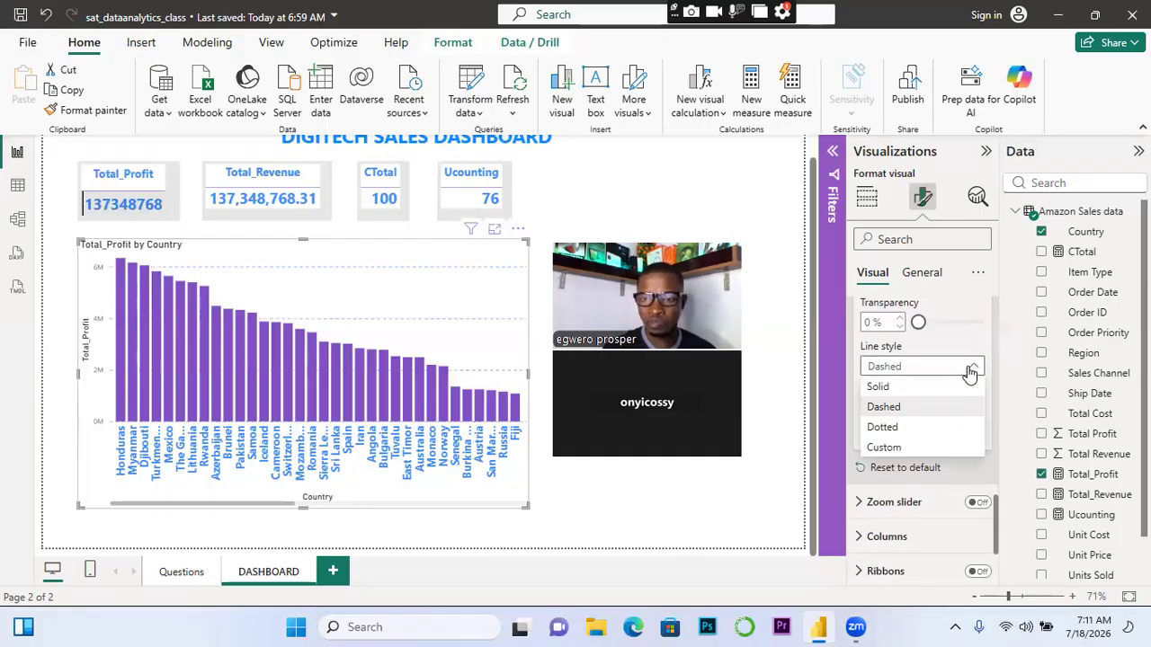
pyautogui.click(892, 386)
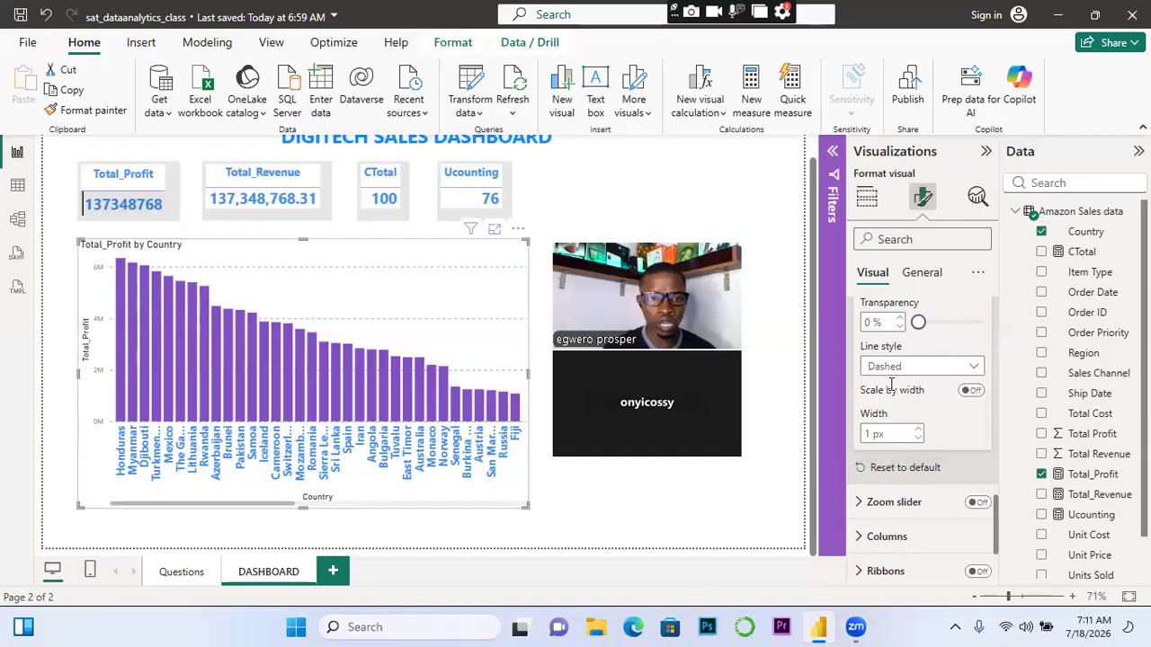
pyautogui.click(968, 375)
pyautogui.click(883, 405)
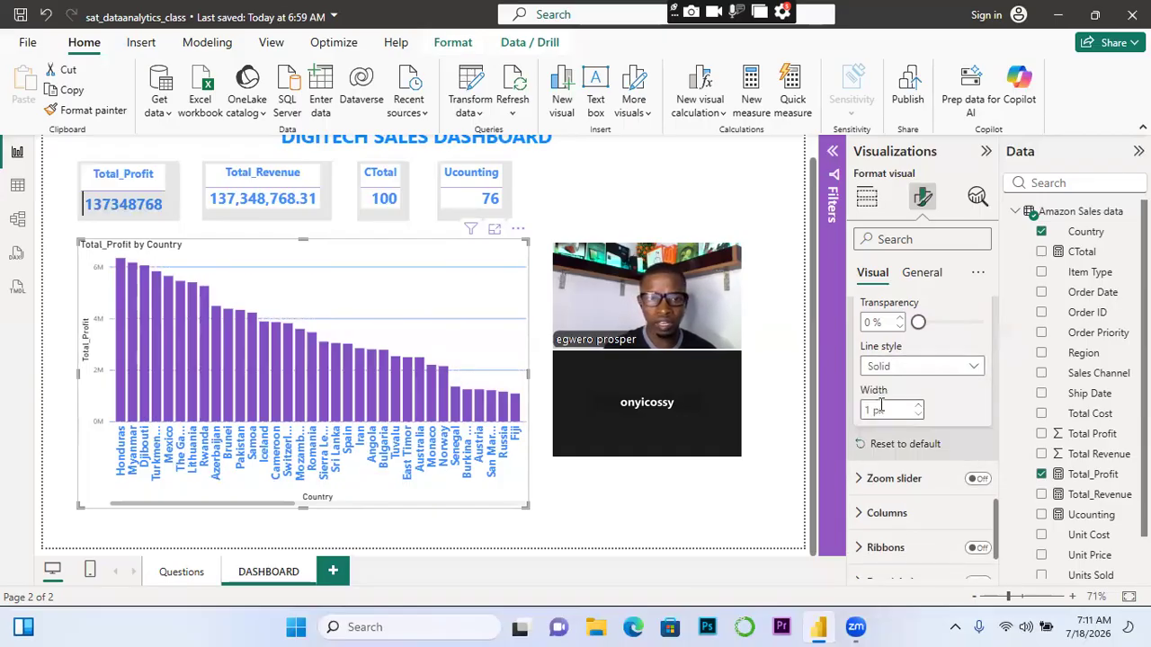
pyautogui.click(971, 372)
pyautogui.click(889, 388)
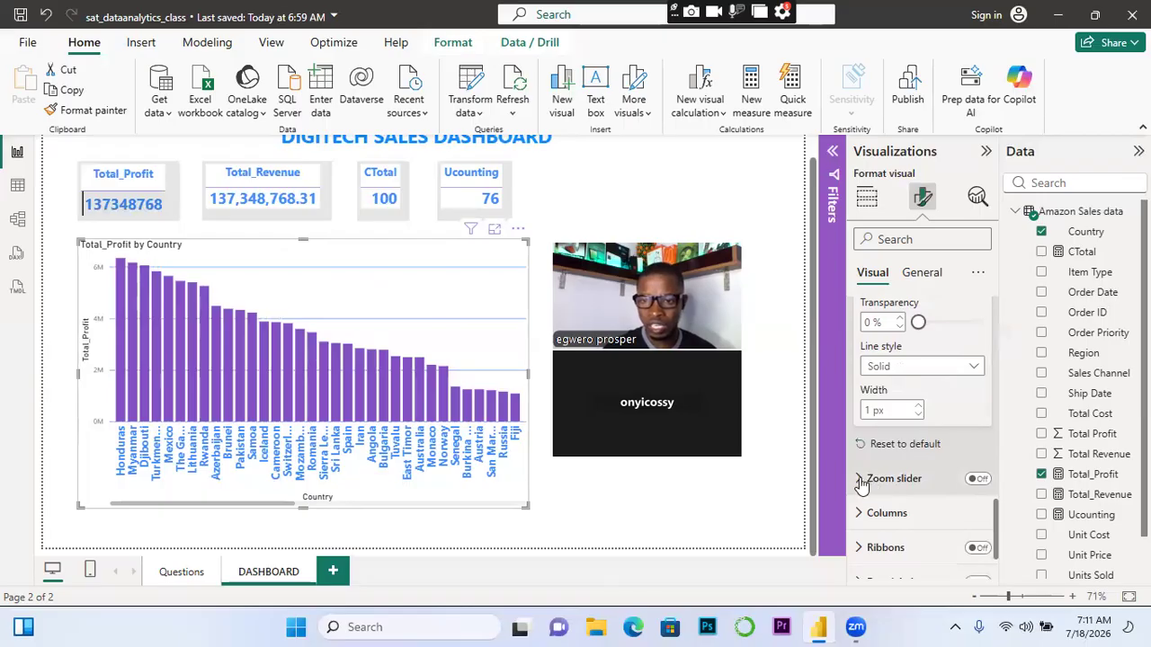
# Turn on the chart's zoom slider and lower the upper end of its Y-axis range to about 5M
pyautogui.click(861, 483)
pyautogui.click(976, 480)
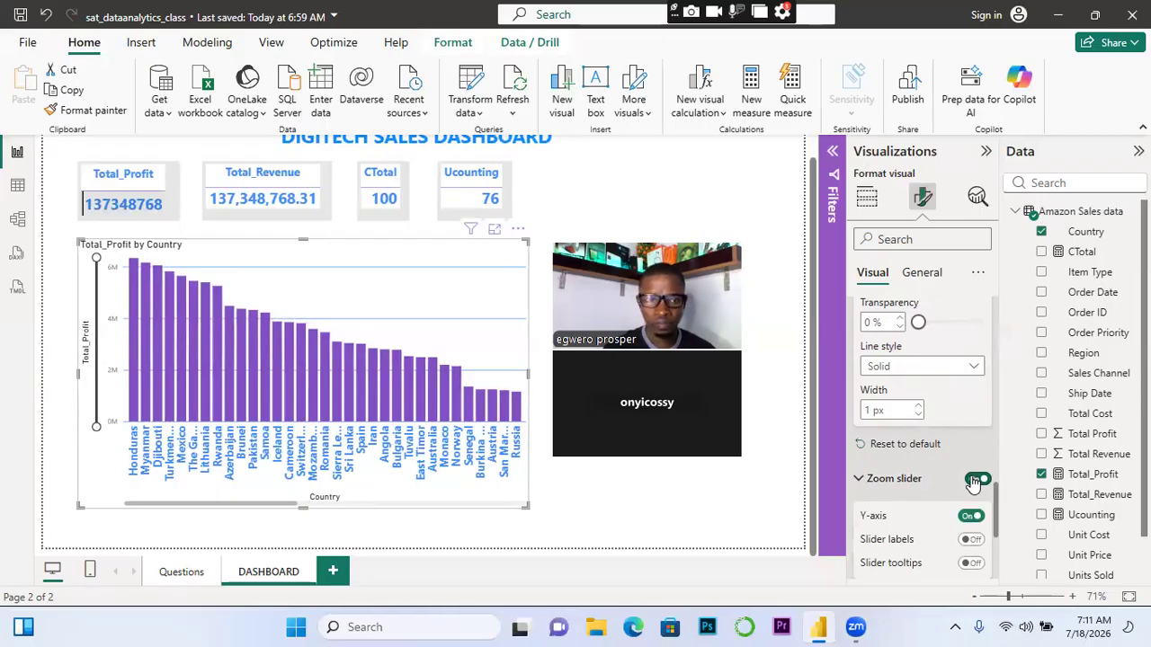
pyautogui.moveTo(96, 258); pyautogui.dragTo(109, 303)
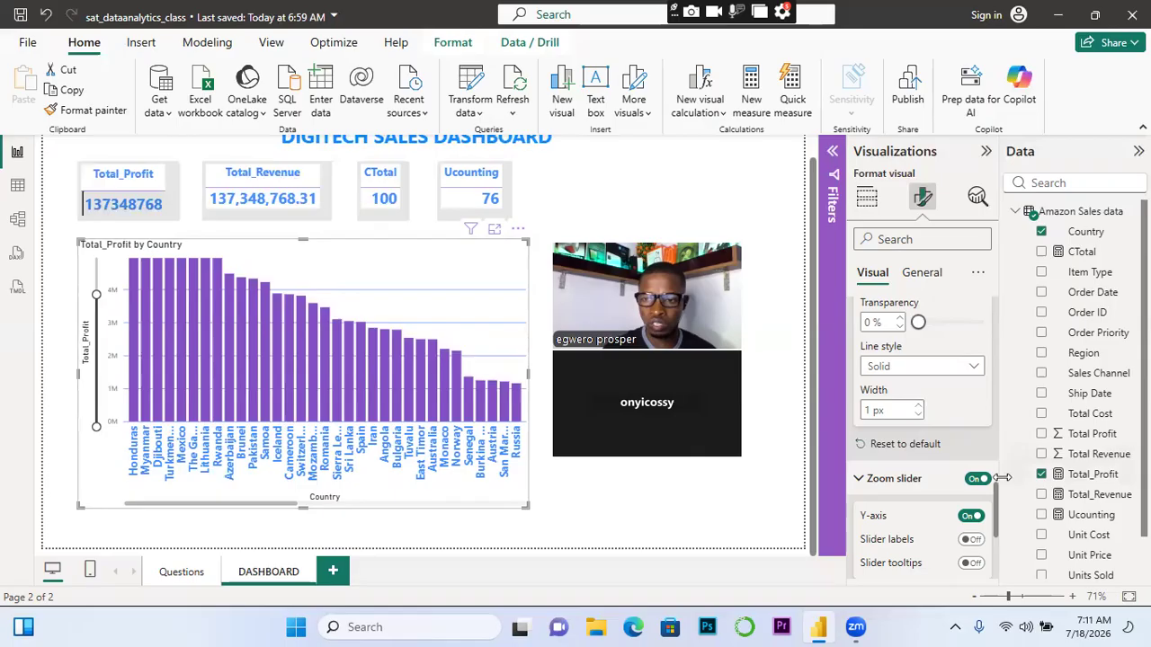
# Change the fill color of all the chart's columns to the theme blue
pyautogui.scroll(-3, 996, 518)
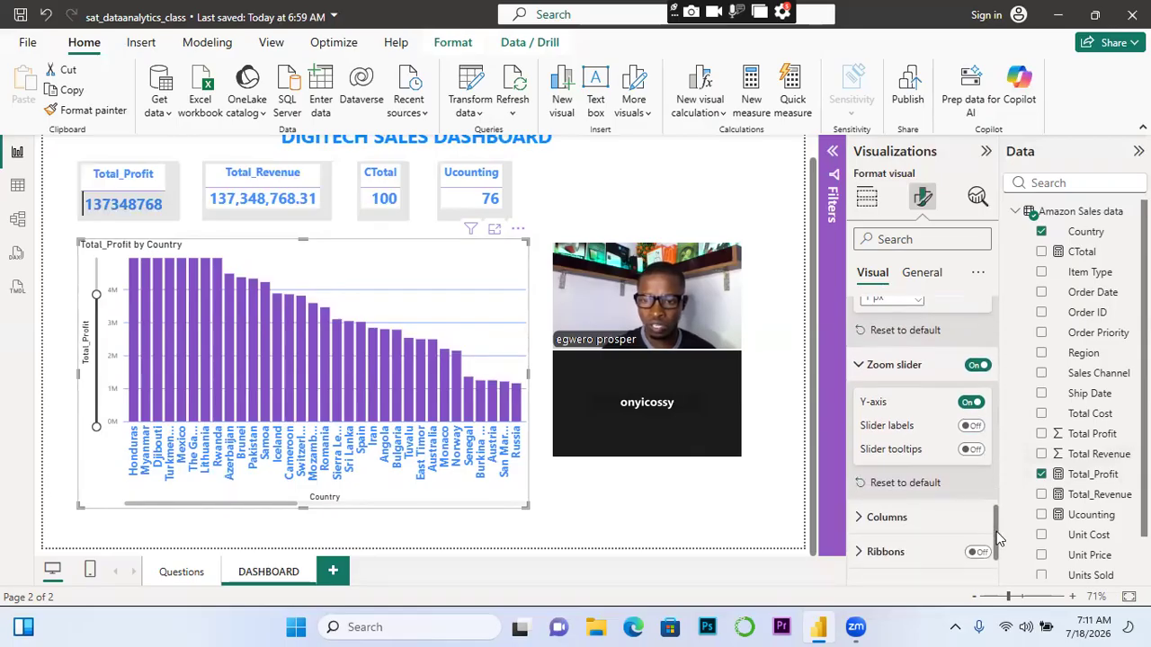
pyautogui.click(863, 517)
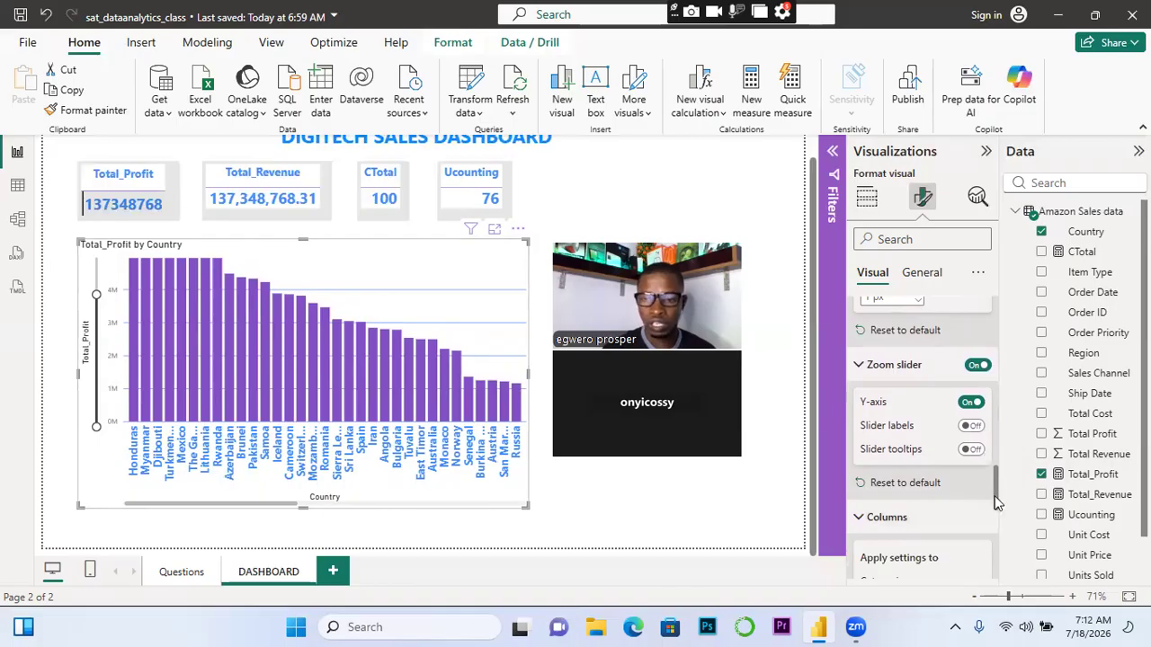
pyautogui.scroll(-3, 995, 503)
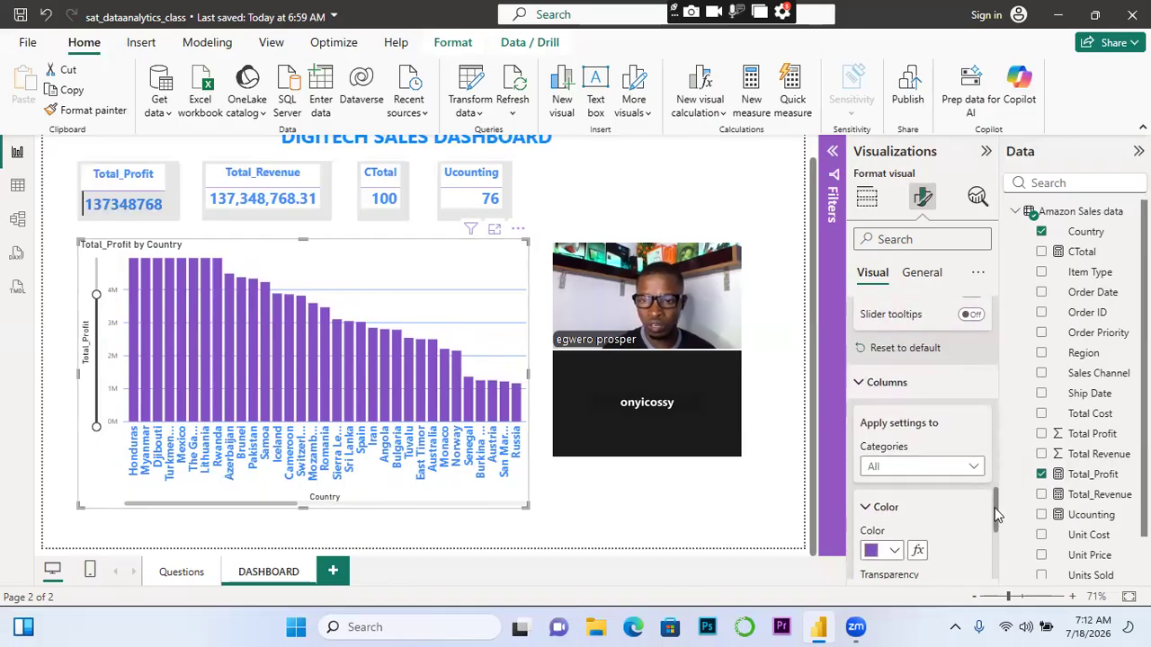
pyautogui.scroll(-1, 995, 513)
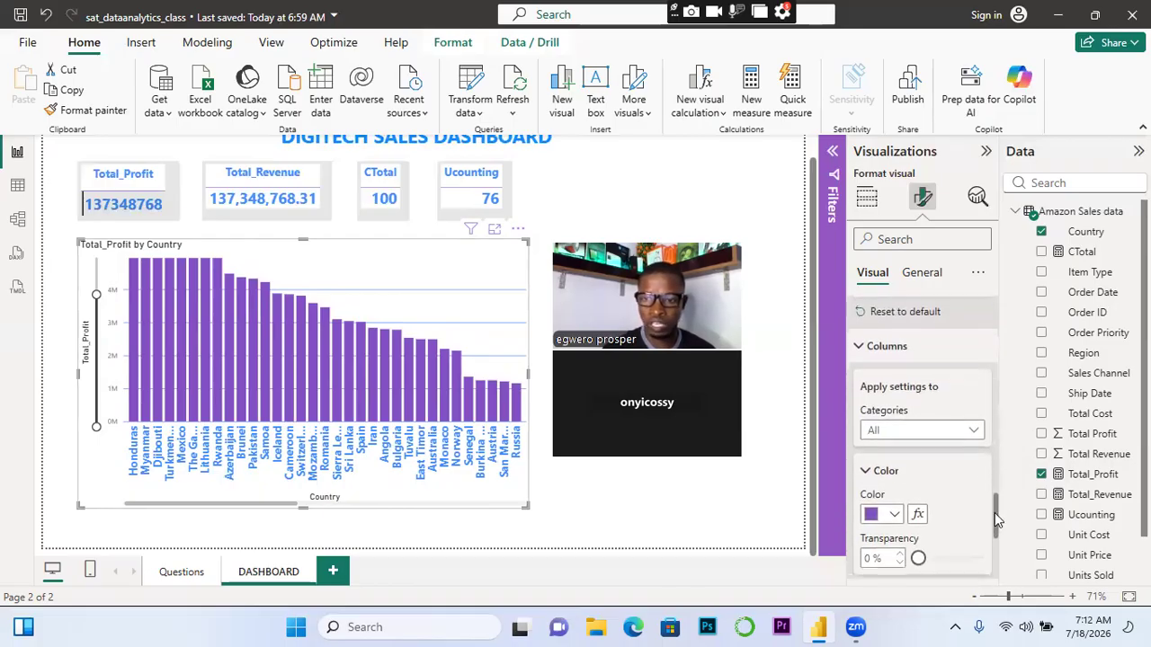
pyautogui.click(896, 514)
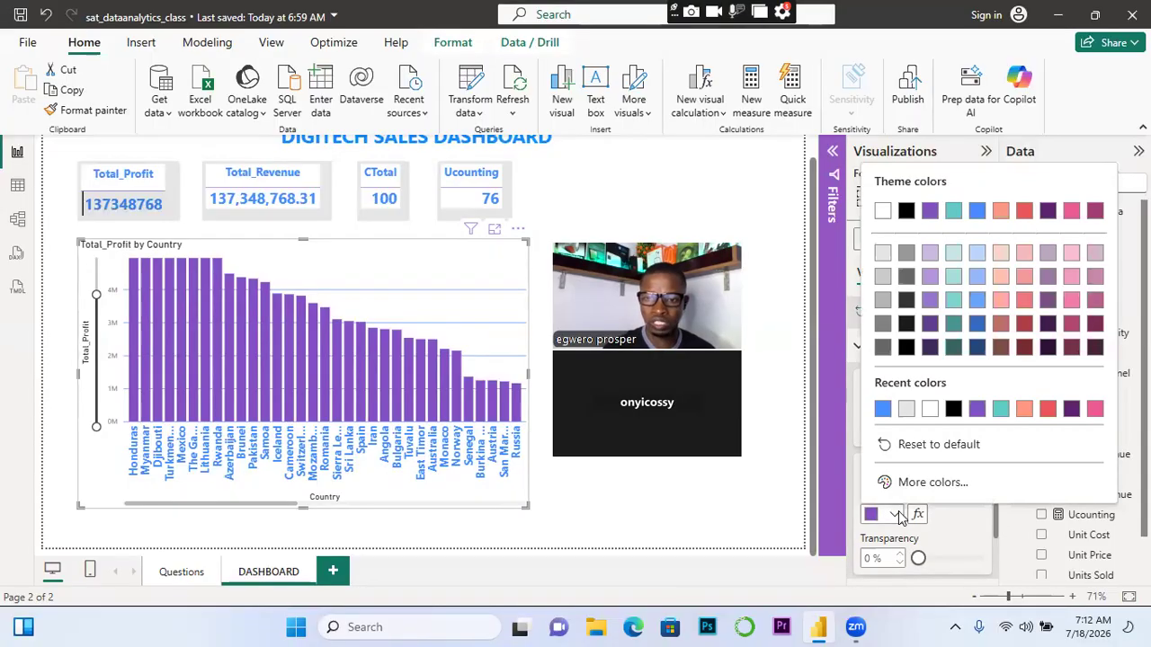
pyautogui.click(976, 211)
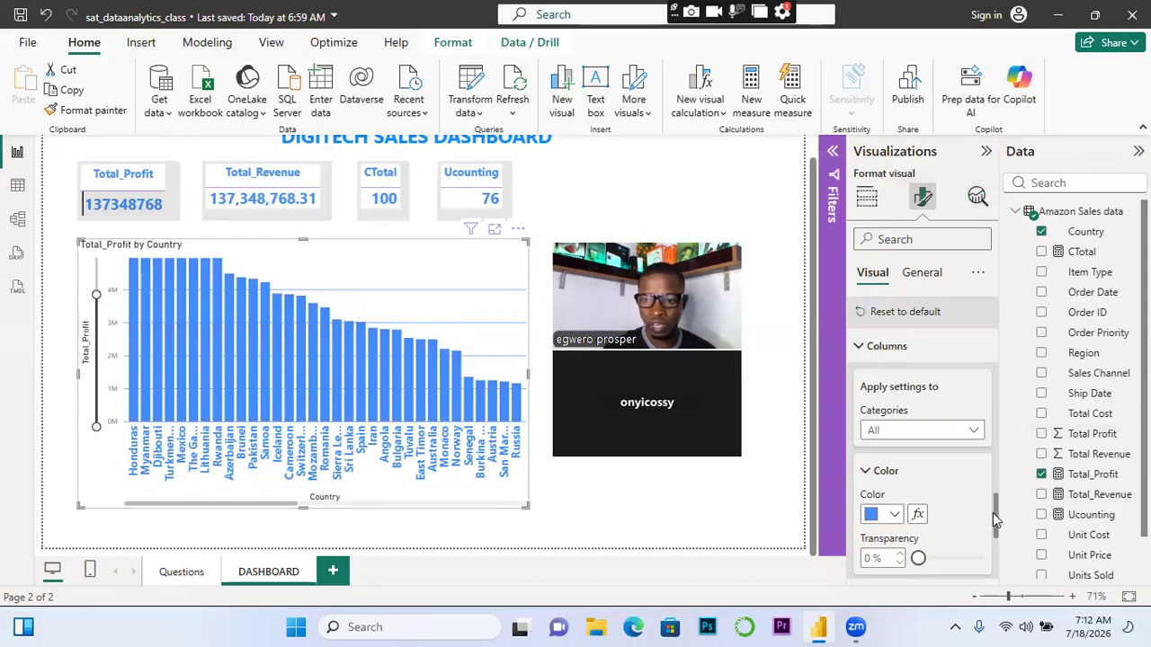
# Try a column fill transparency of 35% and settle on 19%
pyautogui.moveTo(994, 514); pyautogui.dragTo(995, 525)
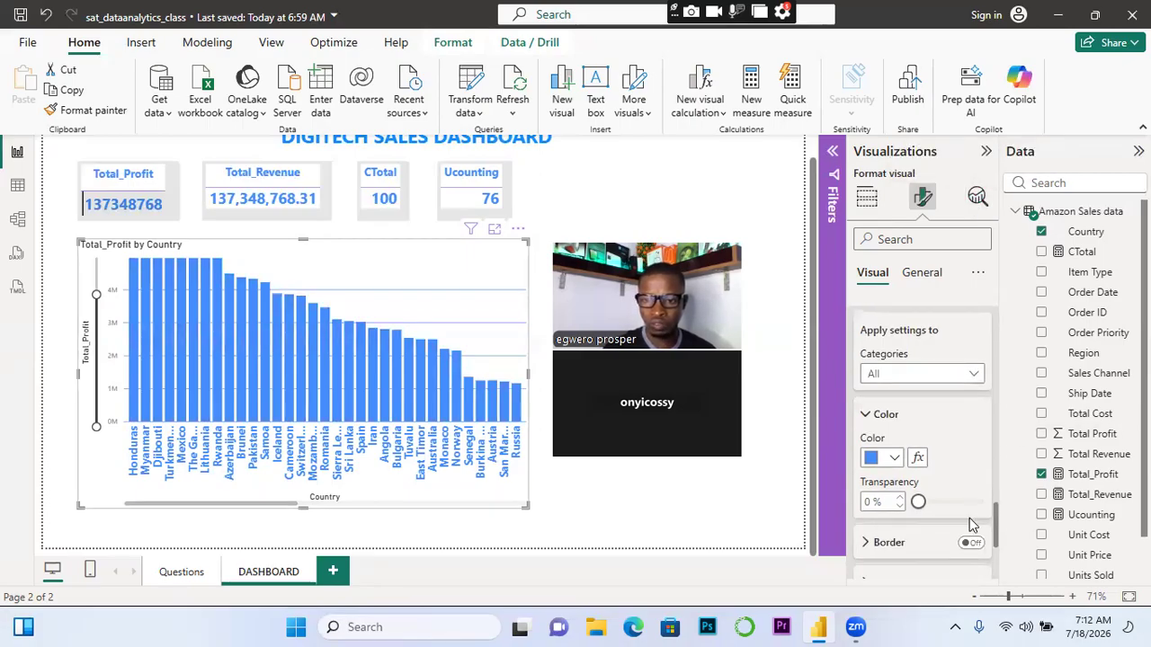
pyautogui.moveTo(917, 508); pyautogui.dragTo(941, 509)
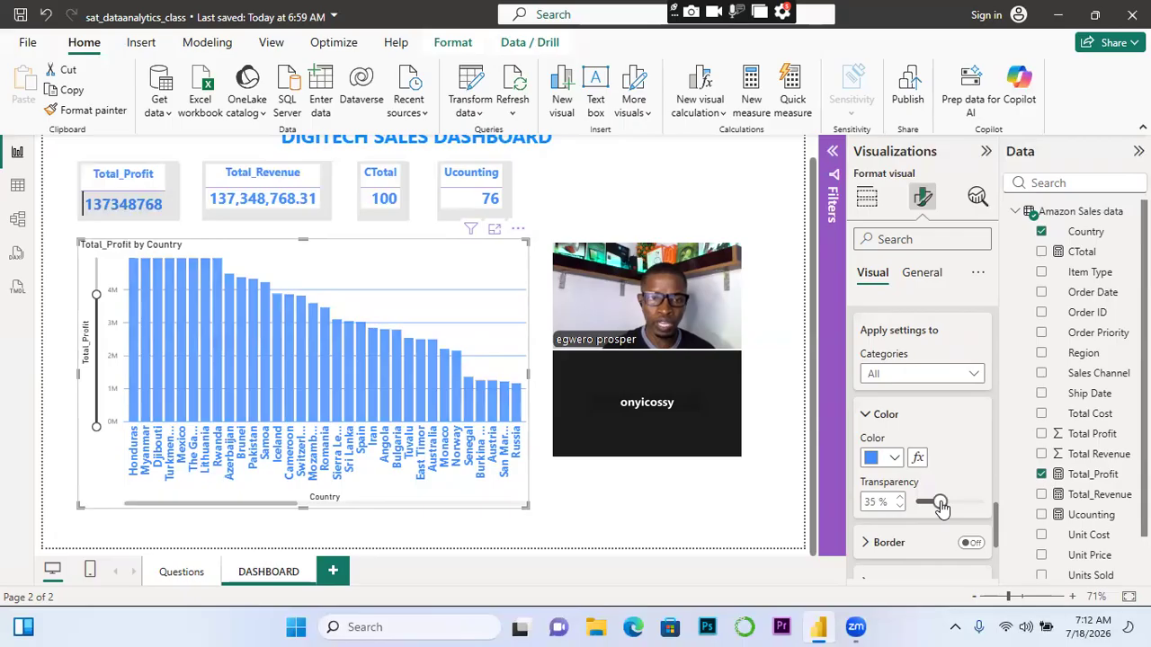
pyautogui.moveTo(940, 508); pyautogui.dragTo(930, 509)
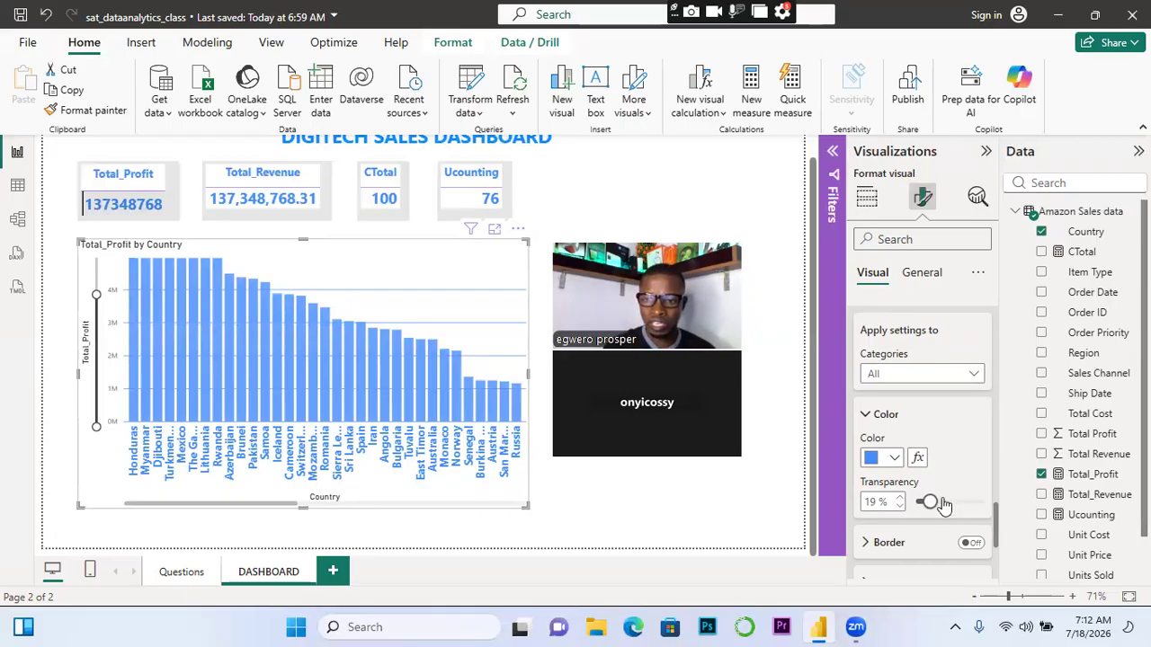
# Turn on the column border, try orange for its color and settle on the theme blue
pyautogui.moveTo(996, 514); pyautogui.dragTo(996, 529)
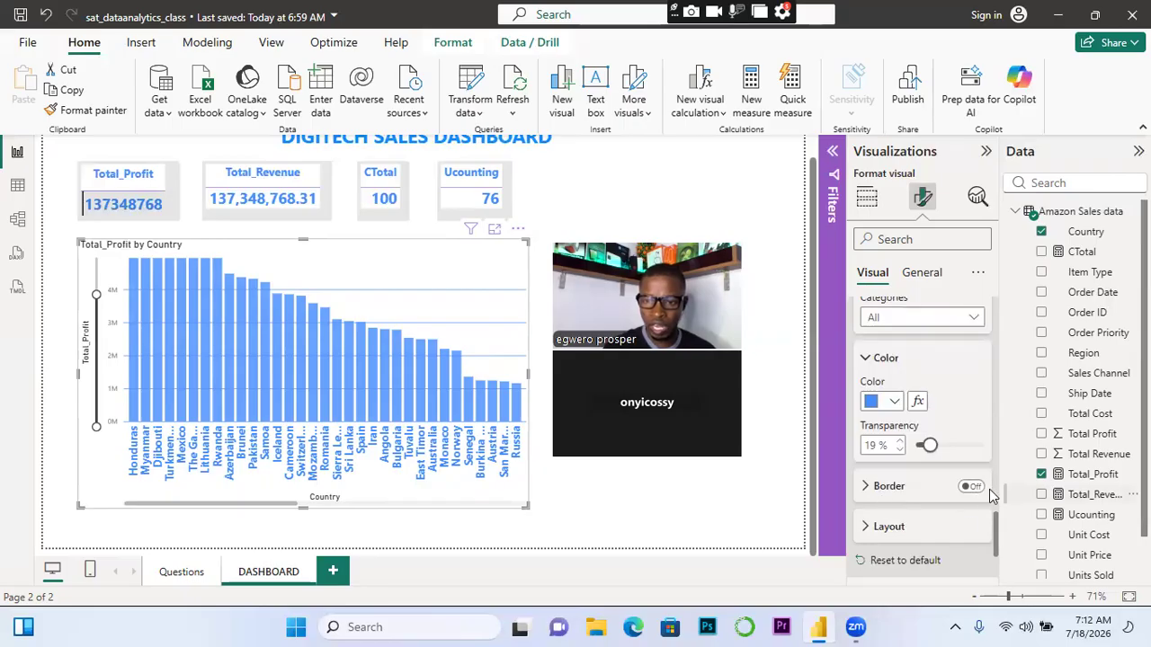
pyautogui.click(972, 487)
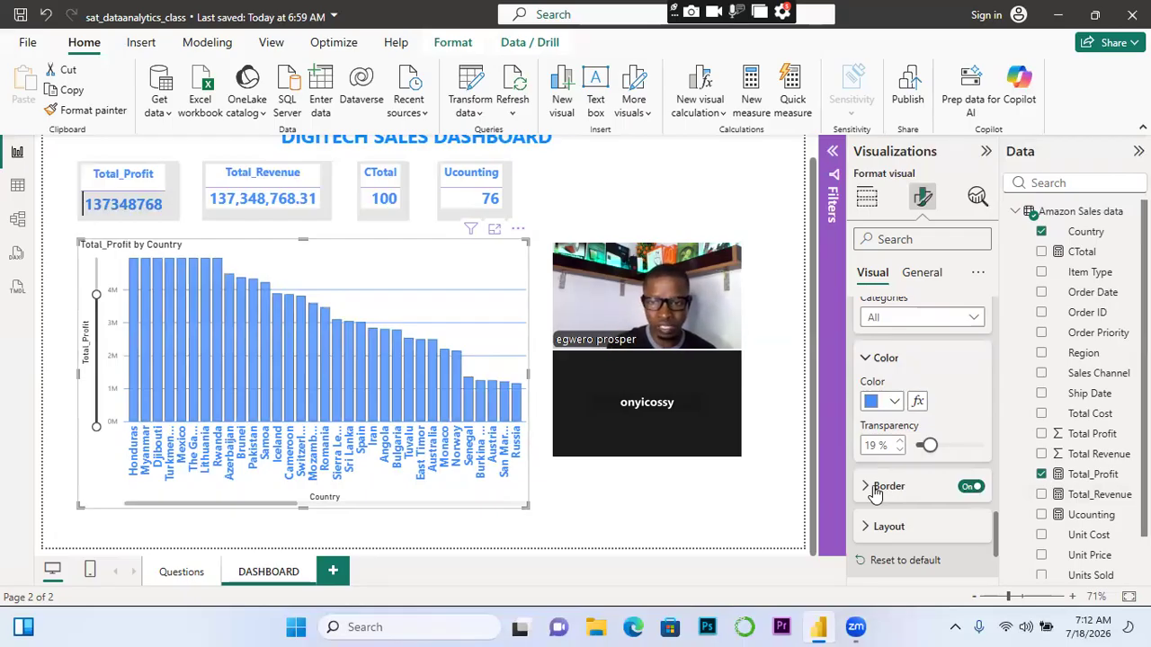
pyautogui.click(875, 491)
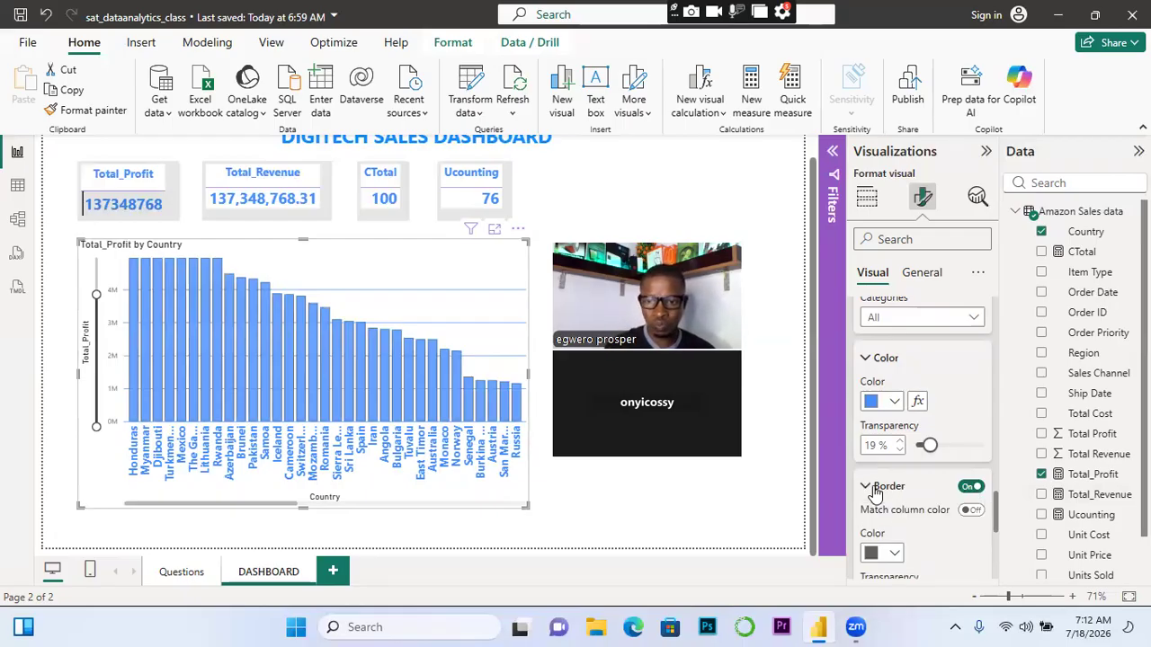
pyautogui.click(899, 554)
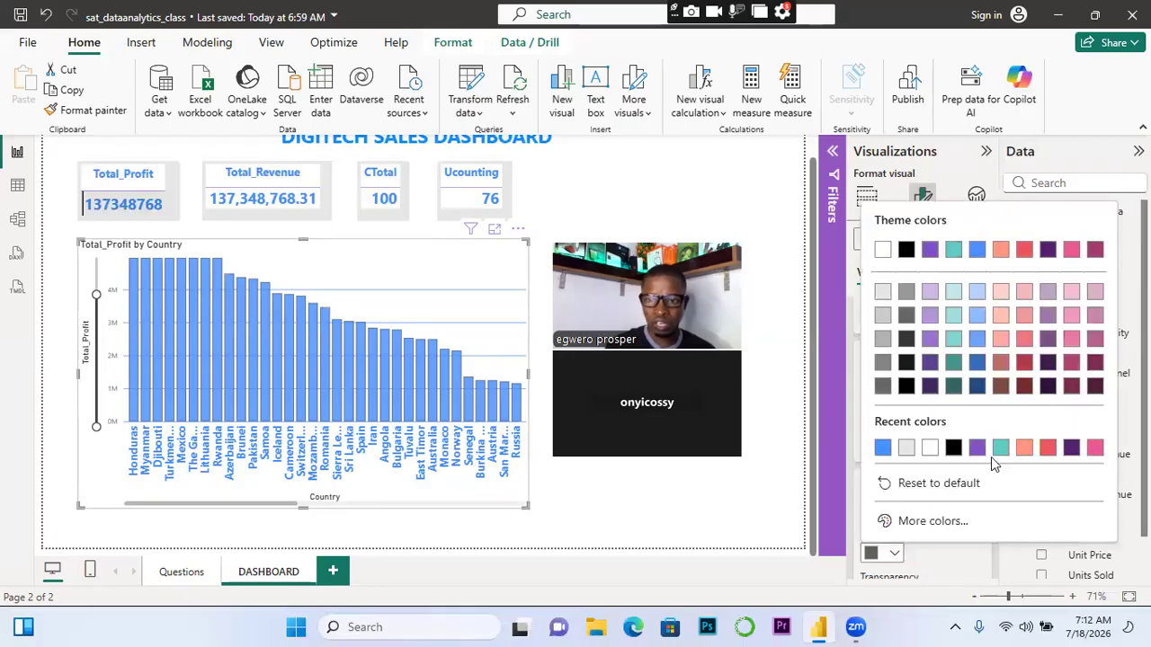
pyautogui.click(1028, 452)
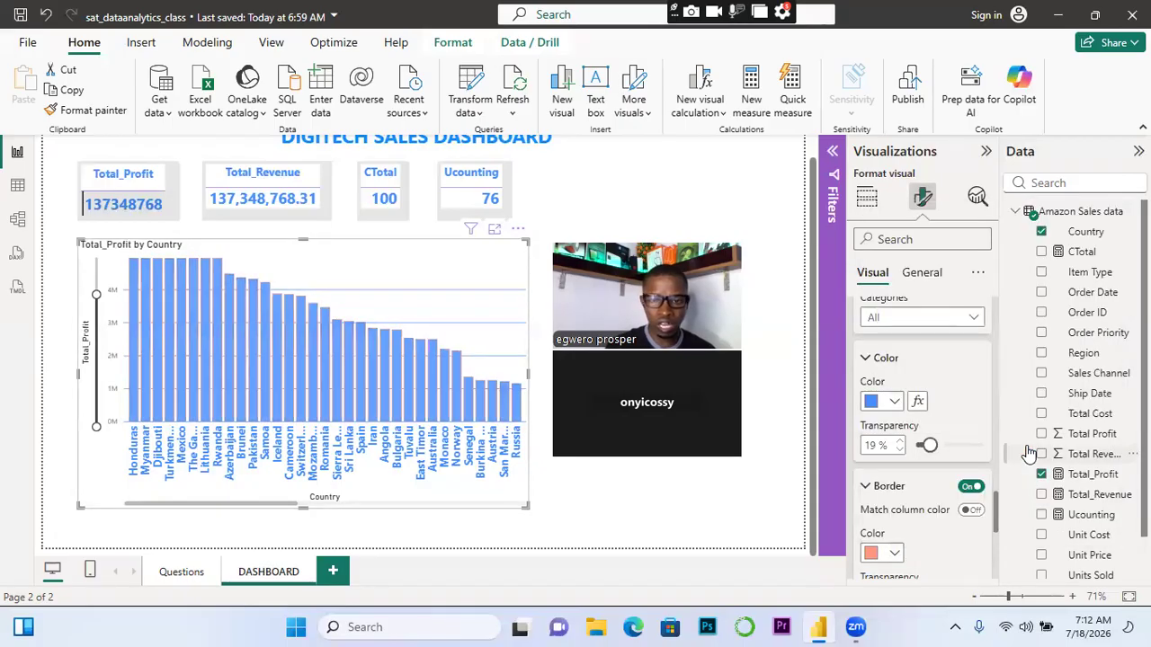
pyautogui.click(890, 553)
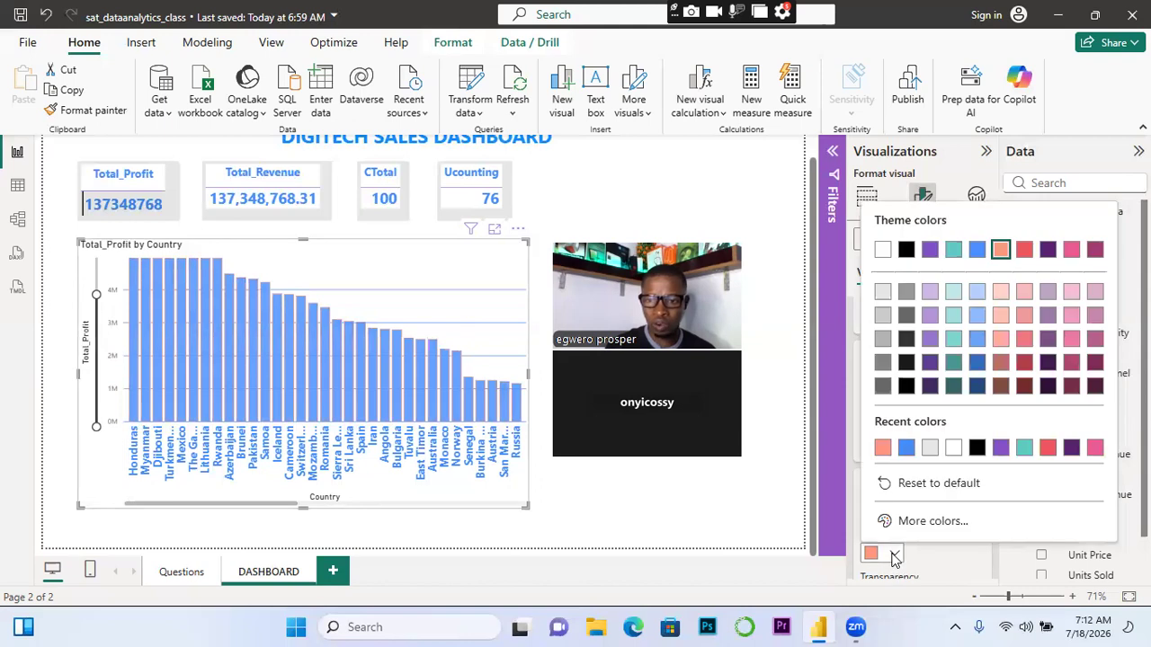
pyautogui.click(907, 447)
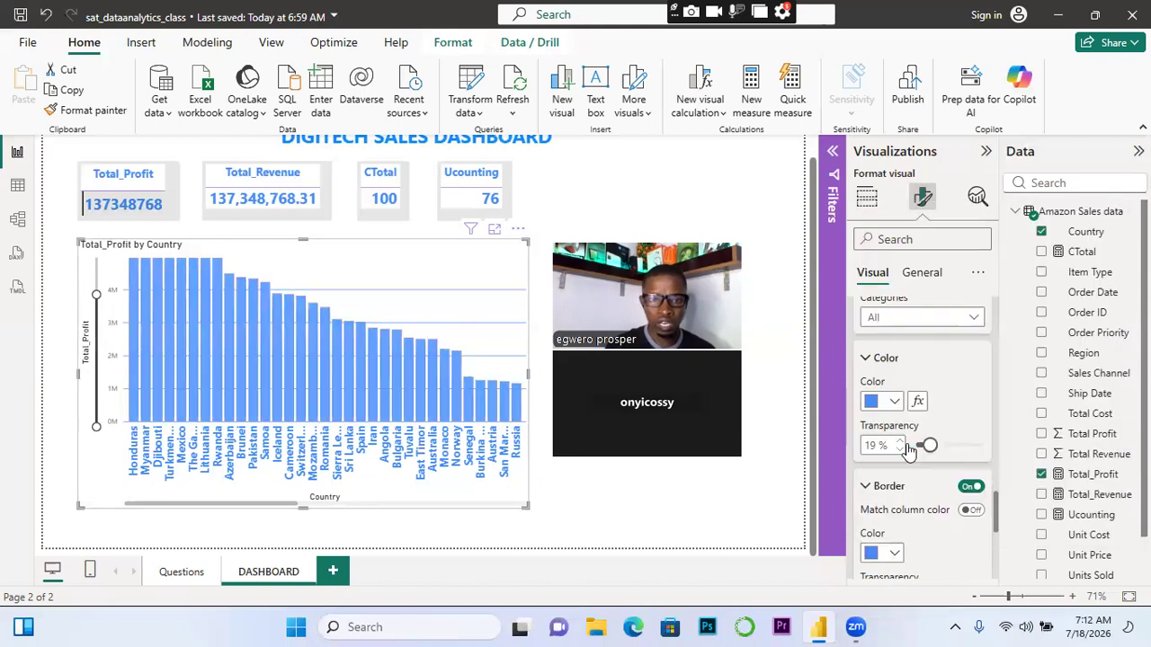
# Turn on data labels for the column chart and open their settings
pyautogui.moveTo(997, 514); pyautogui.dragTo(998, 560)
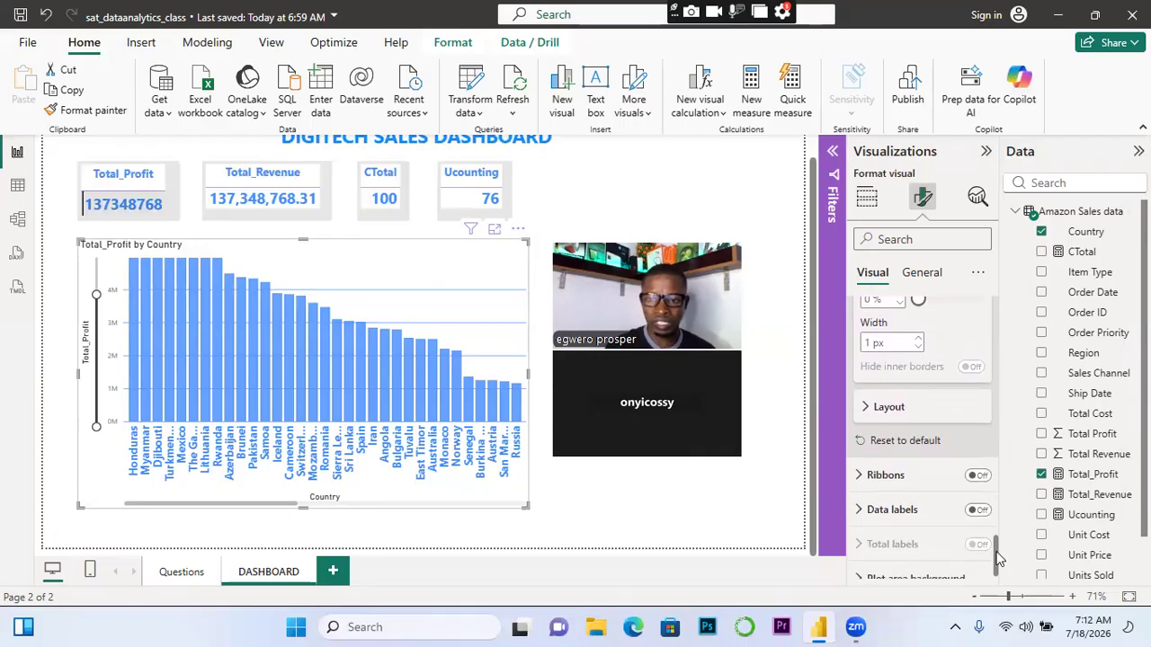
pyautogui.click(977, 511)
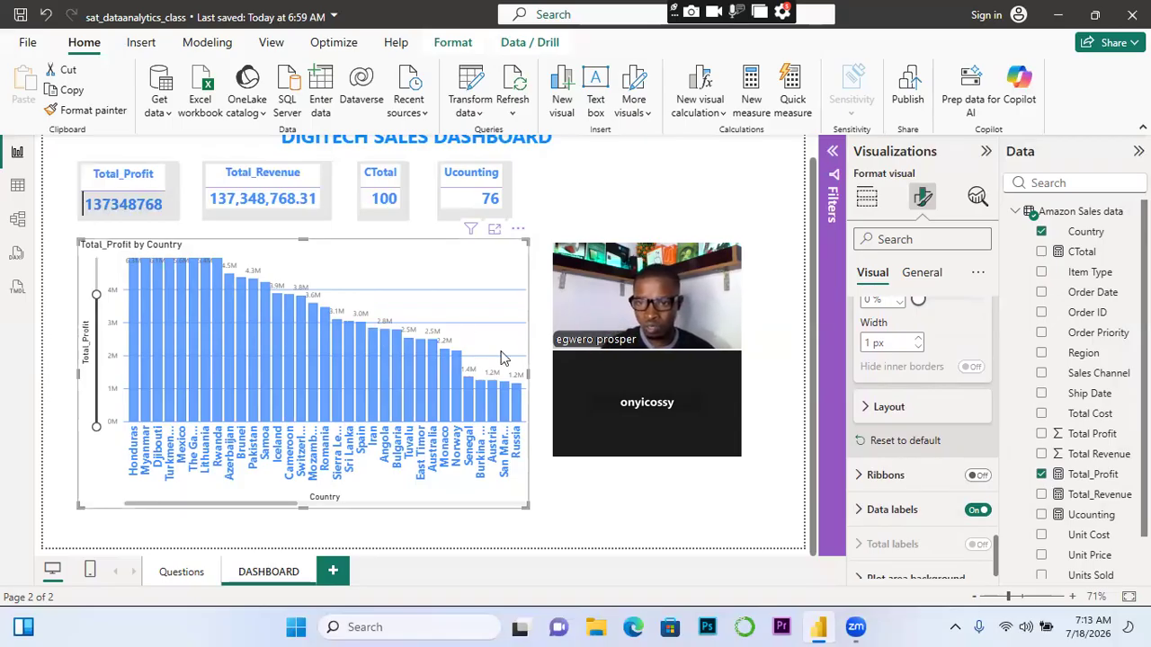
pyautogui.click(862, 514)
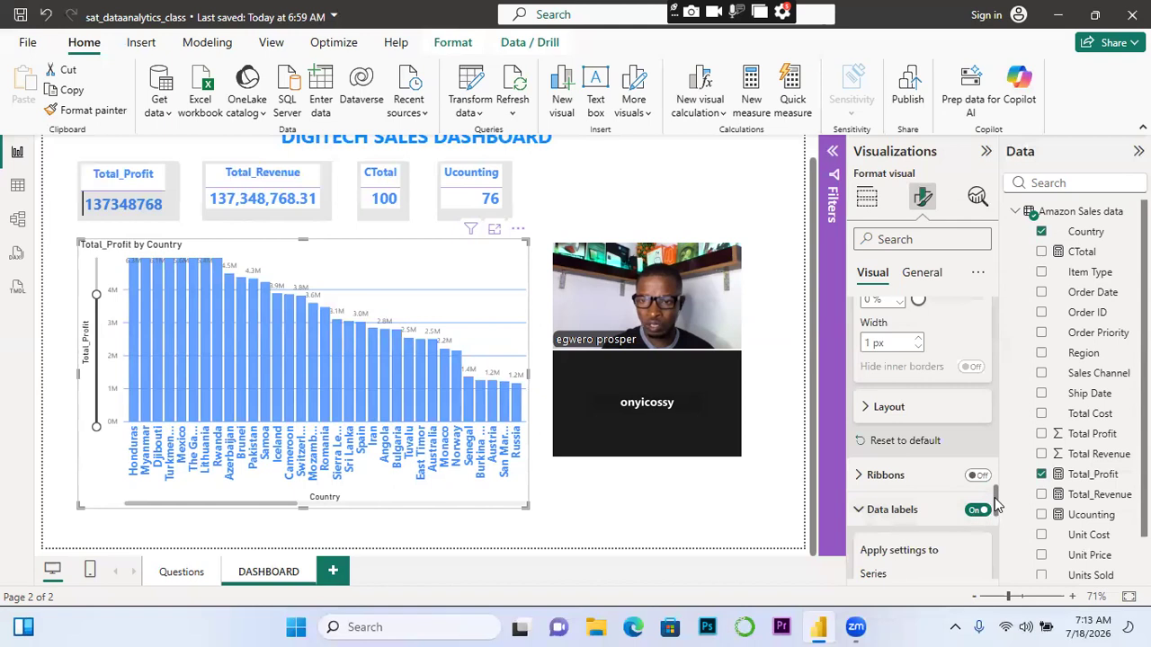
# Try the Vertical orientation for all the chart's data labels and return it to Horizontal
pyautogui.scroll(-3, 996, 506)
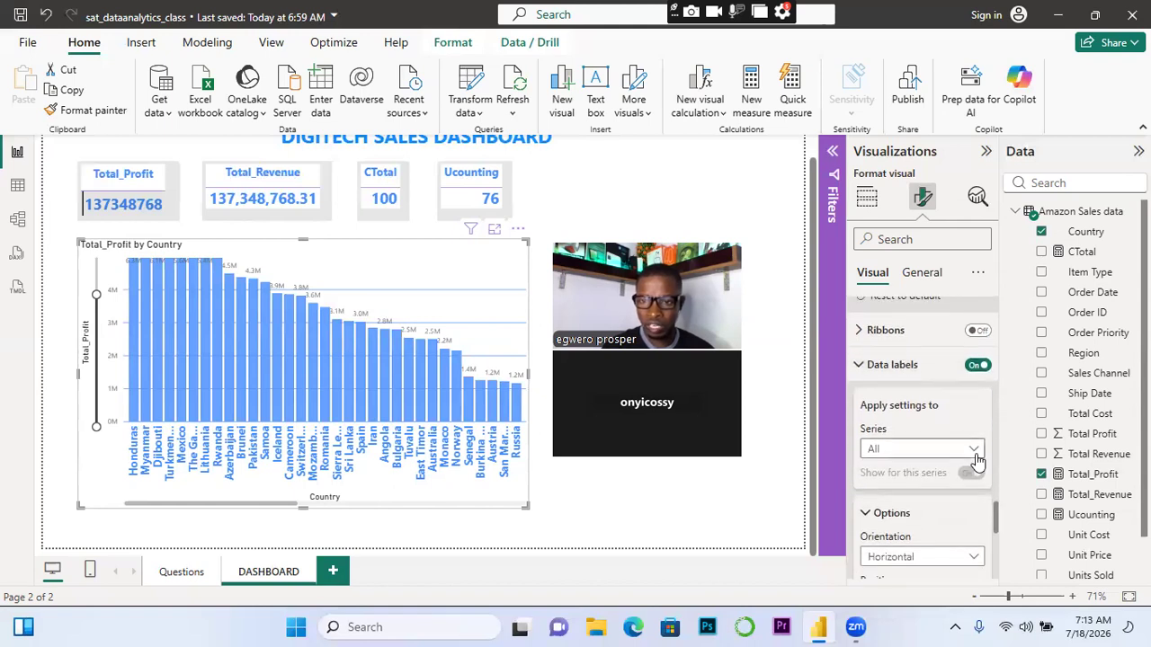
pyautogui.click(974, 451)
pyautogui.click(1010, 458)
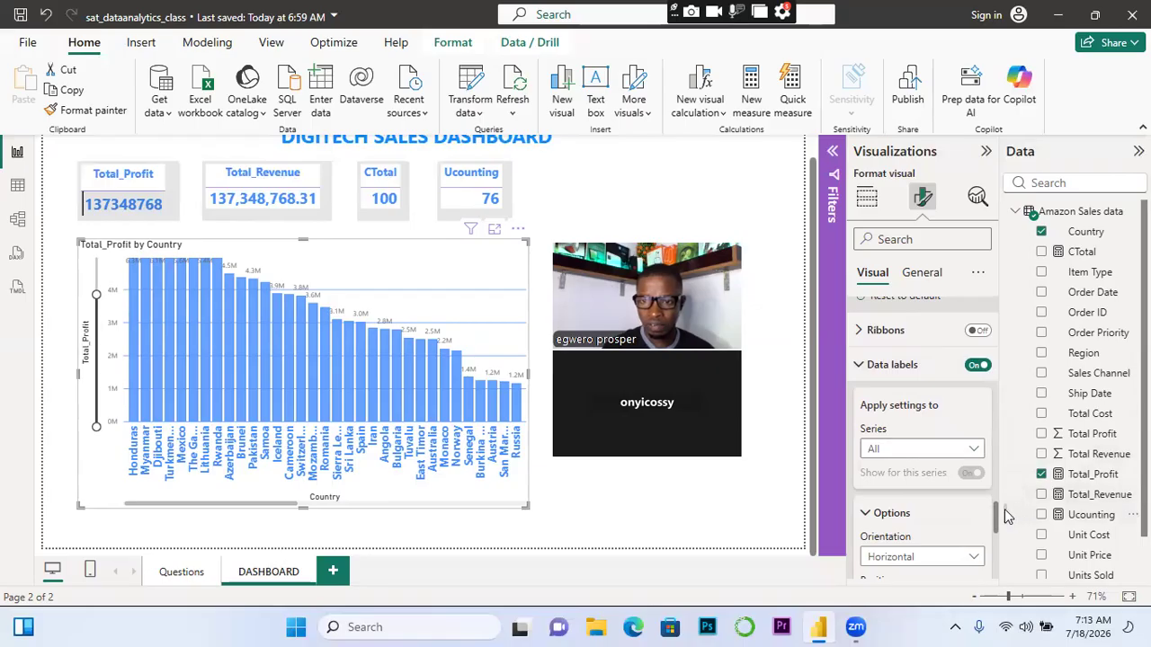
pyautogui.moveTo(998, 519); pyautogui.dragTo(999, 533)
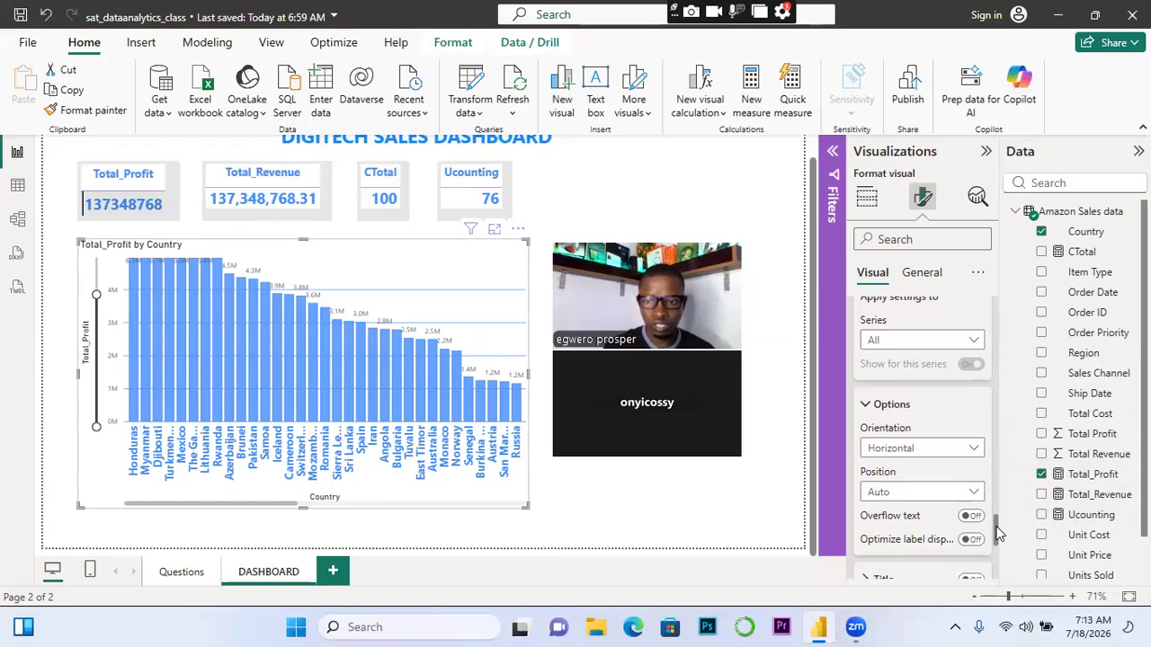
pyautogui.click(974, 449)
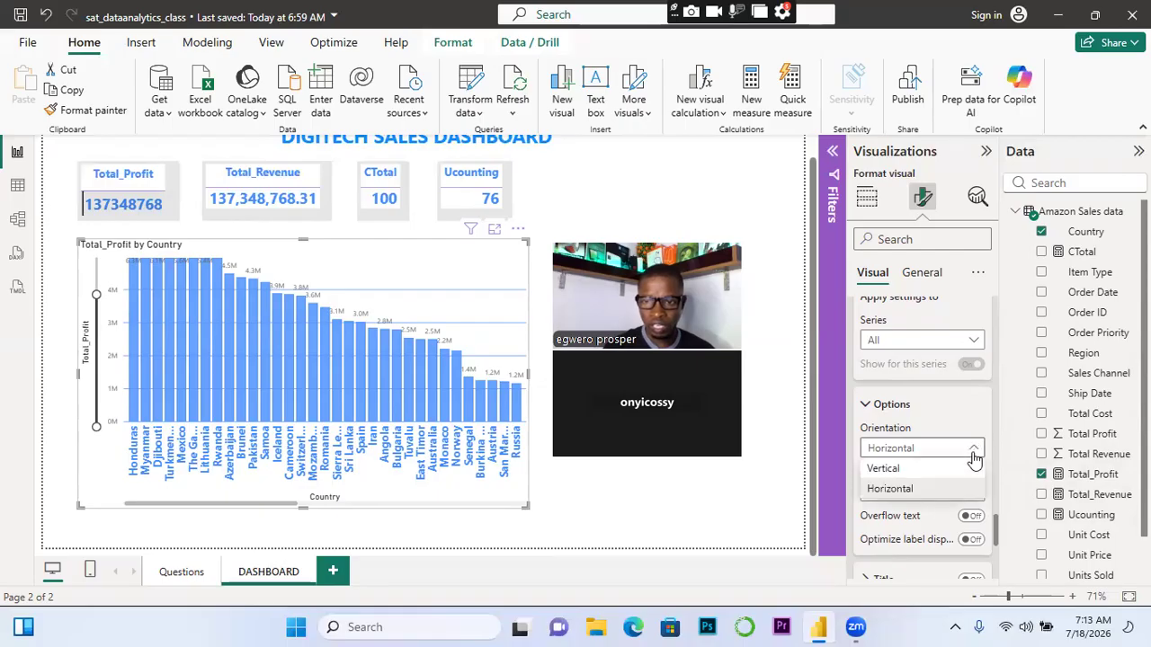
pyautogui.click(899, 466)
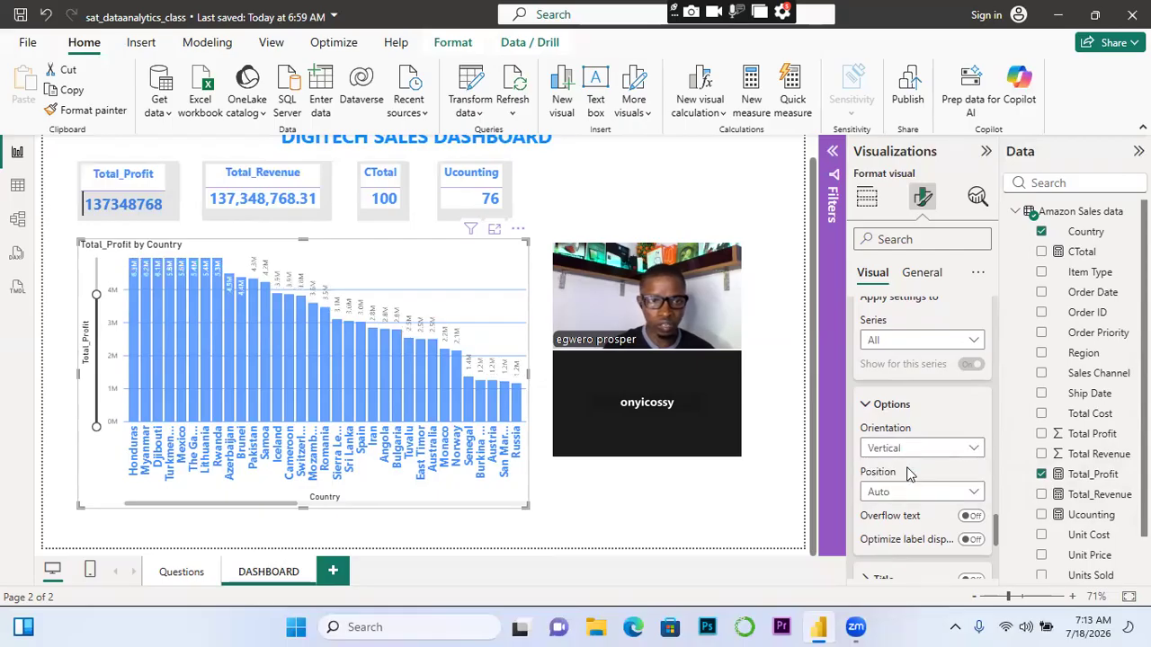
pyautogui.click(974, 449)
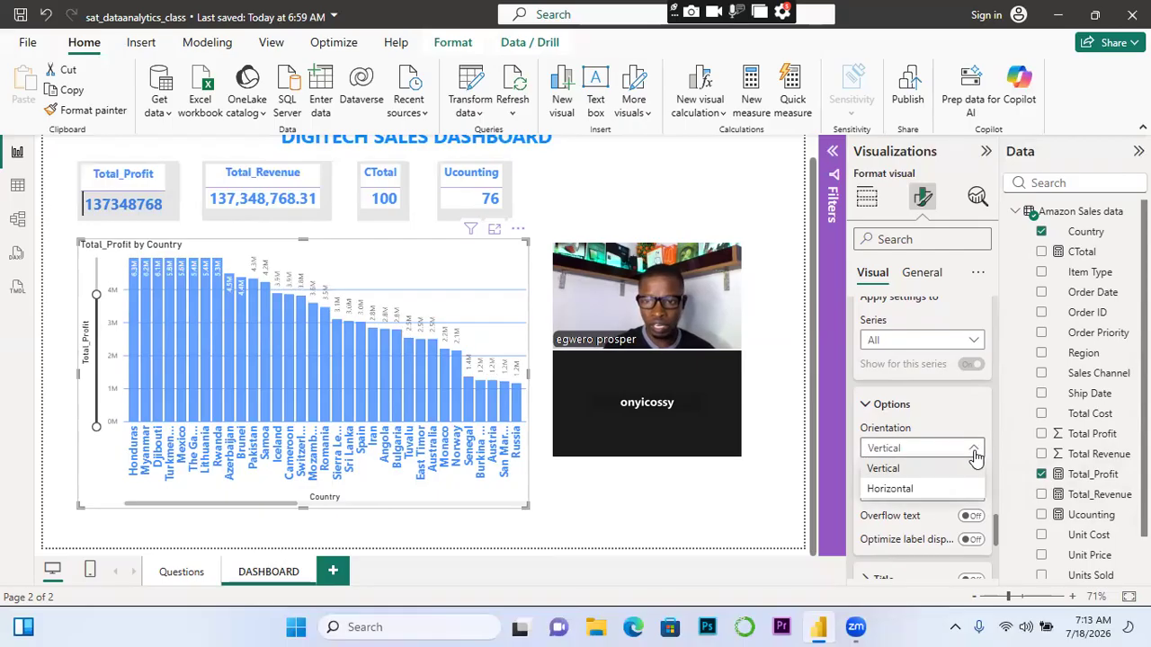
pyautogui.click(906, 490)
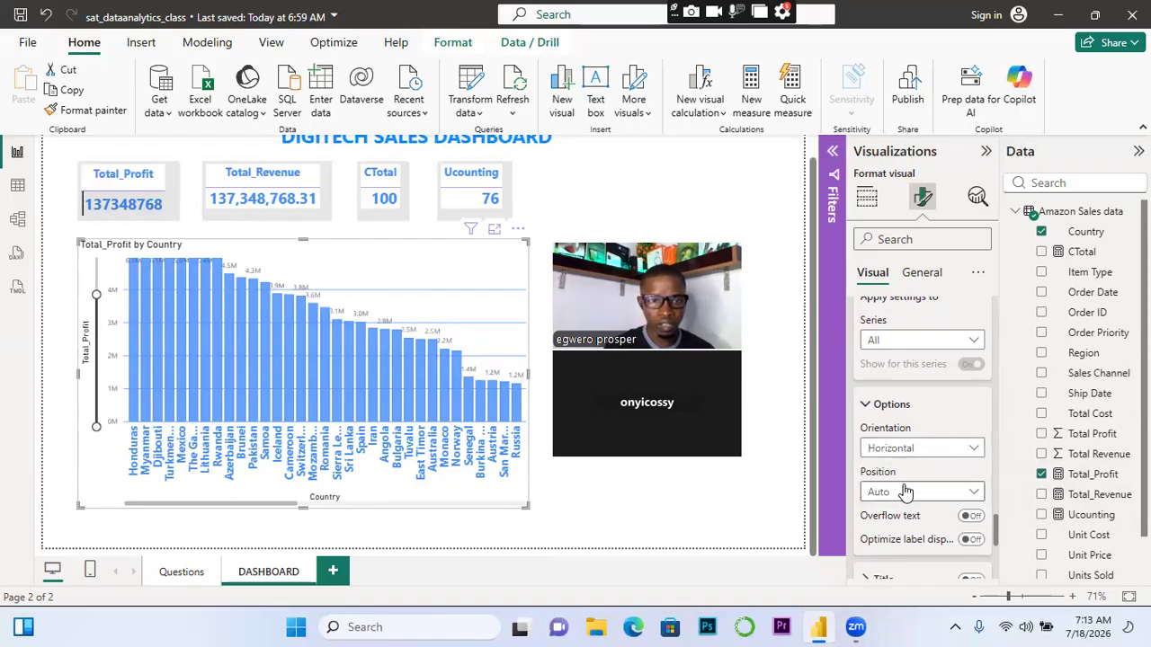
# Try overflow text on the data labels, turn it back off and enable the optimized label display option
pyautogui.click(972, 518)
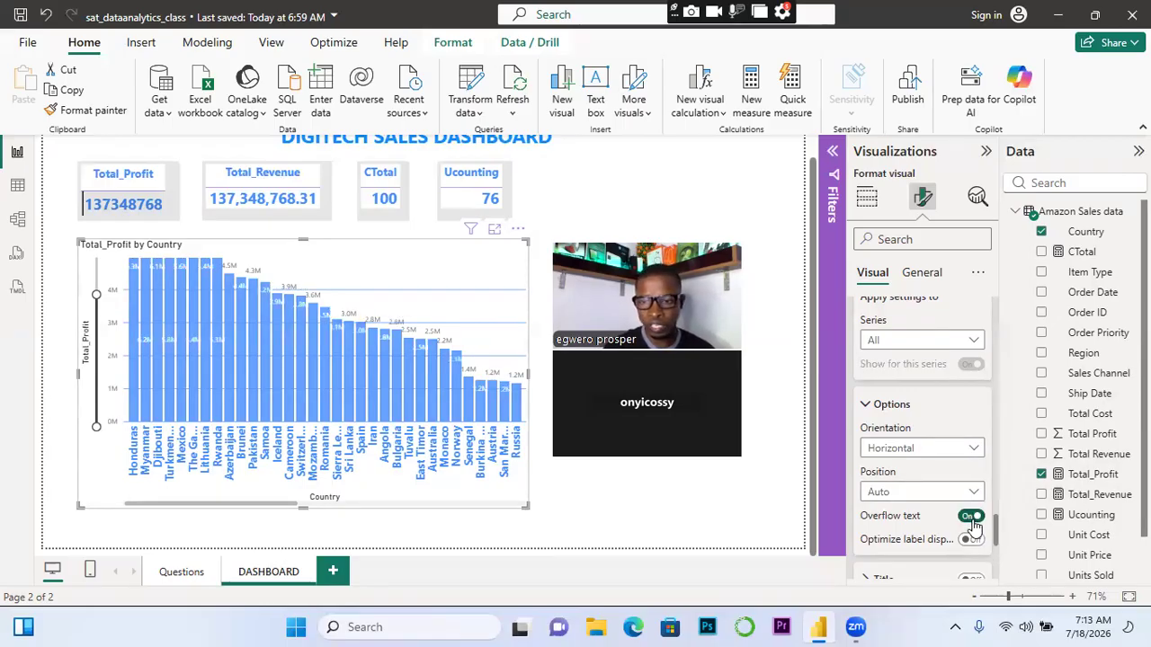
pyautogui.click(973, 518)
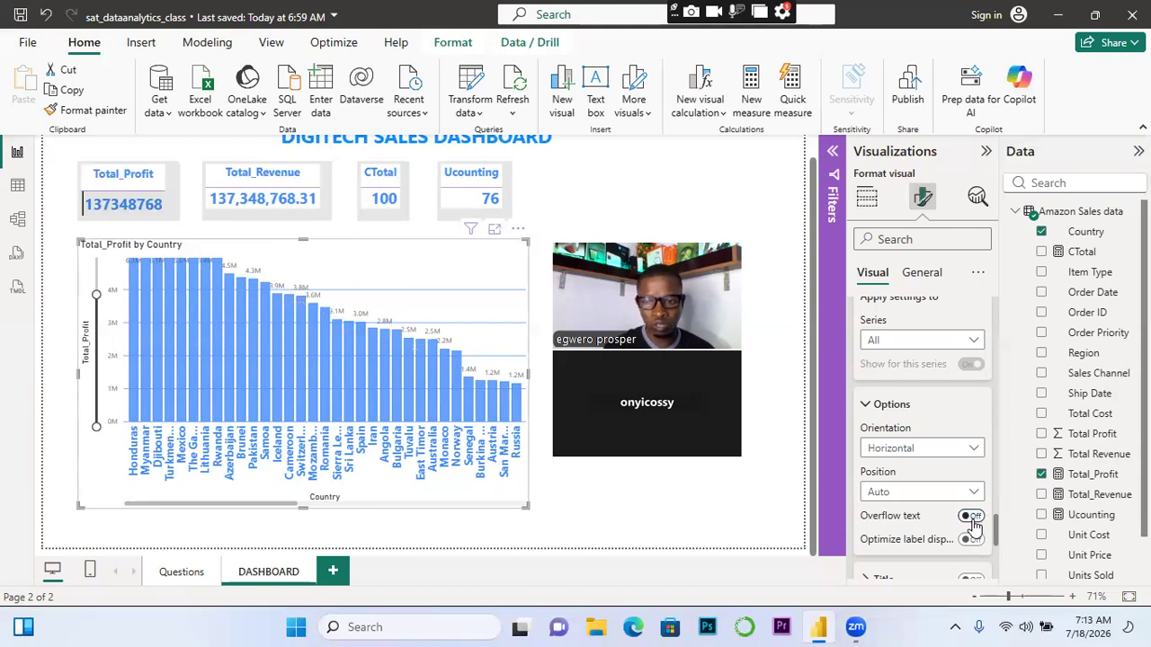
pyautogui.click(972, 540)
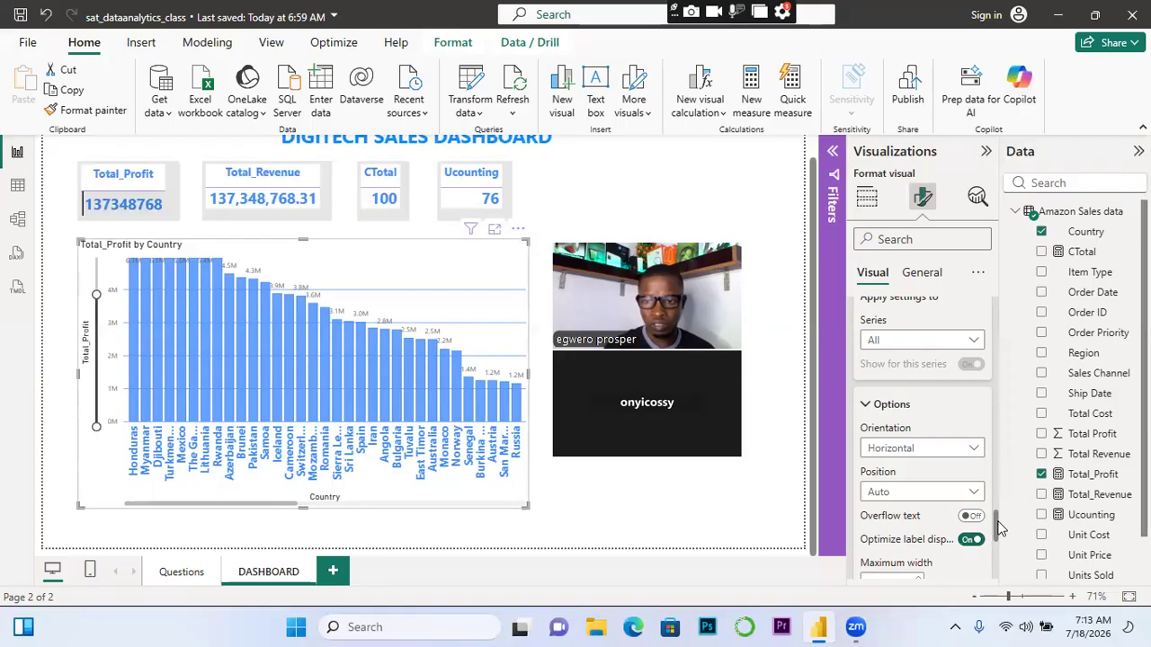
# Format the data label values with the theme blue color and a font size of 12
pyautogui.moveTo(997, 533); pyautogui.dragTo(996, 562)
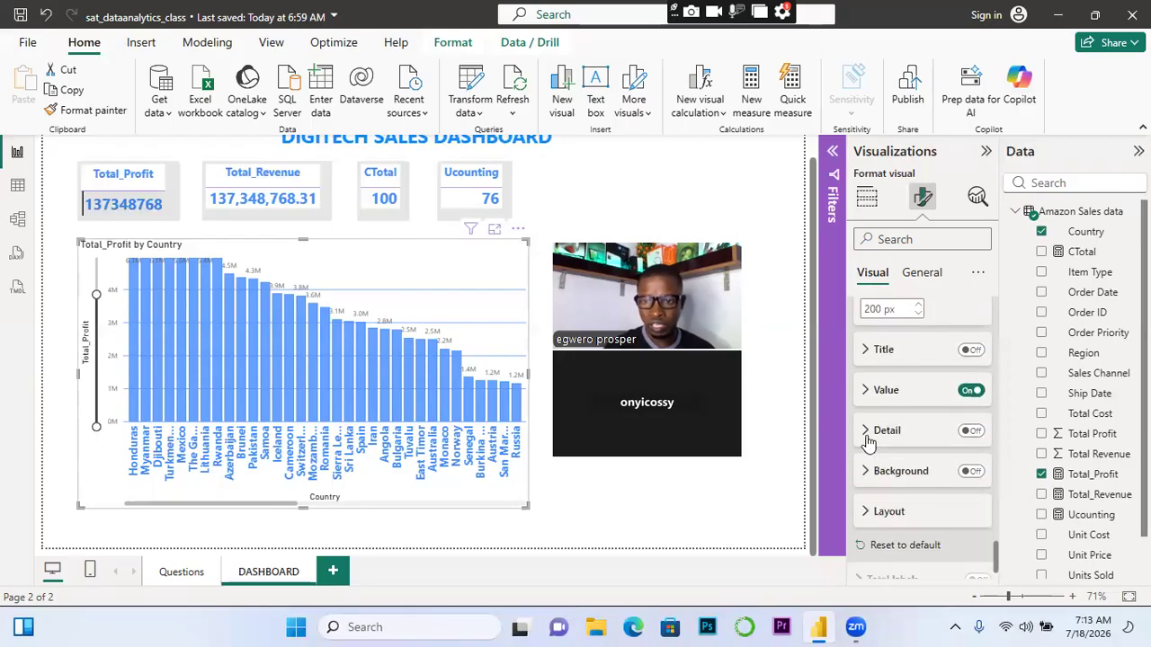
pyautogui.click(870, 391)
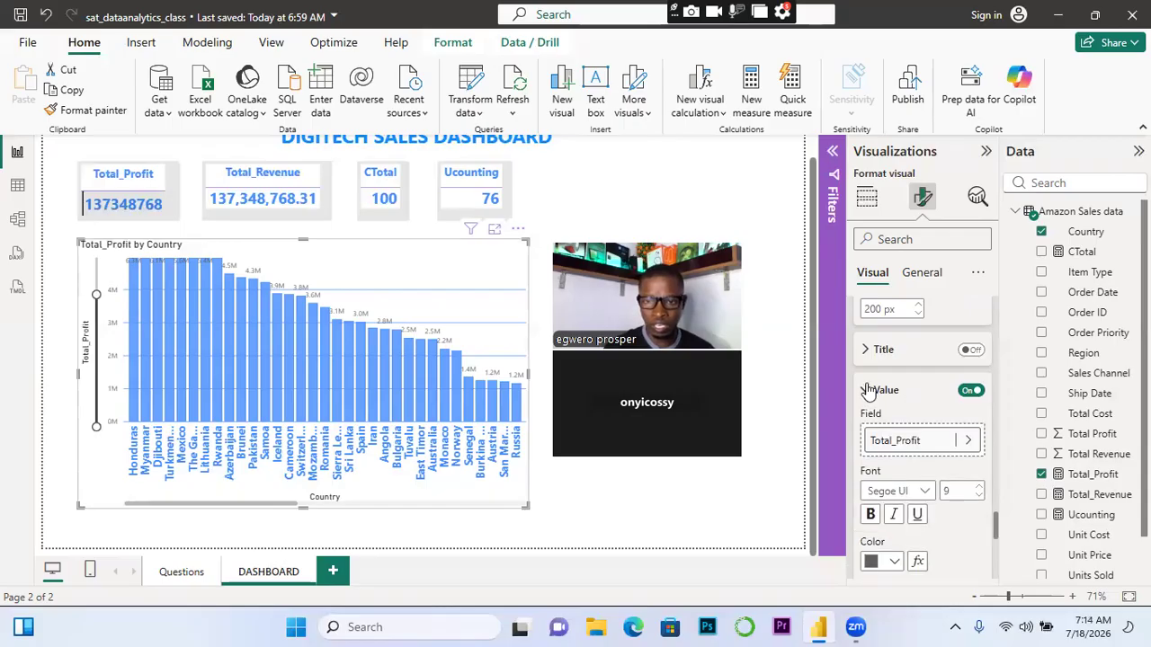
pyautogui.click(878, 562)
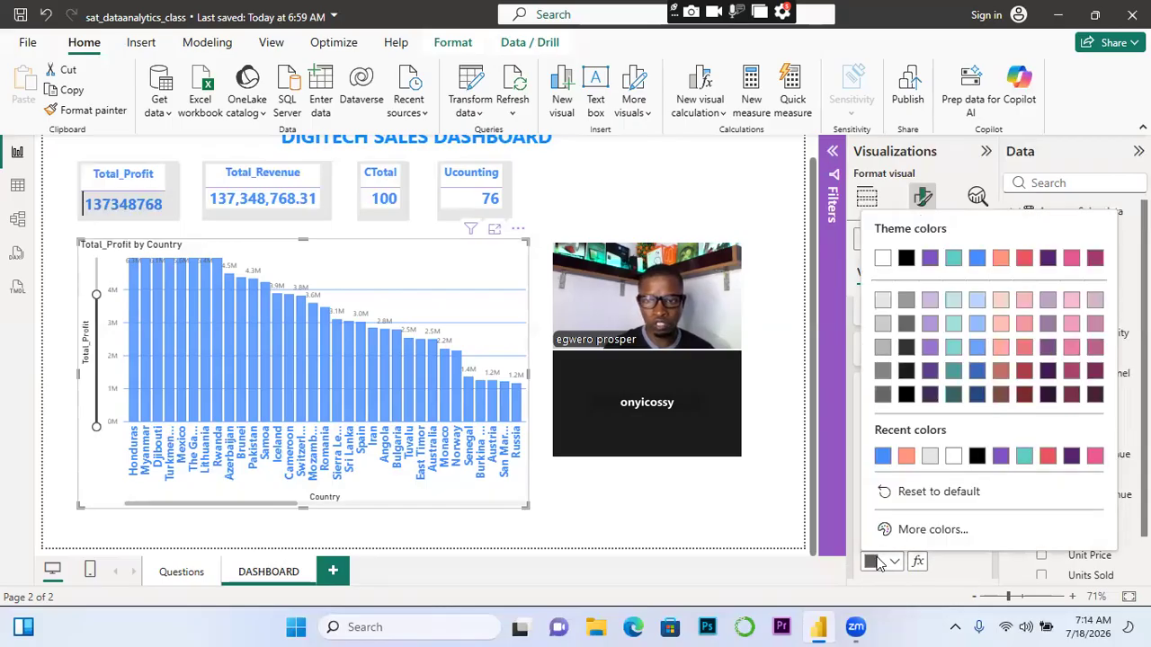
pyautogui.click(975, 260)
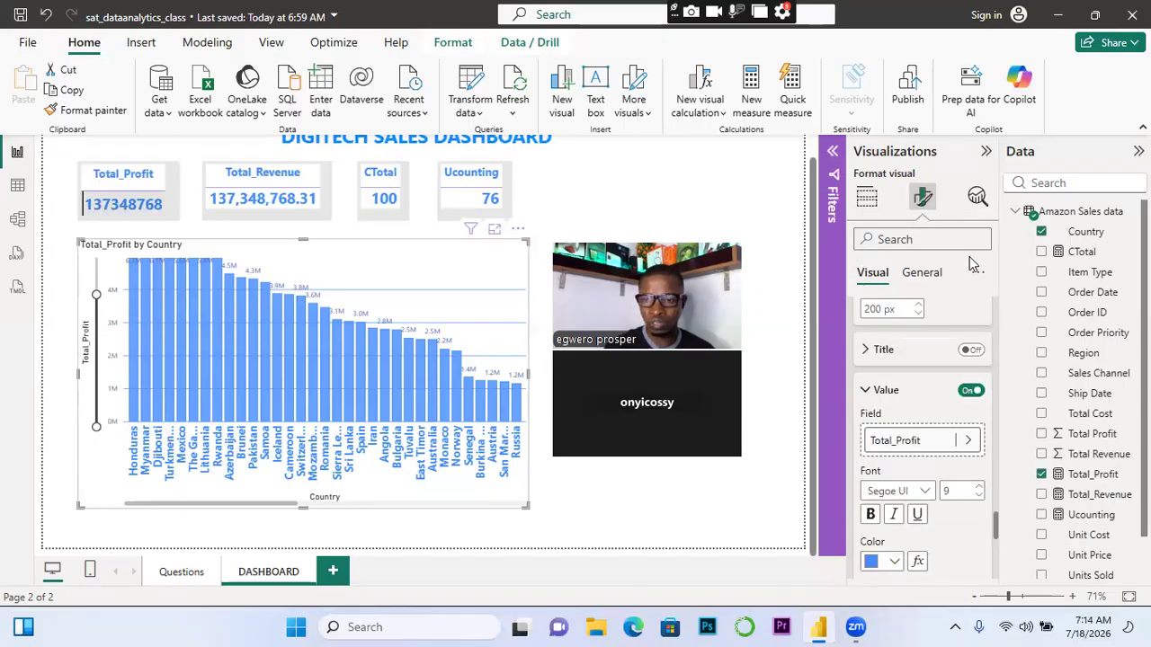
pyautogui.click(981, 488)
pyautogui.click(981, 488)
pyautogui.click(981, 488)
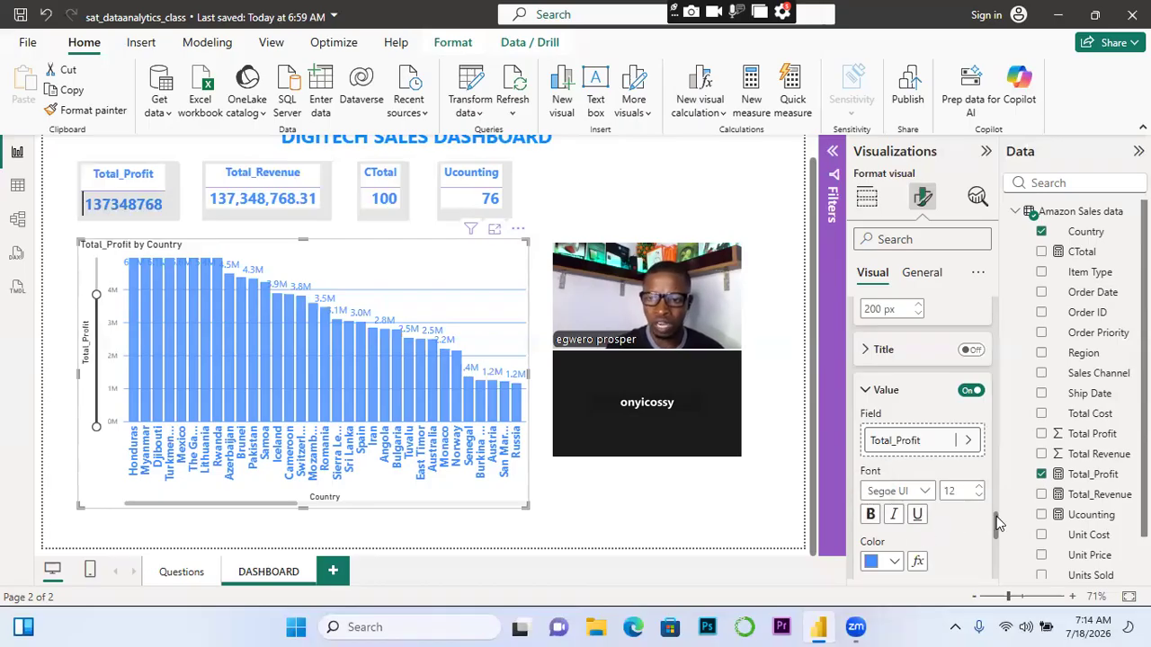
# Switch the data label values' display units between Thousands and Auto, and settle on Thousands
pyautogui.moveTo(999, 521); pyautogui.dragTo(1001, 533)
pyautogui.scroll(-1, 1001, 533)
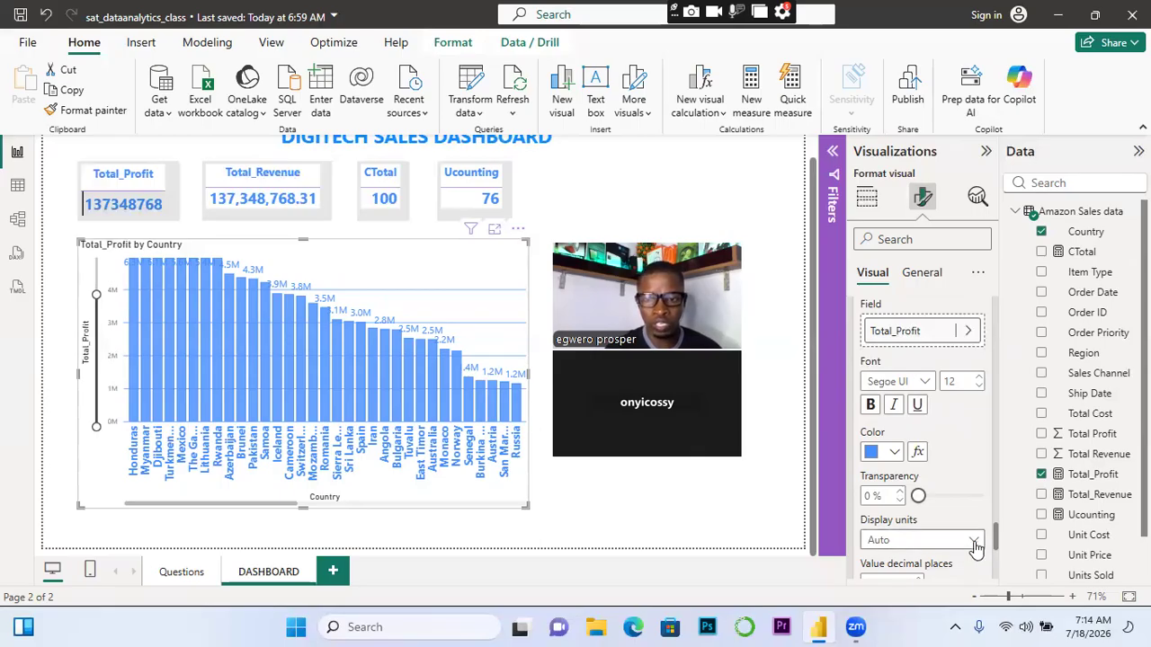
pyautogui.click(974, 543)
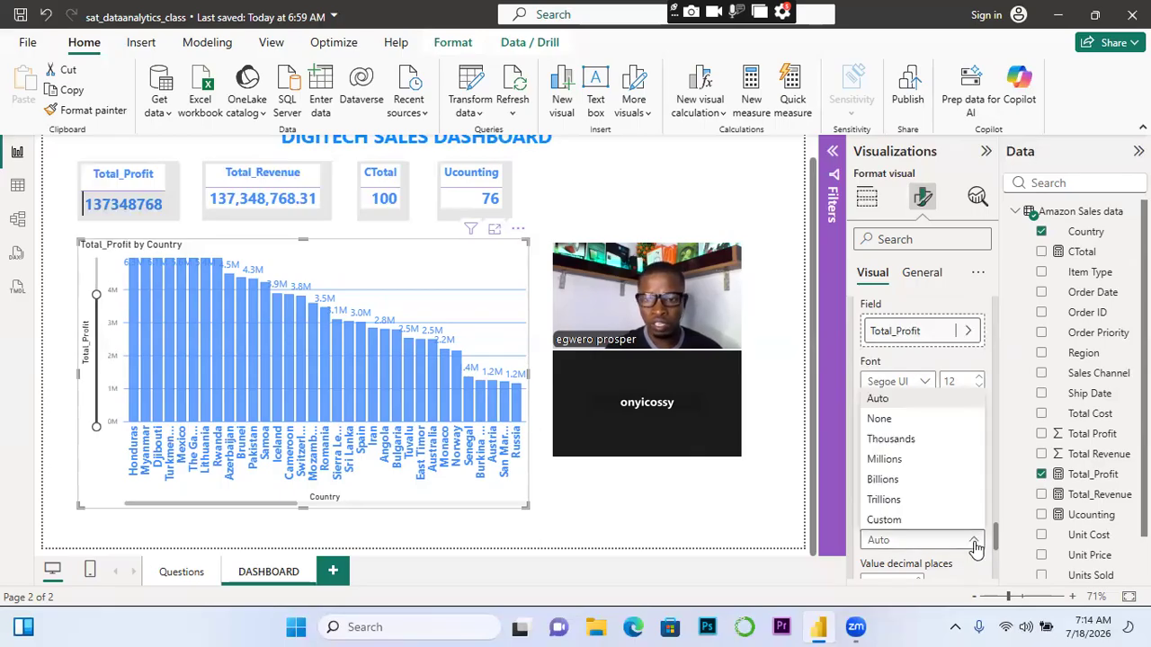
pyautogui.click(890, 439)
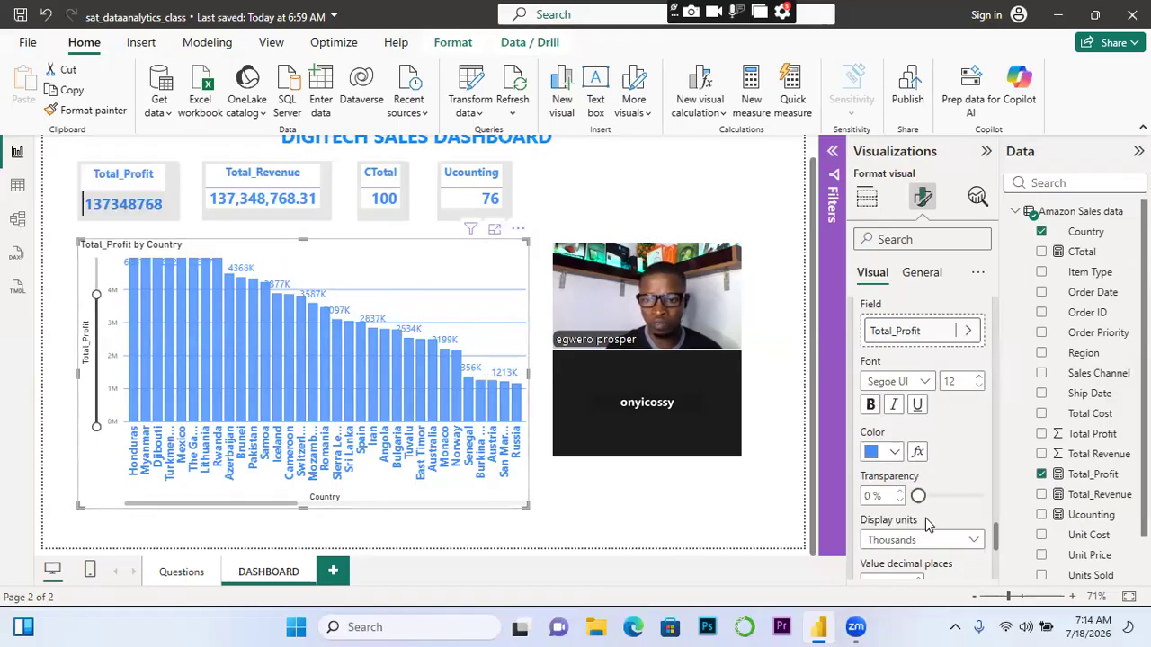
pyautogui.moveTo(995, 543); pyautogui.dragTo(994, 549)
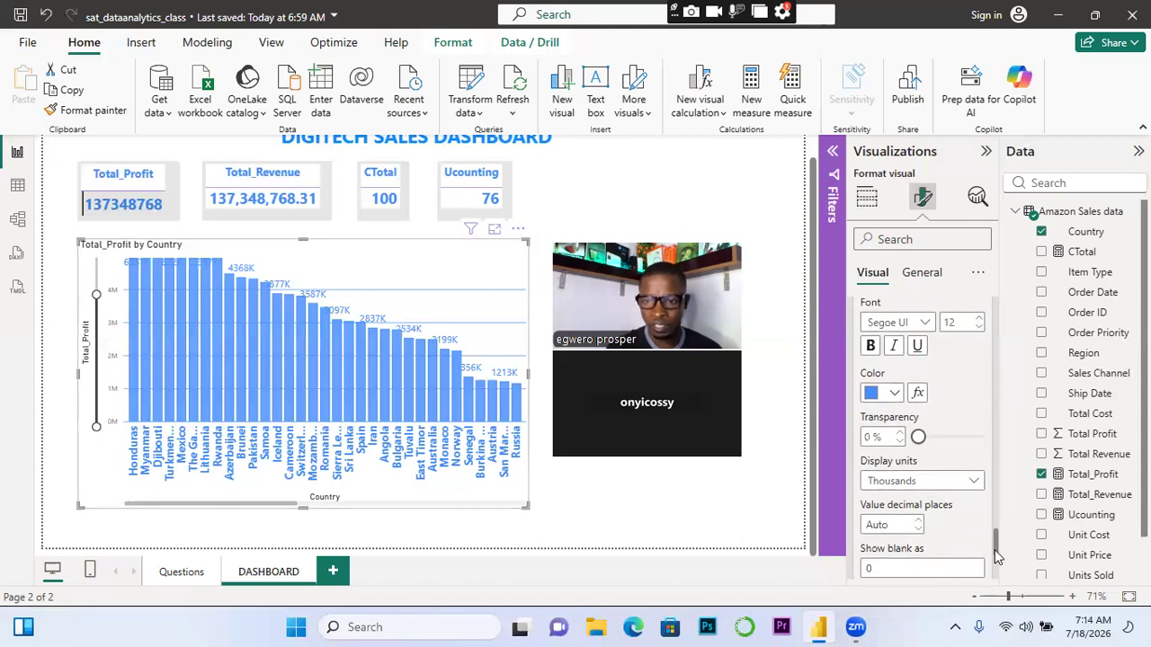
pyautogui.click(974, 483)
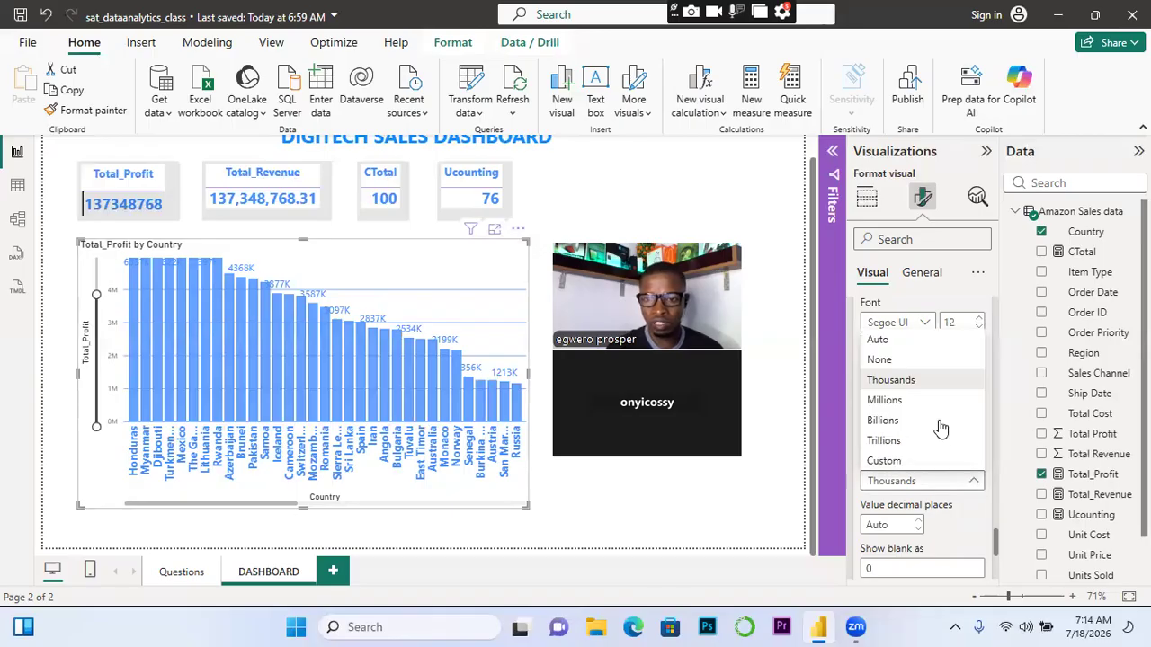
pyautogui.click(886, 345)
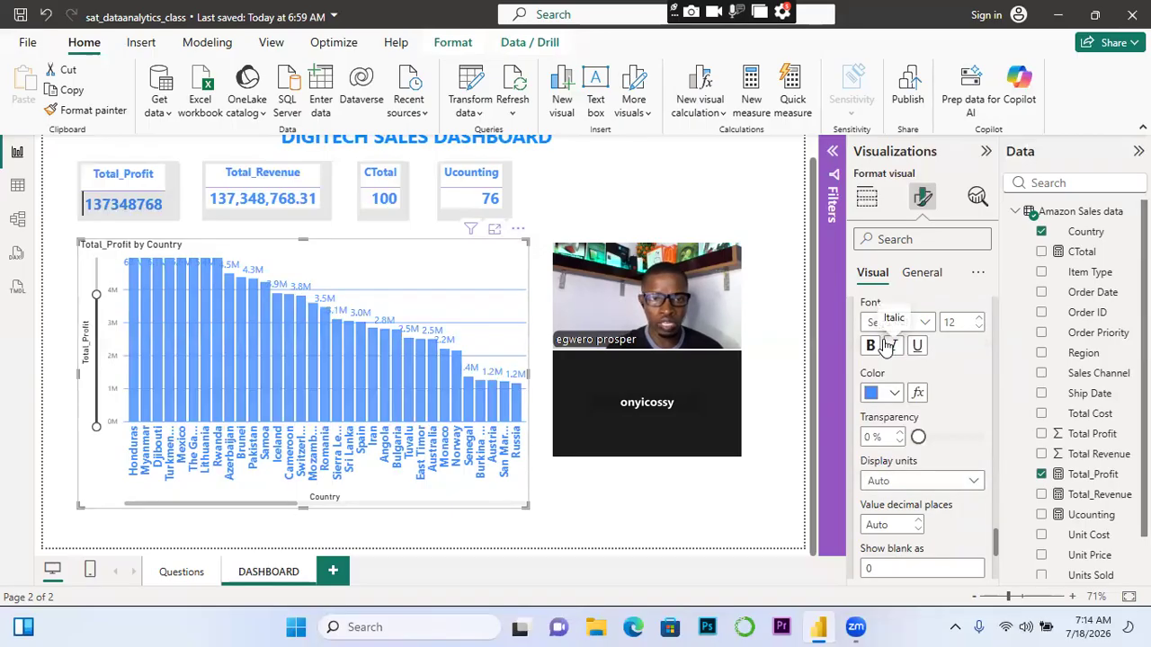
pyautogui.click(976, 481)
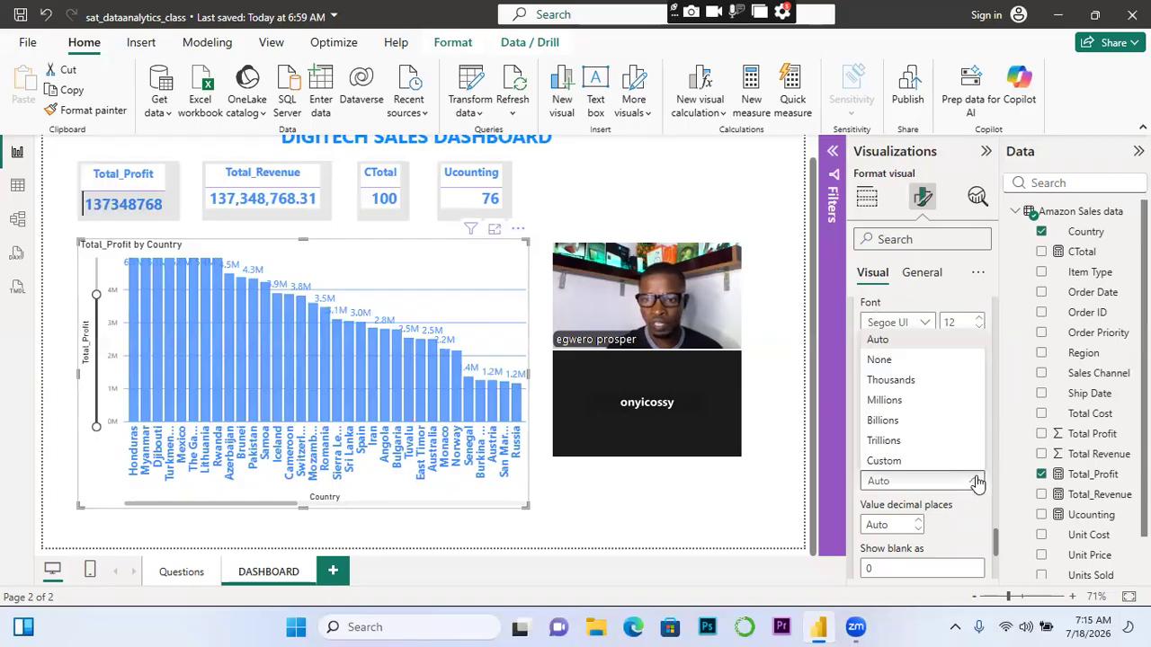
pyautogui.click(886, 380)
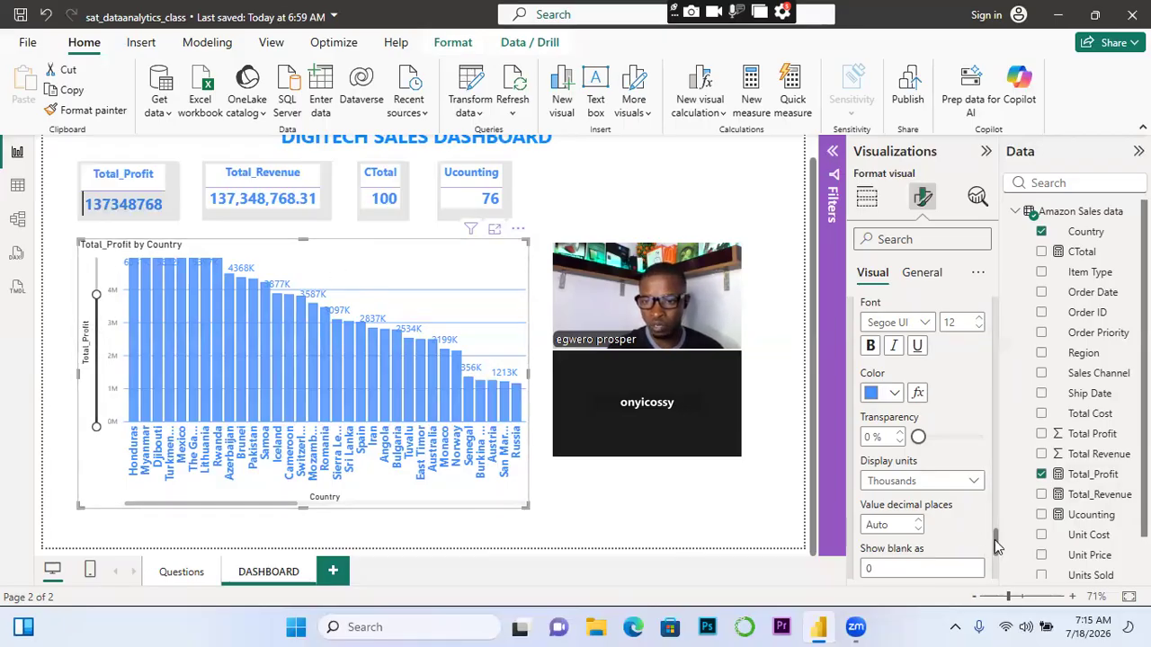
# Expand the data labels' Detail settings and turn Detail on
pyautogui.scroll(-3, 997, 549)
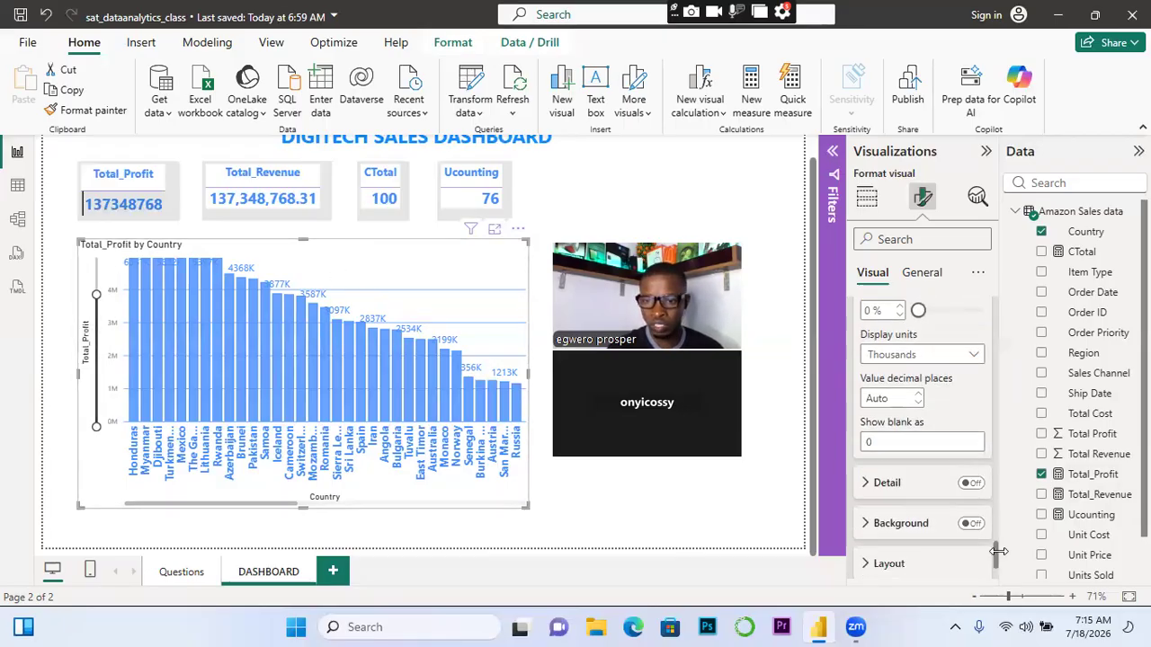
pyautogui.click(969, 474)
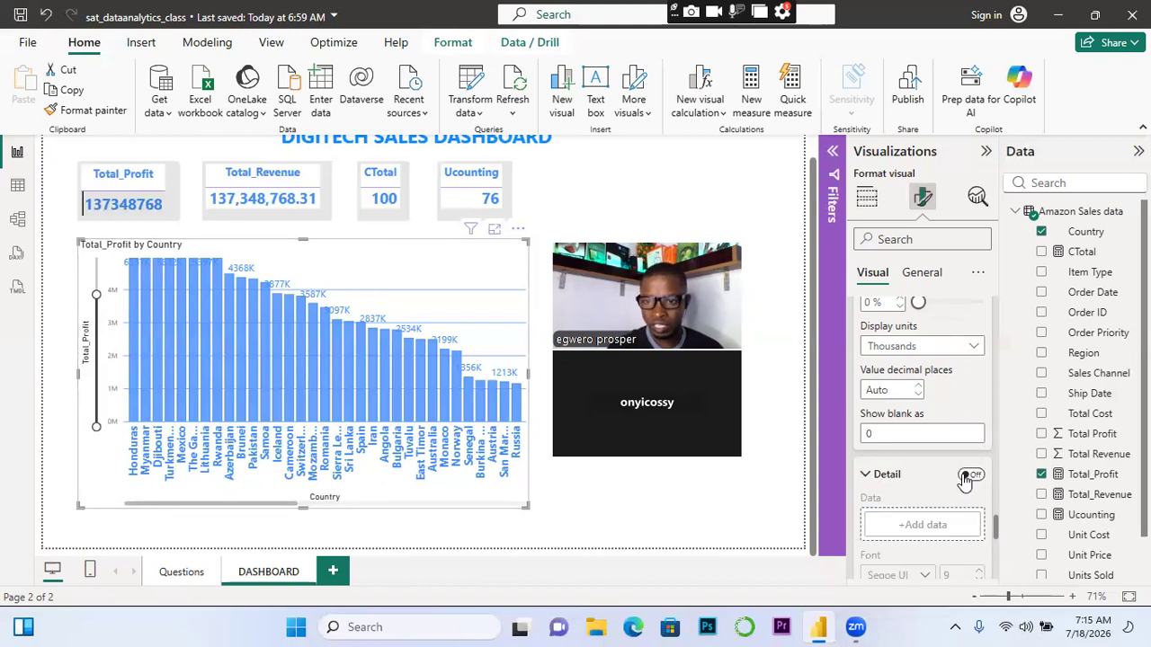
pyautogui.click(968, 476)
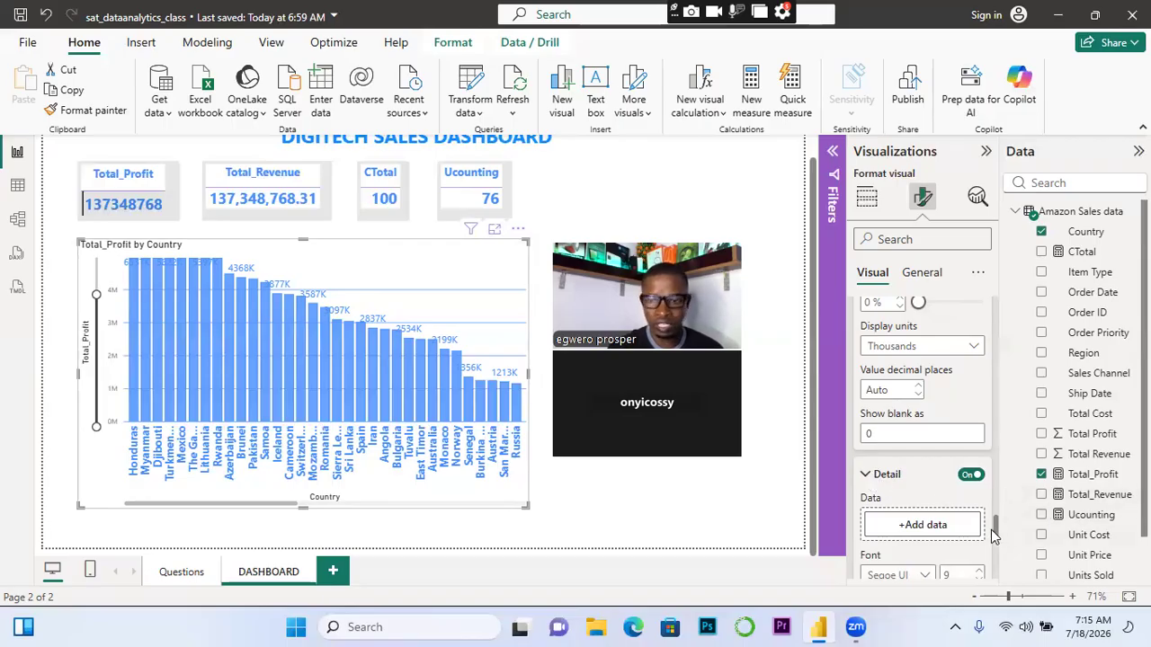
# Set the colour of the data labels' Detail text to blue on the Total_Profit by Country chart
pyautogui.moveTo(998, 536); pyautogui.dragTo(1000, 544)
pyautogui.scroll(-2, 1000, 544)
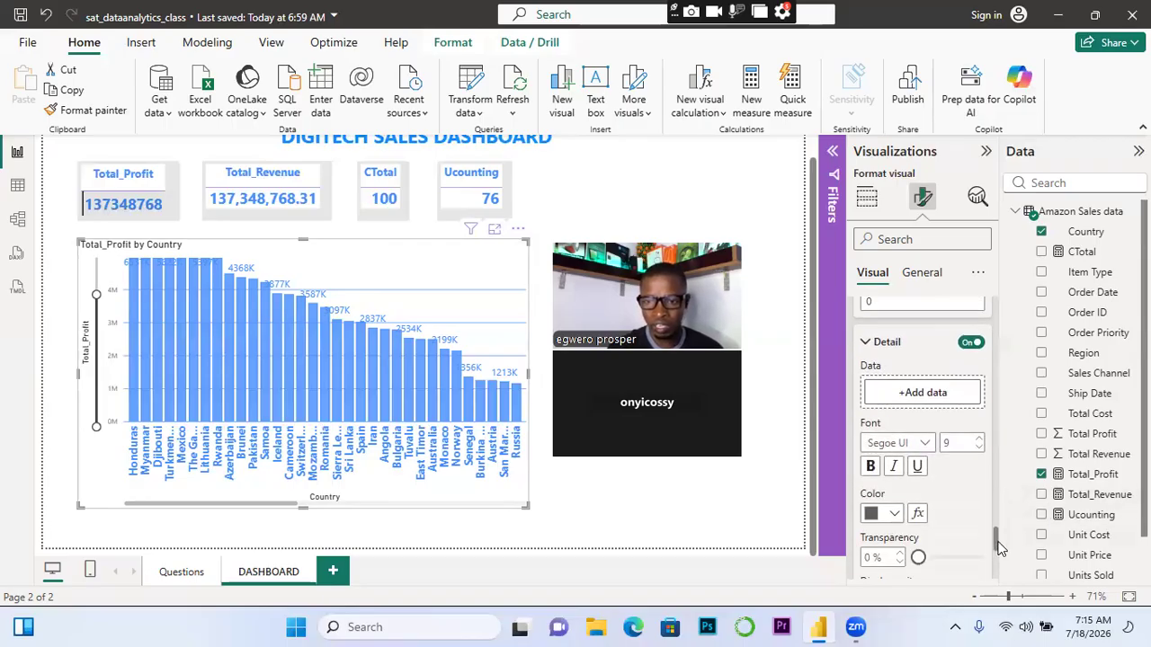
pyautogui.click(894, 514)
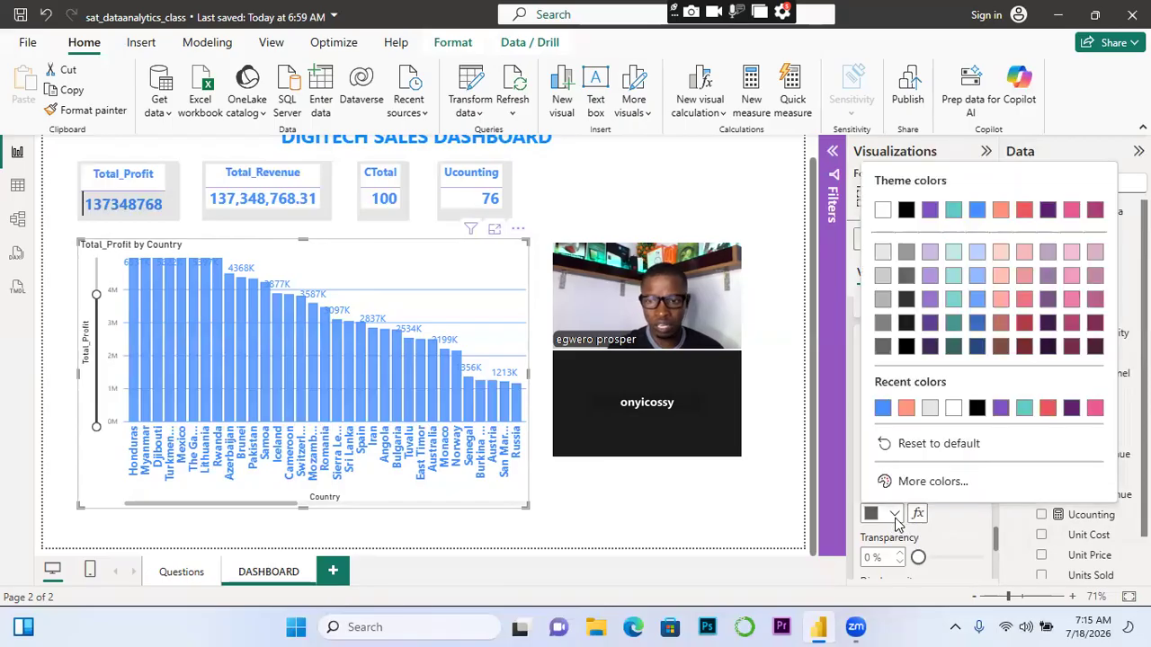
pyautogui.click(883, 408)
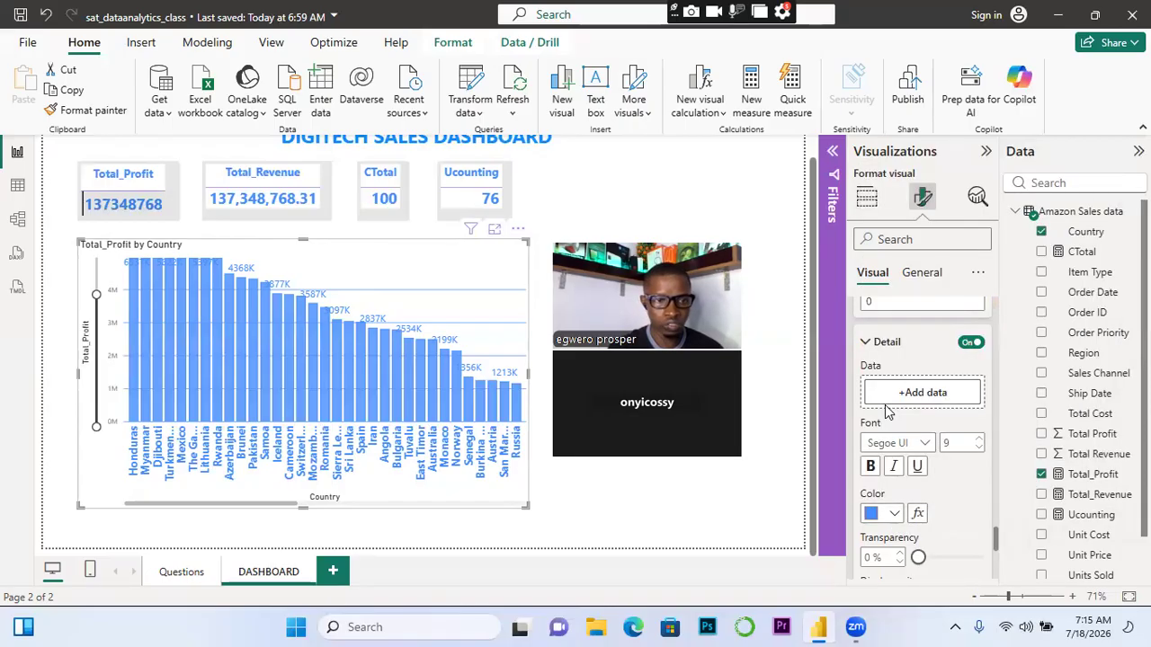
# Try BITLOCKER.png from the Pictures folder as the chart's plot area background, and remove the image again
pyautogui.moveTo(996, 542); pyautogui.dragTo(998, 570)
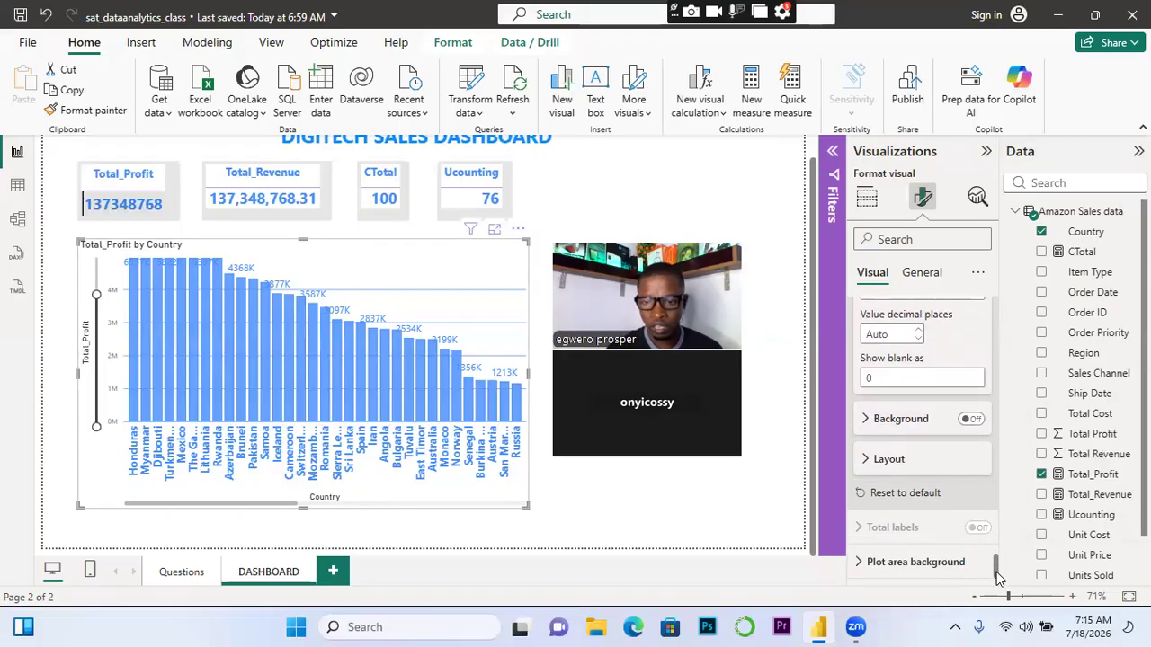
pyautogui.click(860, 563)
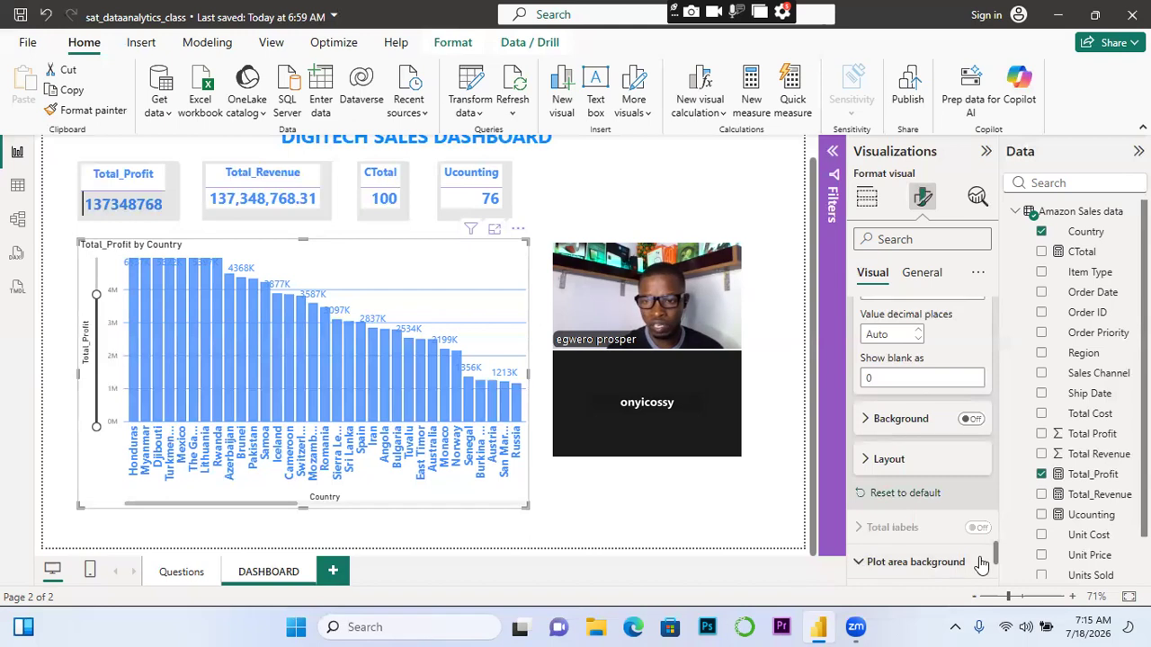
pyautogui.scroll(-3, 989, 559)
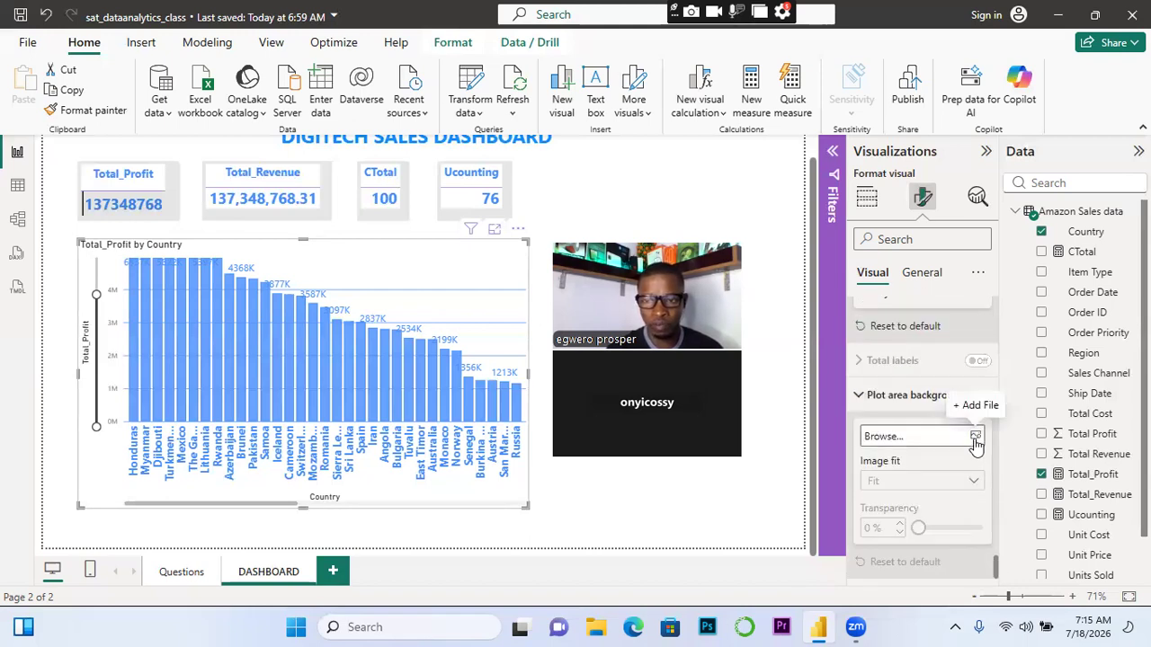
pyautogui.click(975, 440)
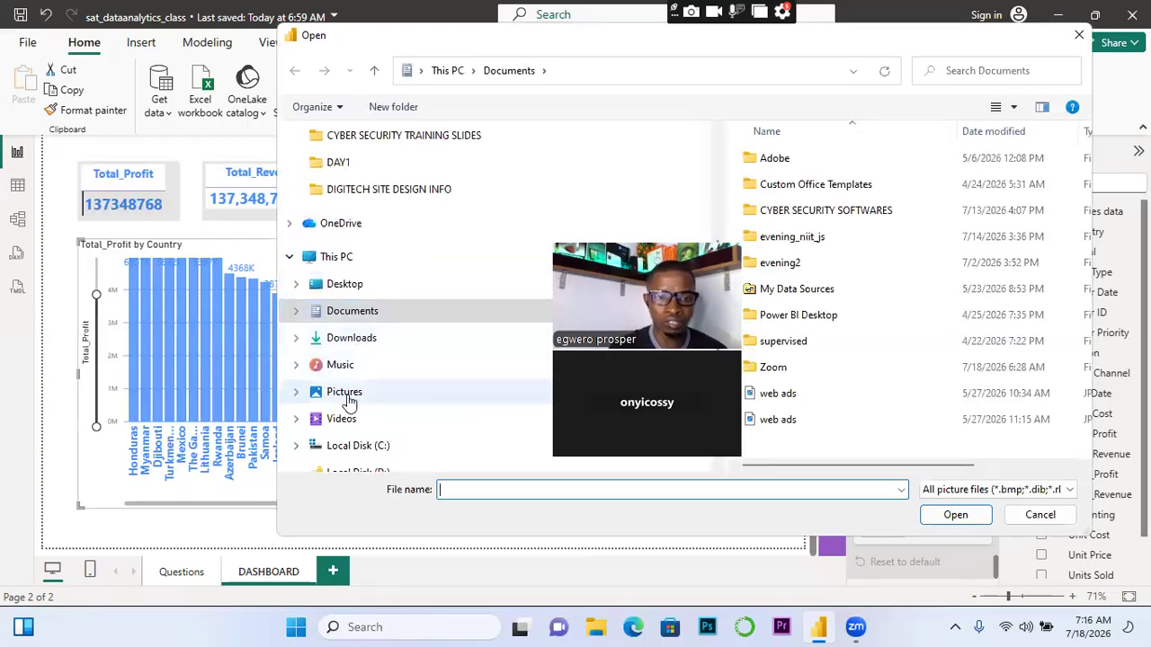
pyautogui.click(348, 396)
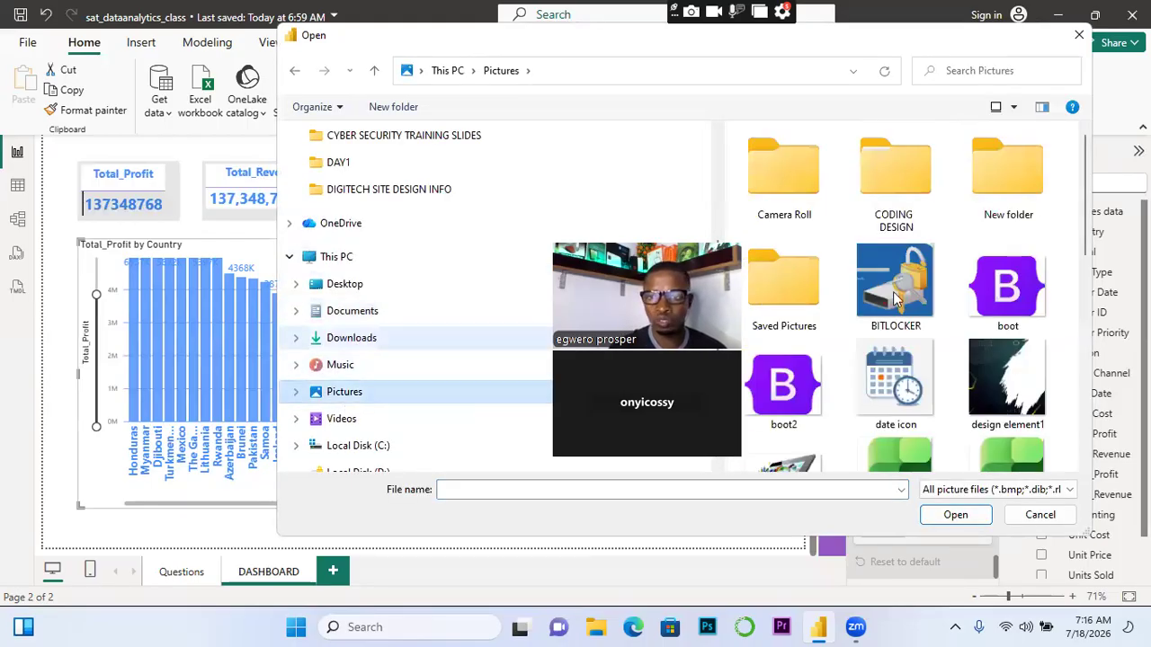
pyautogui.click(893, 291)
pyautogui.click(953, 518)
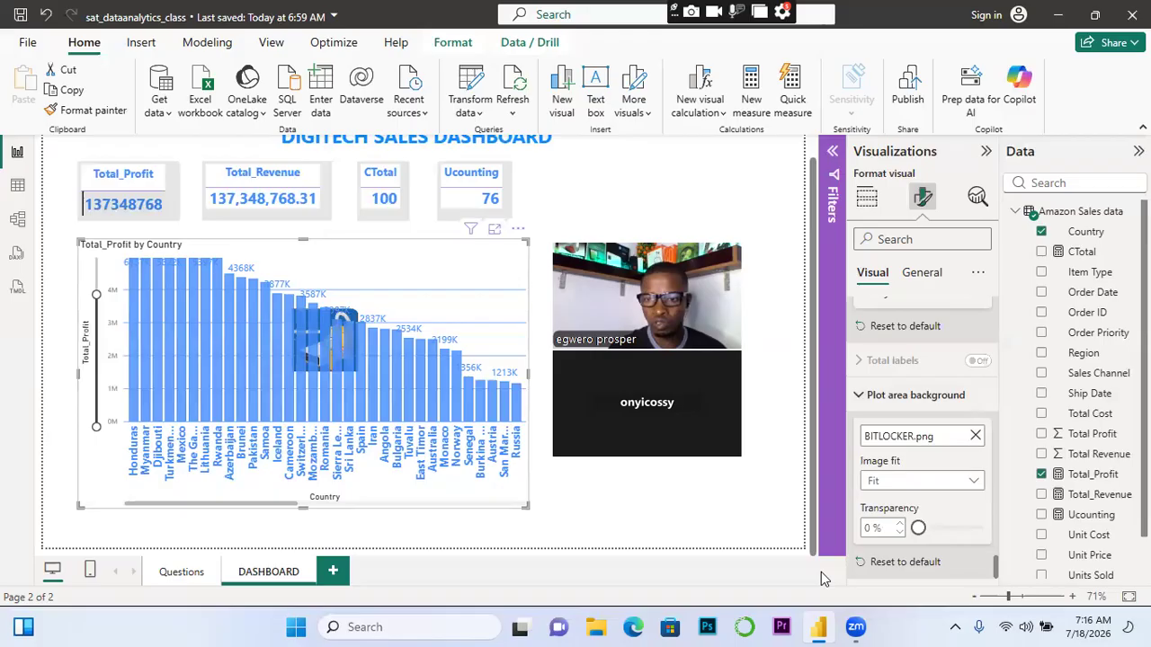
pyautogui.click(976, 437)
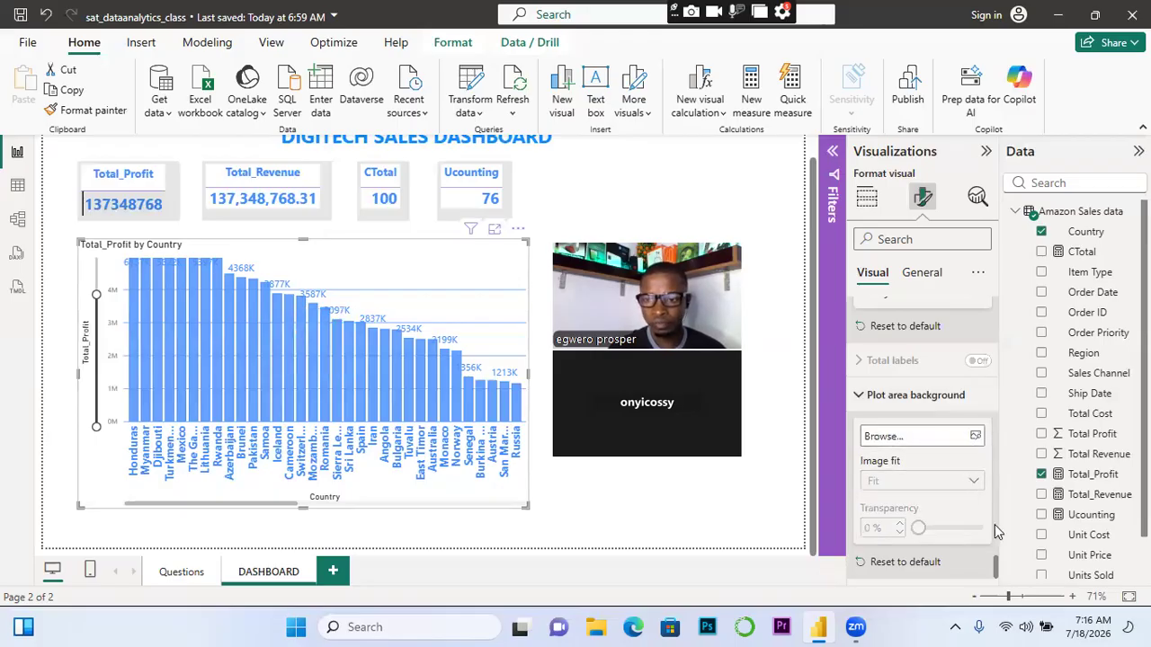
# Examine the data options of the data labels' Total_Profit value field, and collapse the data label settings
pyautogui.moveTo(996, 562); pyautogui.dragTo(994, 492)
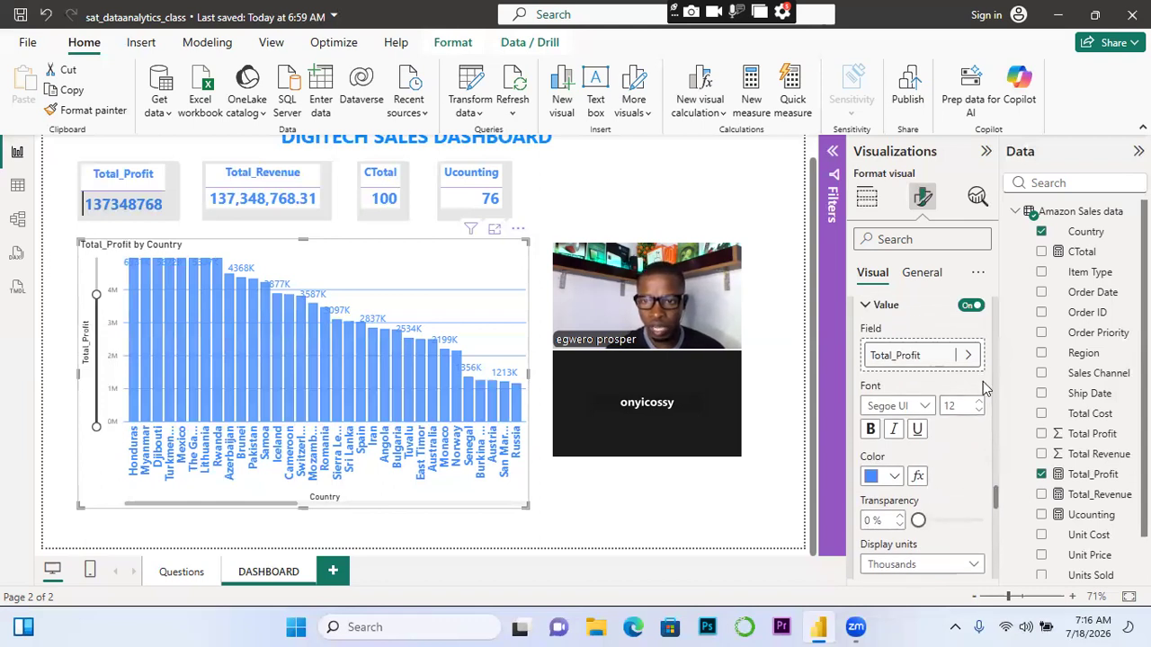
pyautogui.click(969, 359)
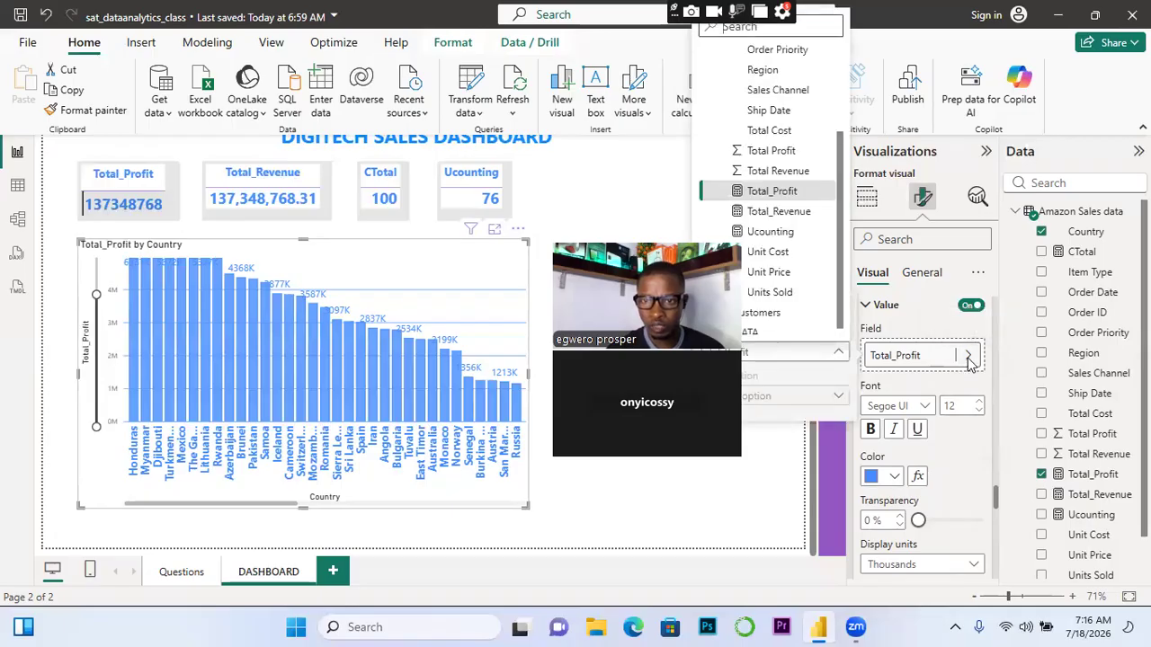
pyautogui.click(1009, 431)
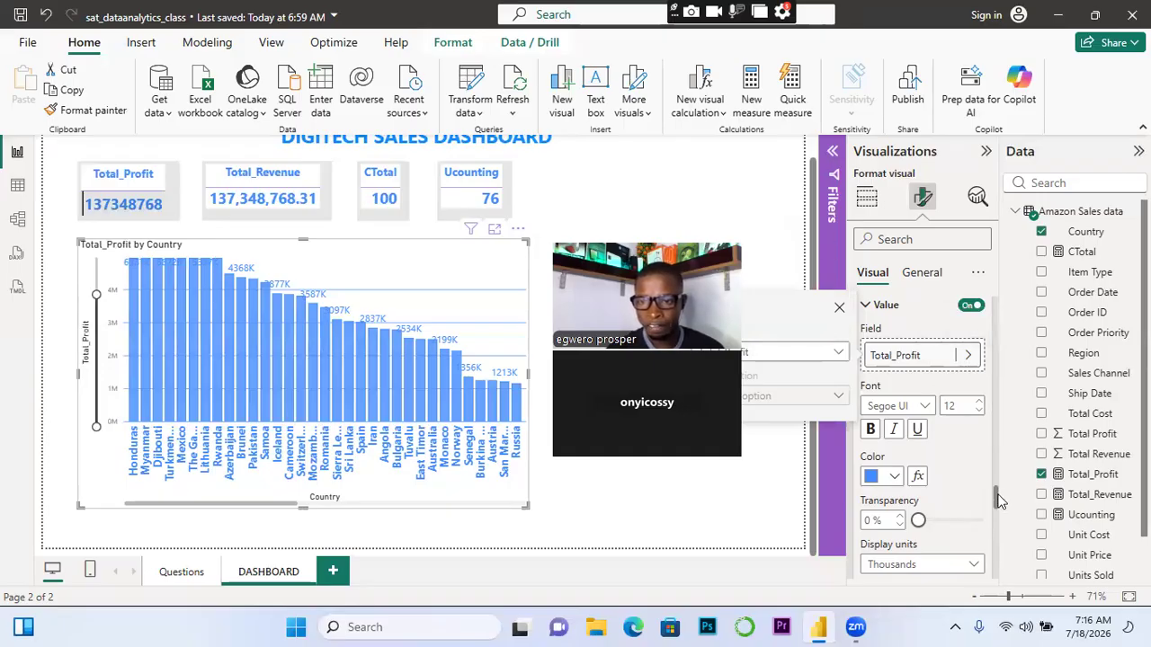
pyautogui.click(993, 449)
pyautogui.moveTo(996, 498); pyautogui.dragTo(1000, 456)
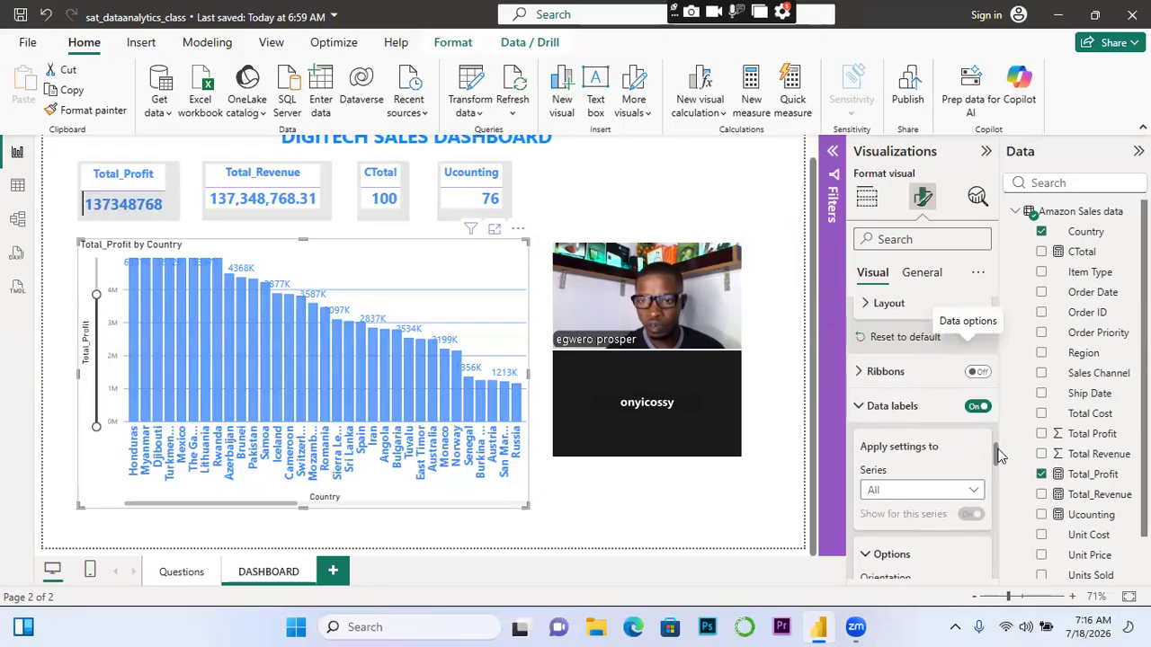
pyautogui.scroll(1, 1001, 454)
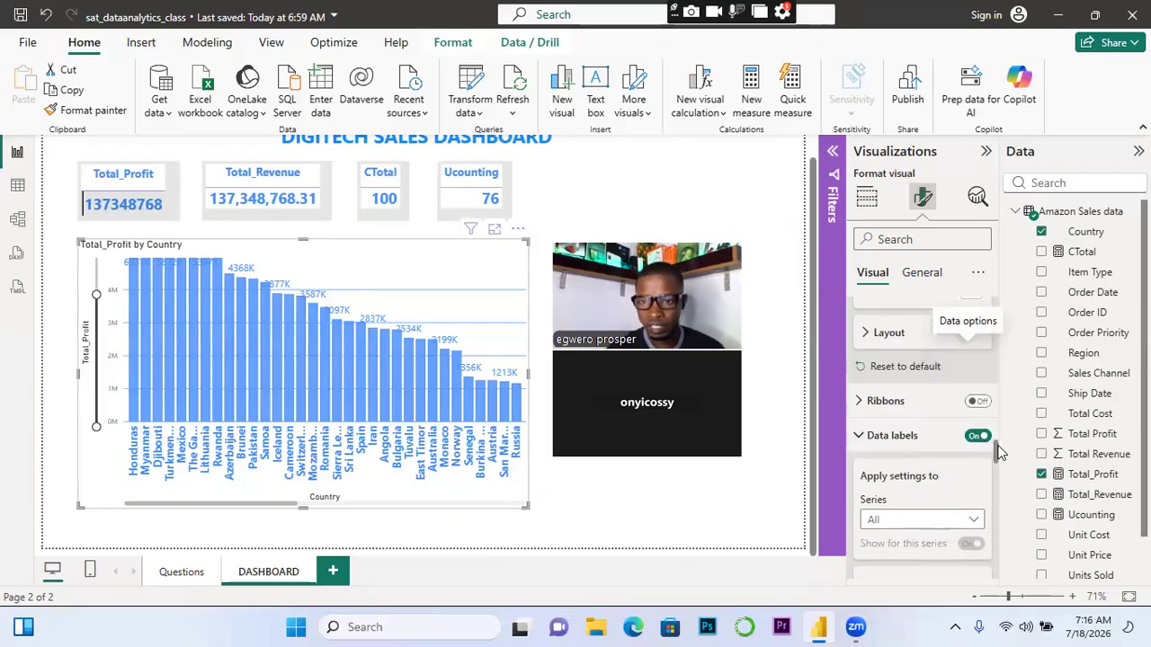
pyautogui.click(859, 440)
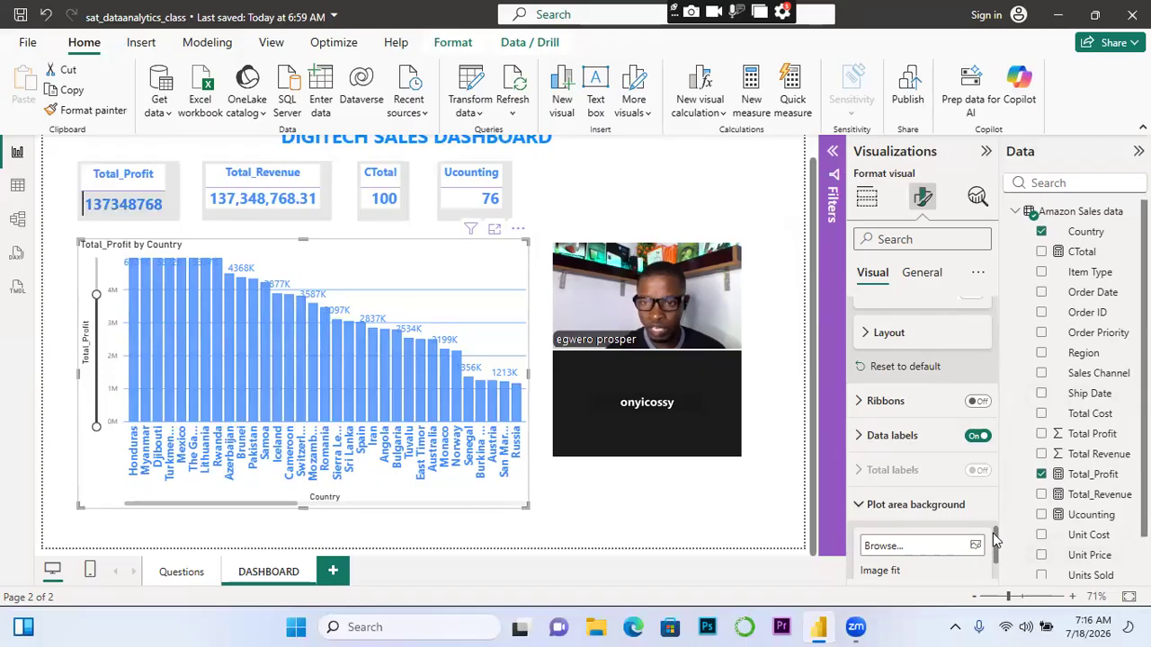
# Set the font colour of the chart's Y-axis values to the blue theme colour
pyautogui.scroll(4, 993, 533)
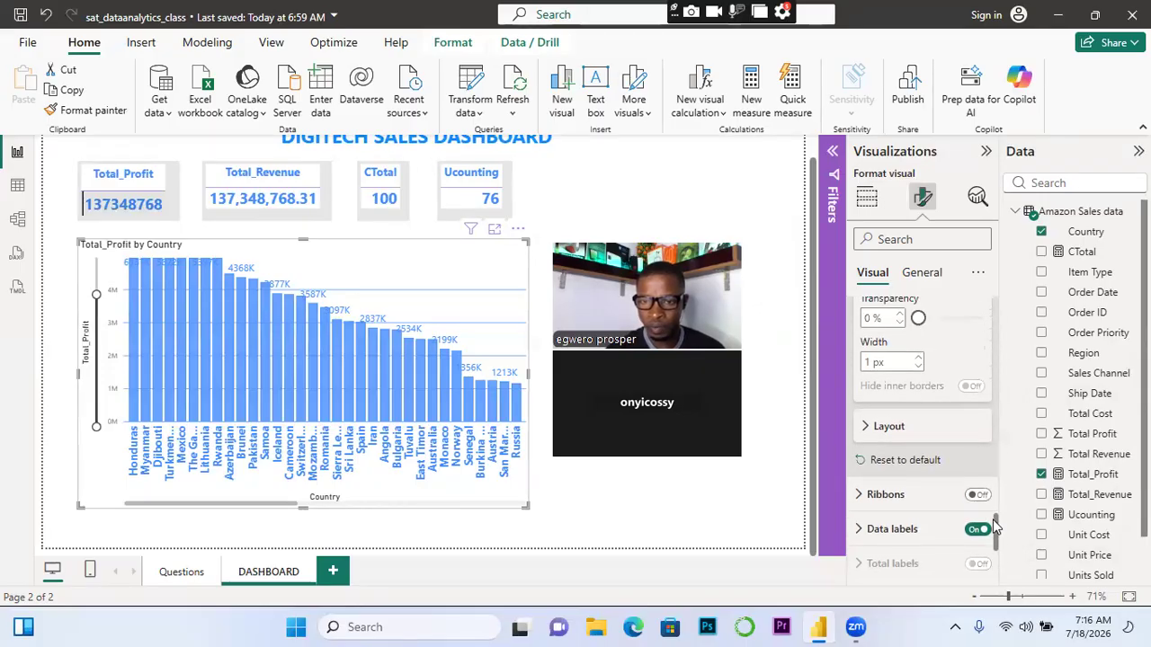
pyautogui.moveTo(995, 510); pyautogui.dragTo(991, 393)
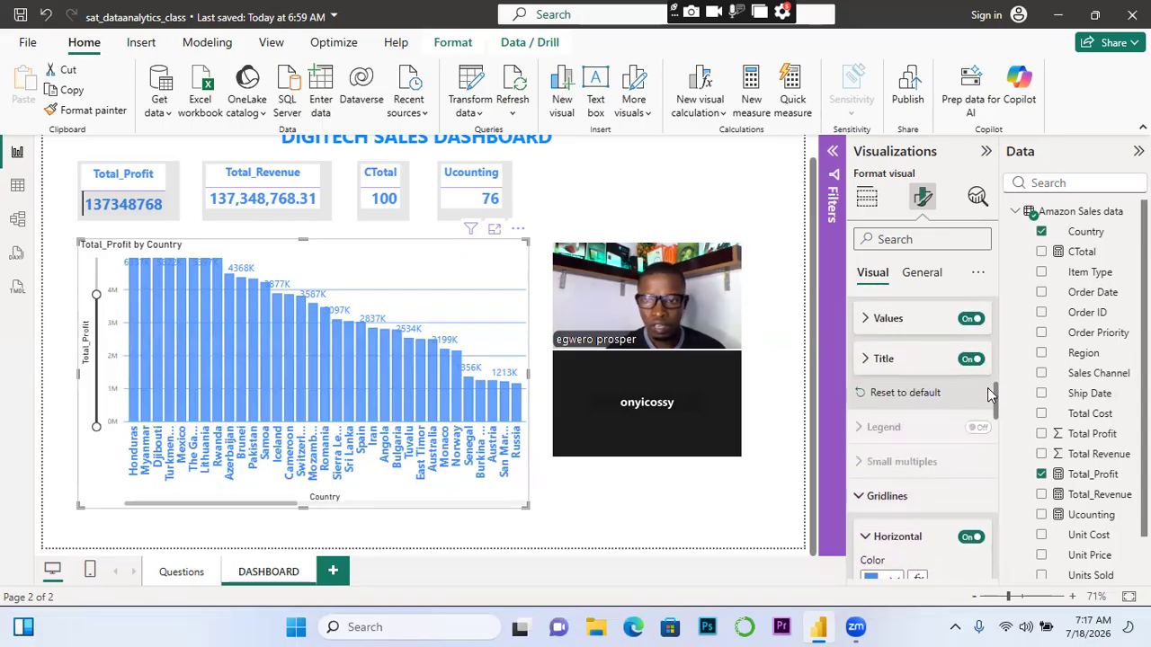
pyautogui.click(864, 319)
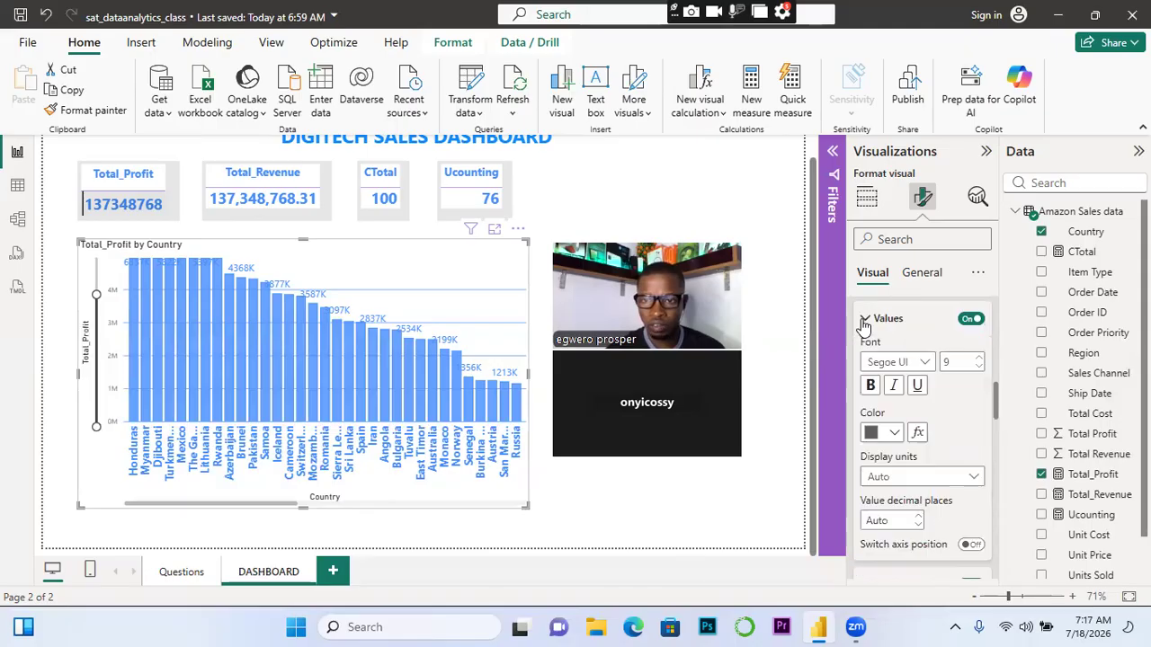
pyautogui.click(896, 433)
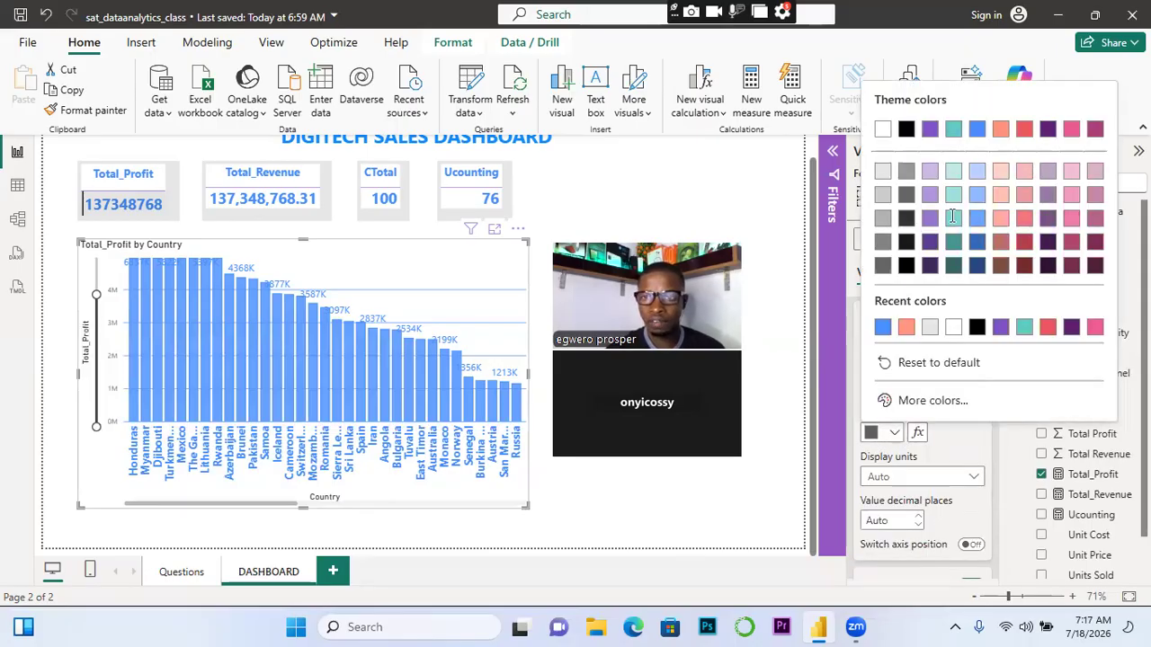
pyautogui.click(978, 129)
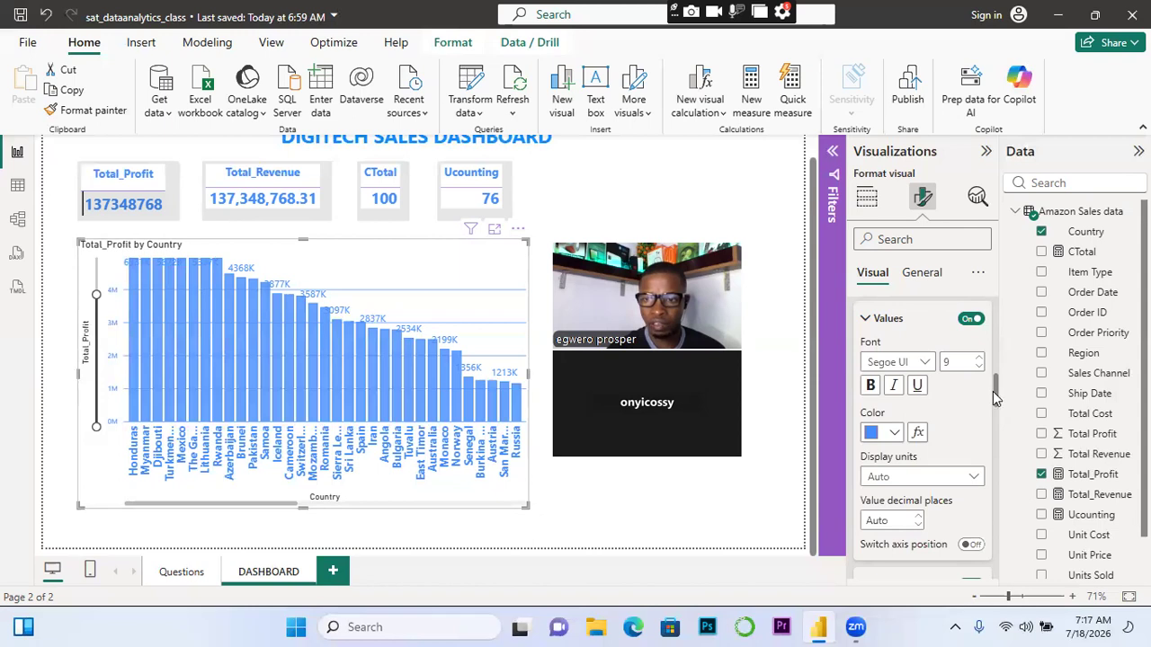
pyautogui.moveTo(994, 391); pyautogui.dragTo(1022, 547)
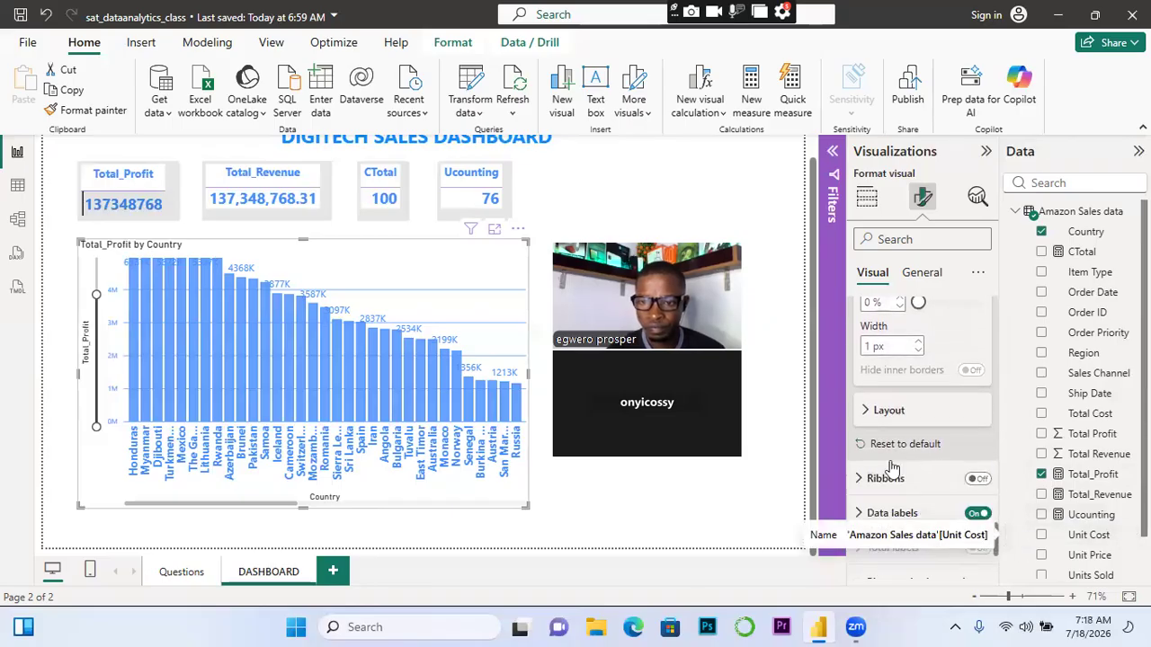
pyautogui.click(868, 414)
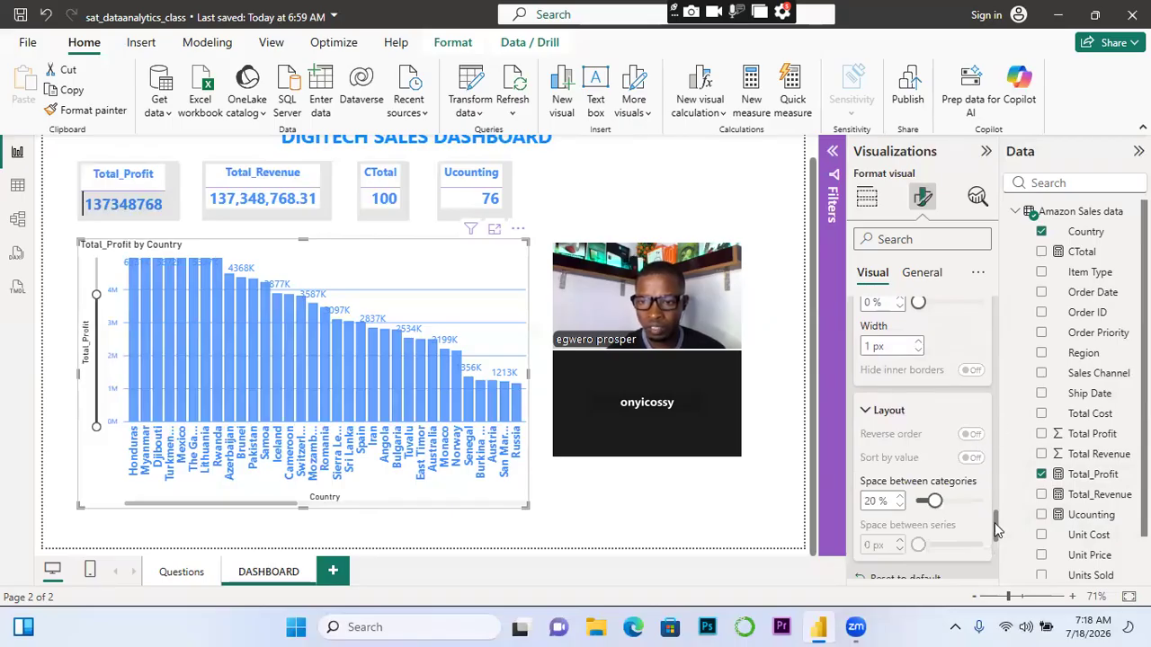
pyautogui.moveTo(994, 499); pyautogui.dragTo(989, 437)
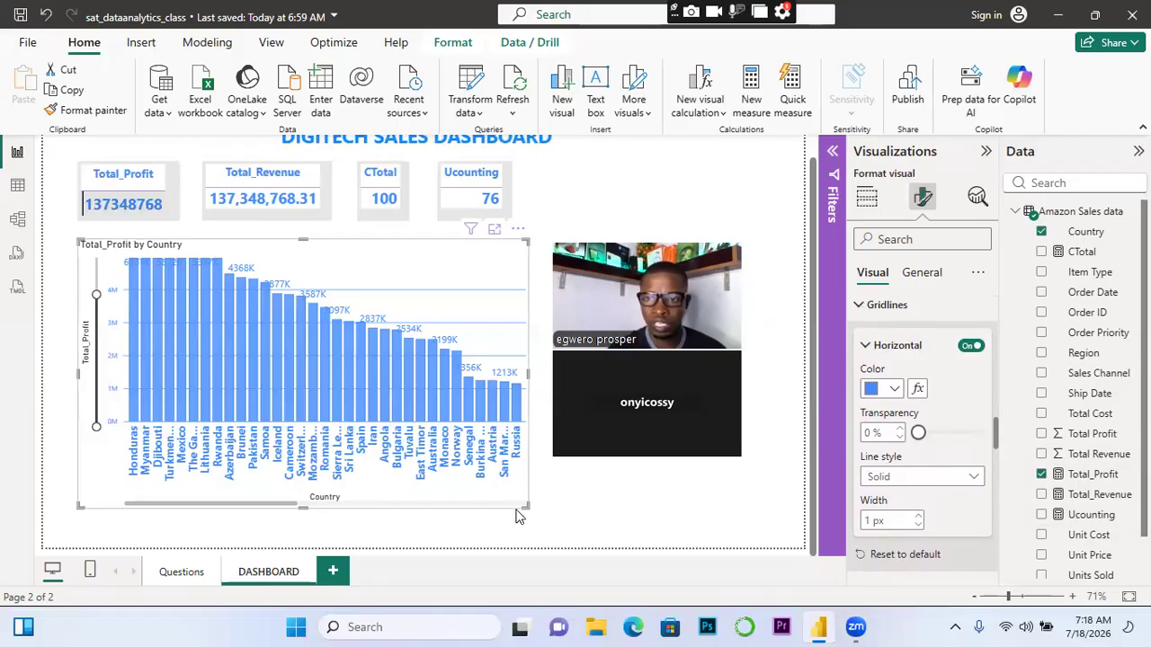
# Set the background colour of the Total_Profit by Country chart to light grey in its general effects
pyautogui.click(921, 274)
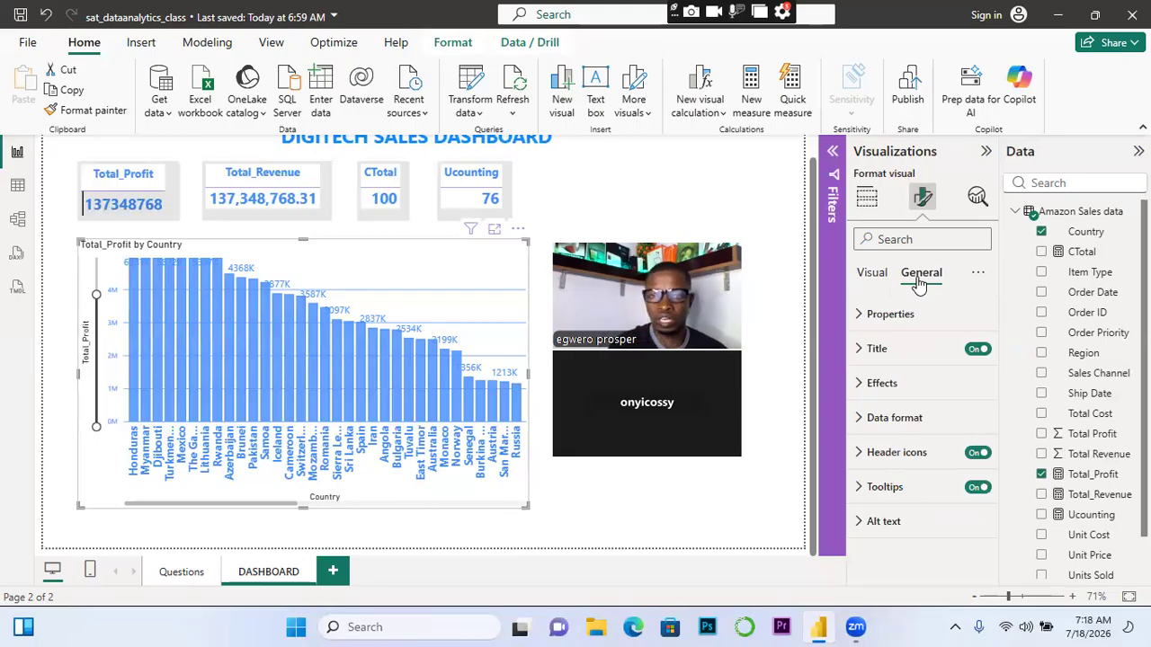
pyautogui.click(856, 387)
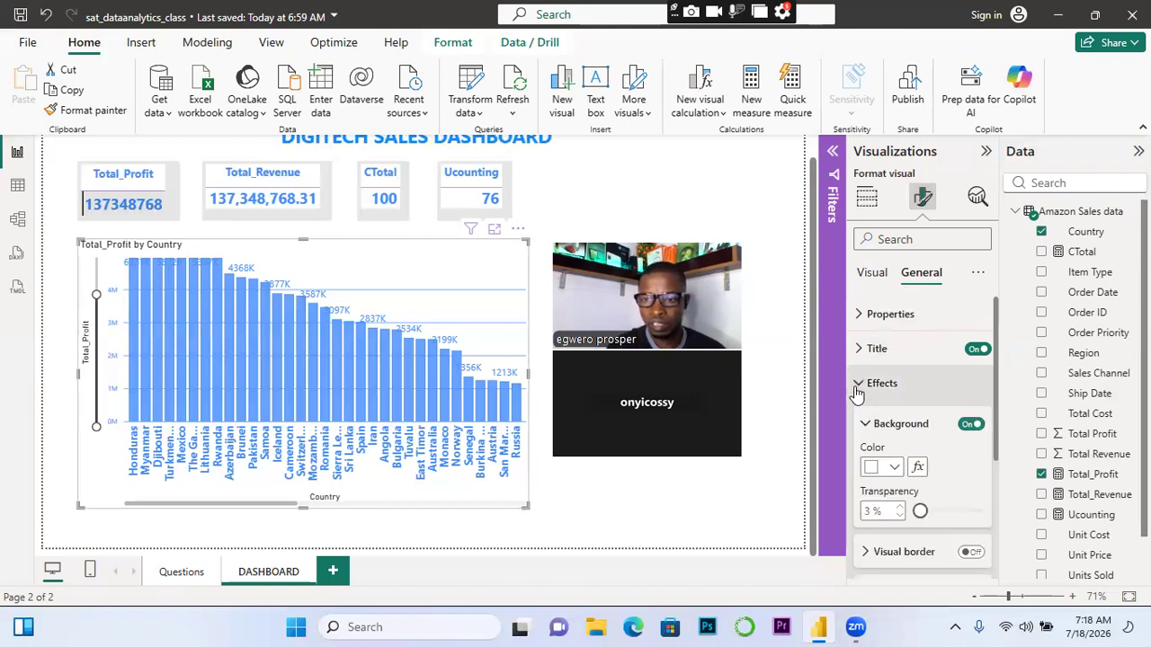
pyautogui.click(893, 467)
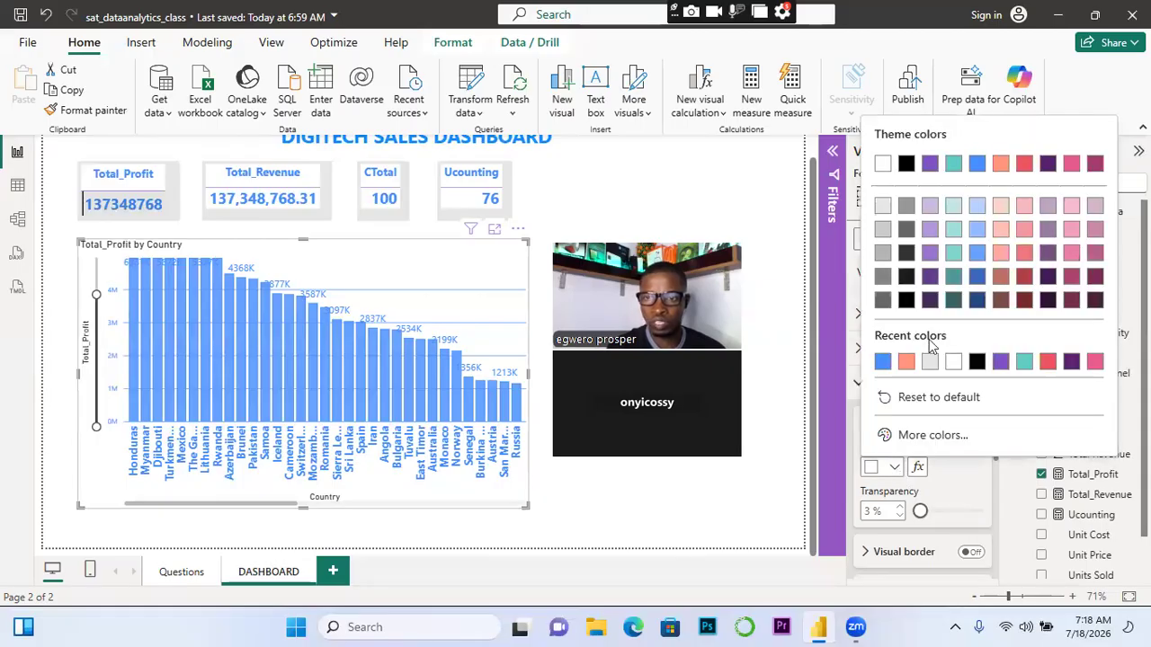
pyautogui.click(883, 206)
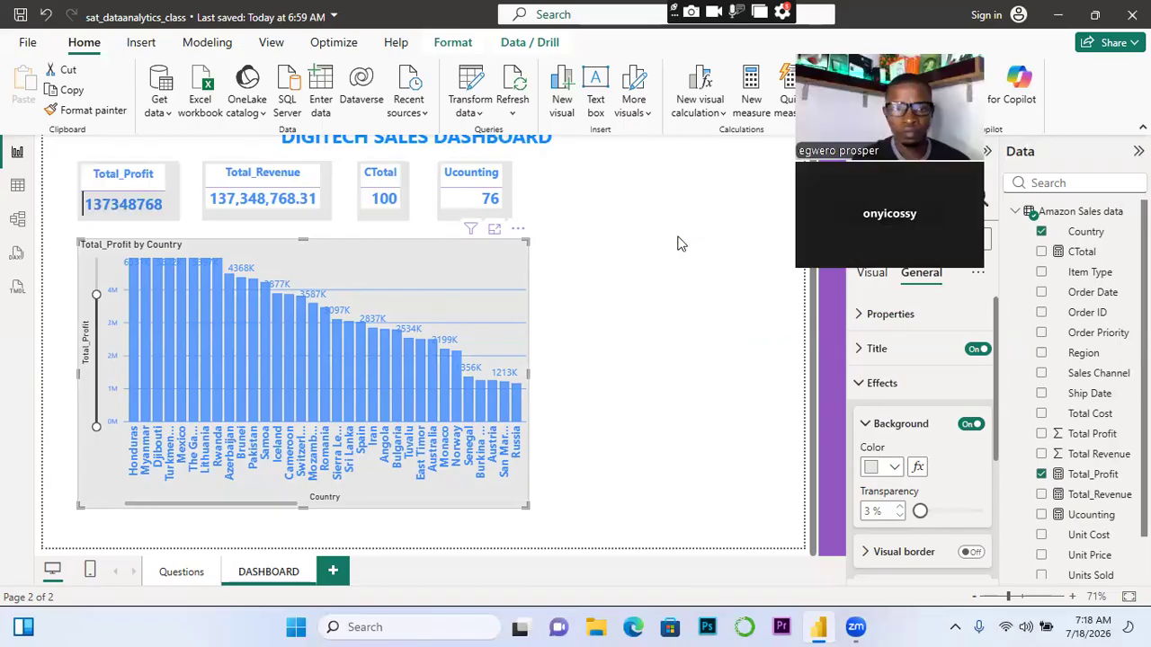
# Add a Q&A visual to the empty area beside the country chart and ask it "analyze total cost"
pyautogui.click(557, 311)
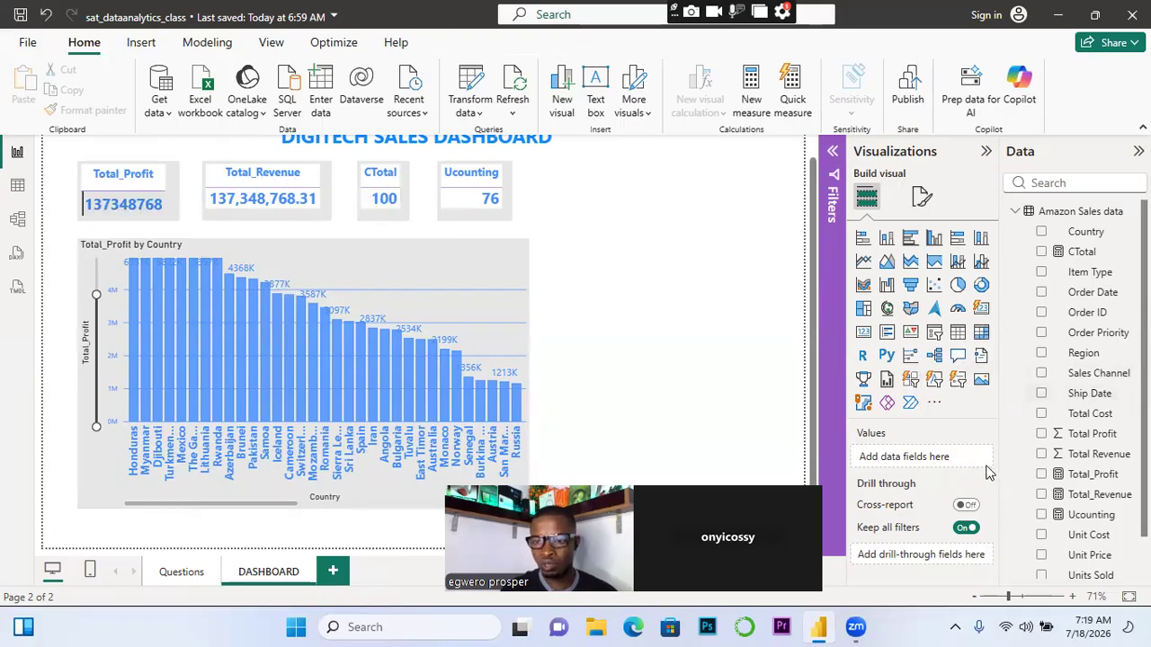
pyautogui.click(957, 356)
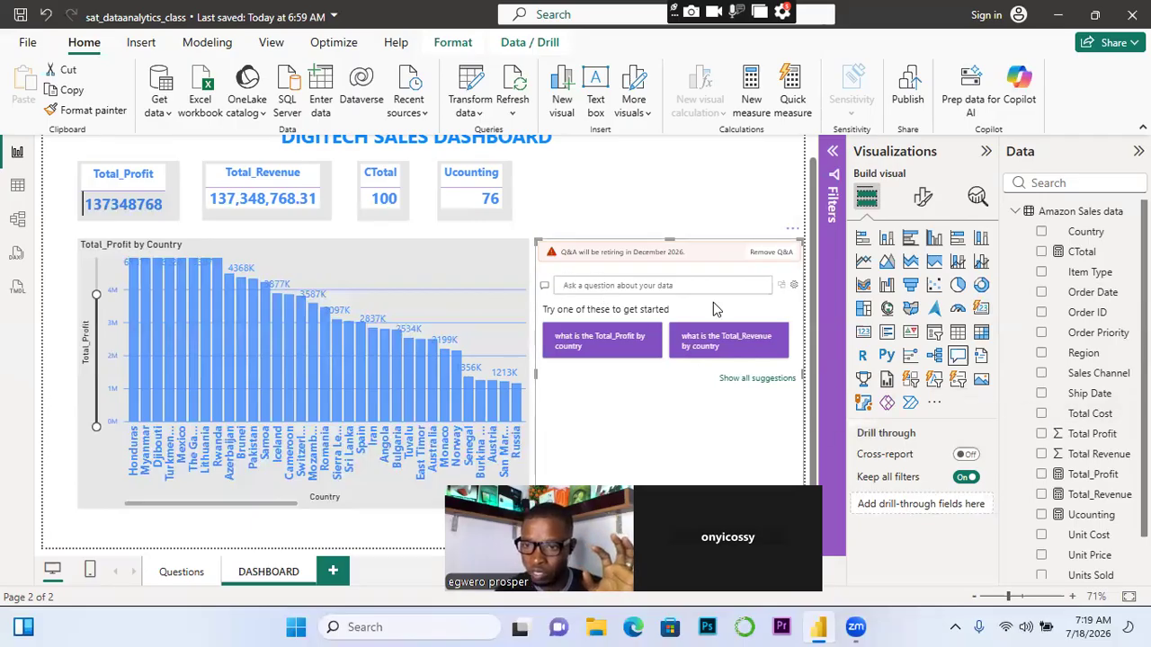
pyautogui.click(616, 293)
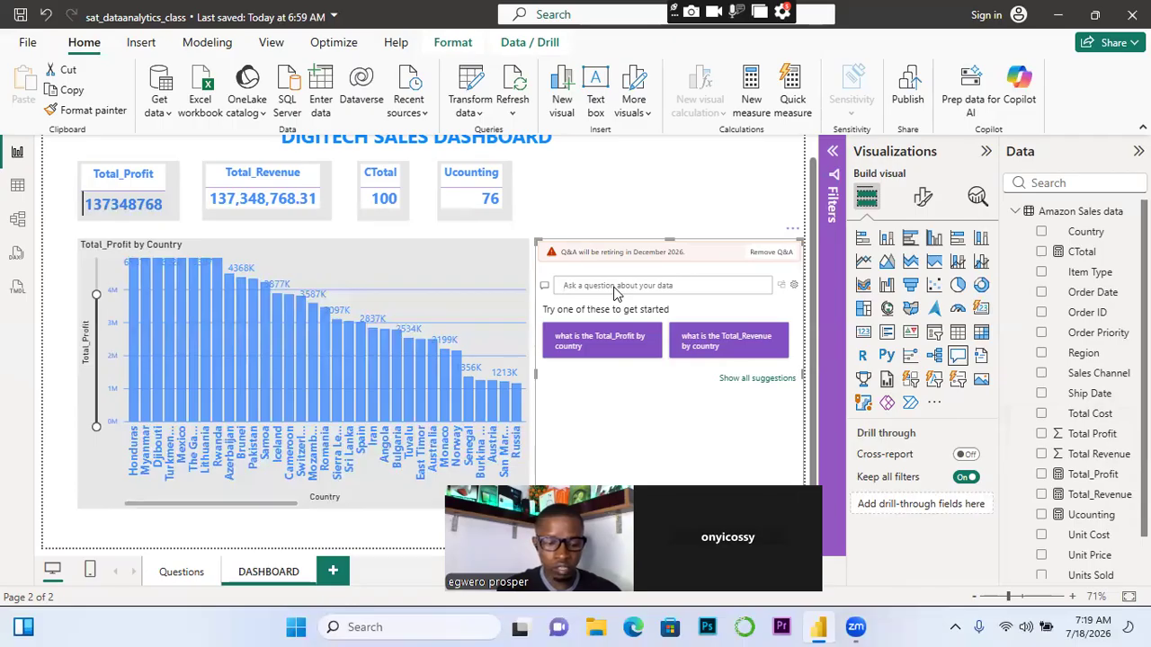
pyautogui.write('ana')
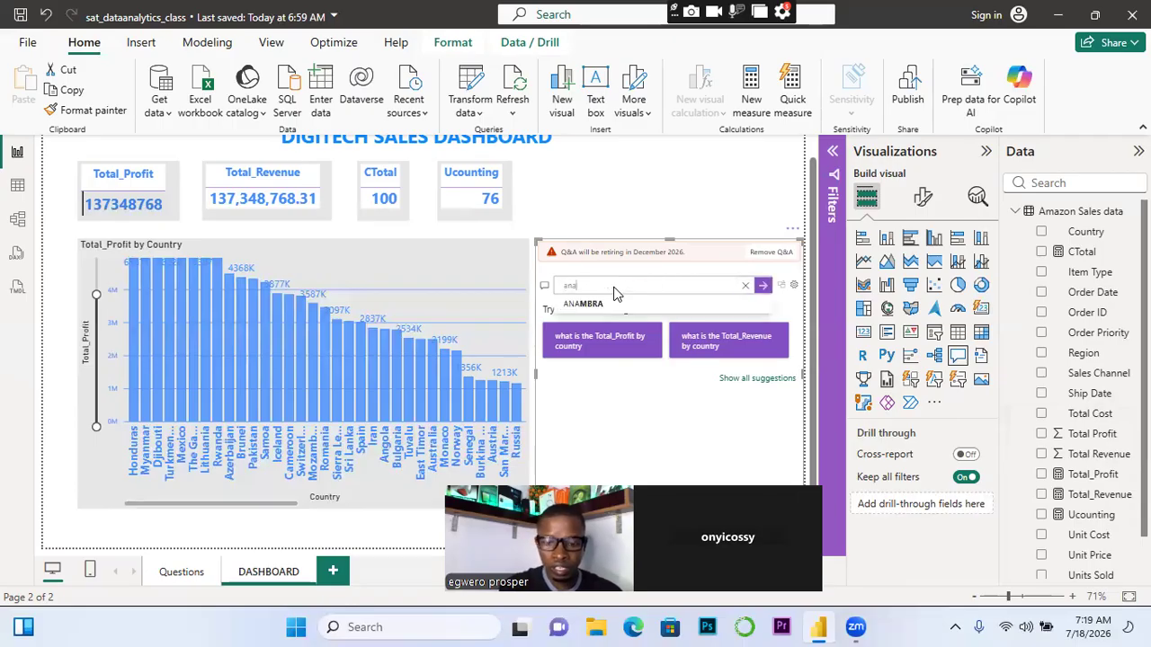
pyautogui.write('lyze ')
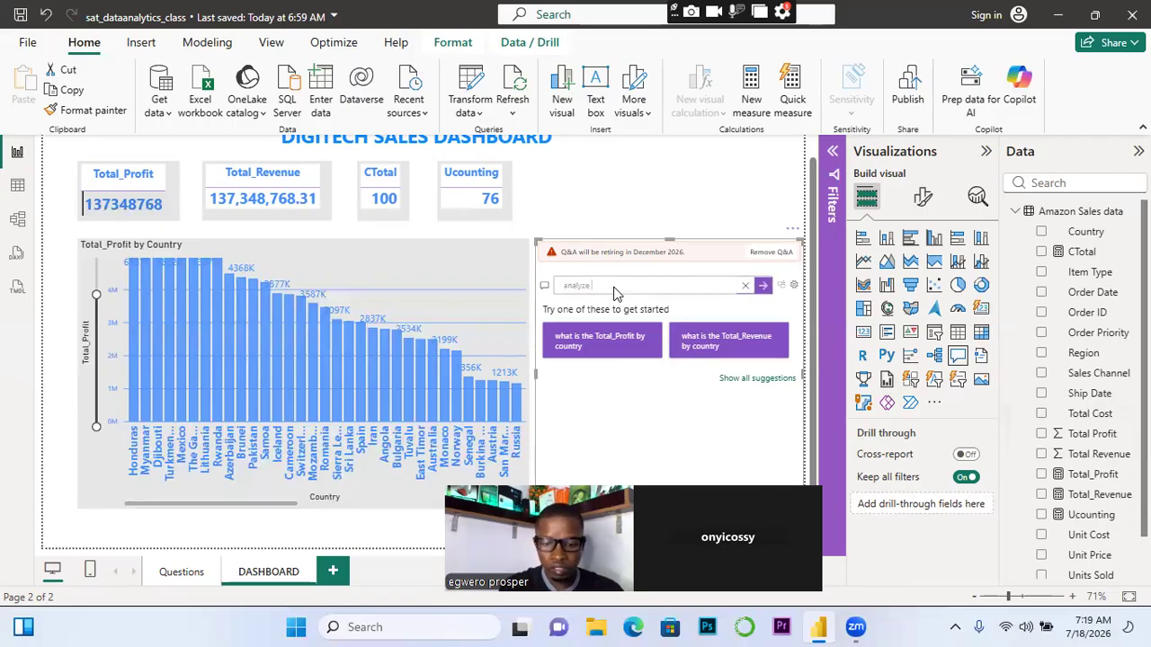
pyautogui.write('total')
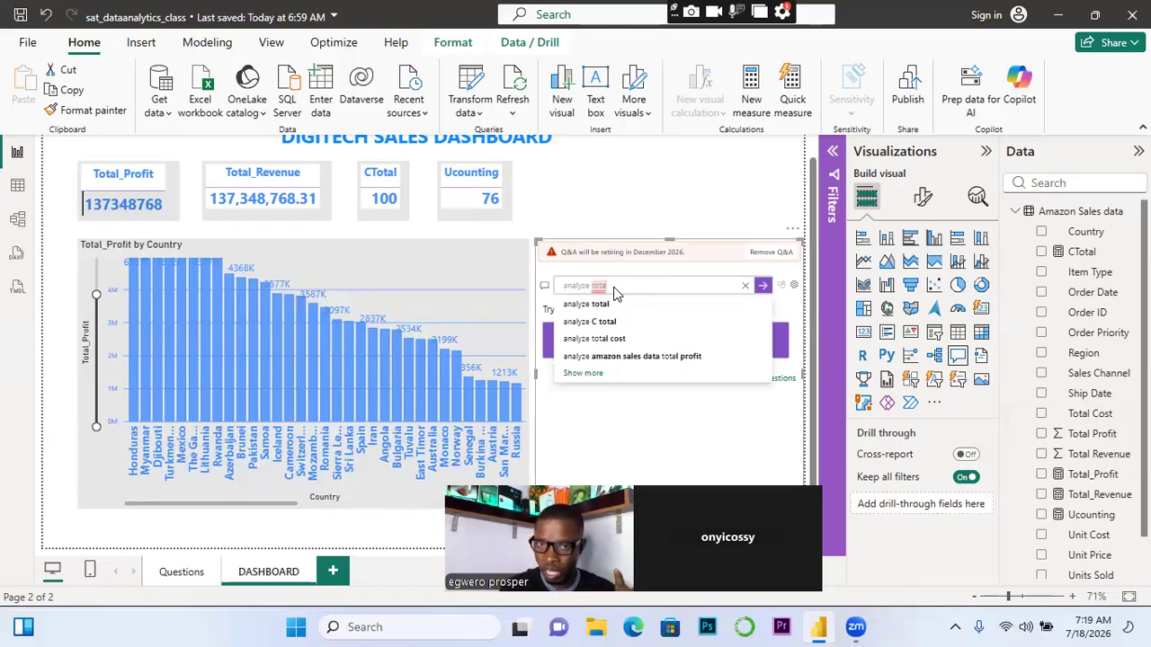
pyautogui.click(612, 346)
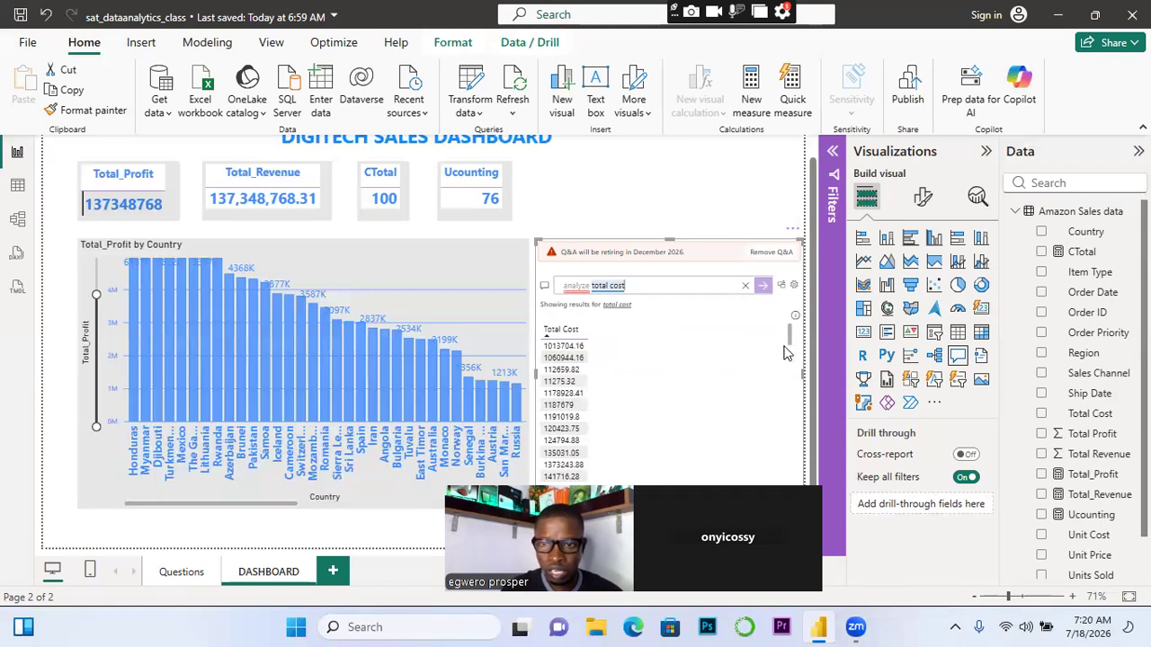
# Change the Q&A question to "sum total cost" and turn the result into a standard card visual
pyautogui.scroll(-2, 792, 353)
pyautogui.scroll(1, 794, 353)
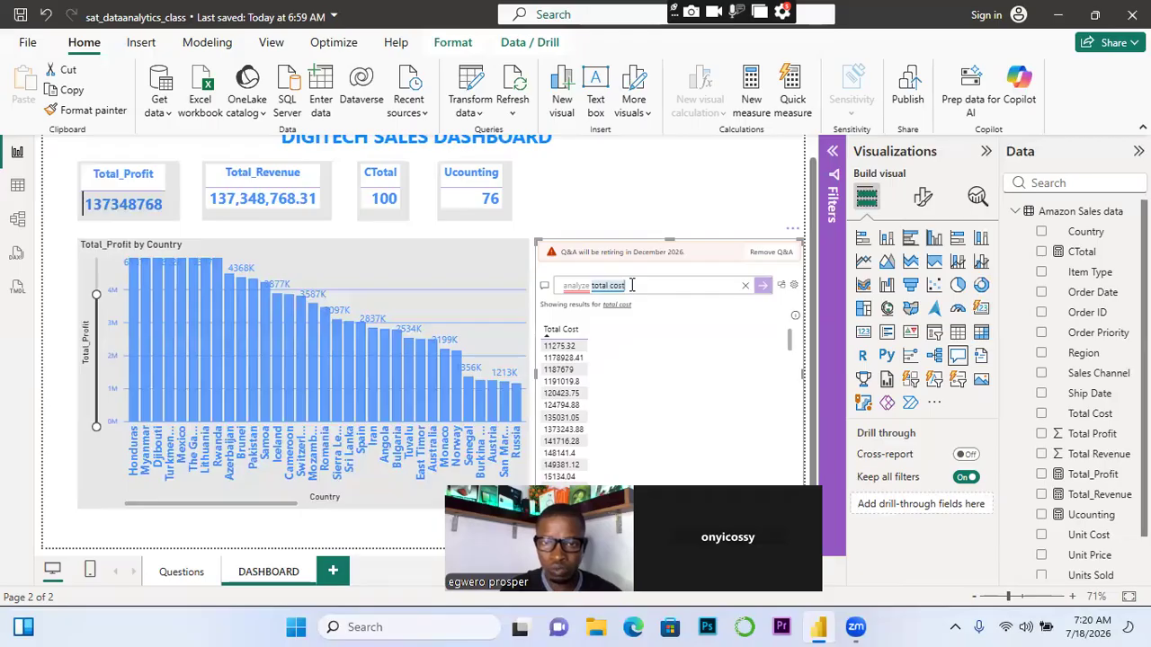
pyautogui.moveTo(627, 284); pyautogui.dragTo(555, 284)
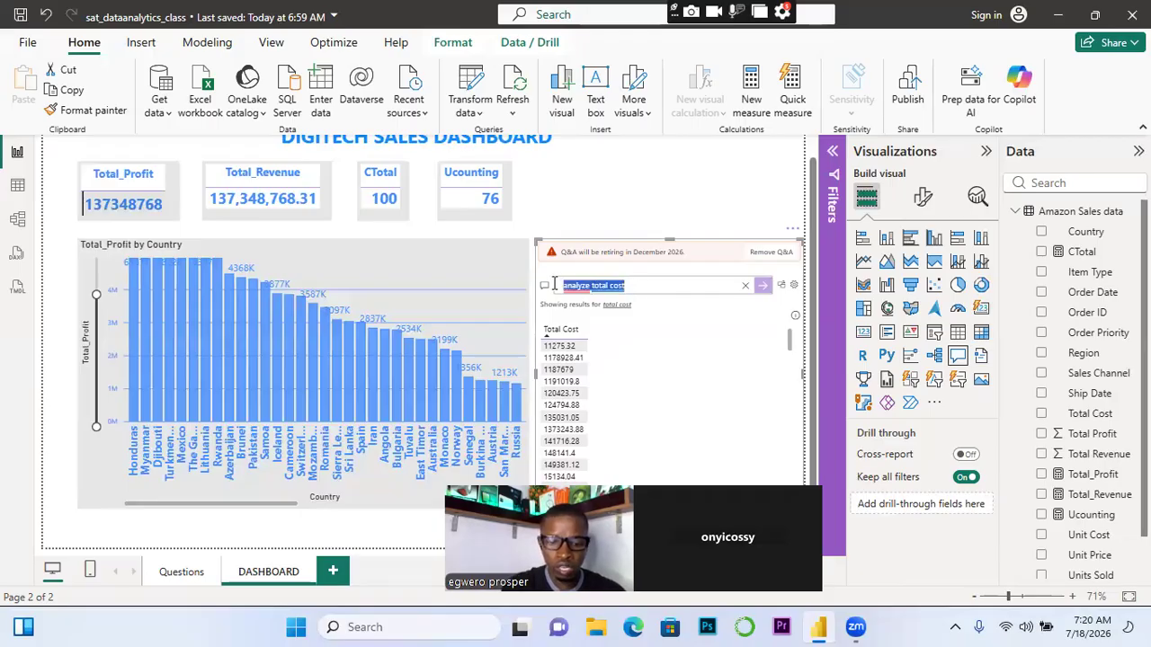
pyautogui.write('sum')
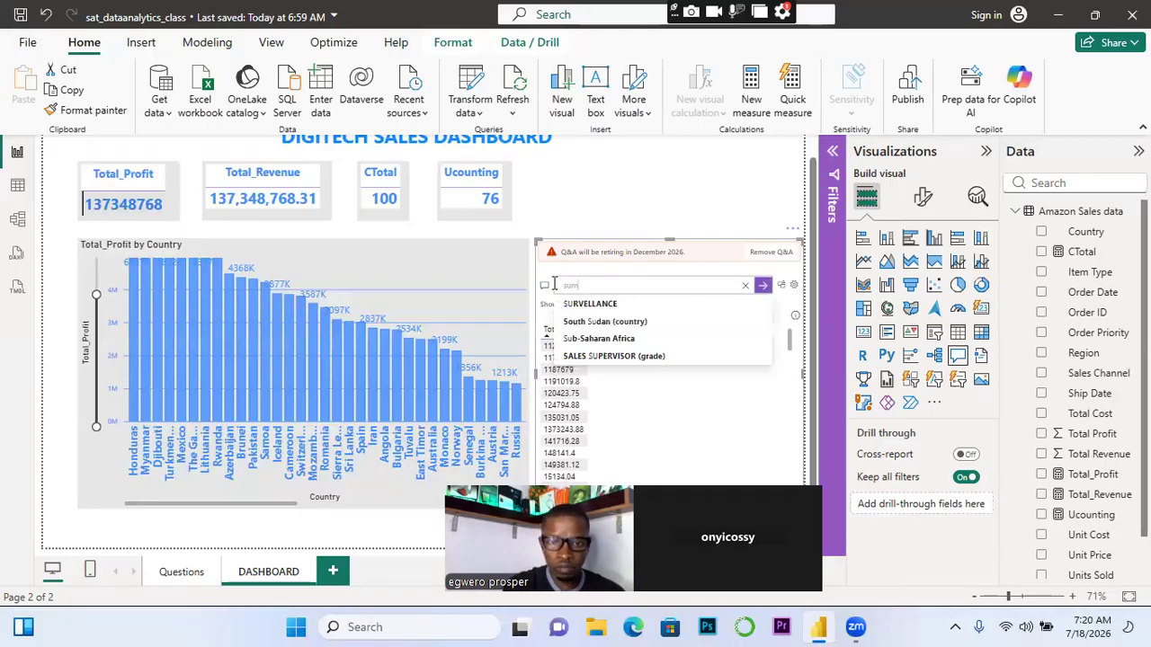
pyautogui.write(' total')
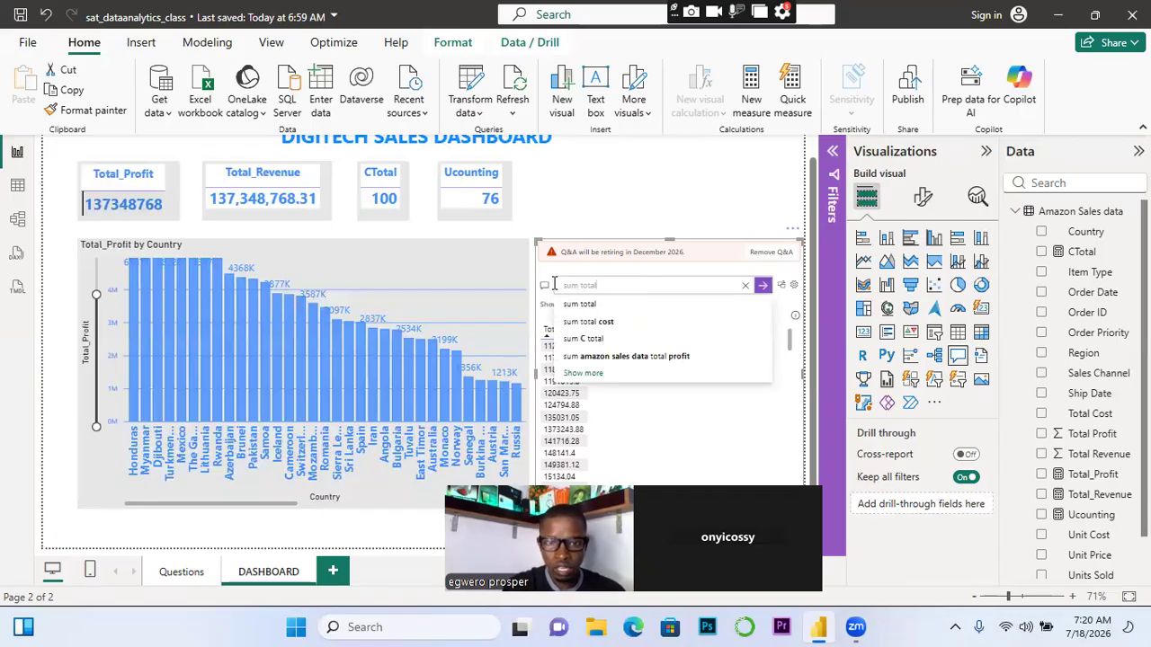
pyautogui.click(615, 325)
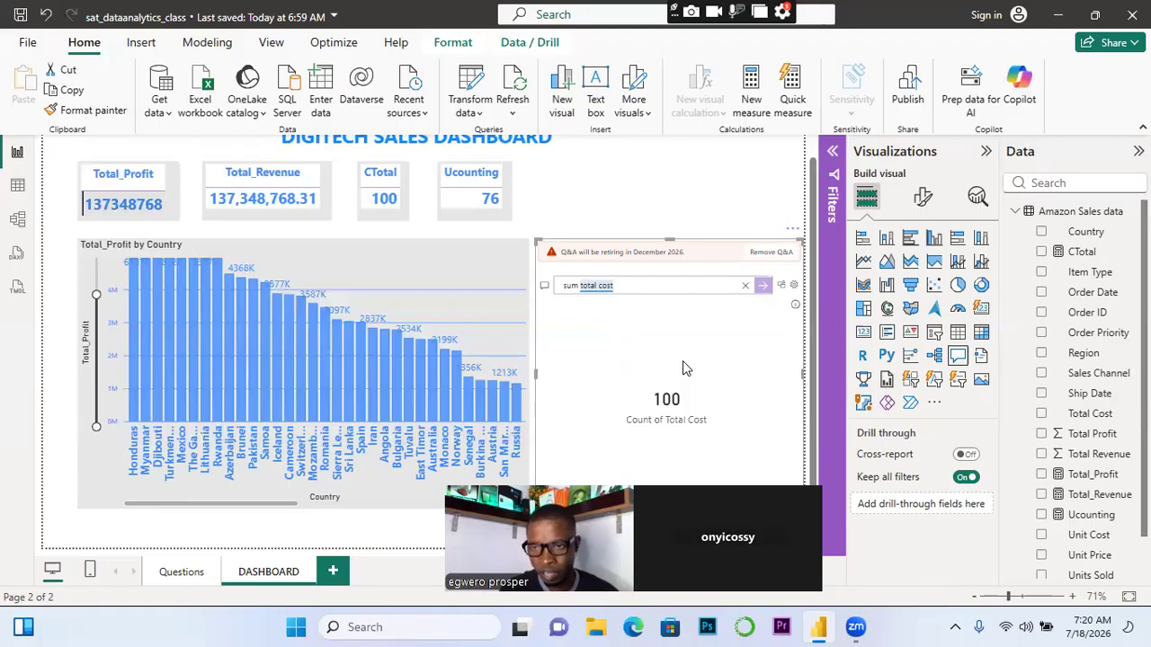
pyautogui.click(783, 289)
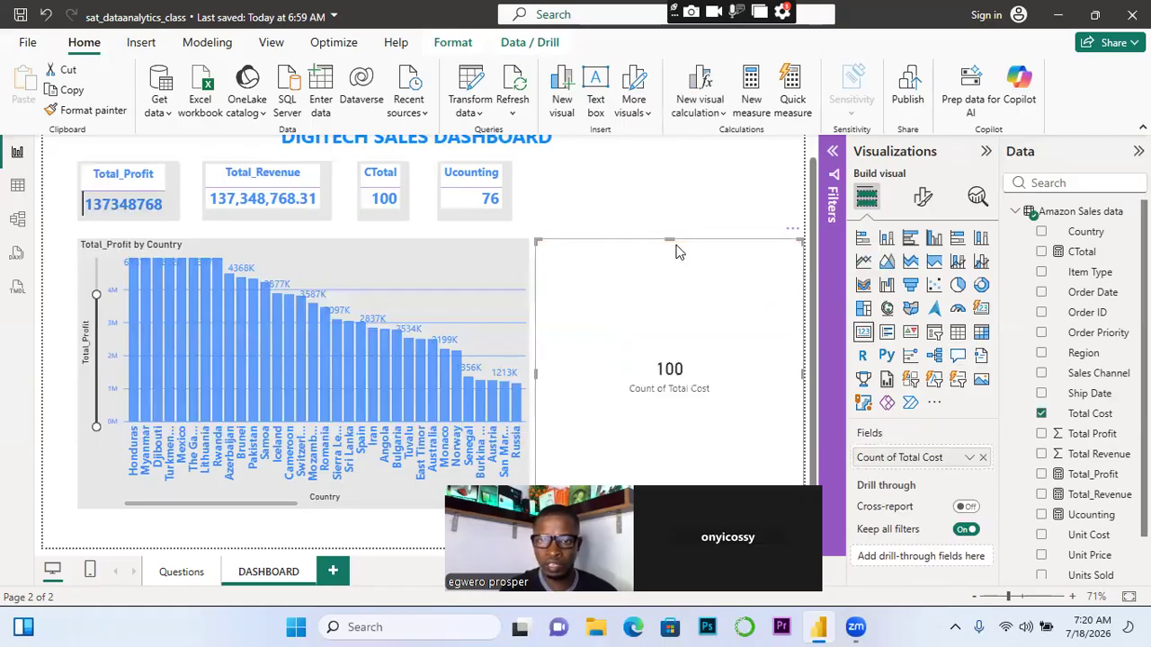
# Shrink the Count of Total Cost card into the card row beside Ucounting and copy the Ucounting card's formatting onto it
pyautogui.moveTo(537, 241); pyautogui.dragTo(566, 196)
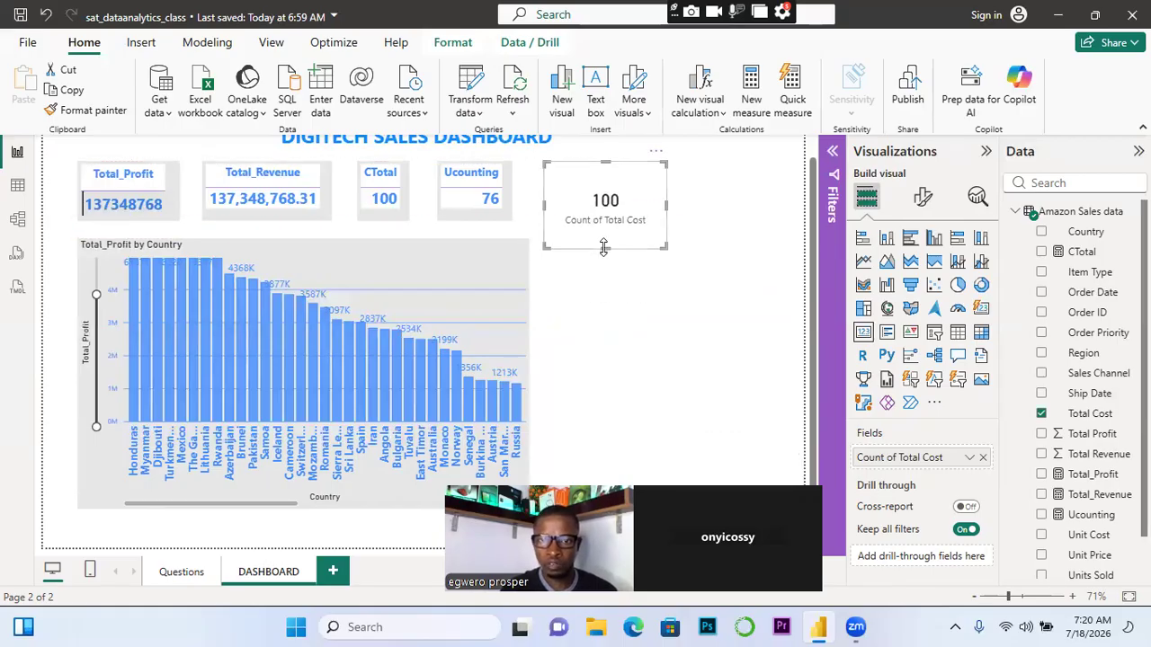
pyautogui.moveTo(603, 241); pyautogui.dragTo(594, 220)
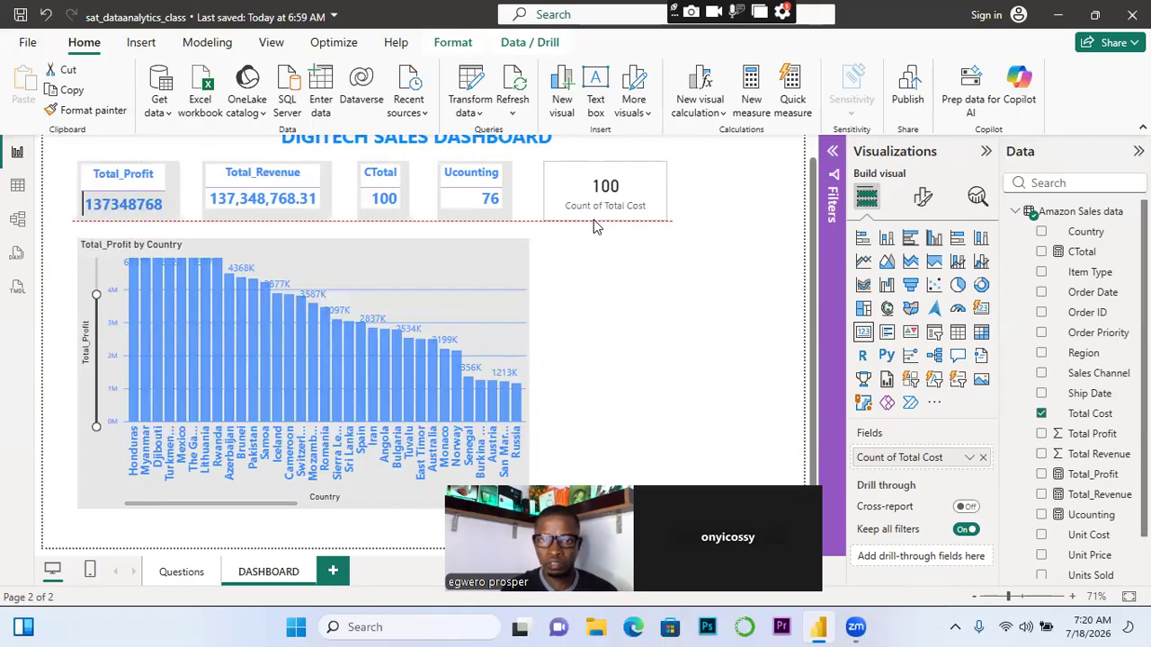
pyautogui.click(509, 217)
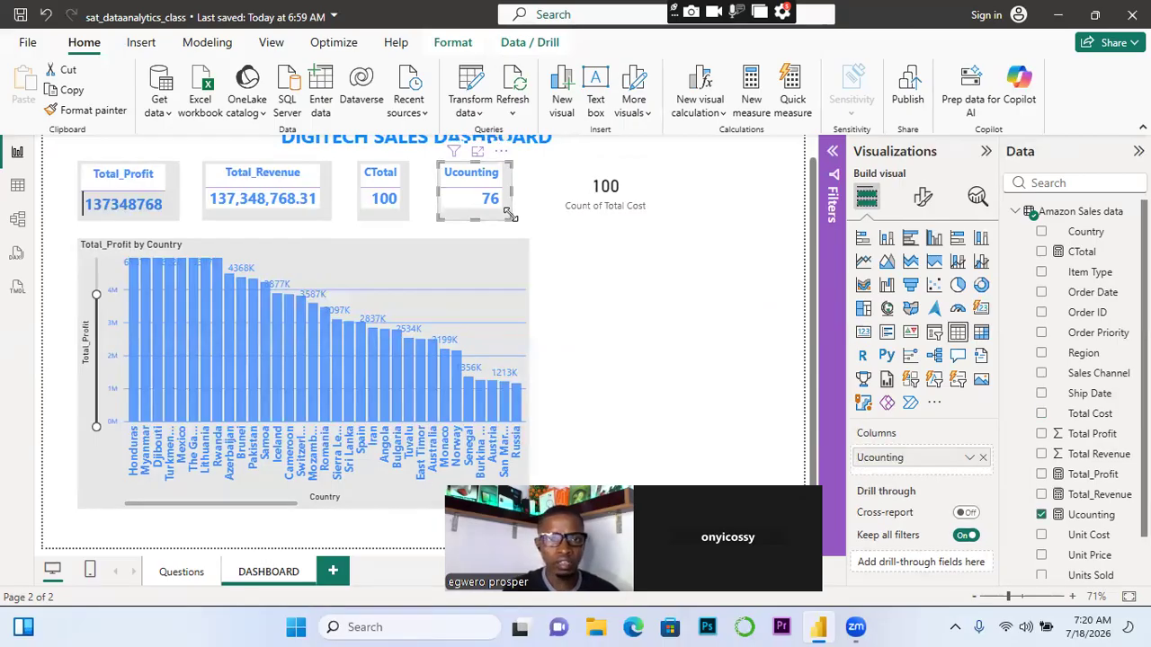
pyautogui.click(81, 110)
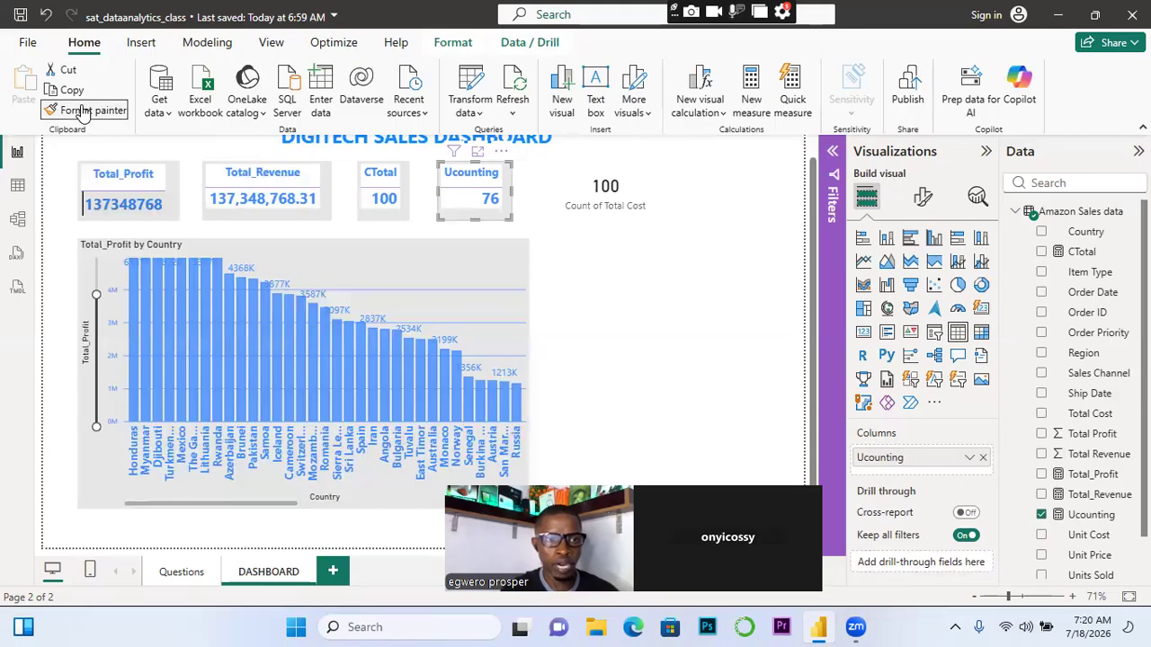
pyautogui.click(605, 212)
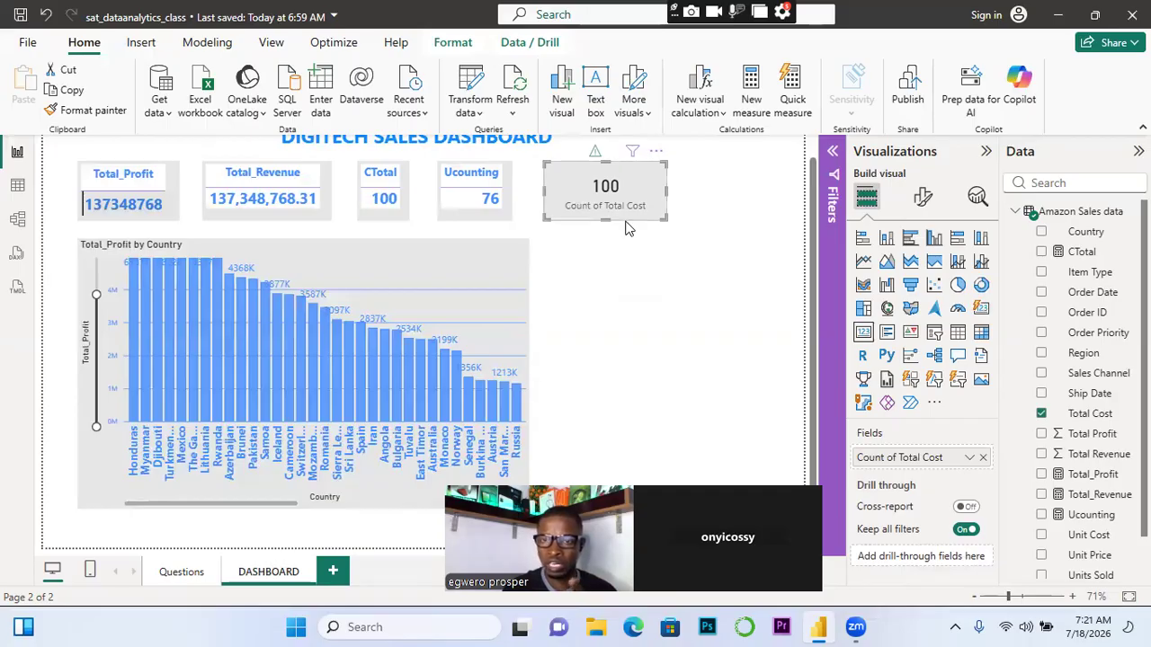
# Set the callout value colour of the Count of Total Cost card to the blue theme colour
pyautogui.click(913, 209)
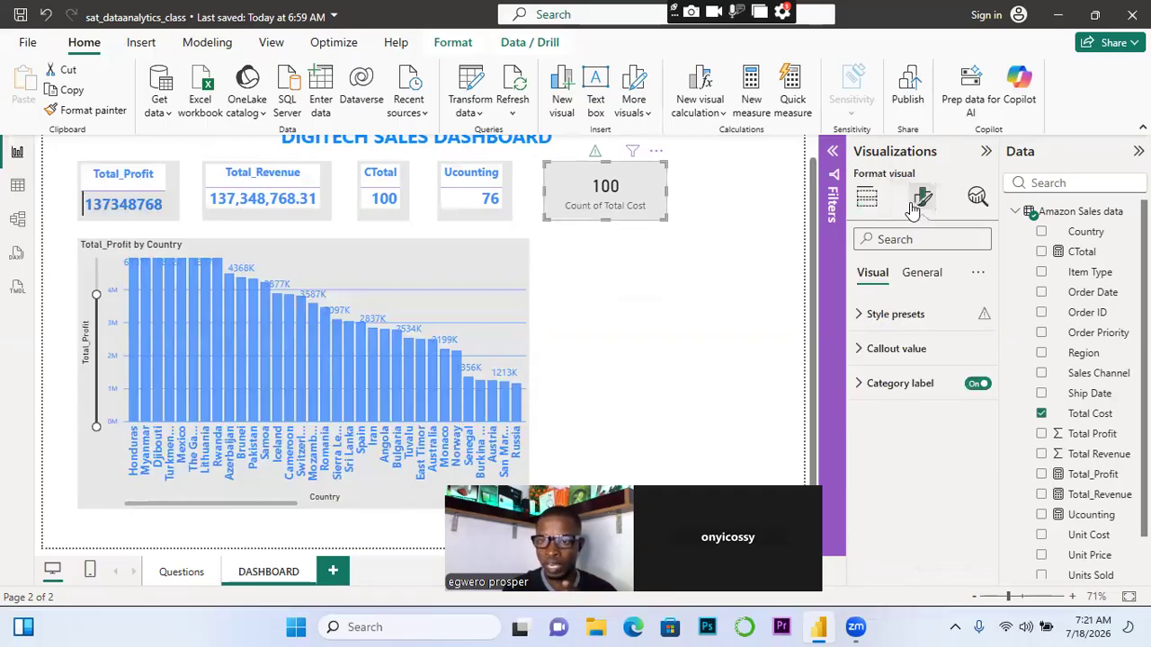
pyautogui.click(861, 350)
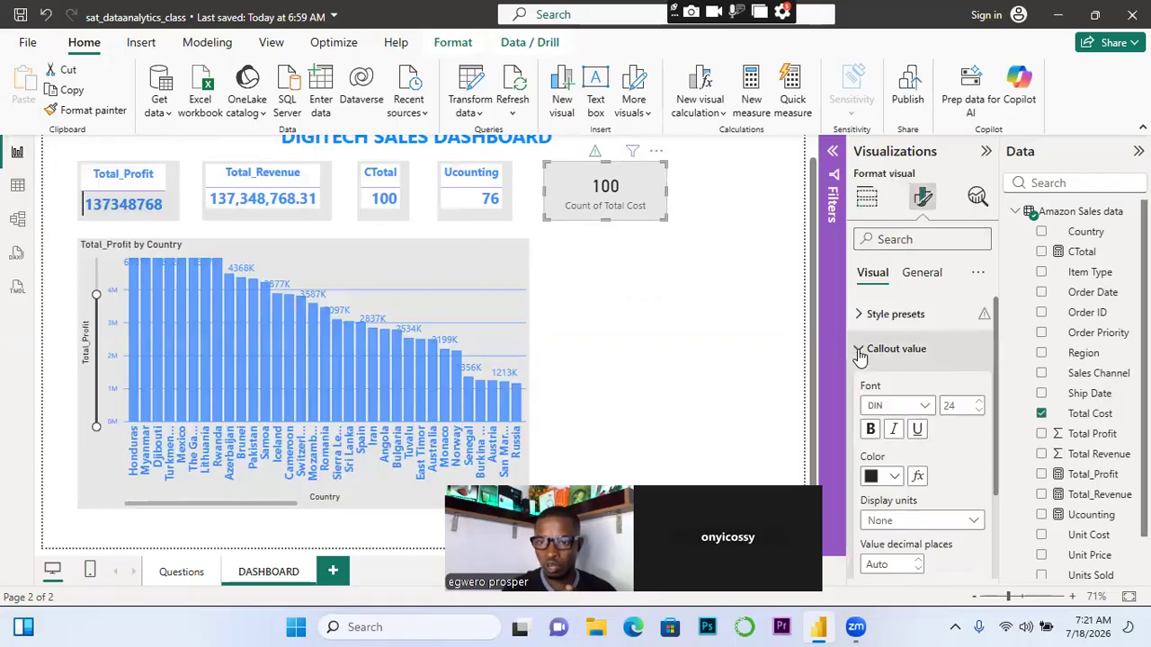
pyautogui.click(895, 476)
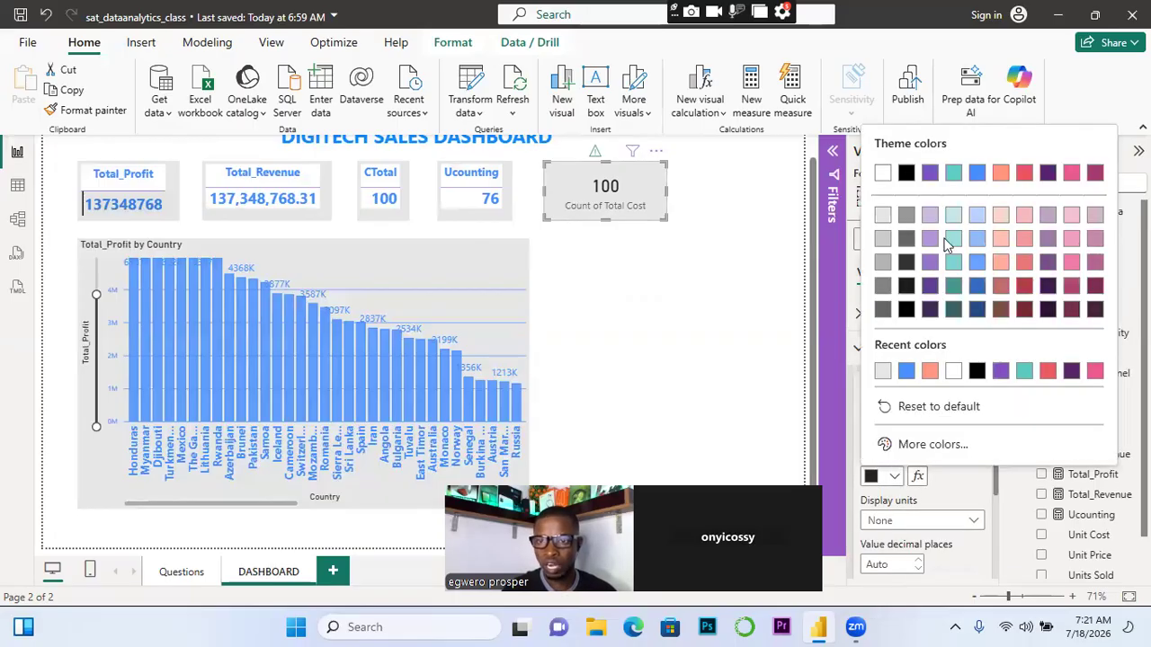
pyautogui.click(975, 174)
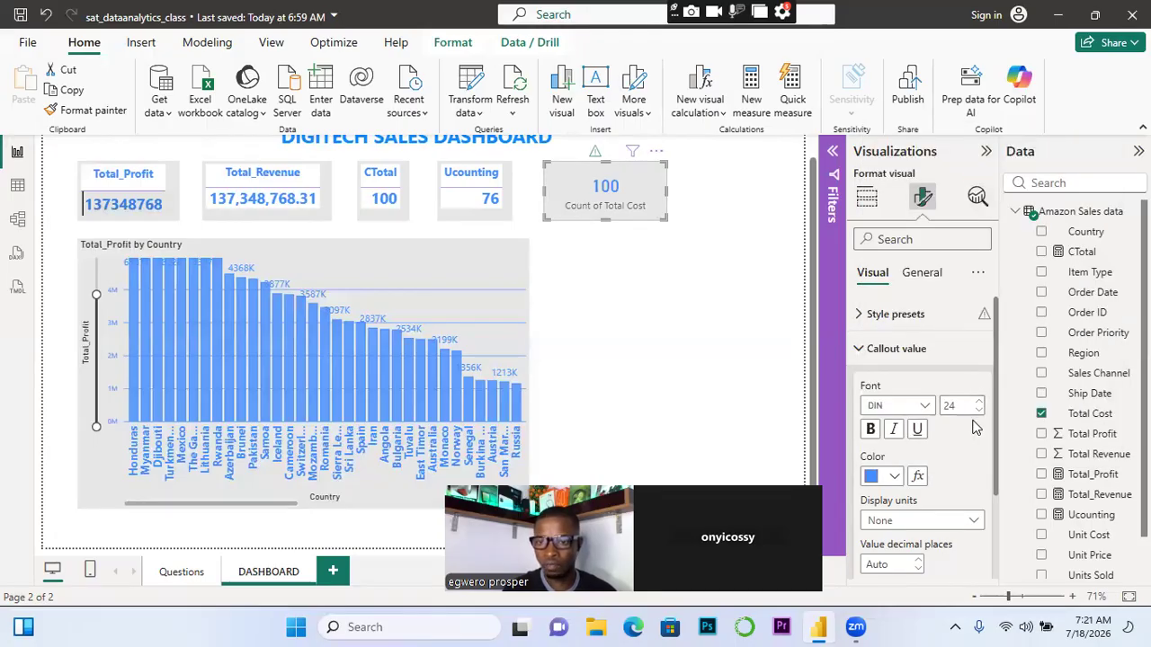
# Set the category label colour of the Count of Total Cost card to the blue theme colour
pyautogui.moveTo(996, 410); pyautogui.dragTo(1004, 492)
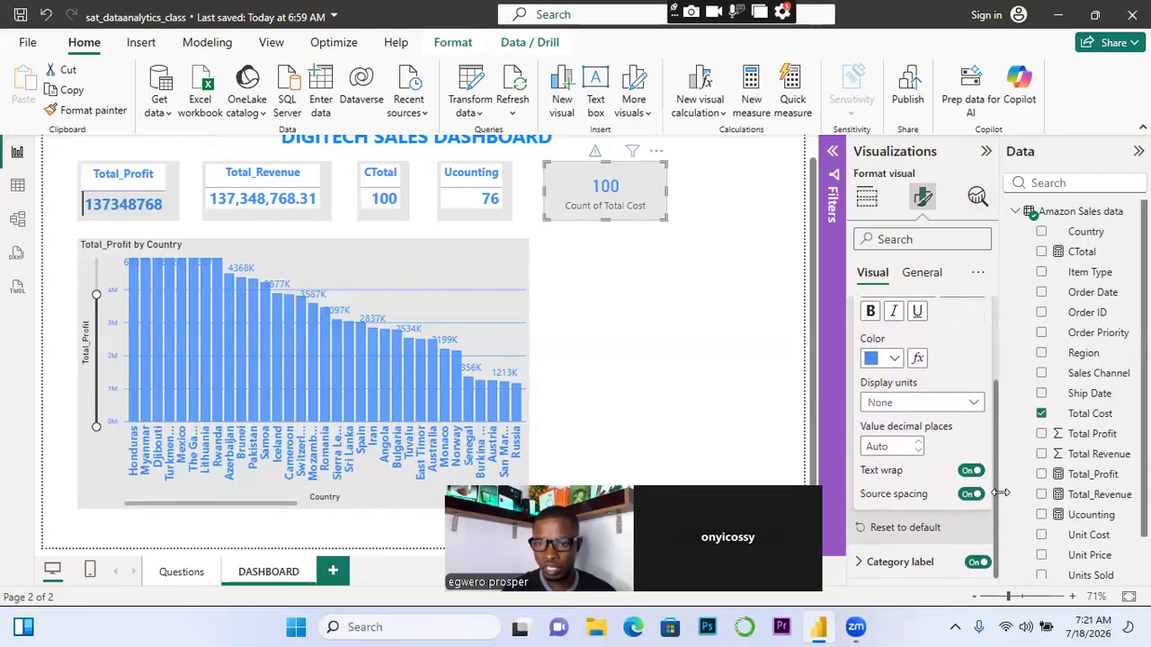
pyautogui.click(859, 563)
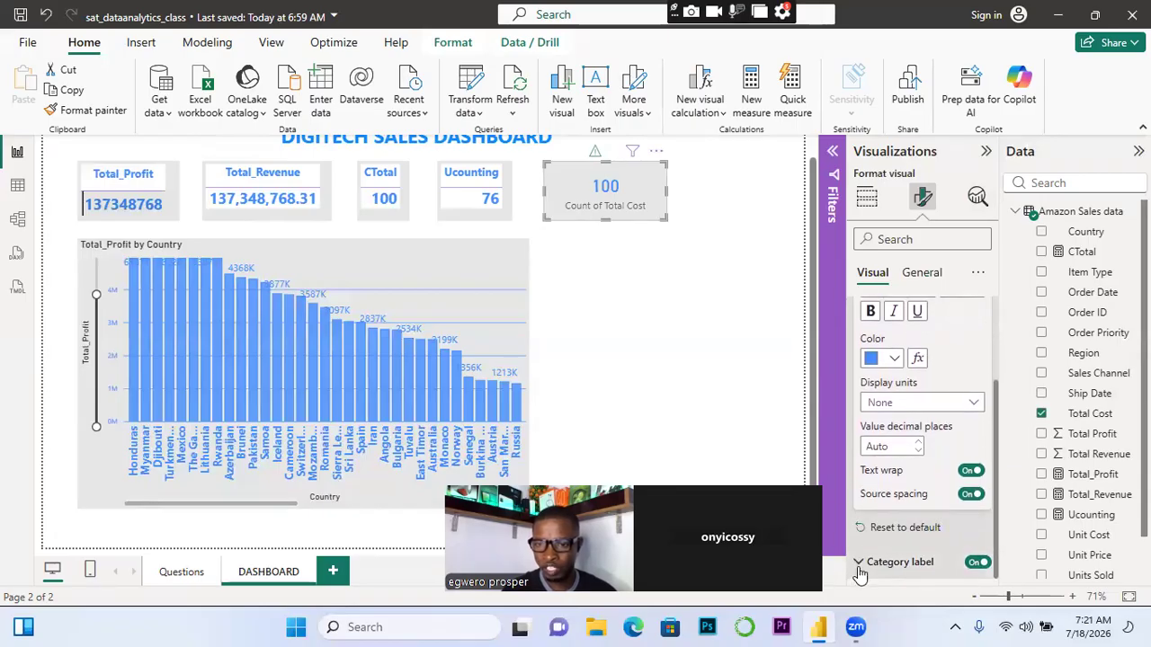
pyautogui.moveTo(995, 432); pyautogui.dragTo(998, 500)
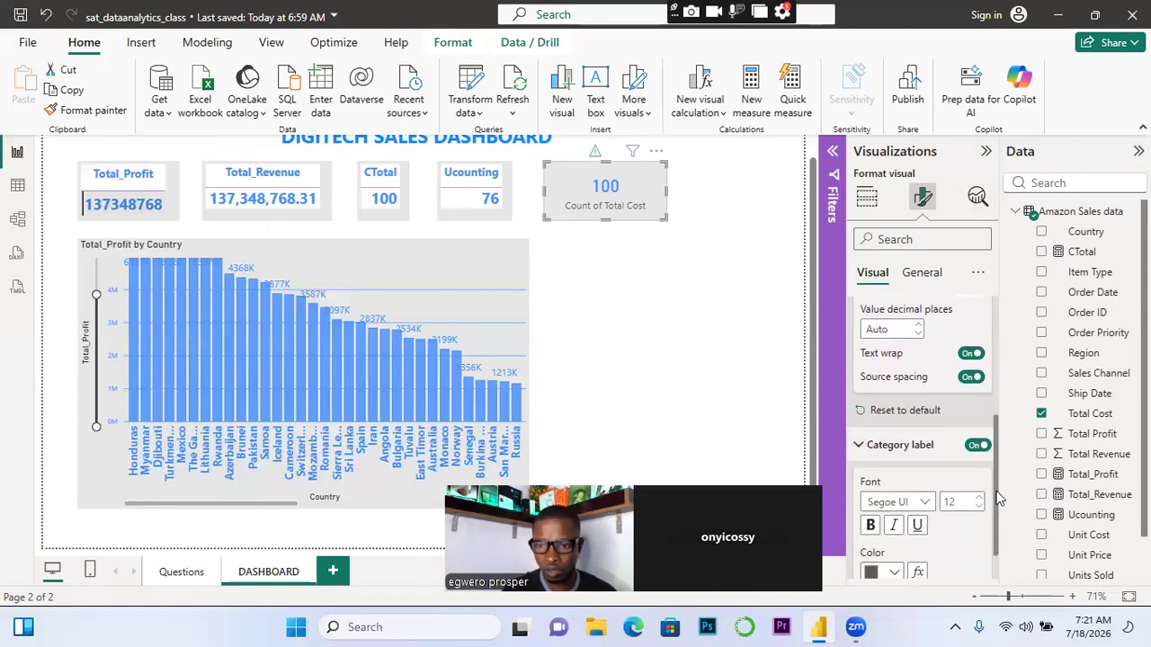
pyautogui.click(896, 572)
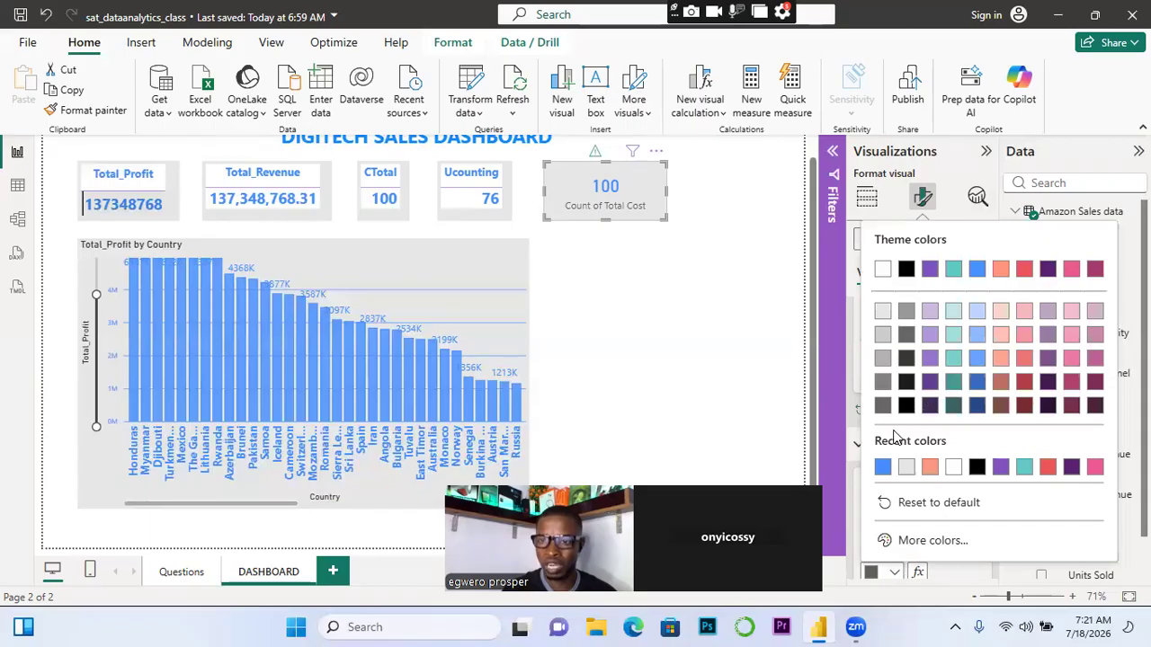
pyautogui.click(980, 270)
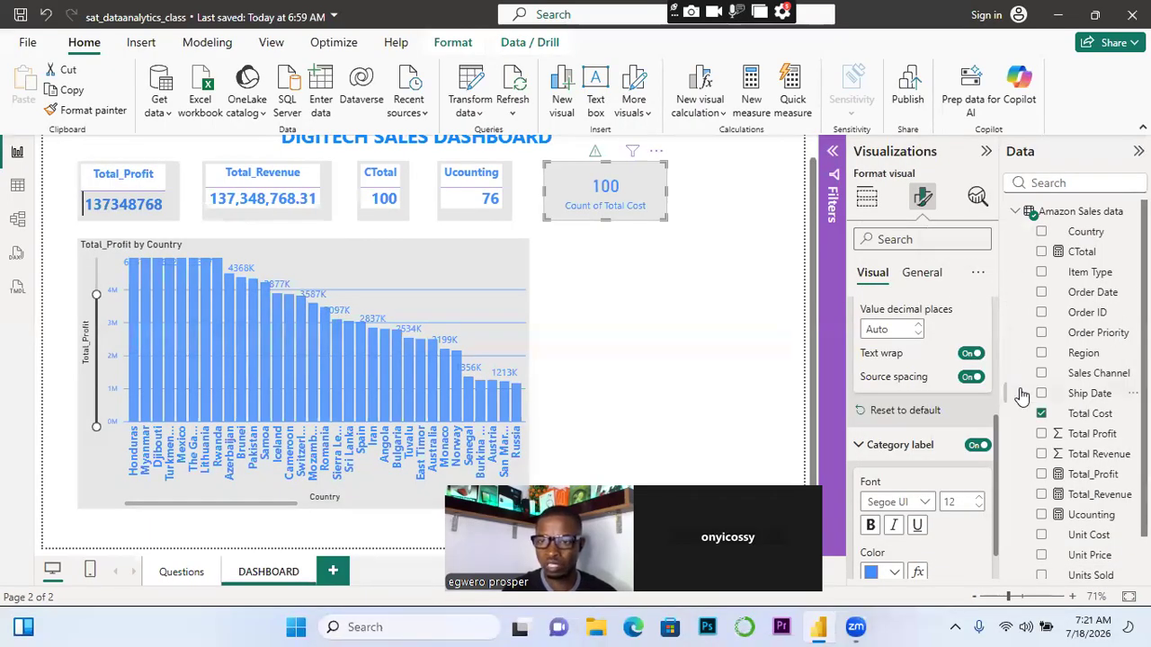
pyautogui.moveTo(994, 437); pyautogui.dragTo(998, 486)
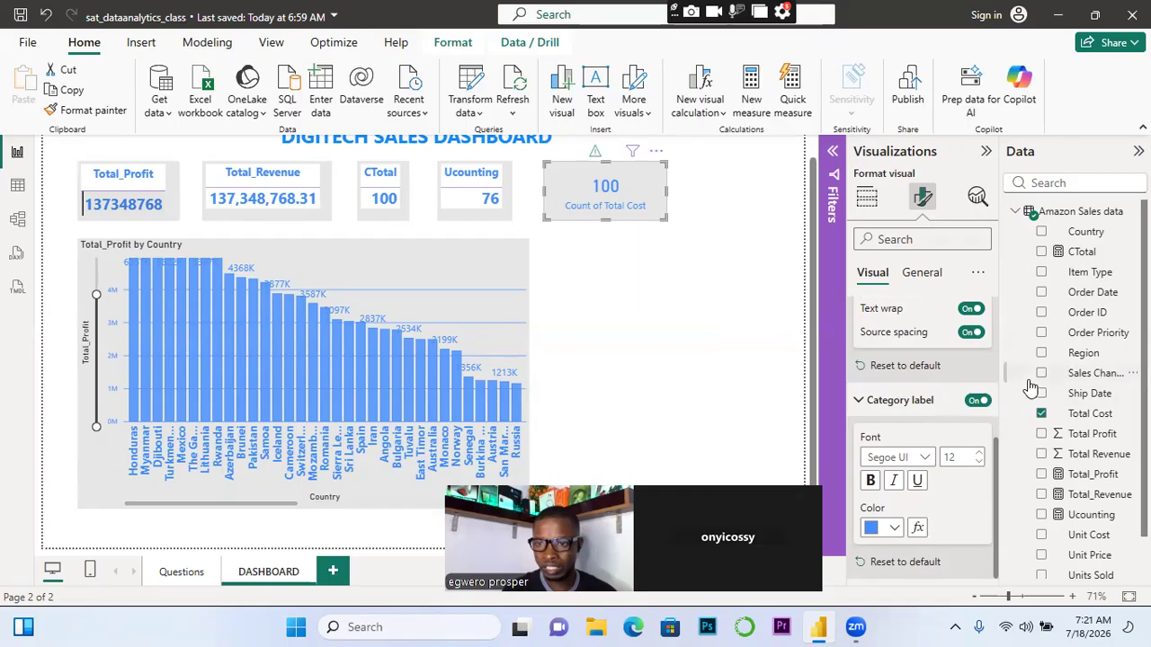
pyautogui.click(701, 275)
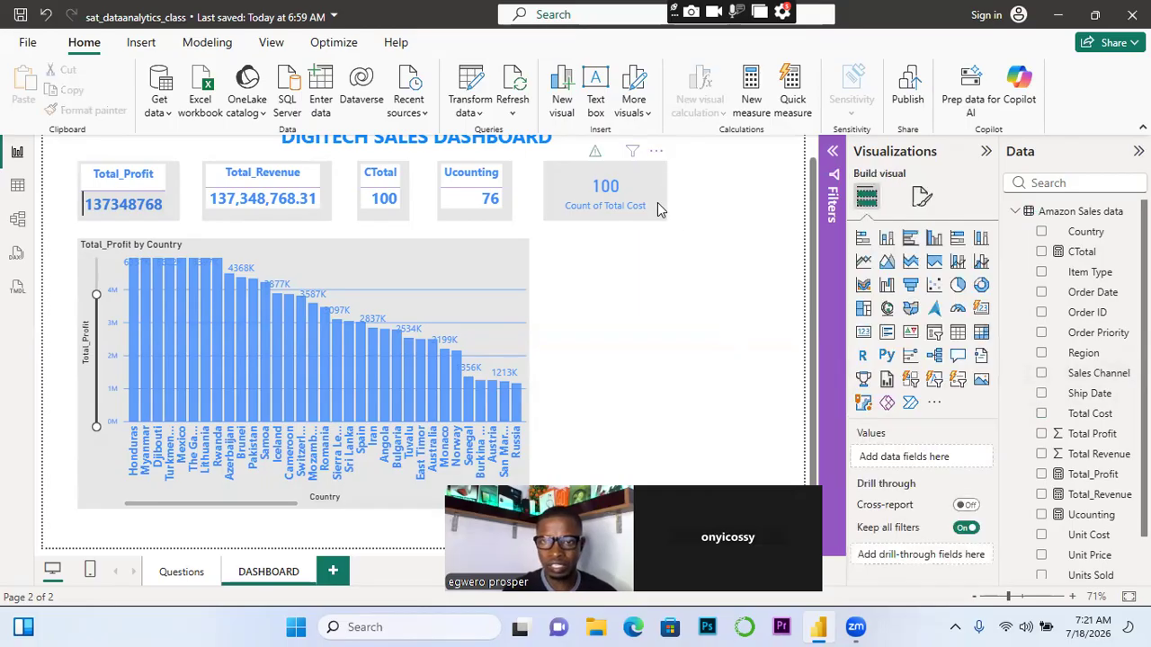
# Change the aggregation of the card's Total Cost field to Count and deselect the card
pyautogui.click(663, 209)
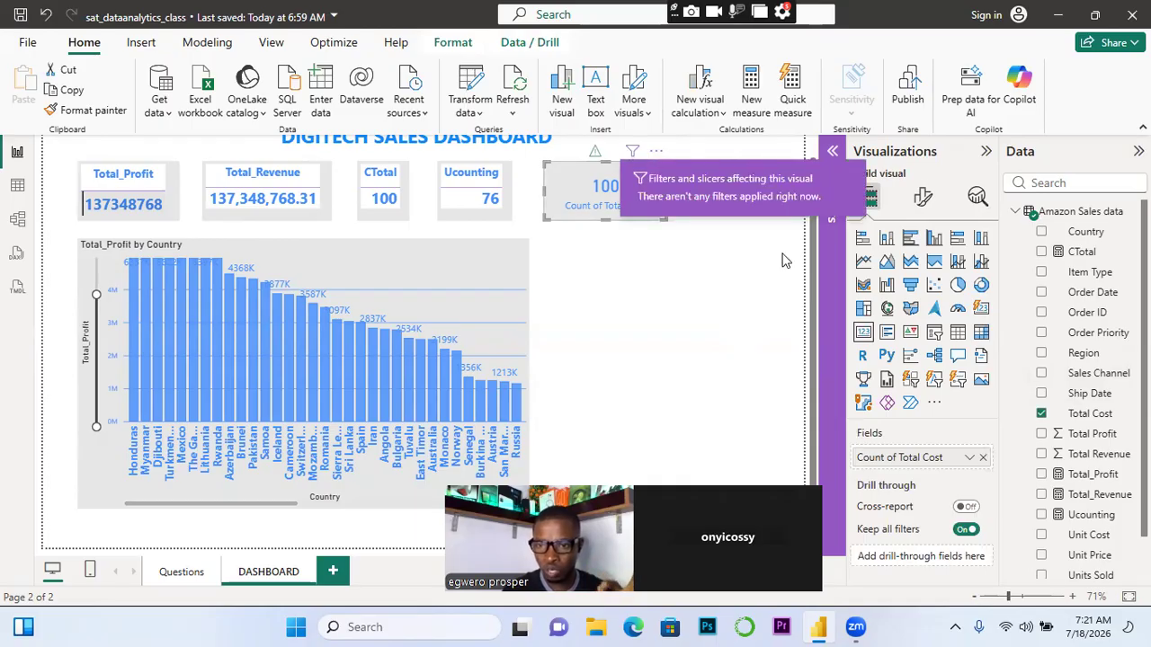
pyautogui.rightClick(935, 464)
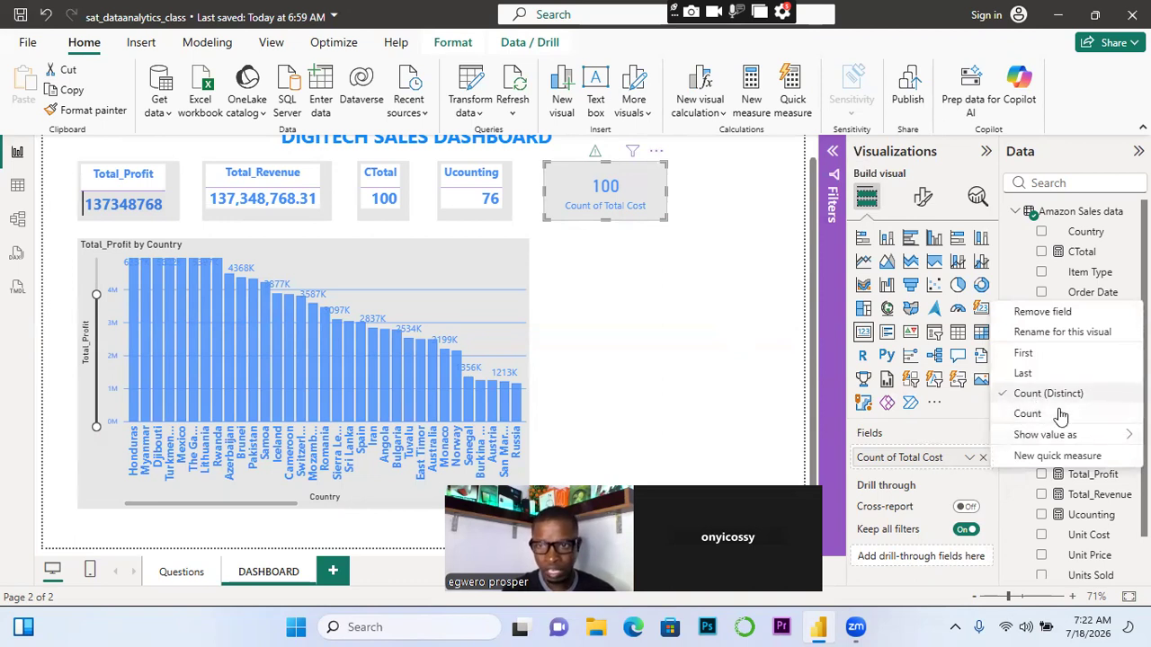
pyautogui.moveTo(1088, 434)
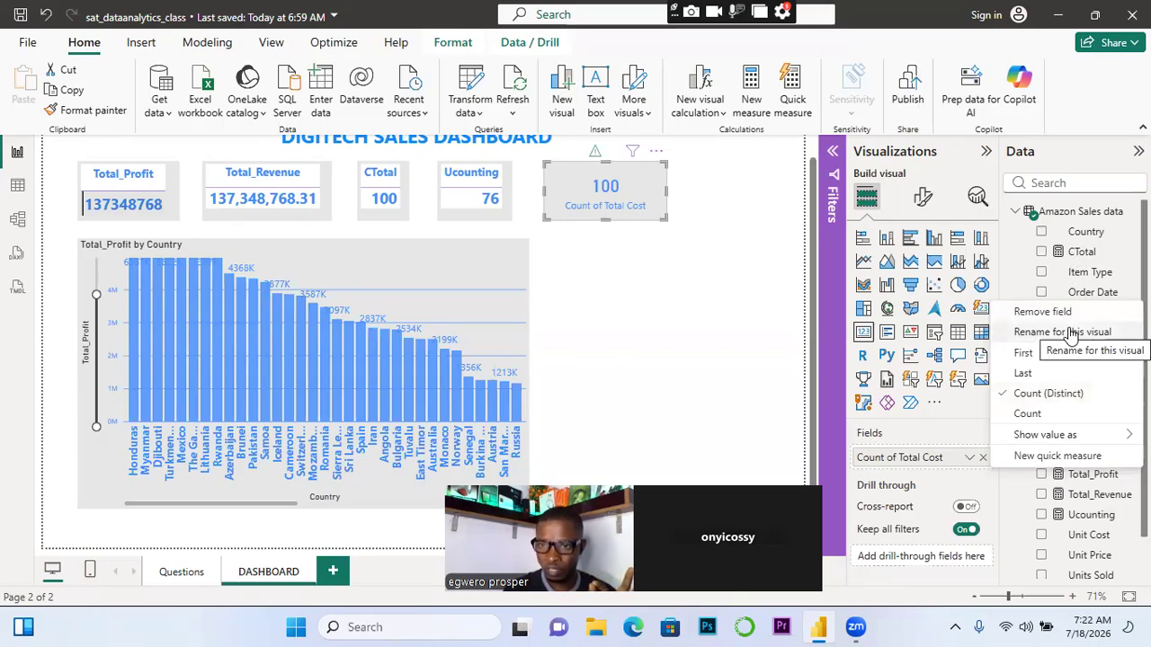
pyautogui.click(1029, 414)
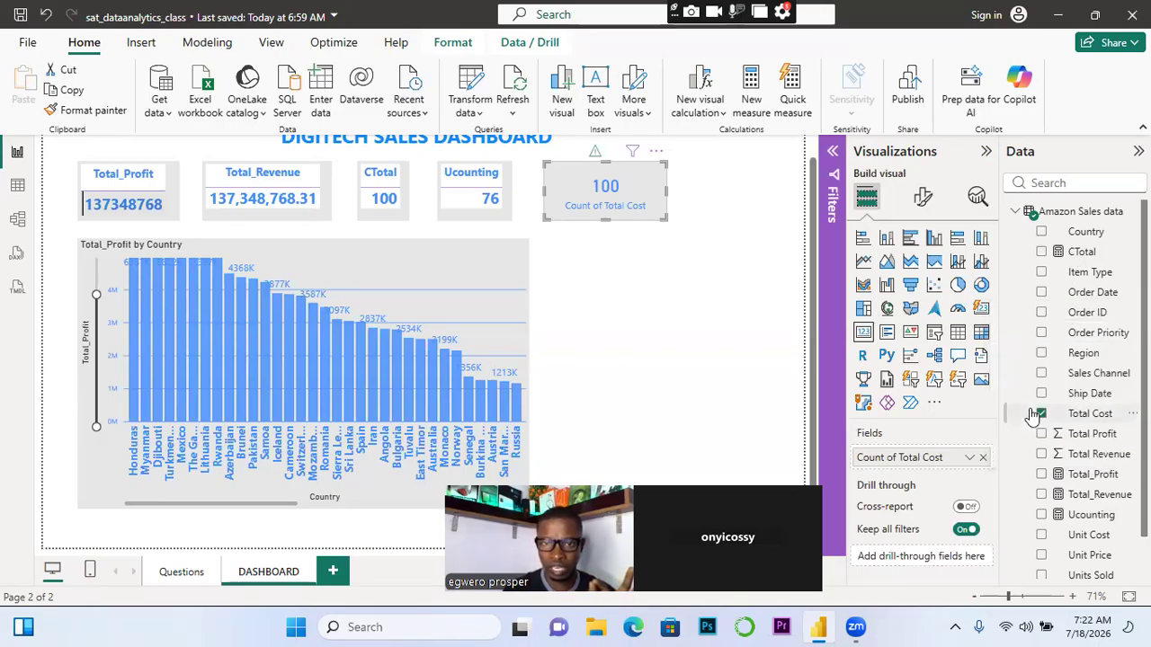
pyautogui.click(688, 311)
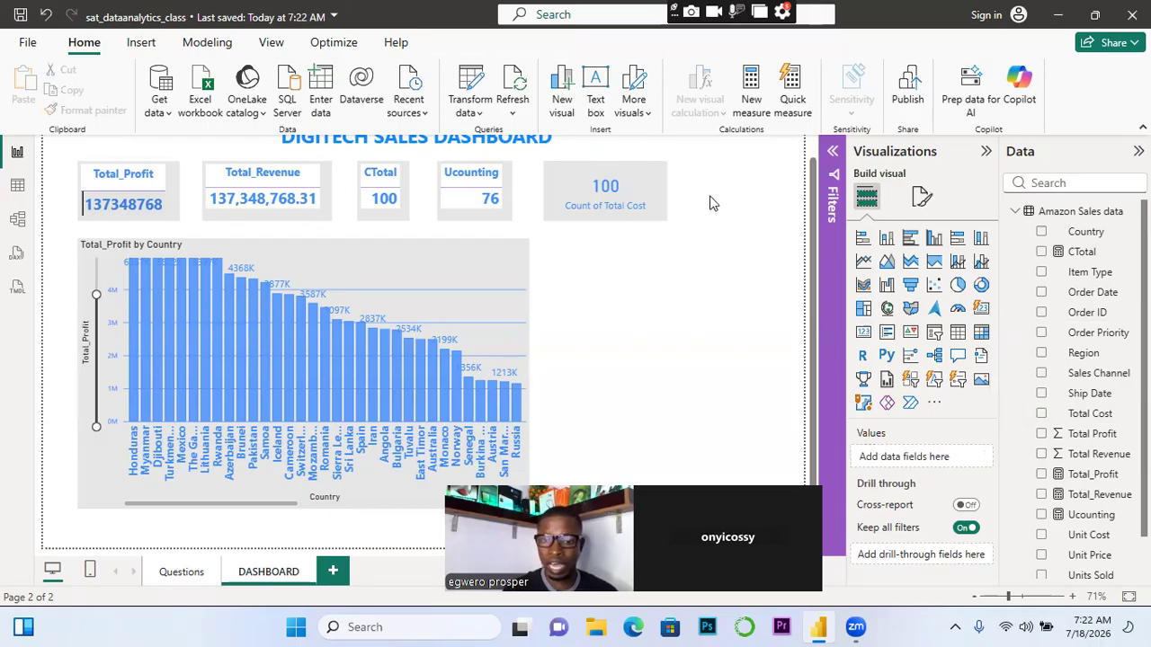
pyautogui.click(654, 191)
pyautogui.click(758, 223)
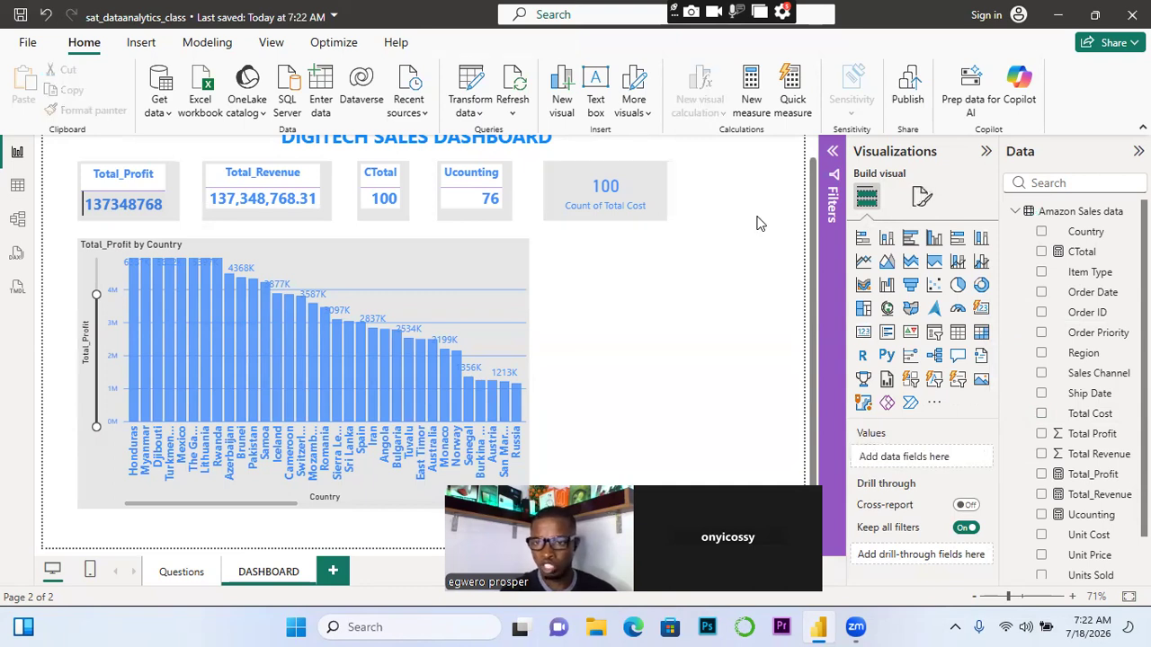
# Add a widened Q&A visual below the Total Cost card, ask it "average of total profit", and convert the result to a standard card
pyautogui.click(958, 359)
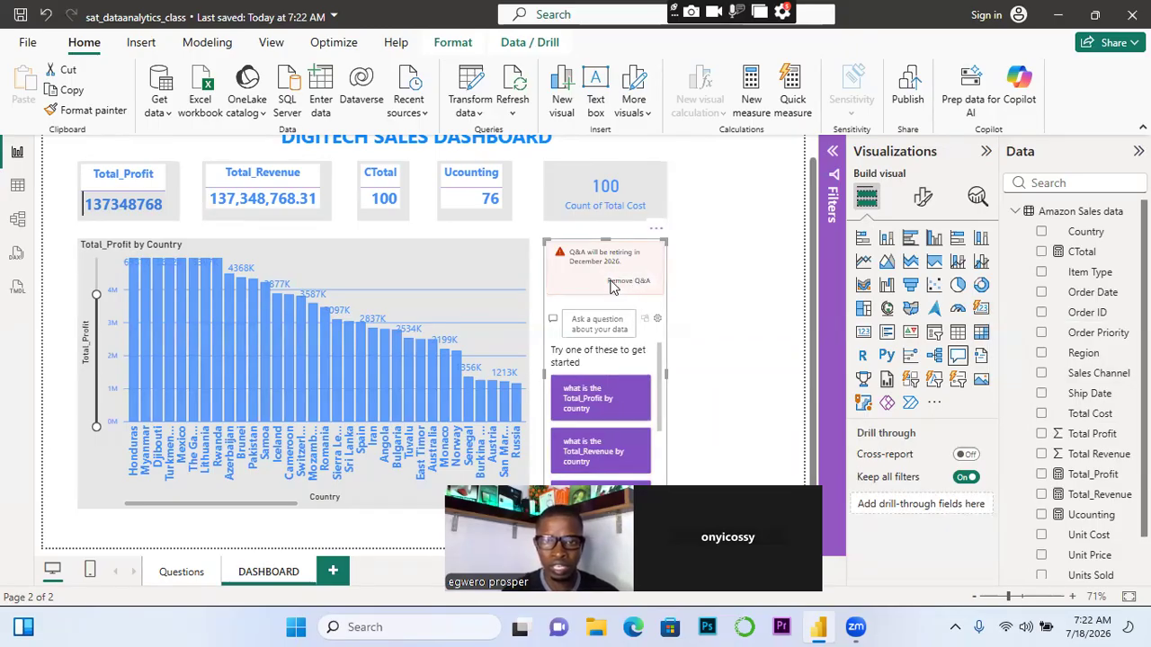
pyautogui.moveTo(667, 374); pyautogui.dragTo(760, 364)
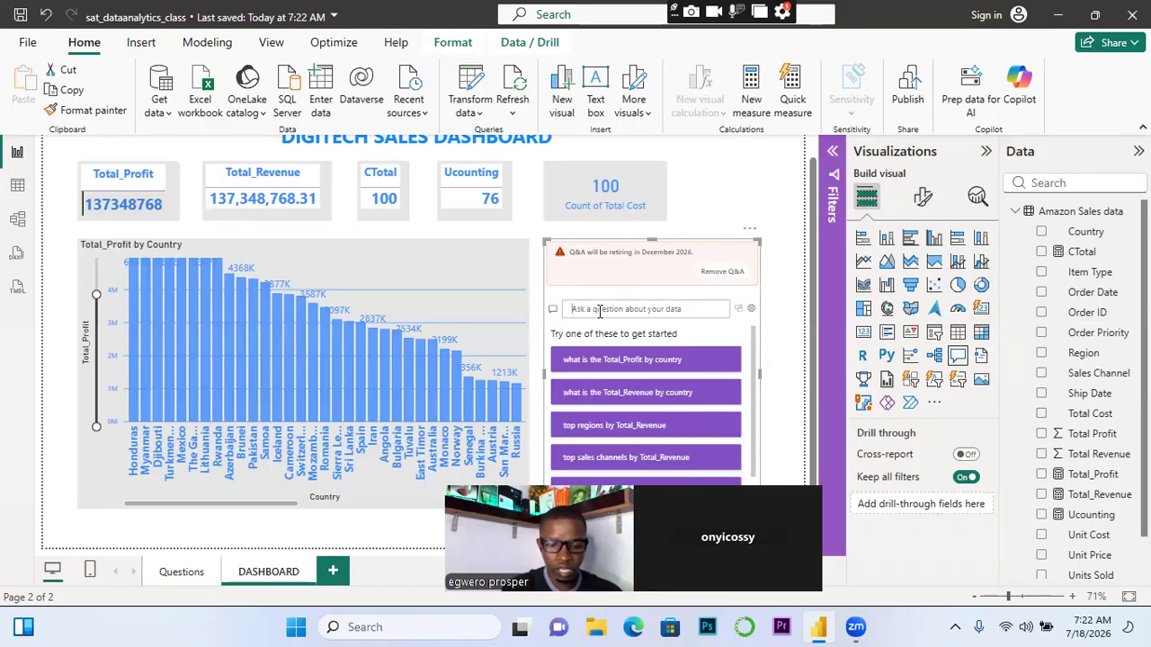
pyautogui.write('ave')
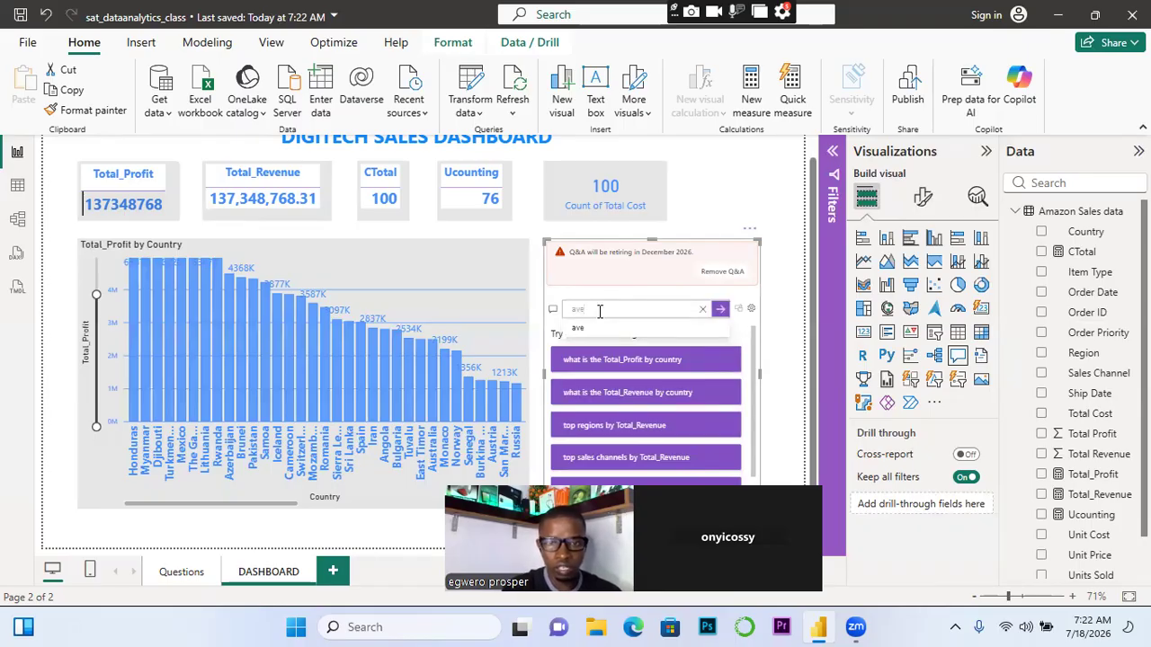
pyautogui.write('rage')
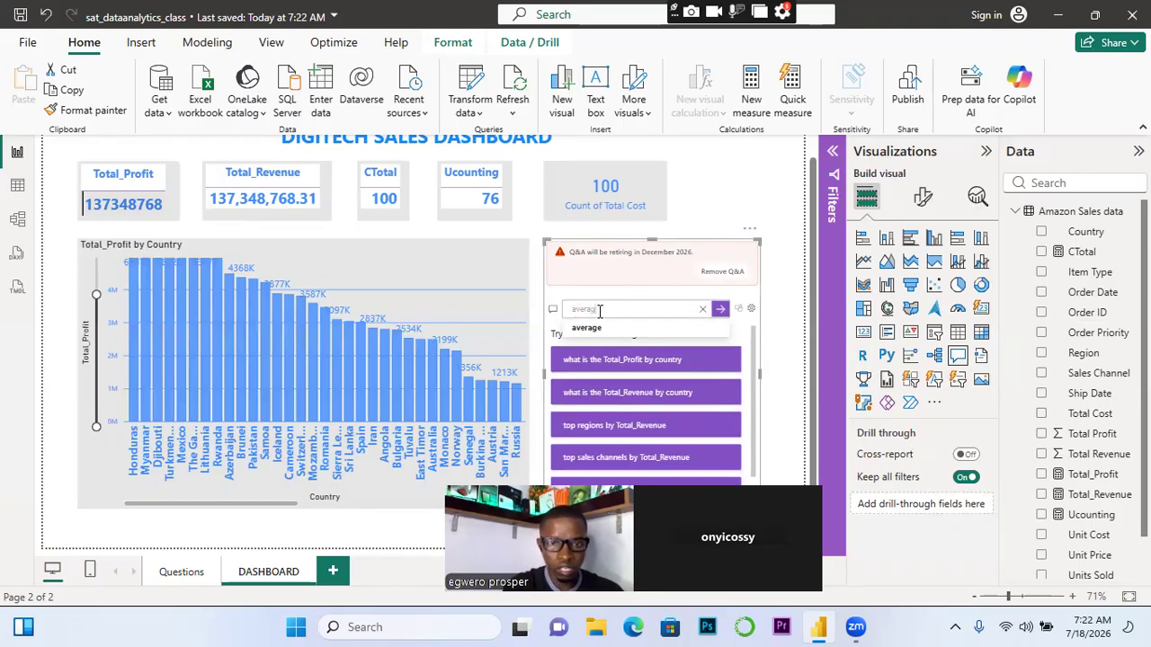
pyautogui.write(' of')
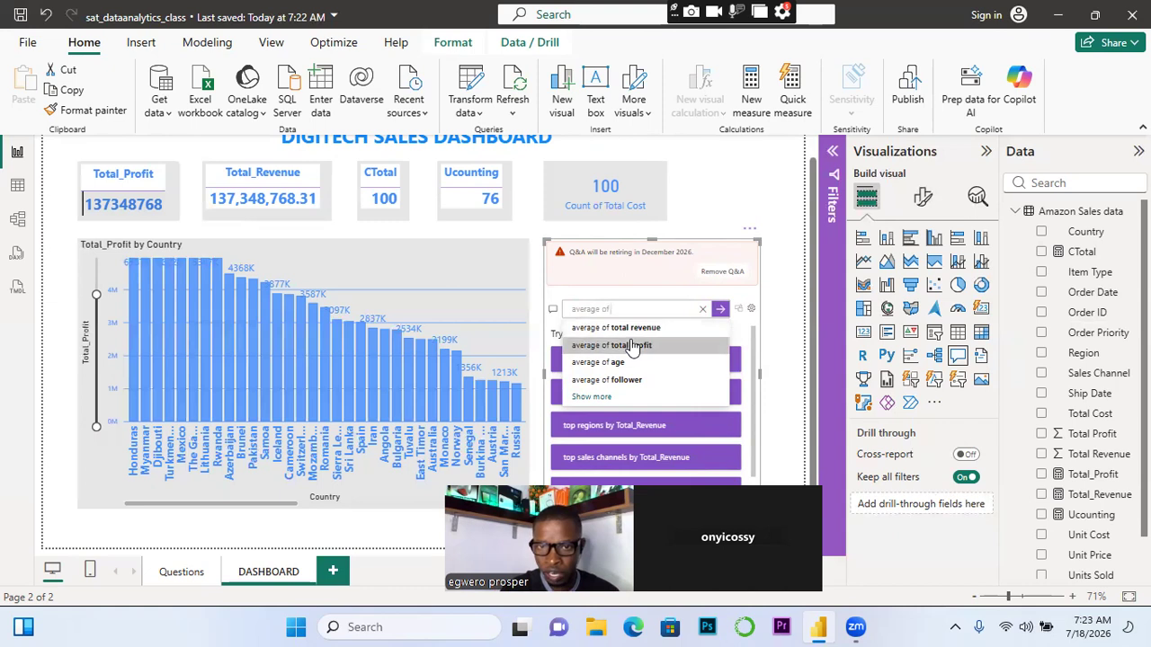
pyautogui.click(632, 346)
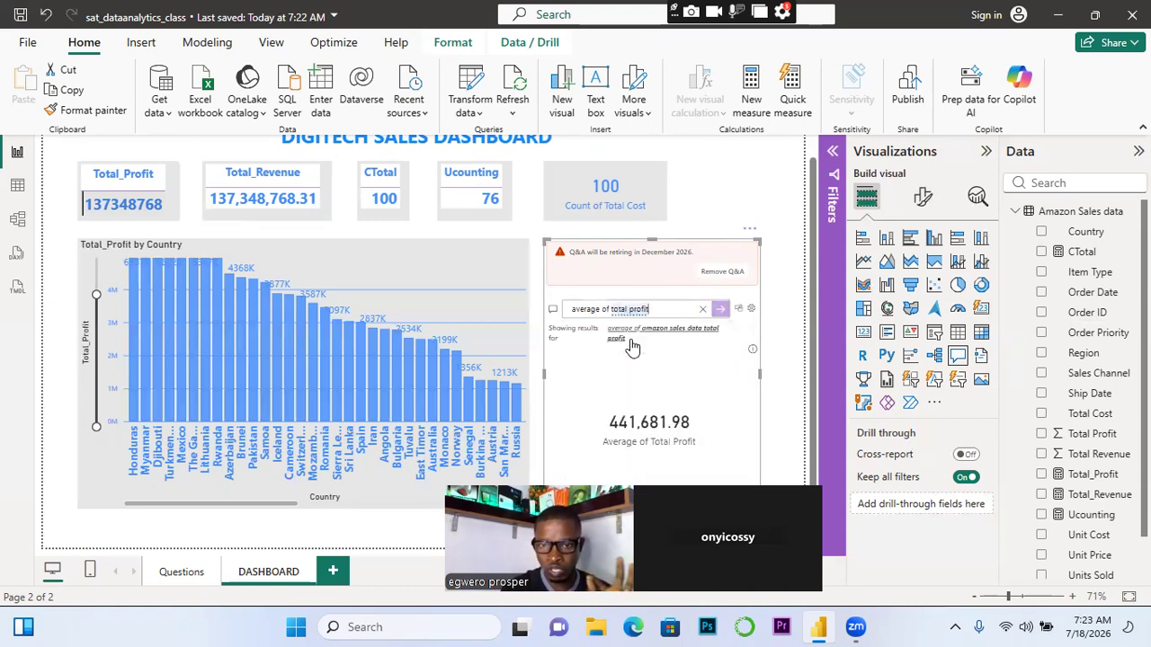
pyautogui.click(739, 309)
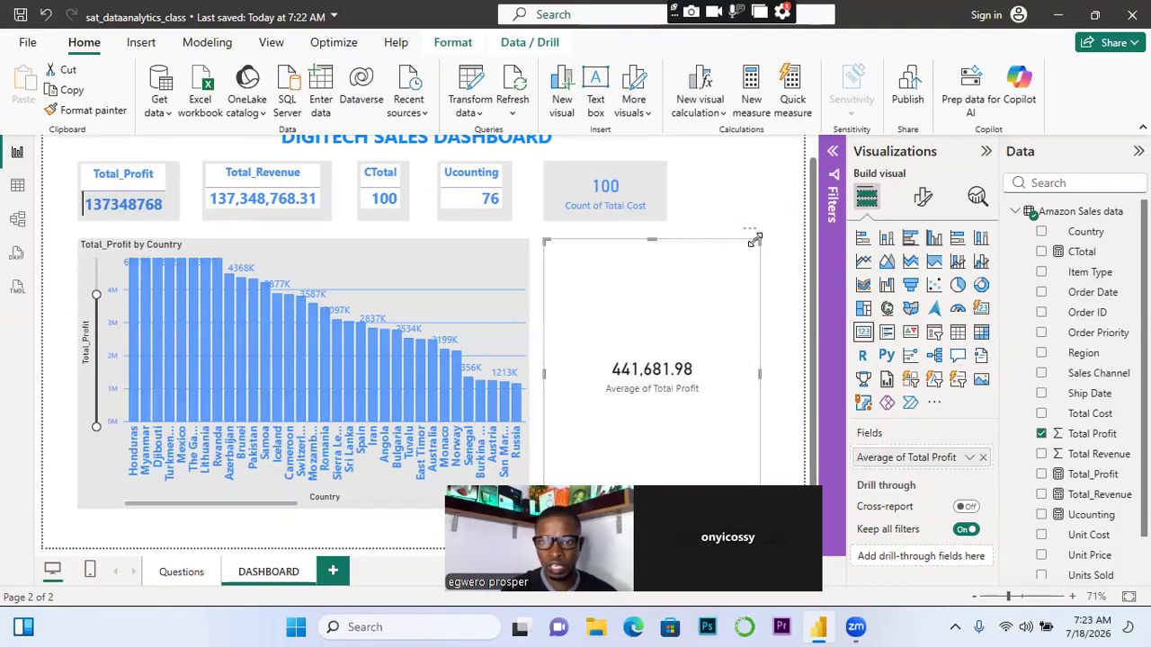
# Shrink the Average of Total Profit card and place it beside the Count of Total Cost card, matching that card's height
pyautogui.moveTo(756, 239); pyautogui.dragTo(723, 314)
pyautogui.moveTo(697, 370); pyautogui.dragTo(775, 178)
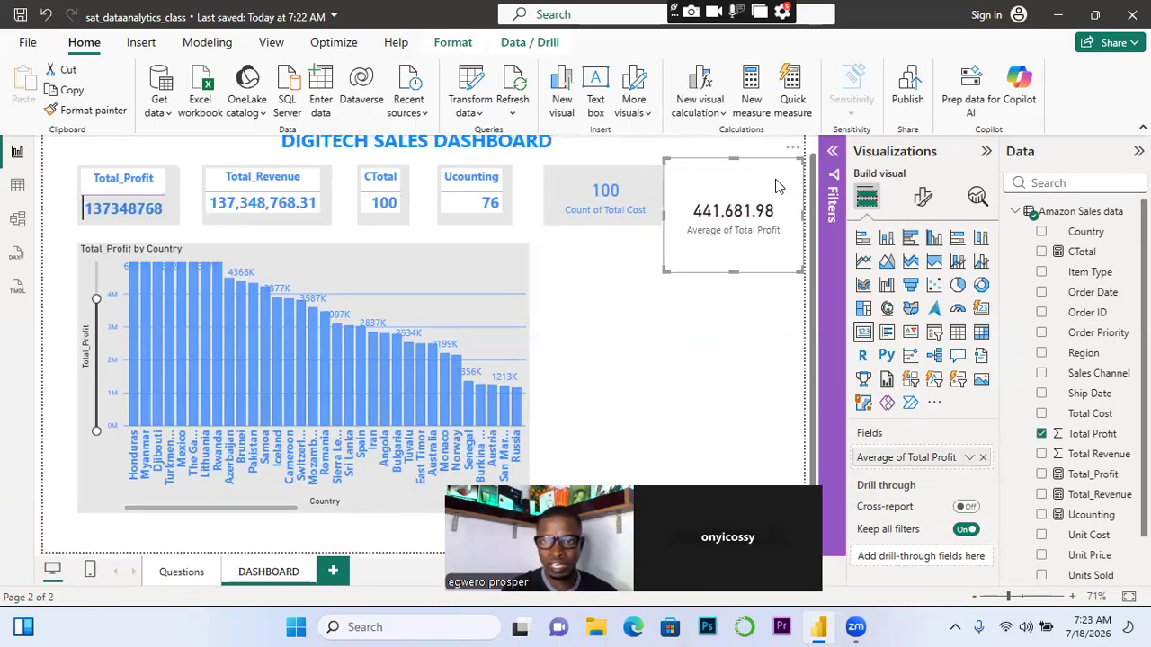
pyautogui.moveTo(664, 161); pyautogui.dragTo(702, 191)
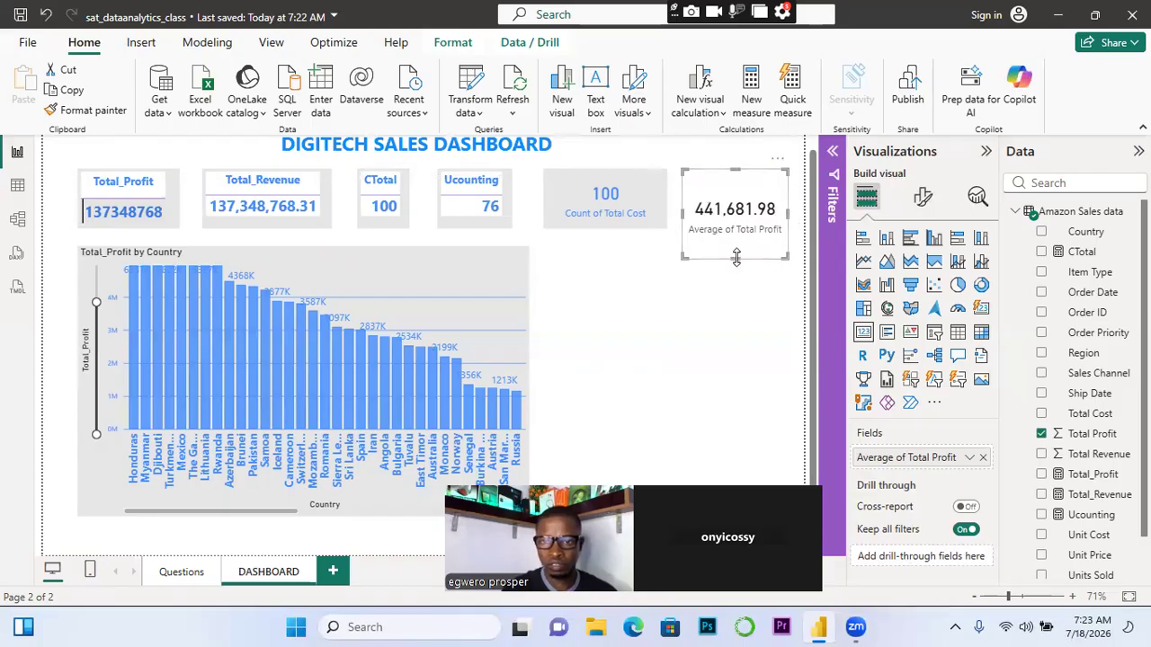
pyautogui.moveTo(735, 257); pyautogui.dragTo(732, 239)
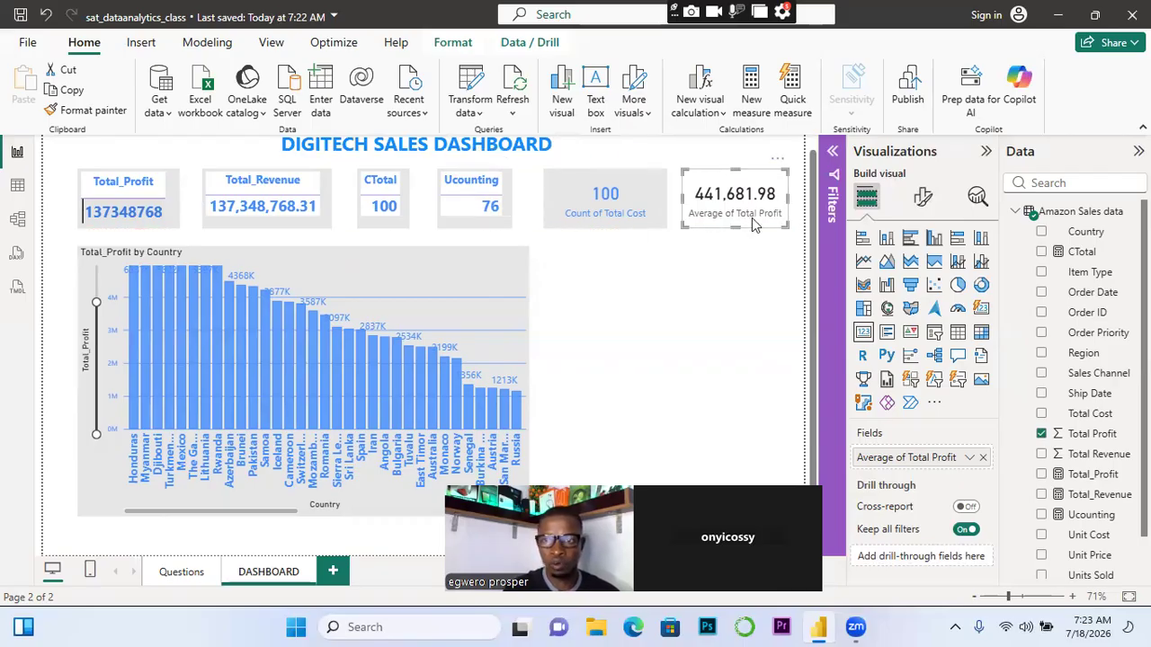
# Format the Average of Total Profit card's callout value as bold, size 14, in the blue theme colour
pyautogui.click(924, 199)
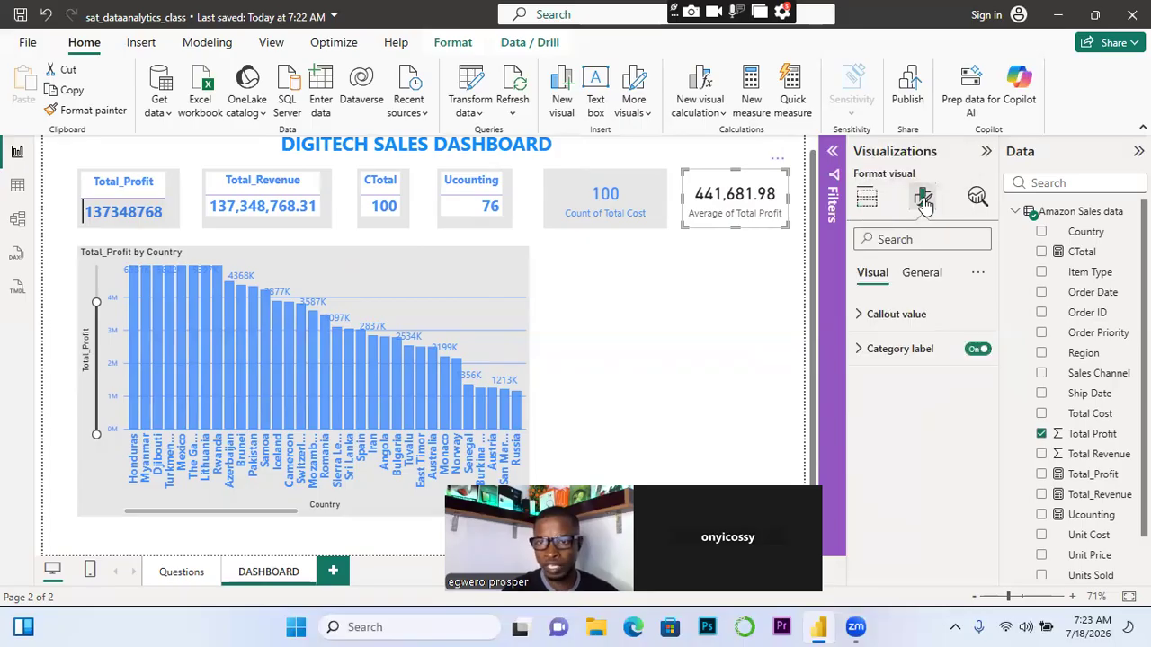
pyautogui.click(859, 316)
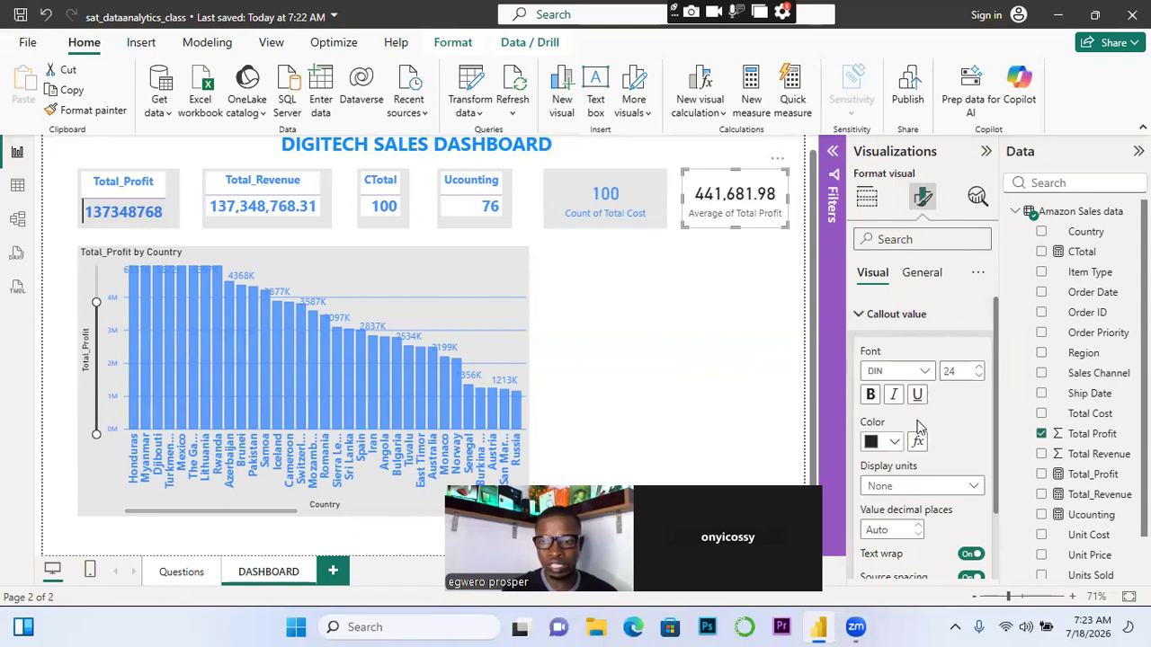
pyautogui.click(978, 376)
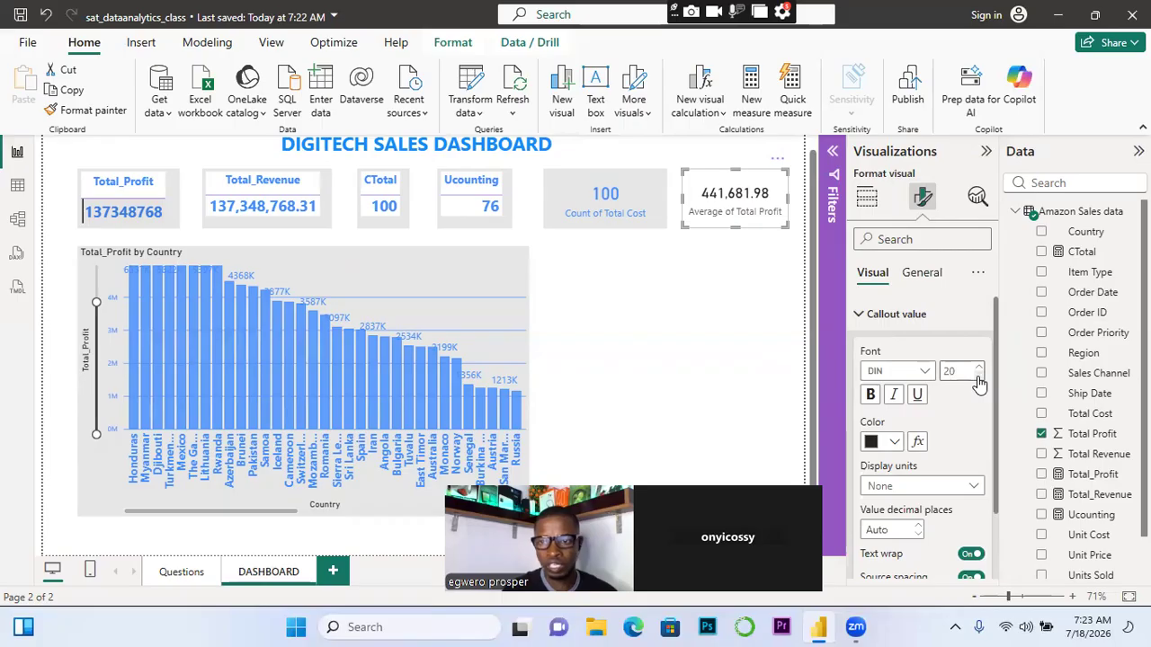
pyautogui.click(978, 377)
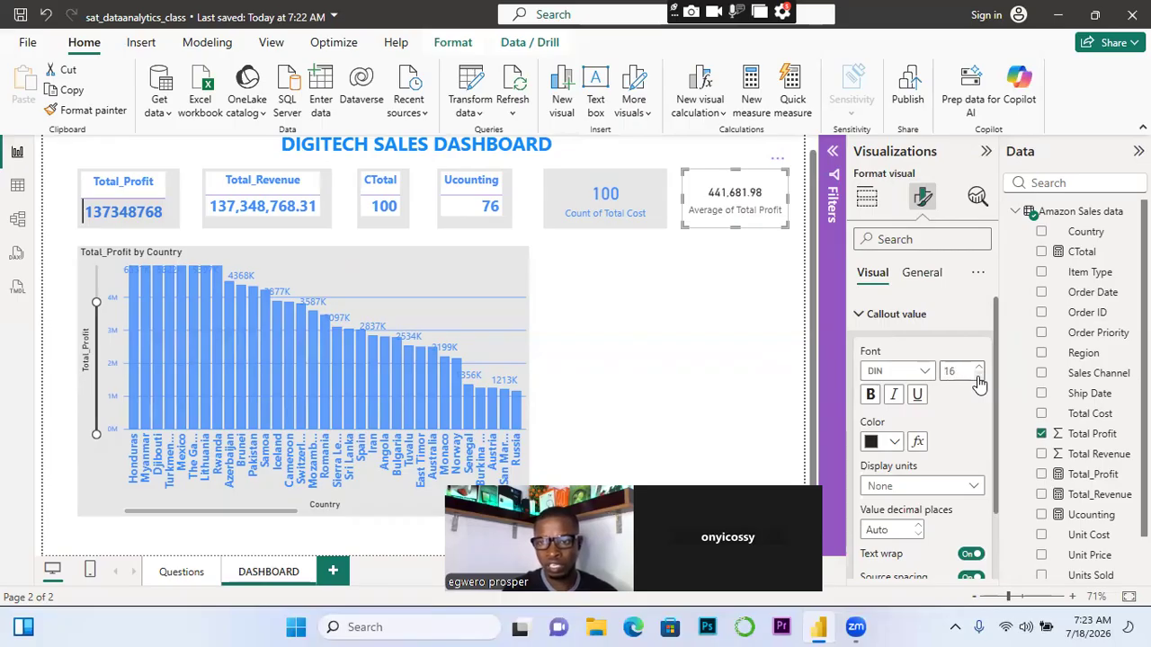
pyautogui.click(979, 377)
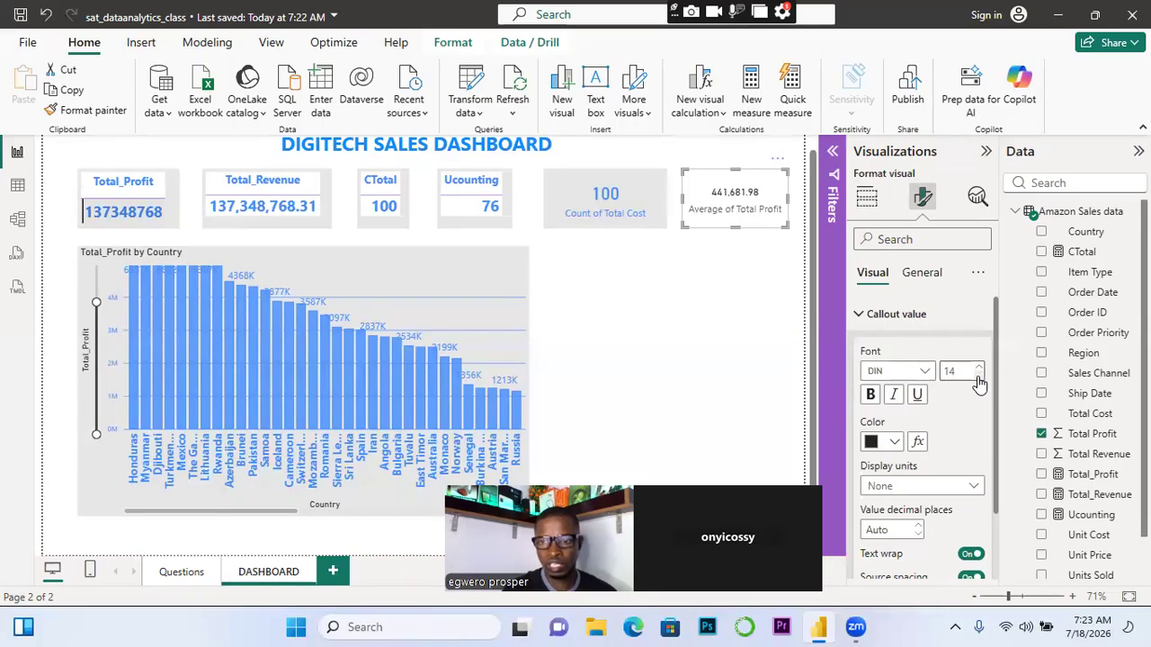
pyautogui.click(870, 396)
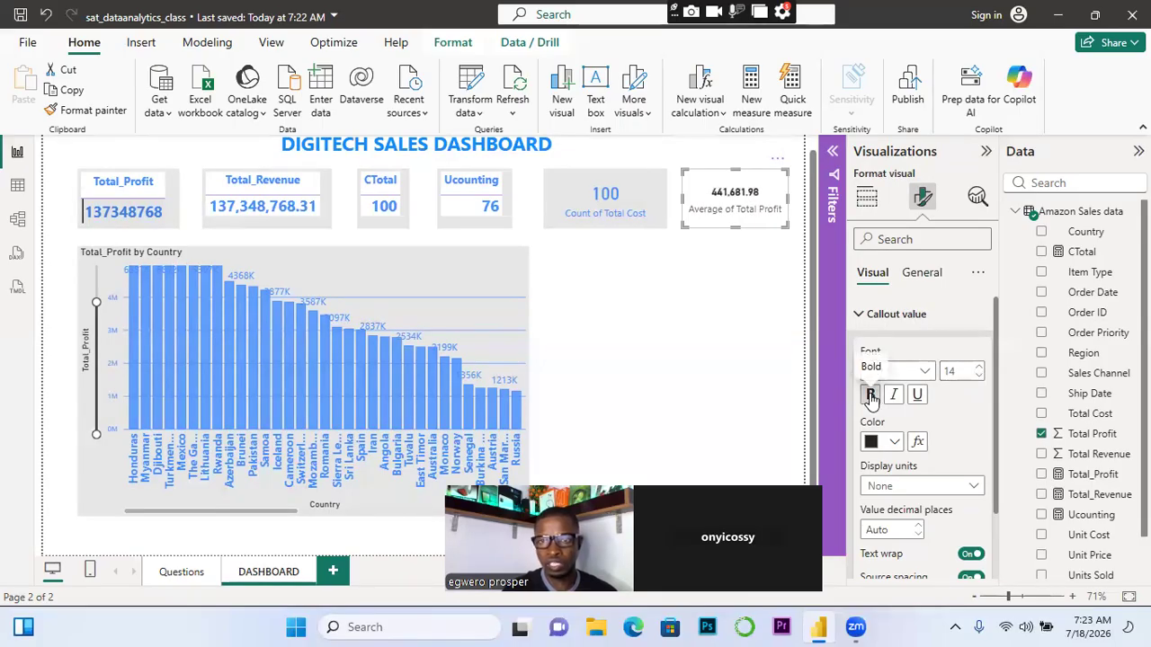
pyautogui.click(895, 442)
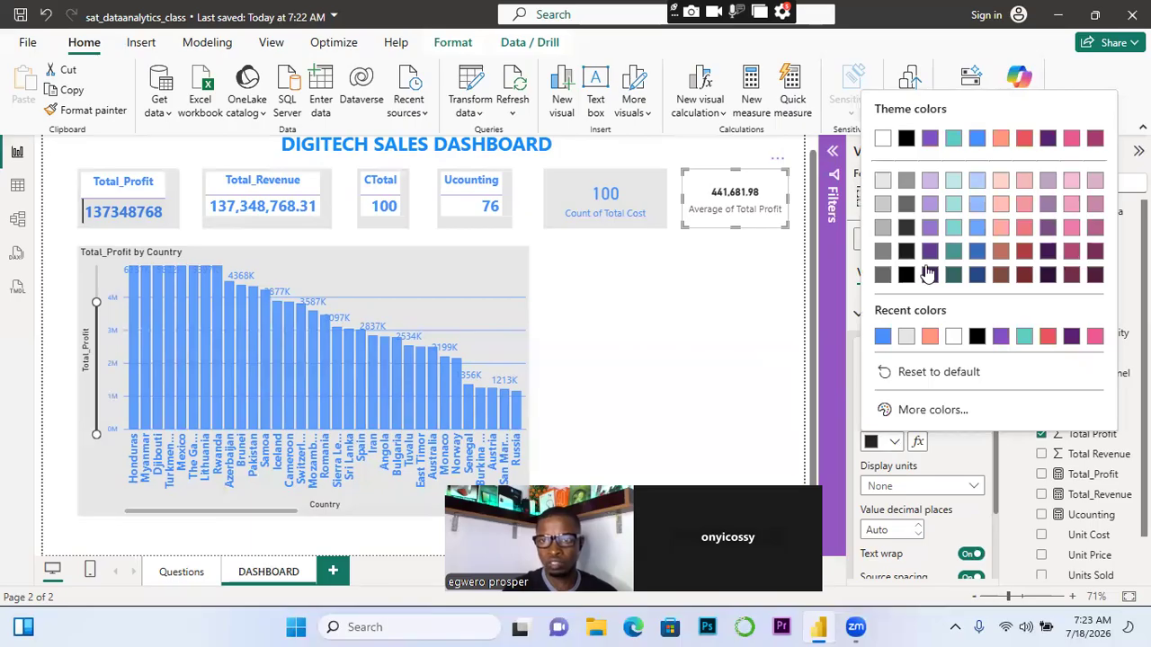
pyautogui.click(977, 140)
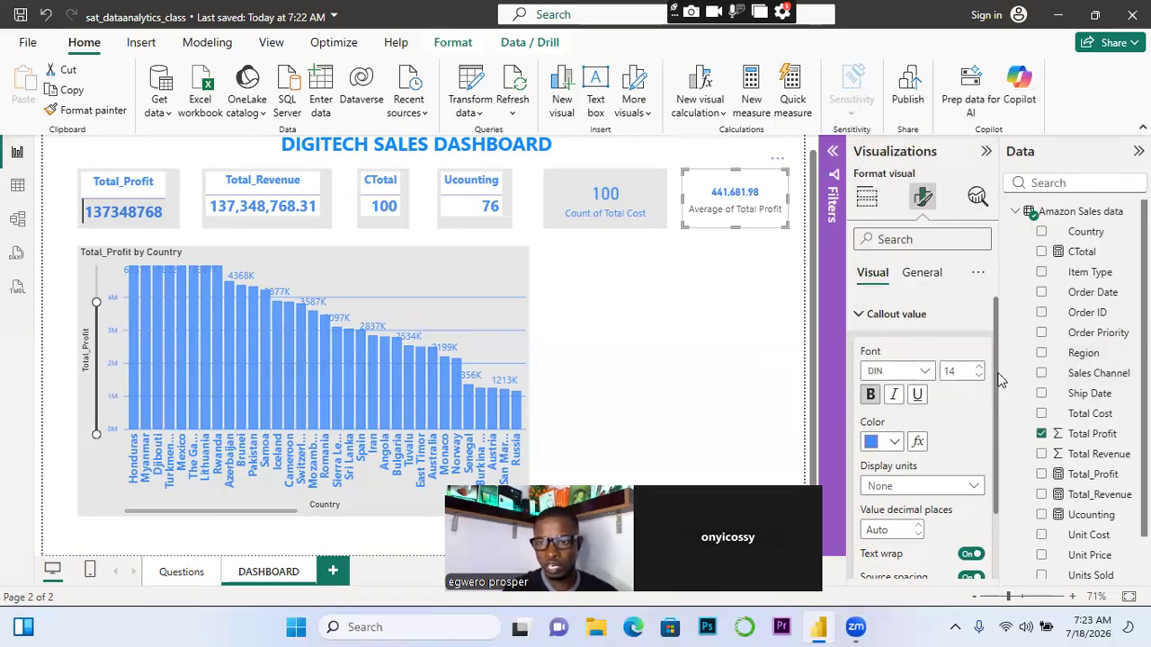
# Set the average card's category label size to 14 and widen the card after shifting the Count of Total Cost card away from it
pyautogui.scroll(-2, 1001, 379)
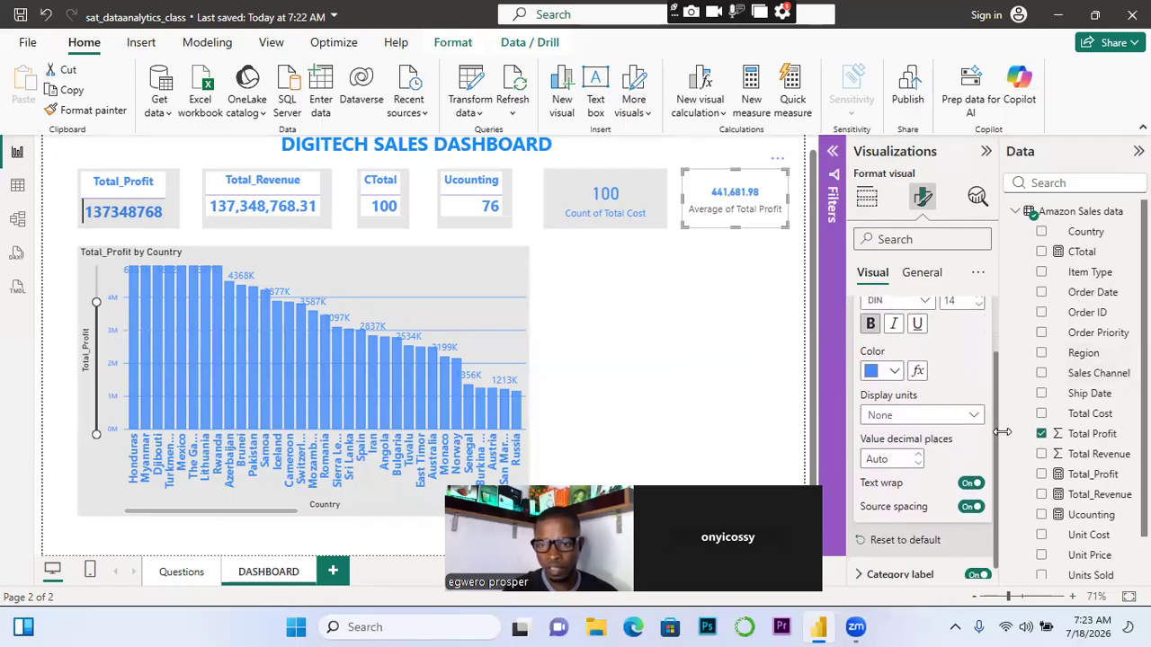
pyautogui.moveTo(1002, 429); pyautogui.dragTo(1006, 451)
pyautogui.click(858, 564)
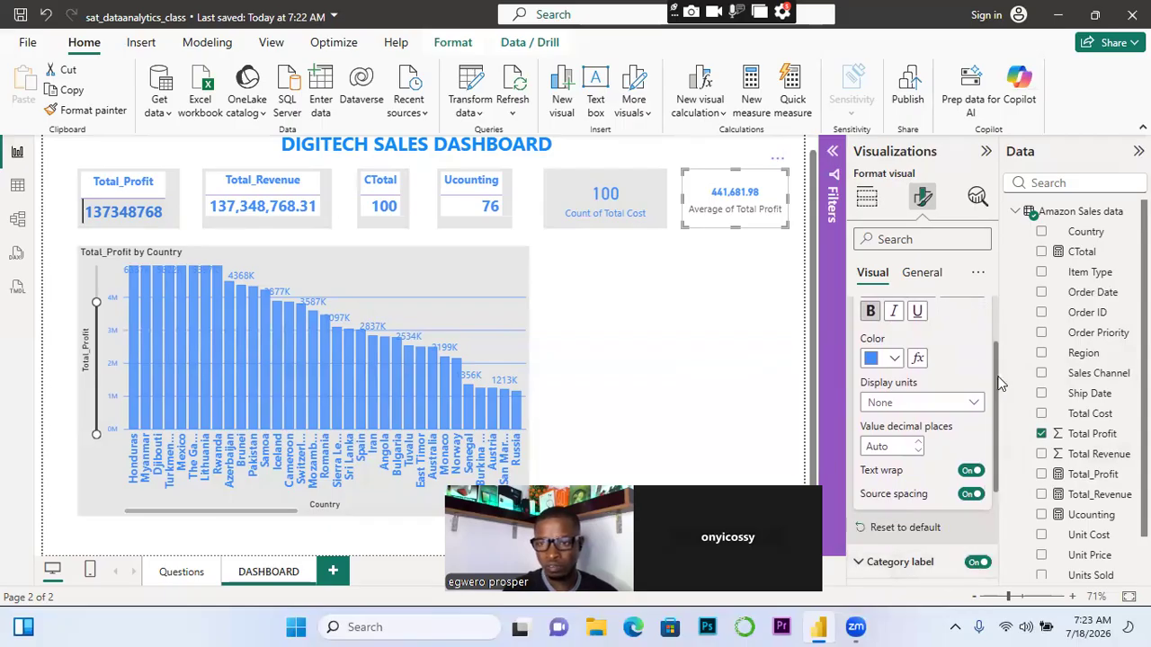
pyautogui.moveTo(1006, 385); pyautogui.dragTo(1001, 480)
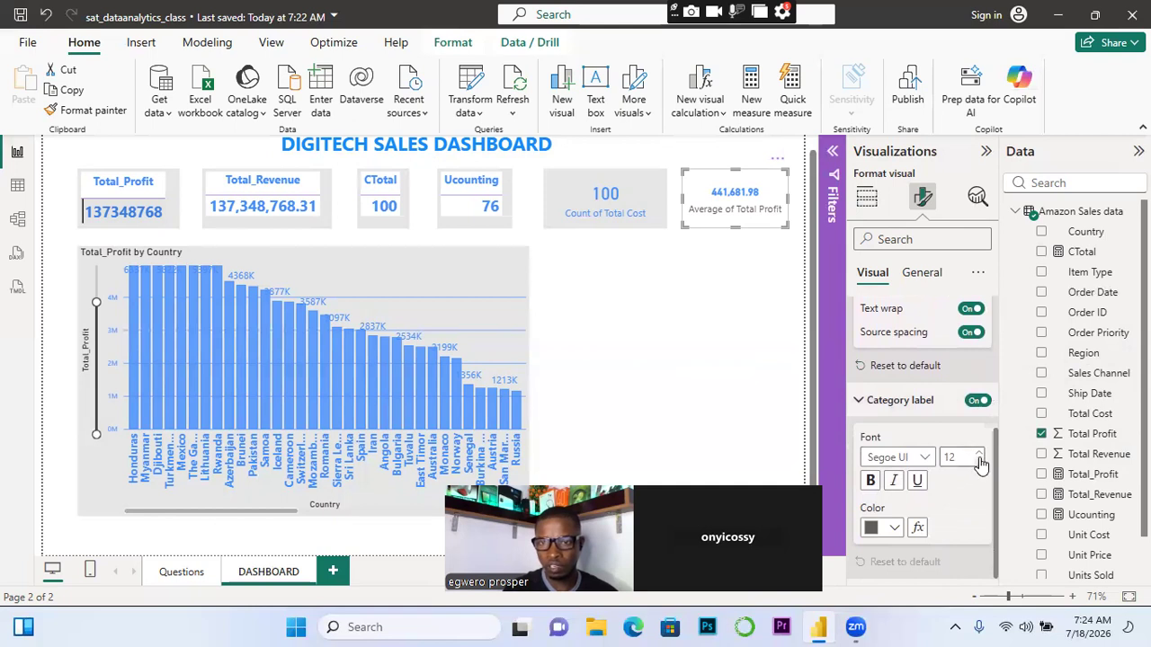
pyautogui.click(981, 459)
pyautogui.click(981, 459)
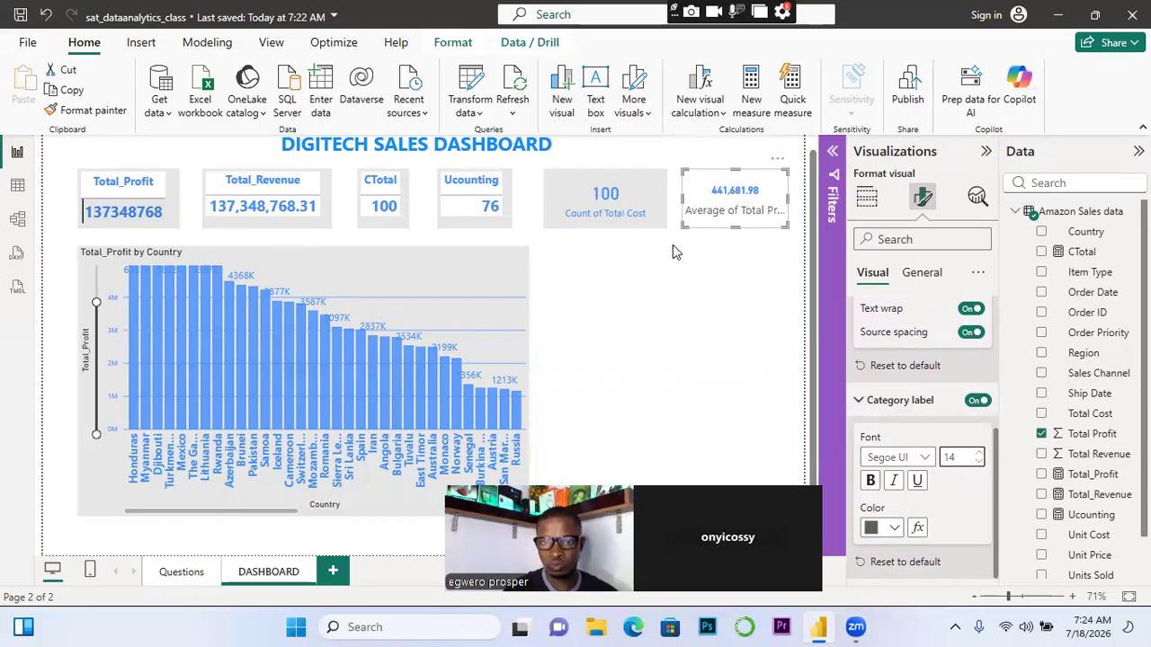
pyautogui.click(645, 225)
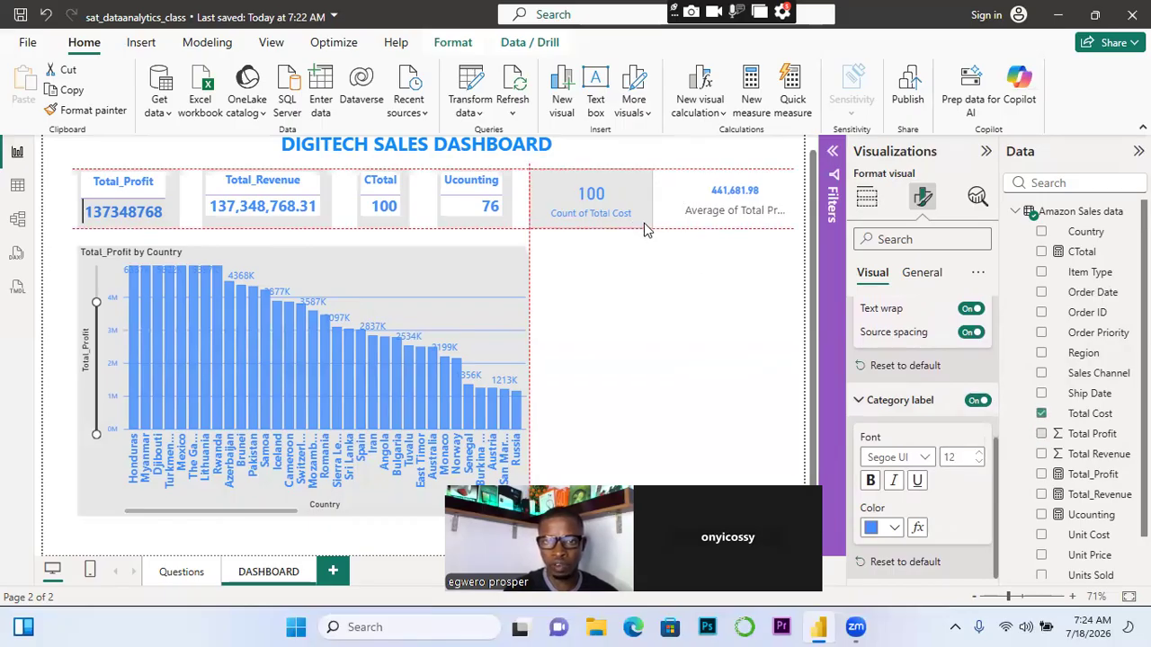
pyautogui.click(698, 219)
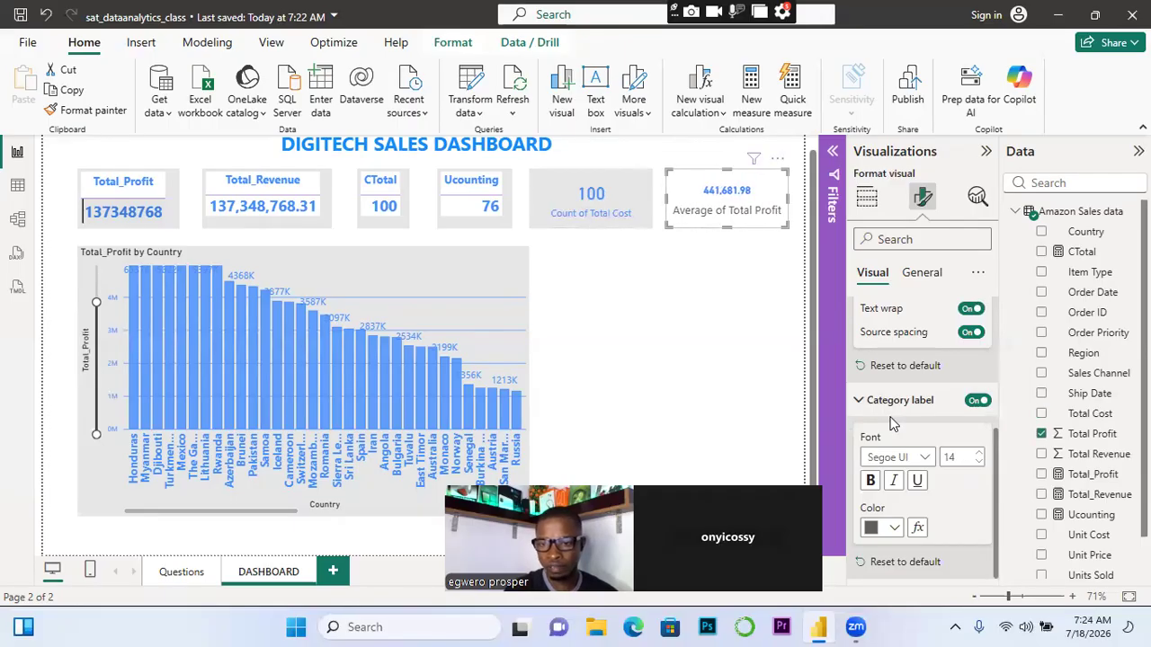
# Set the category label colour of the Average of Total Profit card to the blue theme colour
pyautogui.click(895, 528)
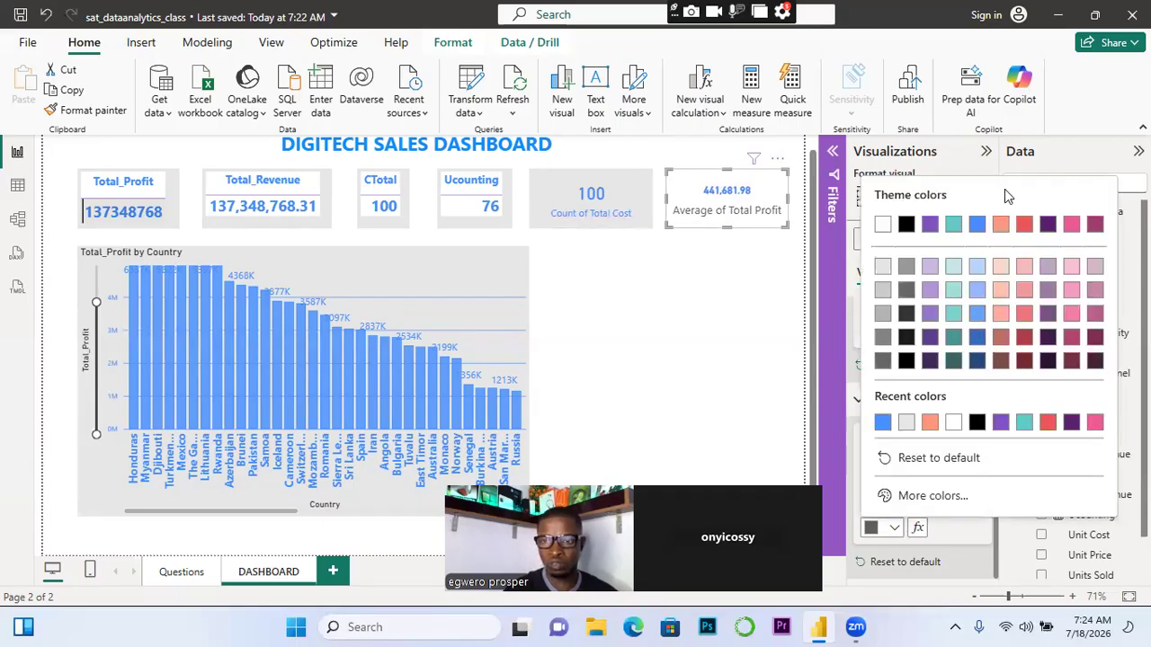
pyautogui.click(977, 224)
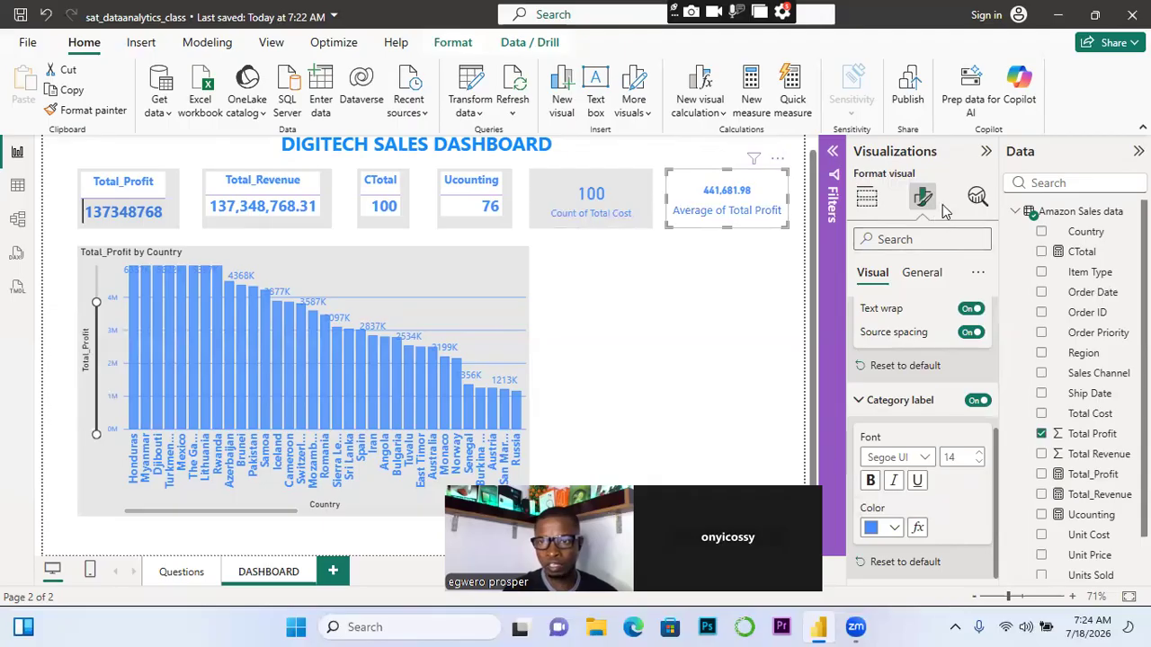
# Set the Average of Total Profit card's background to the lightest grey theme shade, matching the other cards, and deselect the card
pyautogui.click(924, 274)
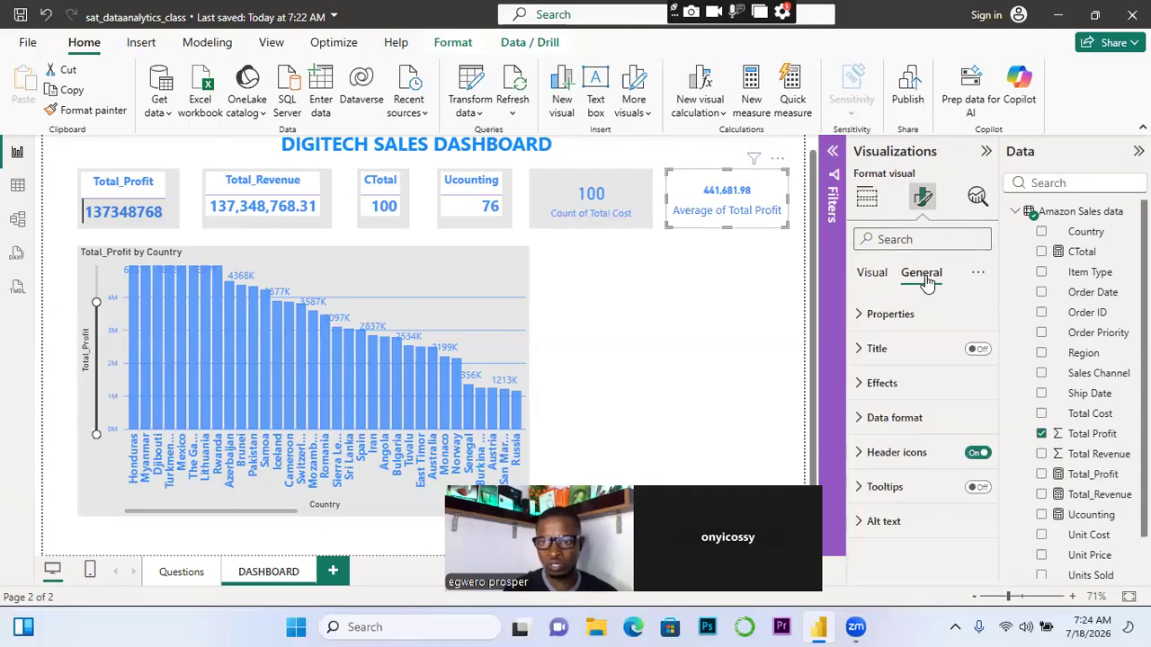
pyautogui.click(860, 385)
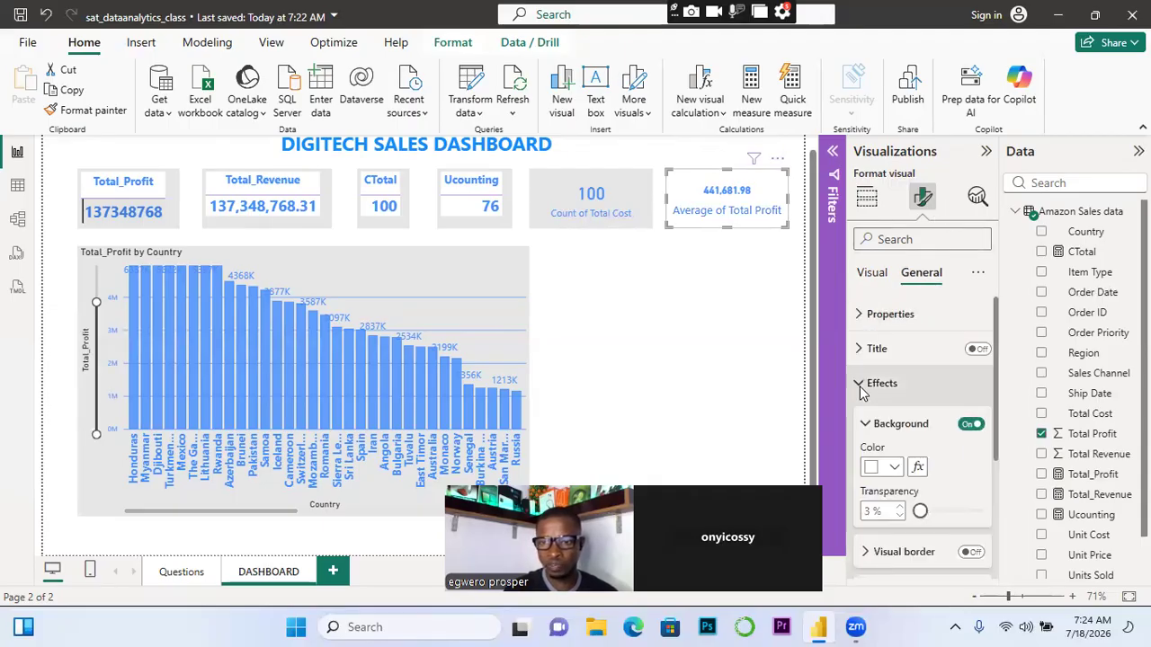
pyautogui.click(895, 467)
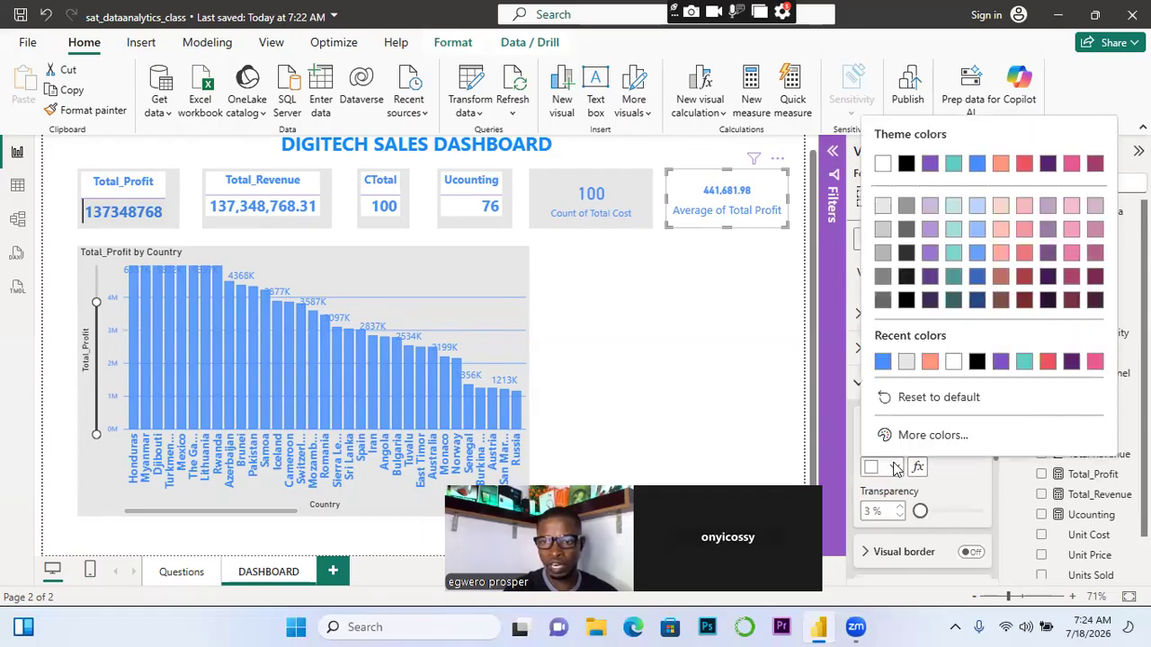
pyautogui.click(883, 227)
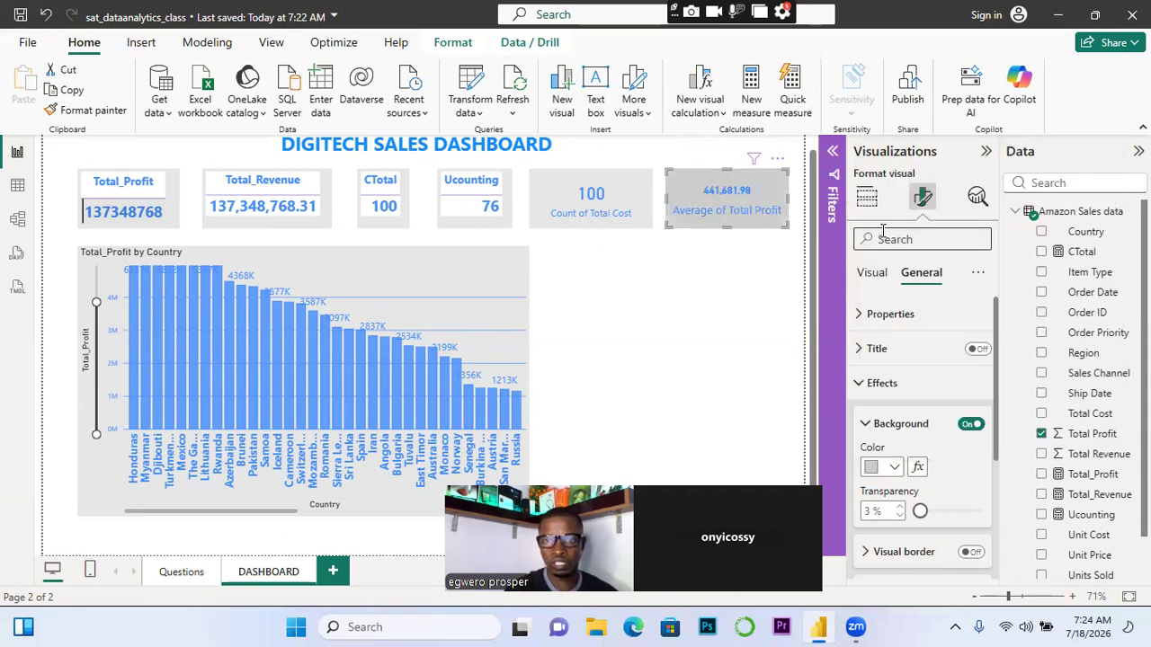
pyautogui.click(901, 467)
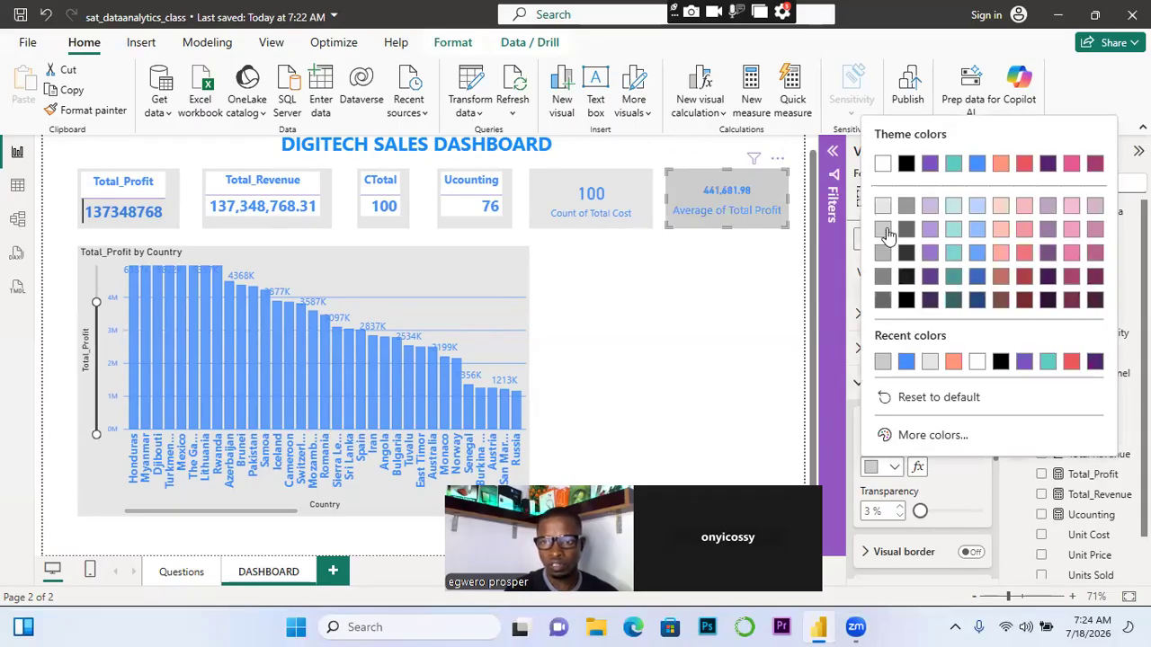
pyautogui.click(883, 208)
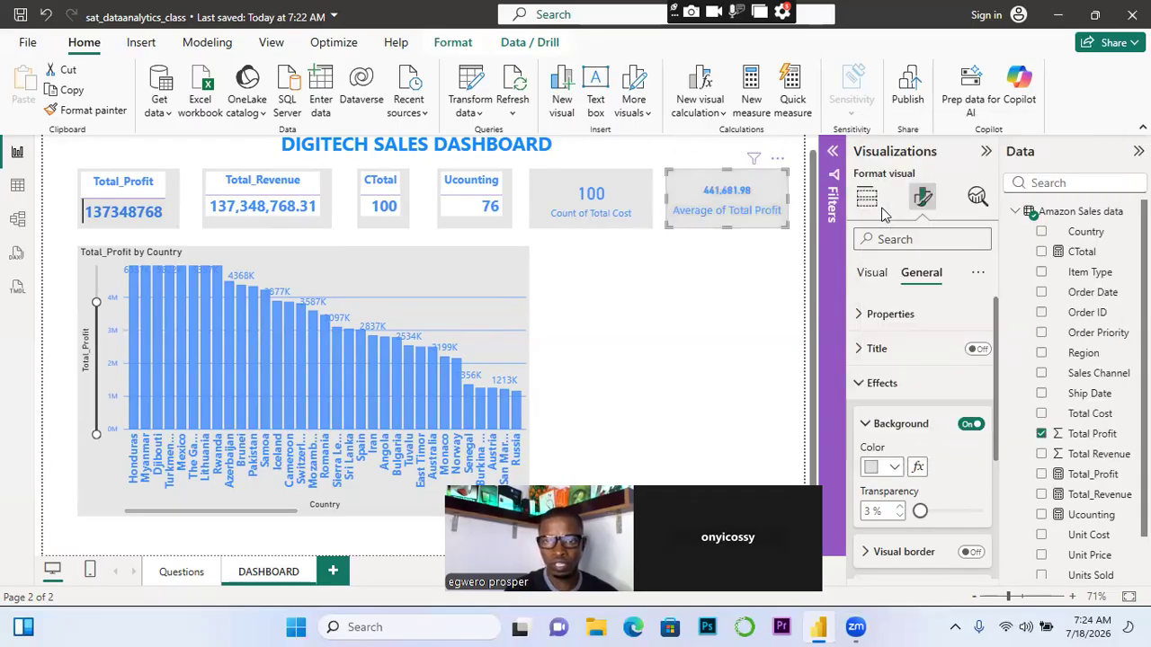
pyautogui.click(703, 284)
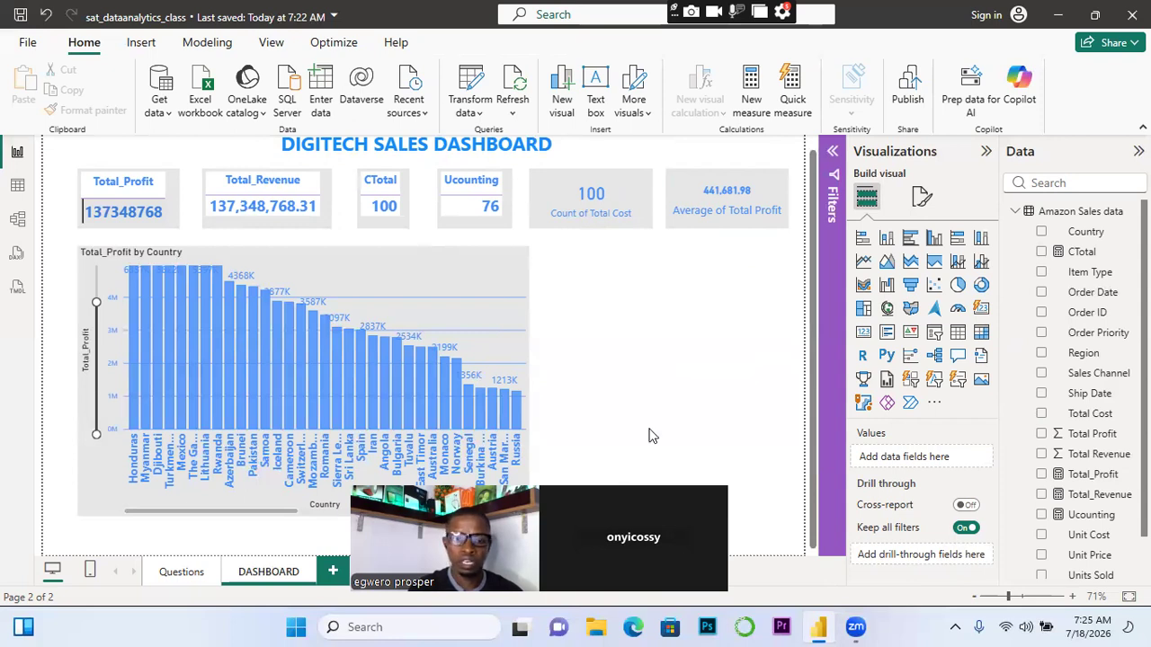
pyautogui.moveTo(603, 586); pyautogui.dragTo(683, 627)
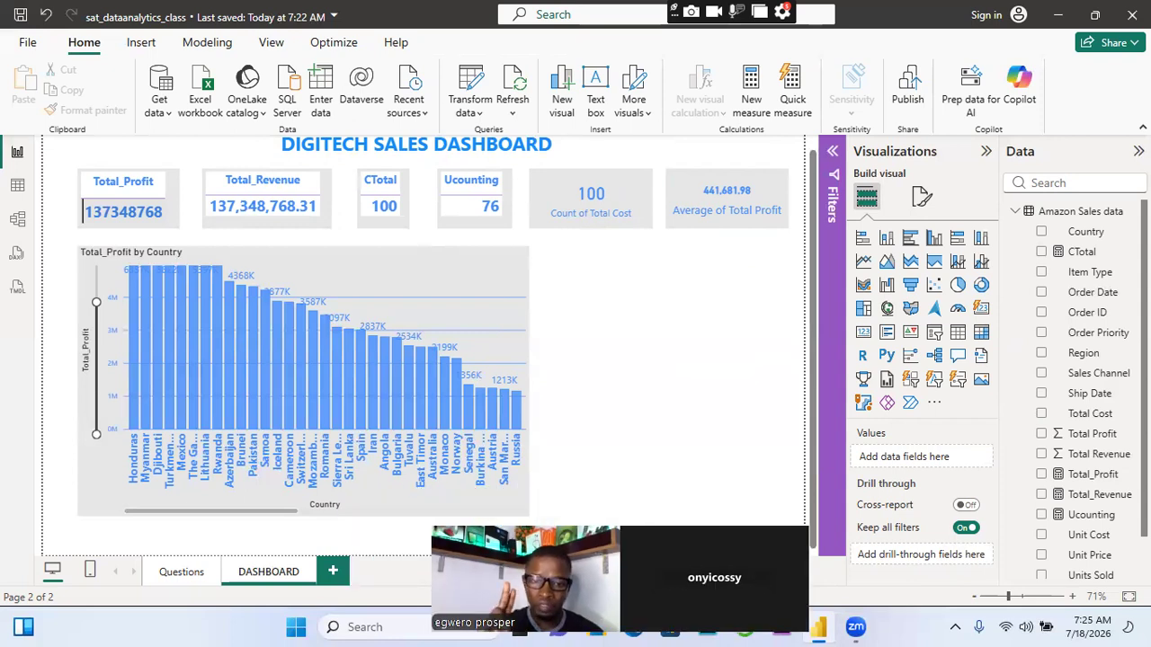
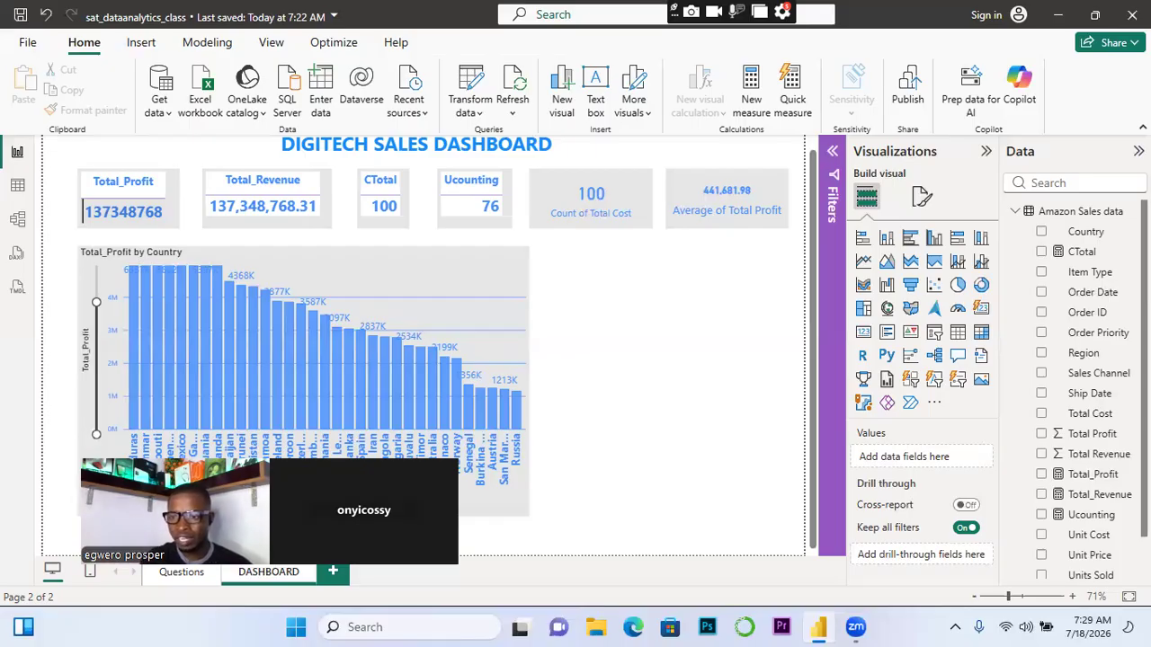
# Create a new measure in the Amazon Sales data table and name it TARGET
pyautogui.scroll(-1, 1075, 393)
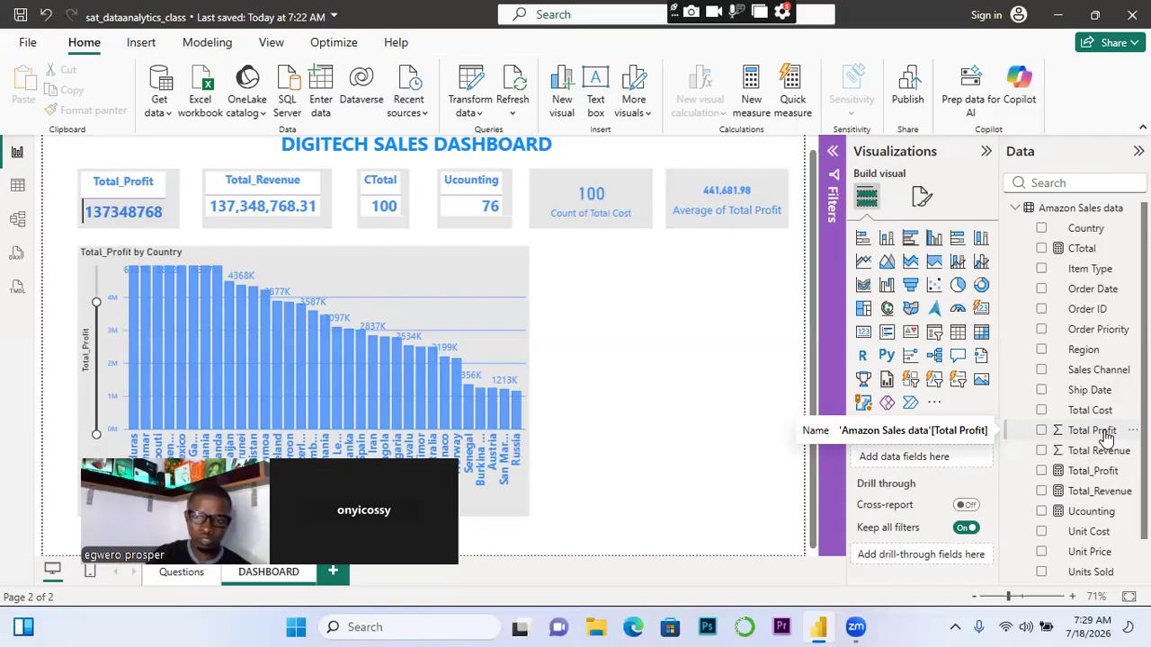
pyautogui.rightClick(1082, 286)
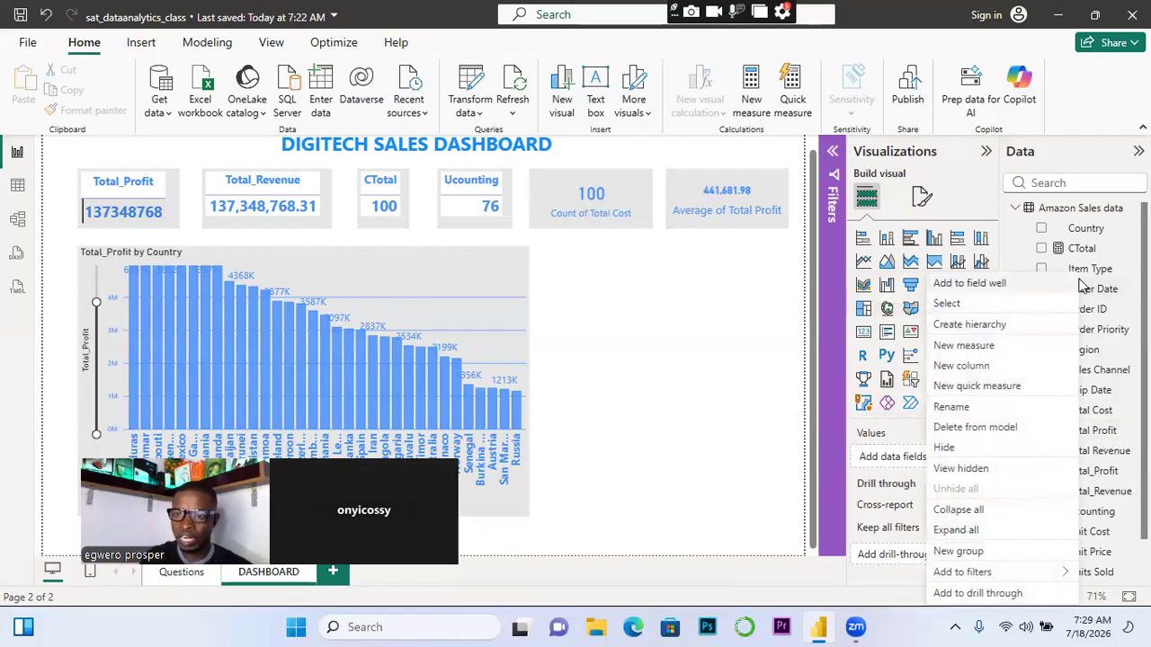
pyautogui.click(981, 345)
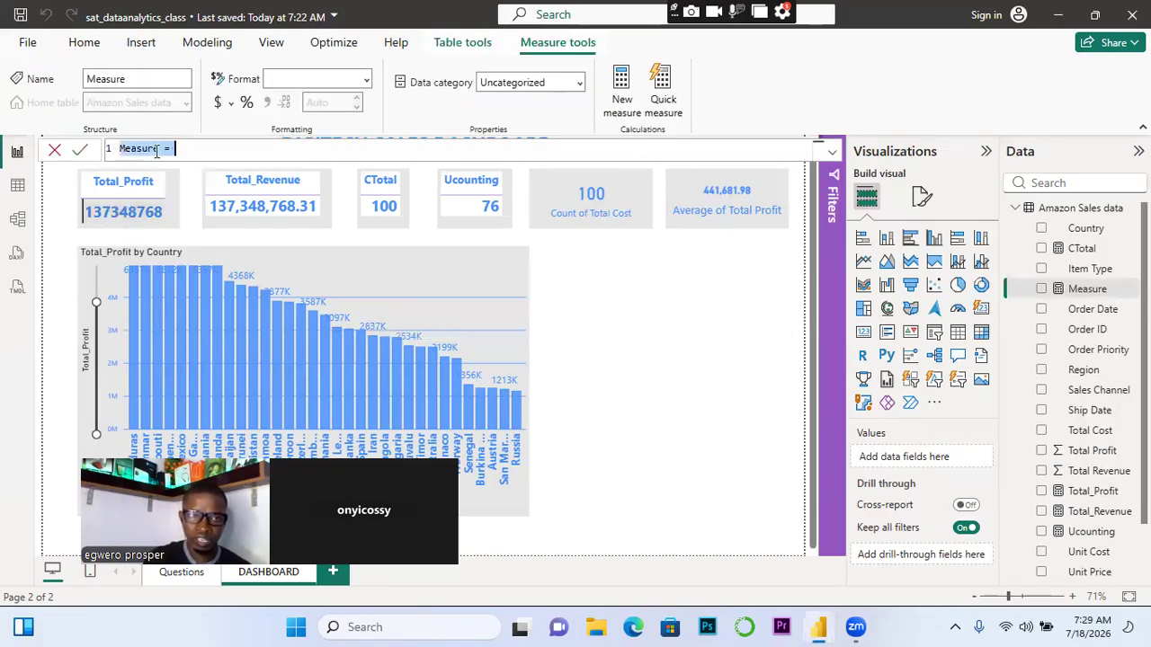
pyautogui.doubleClick(144, 149)
pyautogui.press('BackSpace')
pyautogui.press('BackSpace')
pyautogui.press('BackSpace')
pyautogui.press('BackSpace')
pyautogui.press('BackSpace')
pyautogui.press('BackSpace')
pyautogui.press('BackSpace')
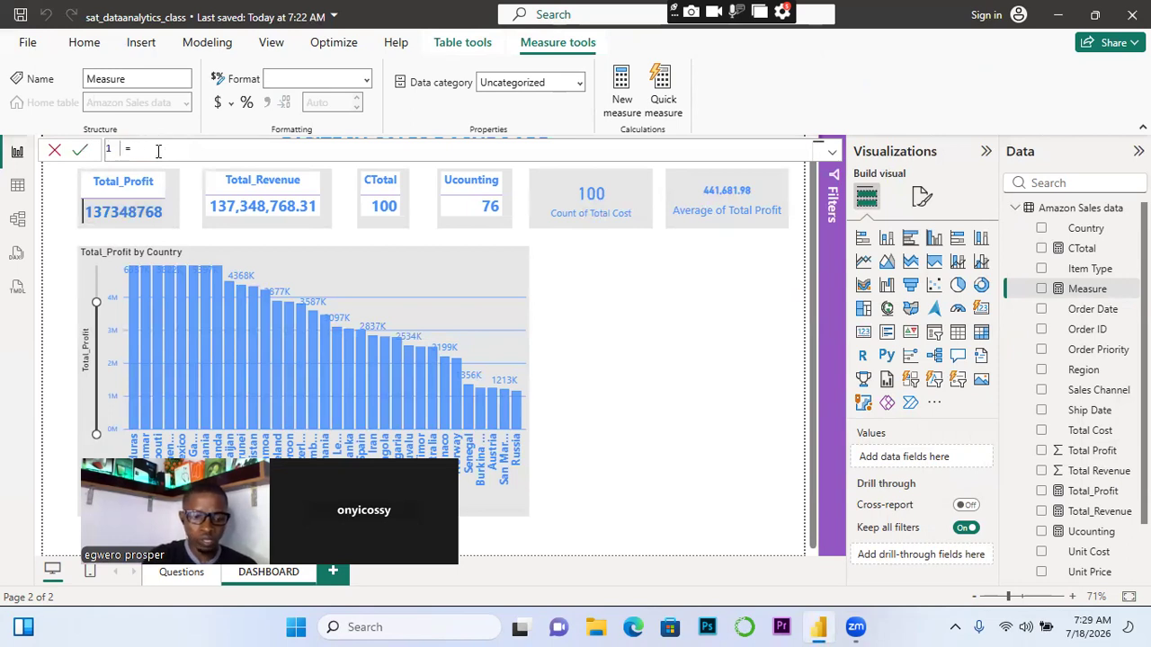
pyautogui.write('TARGE')
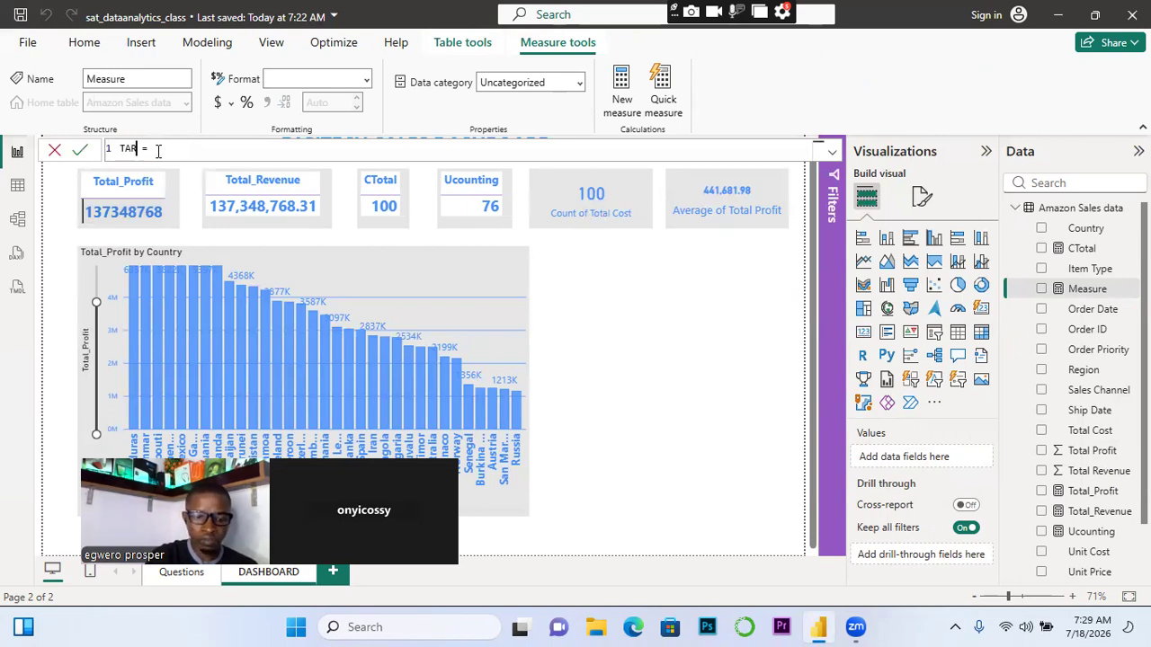
pyautogui.write('T')
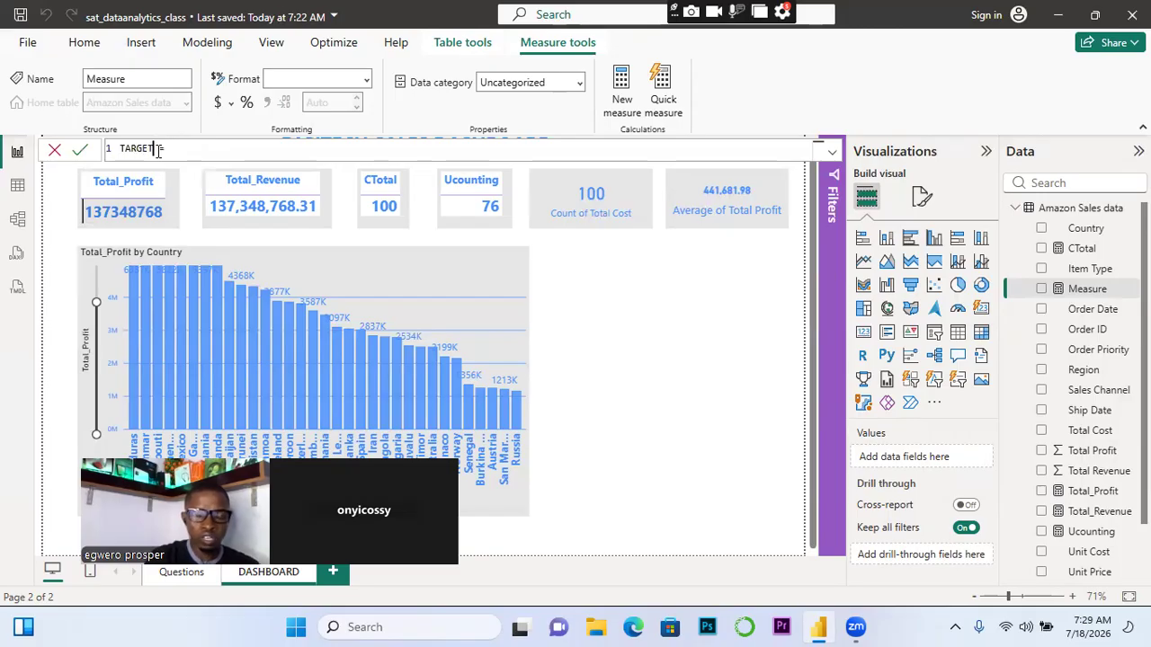
# Define the TARGET measure as the constant 15000000 and commit the formula
pyautogui.click(179, 151)
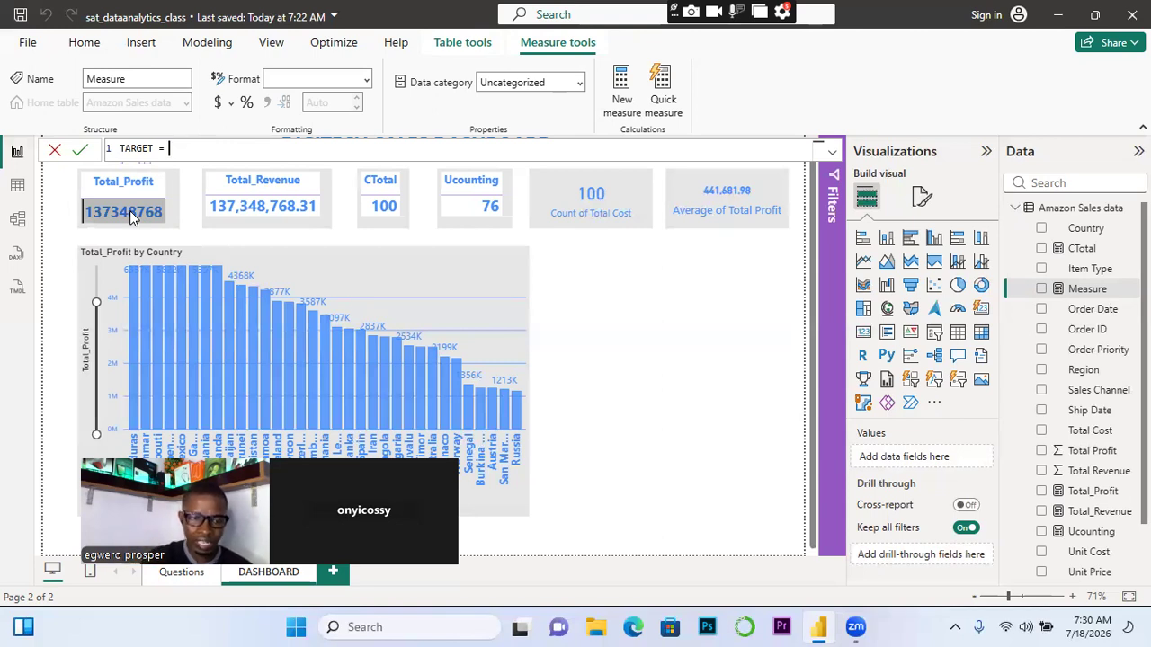
pyautogui.write('15')
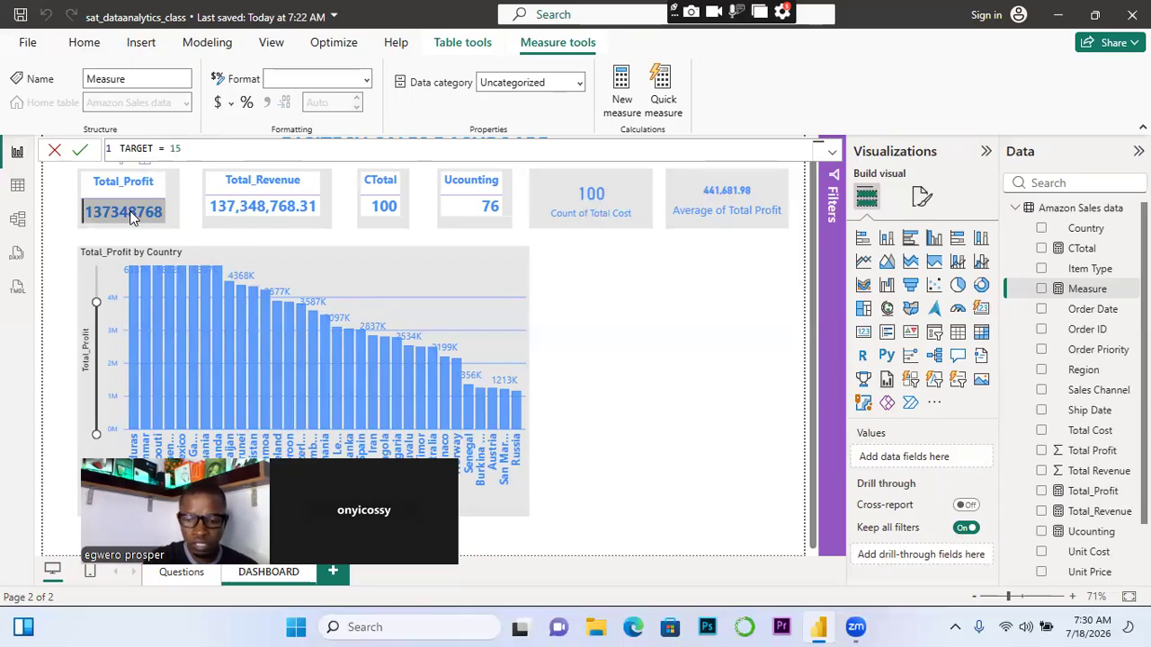
pyautogui.write('000')
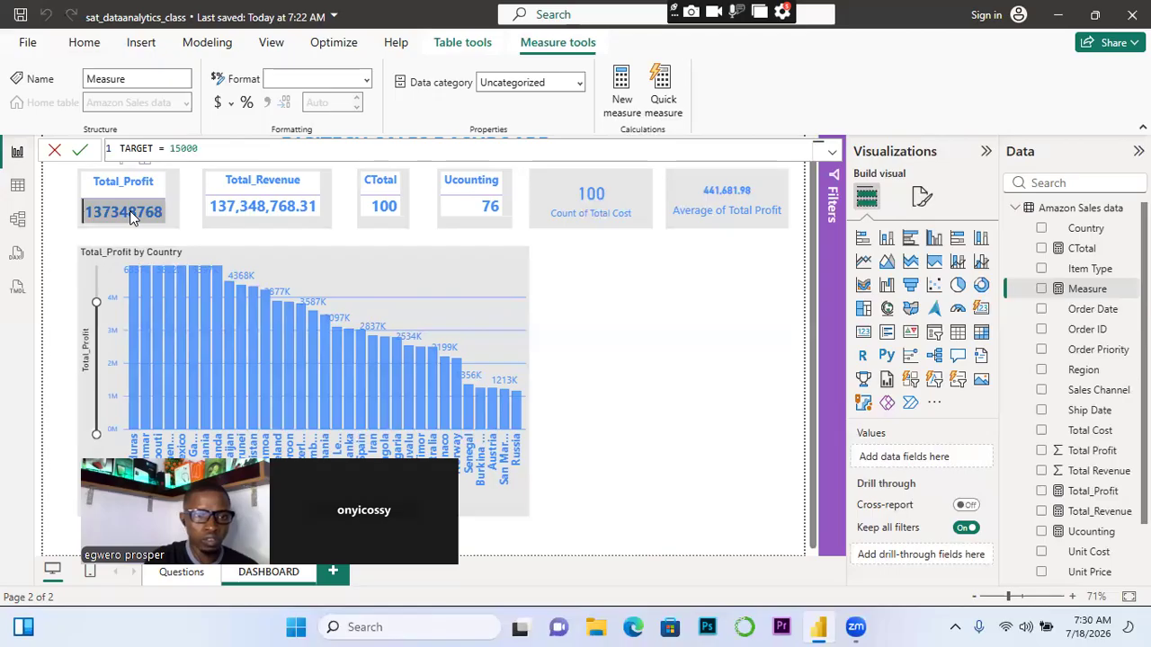
pyautogui.write('000')
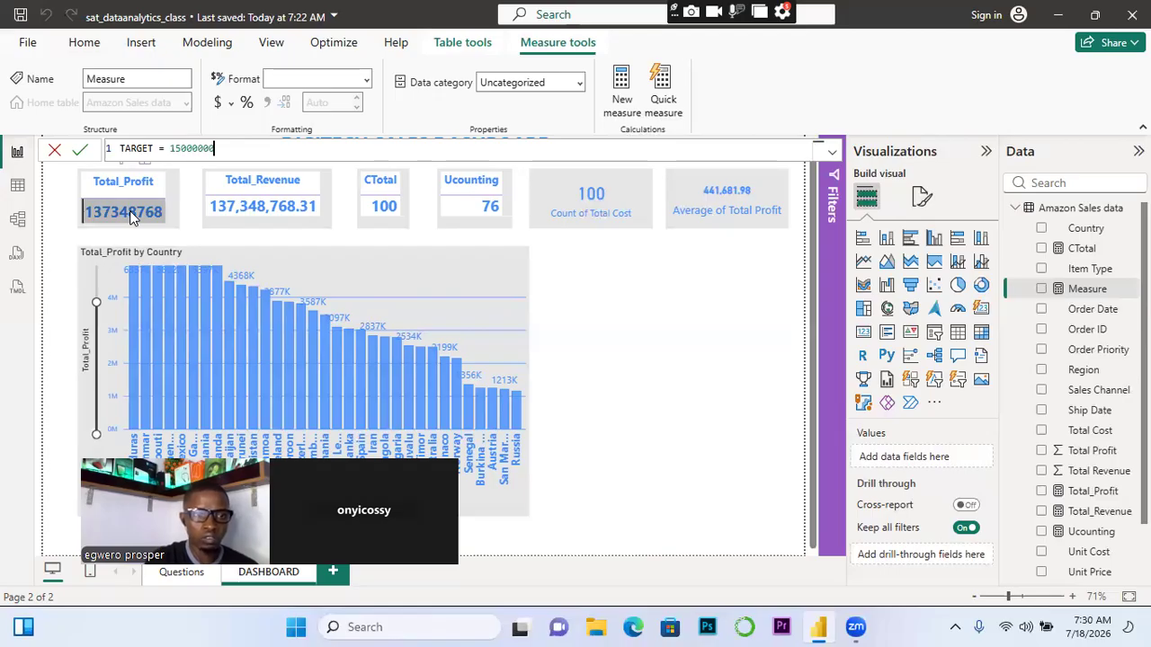
pyautogui.click(86, 151)
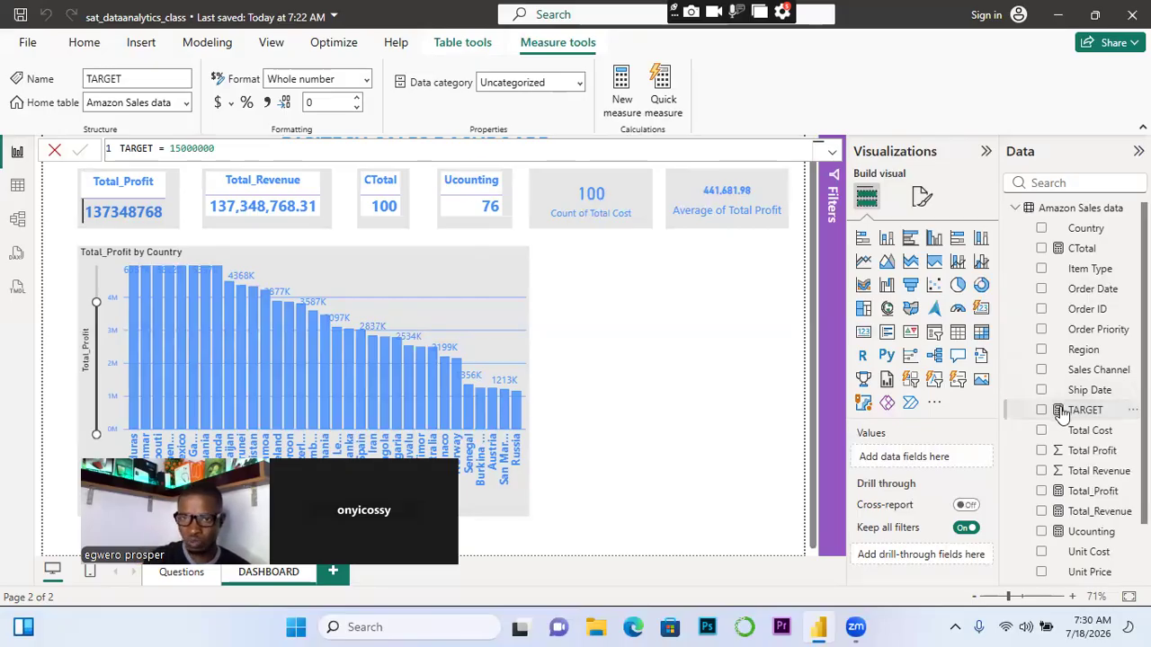
# Insert a gauge visual beside the Total_Profit by Country chart and widen it to nearly twice its width
pyautogui.click(717, 366)
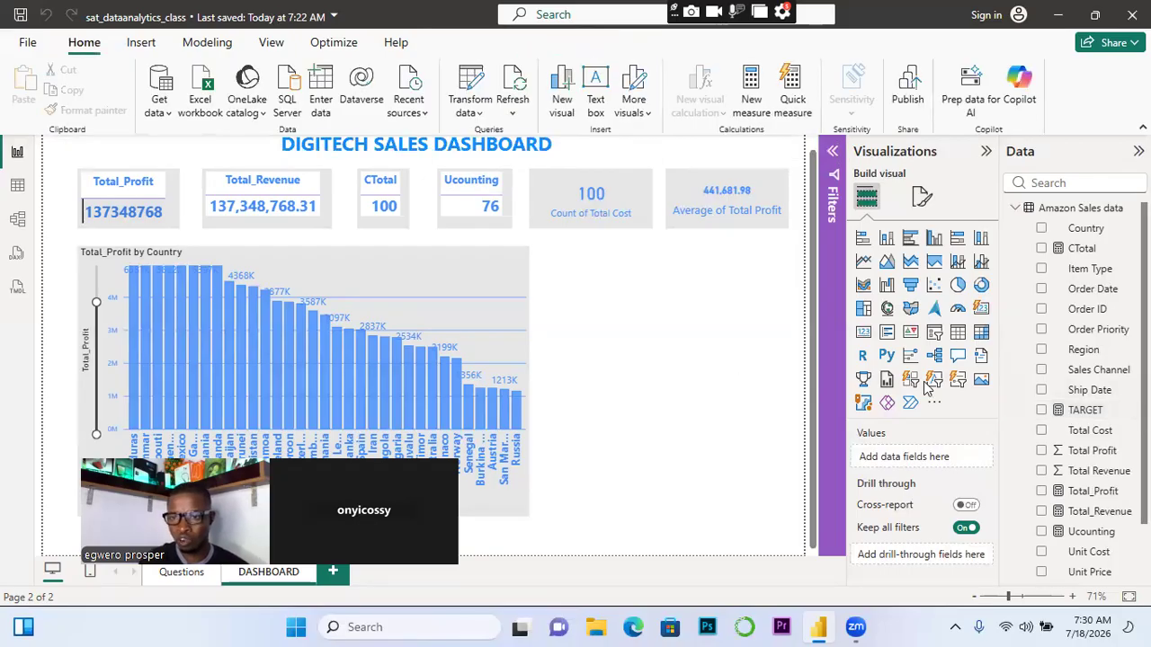
pyautogui.click(958, 311)
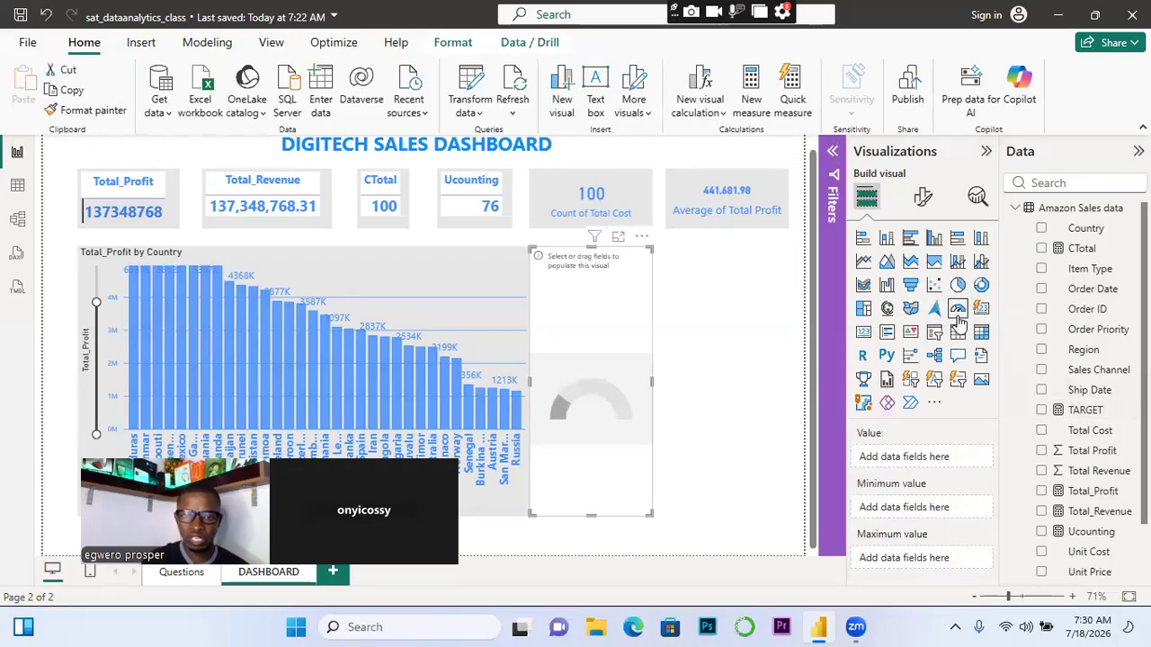
pyautogui.moveTo(652, 380); pyautogui.dragTo(753, 376)
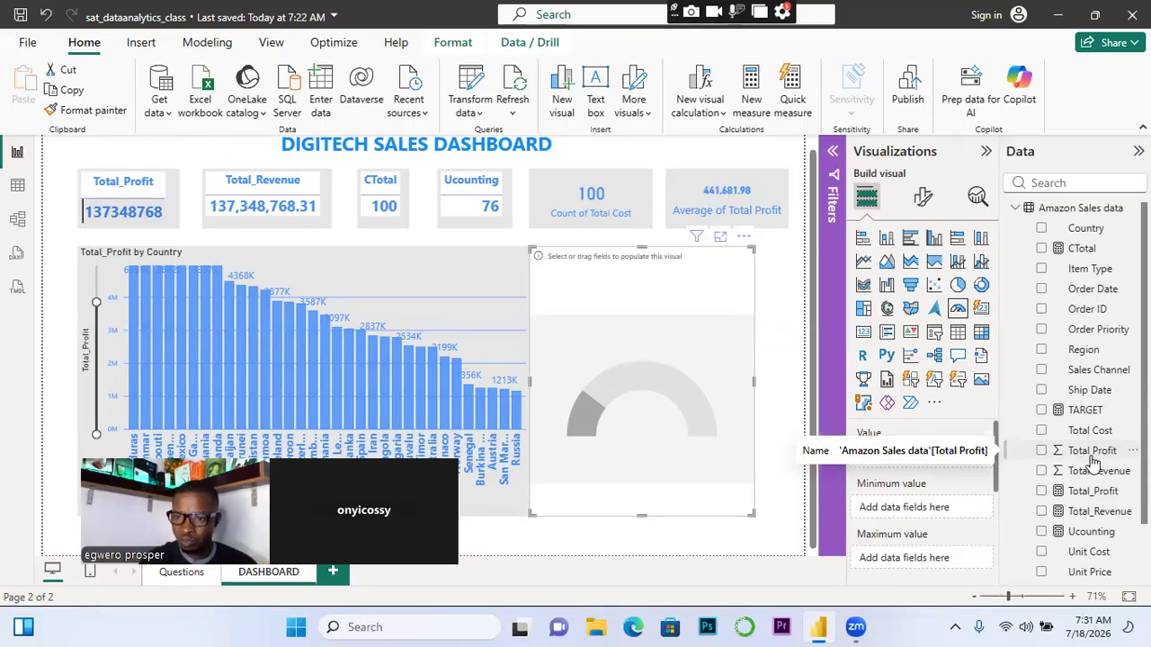
# Assign the Total Profit field as the gauge's value and the TARGET measure as its target value
pyautogui.moveTo(1092, 462); pyautogui.dragTo(926, 461)
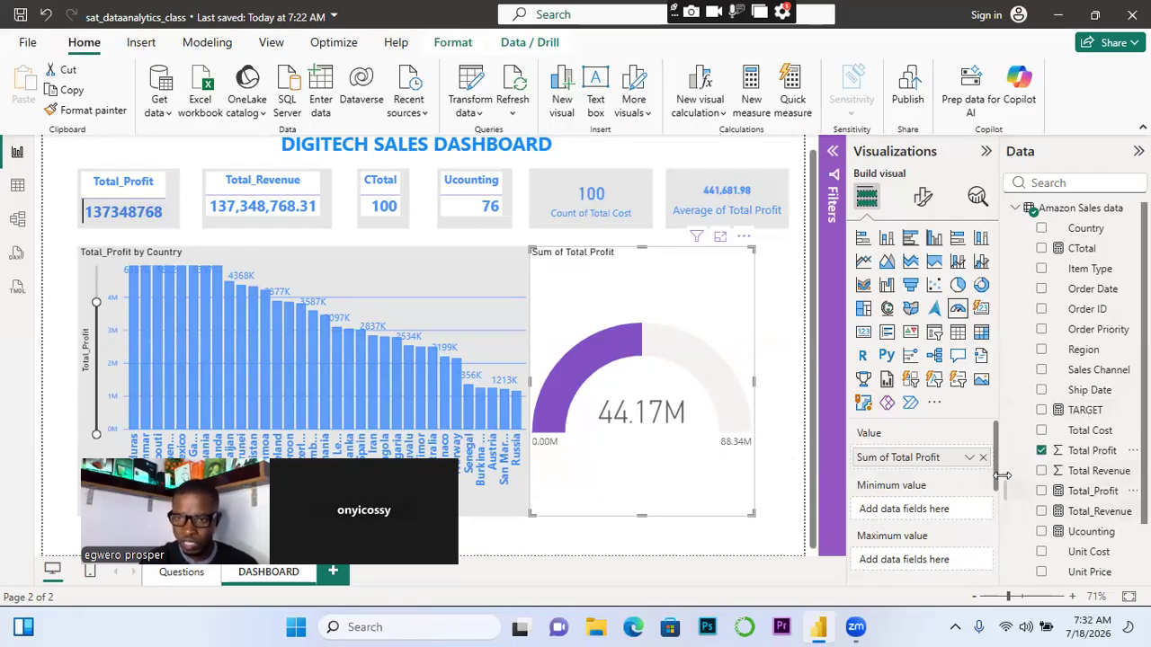
pyautogui.scroll(-1, 994, 464)
pyautogui.scroll(-3, 1001, 488)
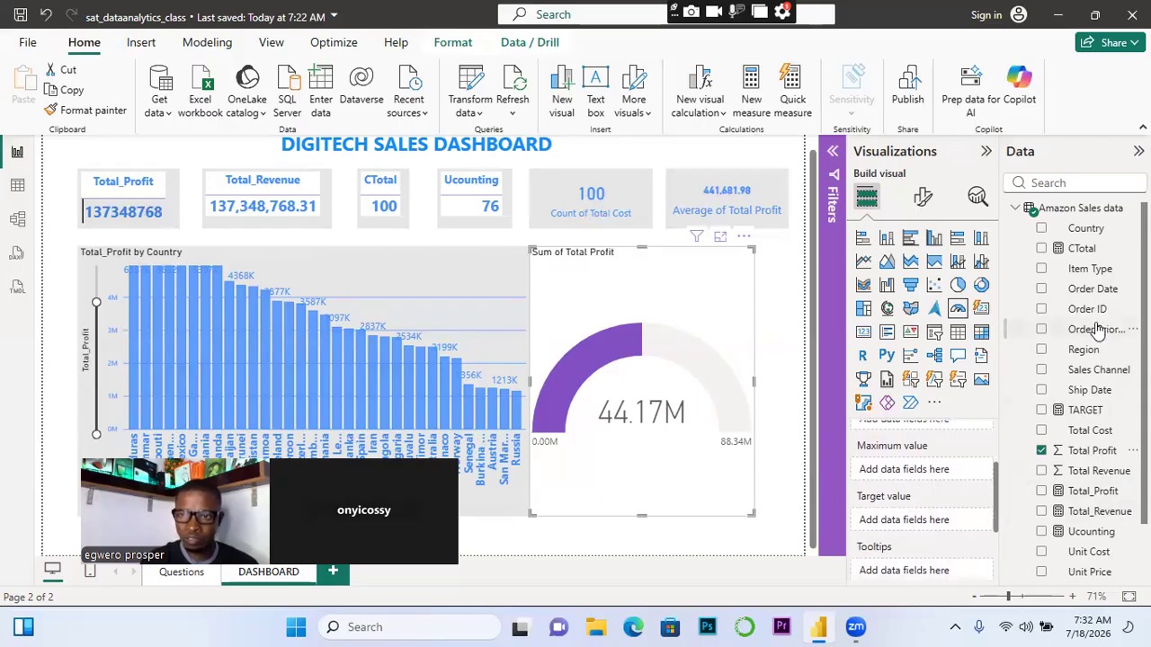
pyautogui.moveTo(1081, 420); pyautogui.dragTo(930, 529)
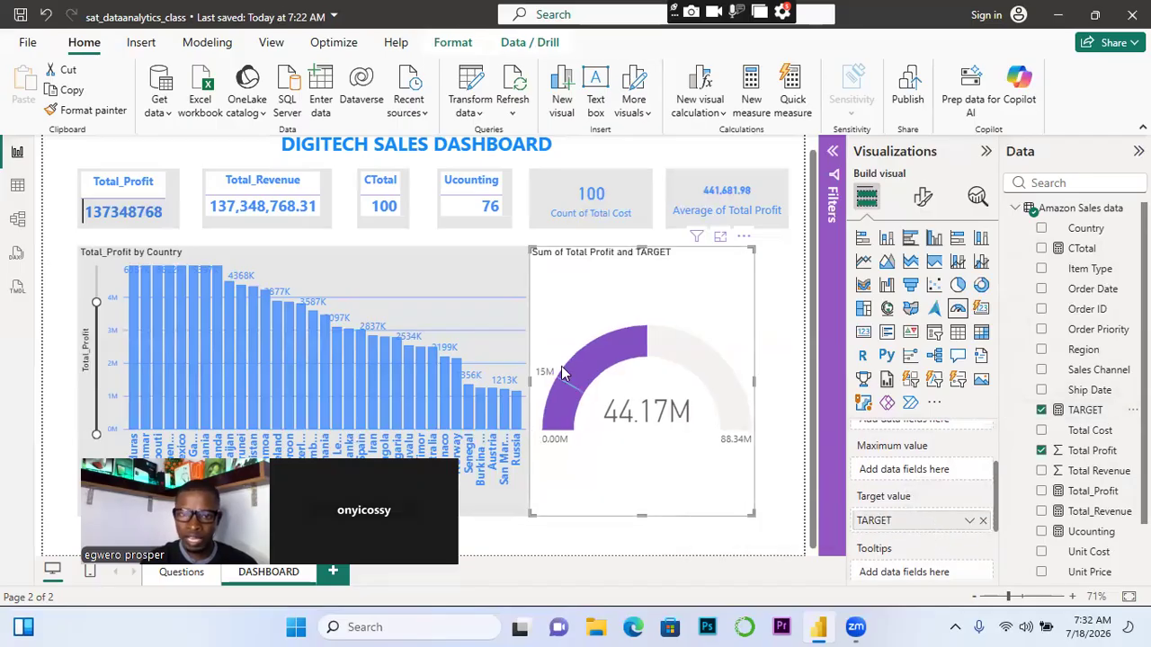
pyautogui.moveTo(545, 380)
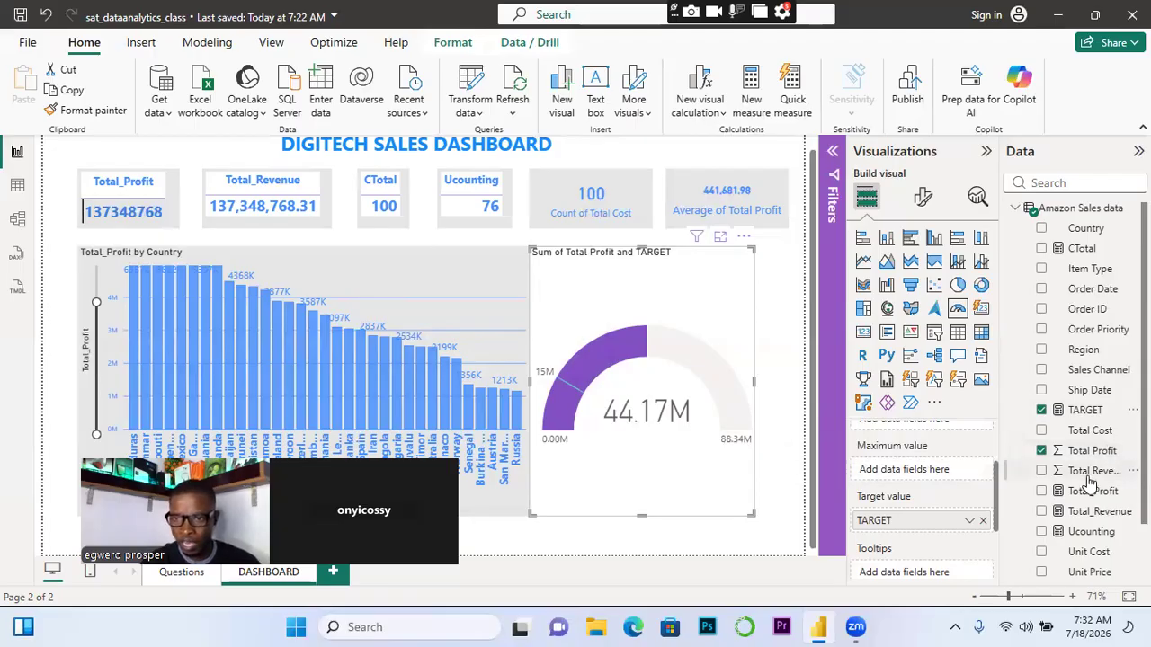
# Change the TARGET measure's constant to 45000000, commit it and check the target marker on the gauge
pyautogui.click(1083, 411)
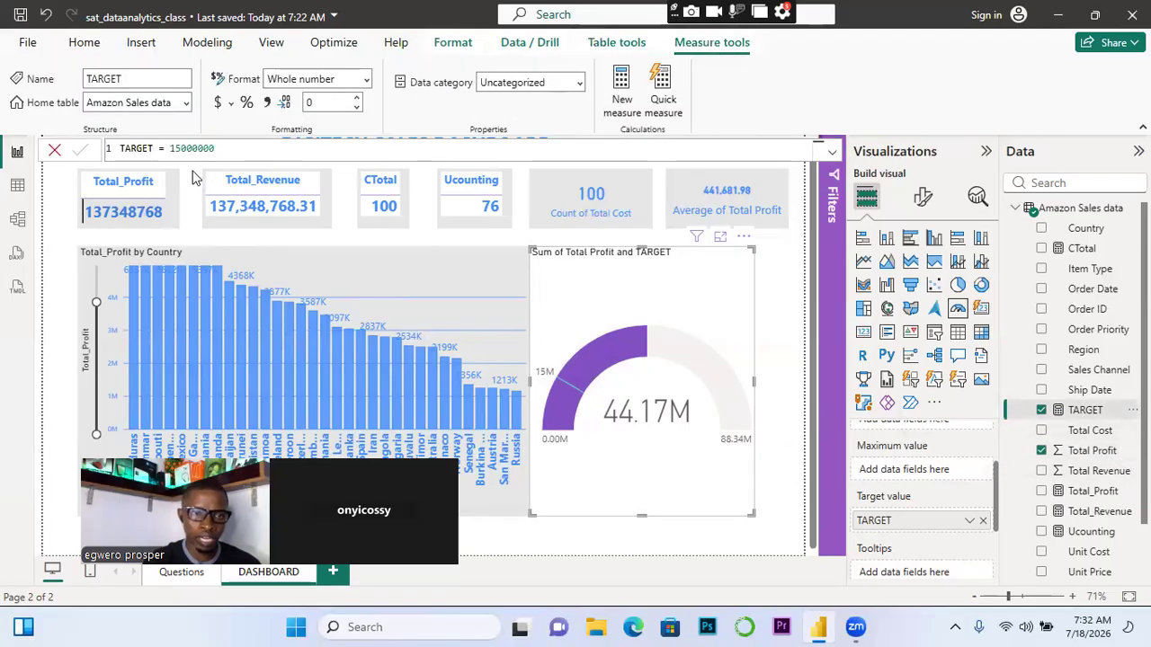
pyautogui.click(227, 149)
pyautogui.press('BackSpace')
pyautogui.press('BackSpace')
pyautogui.press('BackSpace')
pyautogui.press('BackSpace')
pyautogui.press('BackSpace')
pyautogui.press('BackSpace')
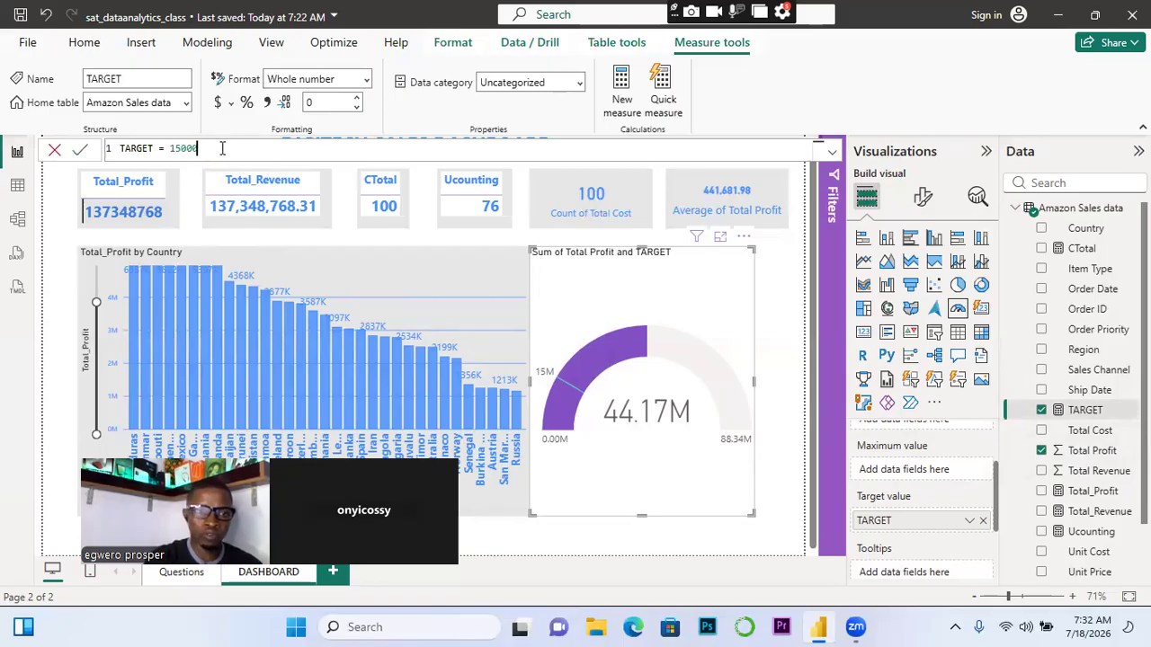
pyautogui.press('BackSpace')
pyautogui.press('BackSpace')
pyautogui.write('45')
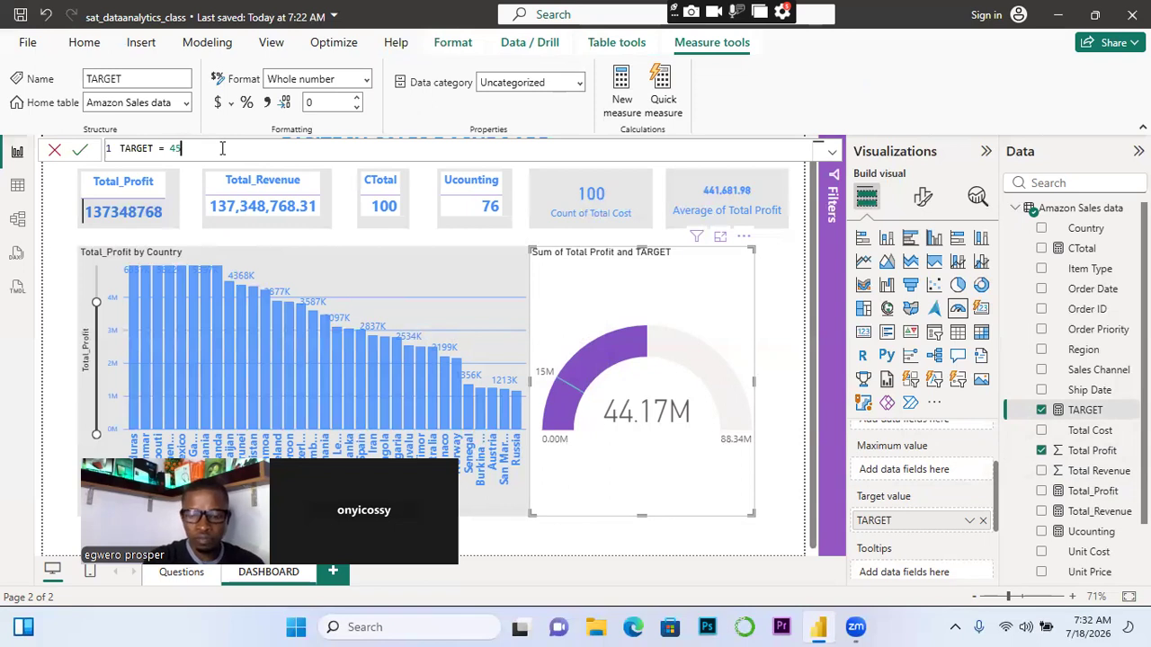
pyautogui.write('000000')
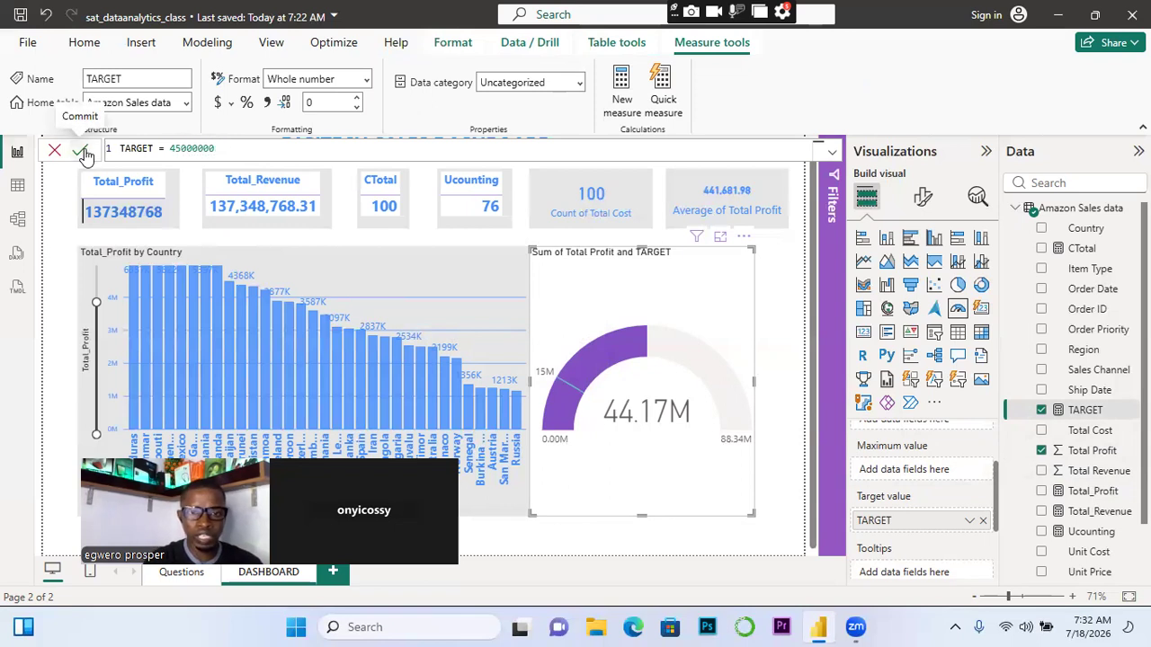
pyautogui.click(85, 153)
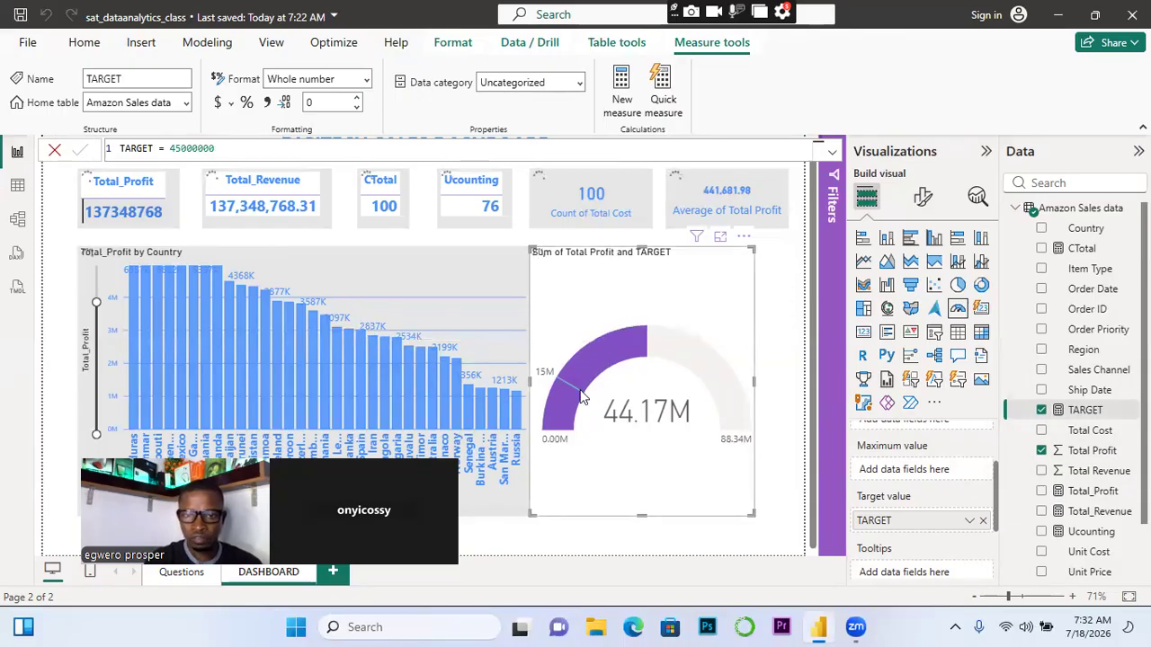
pyautogui.moveTo(582, 393)
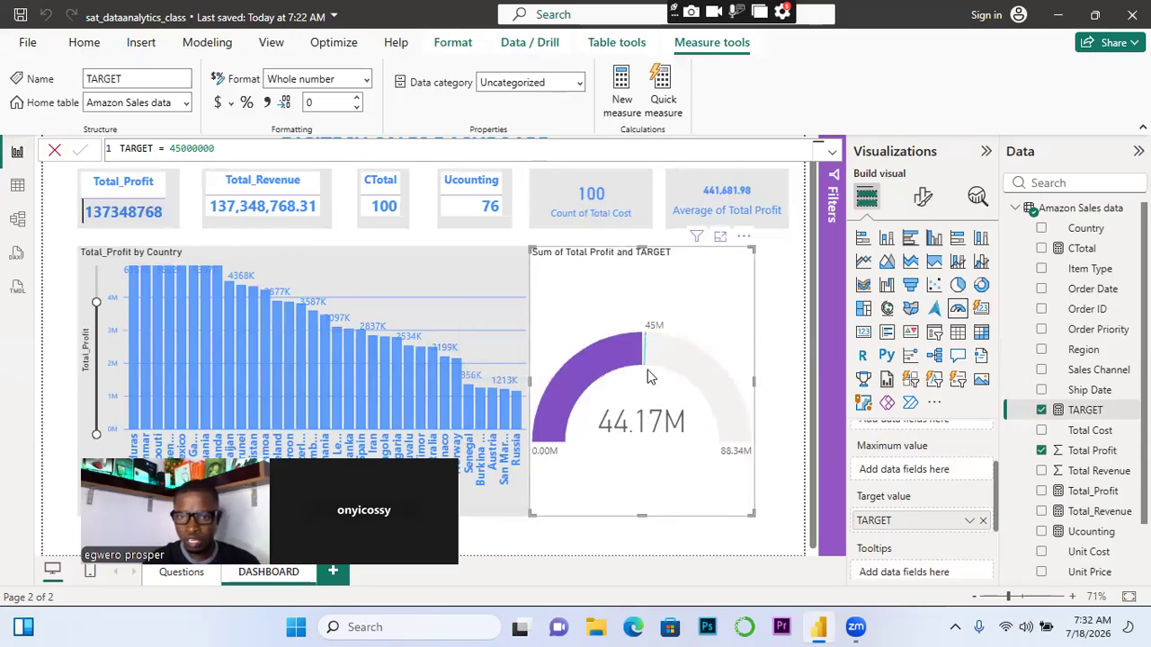
pyautogui.moveTo(647, 360)
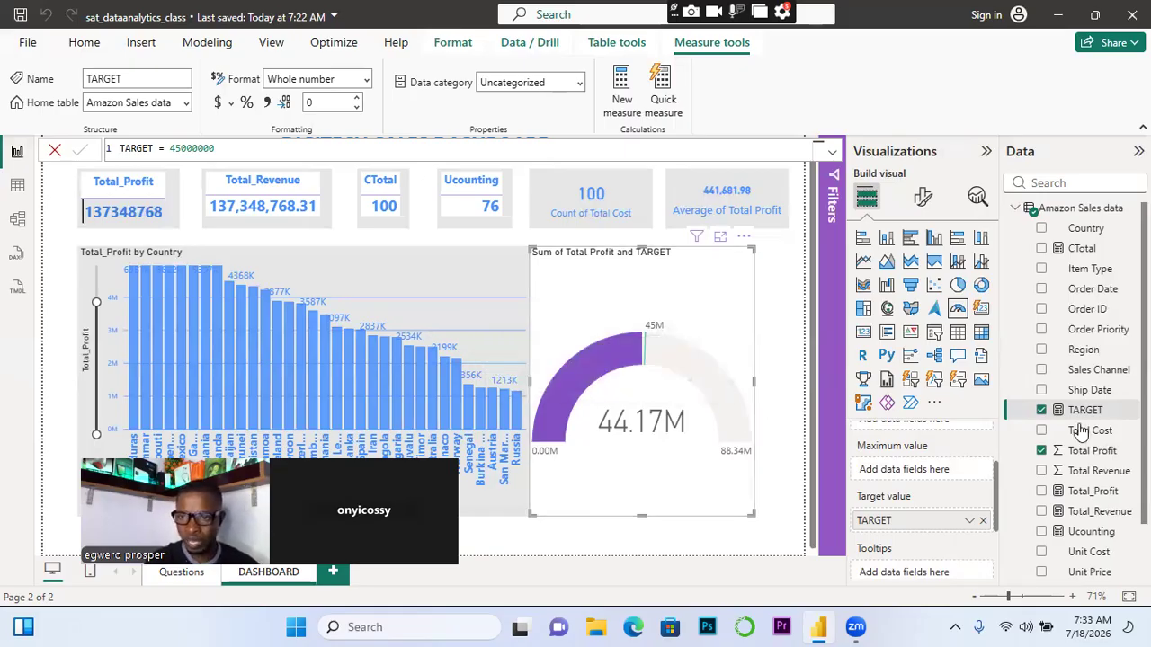
# Create another new measure in the Amazon Sales data table and name it min
pyautogui.rightClick(1084, 333)
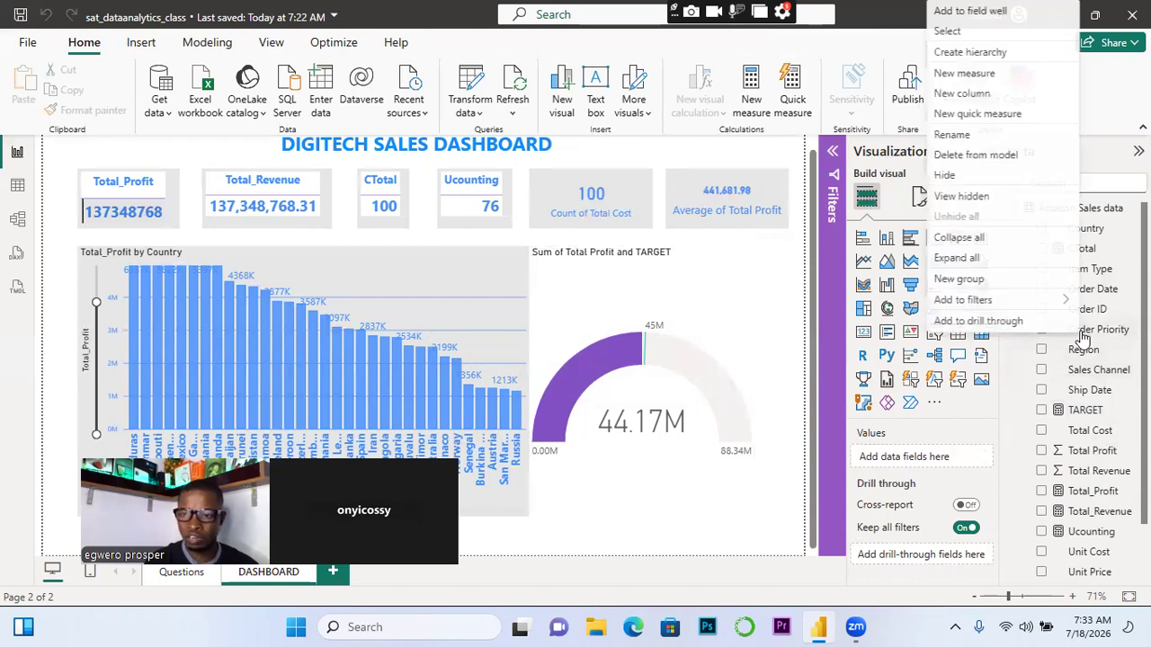
pyautogui.click(939, 137)
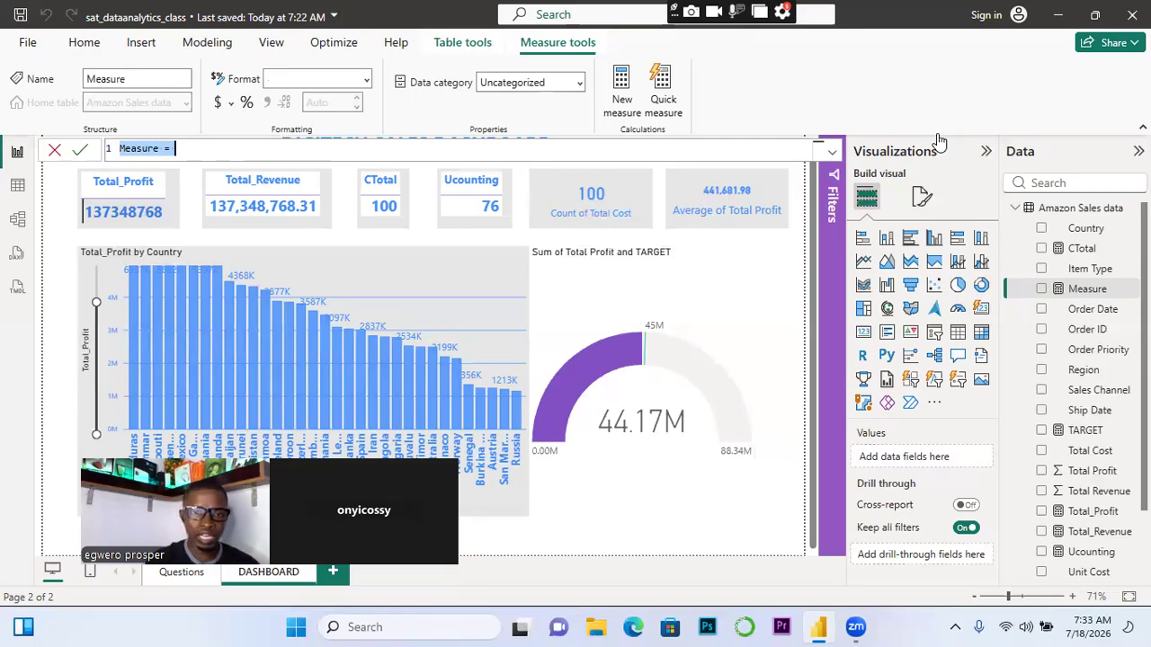
pyautogui.click(154, 149)
pyautogui.doubleClick(154, 150)
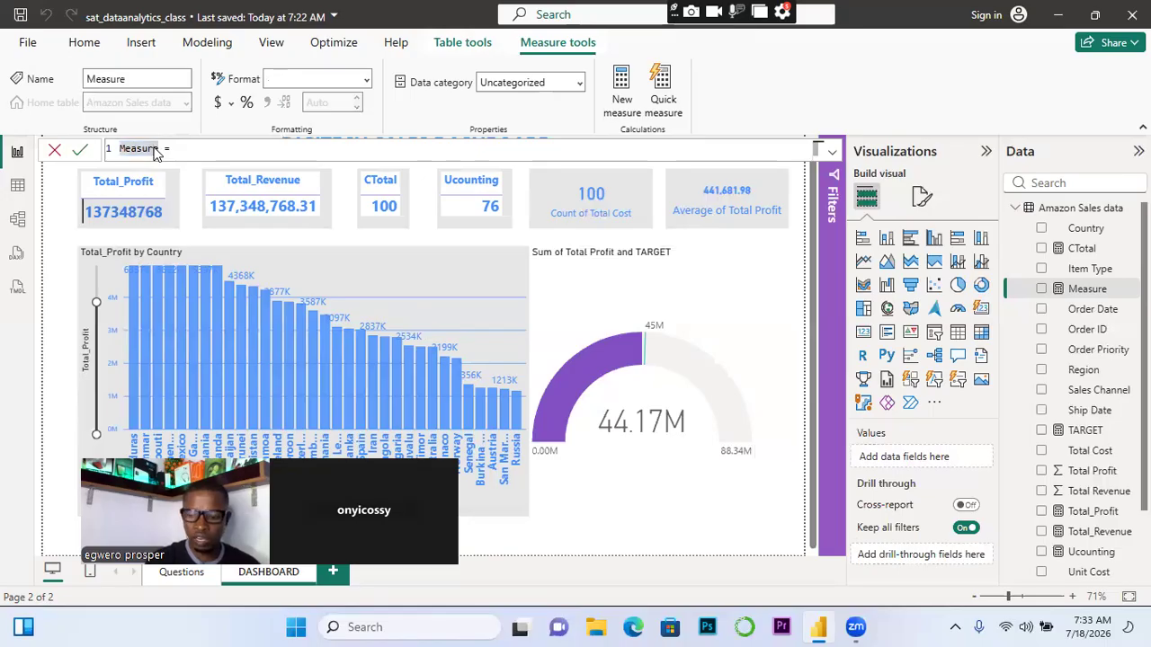
pyautogui.press('BackSpace')
pyautogui.press('BackSpace')
pyautogui.press('BackSpace')
pyautogui.press('BackSpace')
pyautogui.press('BackSpace')
pyautogui.press('BackSpace')
pyautogui.press('BackSpace')
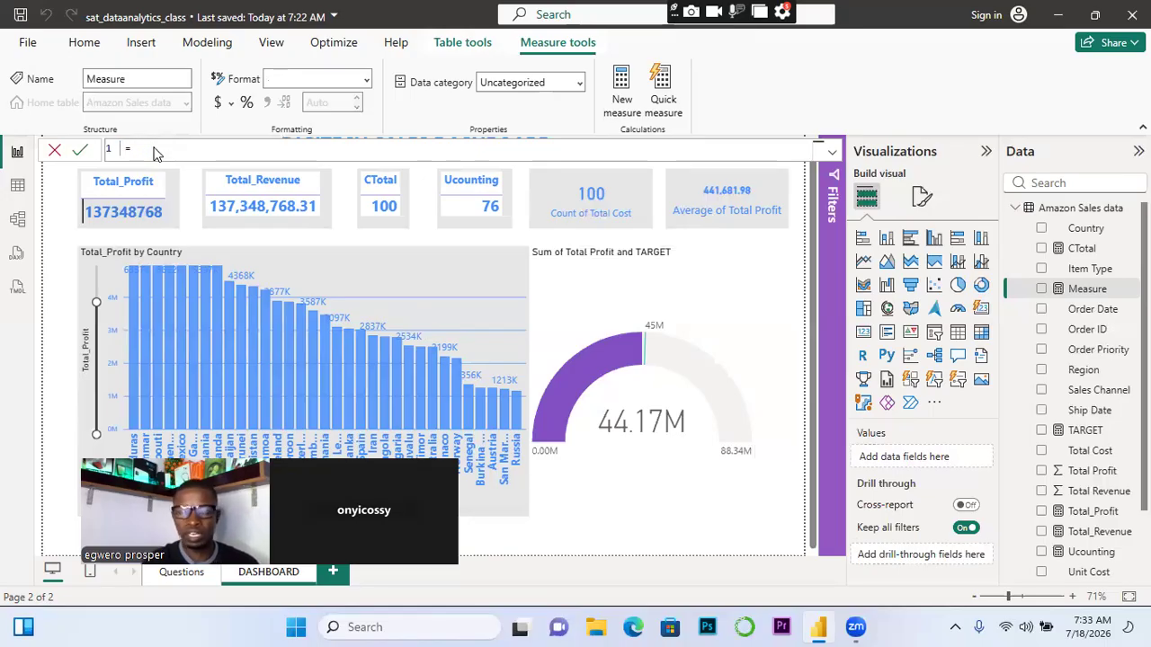
pyautogui.write('min')
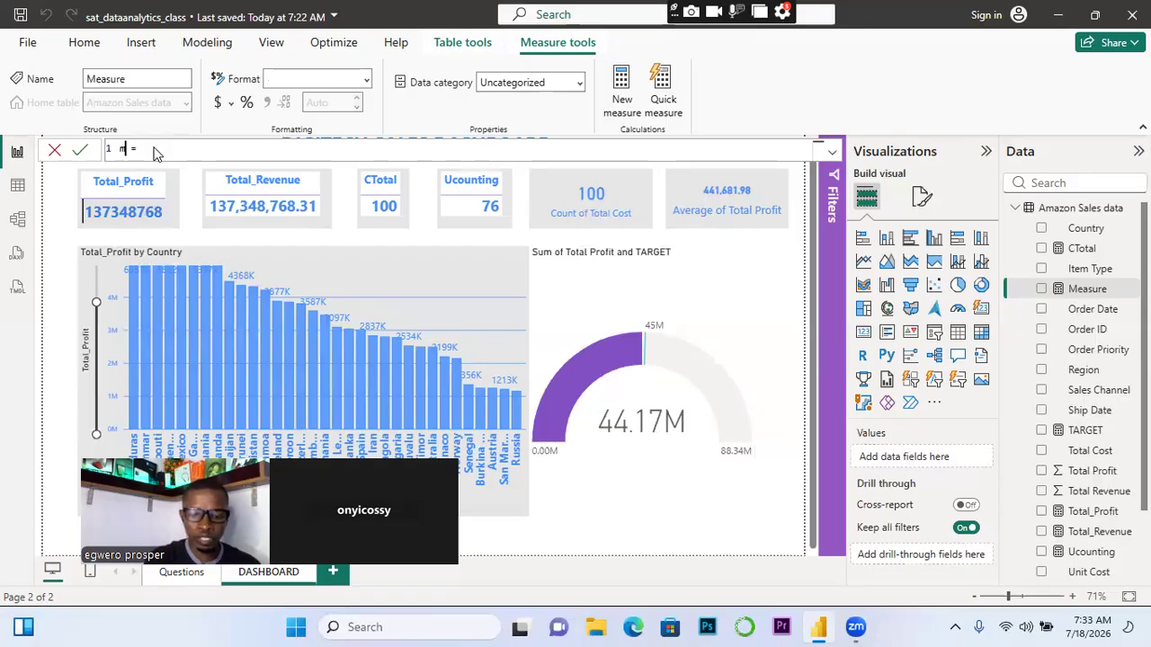
# Define the min measure as the constant 20000000 and commit the formula
pyautogui.click(162, 151)
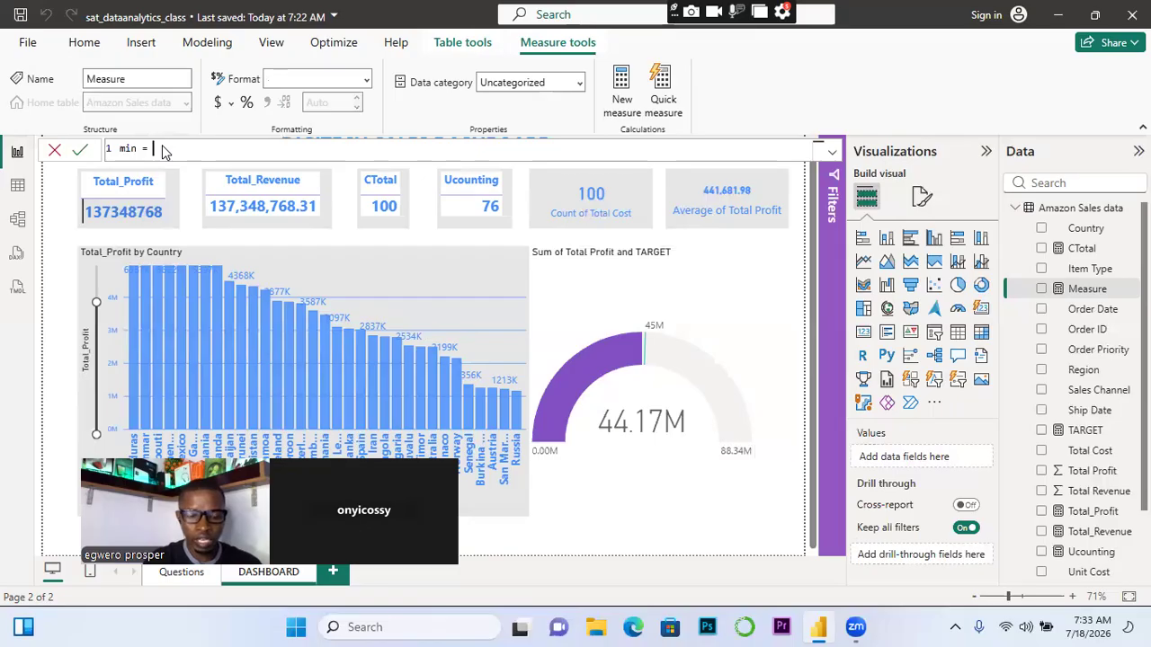
pyautogui.write('4')
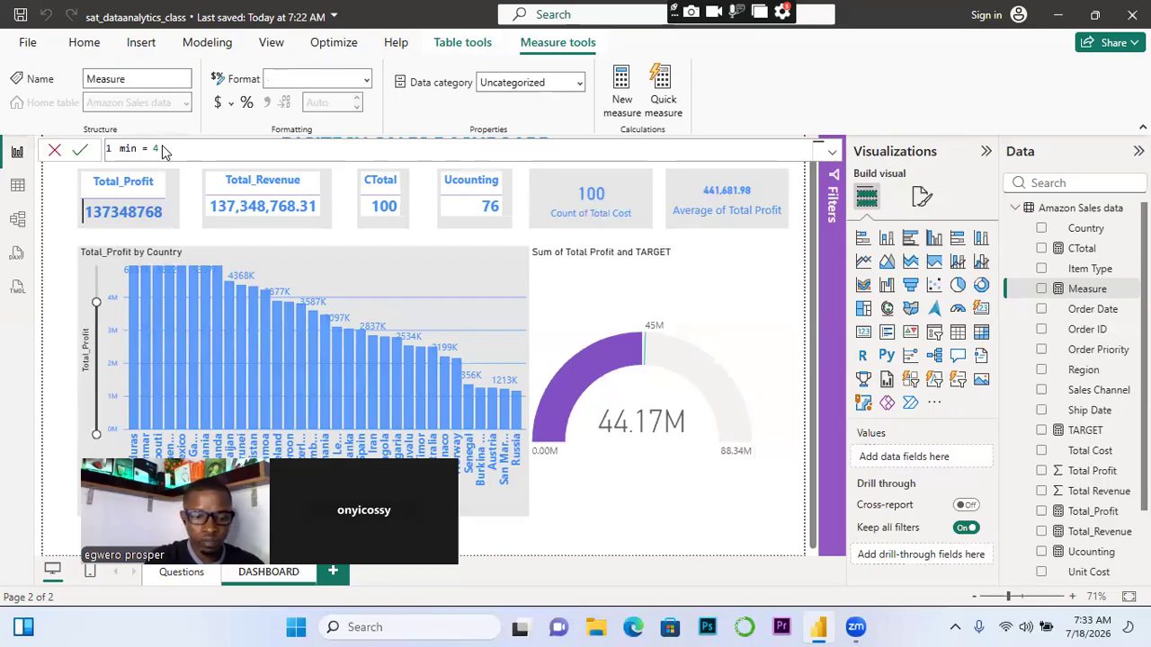
pyautogui.press('BackSpace')
pyautogui.write('20')
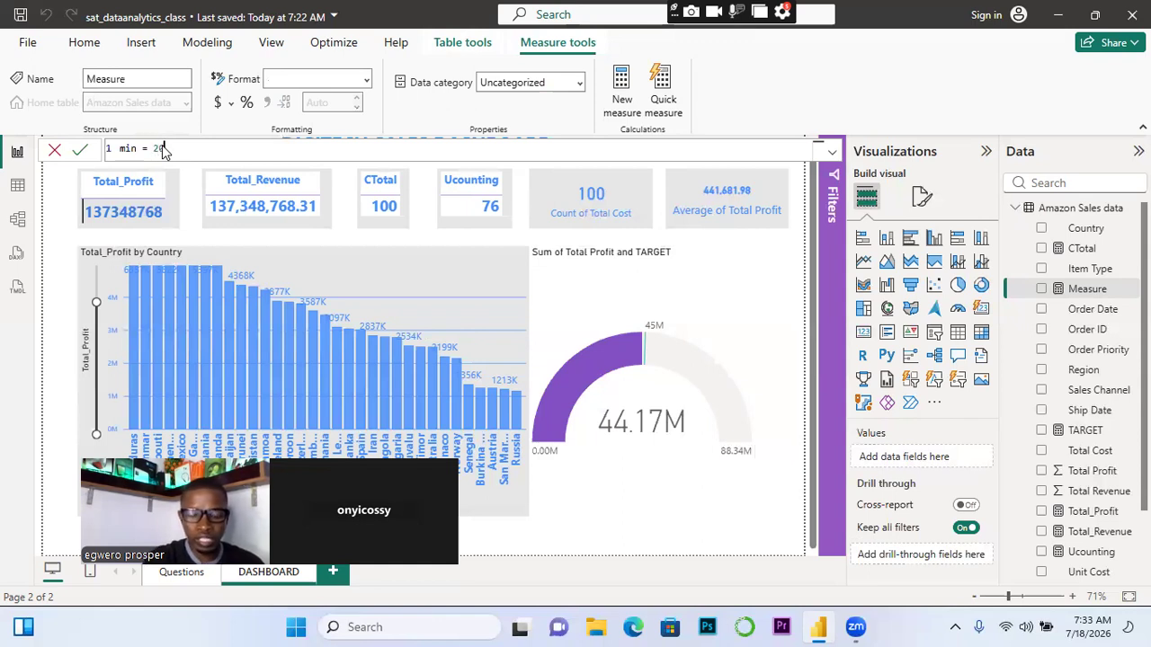
pyautogui.write('000000')
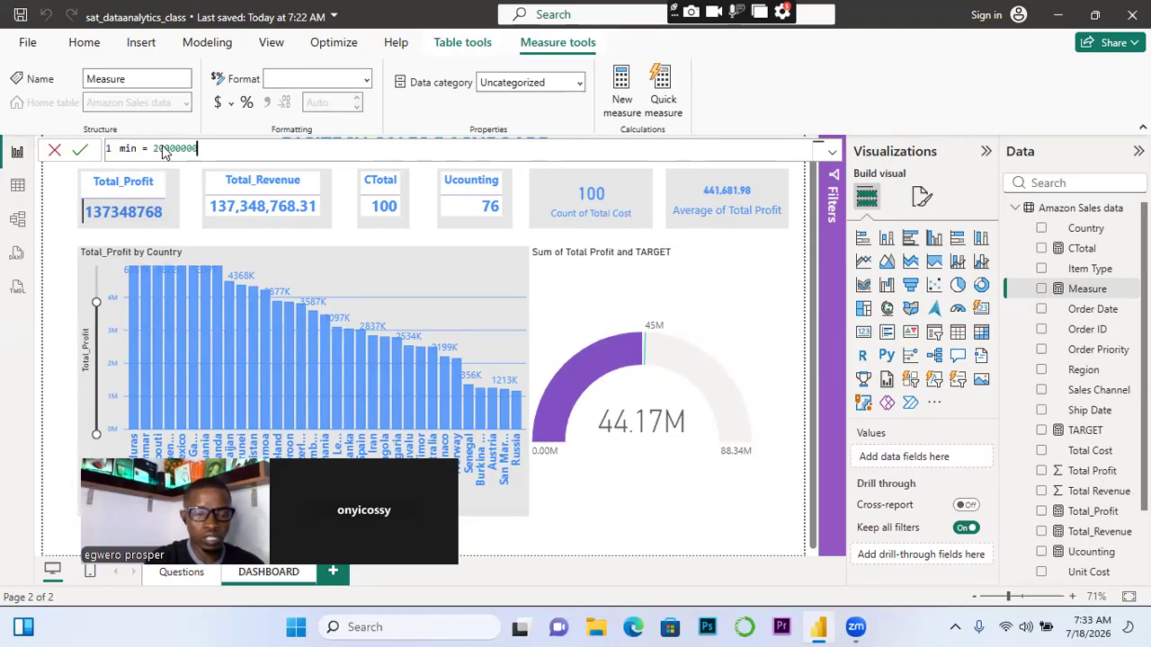
pyautogui.click(80, 151)
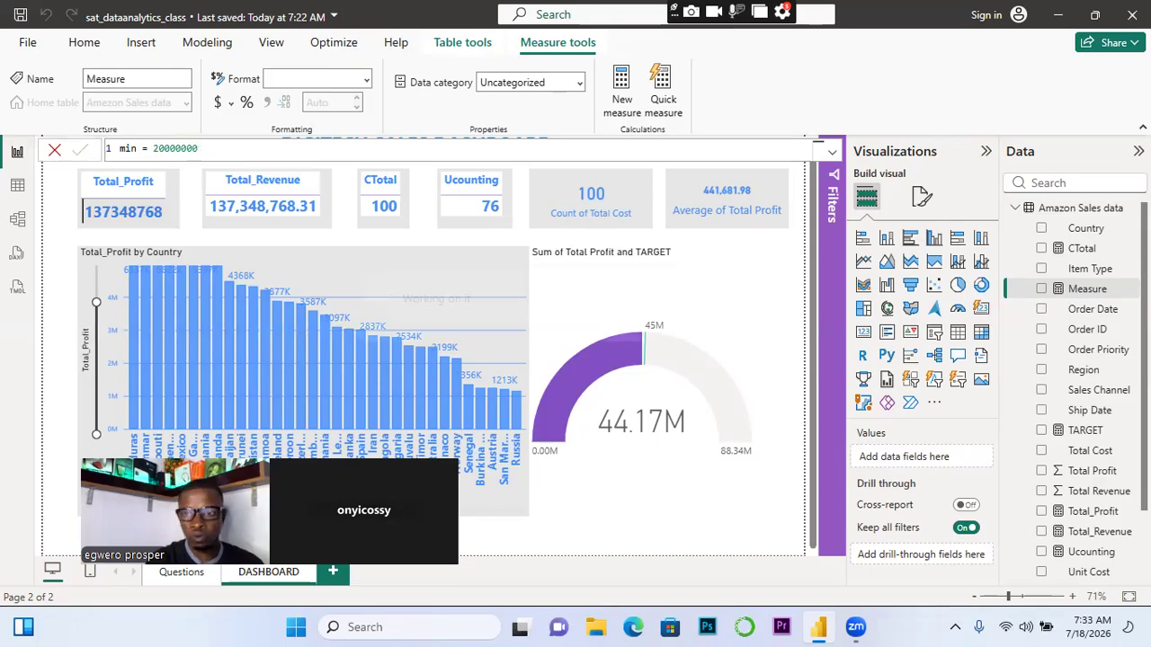
# Create another new measure in the Amazon Sales data table and name it nax
pyautogui.rightClick(1097, 350)
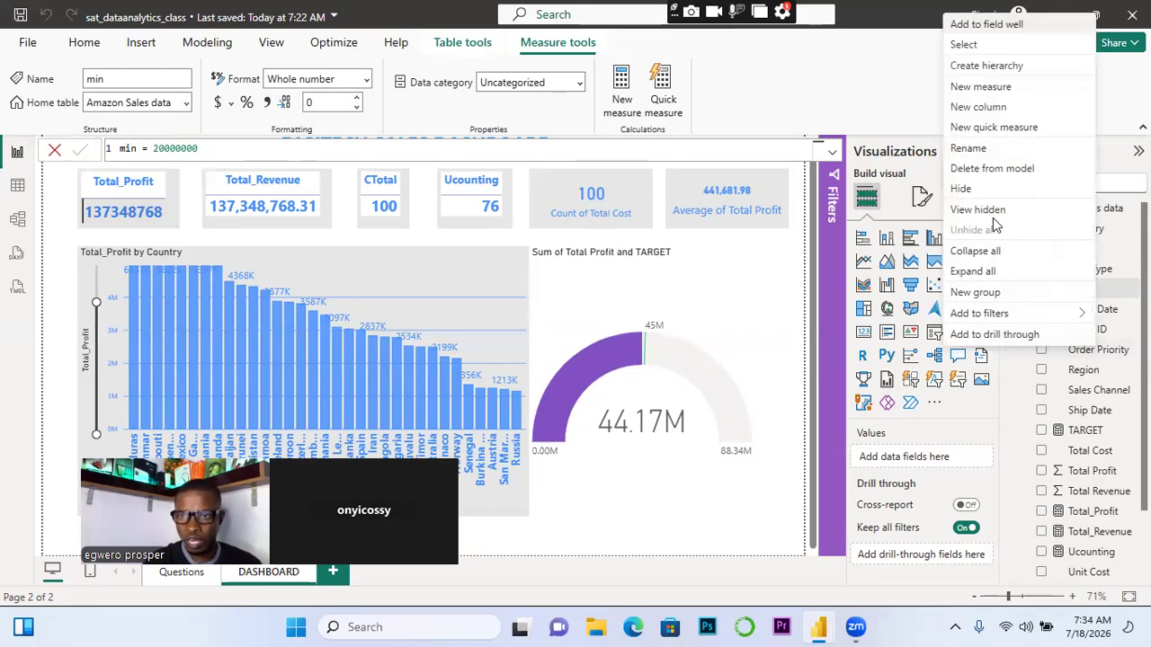
pyautogui.click(981, 129)
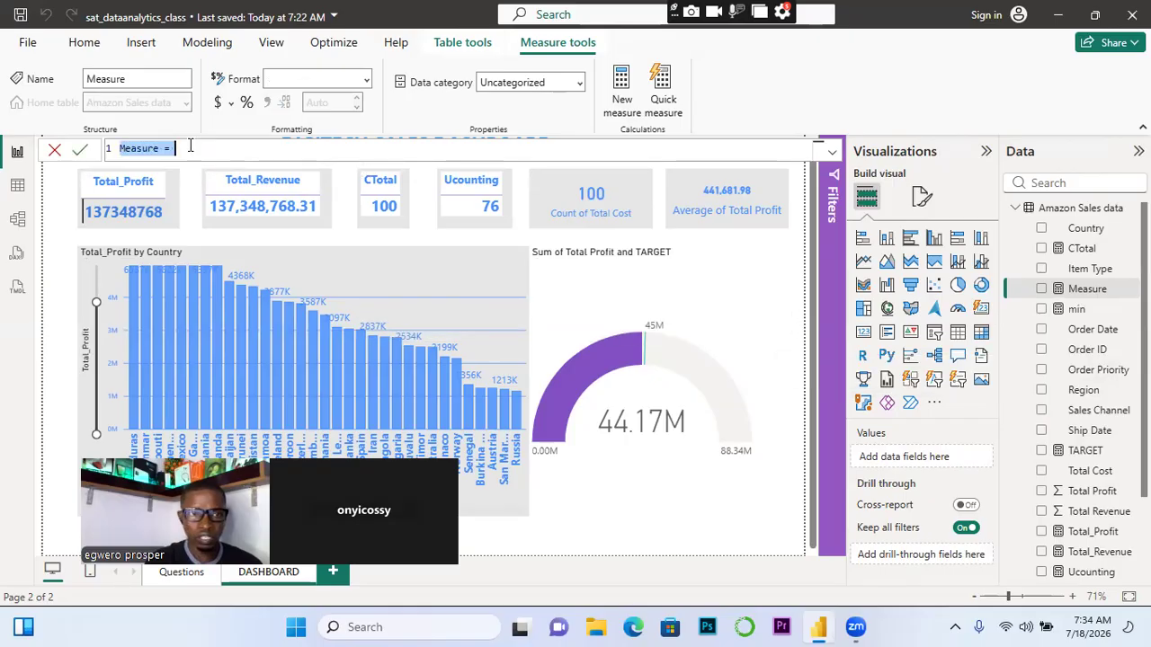
pyautogui.click(160, 147)
pyautogui.press('BackSpace')
pyautogui.press('BackSpace')
pyautogui.press('BackSpace')
pyautogui.press('BackSpace')
pyautogui.press('BackSpace')
pyautogui.press('BackSpace')
pyautogui.press('BackSpace')
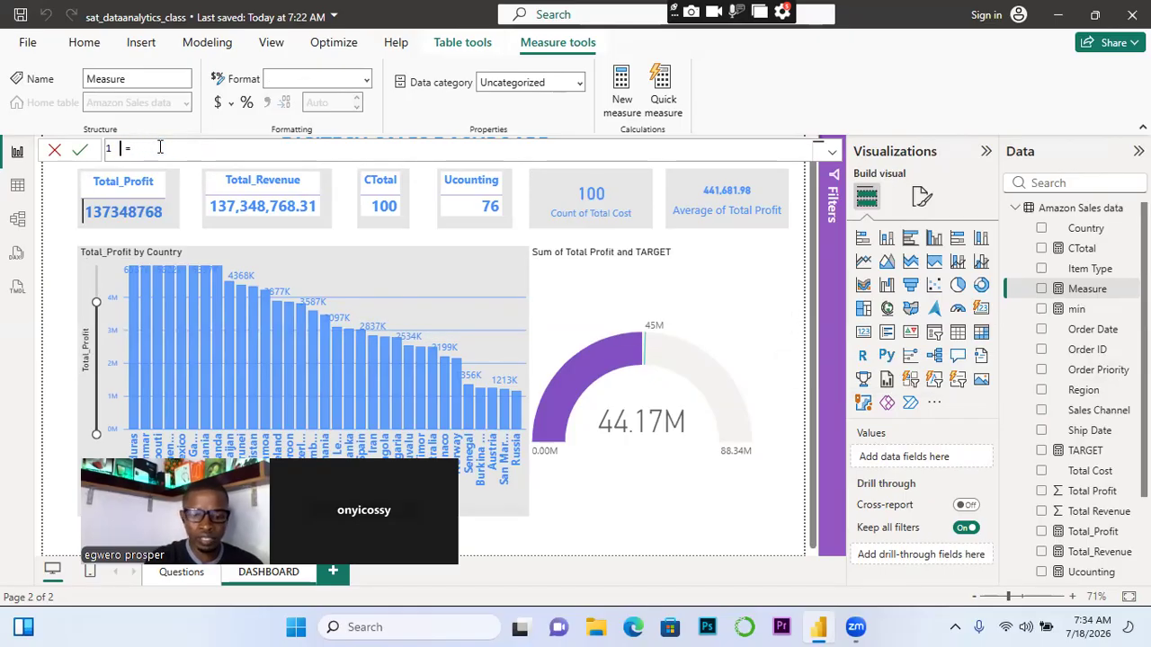
pyautogui.write('max')
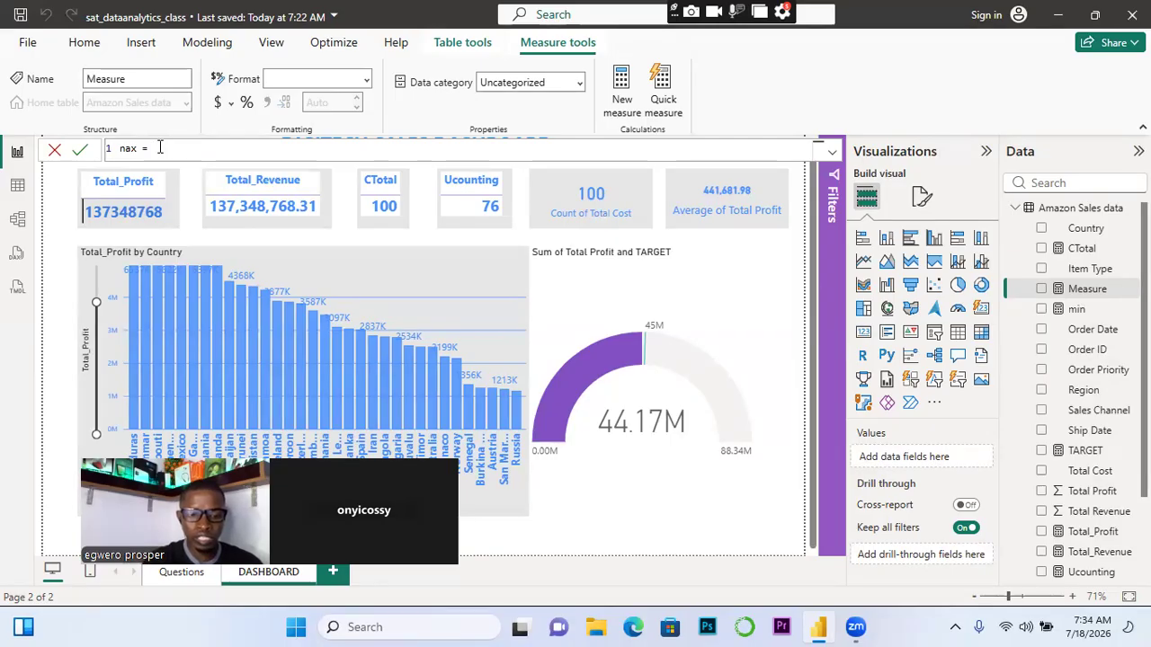
# Define the nax measure as the constant 43000000 and commit the formula
pyautogui.write('4')
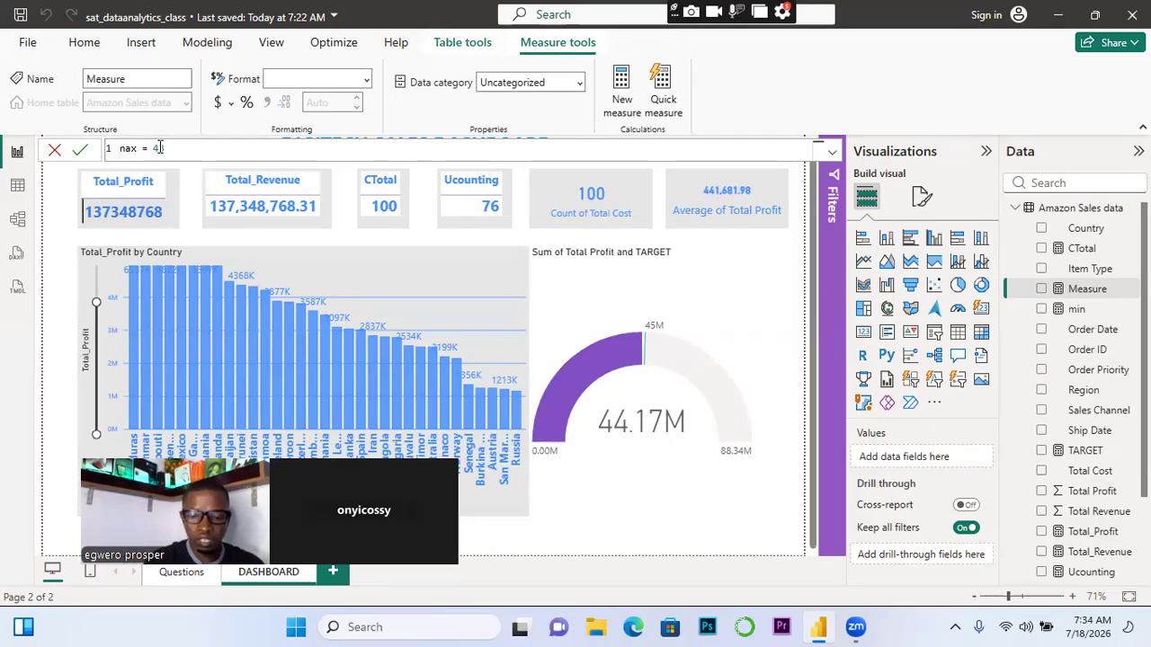
pyautogui.write('000')
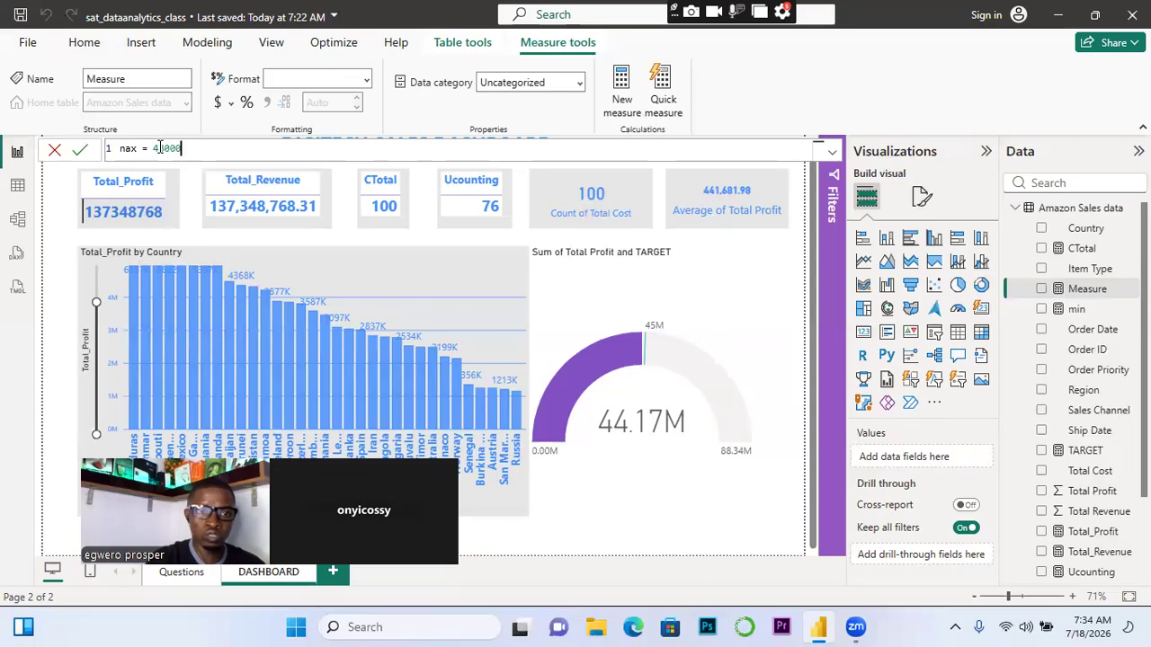
pyautogui.write('000')
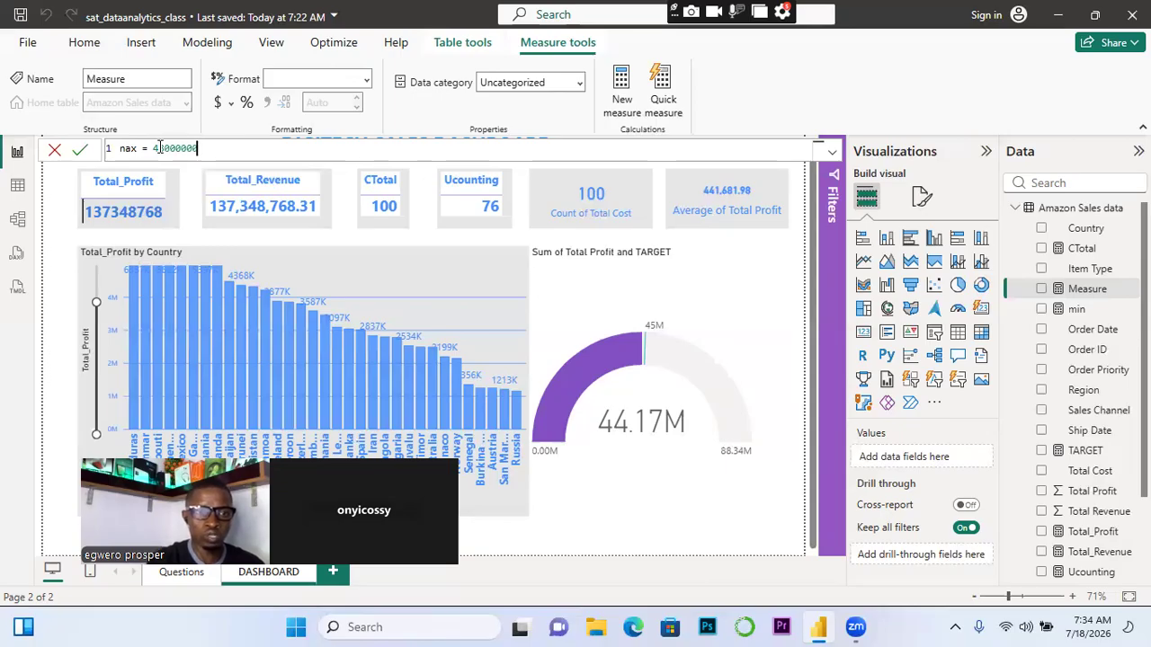
pyautogui.click(81, 151)
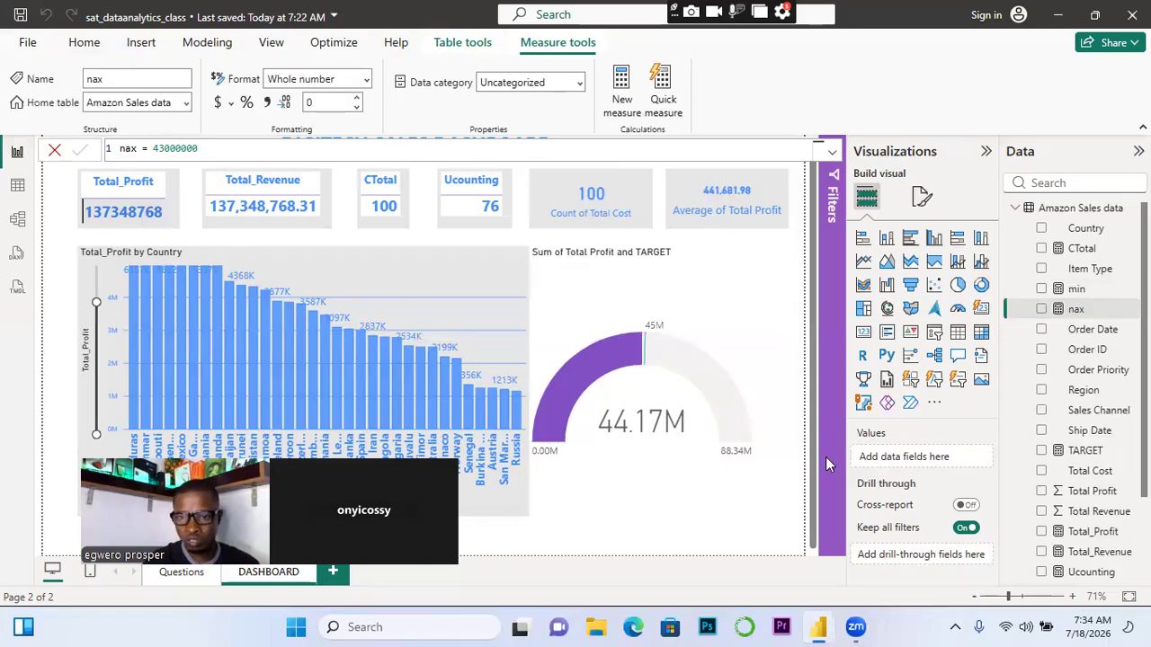
# Assign the min measure as the gauge's minimum value and the nax measure as its maximum value
pyautogui.click(751, 495)
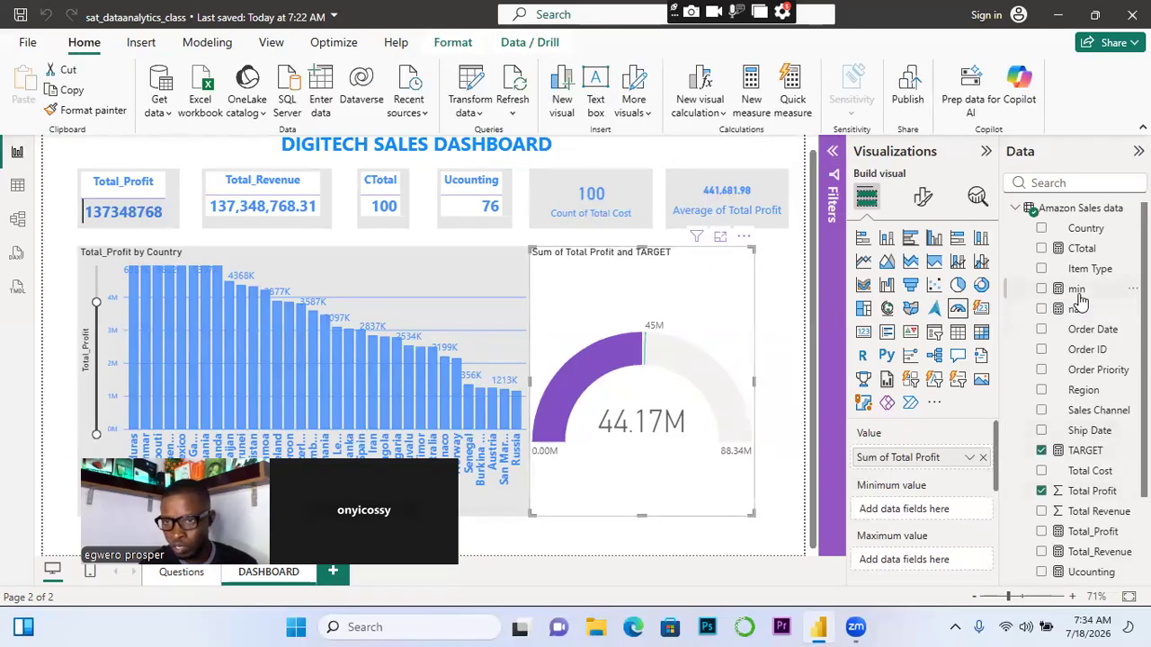
pyautogui.moveTo(1079, 300); pyautogui.dragTo(929, 522)
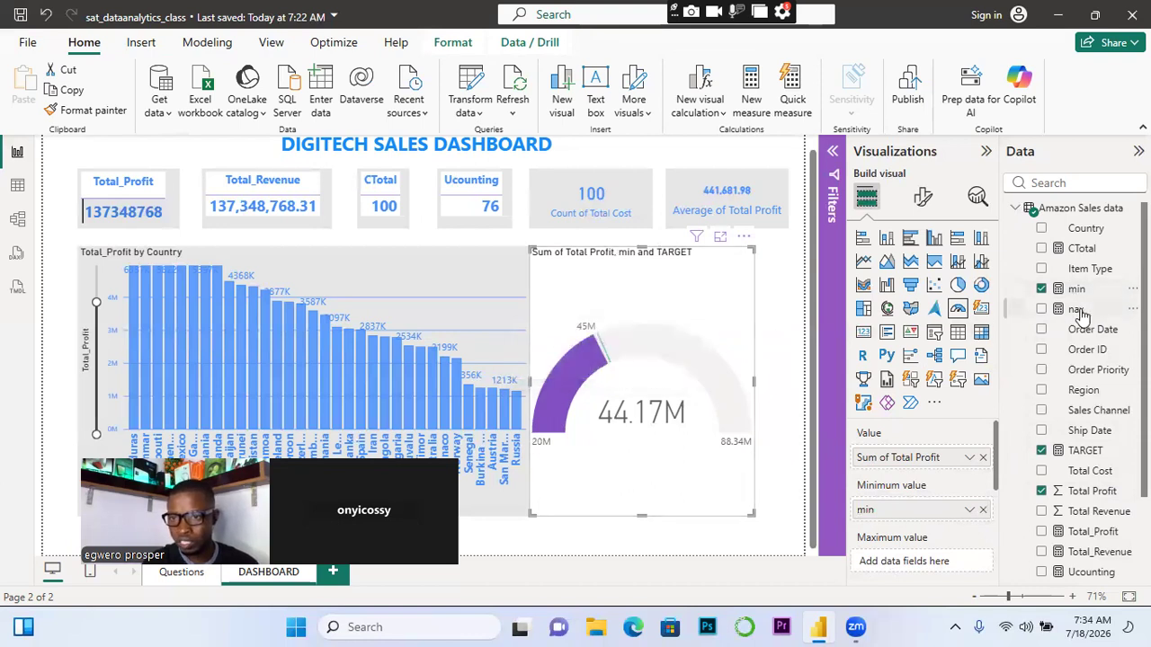
pyautogui.moveTo(1082, 315); pyautogui.dragTo(932, 565)
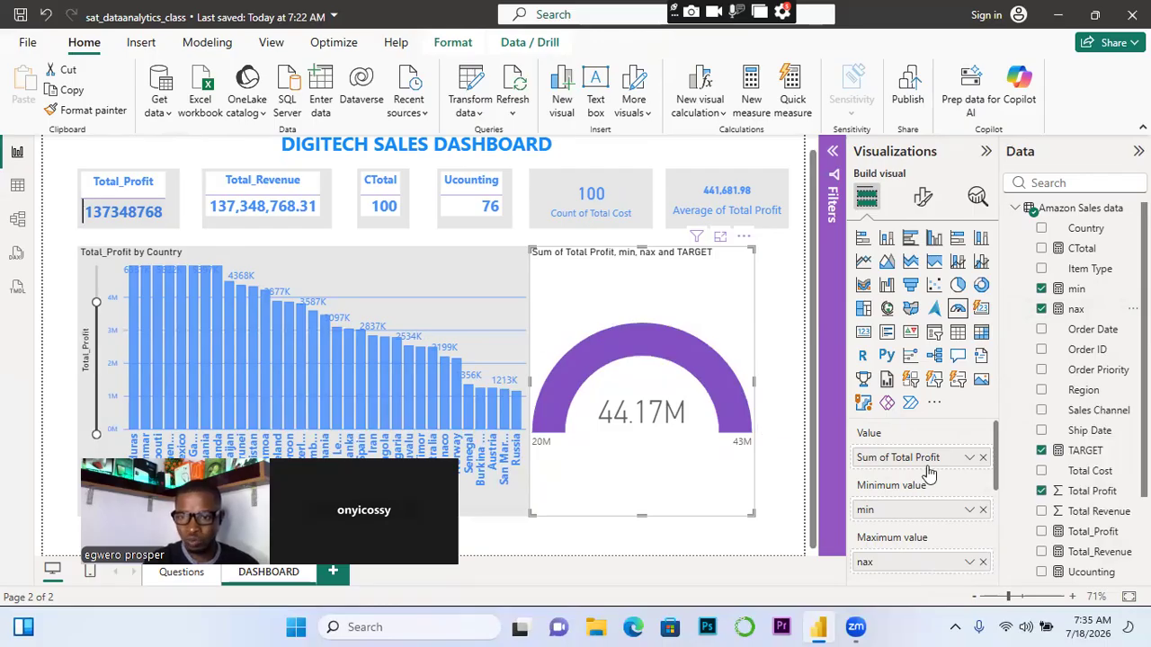
# Remove the min and nax measures from the gauge's minimum and maximum values and check its target marker
pyautogui.click(984, 510)
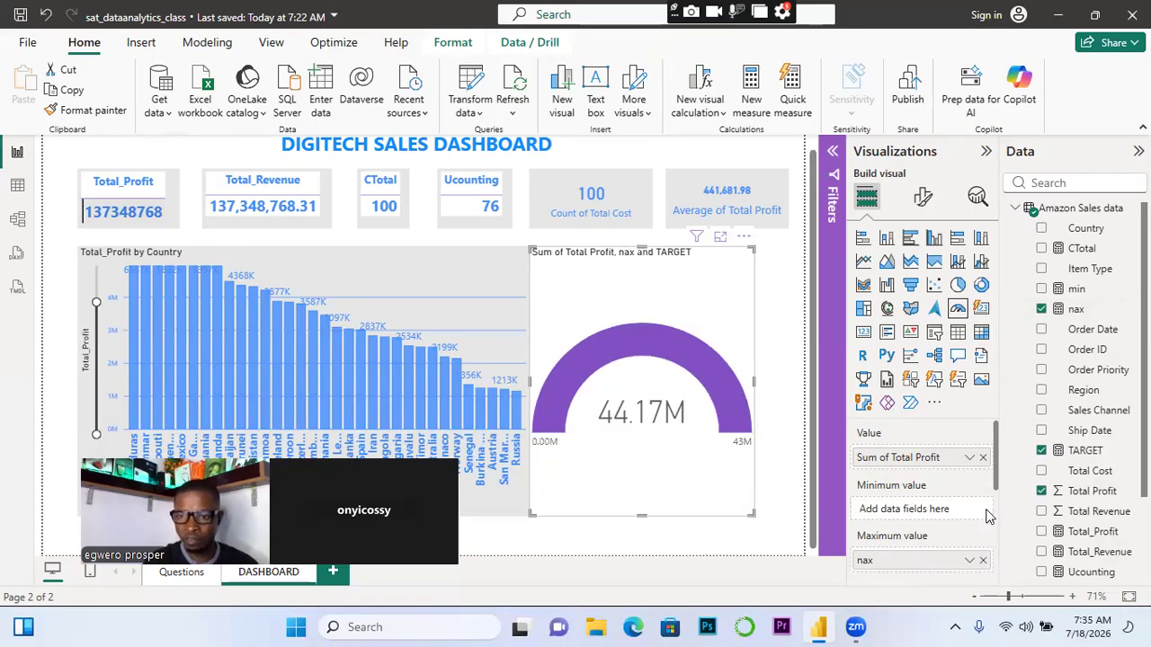
pyautogui.click(984, 560)
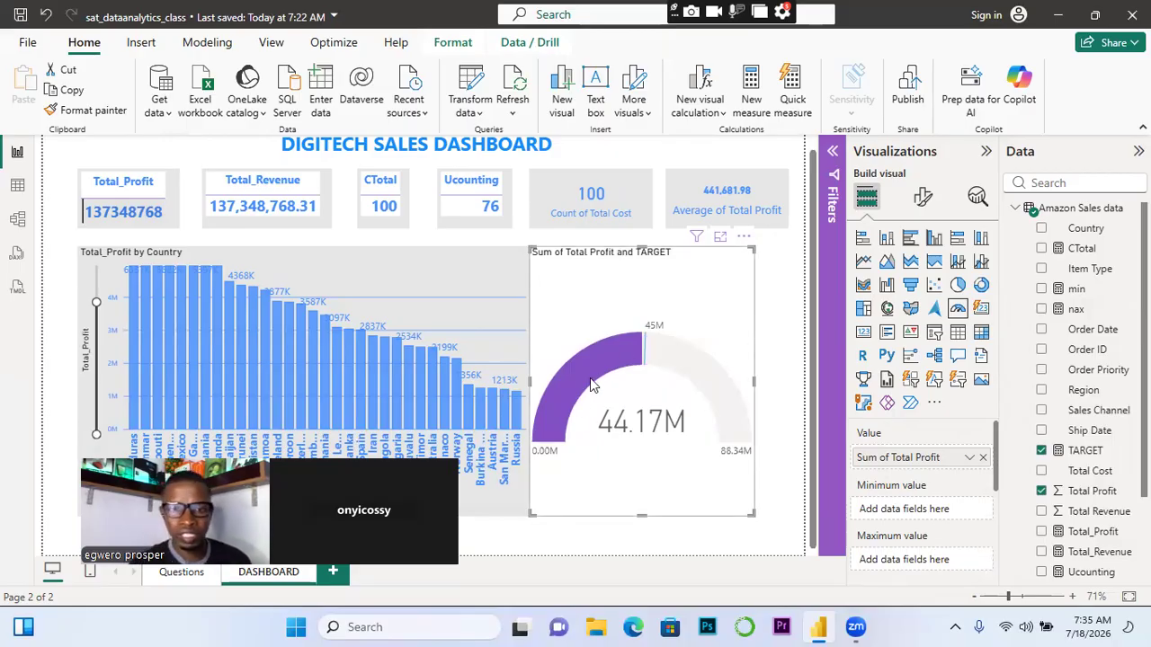
pyautogui.moveTo(657, 338)
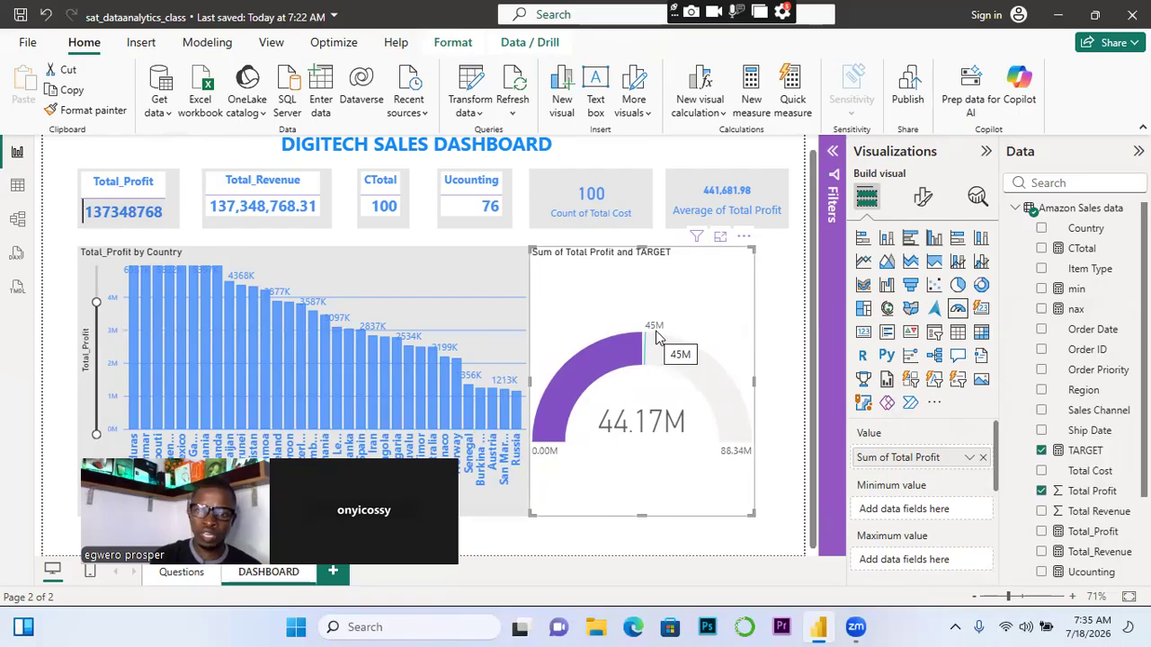
pyautogui.moveTo(698, 374)
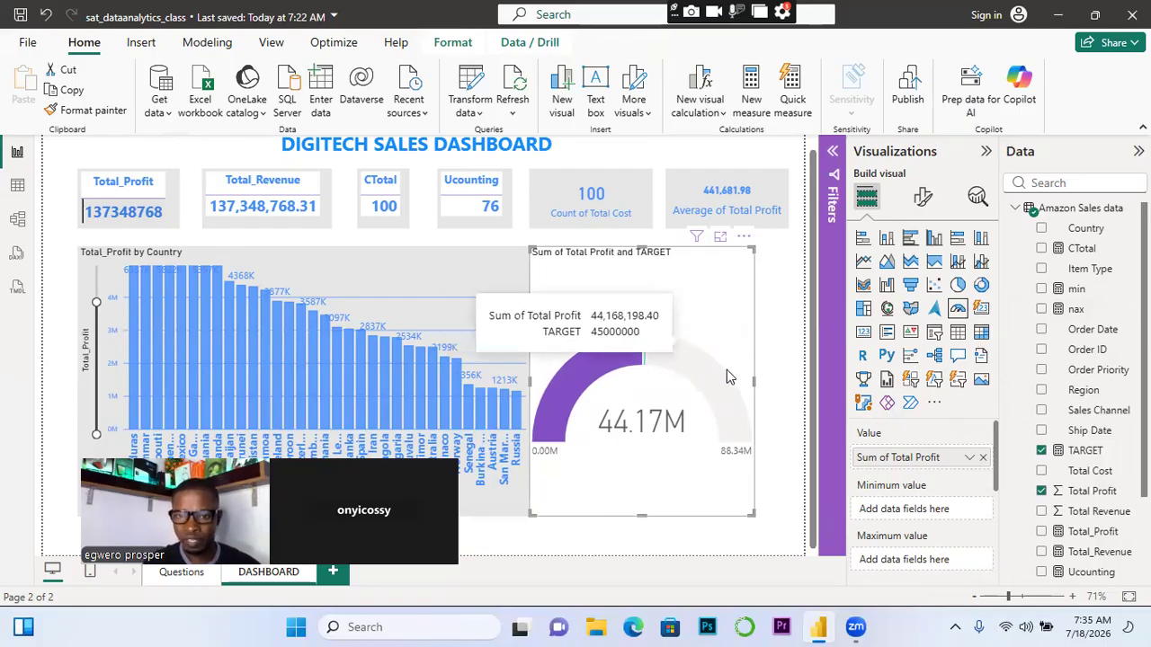
# Set the gauge's fill color to blue and its target color to black
pyautogui.click(923, 199)
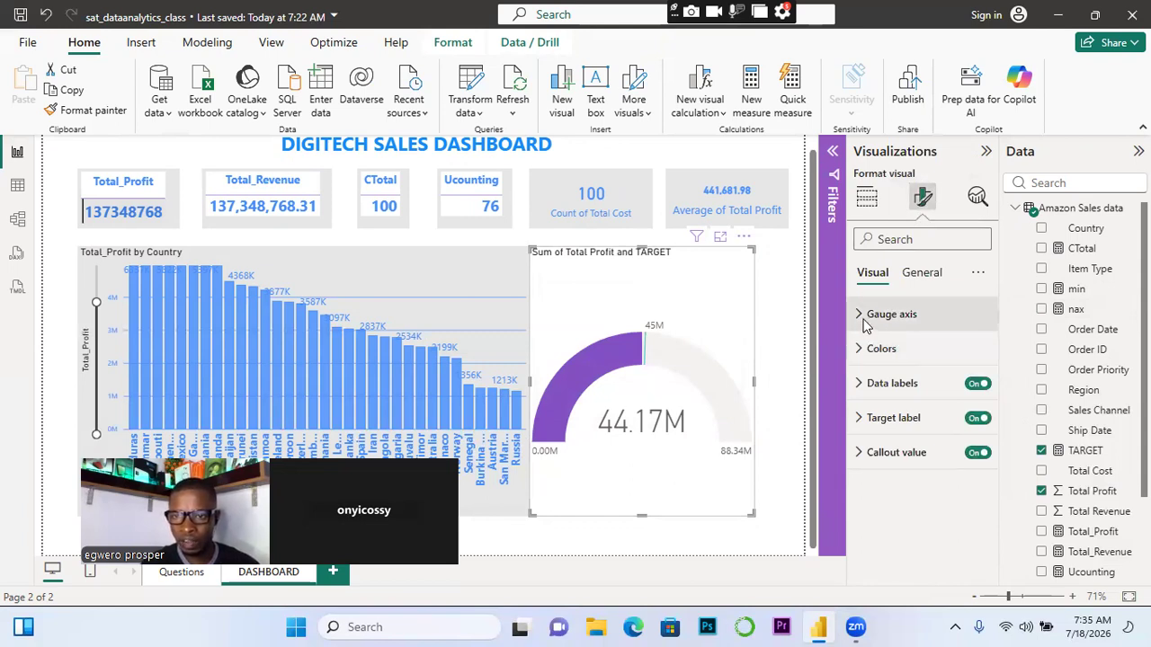
pyautogui.click(863, 355)
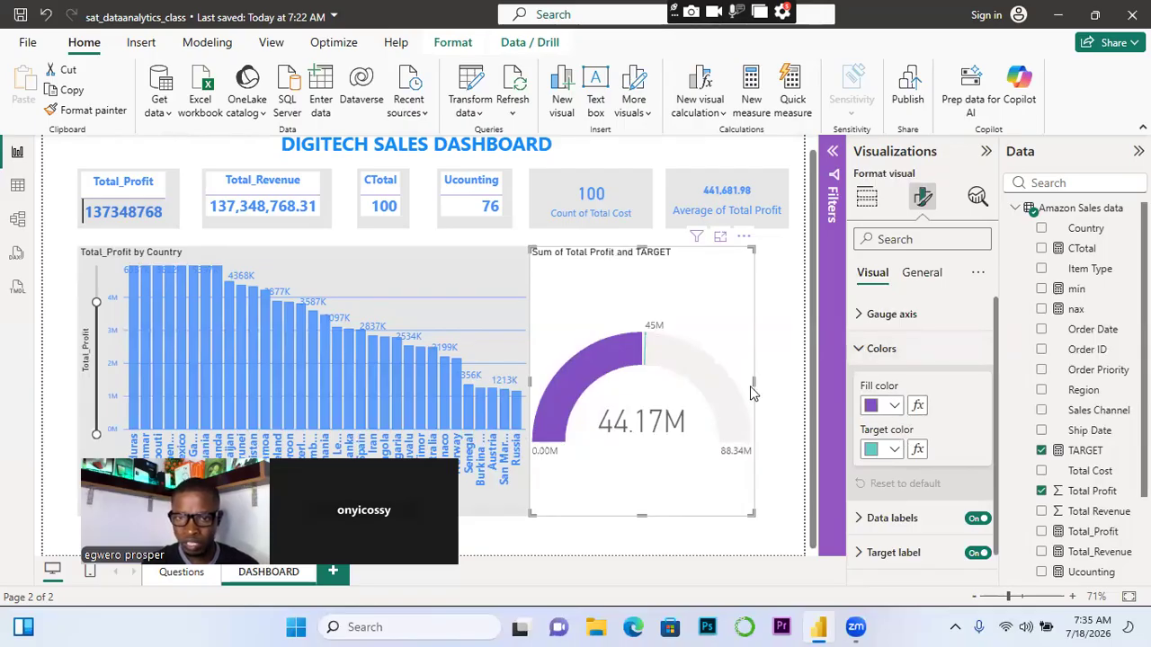
pyautogui.click(893, 451)
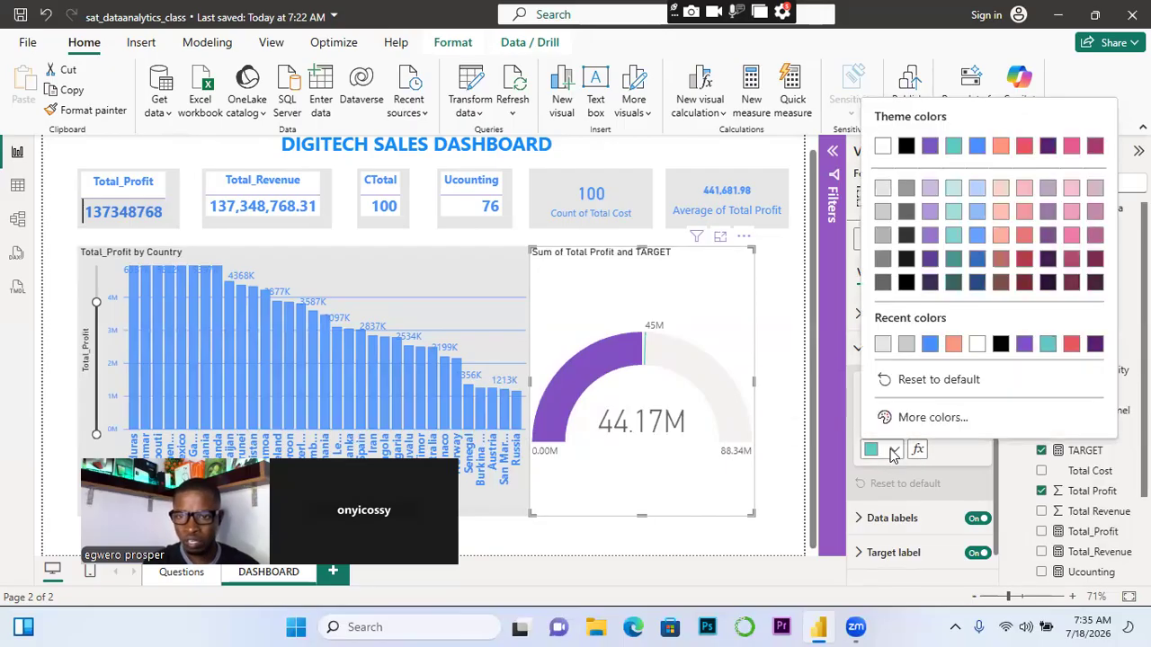
pyautogui.click(944, 474)
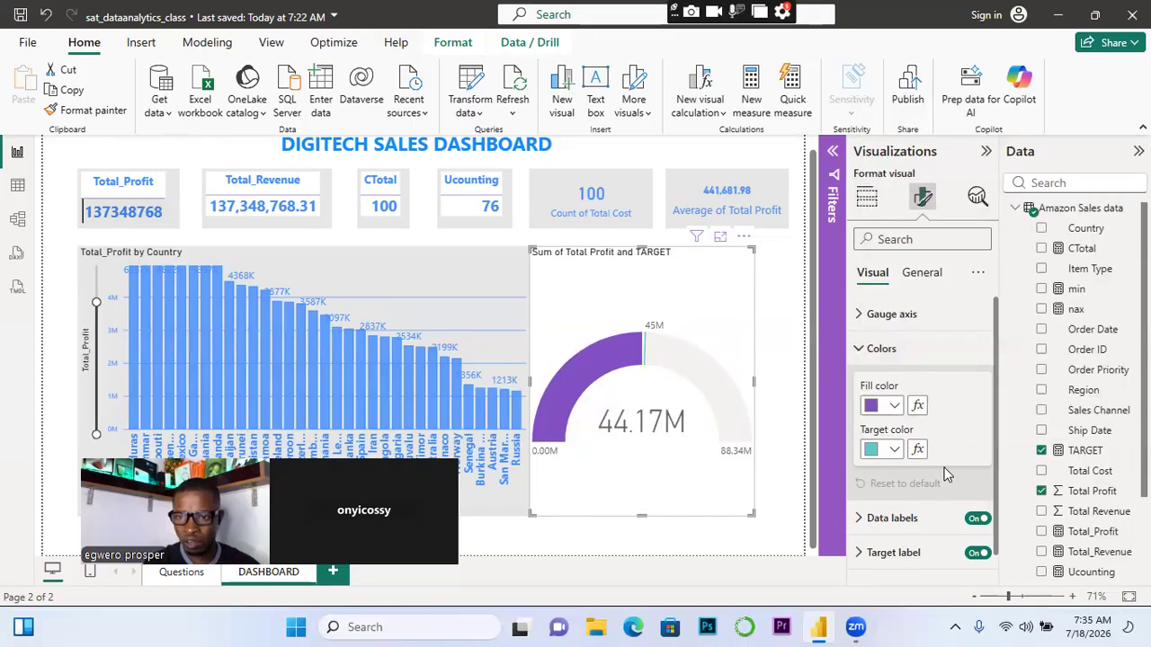
pyautogui.click(895, 406)
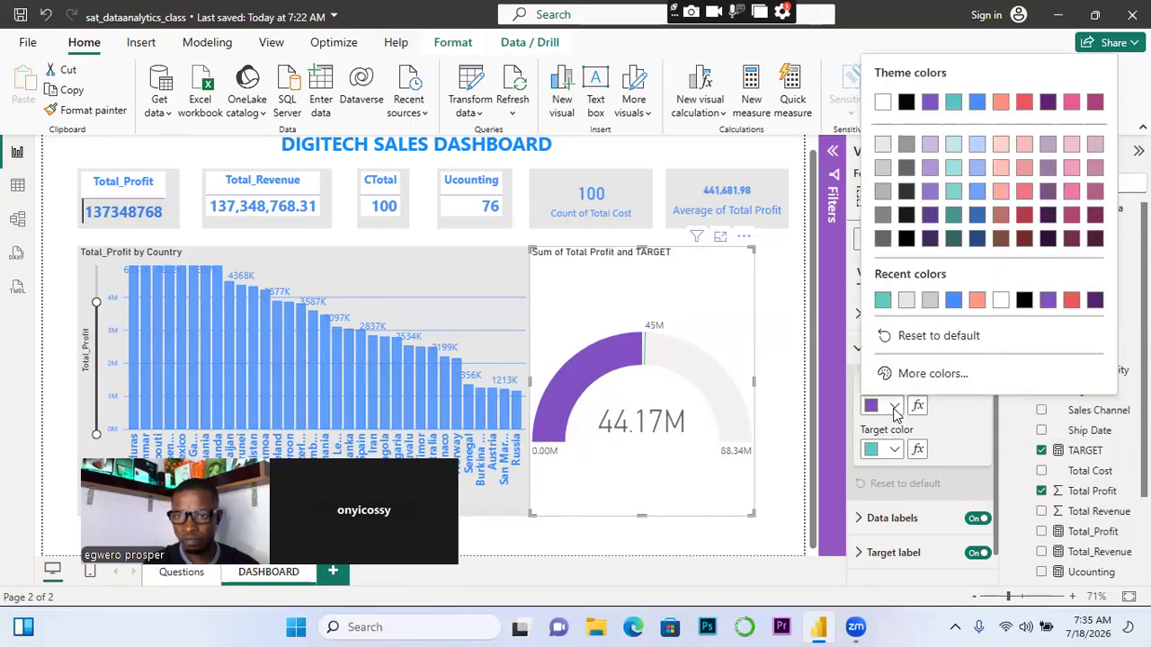
pyautogui.click(952, 302)
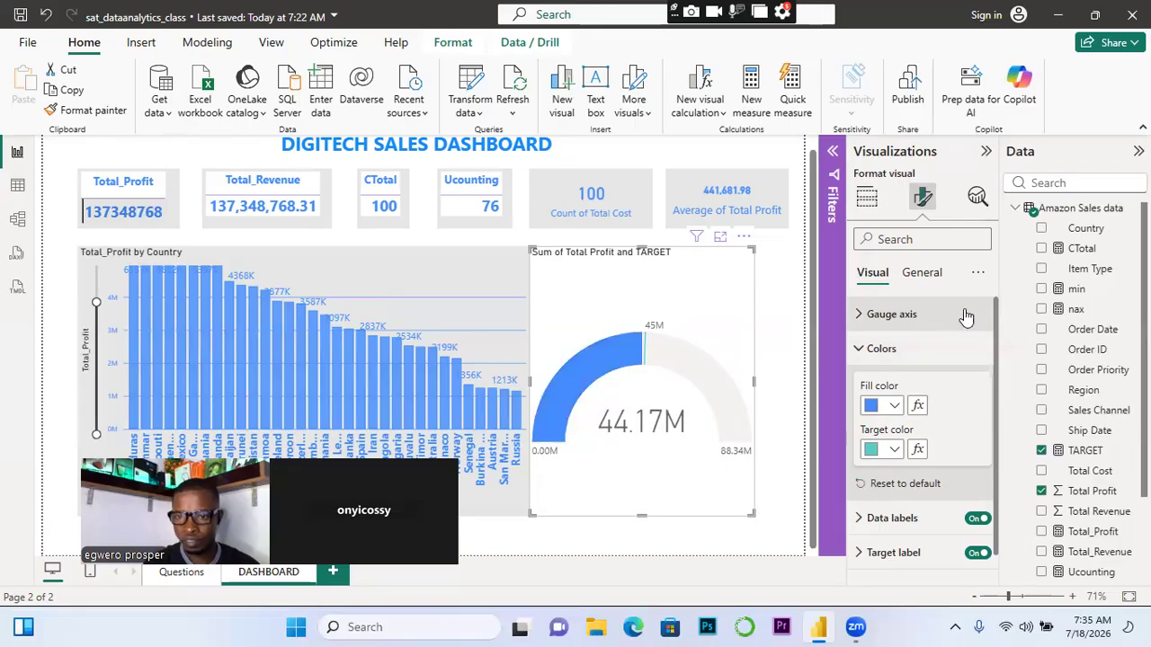
pyautogui.click(896, 450)
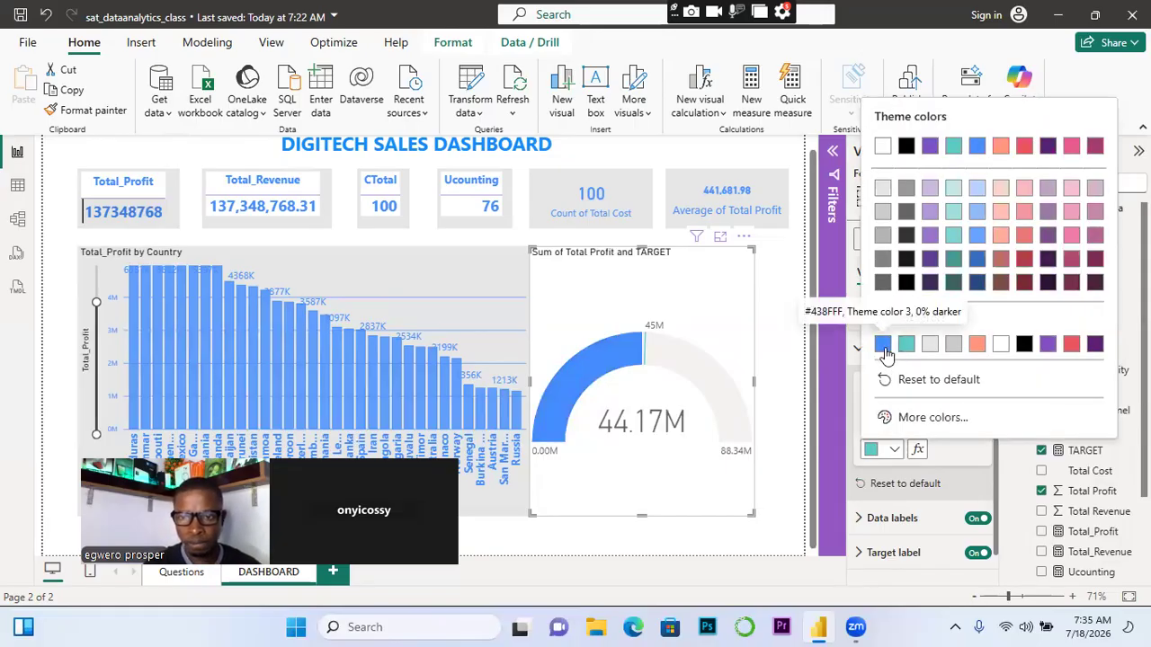
pyautogui.click(1023, 347)
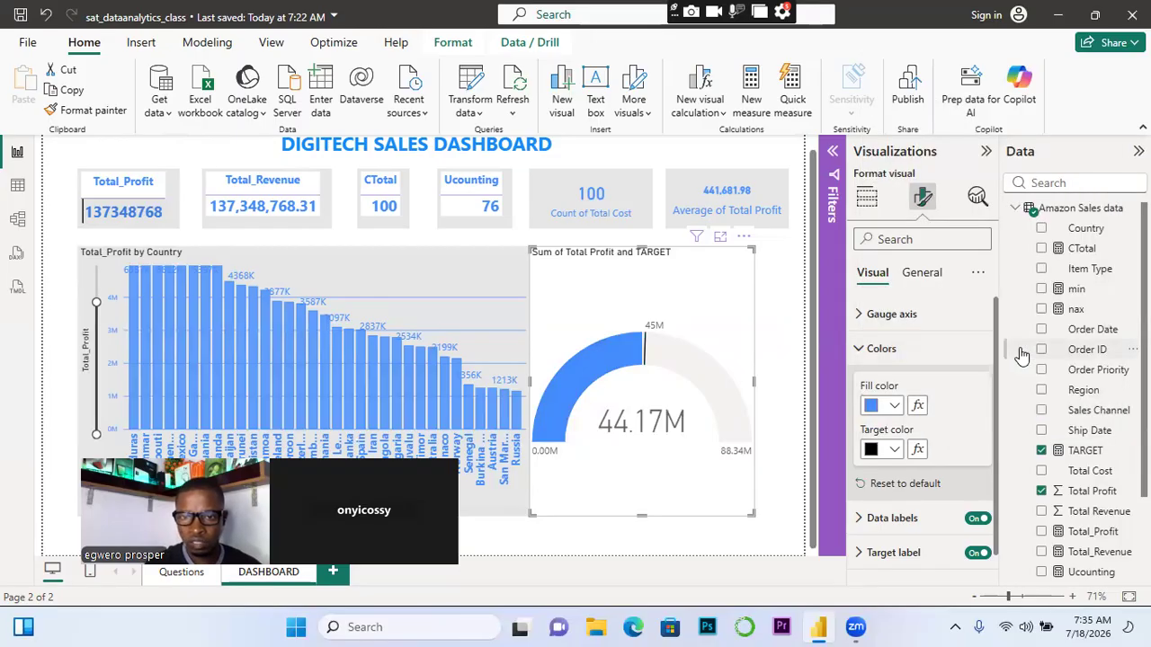
# Open conditional formatting for the gauge's fill color and set the gradient's minimum to orange at 43000000
pyautogui.click(918, 406)
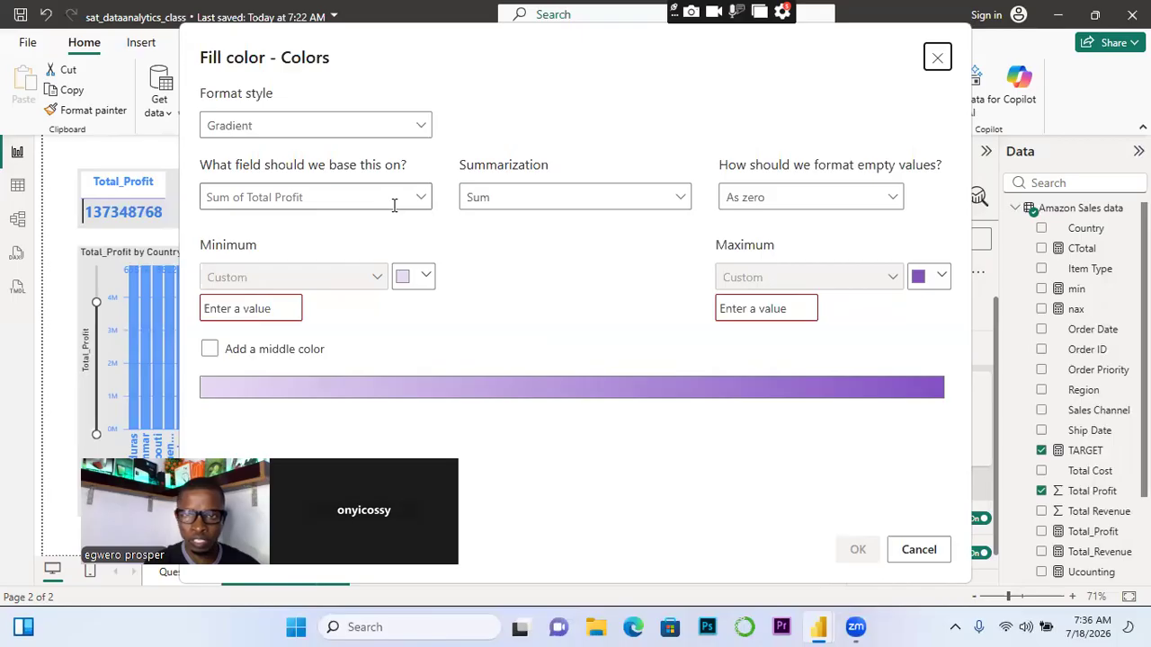
pyautogui.click(428, 275)
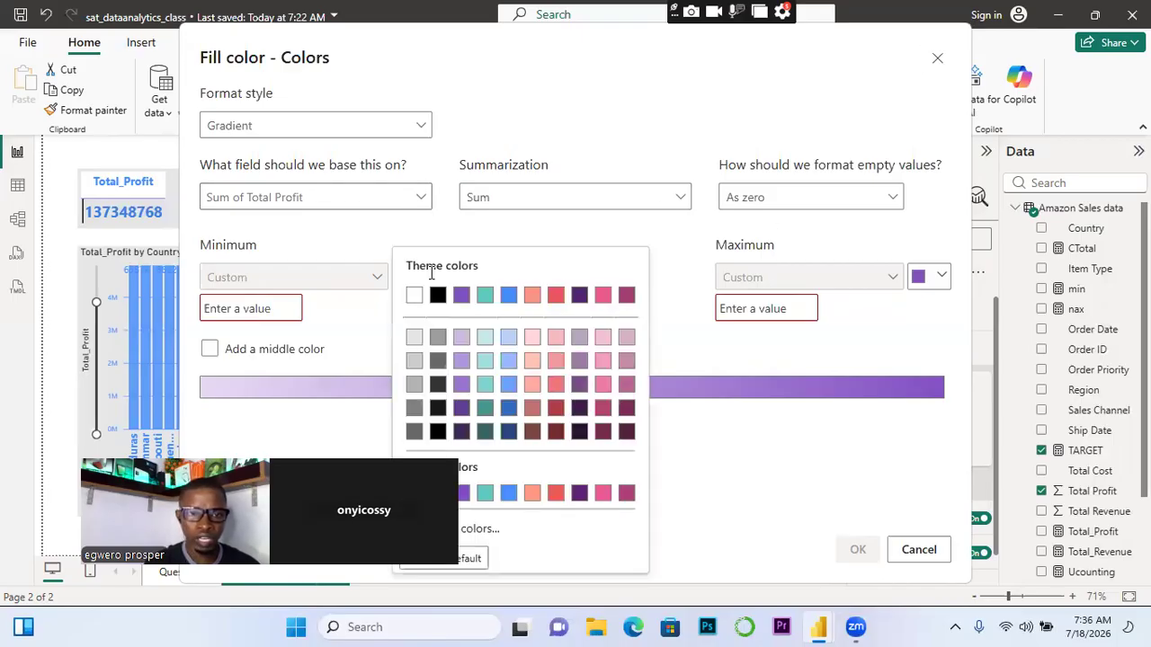
pyautogui.click(532, 296)
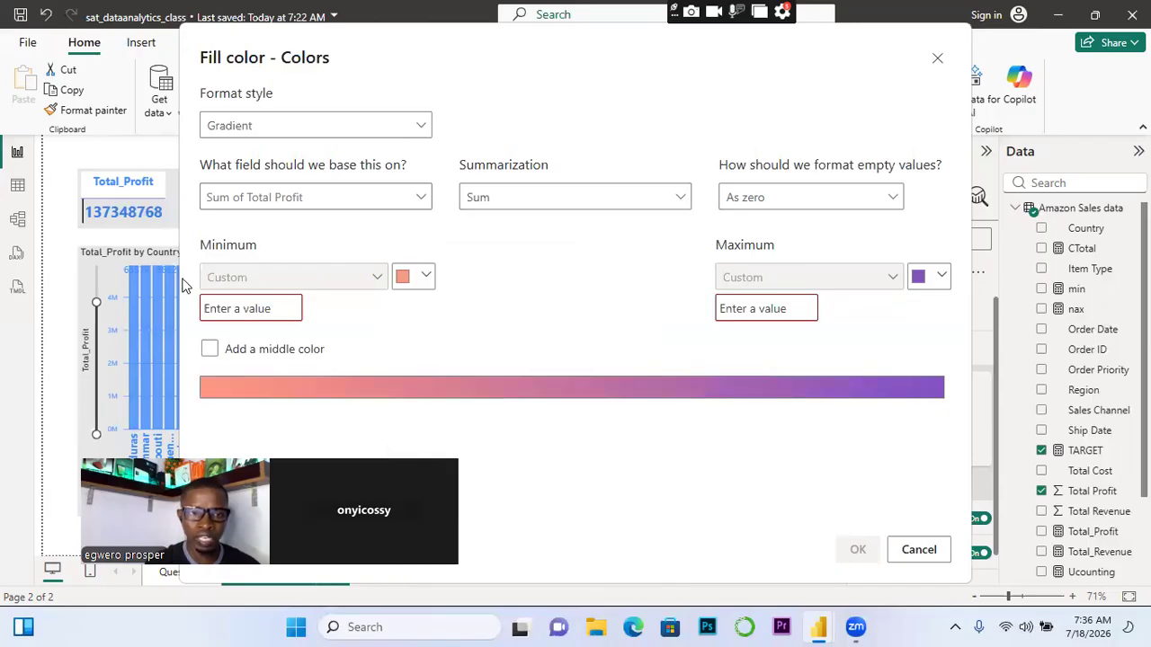
pyautogui.click(242, 314)
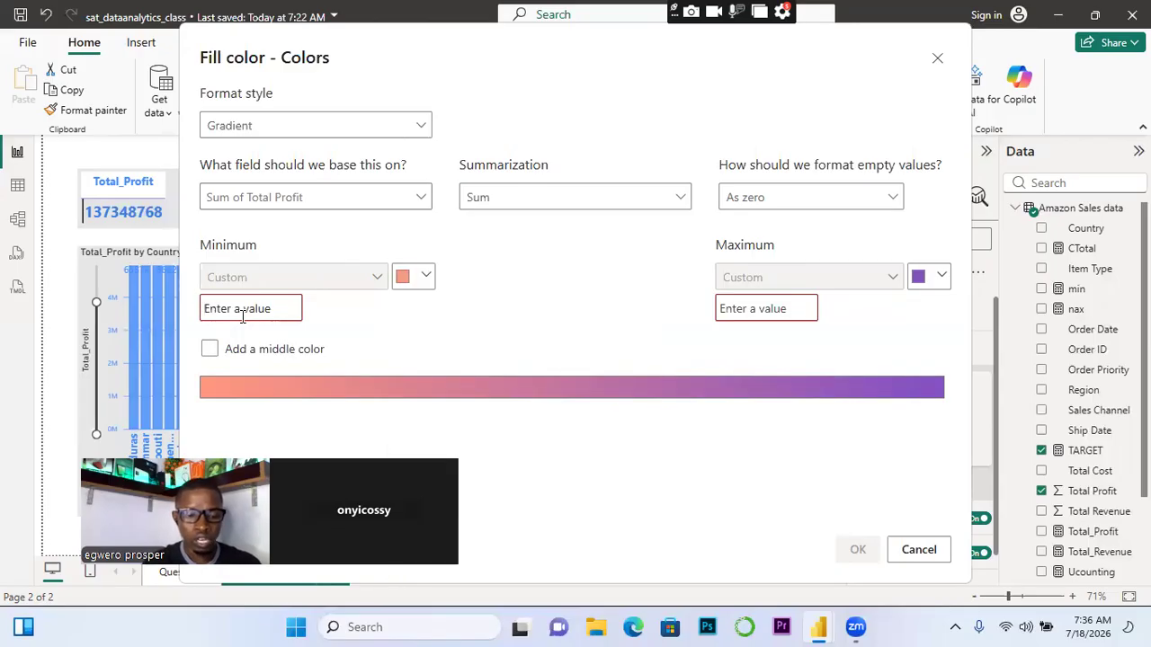
pyautogui.write('43000000')
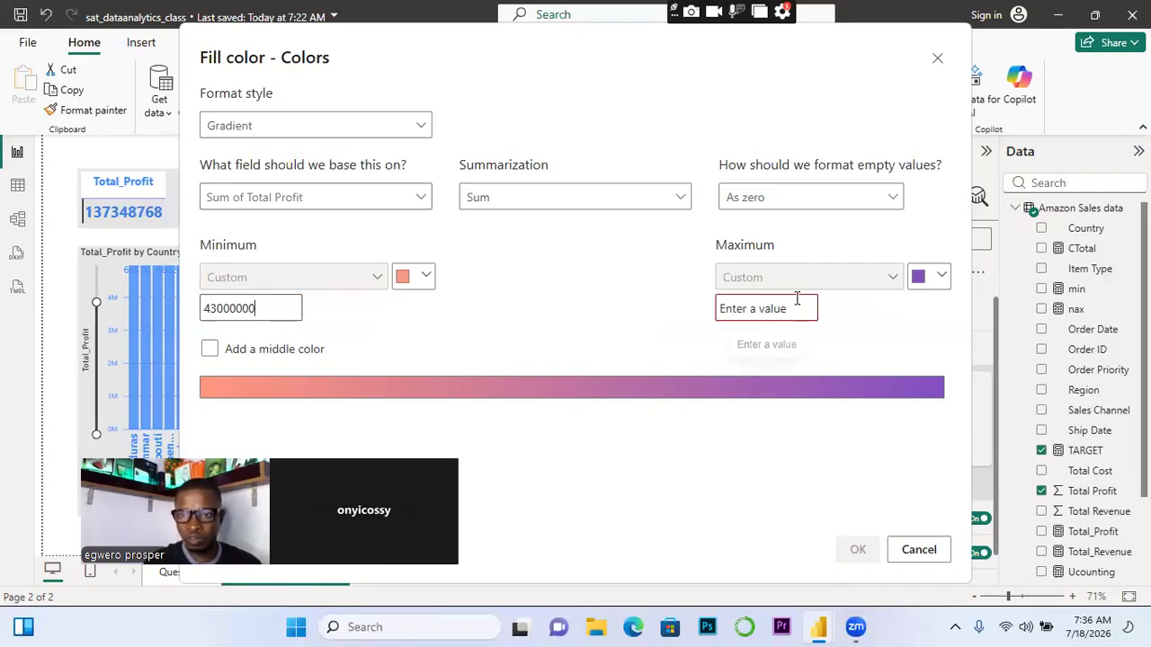
# Set the fill gradient's maximum color to blue with a value of 10000000
pyautogui.click(935, 282)
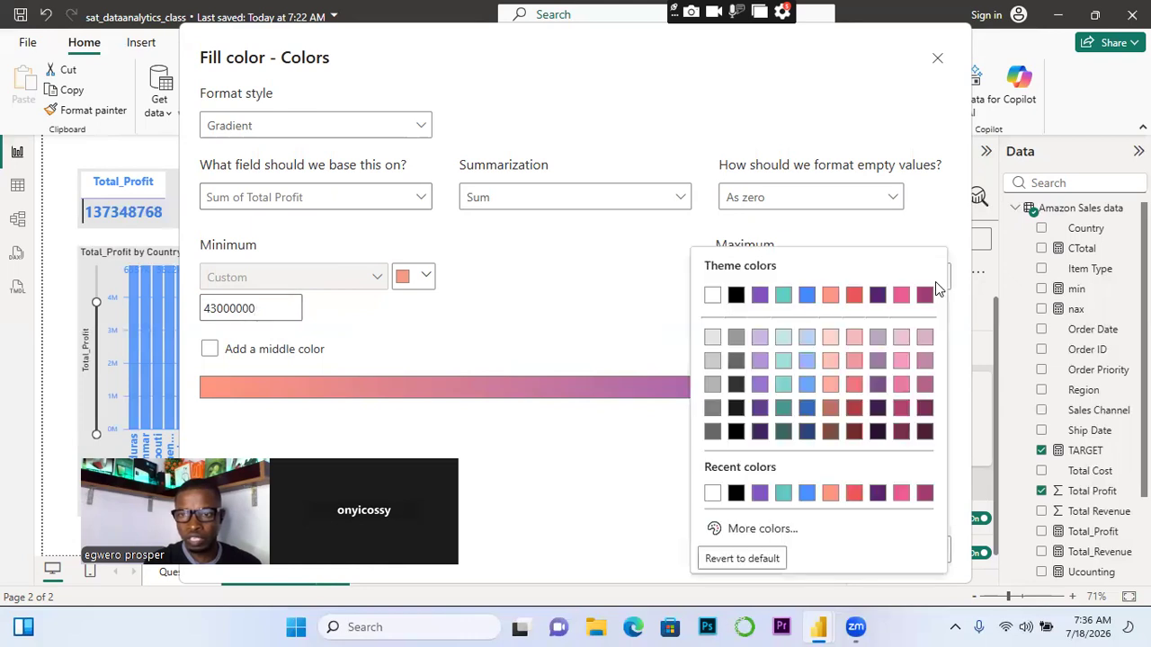
pyautogui.click(807, 493)
pyautogui.click(726, 312)
pyautogui.write('100')
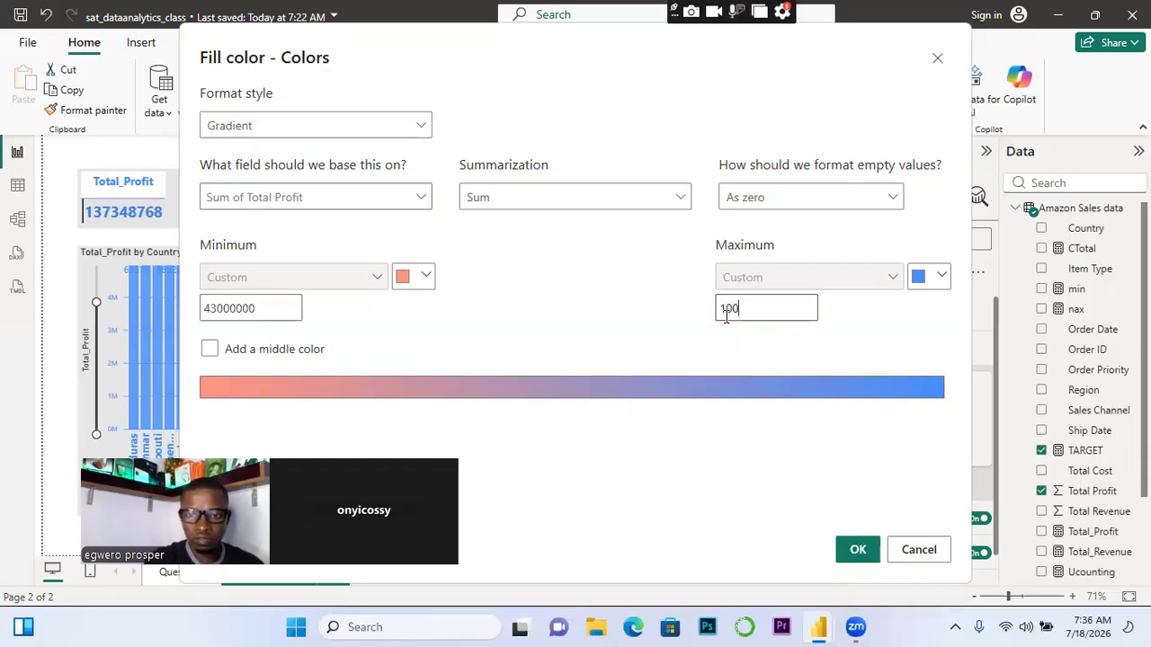
pyautogui.write('00000')
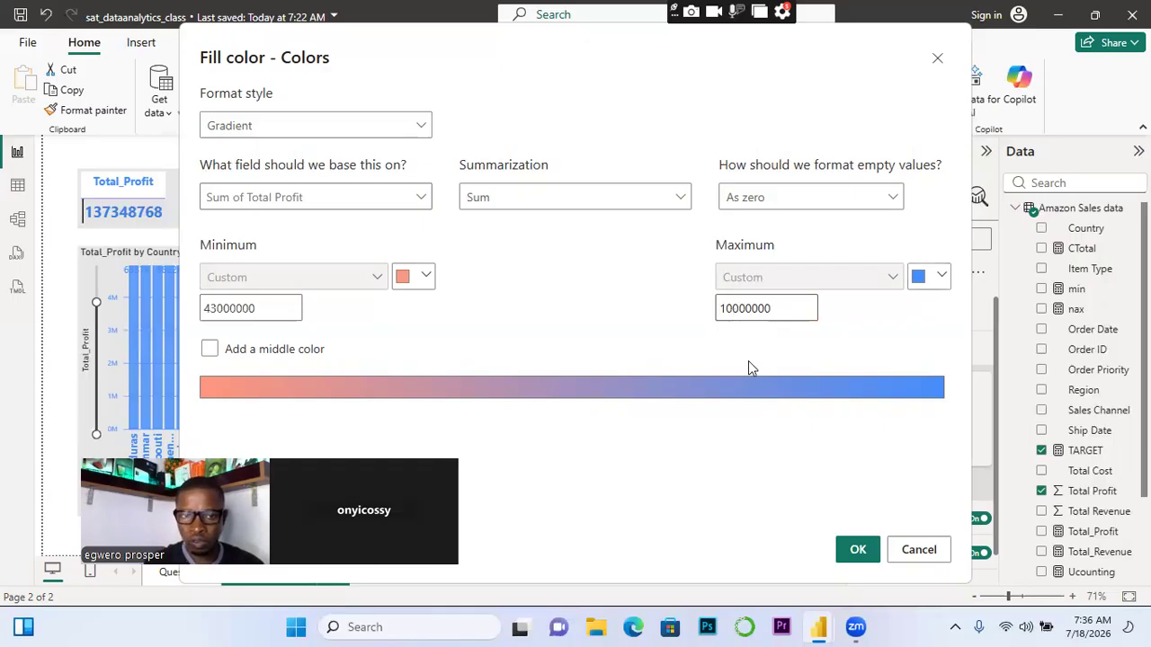
# Add a black middle color at 15000000 to the gauge's fill gradient and apply the conditional formatting
pyautogui.click(210, 357)
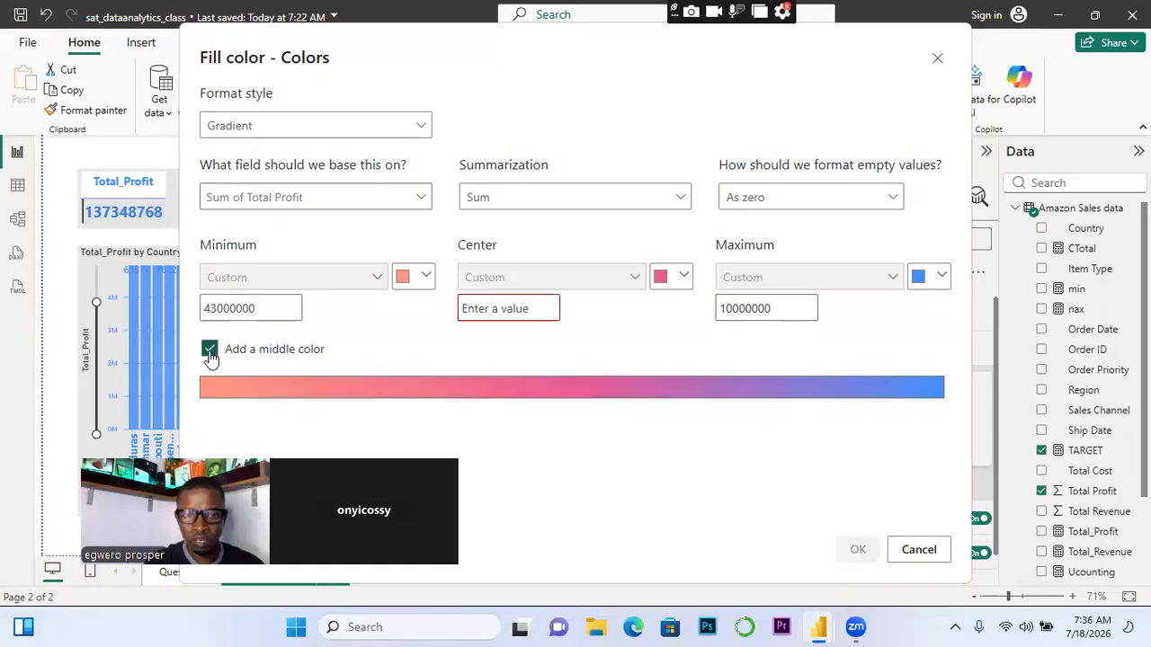
pyautogui.click(680, 272)
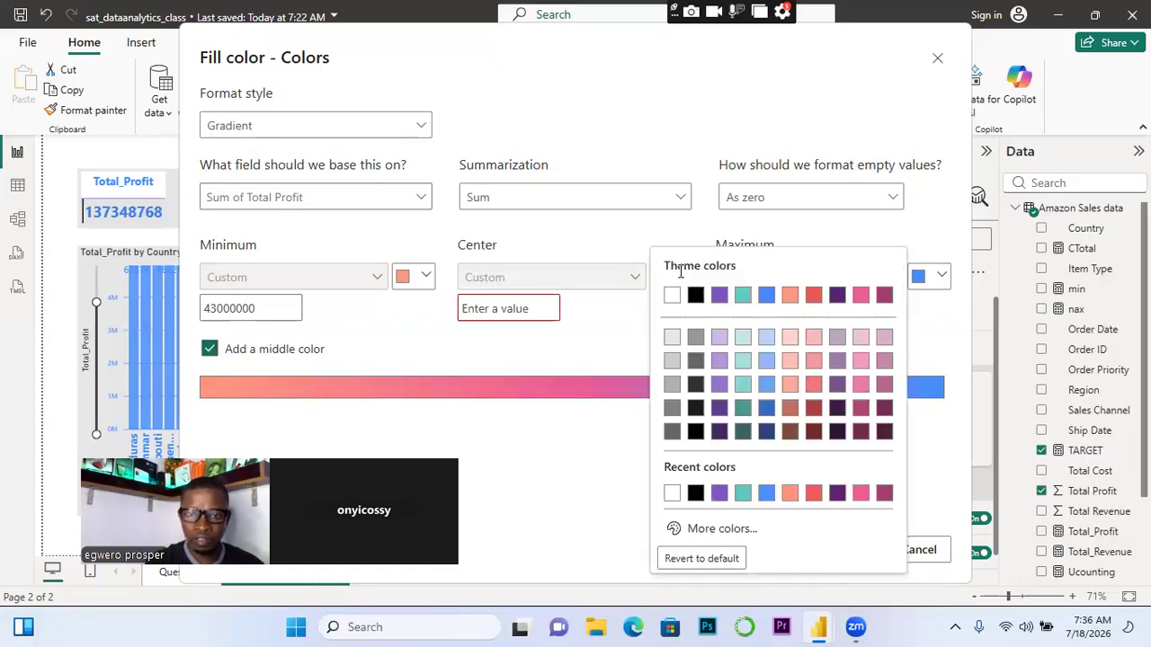
pyautogui.click(695, 295)
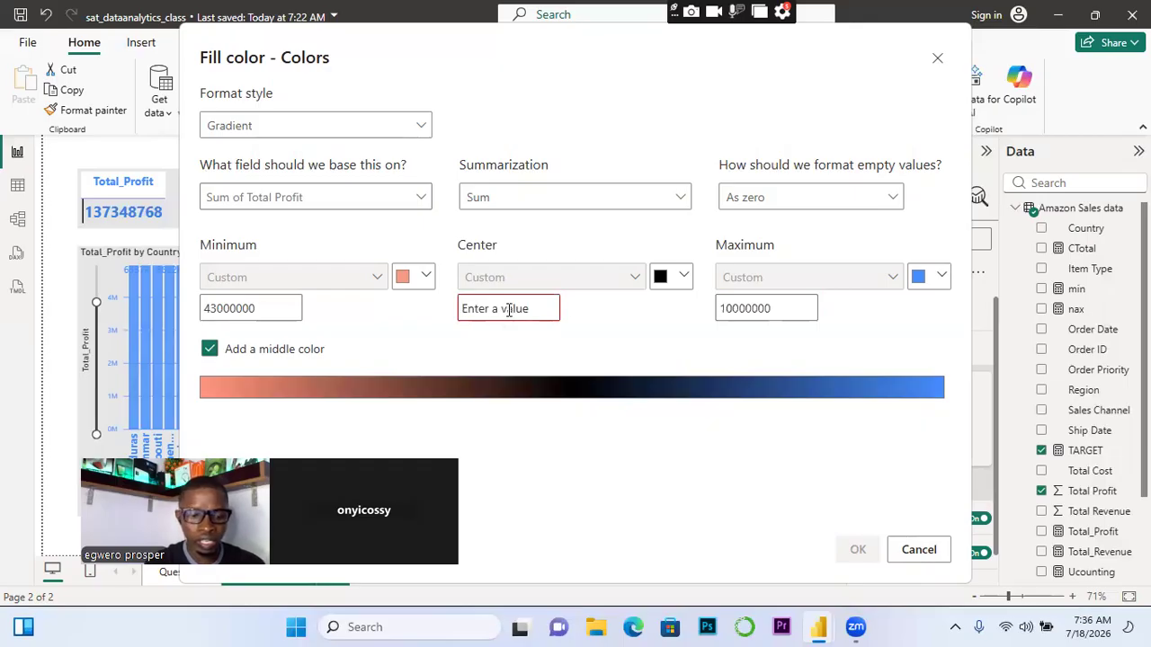
pyautogui.write('150')
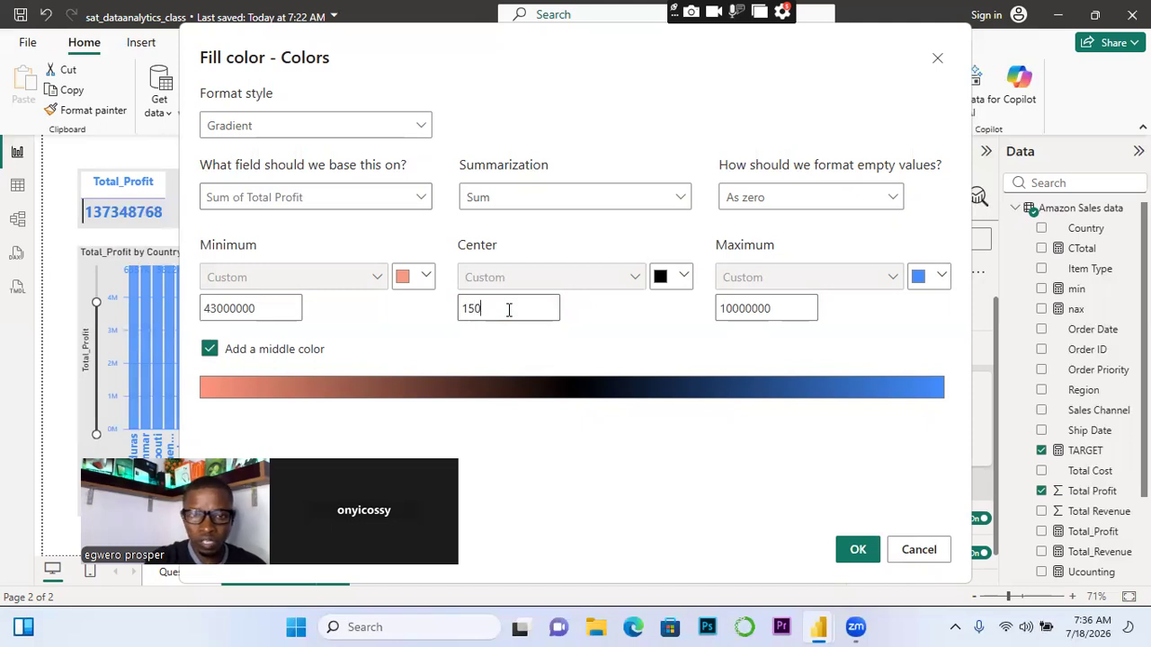
pyautogui.write('00000')
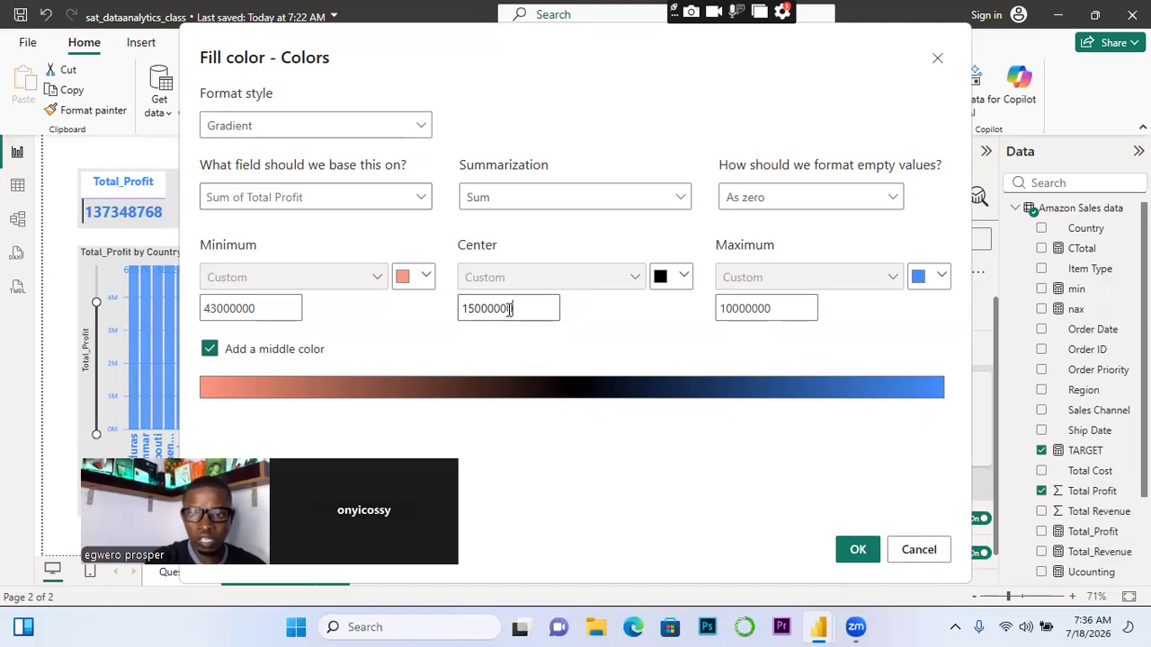
pyautogui.click(857, 553)
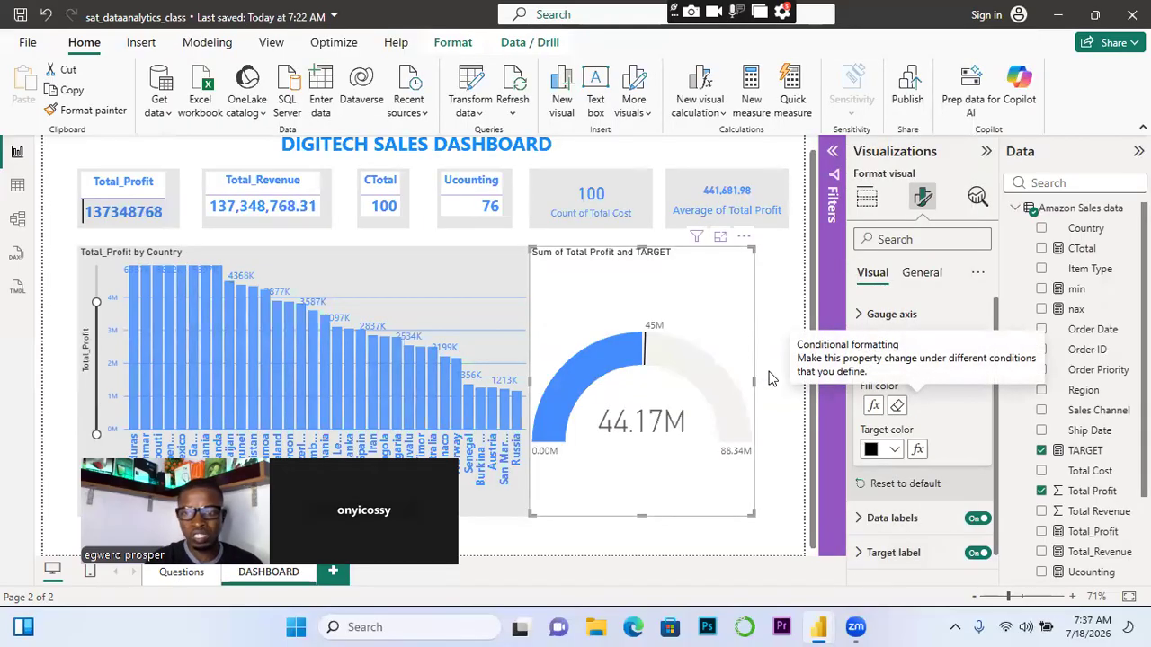
# Set the gauge's target color to the theme blue
pyautogui.moveTo(664, 426)
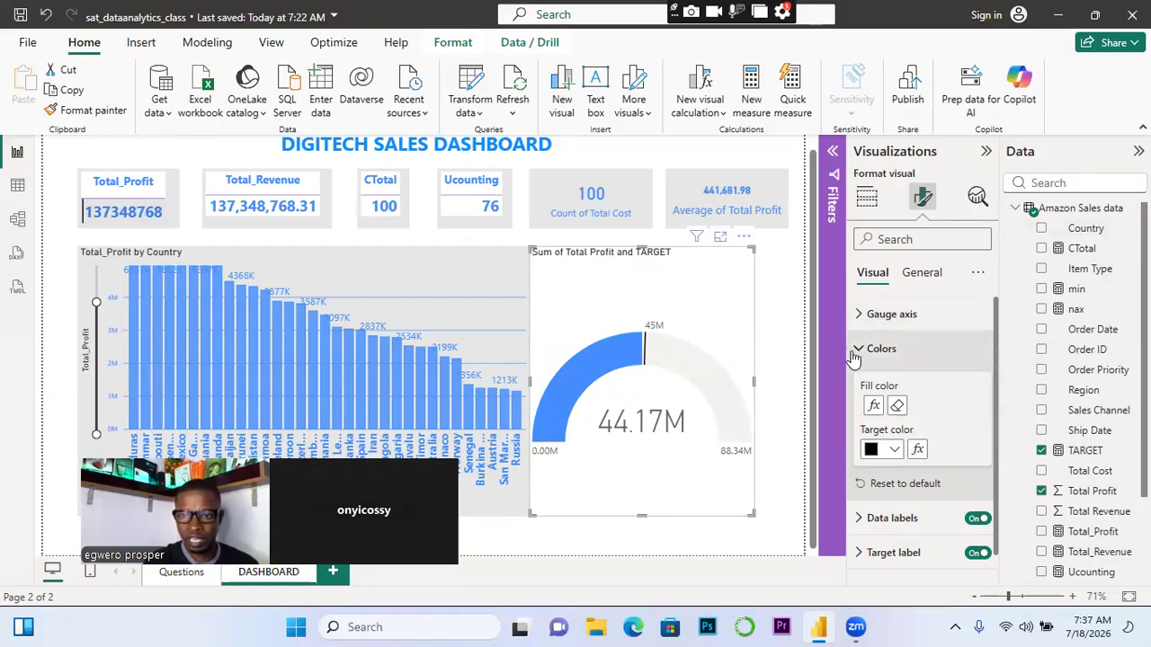
pyautogui.click(861, 320)
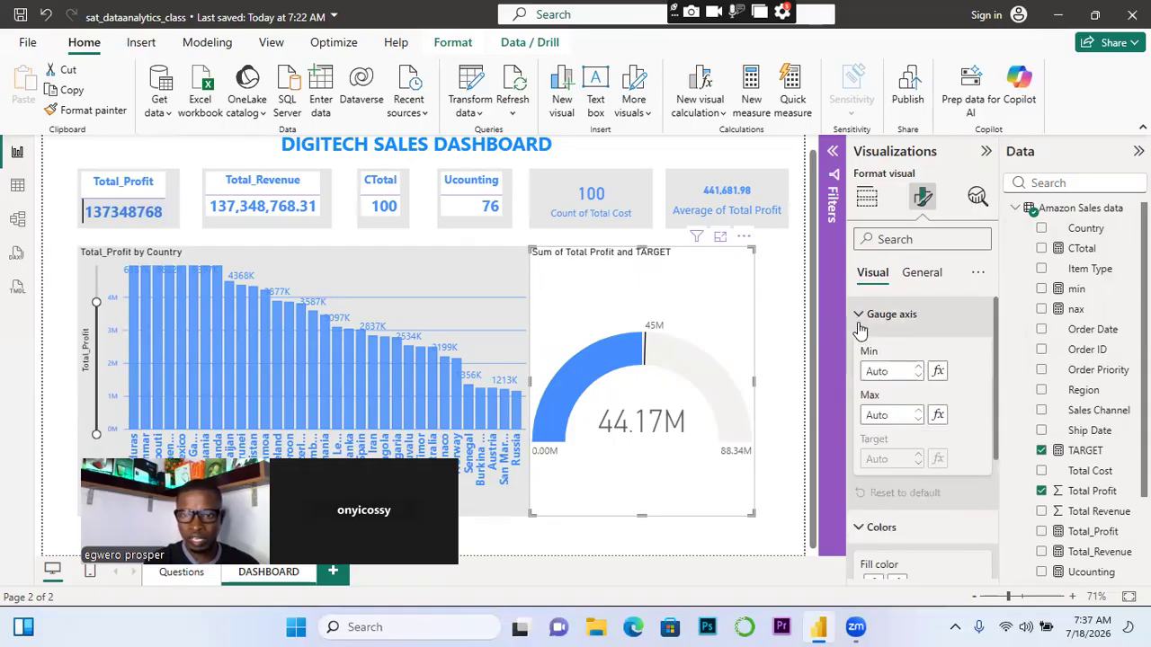
pyautogui.moveTo(995, 405); pyautogui.dragTo(1003, 473)
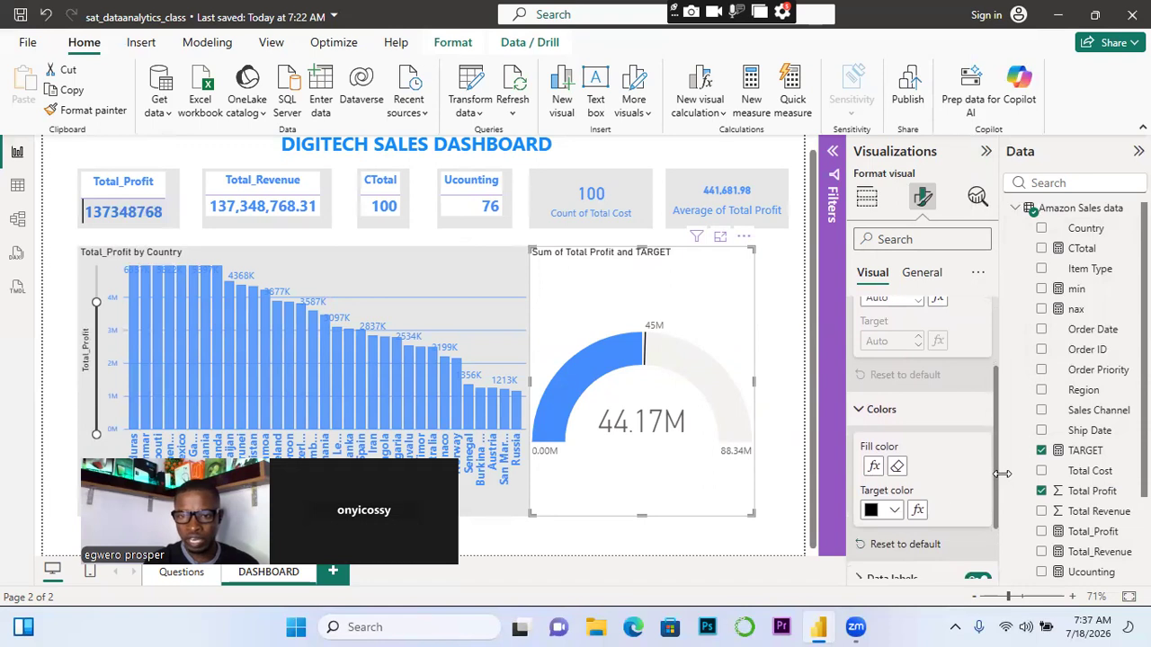
pyautogui.click(895, 511)
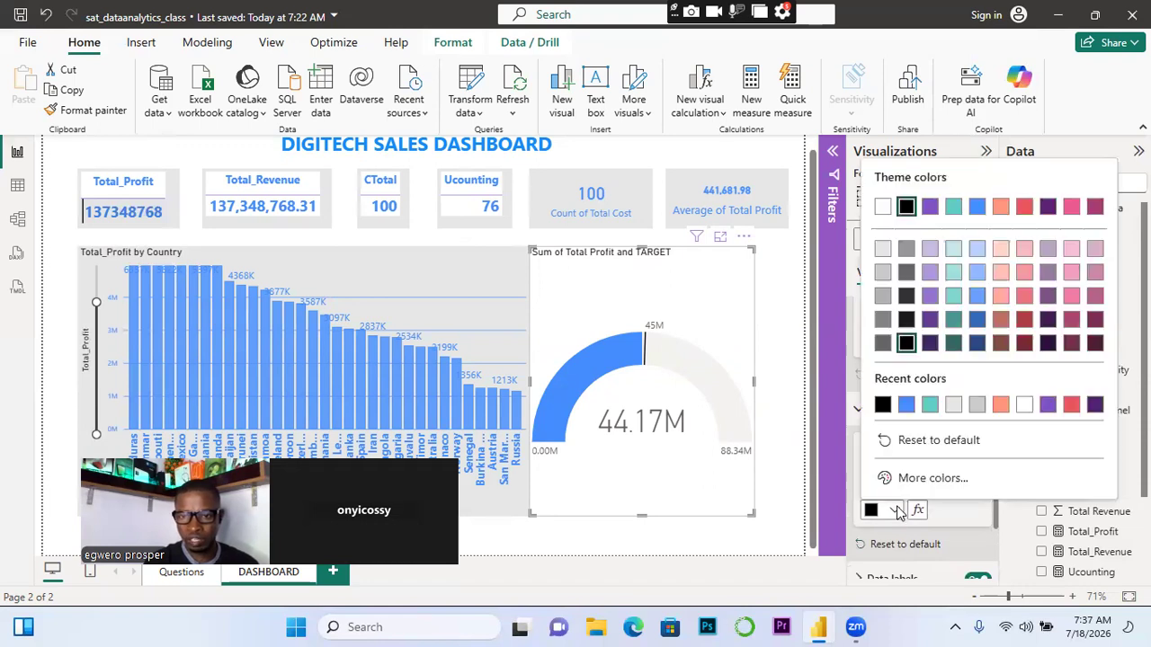
pyautogui.click(977, 208)
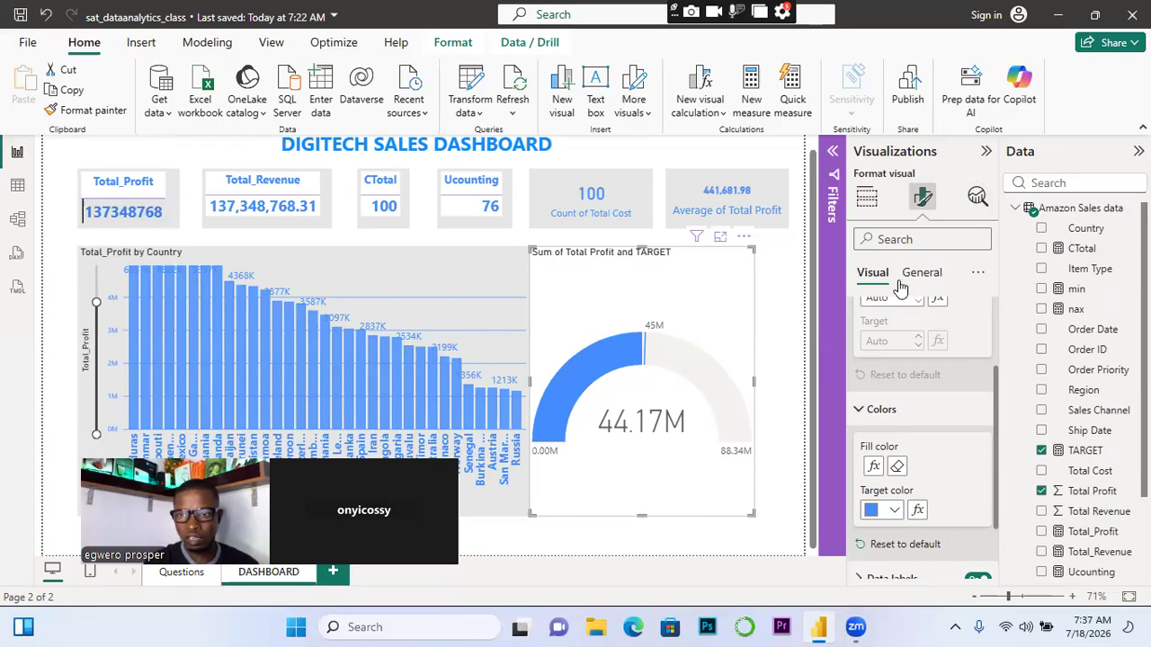
# Make the gauge's data label values bold and color them the theme blue
pyautogui.moveTo(994, 360); pyautogui.dragTo(993, 316)
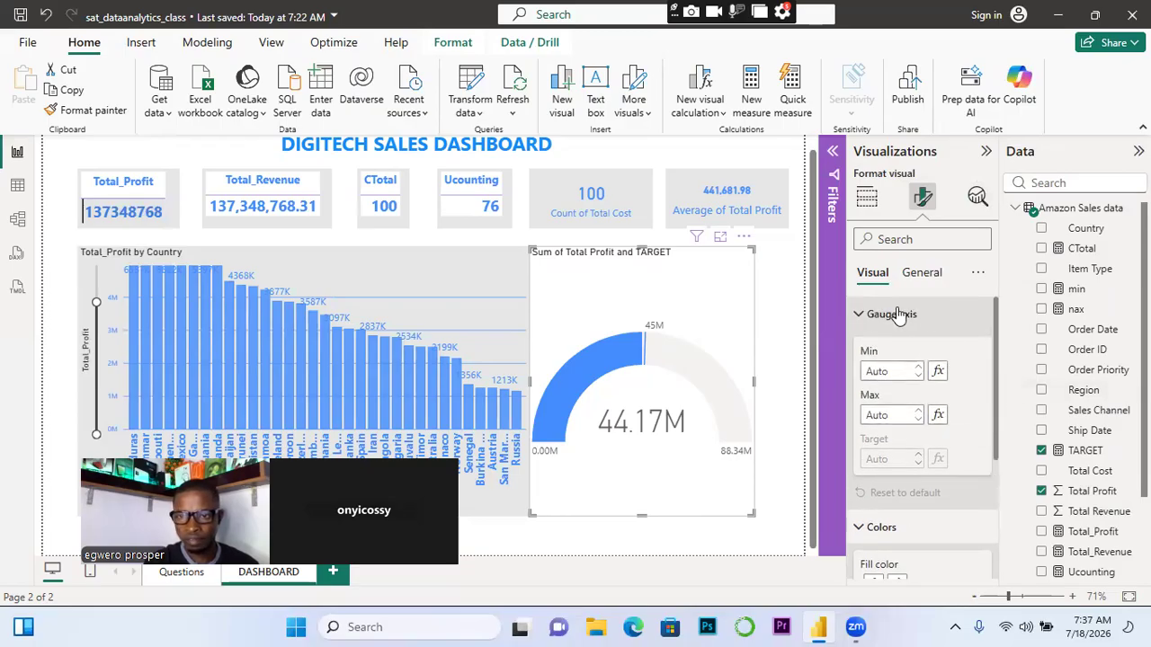
pyautogui.click(859, 314)
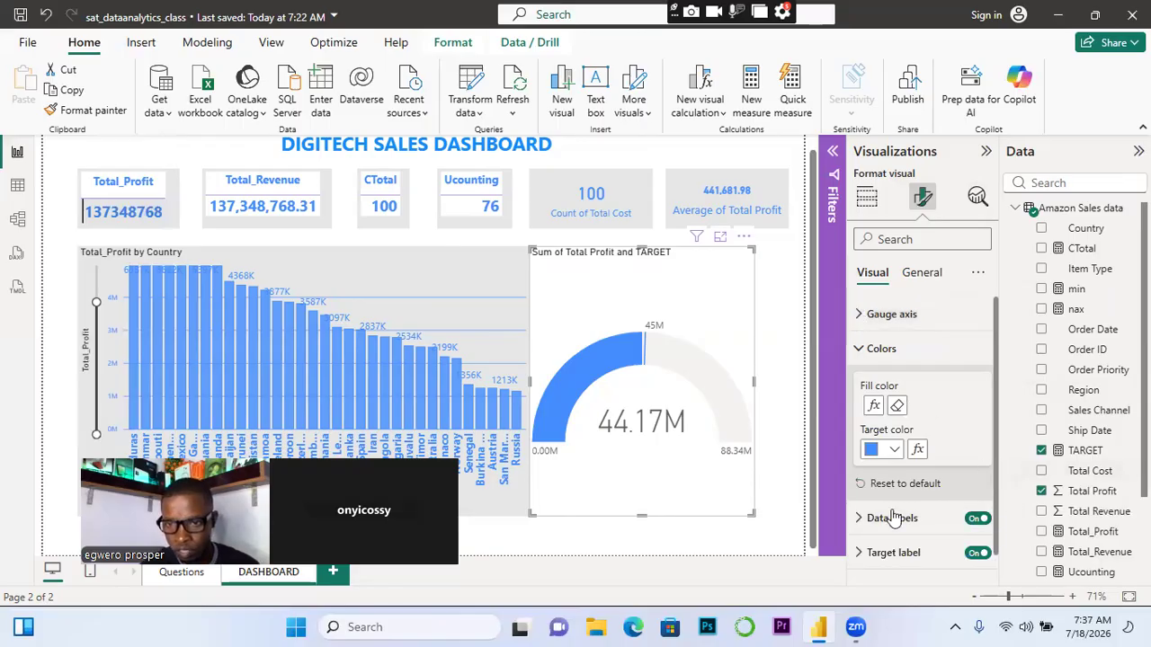
pyautogui.click(859, 519)
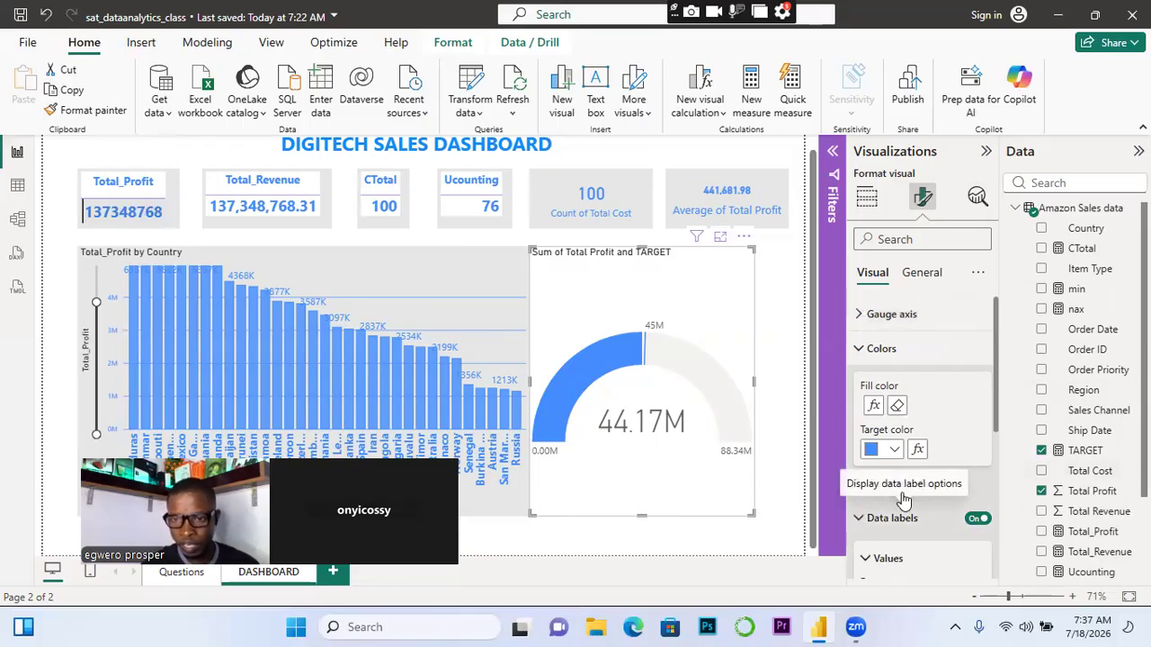
pyautogui.moveTo(992, 374); pyautogui.dragTo(1010, 451)
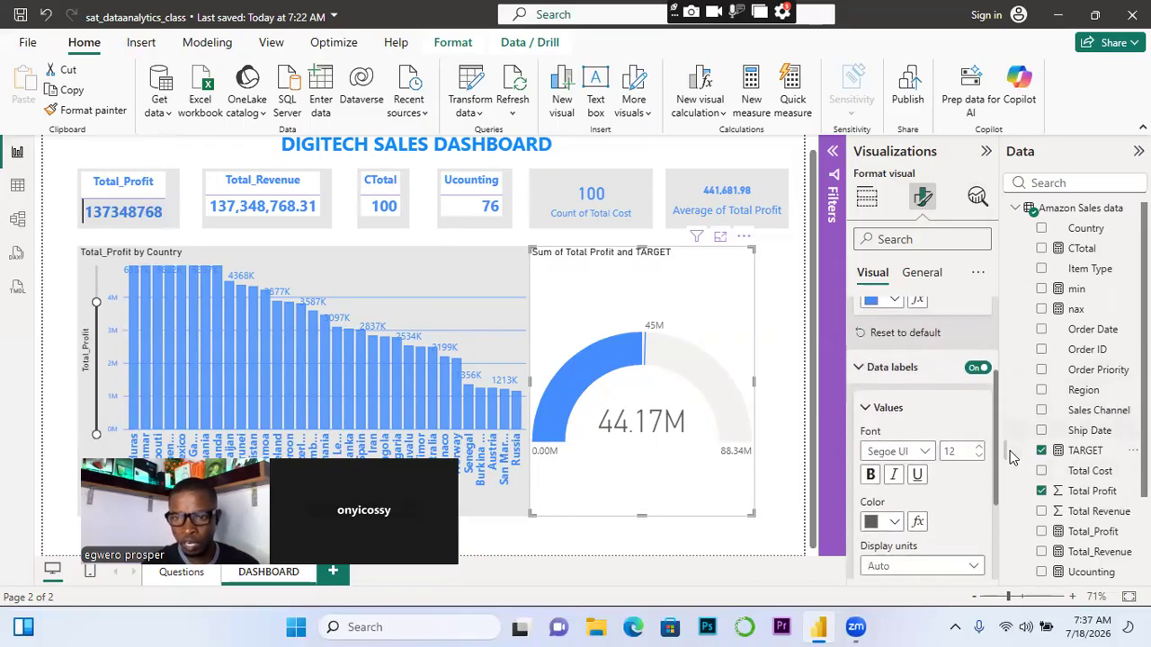
pyautogui.click(871, 469)
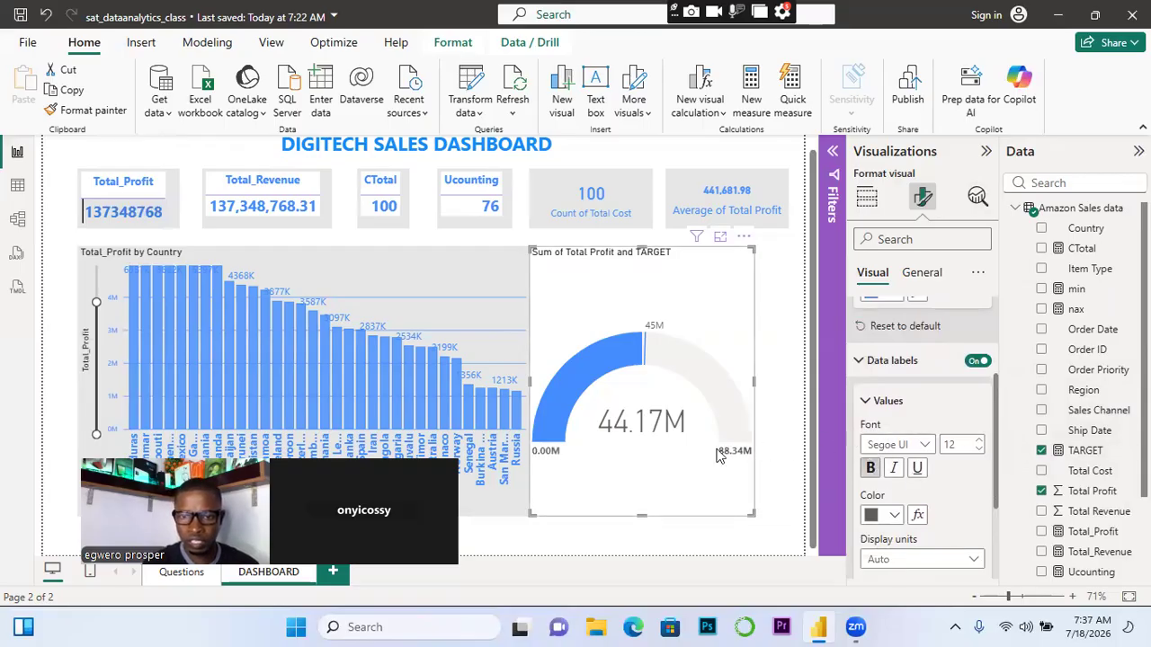
pyautogui.click(894, 515)
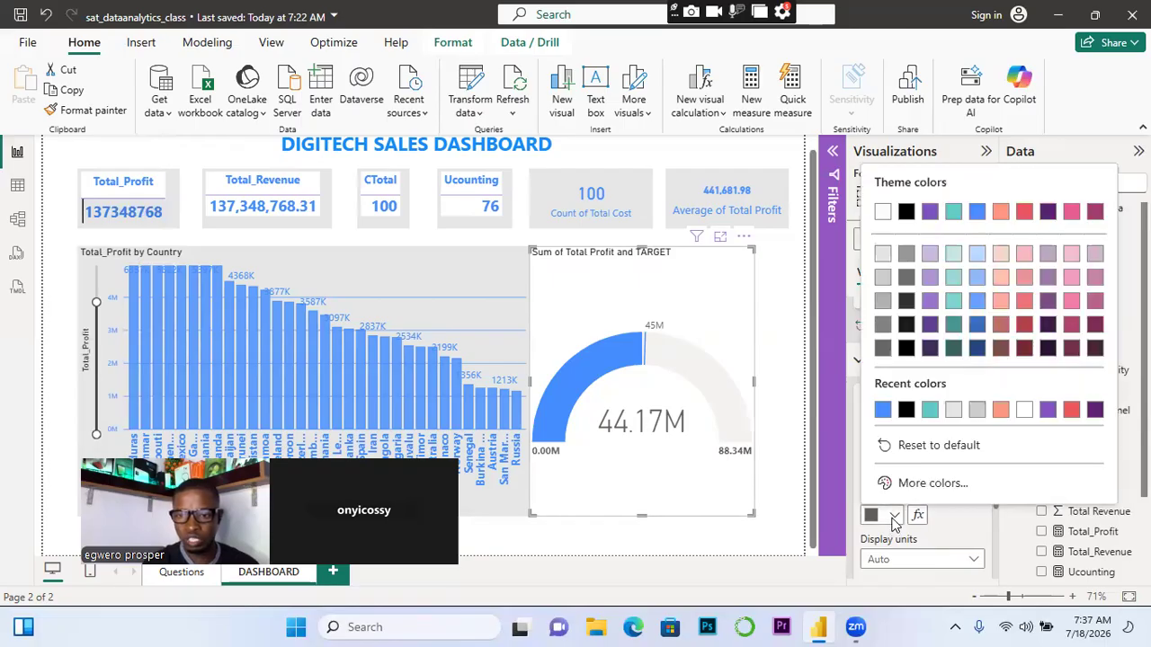
pyautogui.click(975, 214)
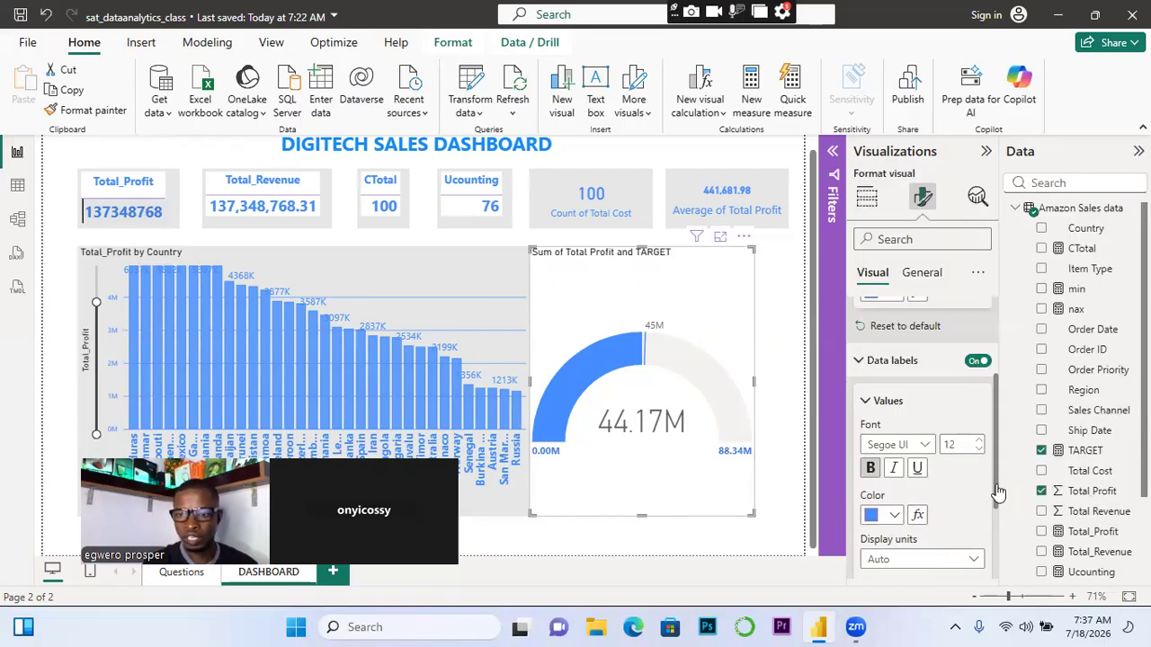
# Color the gauge's target label the theme blue and check its display unit options
pyautogui.moveTo(996, 463); pyautogui.dragTo(1001, 534)
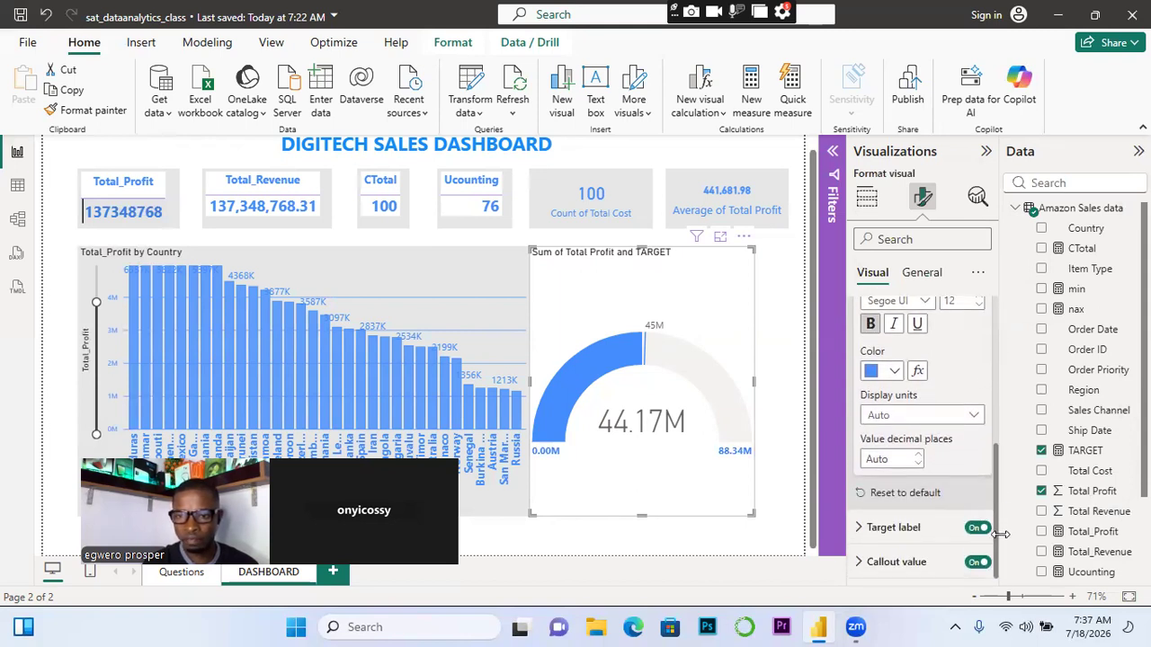
pyautogui.click(861, 534)
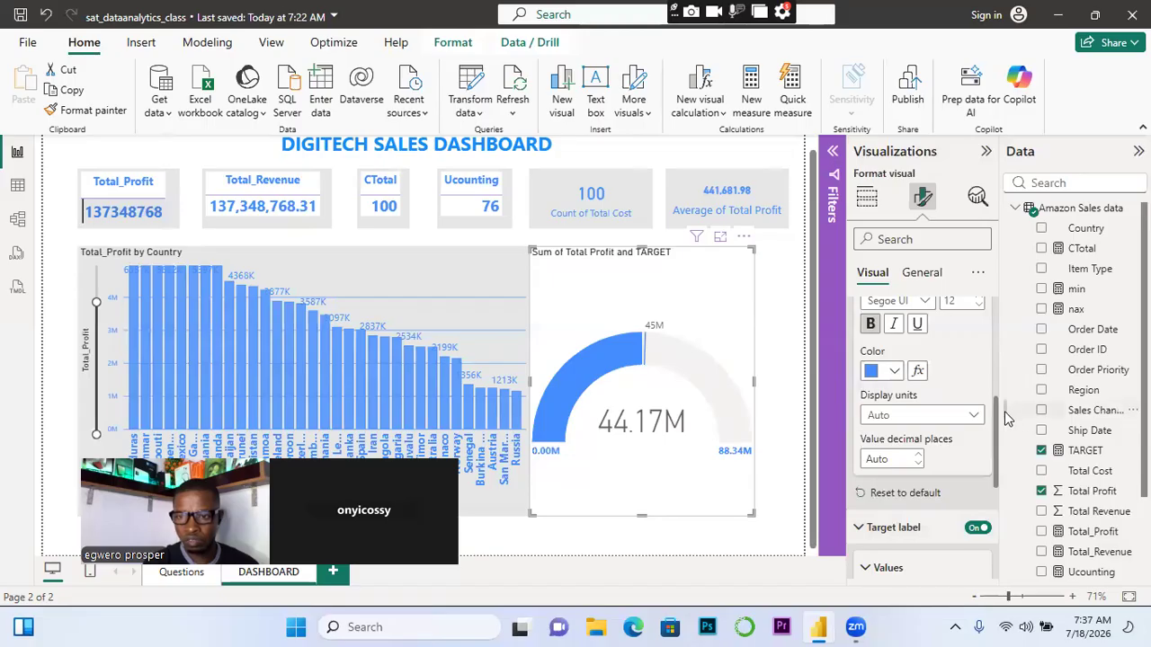
pyautogui.scroll(-3, 900, 450)
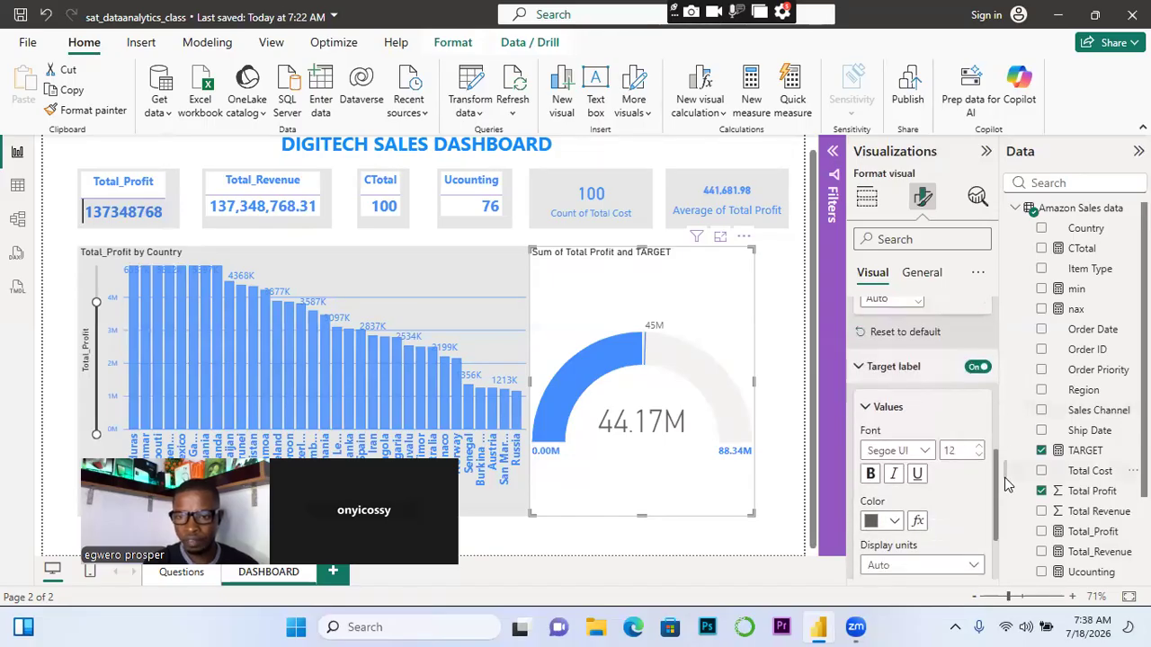
pyautogui.click(895, 524)
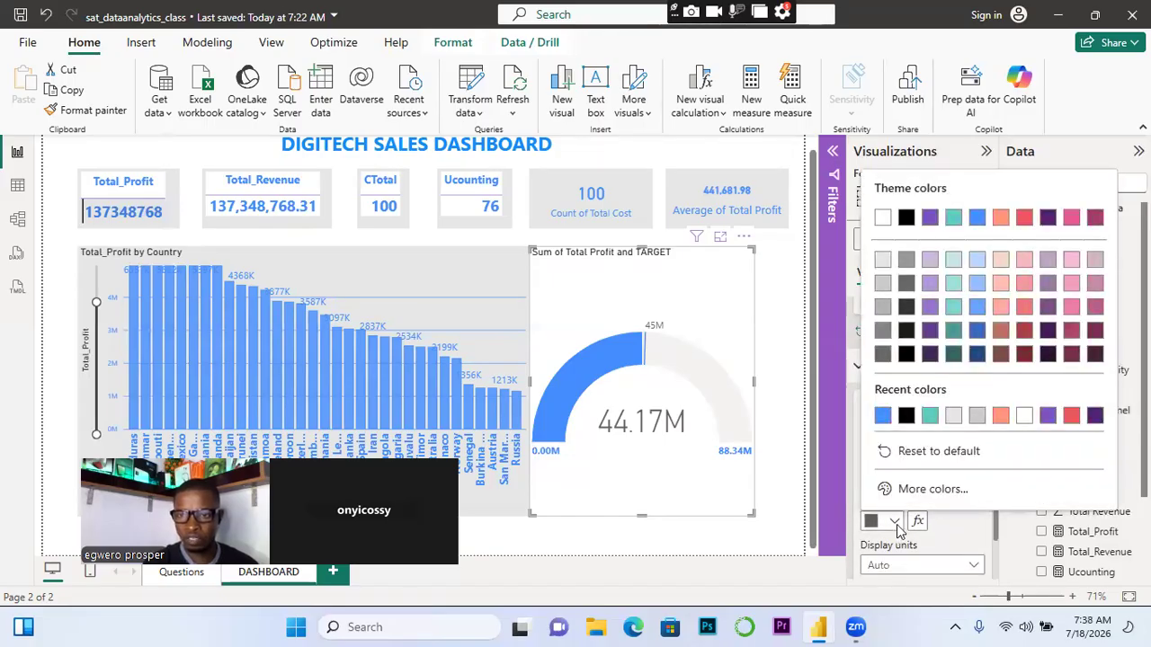
pyautogui.click(977, 218)
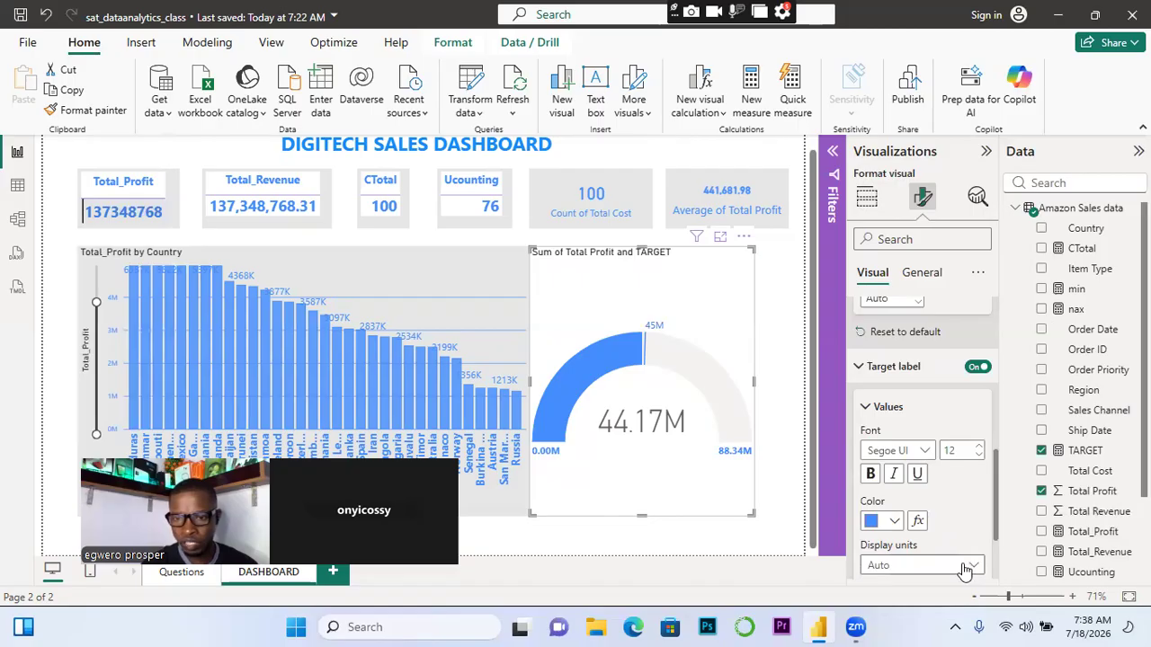
pyautogui.moveTo(998, 490); pyautogui.dragTo(1003, 522)
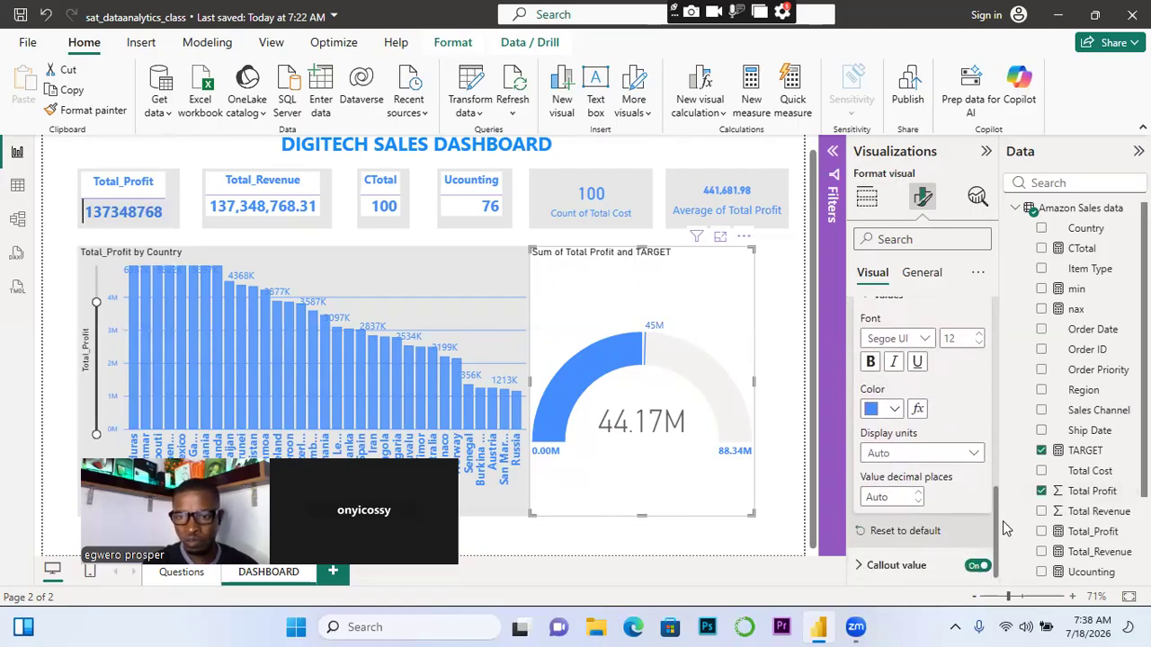
pyautogui.click(975, 455)
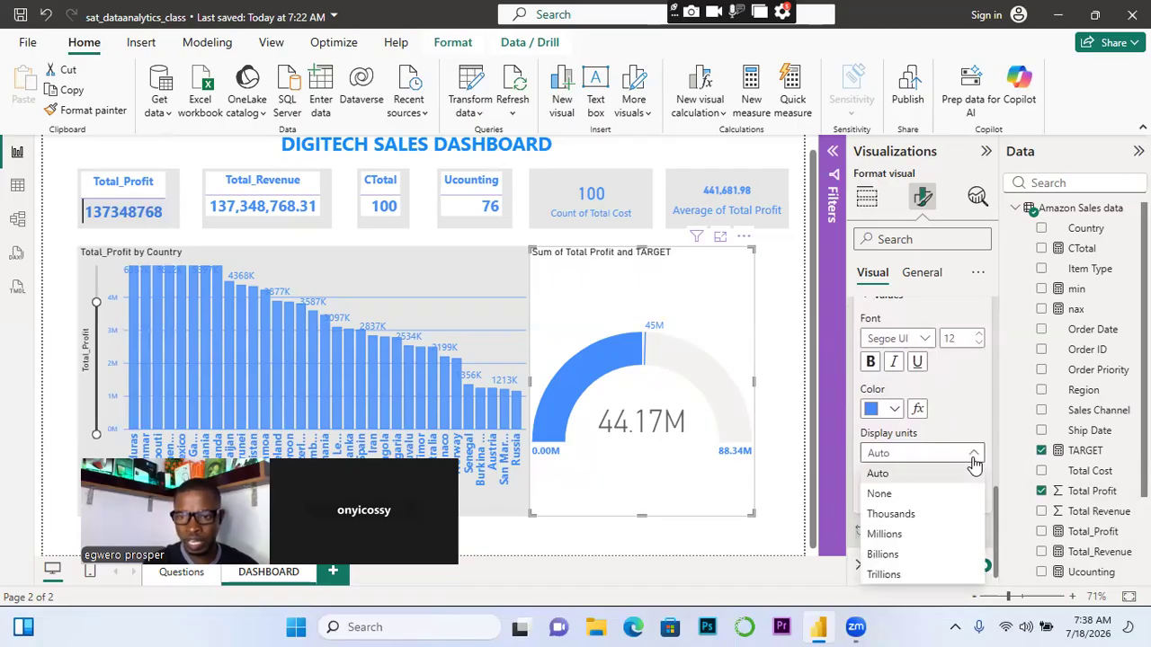
pyautogui.click(980, 415)
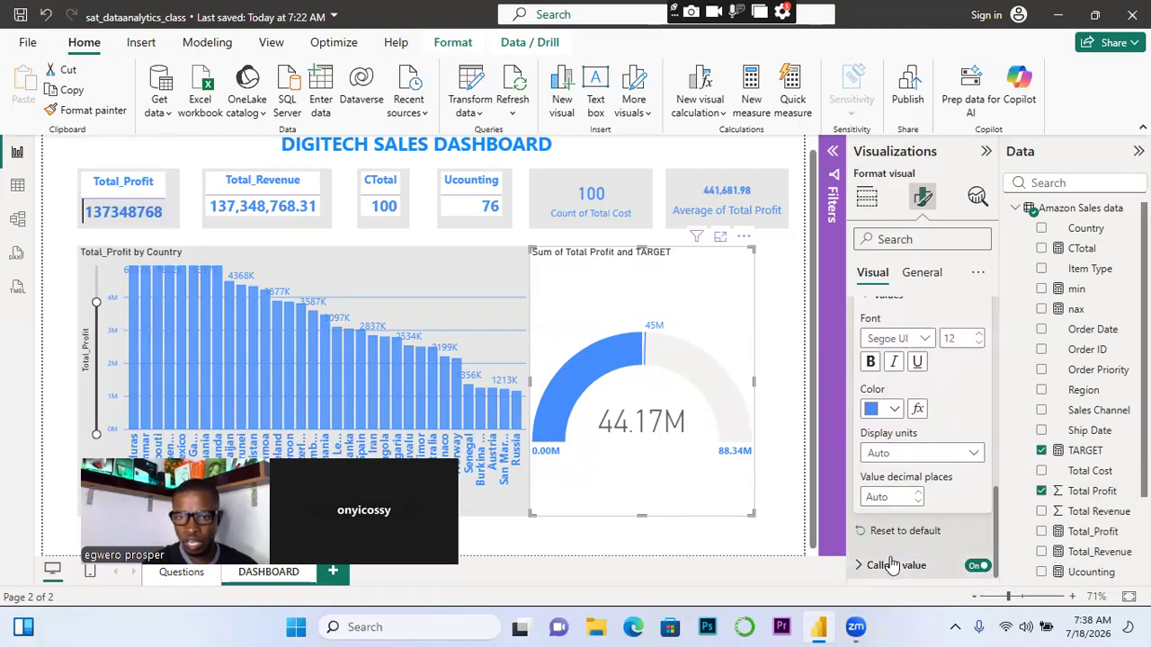
# Set the color of the gauge's callout value to blue
pyautogui.click(858, 564)
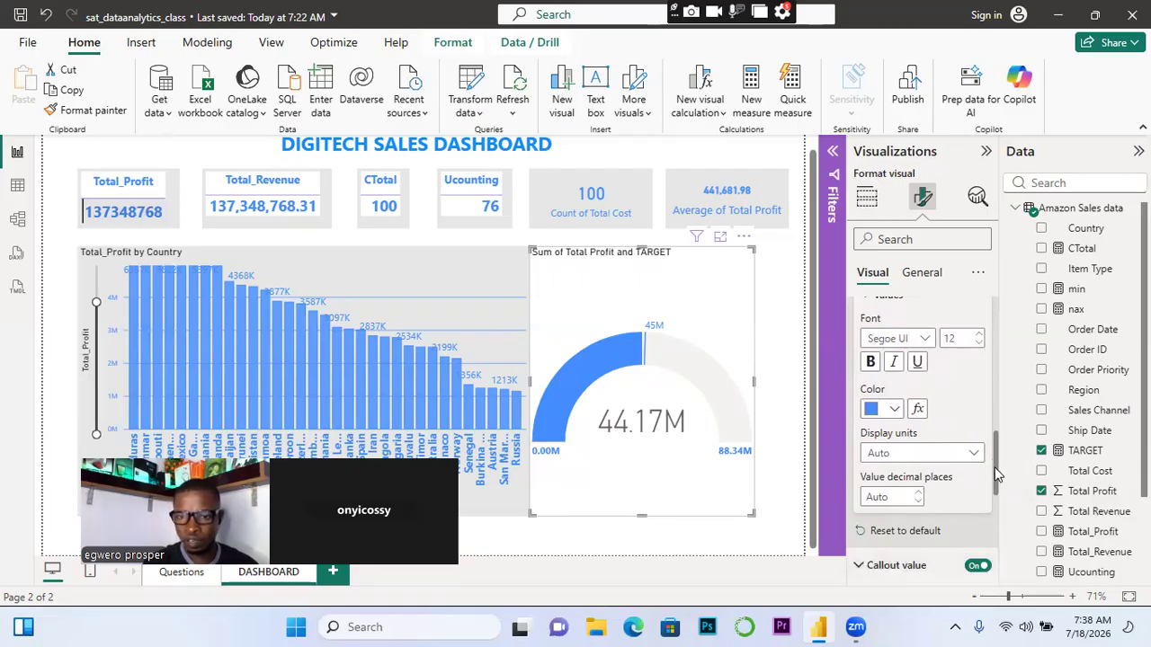
pyautogui.scroll(-3, 996, 475)
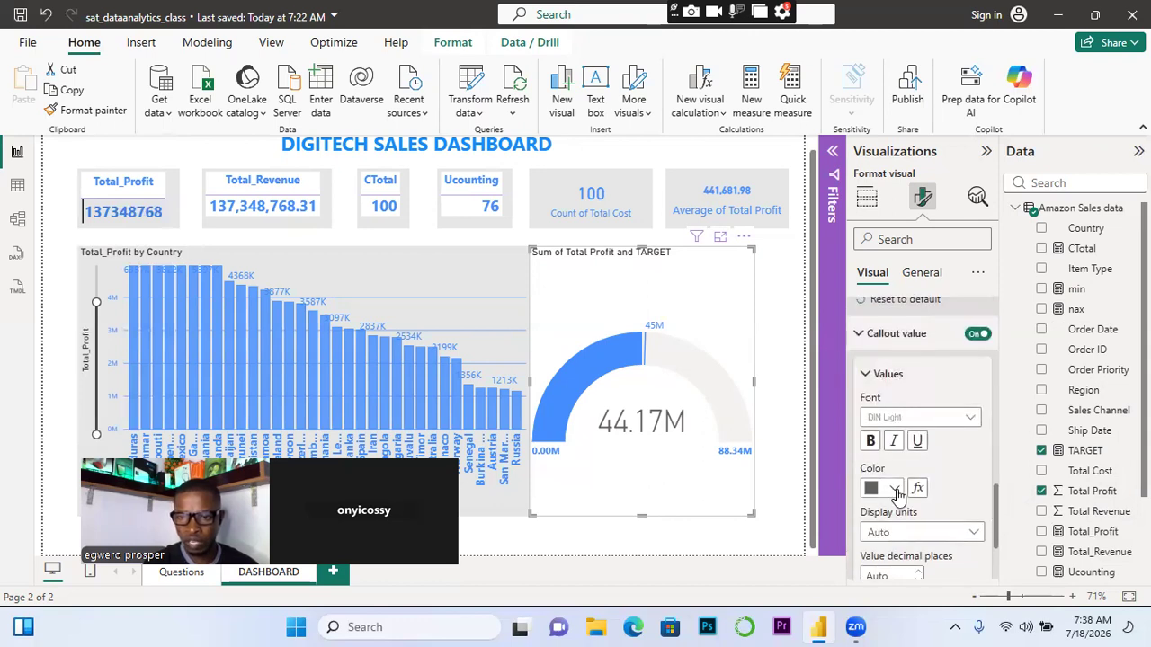
pyautogui.click(898, 493)
pyautogui.click(881, 384)
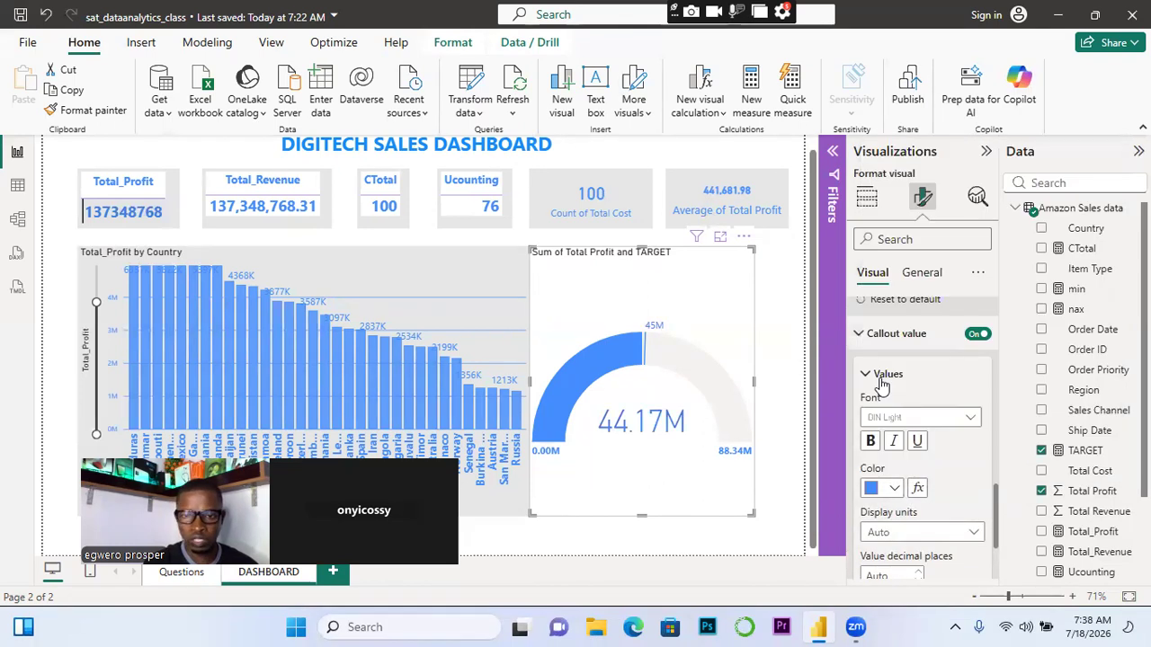
# Set the gauge's background to White, 10% darker, and shift the gauge right to leave a gap beside the bar chart
pyautogui.click(923, 274)
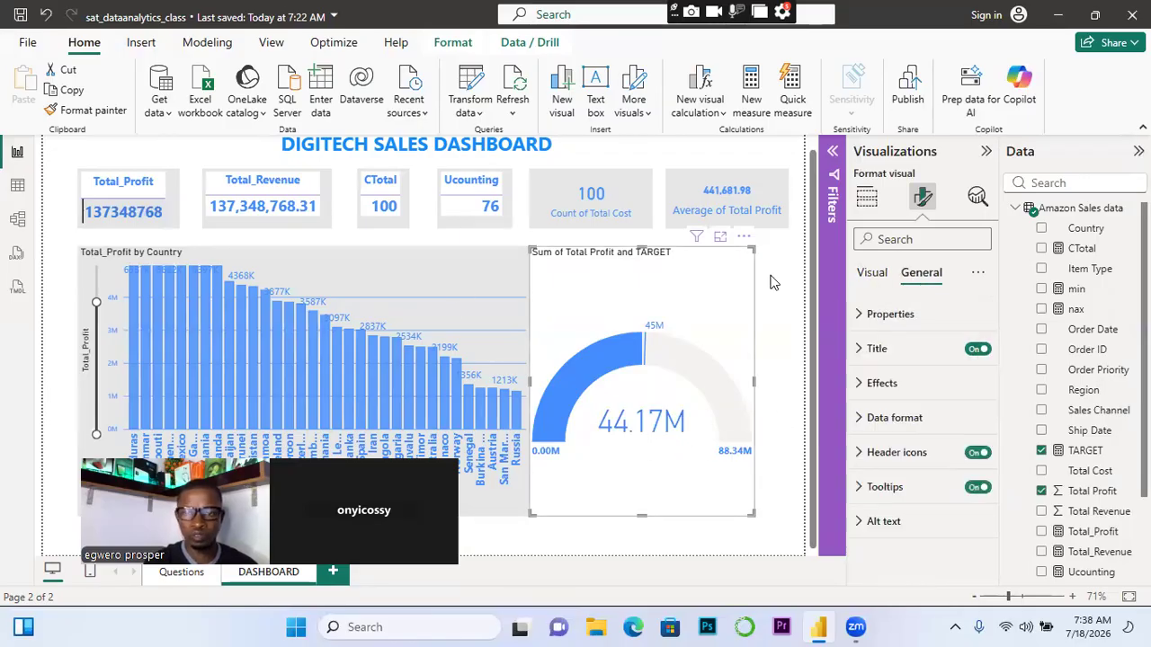
pyautogui.click(853, 392)
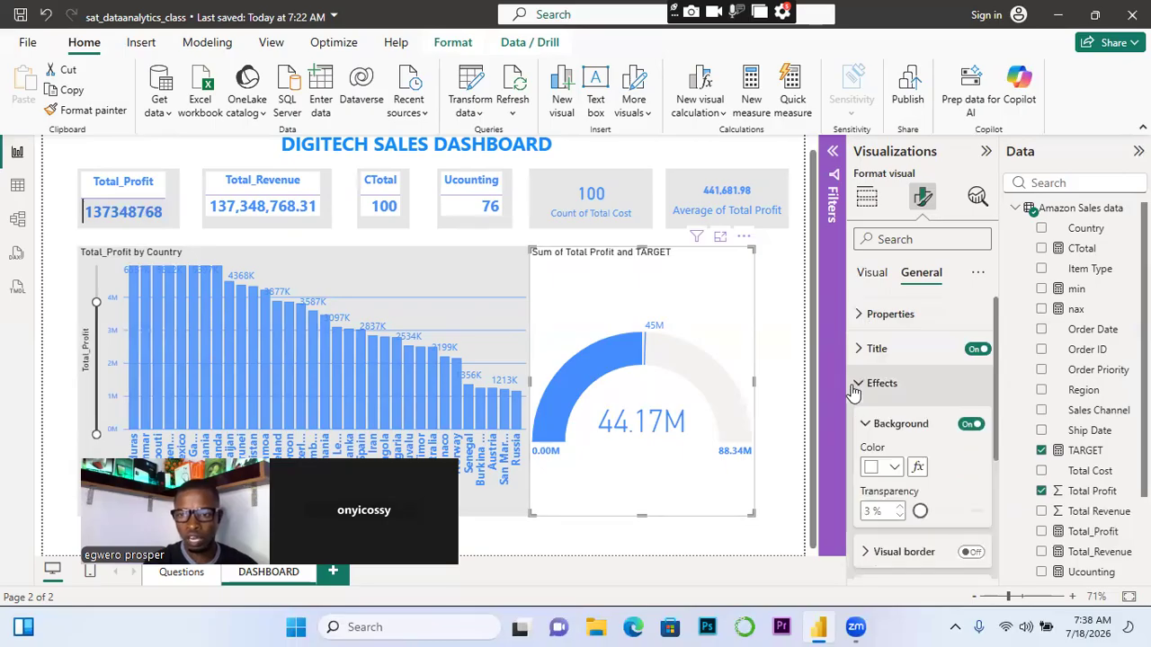
pyautogui.click(894, 469)
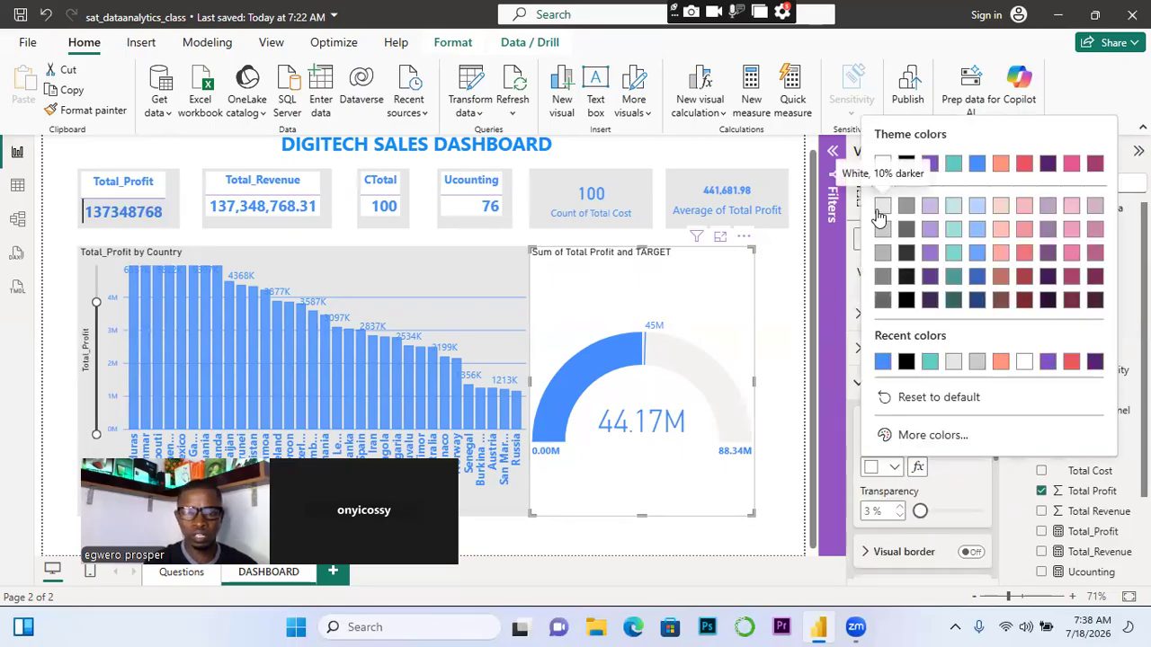
pyautogui.click(882, 205)
pyautogui.moveTo(719, 310); pyautogui.dragTo(746, 304)
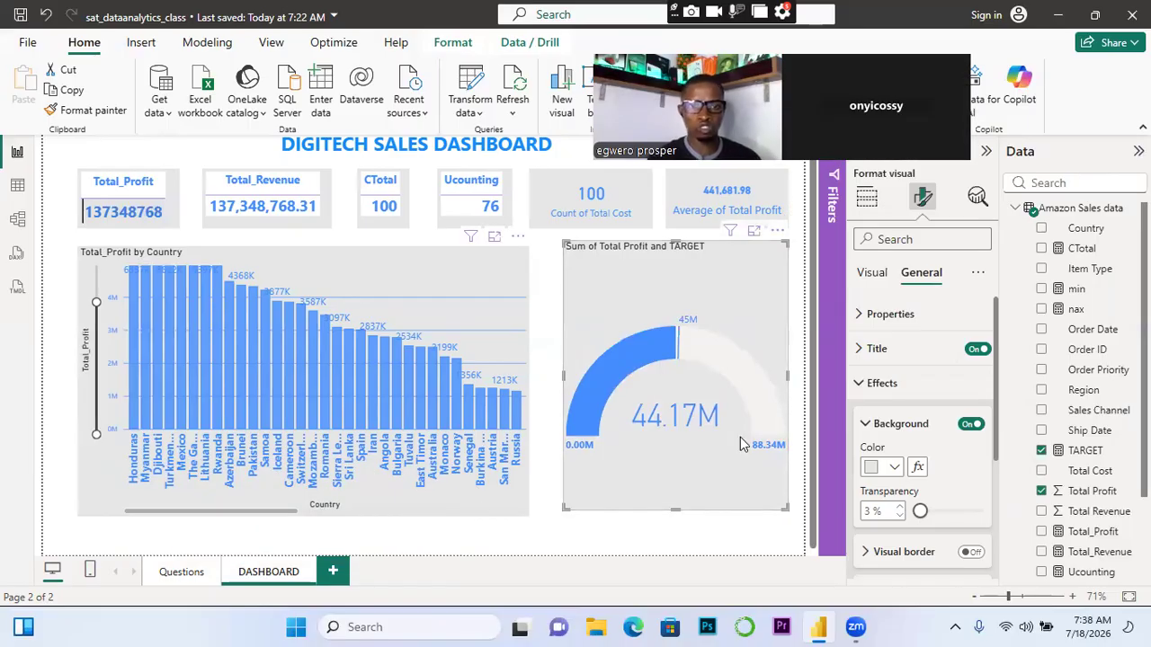
pyautogui.click(550, 308)
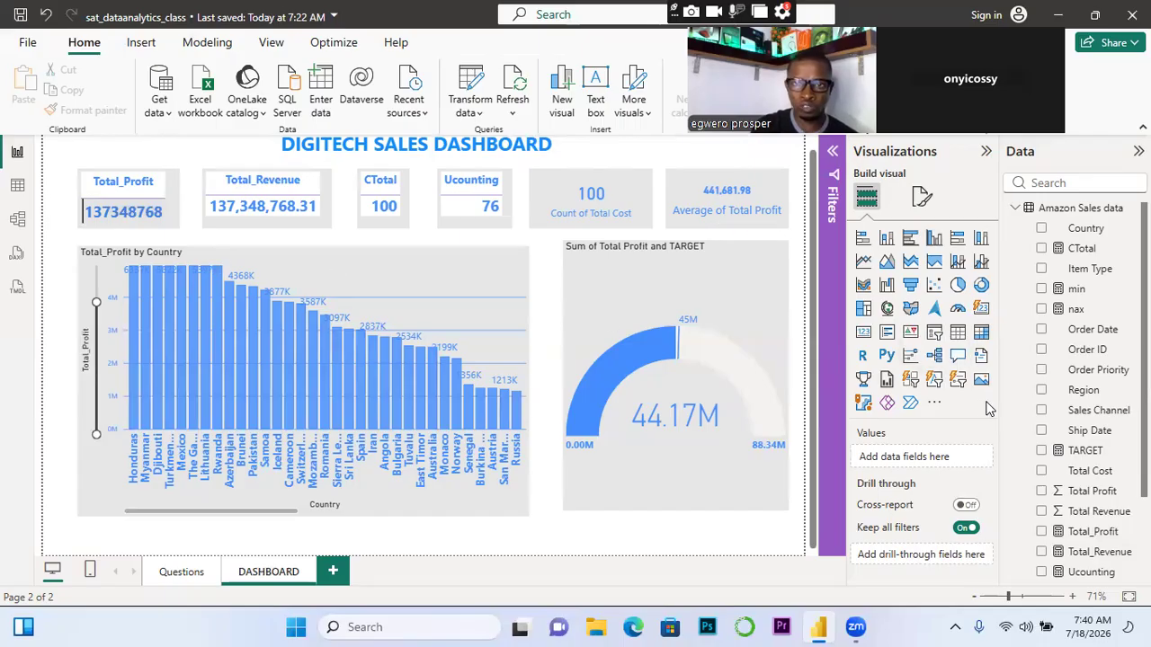
pyautogui.moveTo(86, 213); pyautogui.dragTo(162, 214)
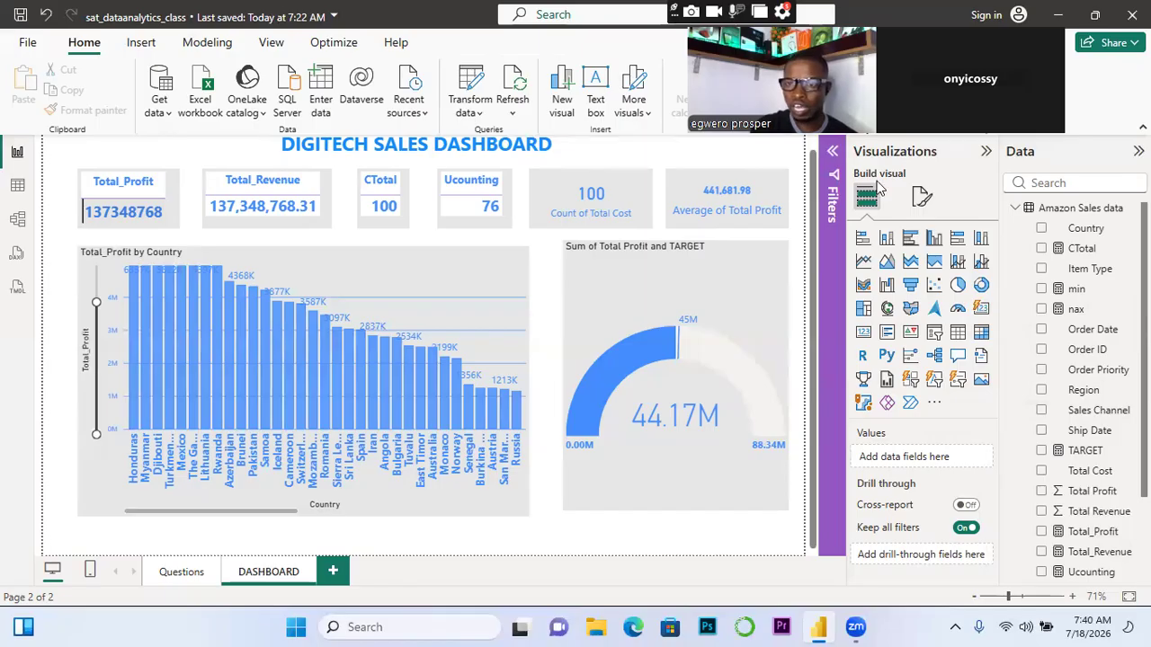
# Add a slicer to the dashboard, check the Sales Channel column in the data table, and populate the slicer with Sales Channel
pyautogui.click(935, 340)
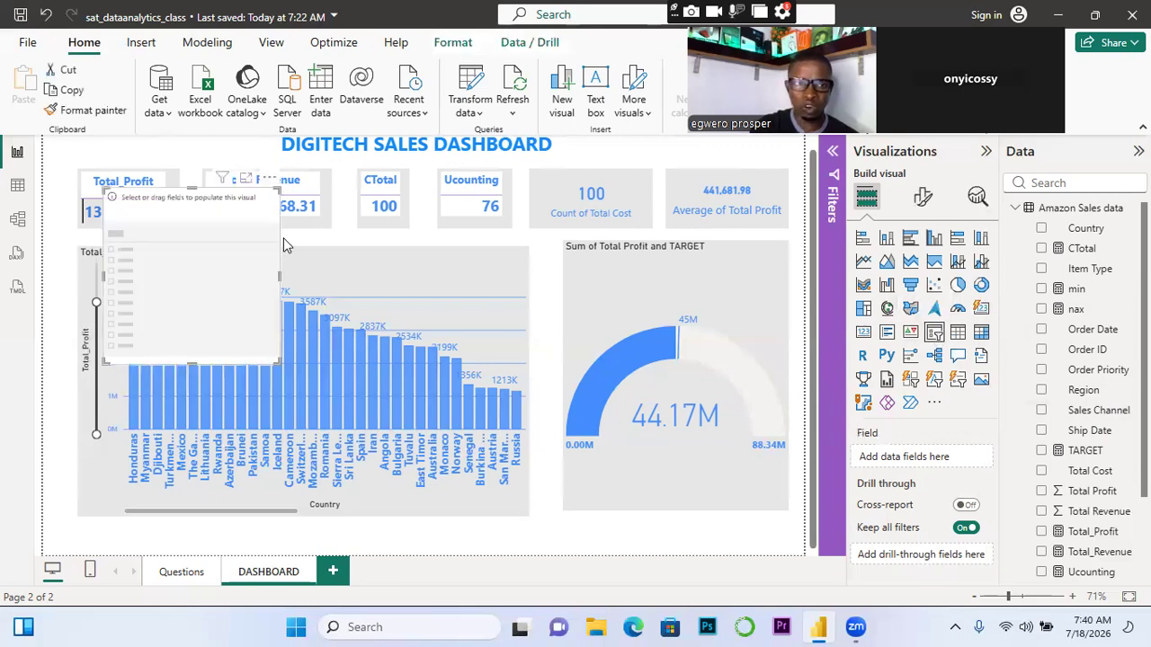
pyautogui.moveTo(189, 240); pyautogui.dragTo(528, 306)
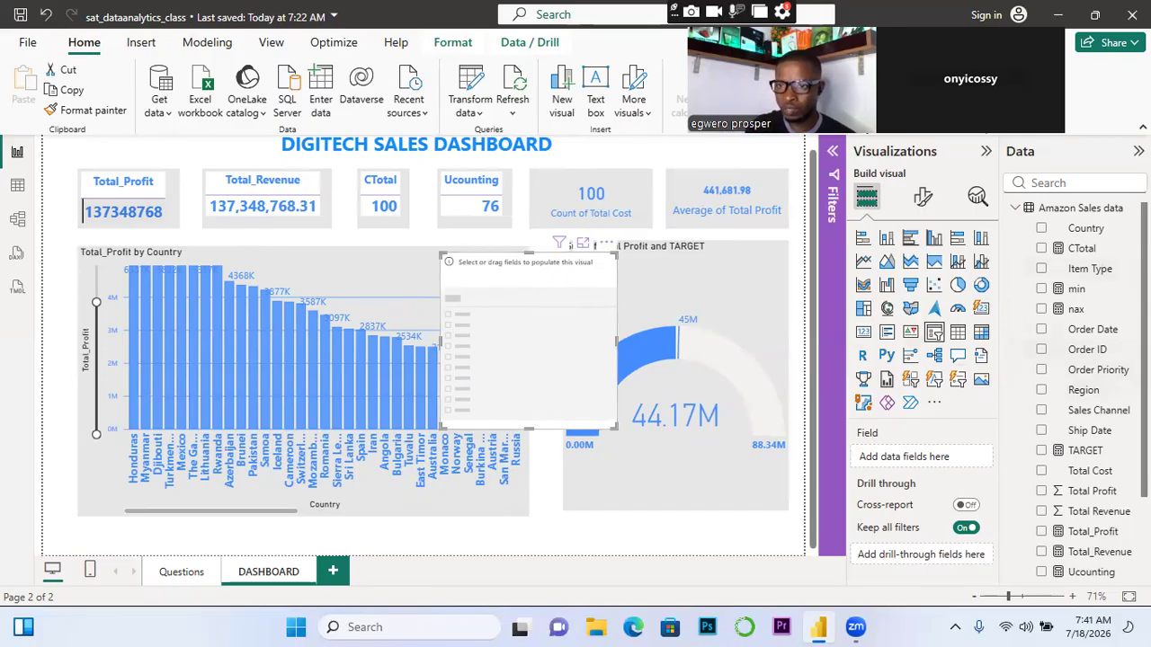
pyautogui.scroll(-3, 1088, 387)
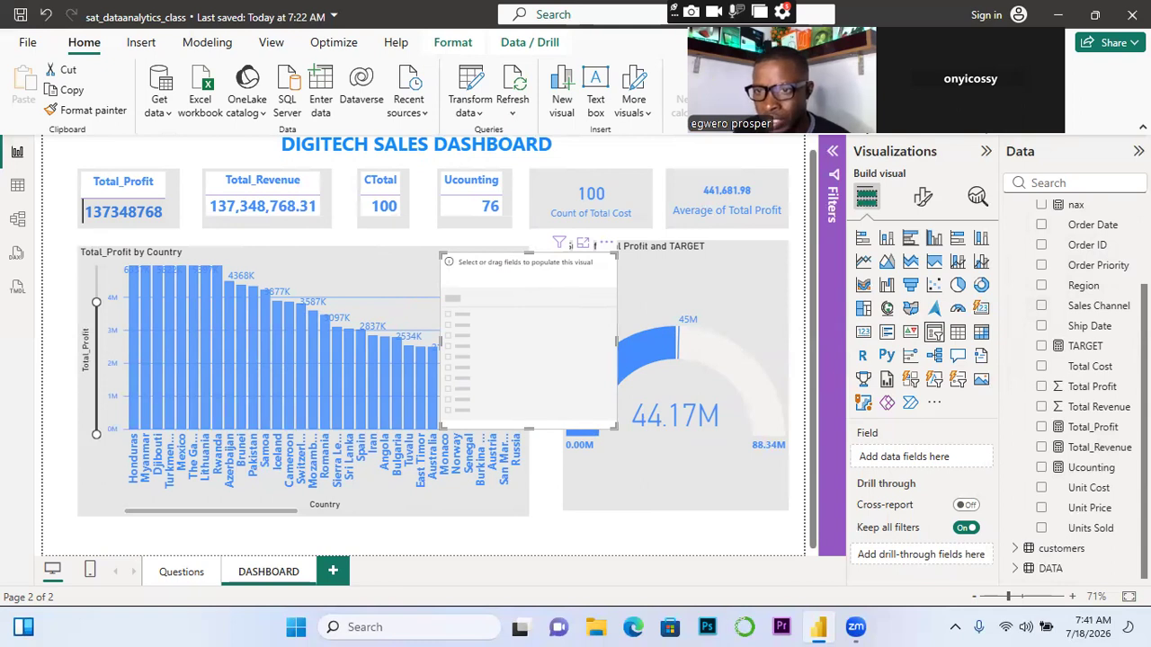
pyautogui.scroll(1, 1077, 320)
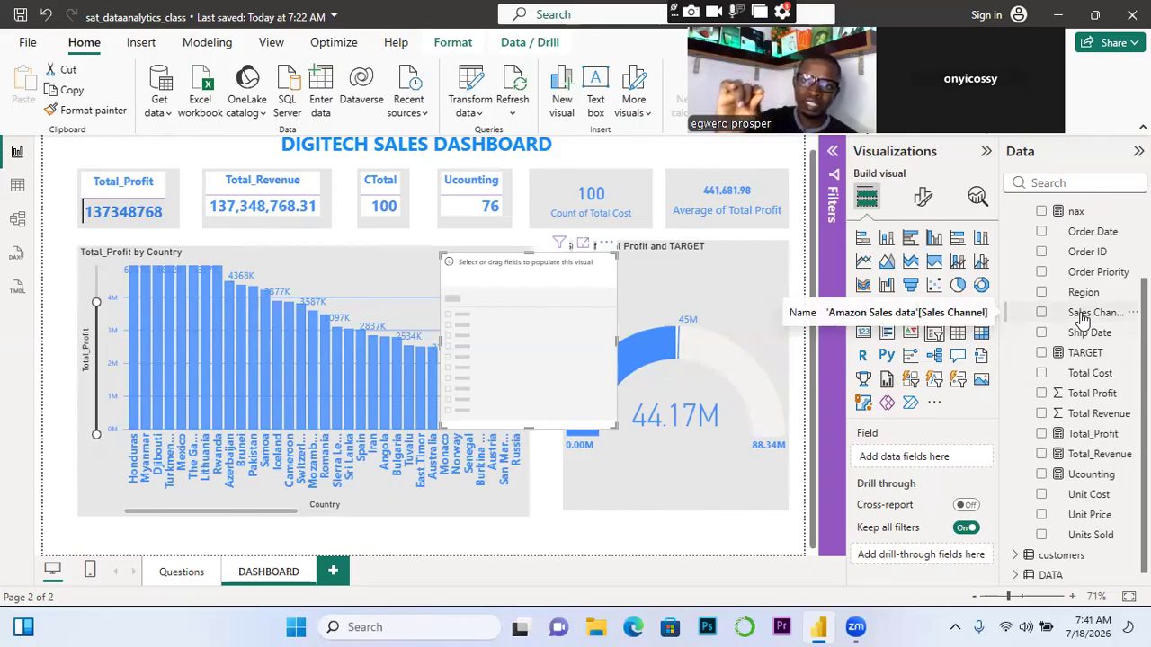
pyautogui.click(15, 186)
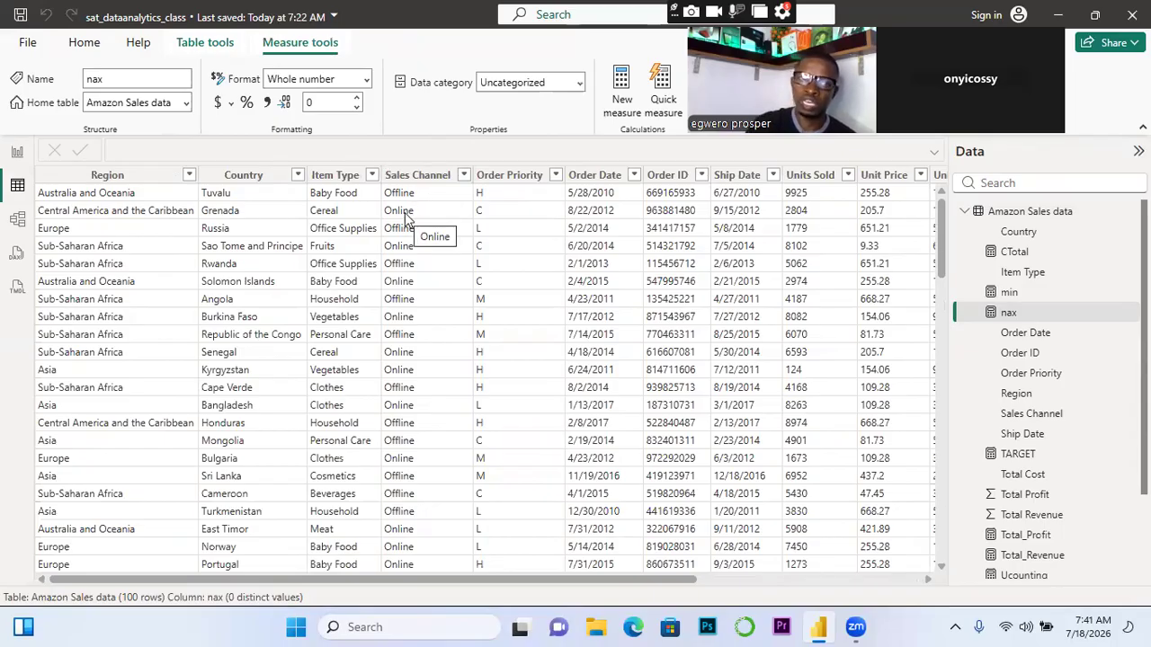
pyautogui.click(16, 155)
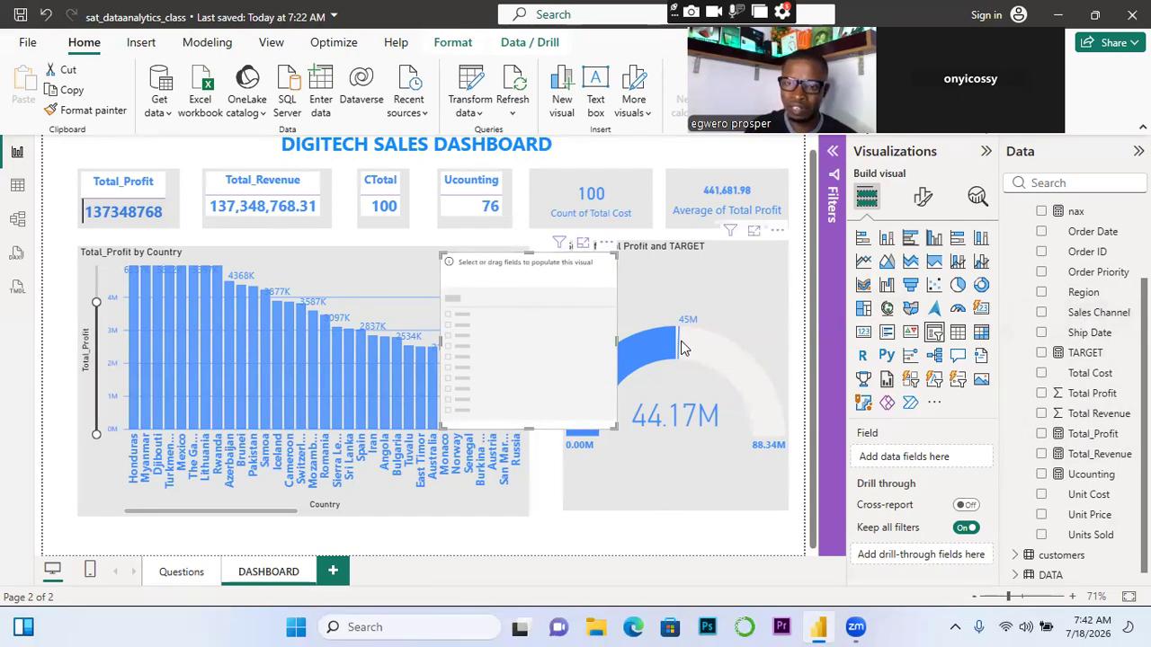
pyautogui.click(1043, 315)
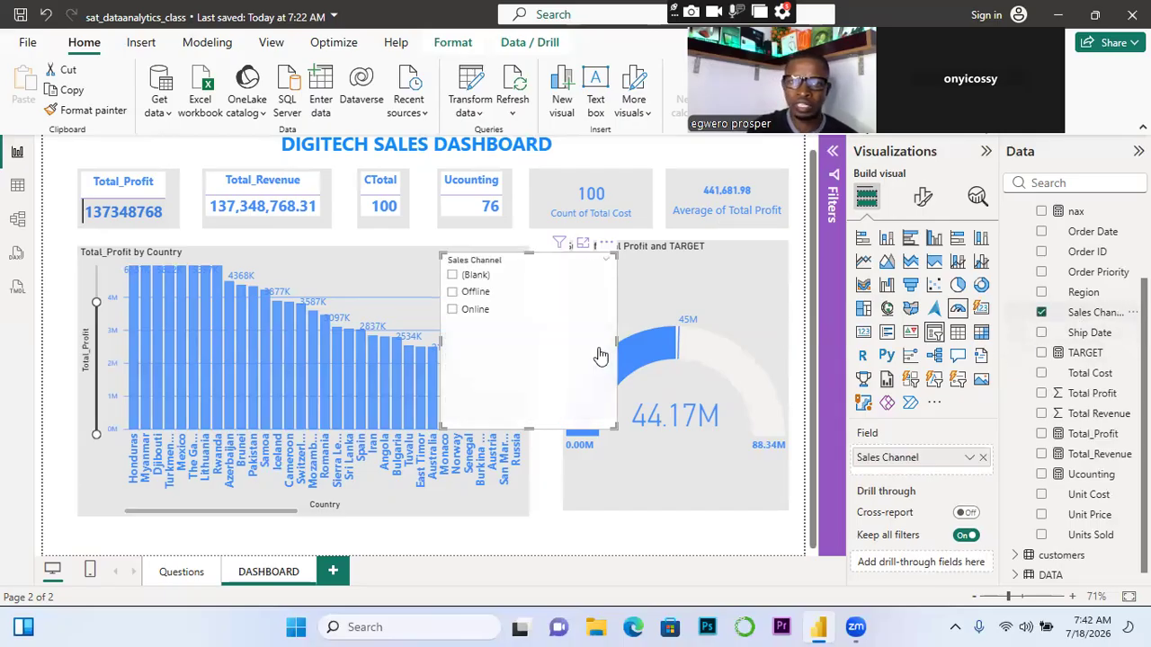
# Shrink the Sales Channel slicer to a compact list and place it over the gap between the bar chart and the gauge
pyautogui.moveTo(616, 428); pyautogui.dragTo(551, 399)
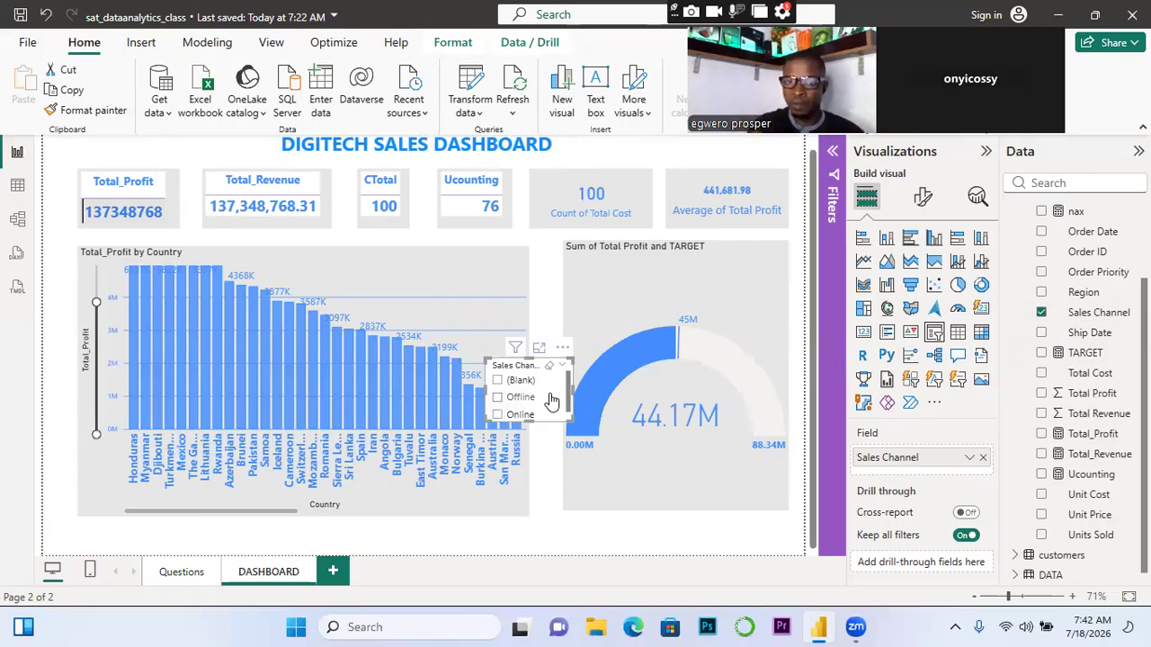
pyautogui.moveTo(552, 400); pyautogui.dragTo(661, 496)
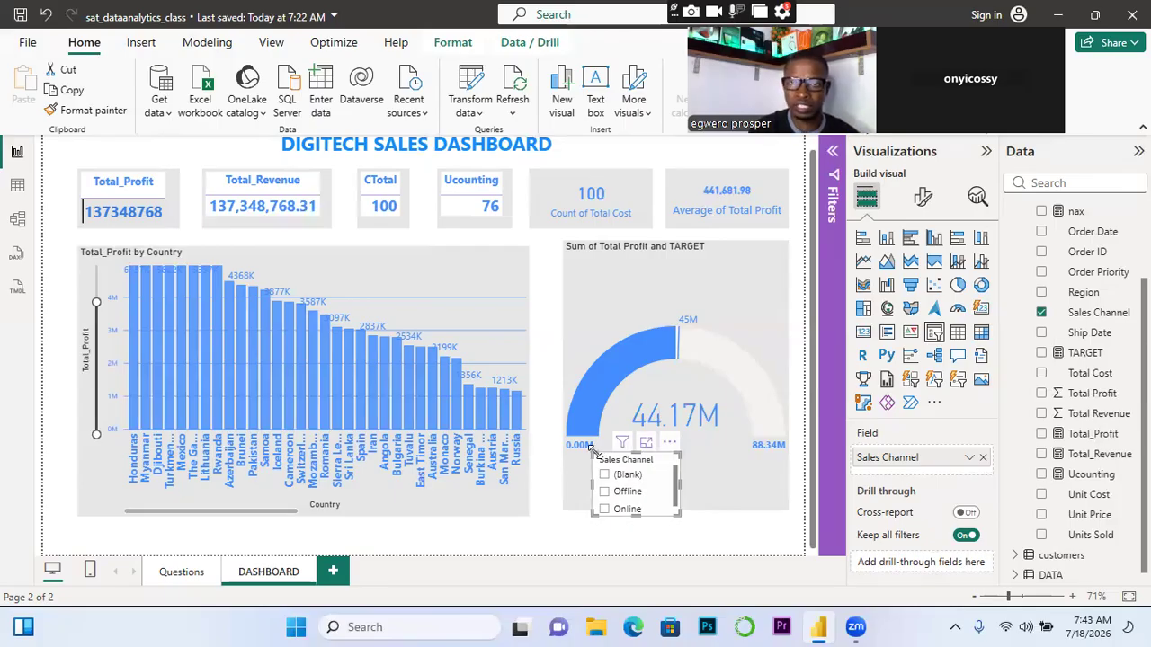
pyautogui.moveTo(591, 446); pyautogui.dragTo(563, 433)
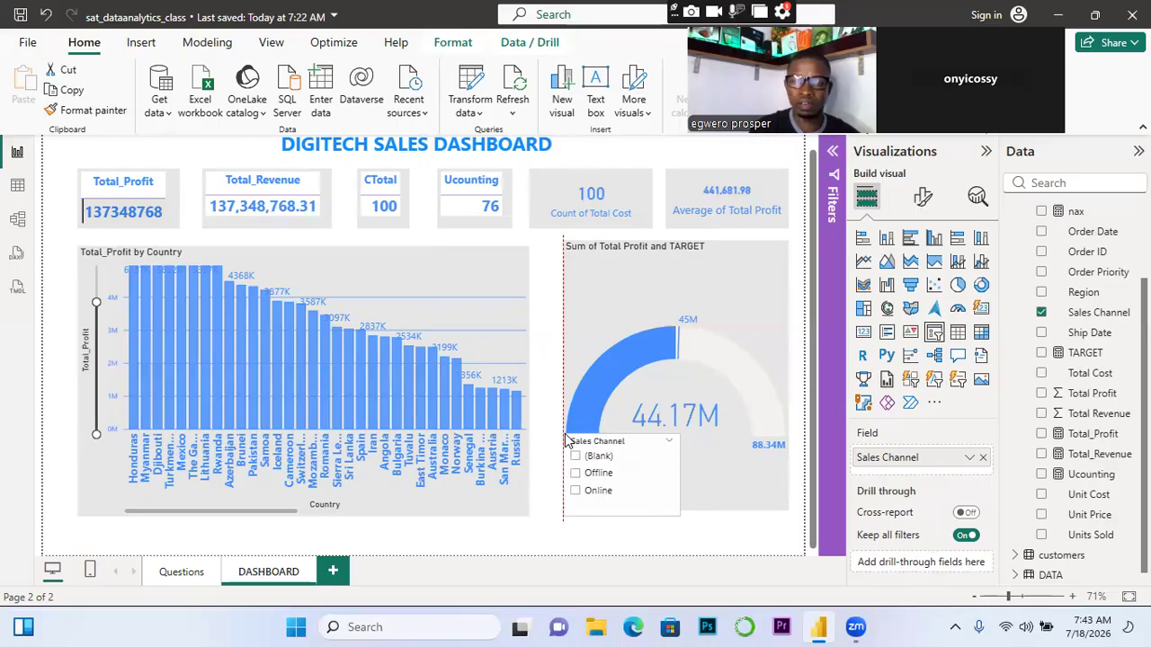
pyautogui.moveTo(640, 487); pyautogui.dragTo(526, 285)
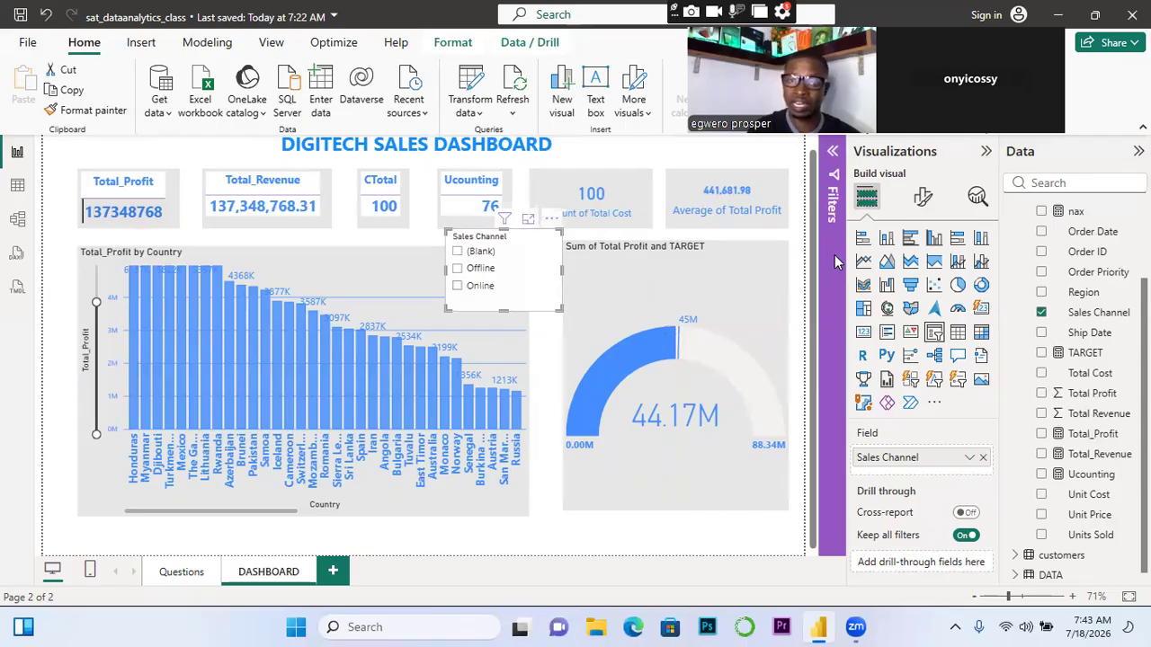
pyautogui.moveTo(833, 93); pyautogui.dragTo(362, 444)
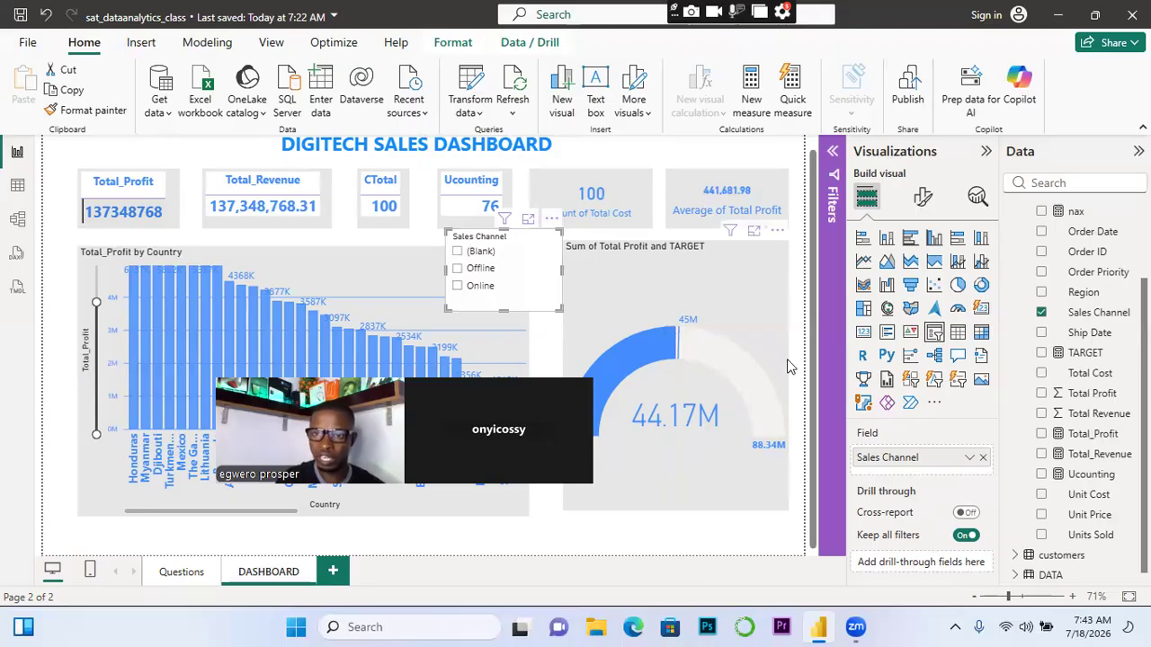
# Set the Sales Channel slicer's style to Tile, widen it, and move it onto the gauge's lower edge
pyautogui.click(923, 197)
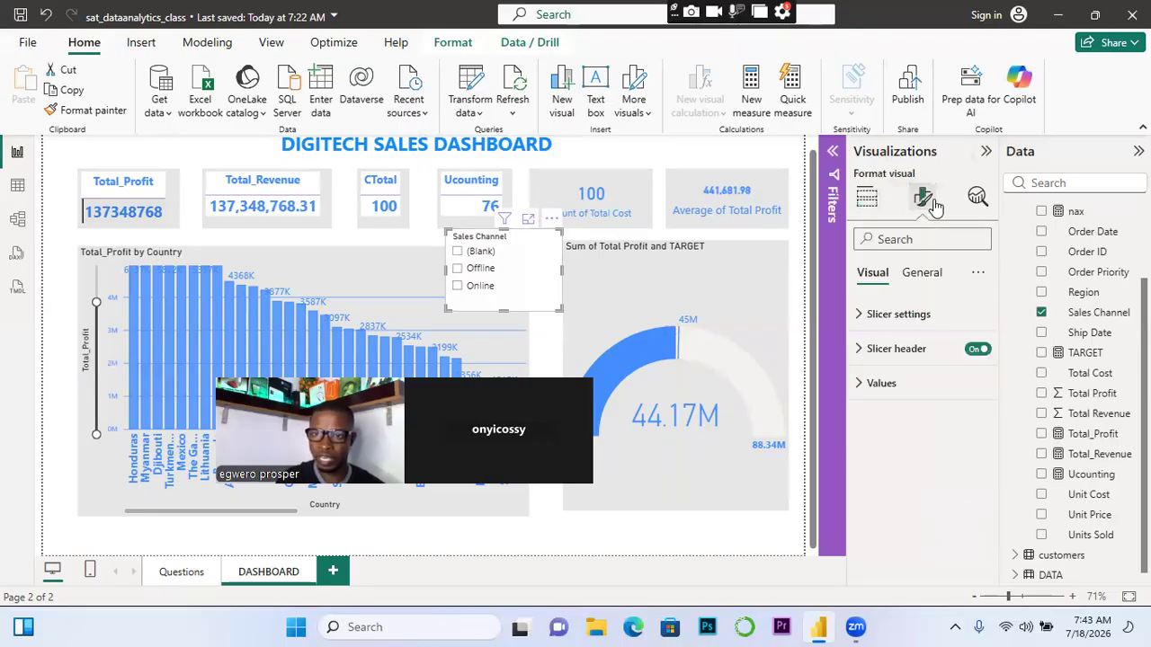
pyautogui.click(858, 316)
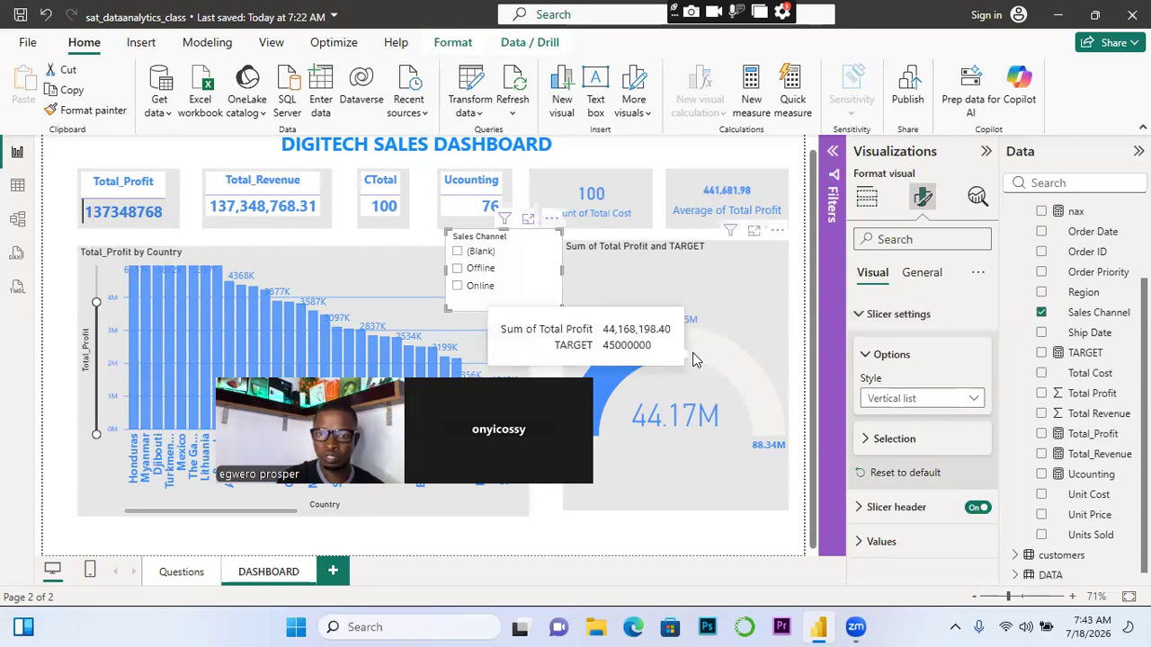
pyautogui.click(969, 400)
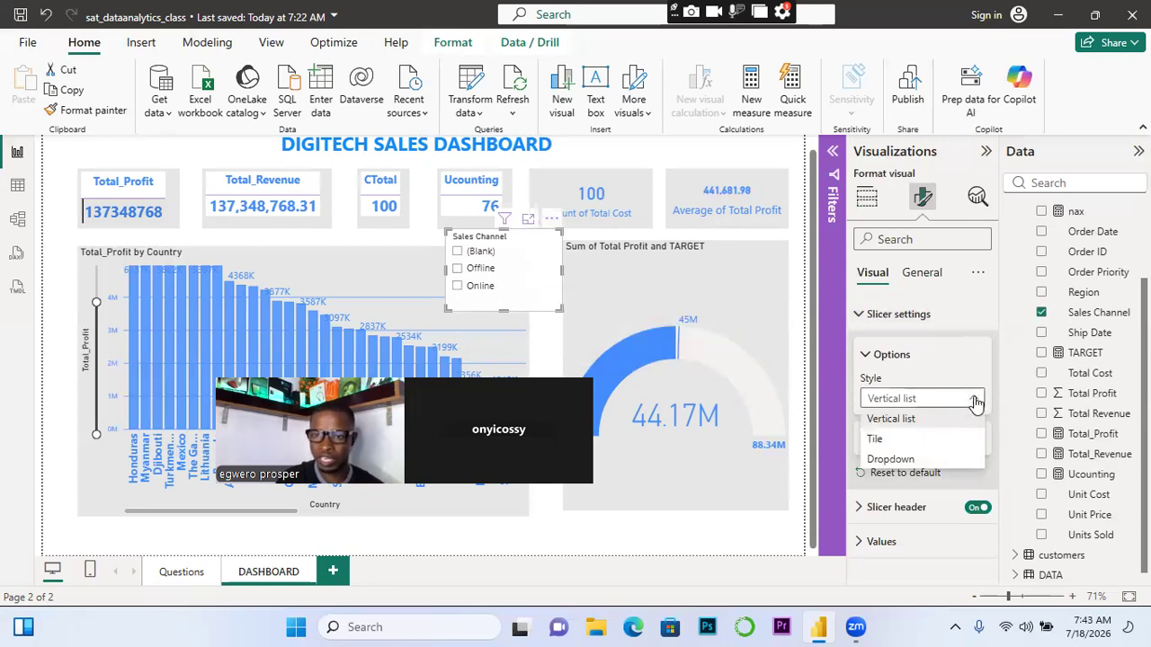
pyautogui.click(882, 439)
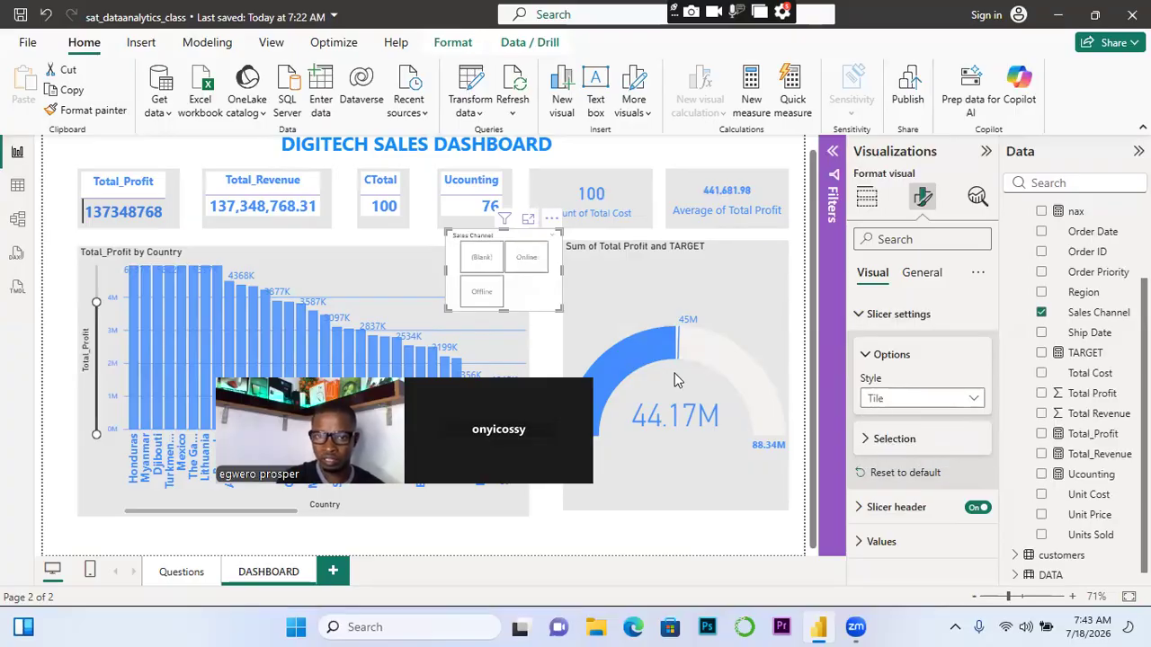
pyautogui.moveTo(566, 277); pyautogui.dragTo(616, 262)
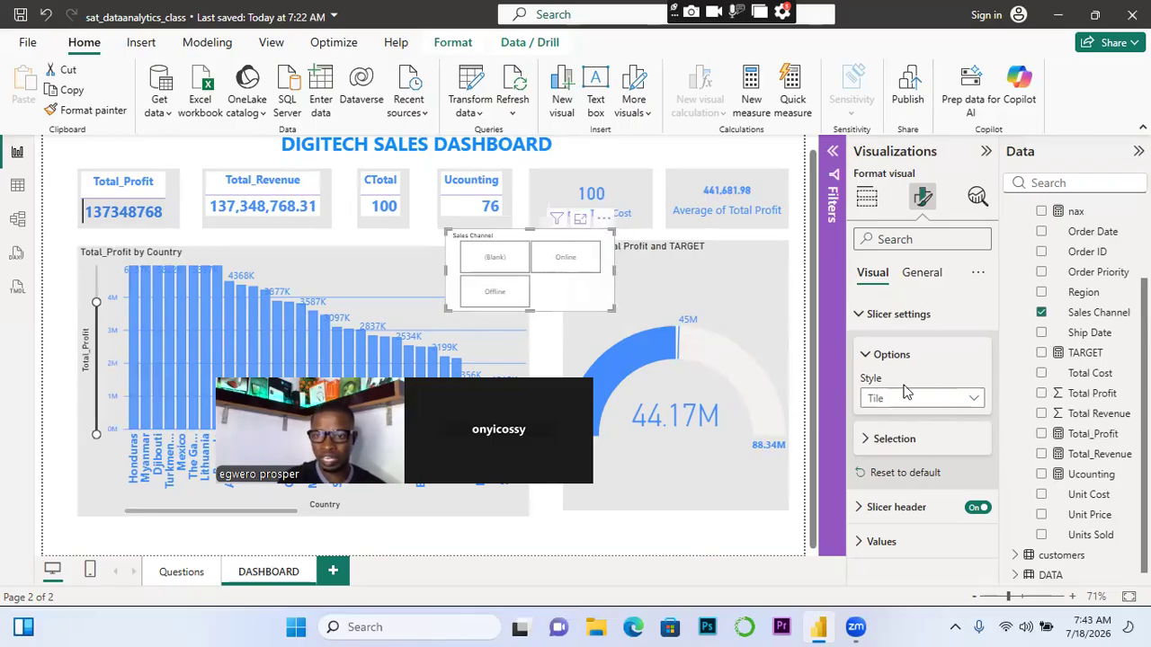
pyautogui.moveTo(574, 300); pyautogui.dragTo(728, 532)
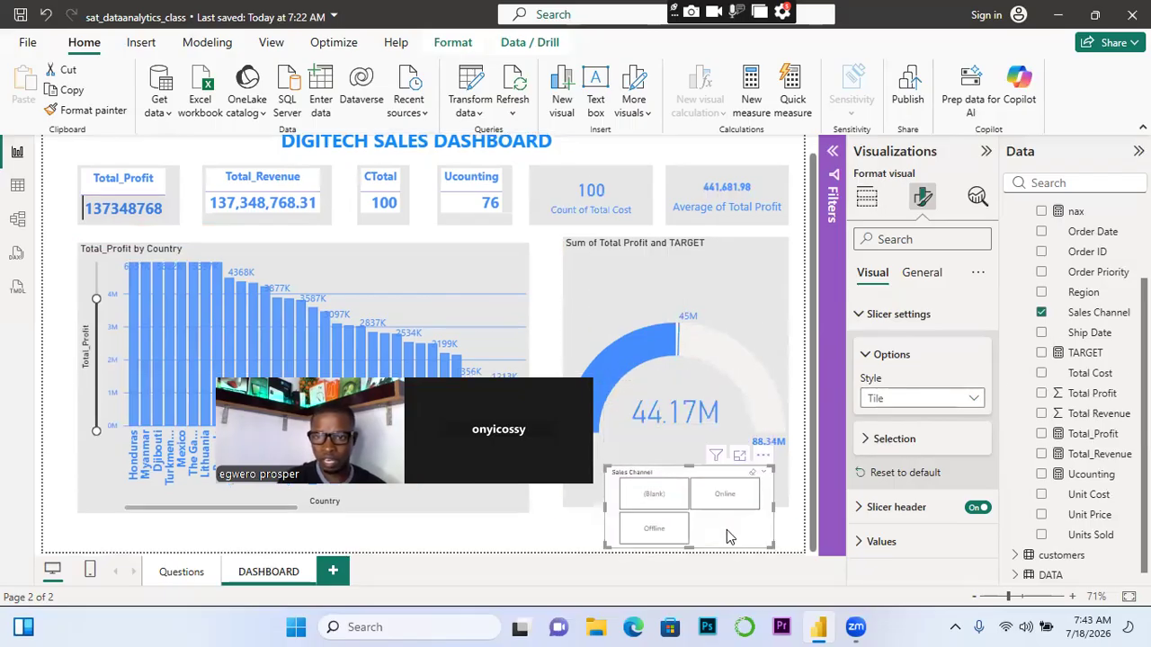
# Switch the Sales Channel slicer's style to Dropdown and shrink it to fit just below the gauge
pyautogui.click(976, 402)
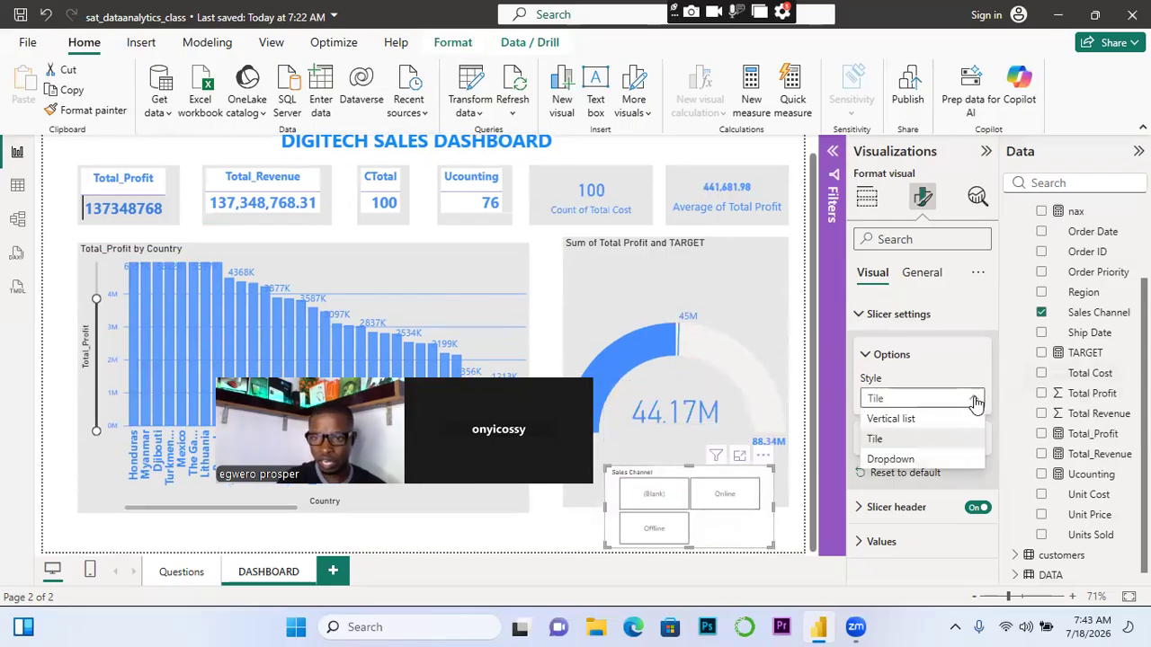
pyautogui.click(897, 458)
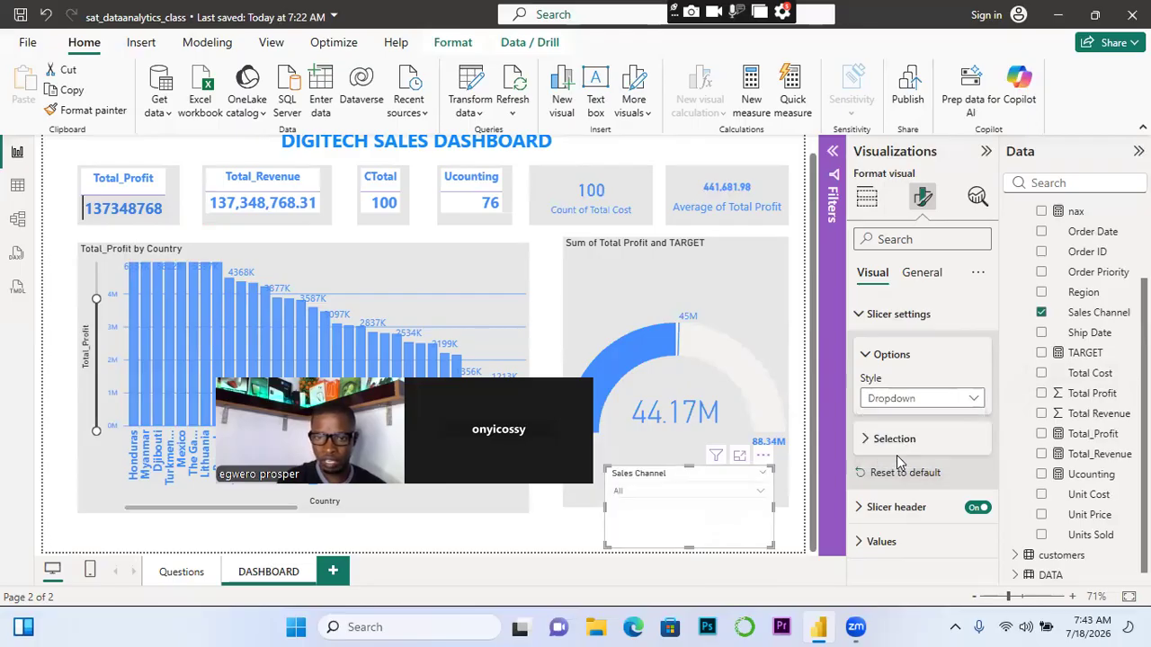
pyautogui.moveTo(767, 543); pyautogui.dragTo(735, 519)
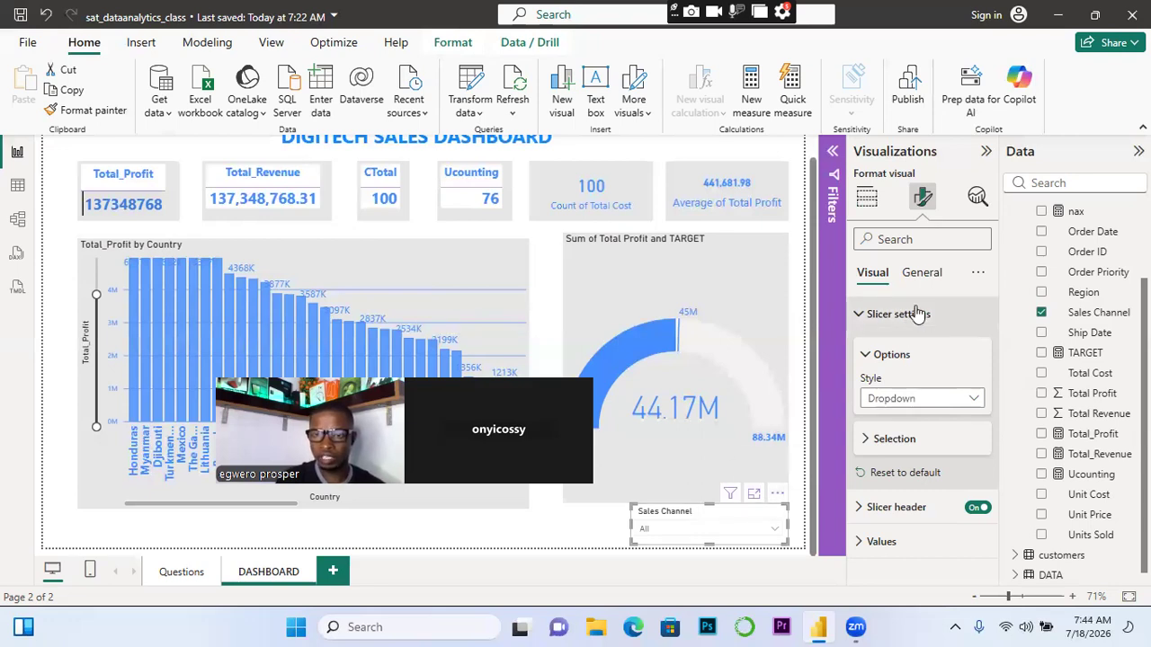
# Check the slicer's selection options, return its style to Tile, and nudge it slightly down beneath the gauge
pyautogui.click(866, 440)
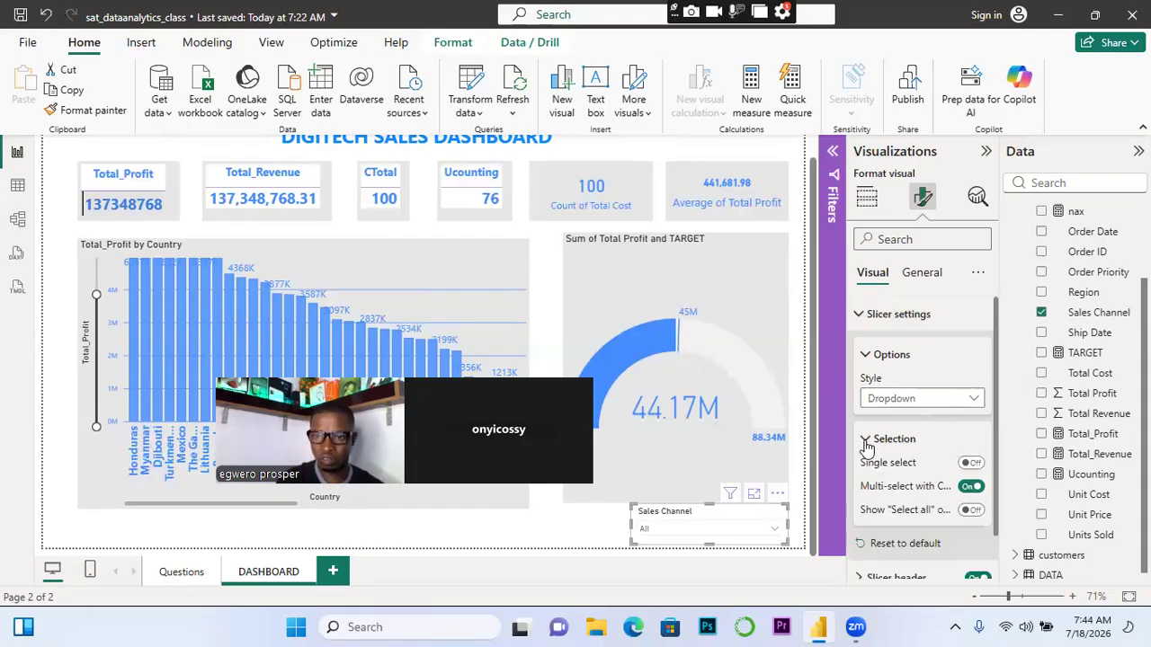
pyautogui.click(977, 401)
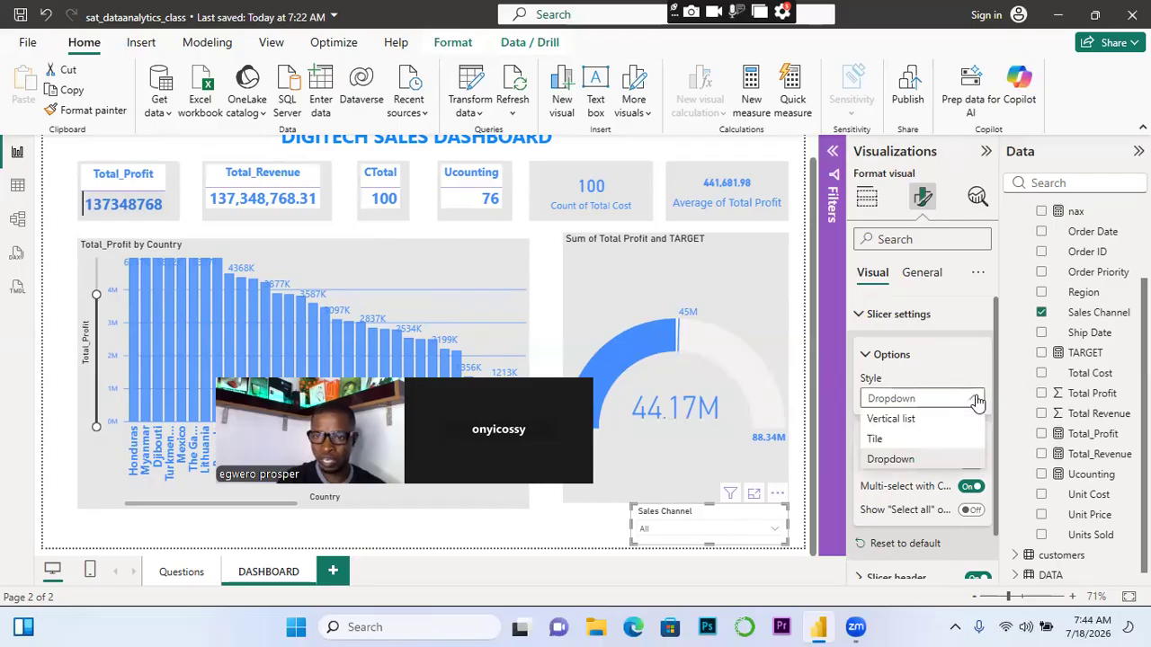
pyautogui.click(872, 442)
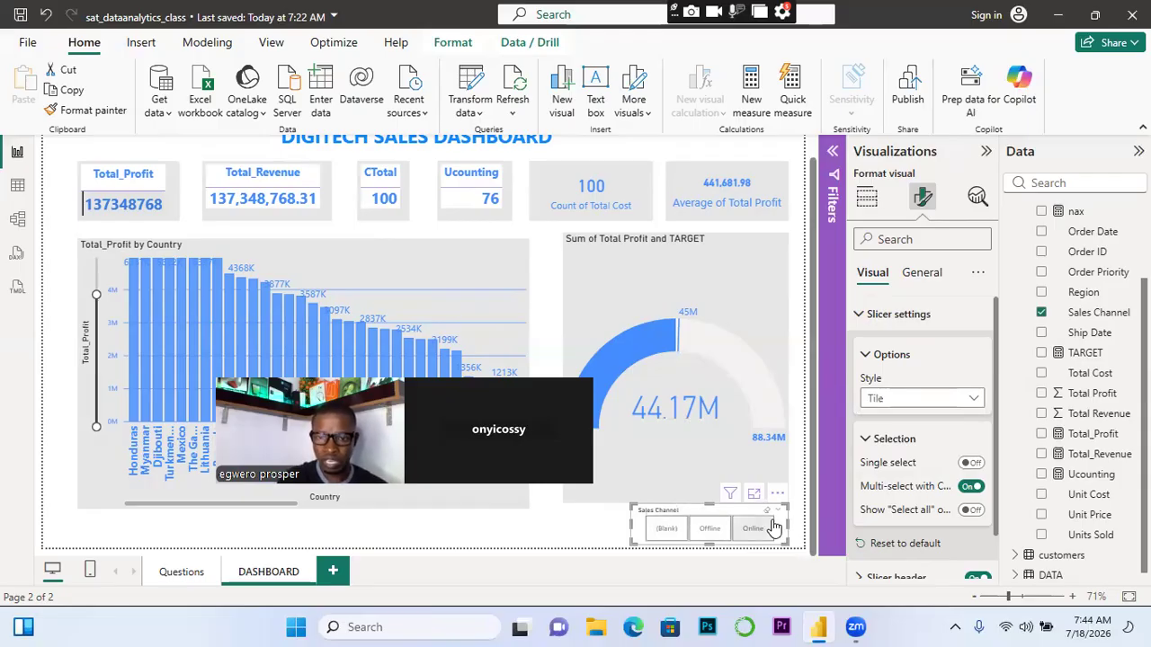
pyautogui.moveTo(778, 531)
pyautogui.mouseDown()
pyautogui.moveTo(252, 530)
pyautogui.moveTo(780, 540)
pyautogui.mouseUp()
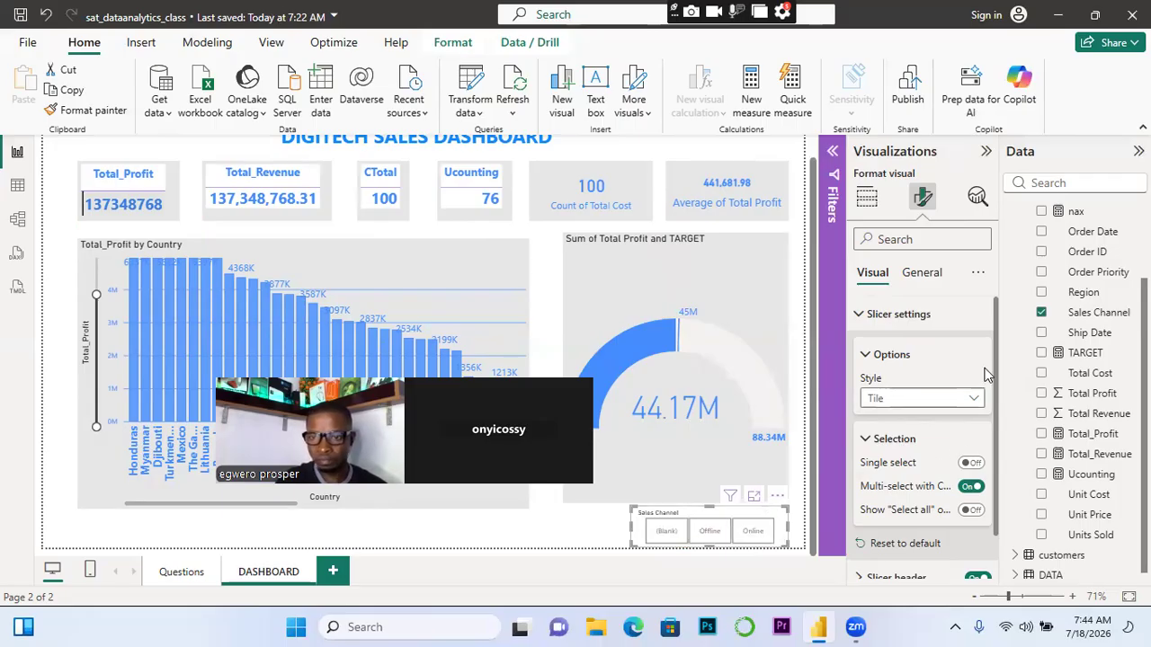
# Format the slicer's values as bold Segoe UI Bold, size 14, in the theme blue
pyautogui.moveTo(995, 371); pyautogui.dragTo(996, 418)
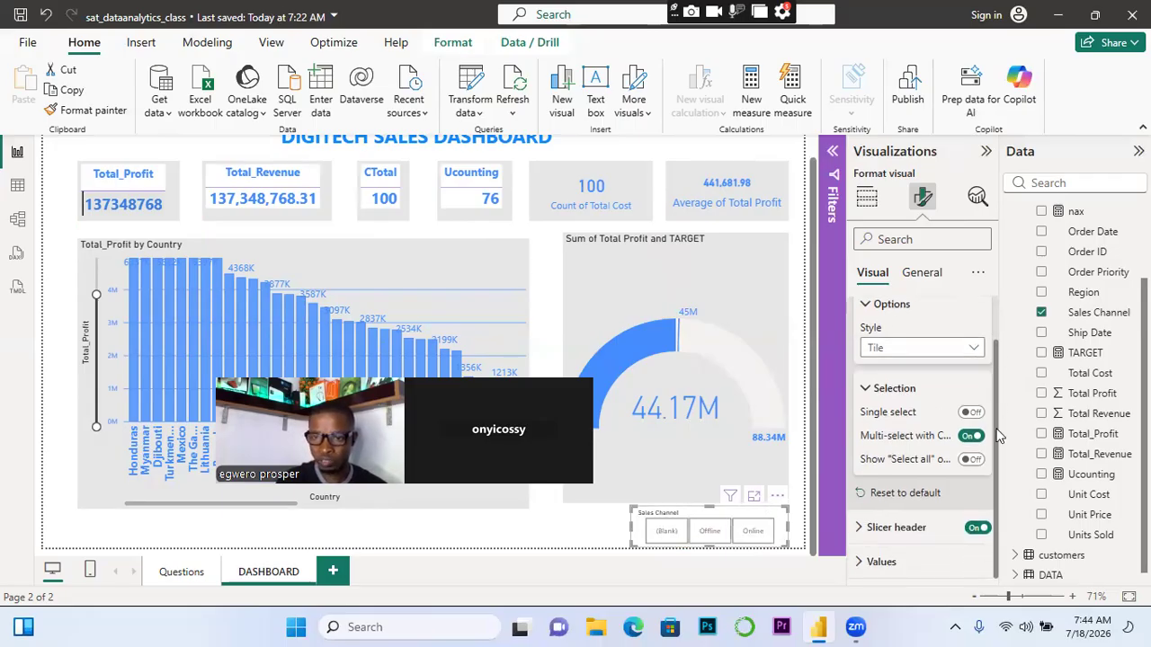
pyautogui.click(861, 562)
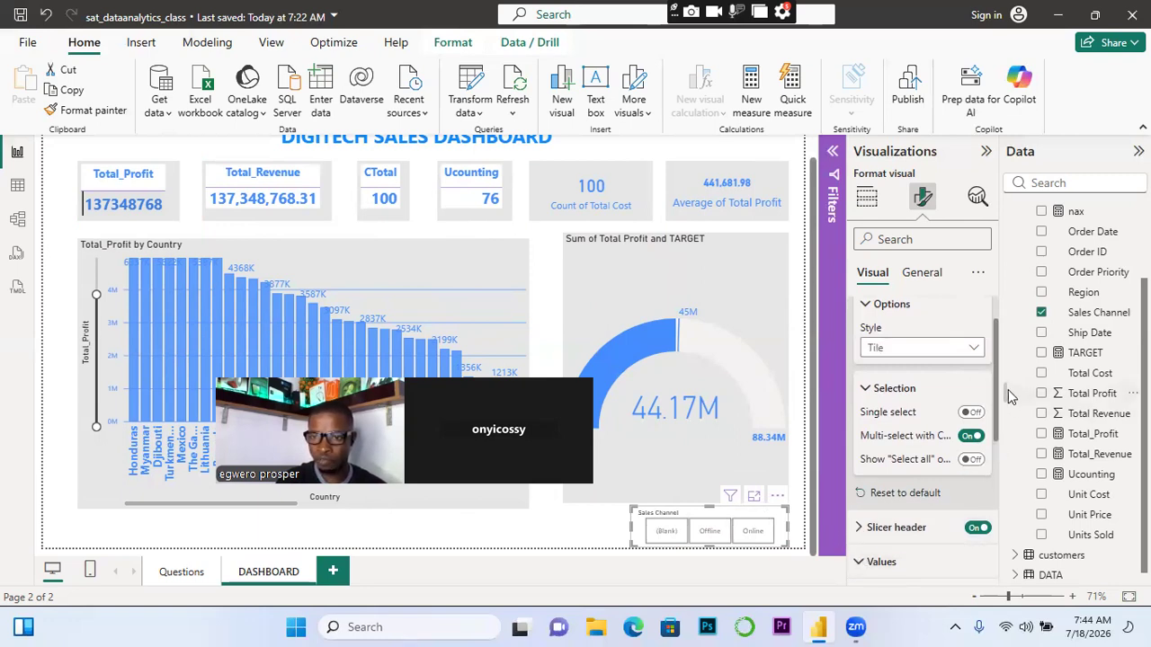
pyautogui.moveTo(997, 396); pyautogui.dragTo(1004, 464)
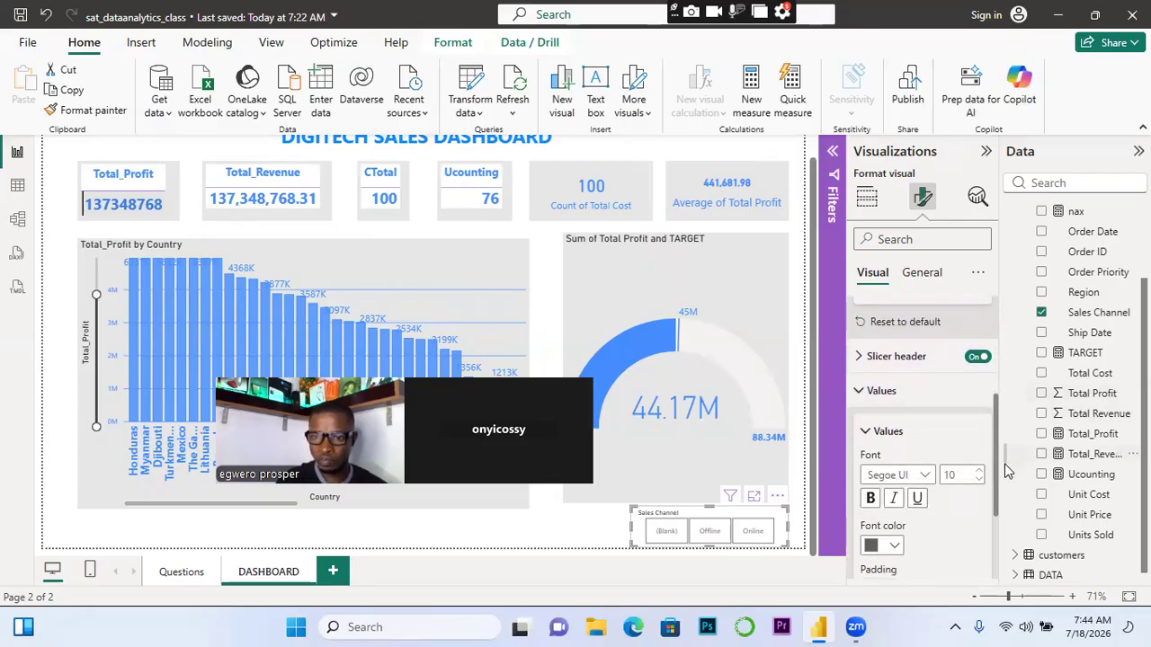
pyautogui.click(871, 493)
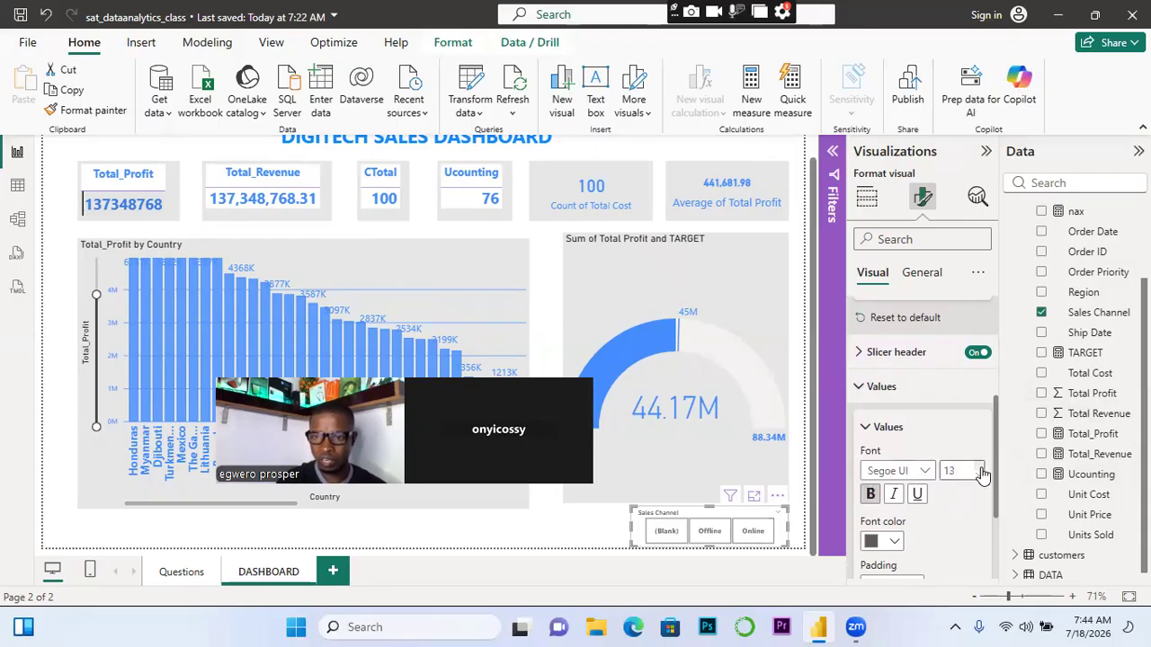
pyautogui.click(924, 471)
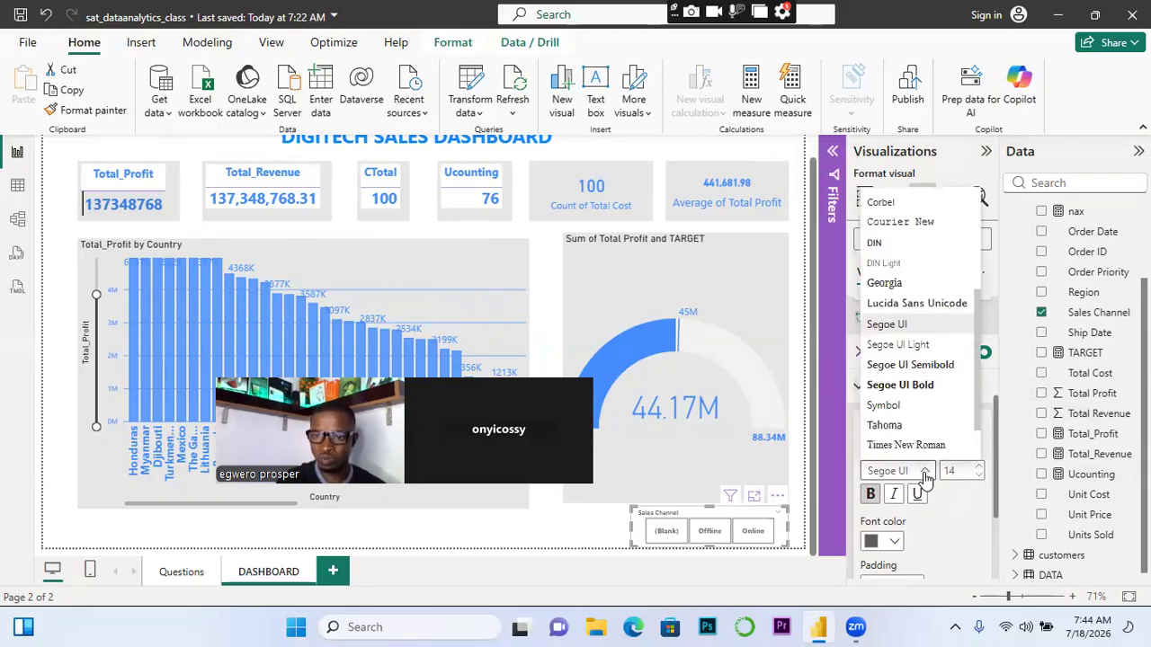
pyautogui.click(900, 387)
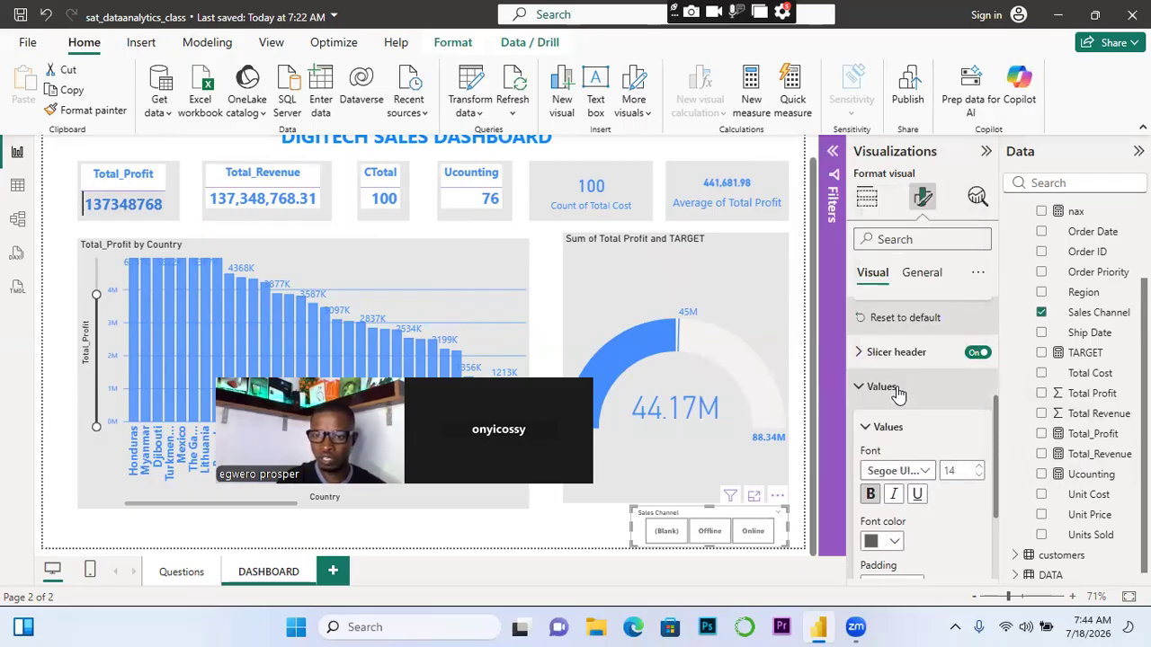
pyautogui.click(895, 544)
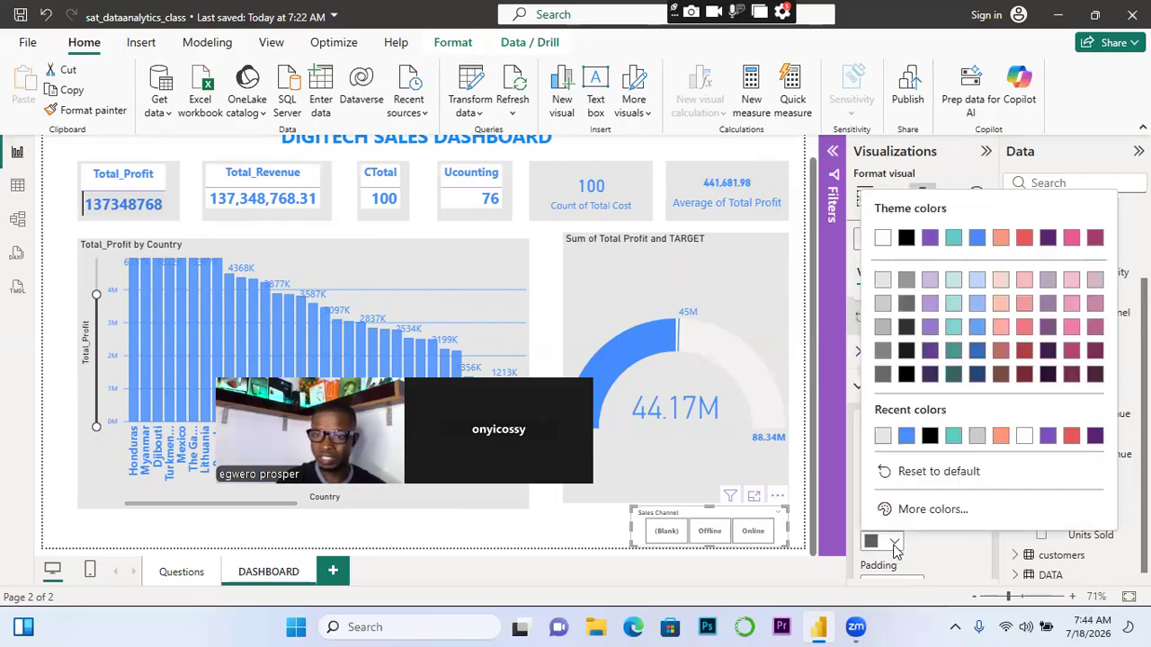
pyautogui.click(980, 241)
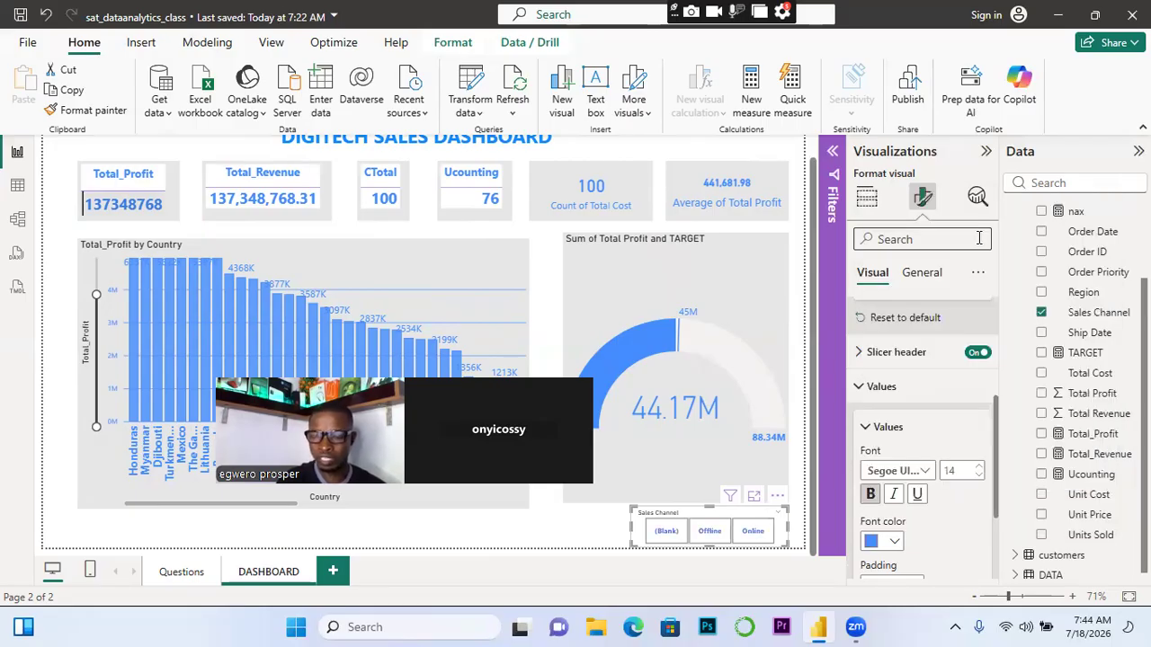
# Set the Sales Channel slicer's background to a medium grey theme shade
pyautogui.click(924, 272)
pyautogui.click(859, 387)
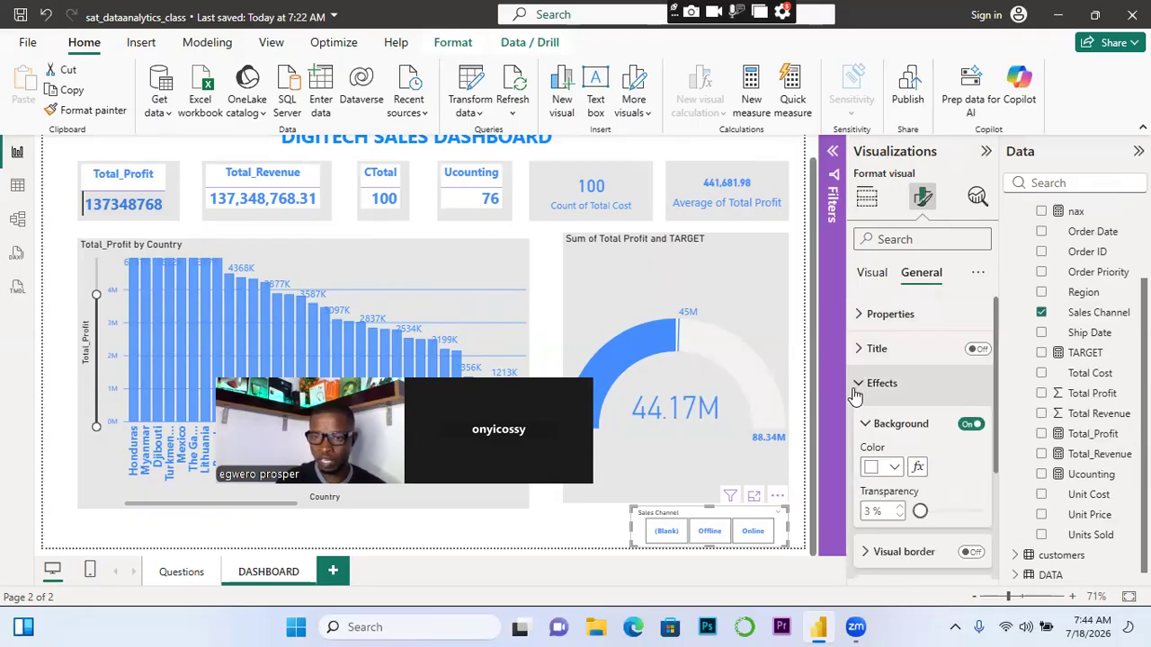
pyautogui.click(895, 472)
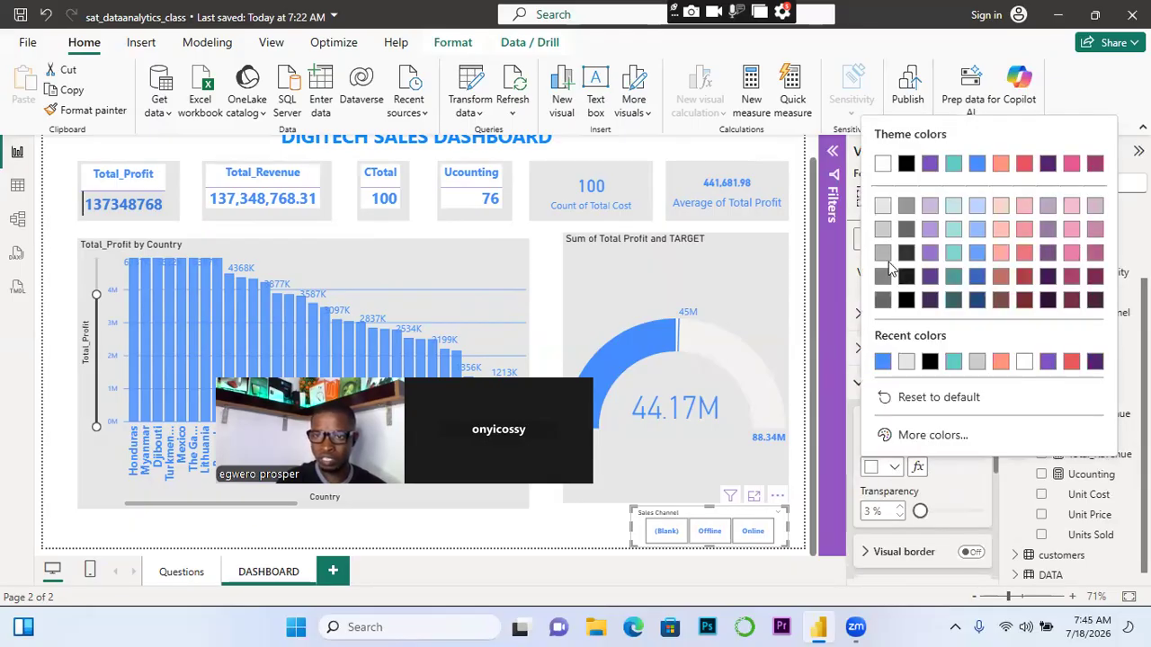
pyautogui.click(886, 264)
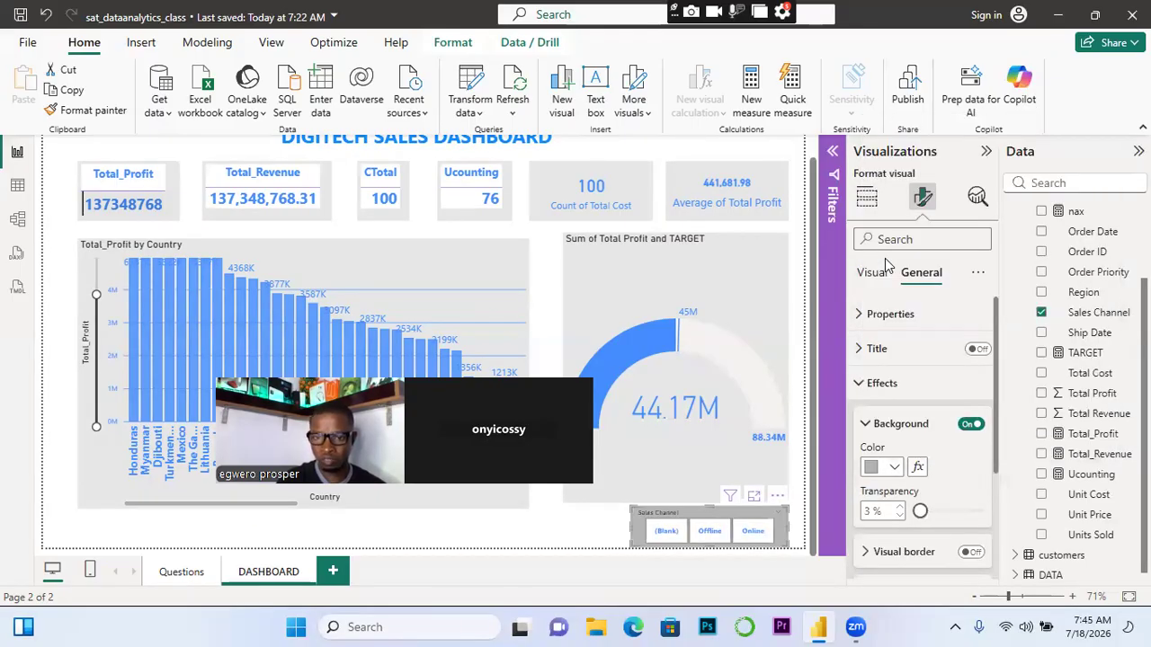
# Turn on single select for the Sales Channel slicer and filter the dashboard to Offline
pyautogui.click(873, 273)
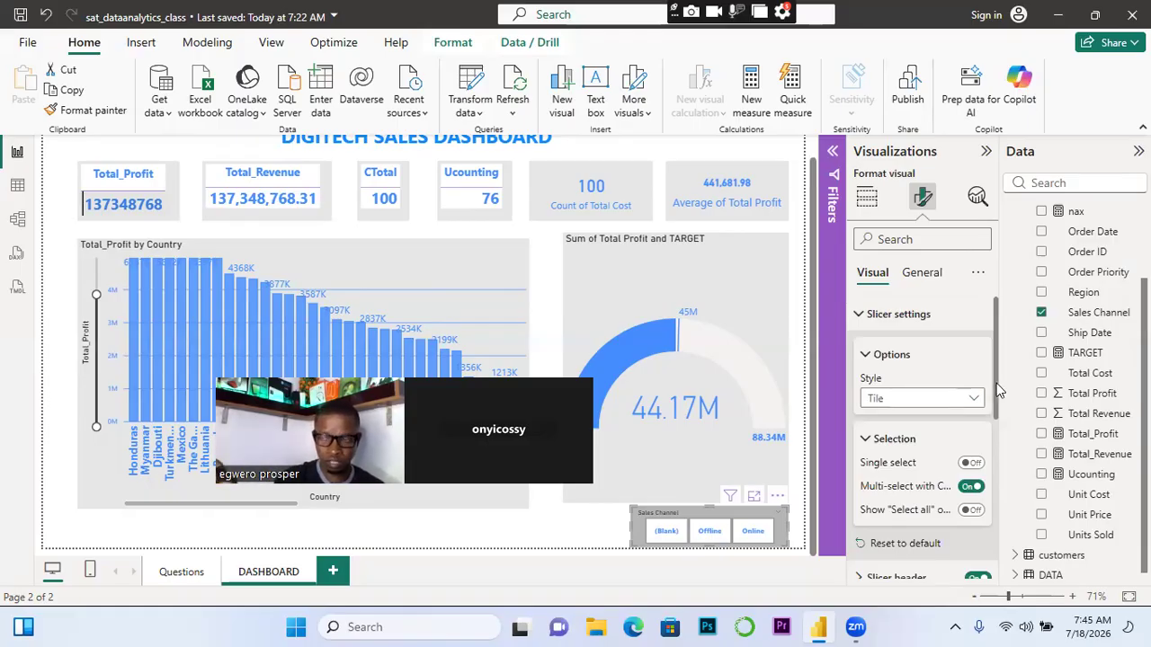
pyautogui.moveTo(994, 384); pyautogui.dragTo(996, 411)
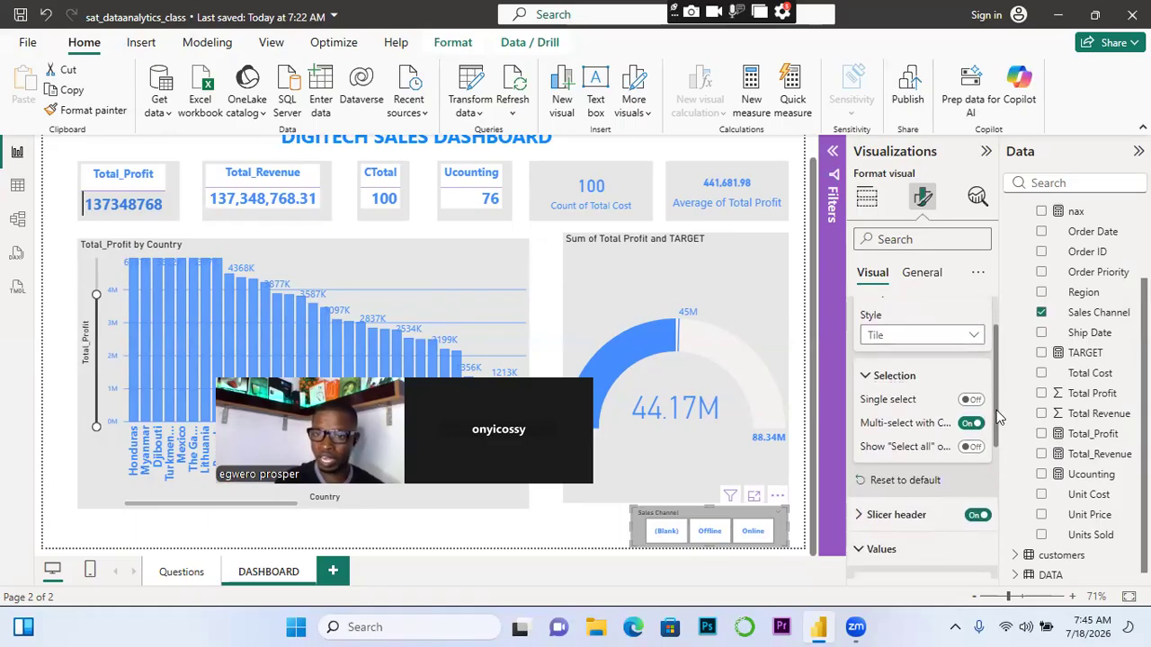
pyautogui.moveTo(898, 405)
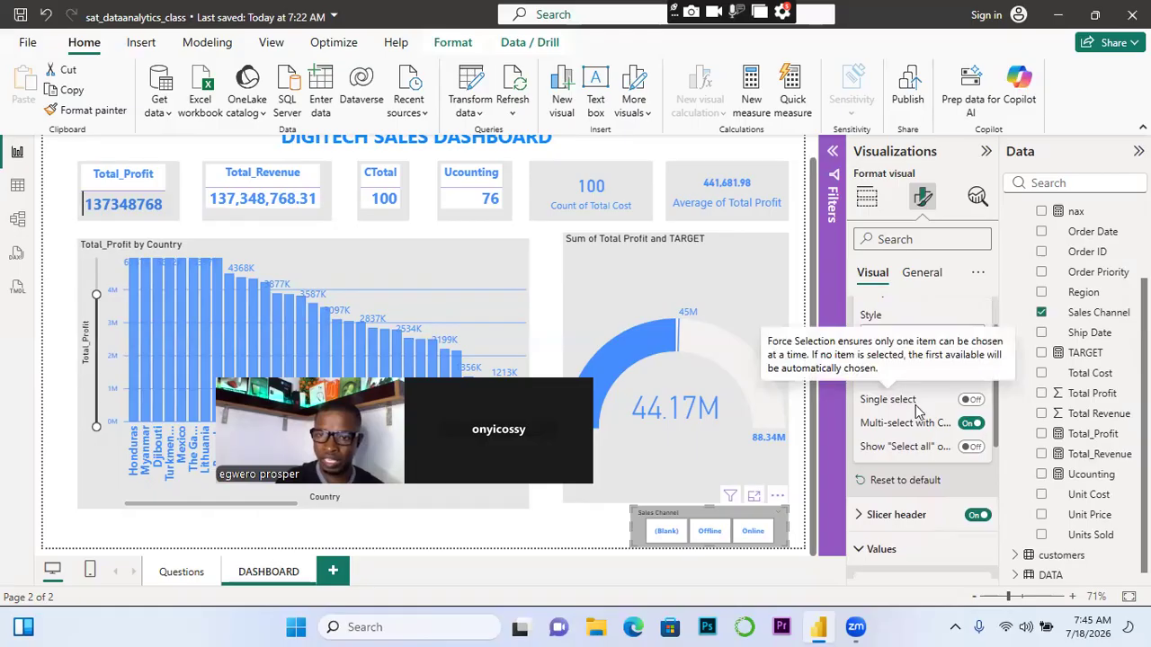
pyautogui.moveTo(874, 427)
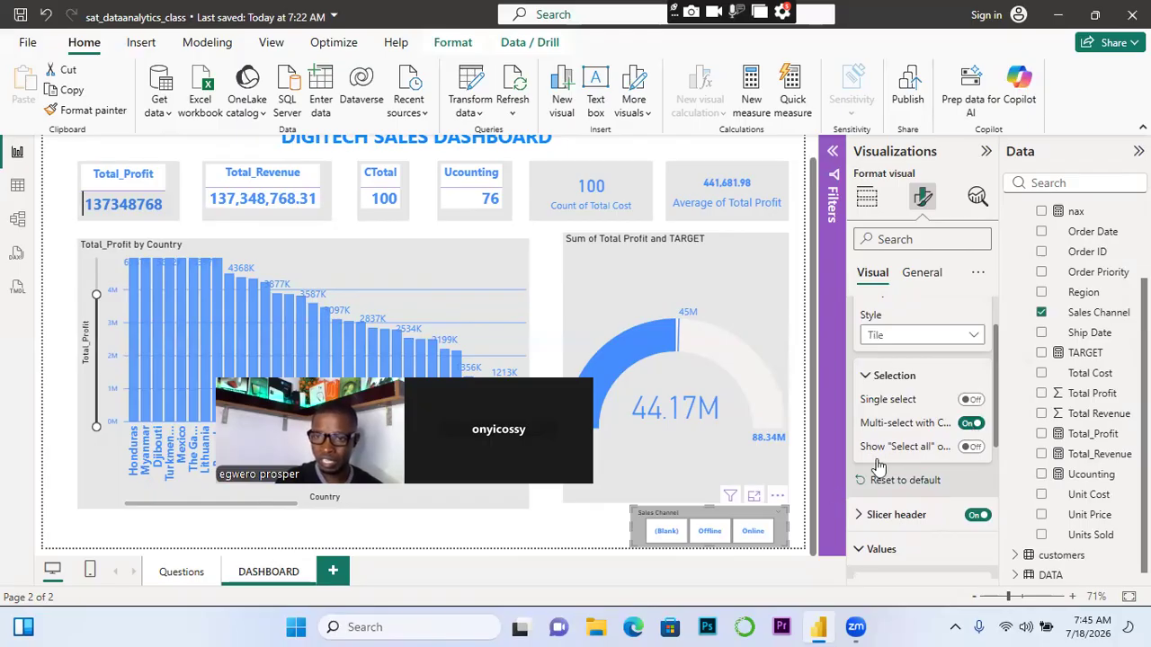
pyautogui.click(971, 400)
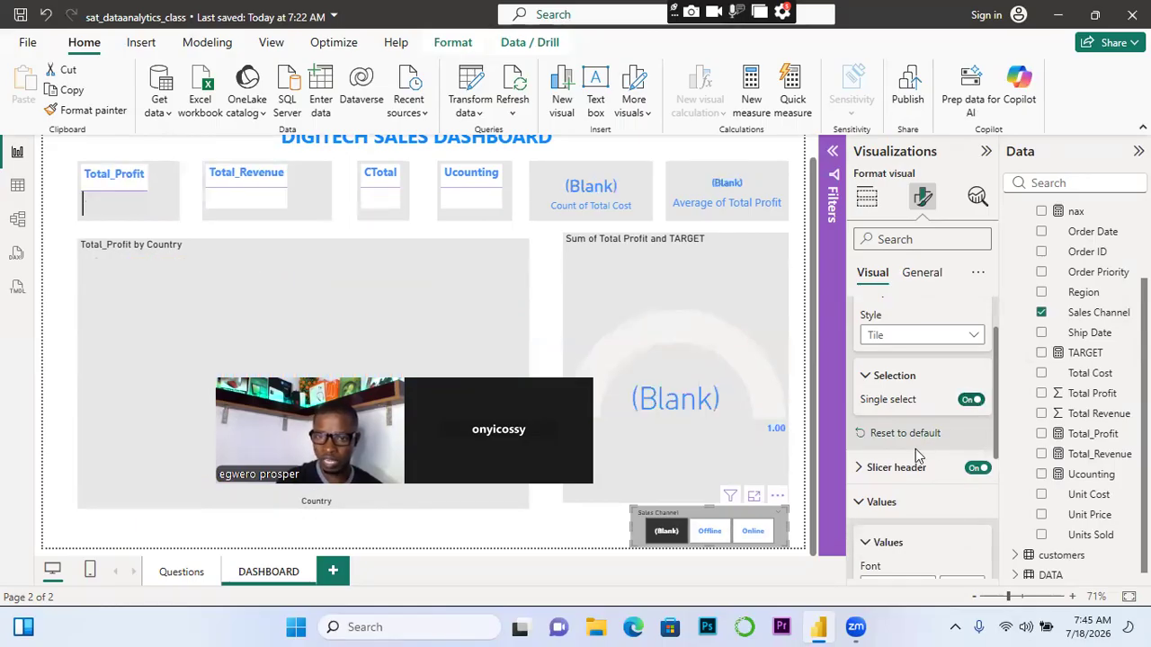
pyautogui.click(709, 533)
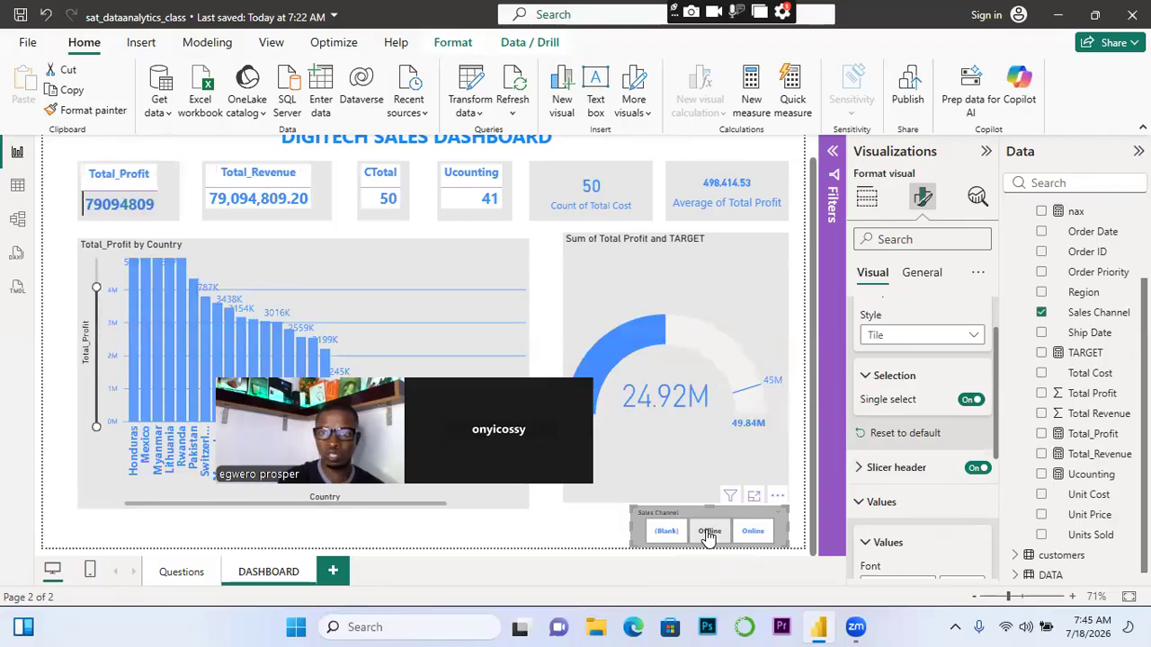
pyautogui.click(709, 532)
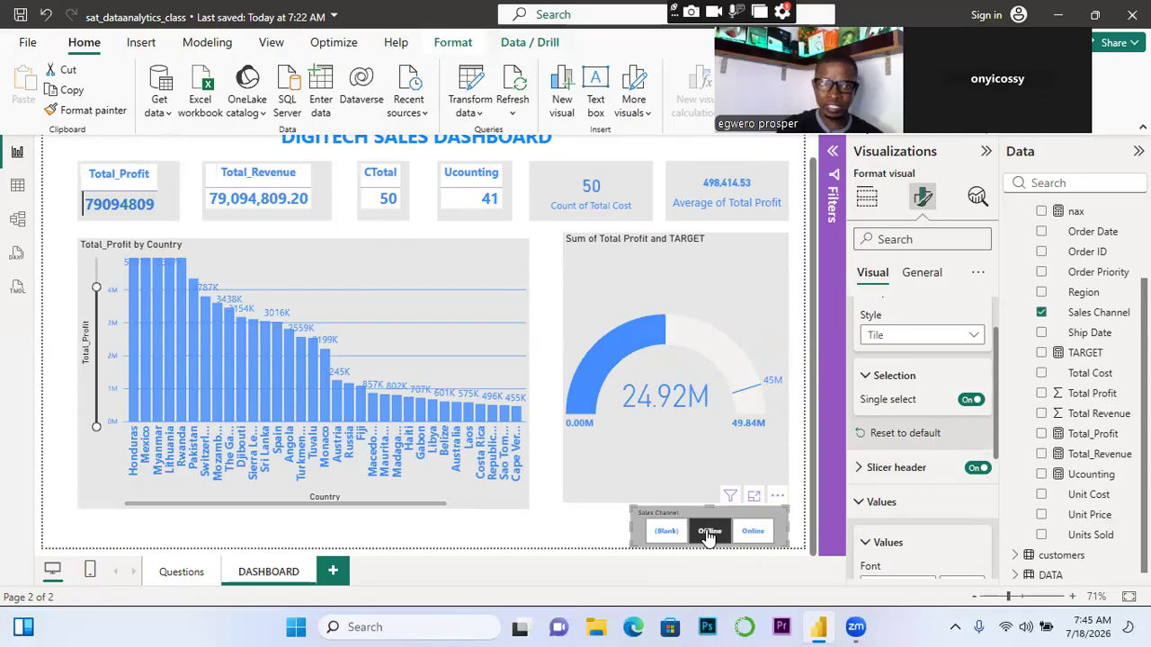
# Switch the Sales Channel slicer between Online and Offline to compare the cards, country chart and gauge for each channel
pyautogui.click(154, 205)
pyautogui.doubleClick(135, 205)
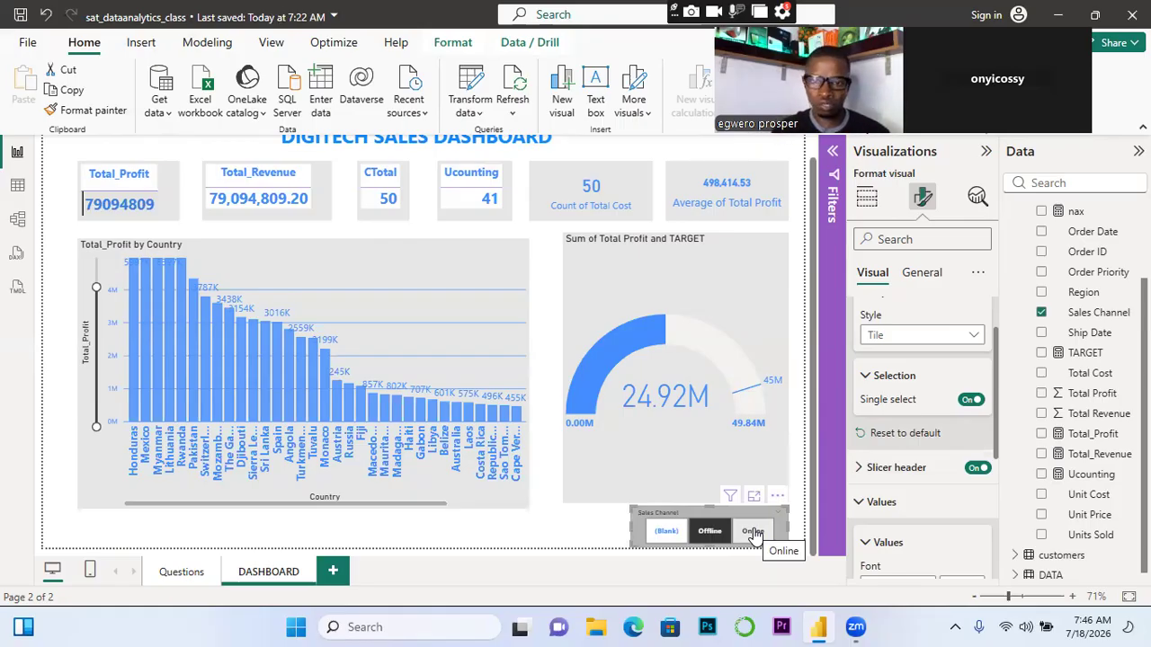
pyautogui.click(753, 533)
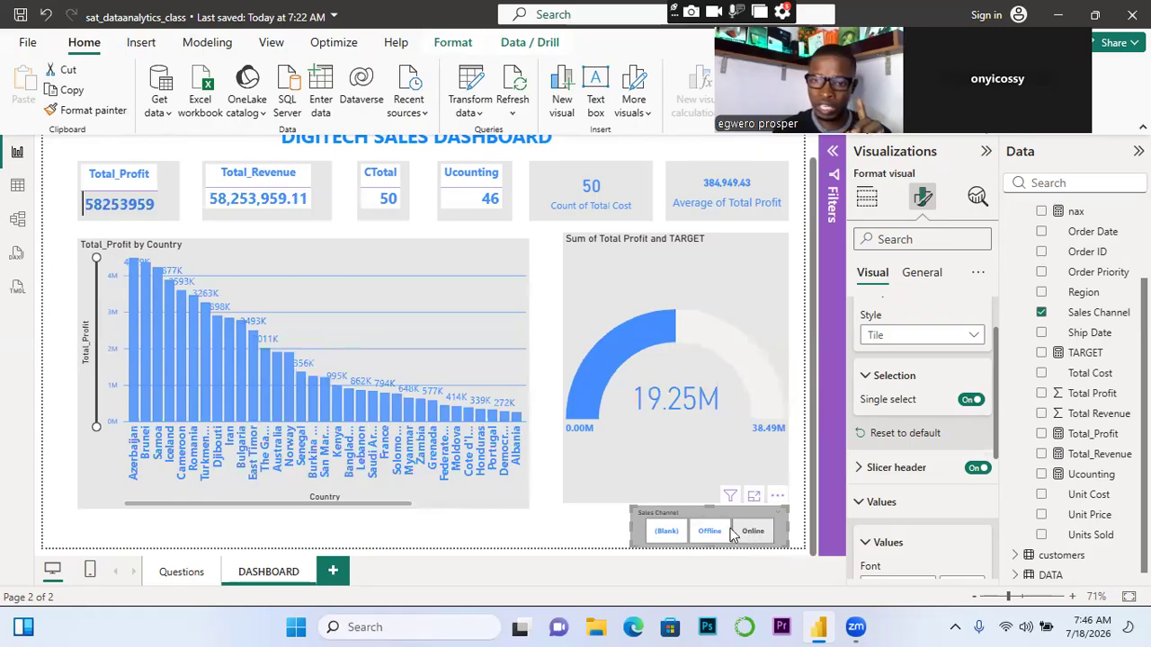
pyautogui.click(712, 533)
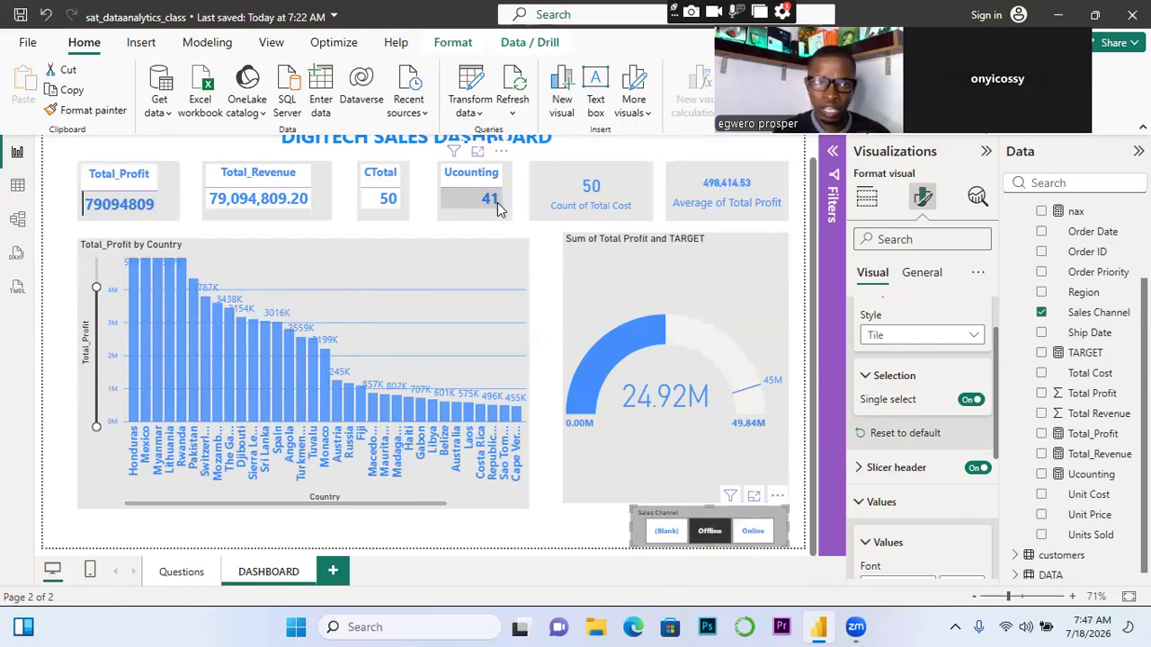
pyautogui.click(752, 532)
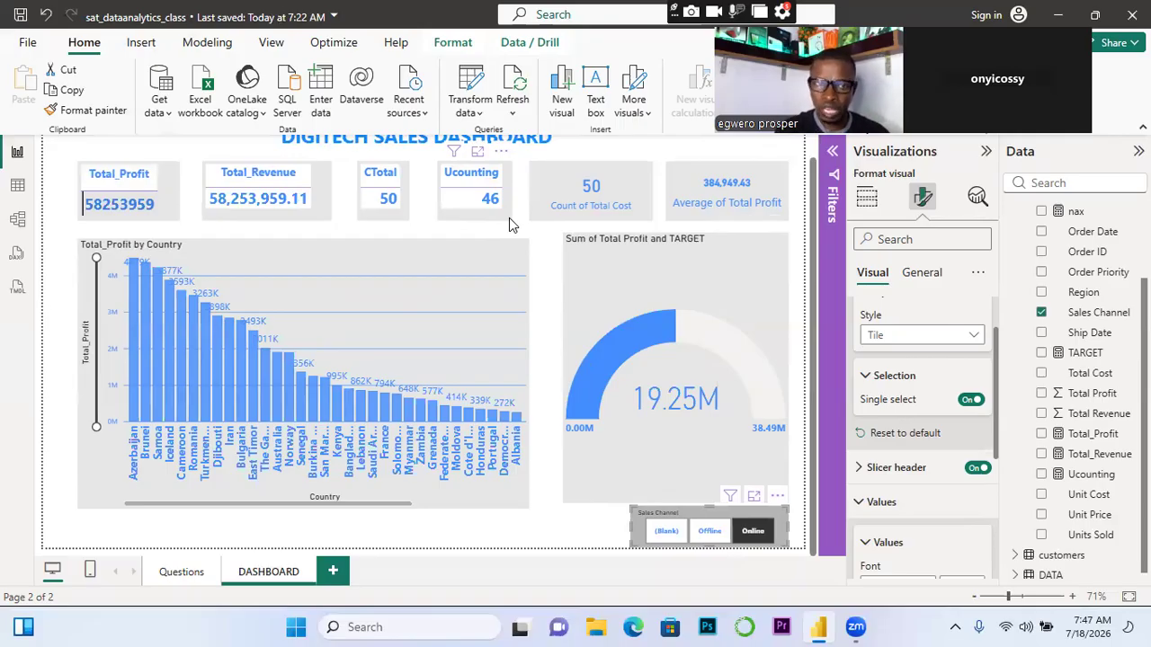
pyautogui.doubleClick(117, 204)
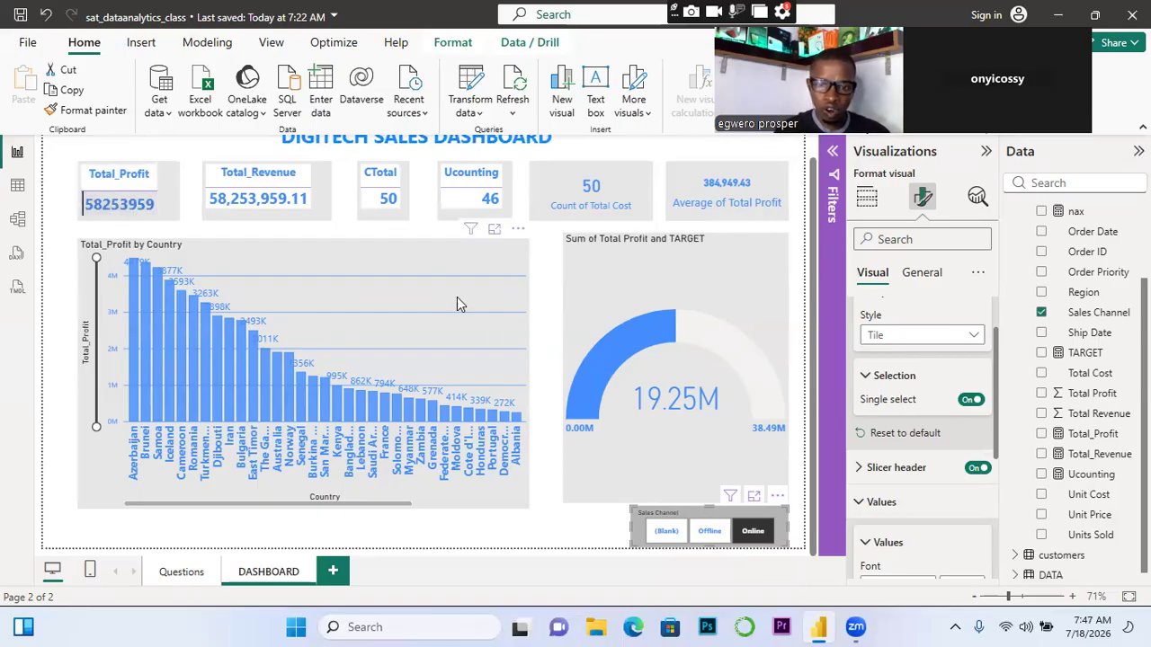
pyautogui.click(712, 533)
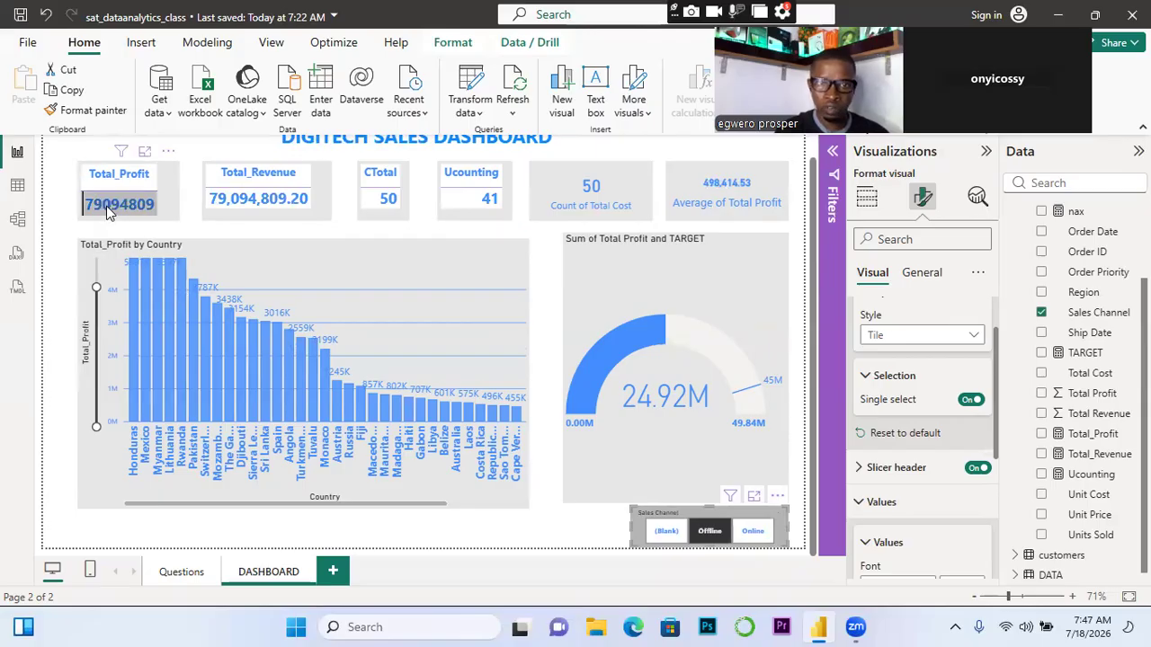
pyautogui.click(759, 534)
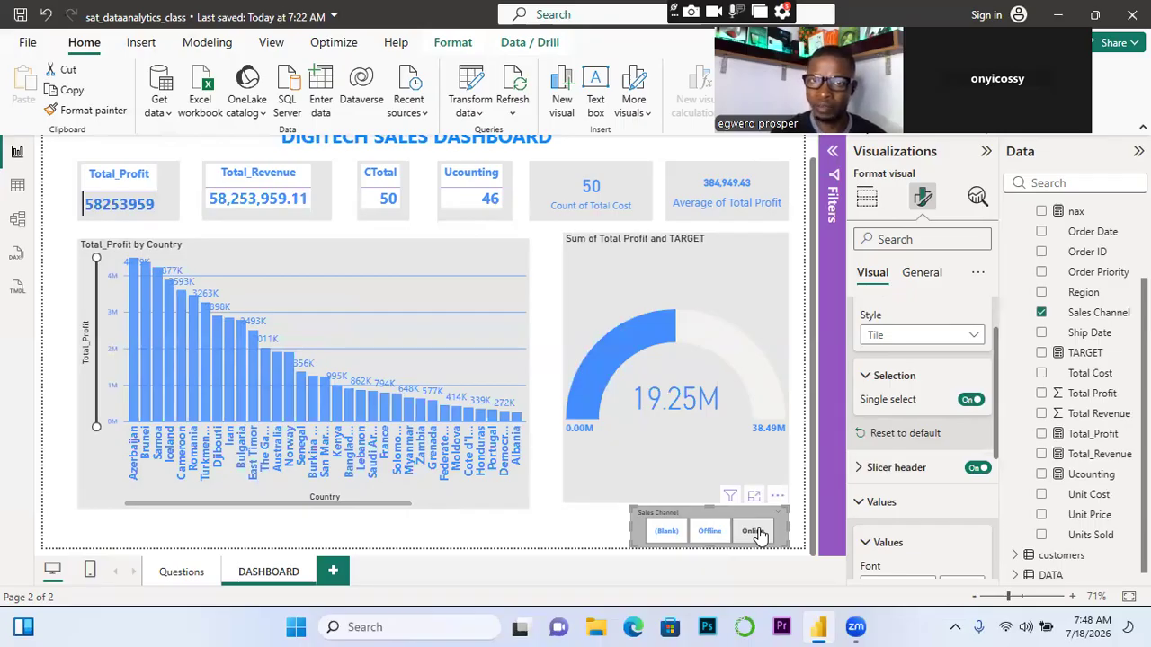
pyautogui.click(760, 534)
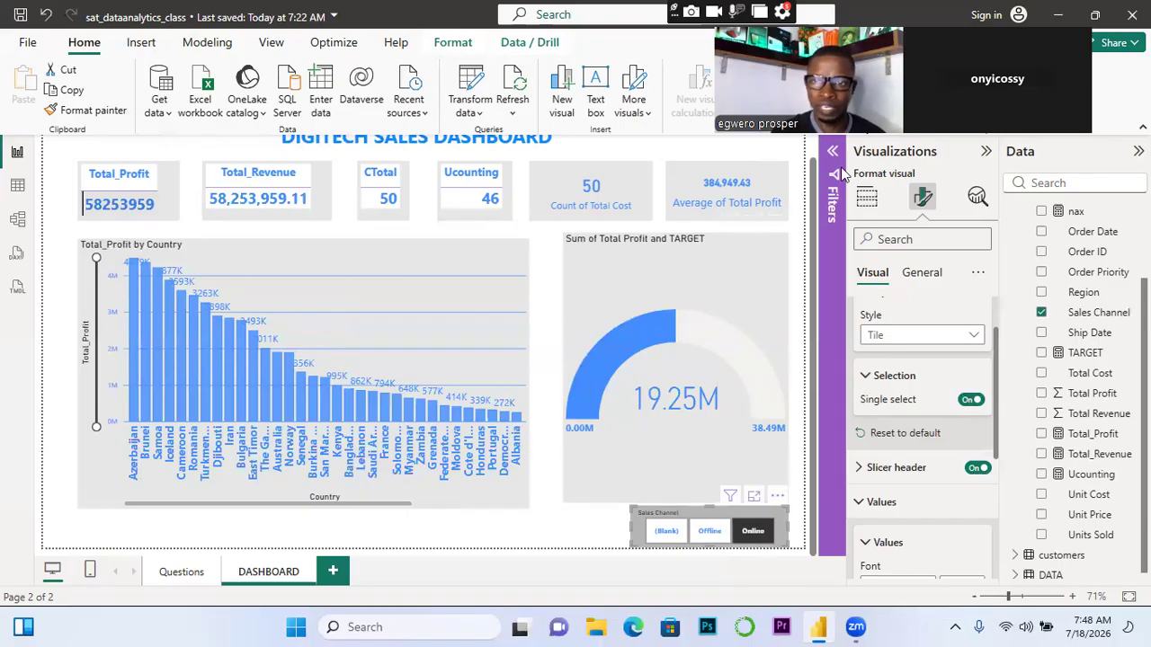
pyautogui.moveTo(858, 123); pyautogui.dragTo(493, 352)
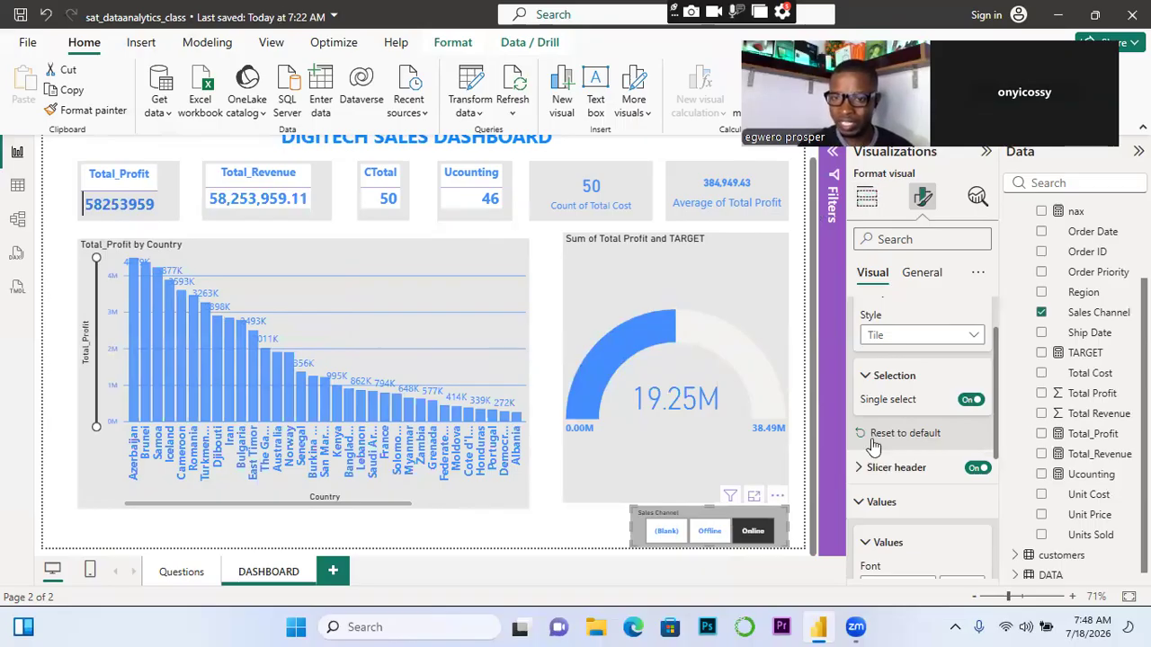
pyautogui.click(715, 535)
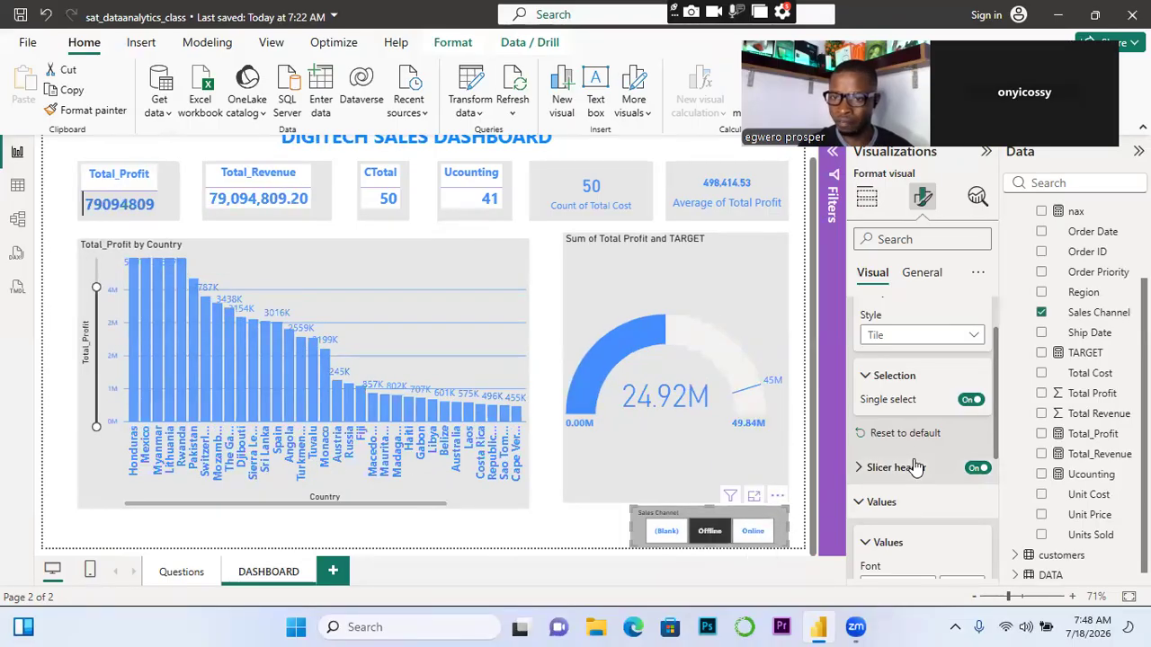
# Turn off single select for the Sales Channel slicer and filter the dashboard to Online
pyautogui.click(972, 401)
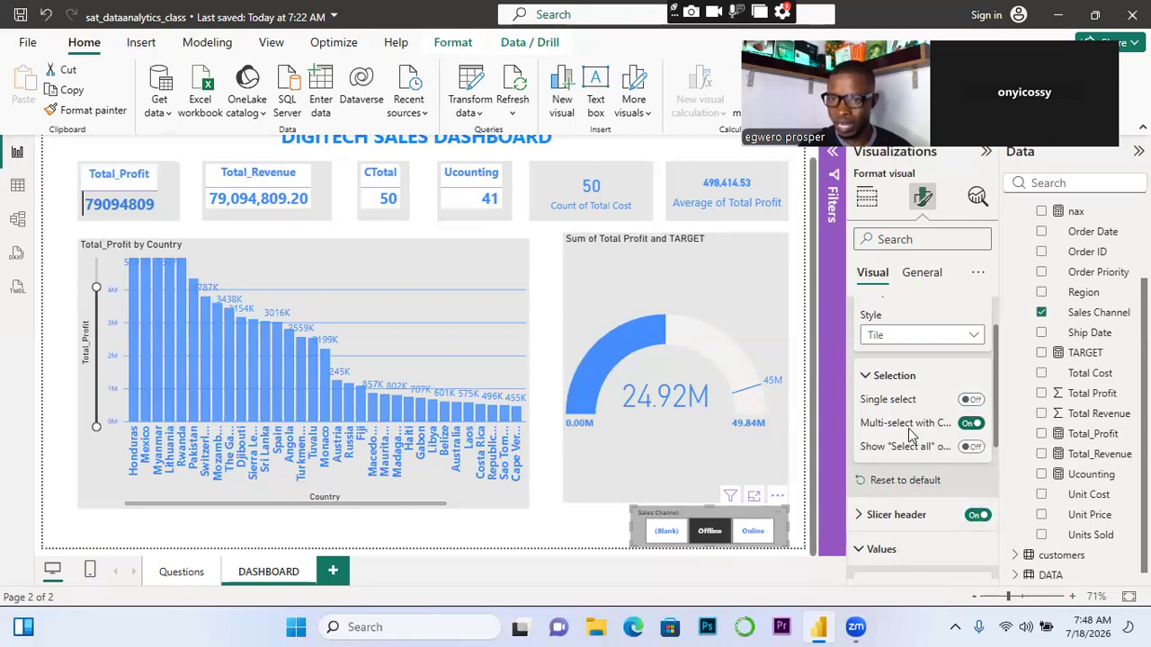
pyautogui.click(754, 533)
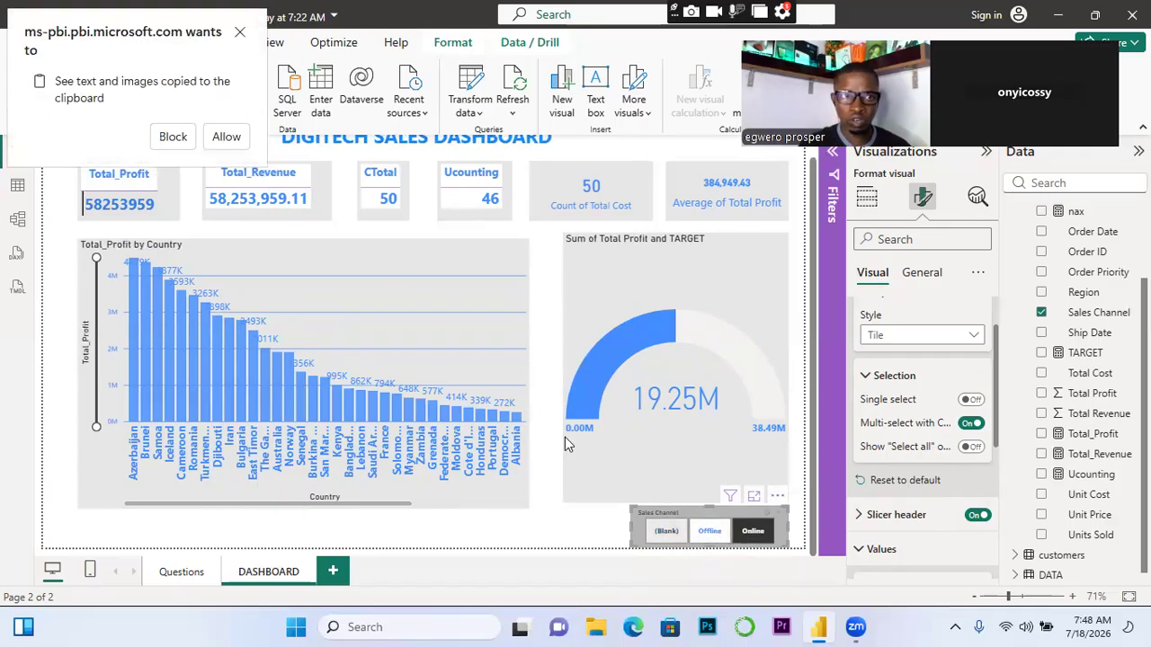
pyautogui.click(245, 38)
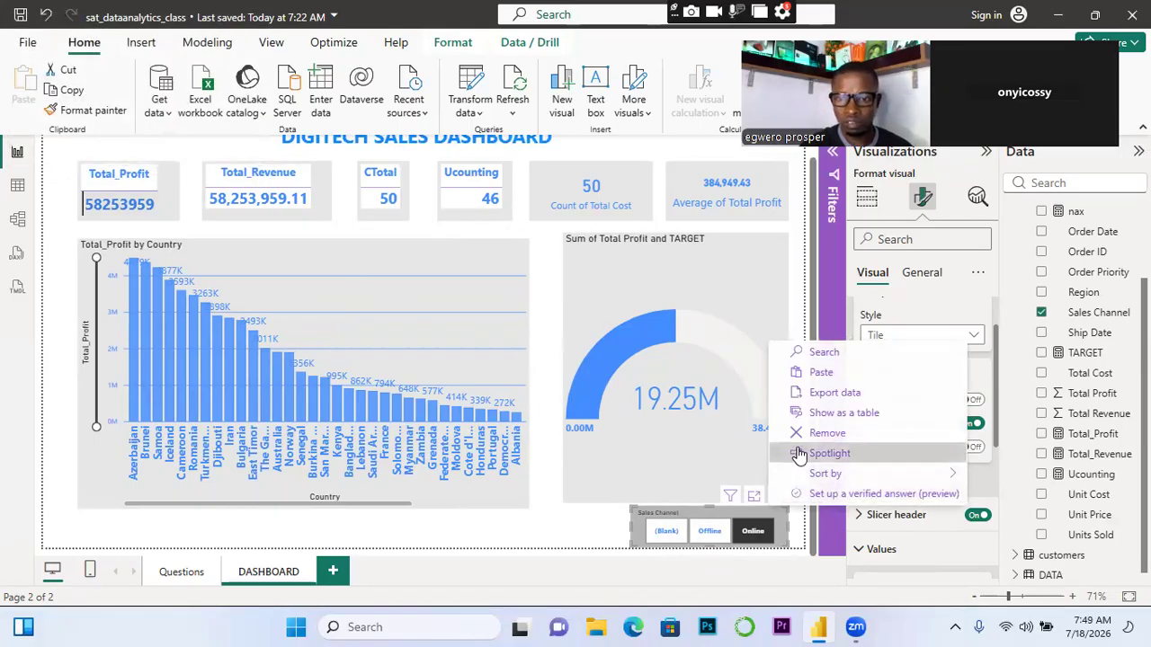
pyautogui.click(580, 539)
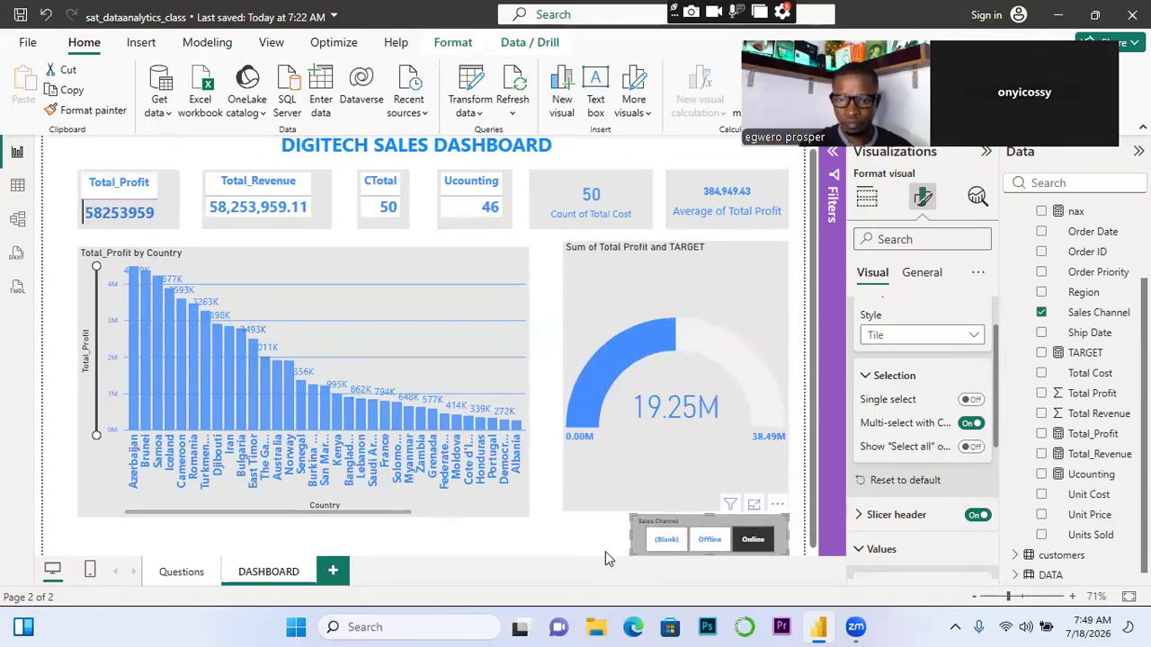
pyautogui.click(605, 551)
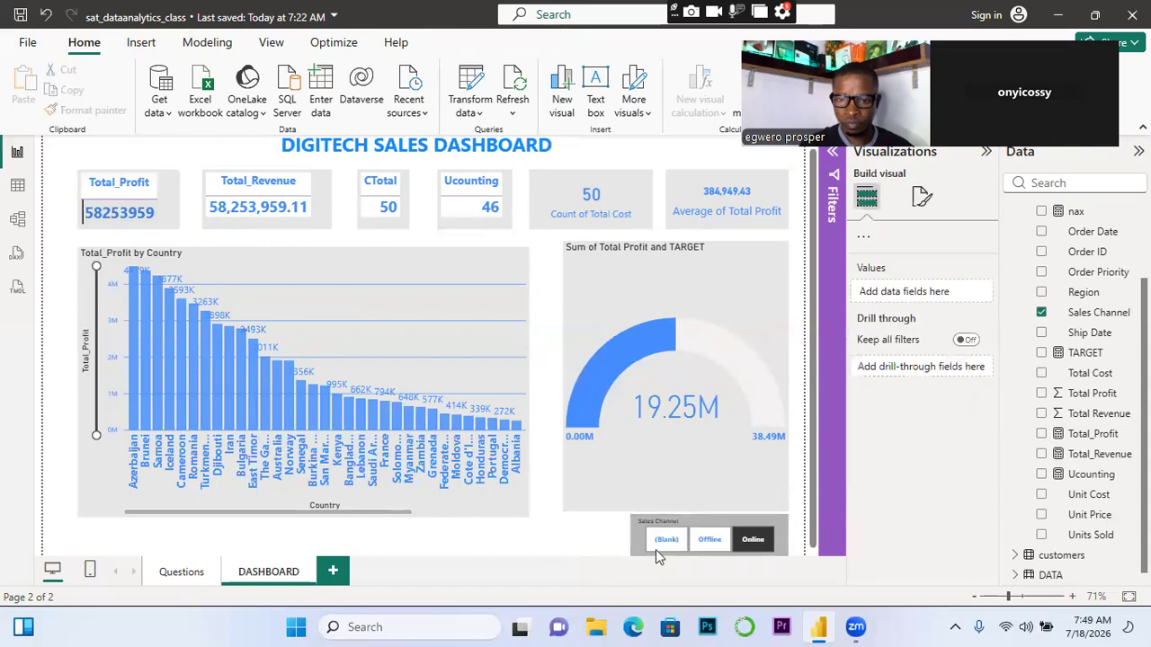
pyautogui.click(749, 542)
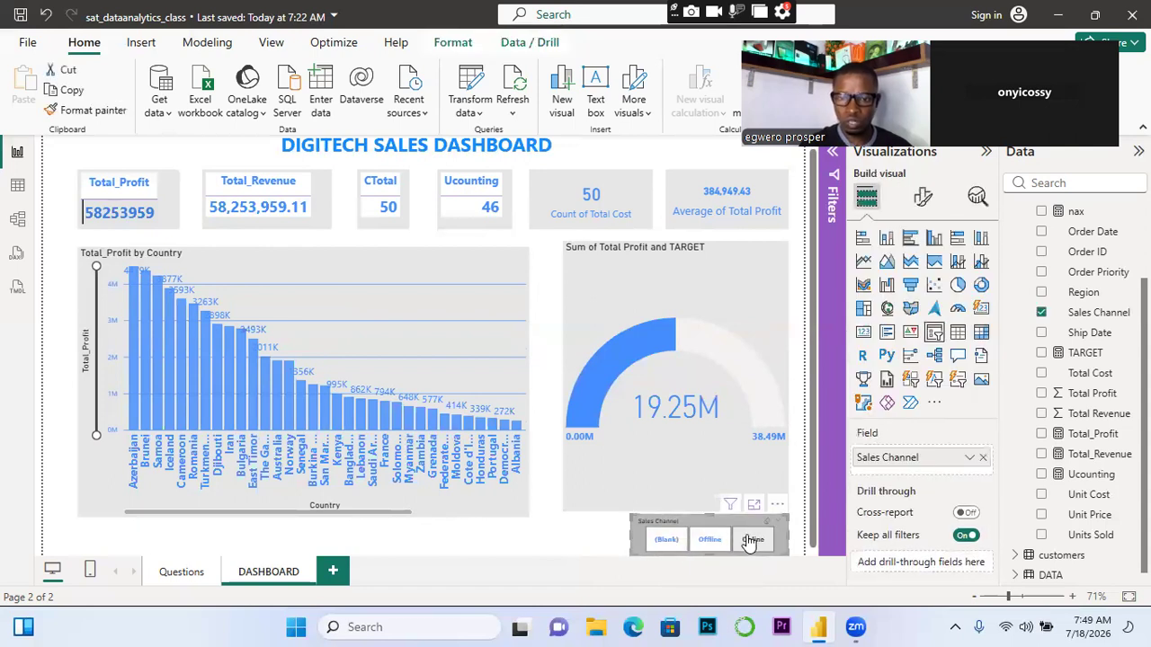
pyautogui.click(752, 541)
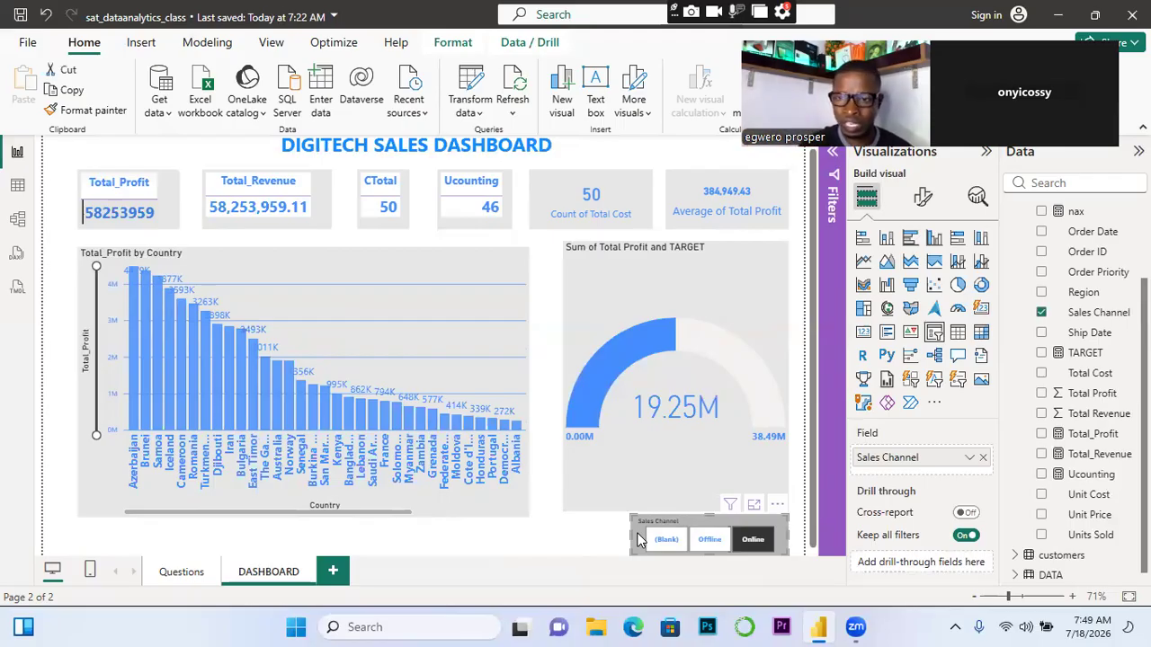
# Add an Item Type slicer, narrow it, and place it over the lower-right corner of the country chart
pyautogui.click(554, 550)
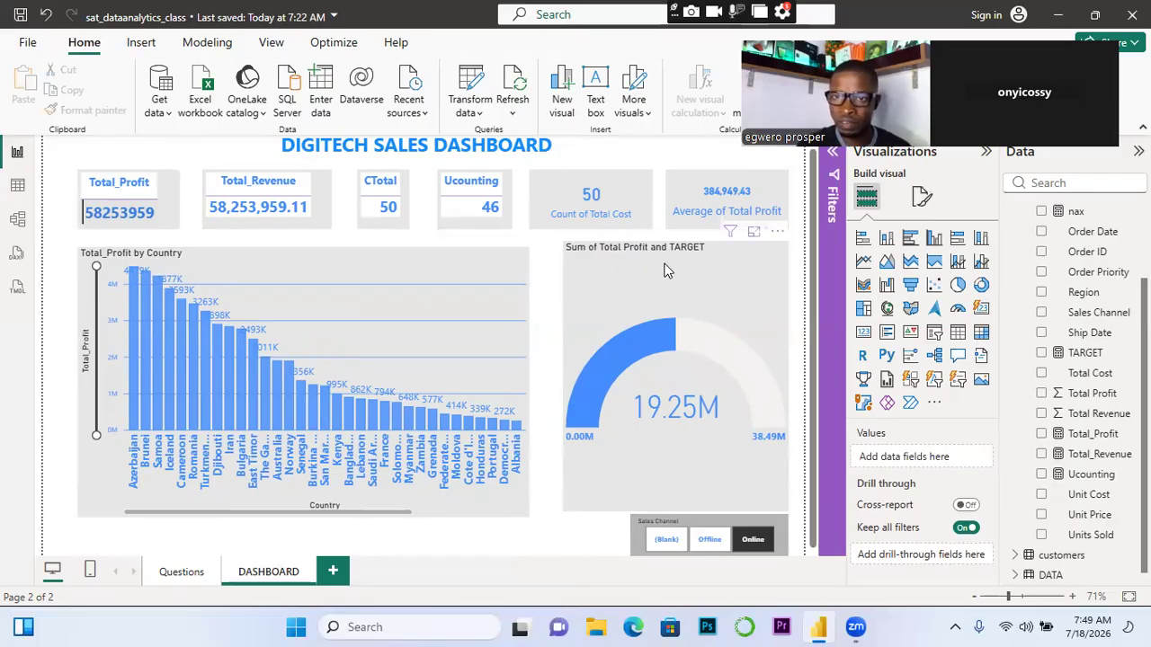
pyautogui.click(936, 334)
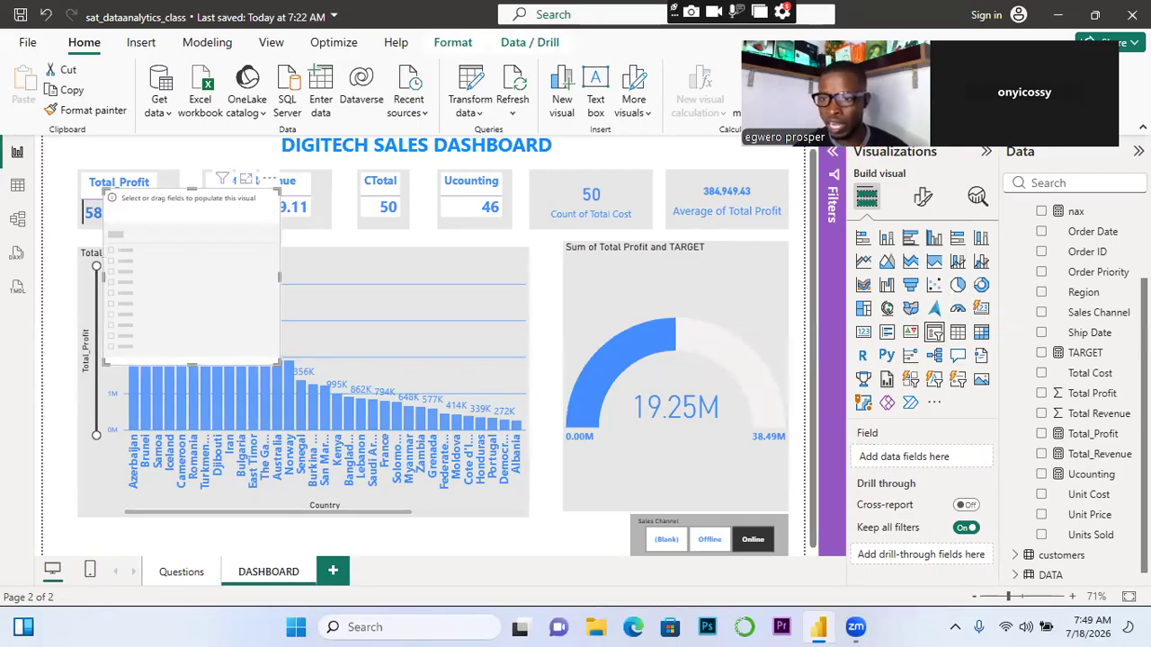
pyautogui.scroll(1, 1089, 329)
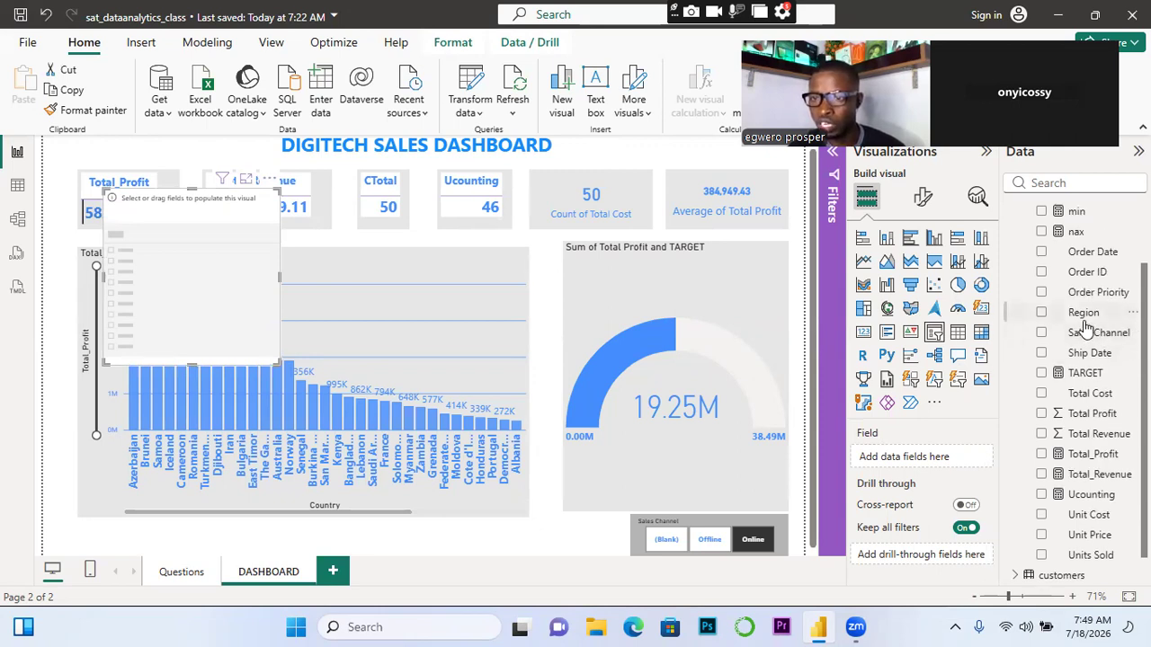
pyautogui.scroll(4, 1098, 286)
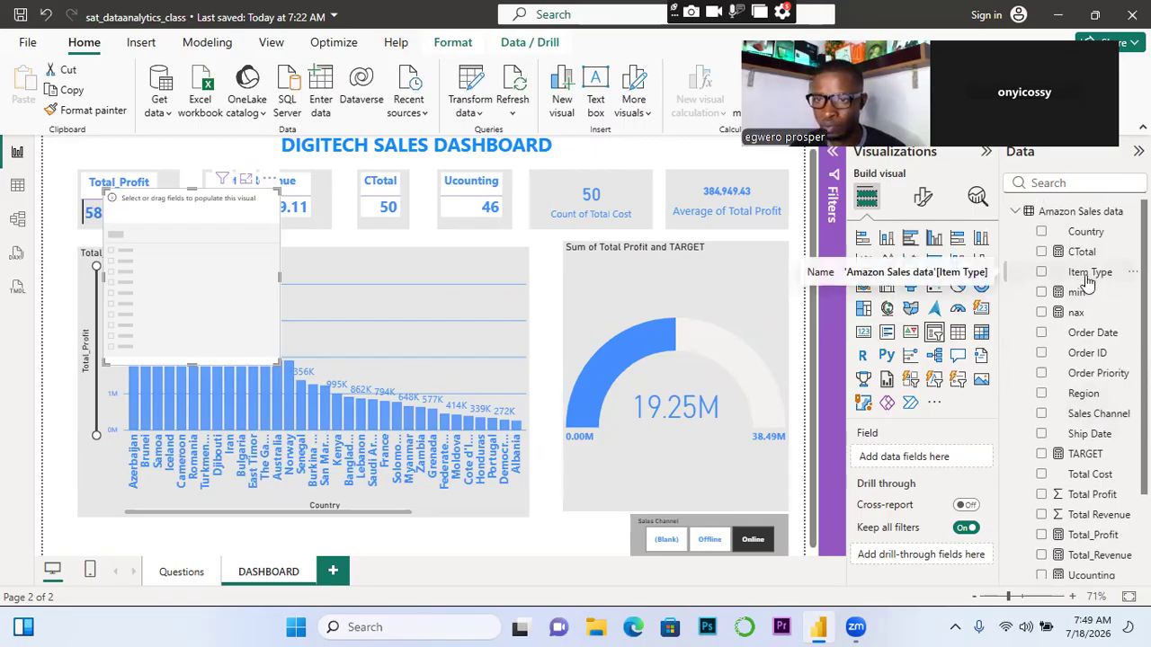
pyautogui.click(1042, 272)
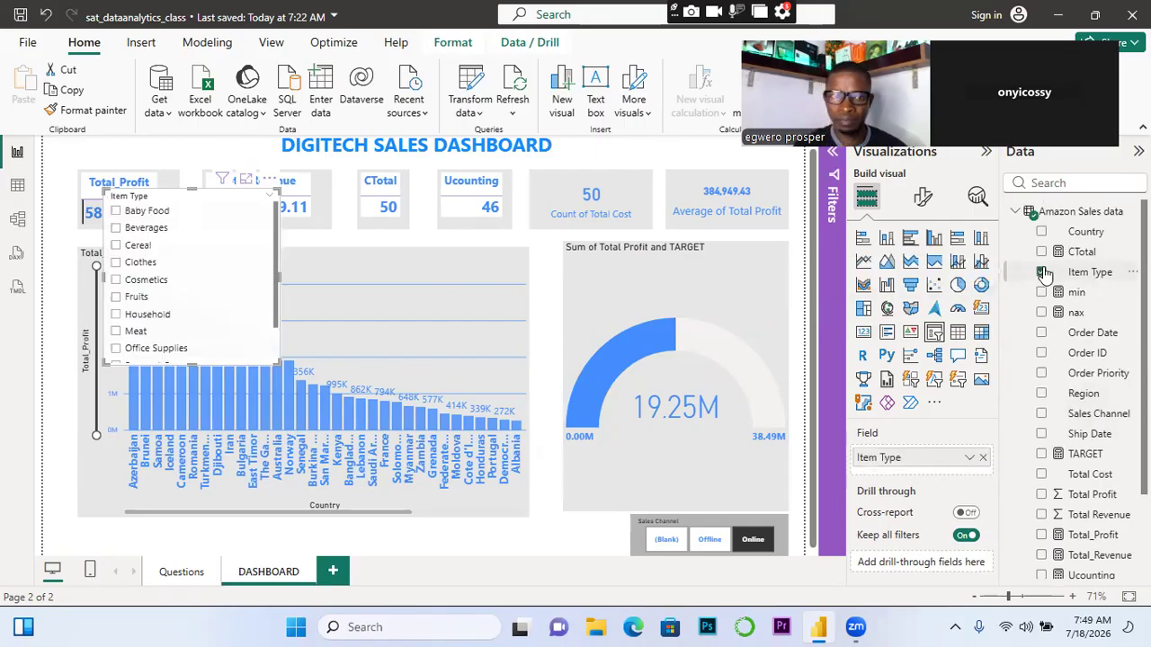
pyautogui.moveTo(278, 273); pyautogui.dragTo(482, 460)
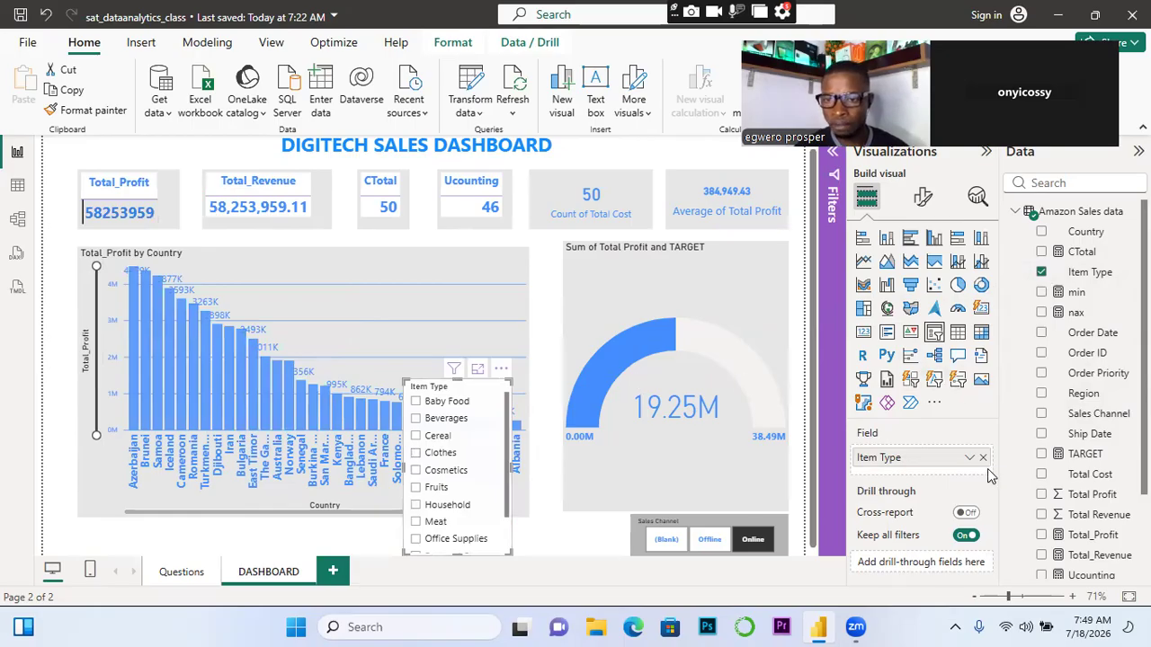
# Change the Item Type slicer to the Tile style and widen it slightly
pyautogui.click(927, 199)
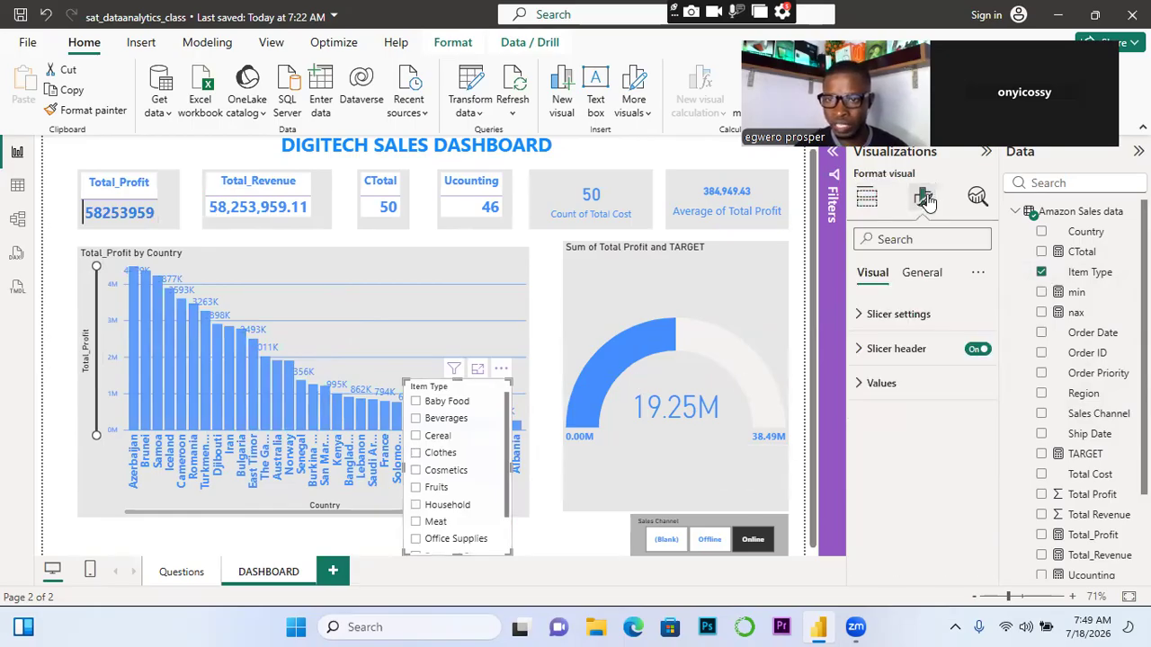
pyautogui.click(864, 322)
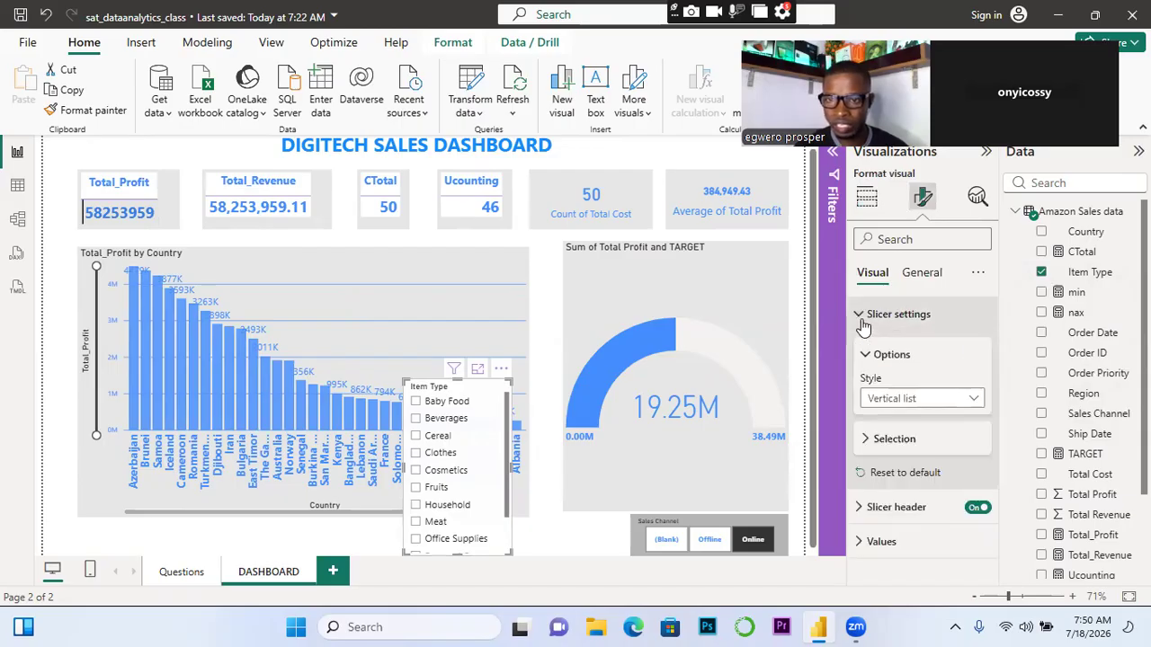
pyautogui.click(974, 401)
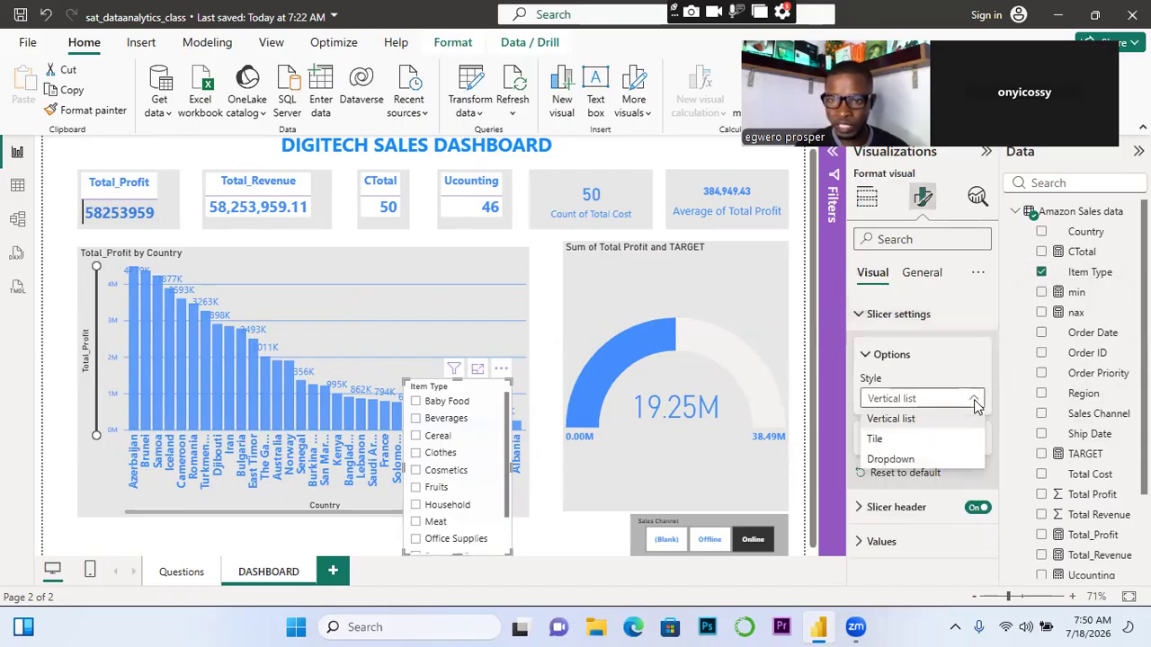
pyautogui.click(876, 441)
pyautogui.moveTo(516, 476)
pyautogui.mouseDown()
pyautogui.moveTo(764, 477)
pyautogui.moveTo(527, 483)
pyautogui.mouseUp()
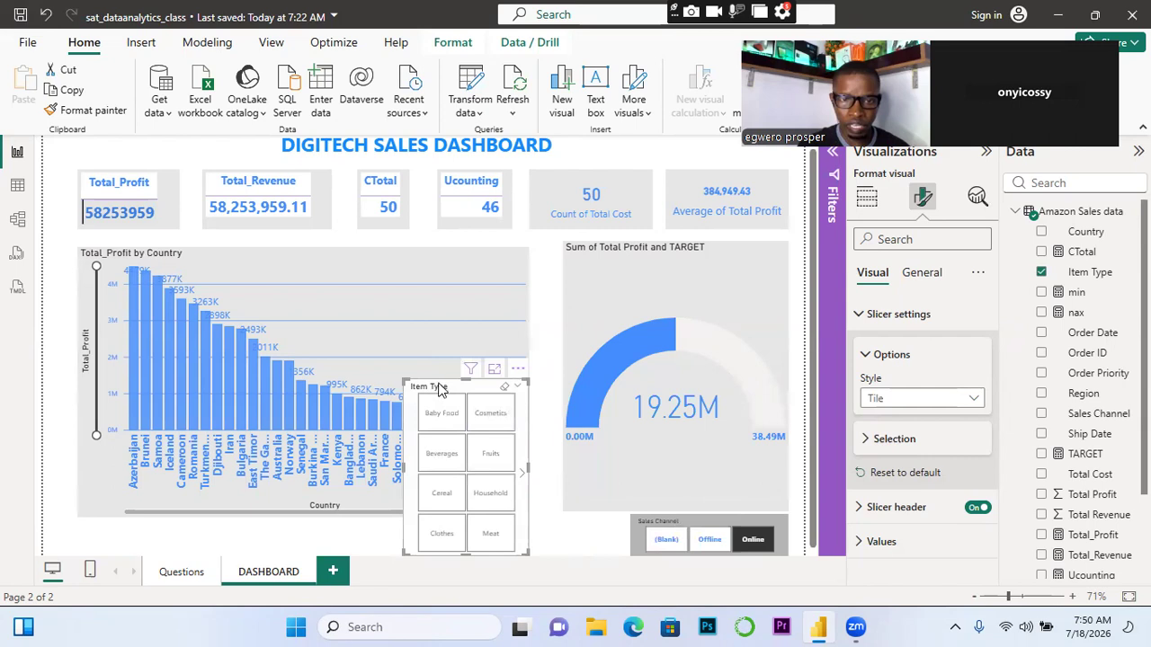
# Shrink the gauge and shift it closer to the country chart, then place the Item Type slicer beside the gauge, clear of the chart
pyautogui.moveTo(449, 389); pyautogui.dragTo(618, 409)
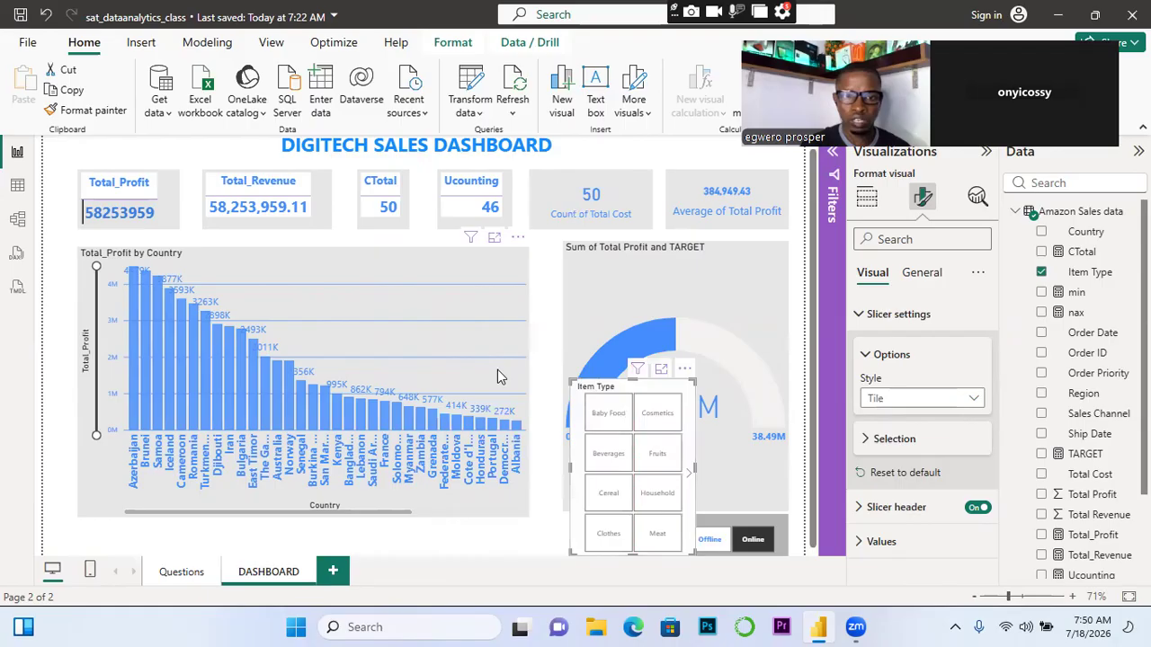
pyautogui.click(525, 396)
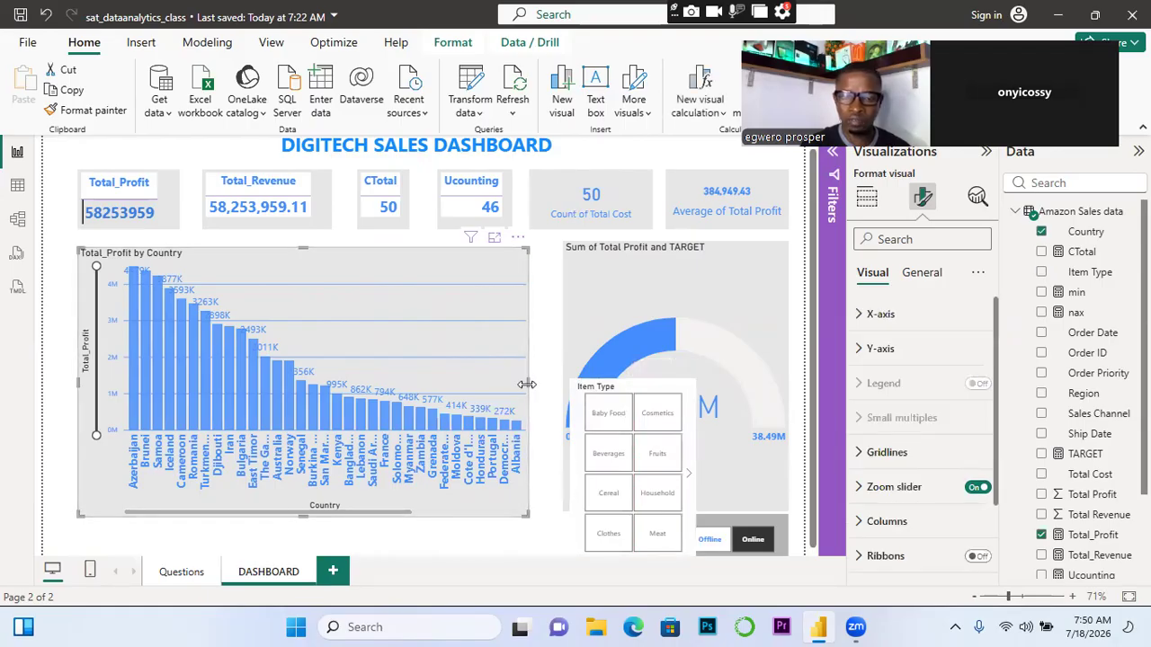
pyautogui.moveTo(523, 516)
pyautogui.mouseDown()
pyautogui.moveTo(474, 491)
pyautogui.moveTo(527, 517)
pyautogui.mouseUp()
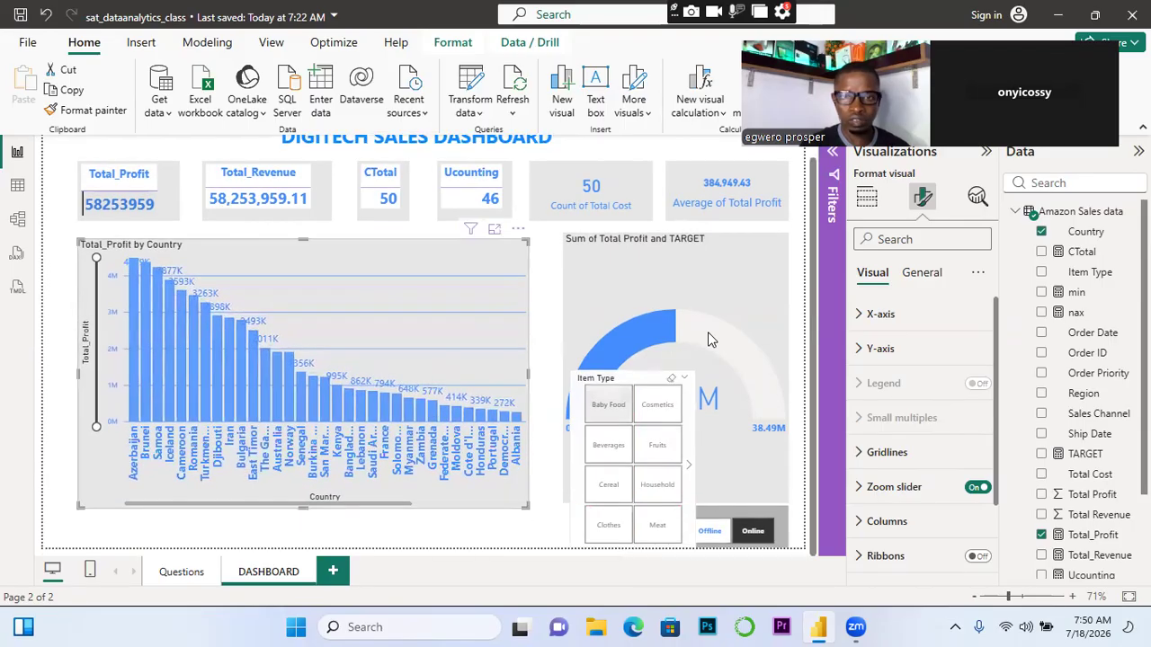
pyautogui.click(684, 290)
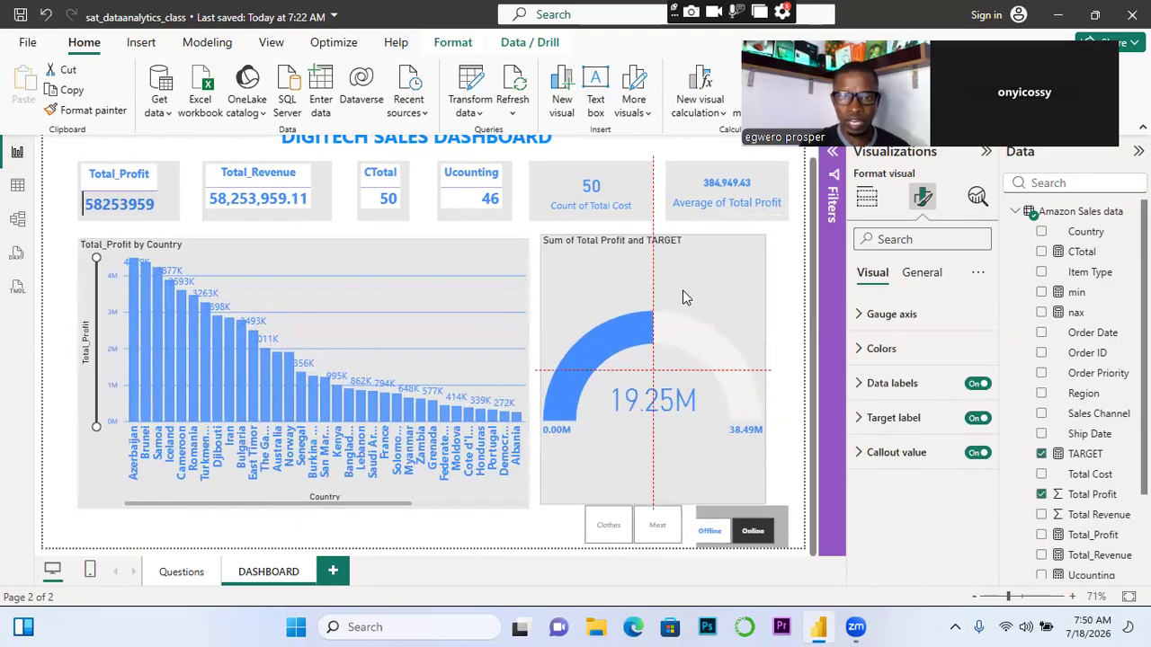
pyautogui.moveTo(766, 236); pyautogui.dragTo(707, 289)
pyautogui.moveTo(688, 331); pyautogui.dragTo(683, 289)
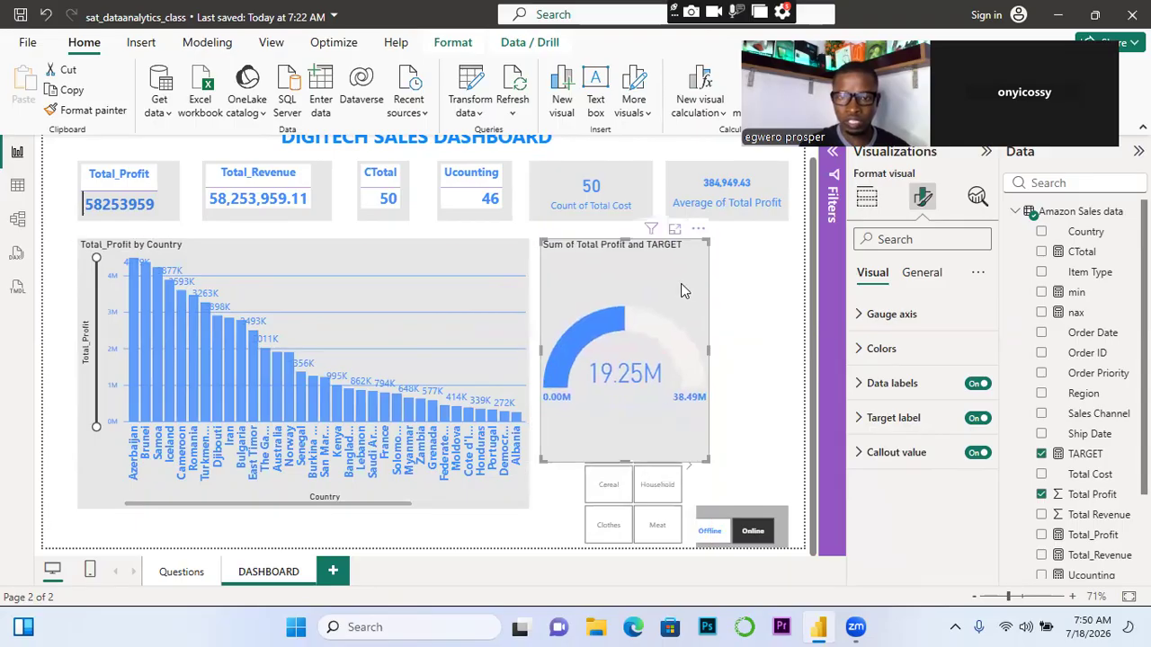
pyautogui.click(694, 522)
pyautogui.moveTo(694, 522); pyautogui.dragTo(795, 395)
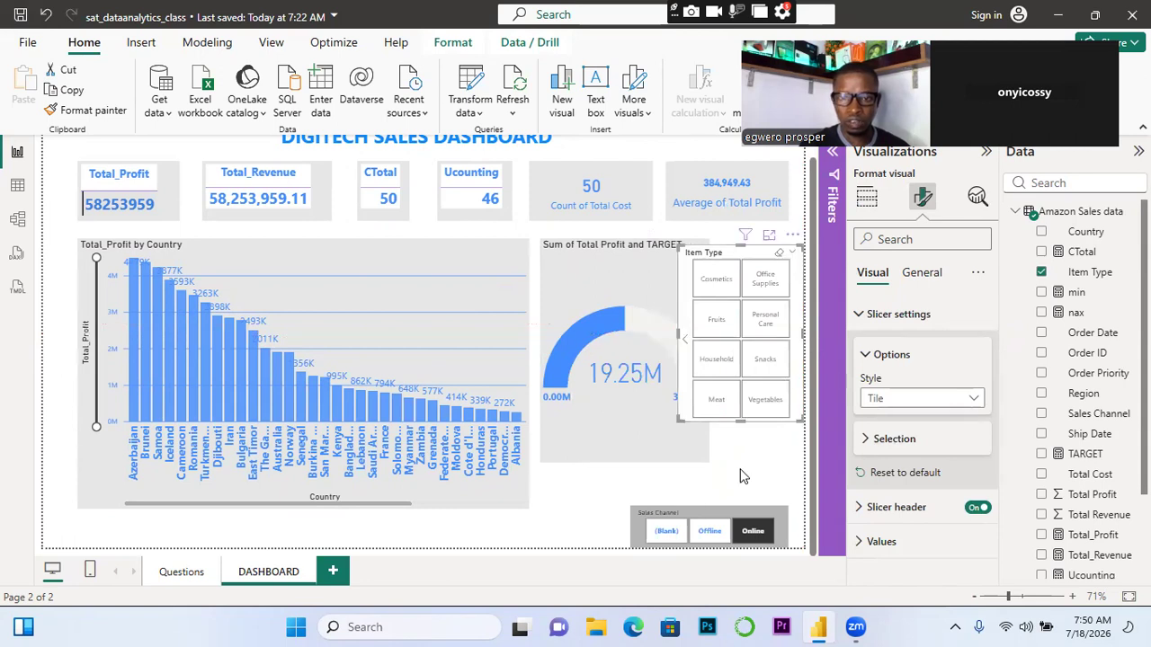
# Extend the gauge down to the country chart's lower edge and move the Sales Channel slicer beneath the chart's left end
pyautogui.click(617, 471)
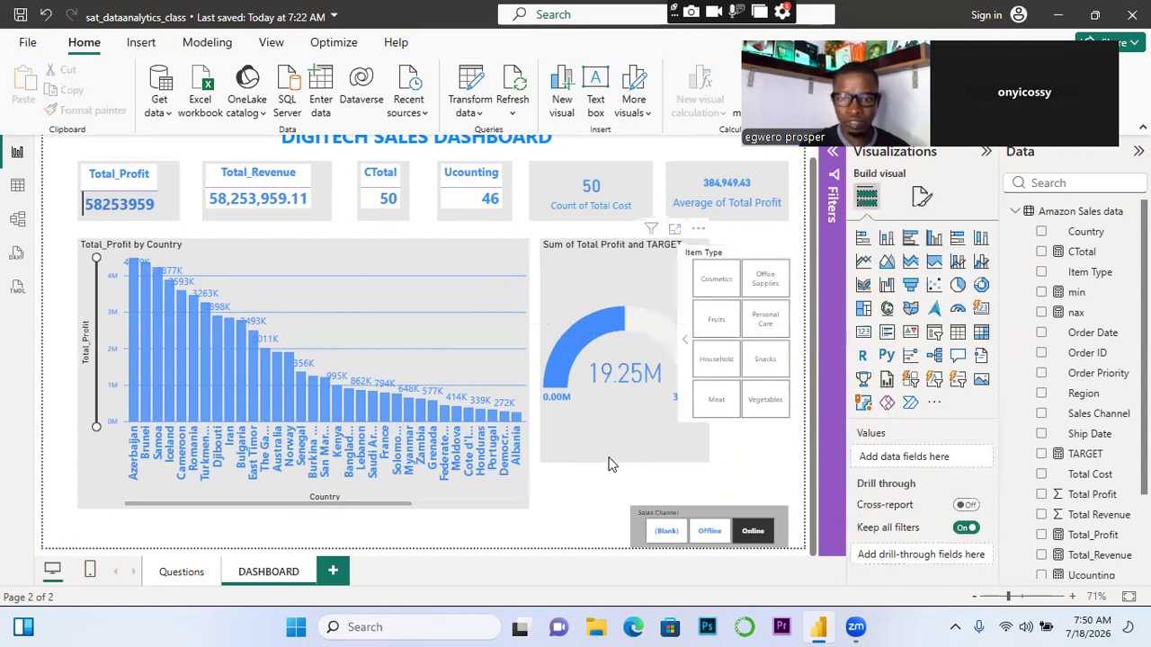
pyautogui.click(623, 461)
pyautogui.moveTo(625, 462); pyautogui.dragTo(625, 504)
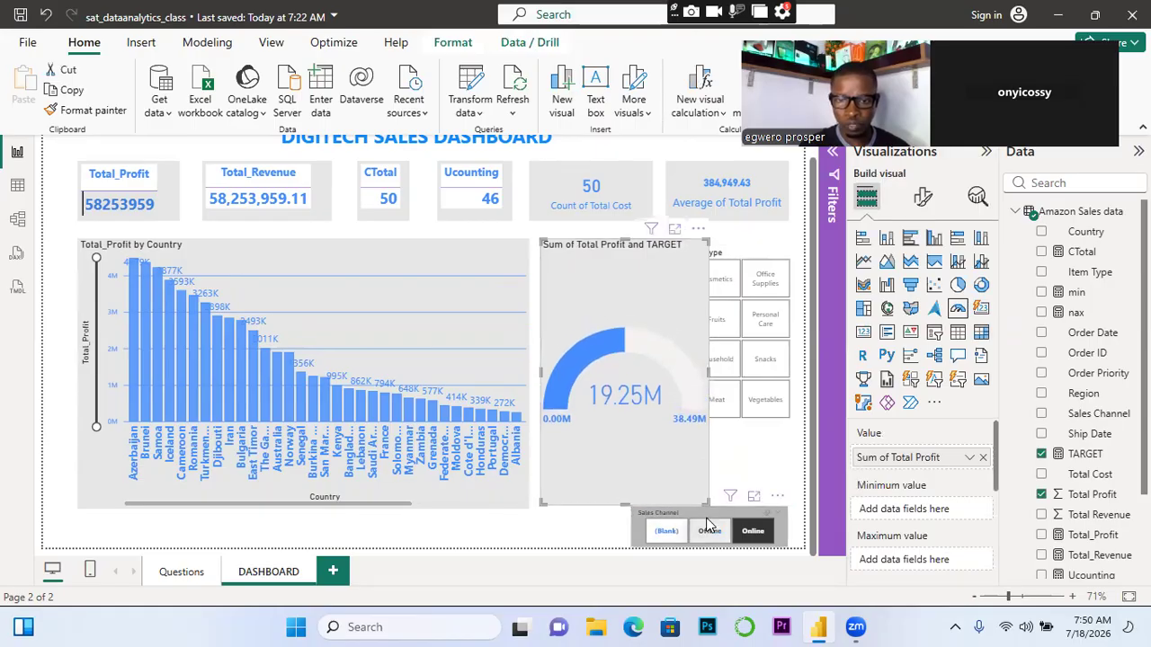
pyautogui.moveTo(532, 537); pyautogui.dragTo(165, 559)
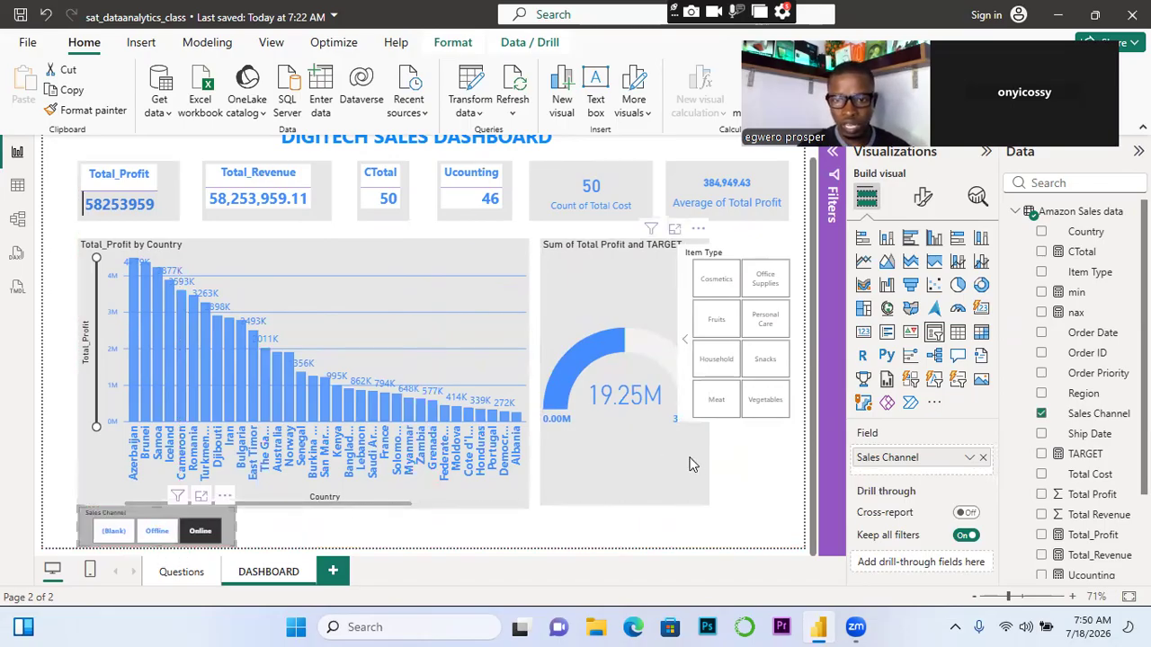
# Narrow the gauge so it clears the Item Type slicer, and lengthen that slicer to match the gauge's lower edge
pyautogui.click(692, 464)
pyautogui.moveTo(708, 372); pyautogui.dragTo(665, 373)
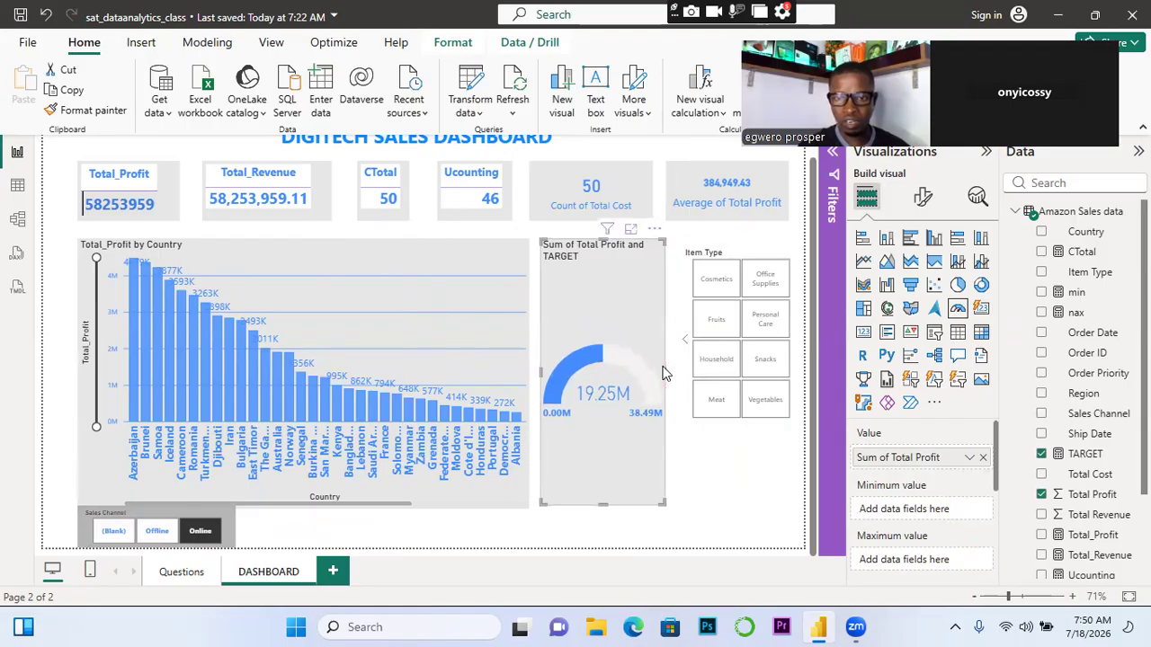
pyautogui.click(749, 429)
pyautogui.moveTo(748, 419); pyautogui.dragTo(749, 500)
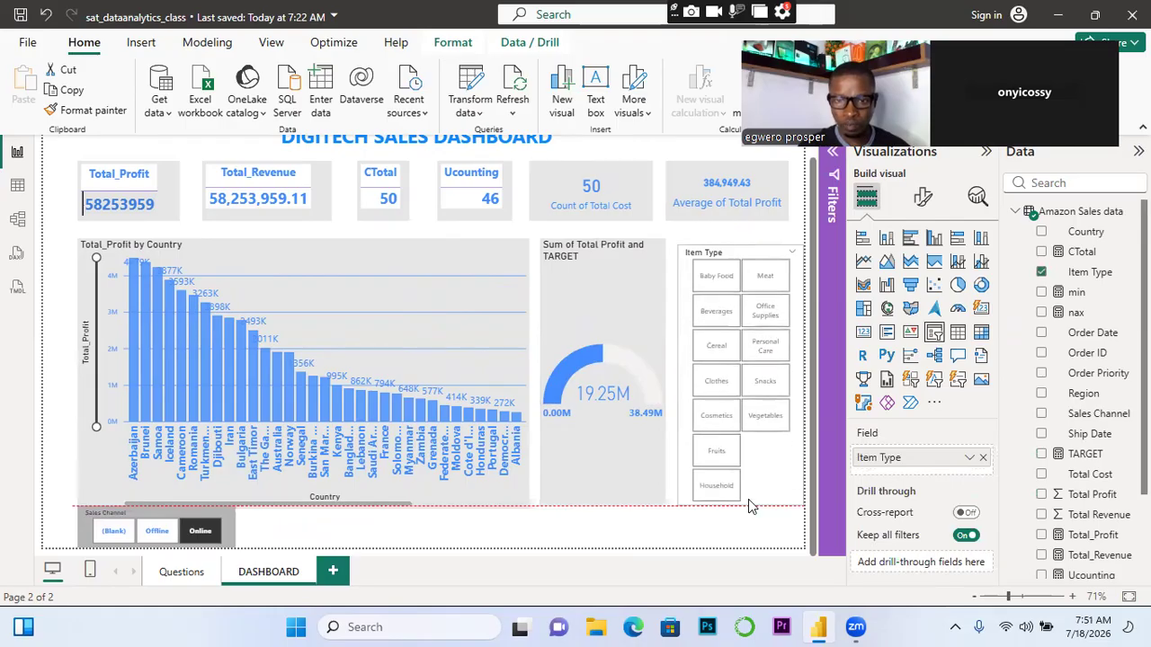
# Format the Item Type slicer's values in blue Segoe UI Bold at size 14
pyautogui.click(923, 197)
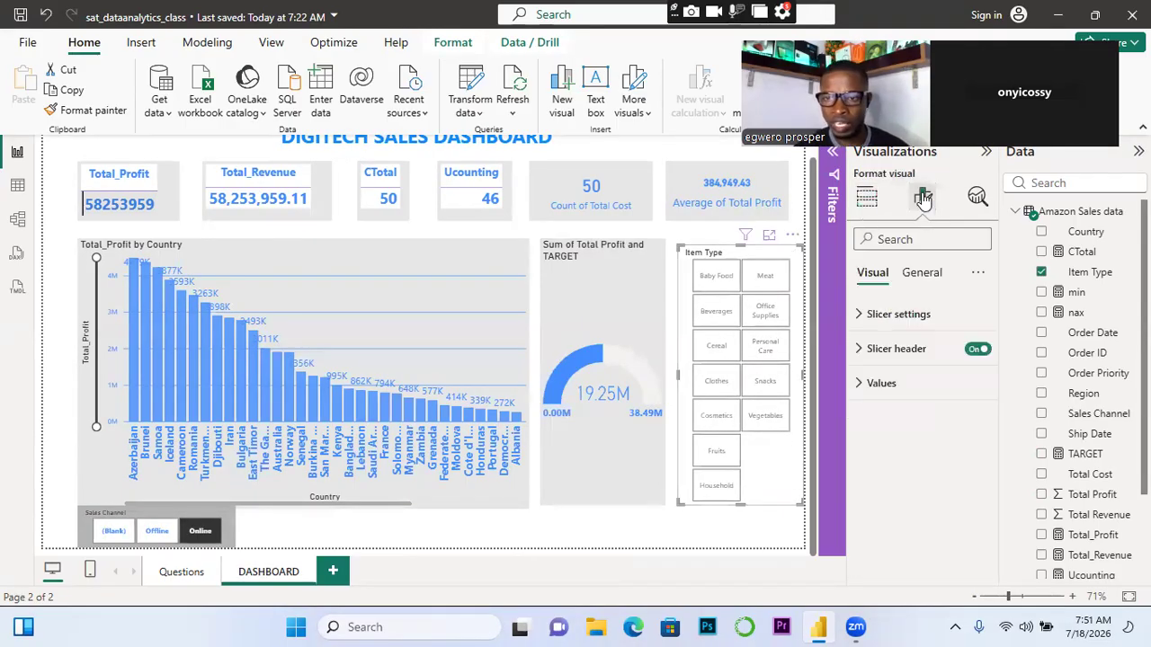
pyautogui.click(859, 385)
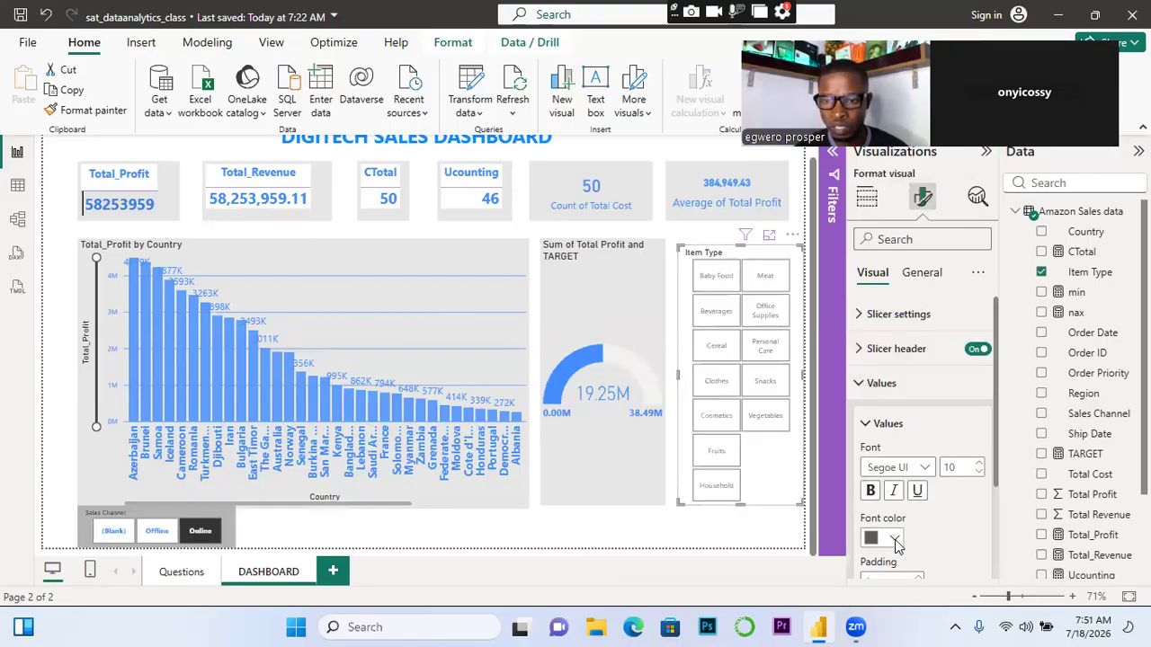
pyautogui.click(895, 540)
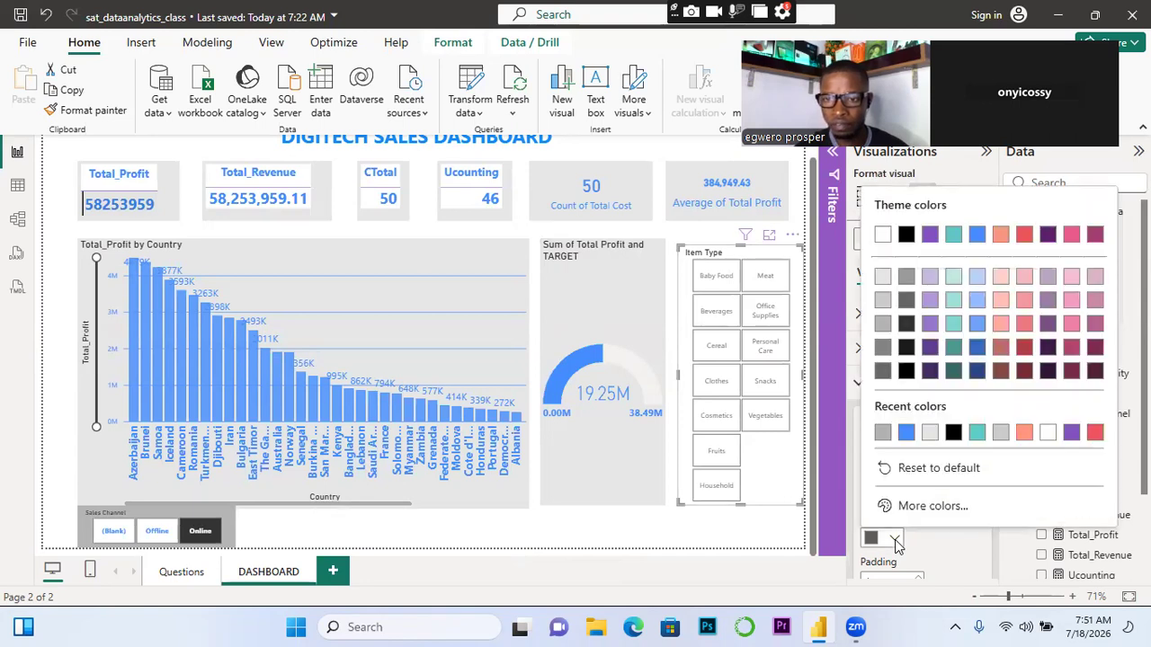
pyautogui.click(977, 235)
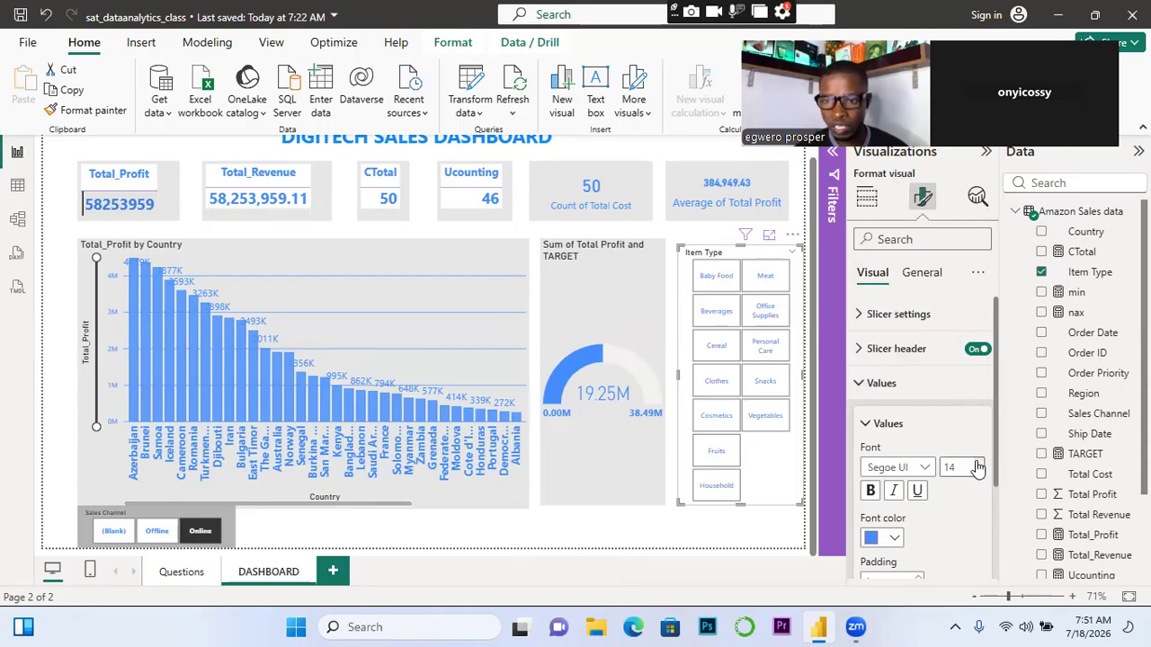
pyautogui.click(926, 470)
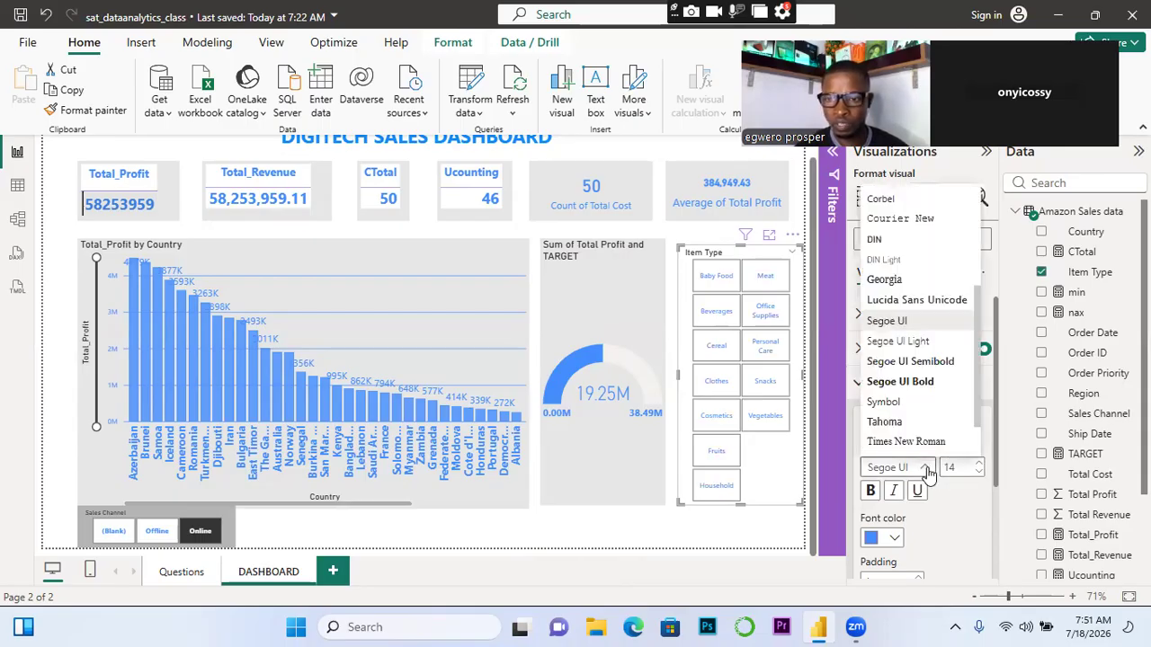
pyautogui.click(904, 383)
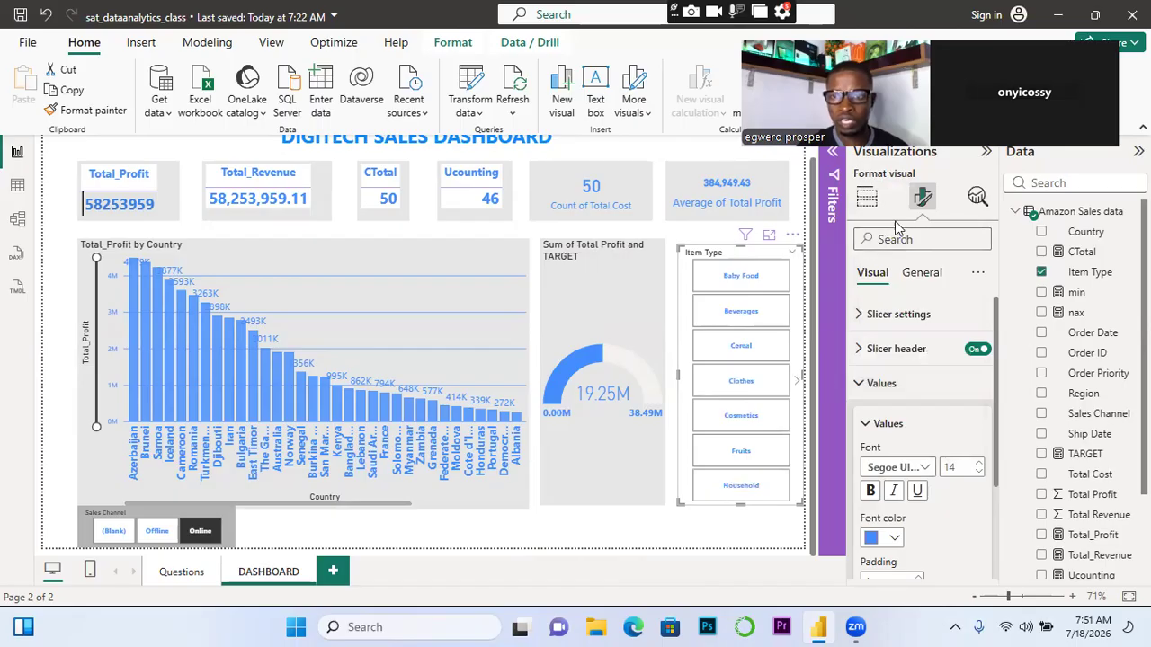
# Give the Item Type slicer a light grey background
pyautogui.click(866, 385)
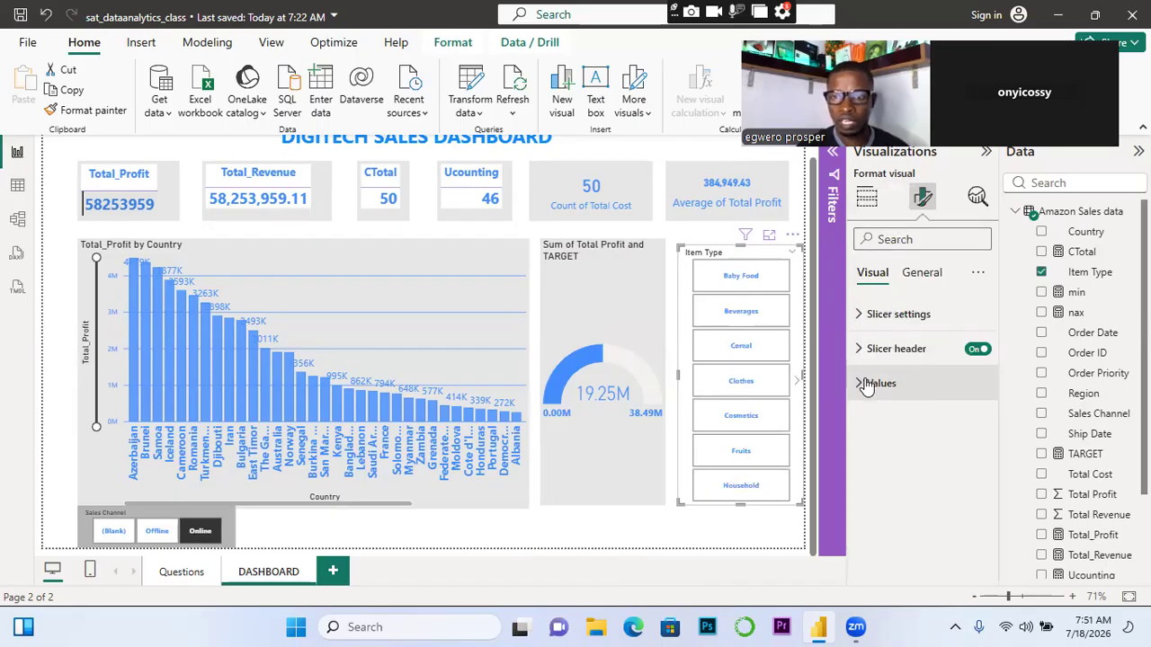
pyautogui.click(923, 272)
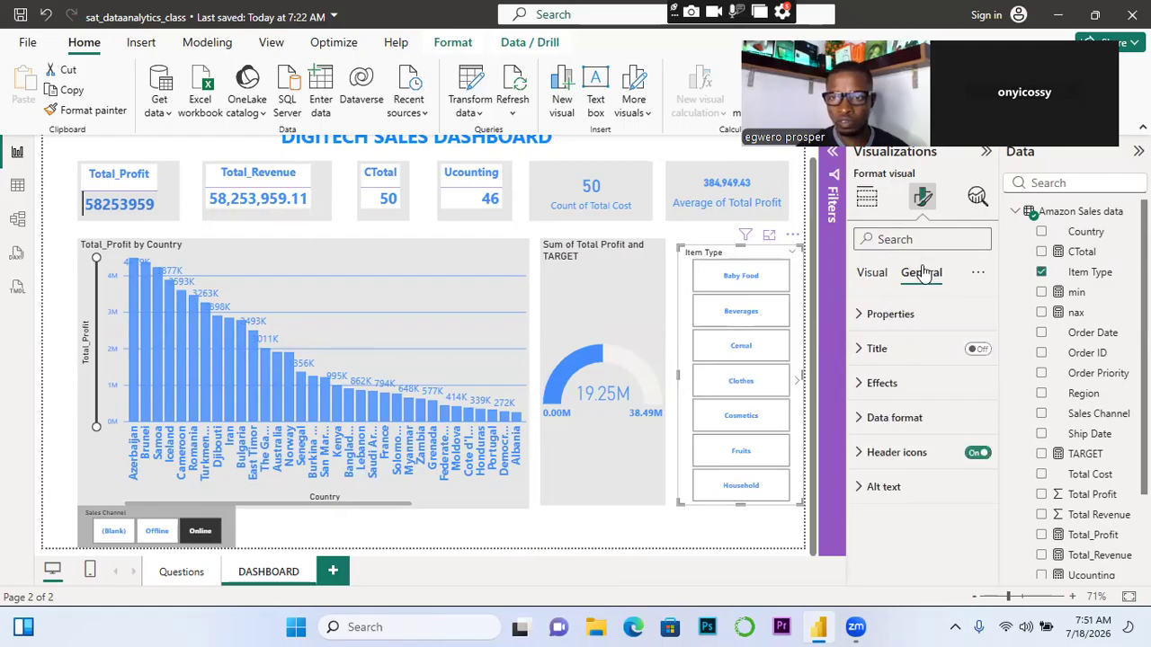
pyautogui.click(858, 387)
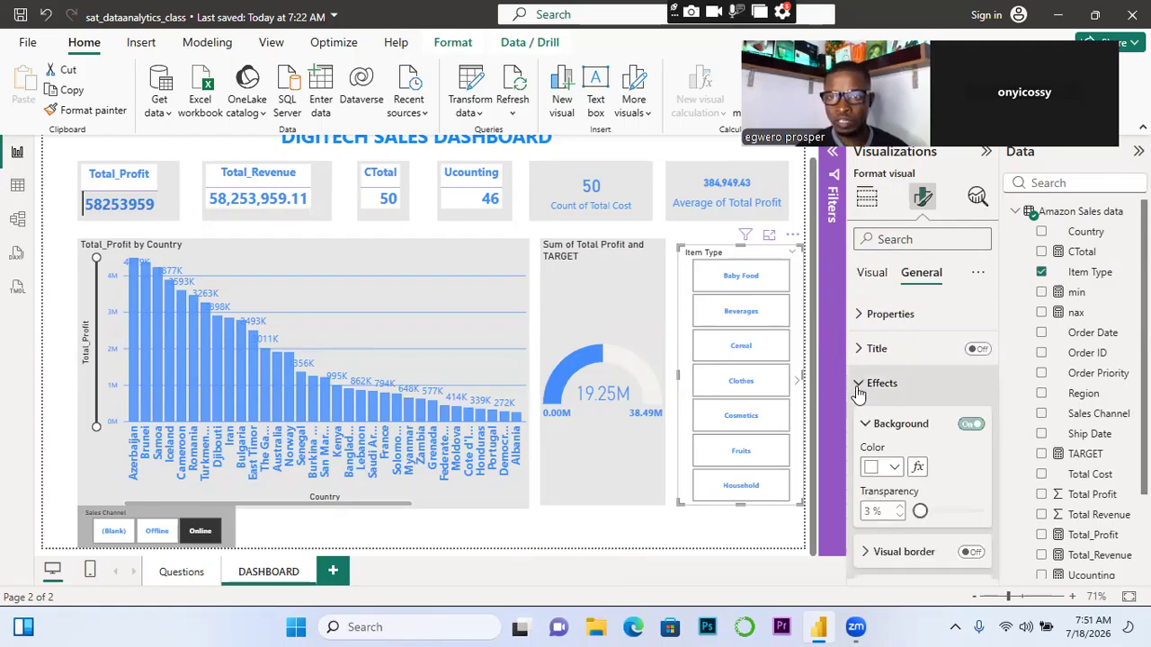
pyautogui.click(895, 469)
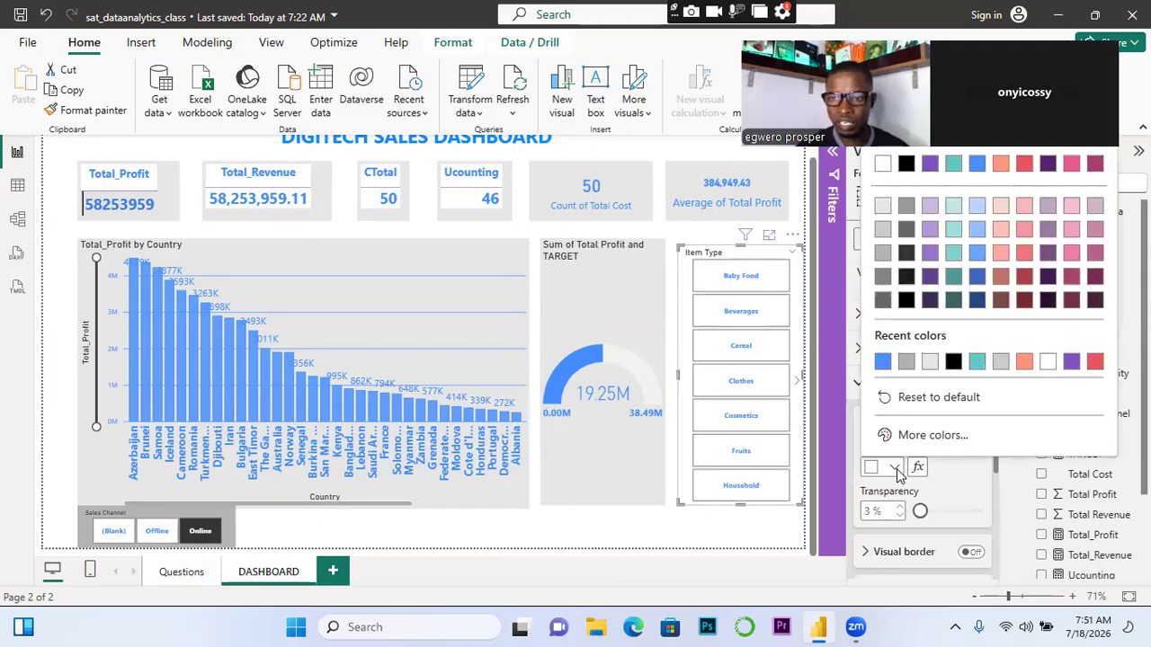
pyautogui.click(883, 229)
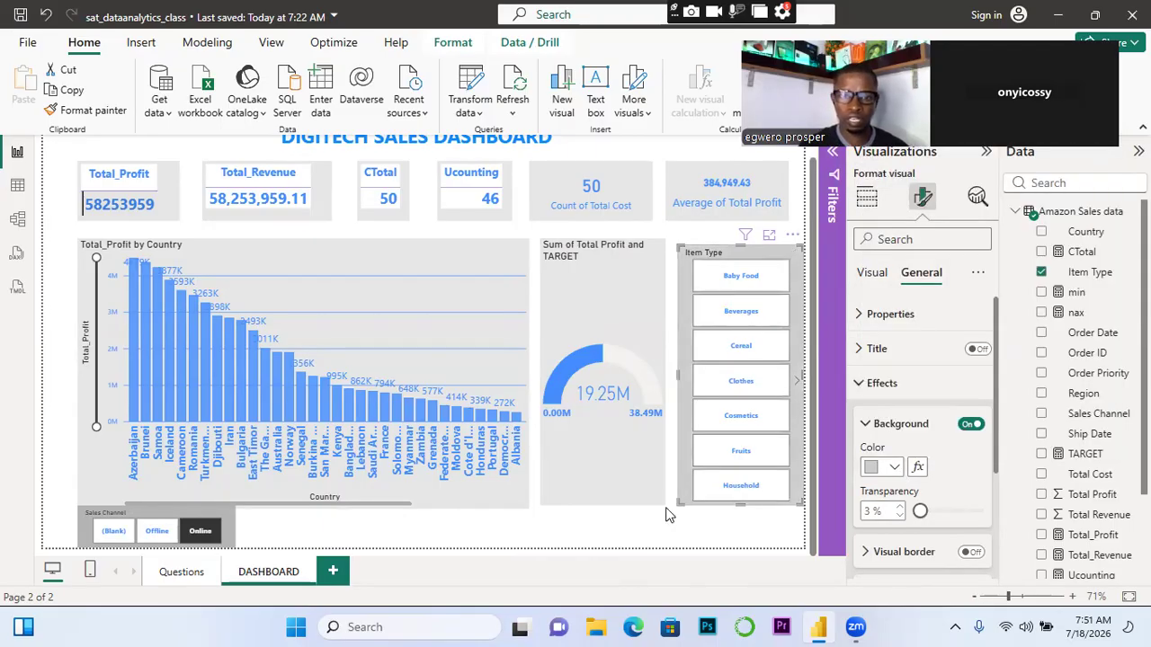
pyautogui.click(652, 540)
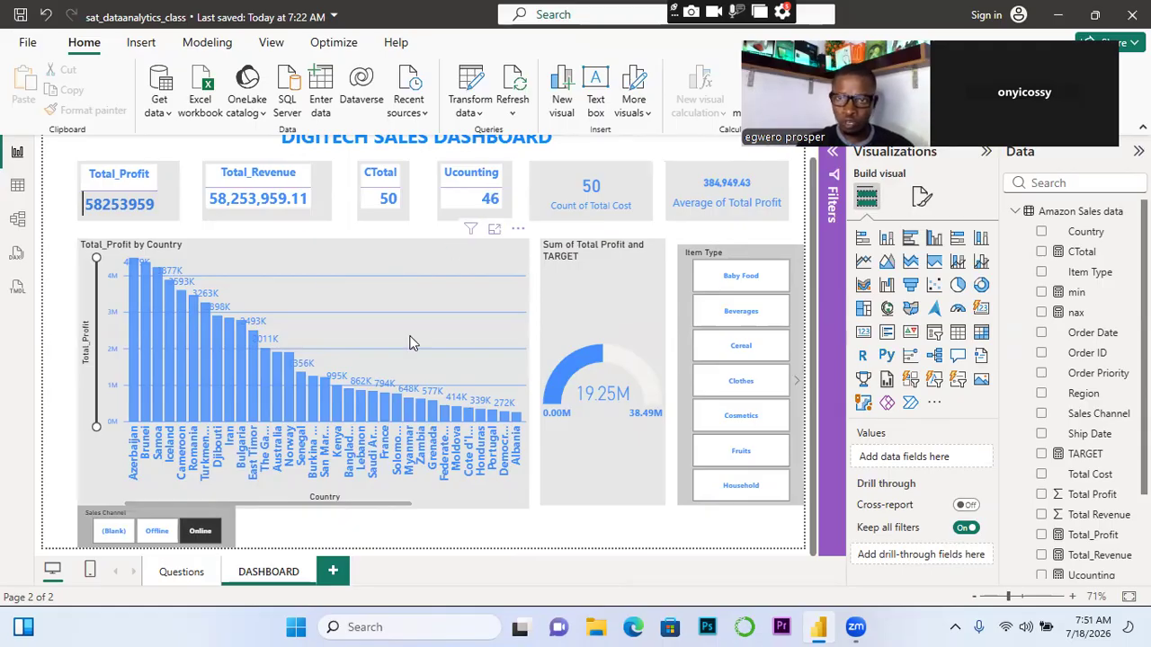
# Clear the Online selection in the Sales Channel slicer
pyautogui.click(207, 531)
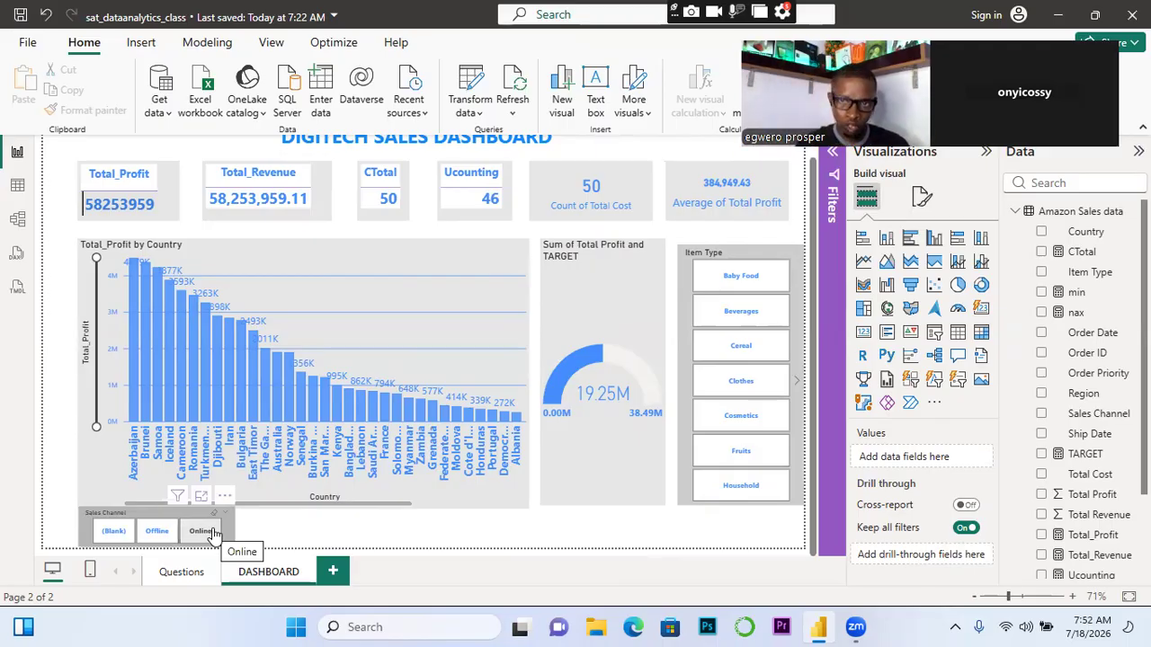
pyautogui.click(211, 530)
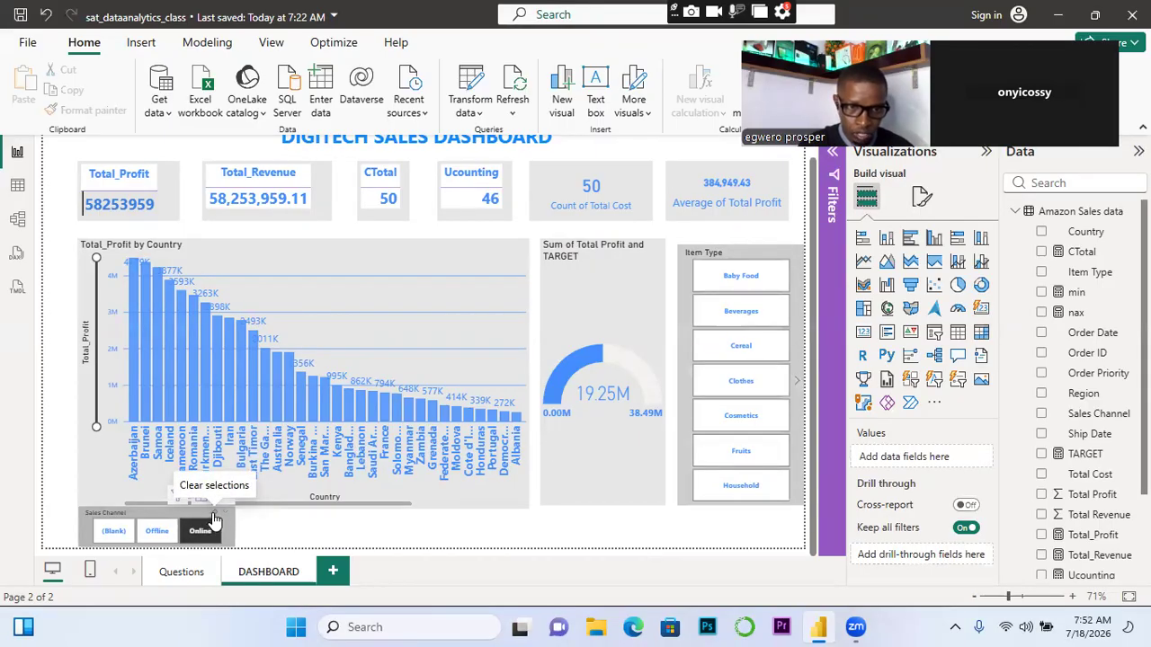
pyautogui.click(213, 523)
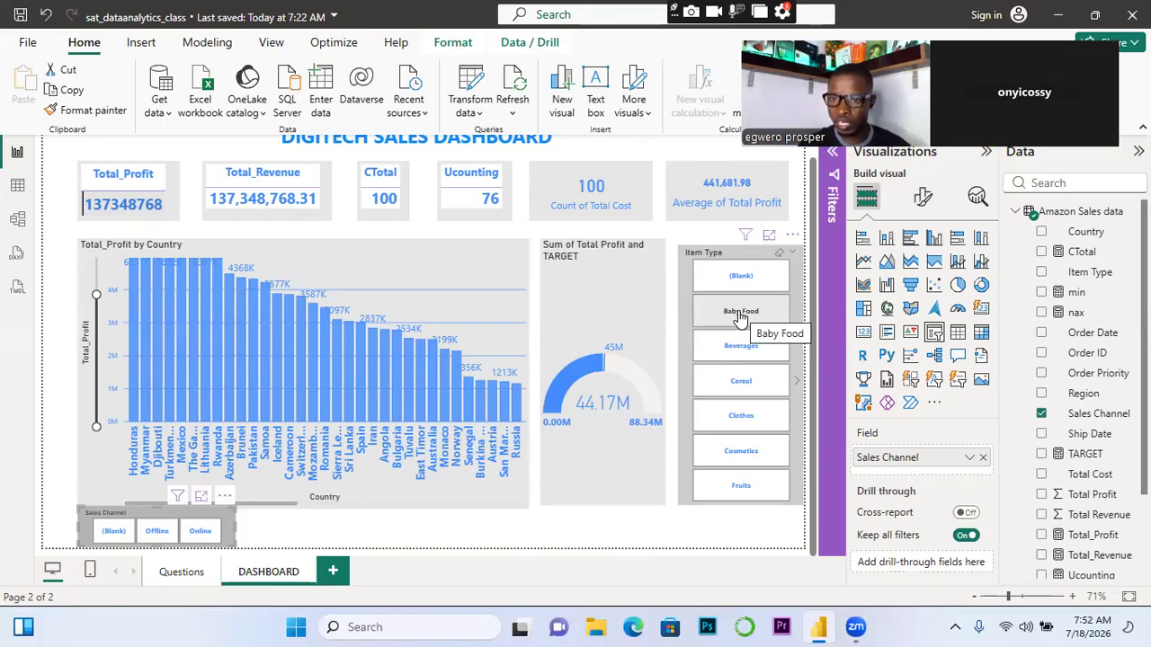
# Filter the dashboard to Baby Food with the Item Type slicer and inspect the gauge's total profit against TARGET
pyautogui.click(923, 196)
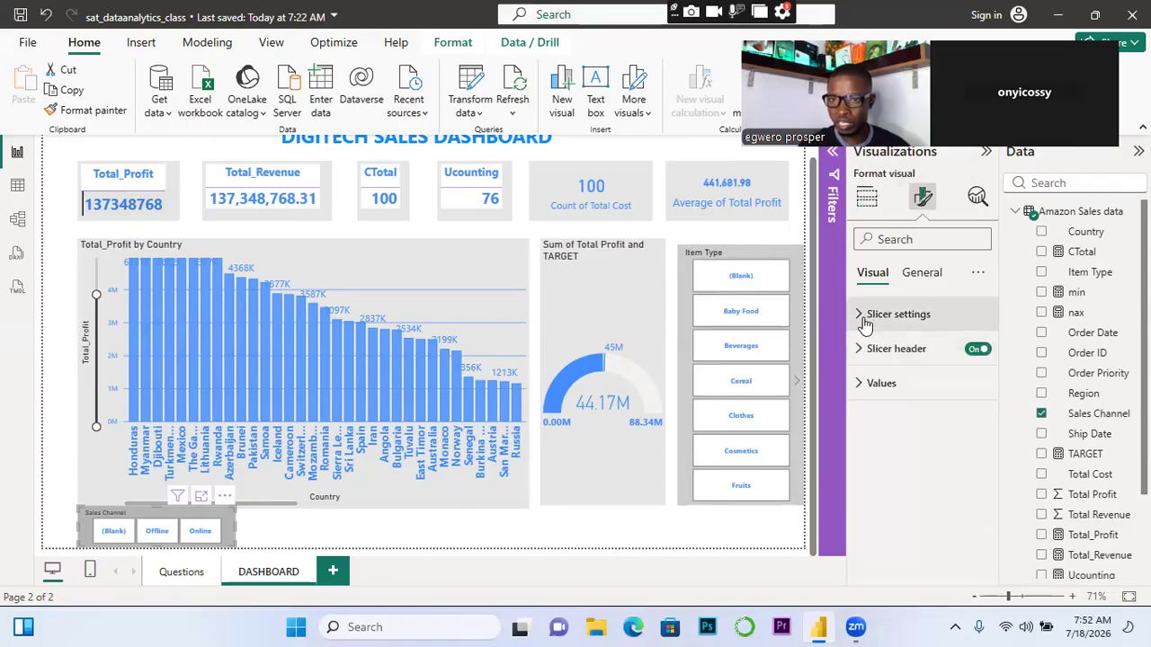
pyautogui.click(865, 320)
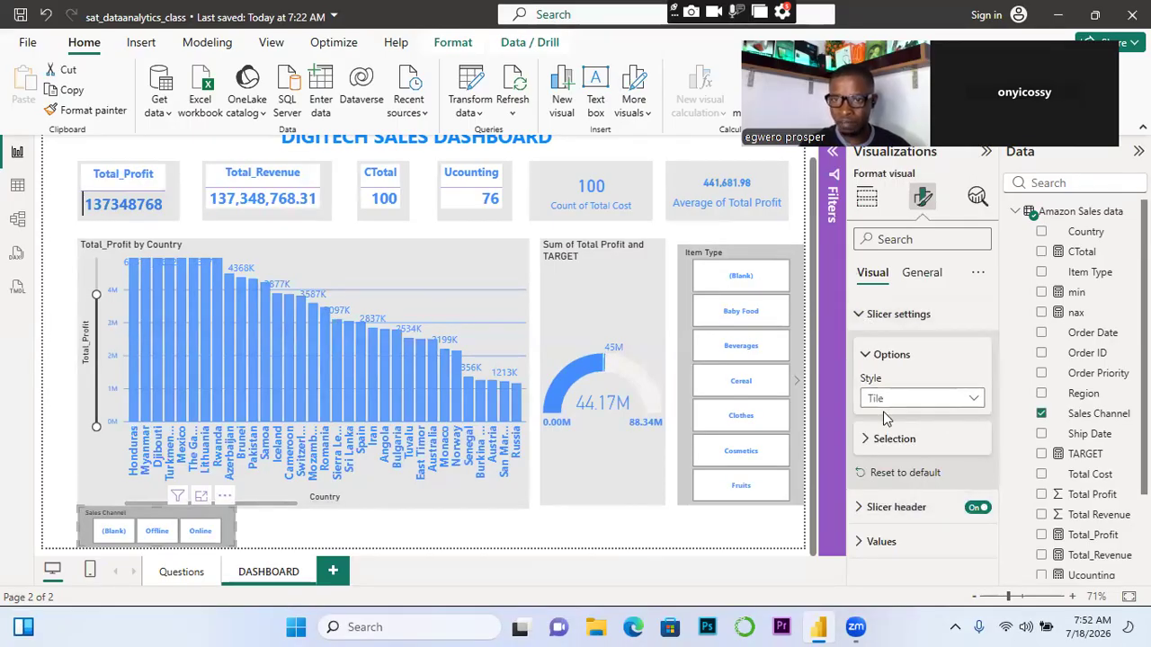
pyautogui.click(732, 315)
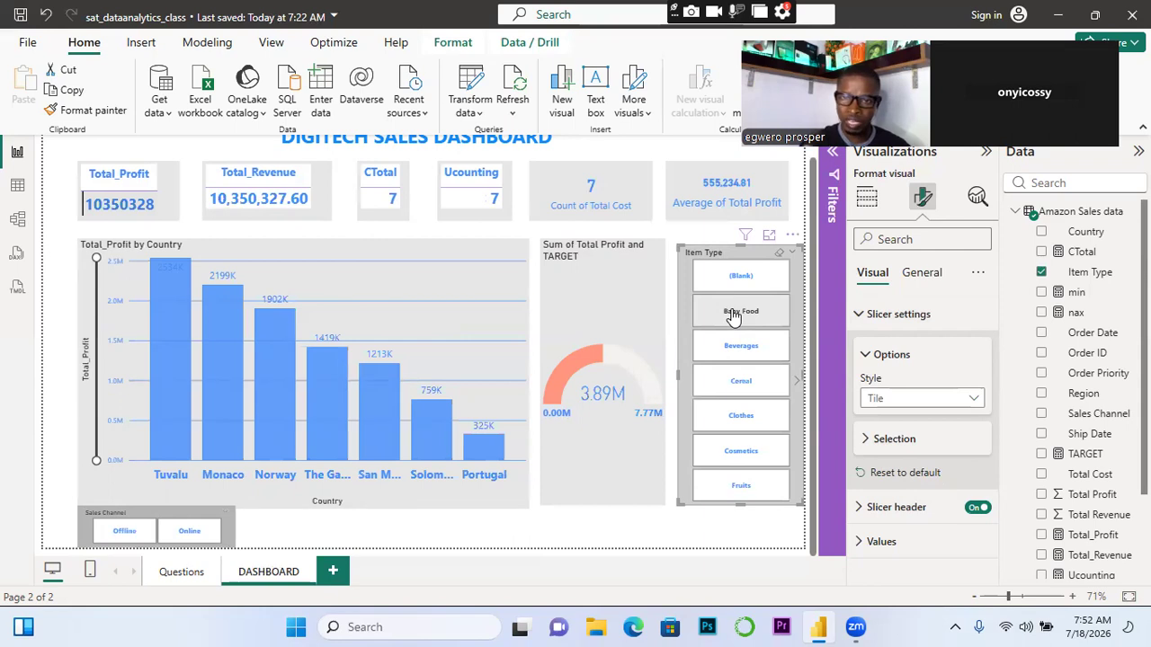
pyautogui.moveTo(563, 388)
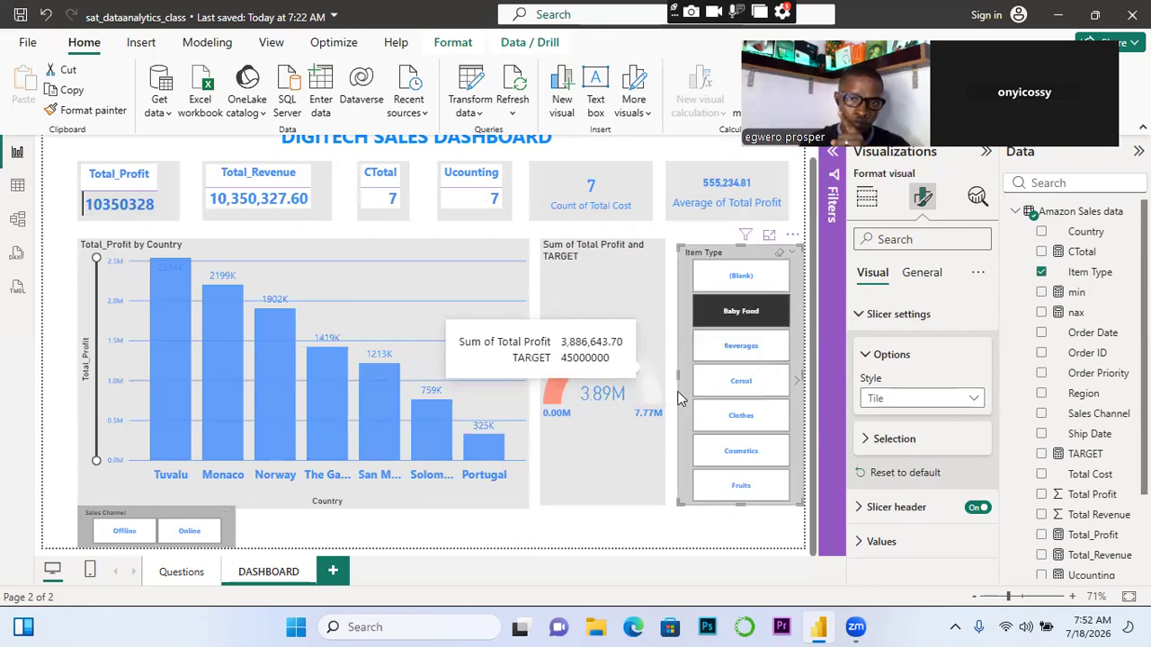
pyautogui.moveTo(586, 360)
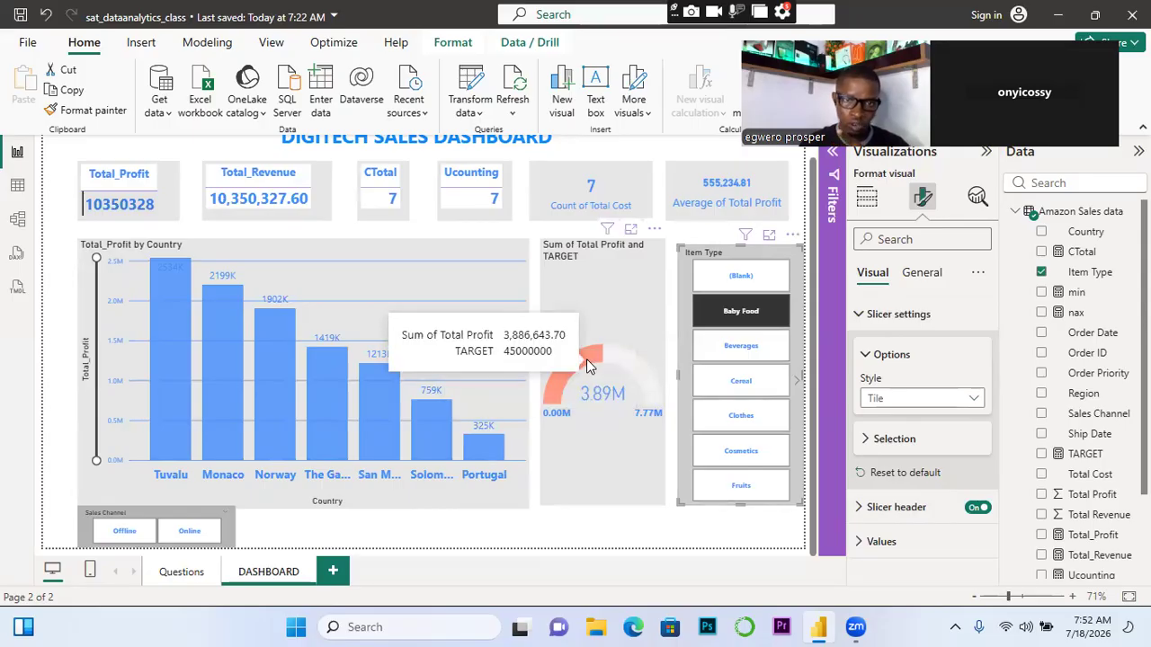
# Toggle the Baby Food filter in the Item Type slicer and examine the profit gauge and the country profit bars
pyautogui.click(721, 315)
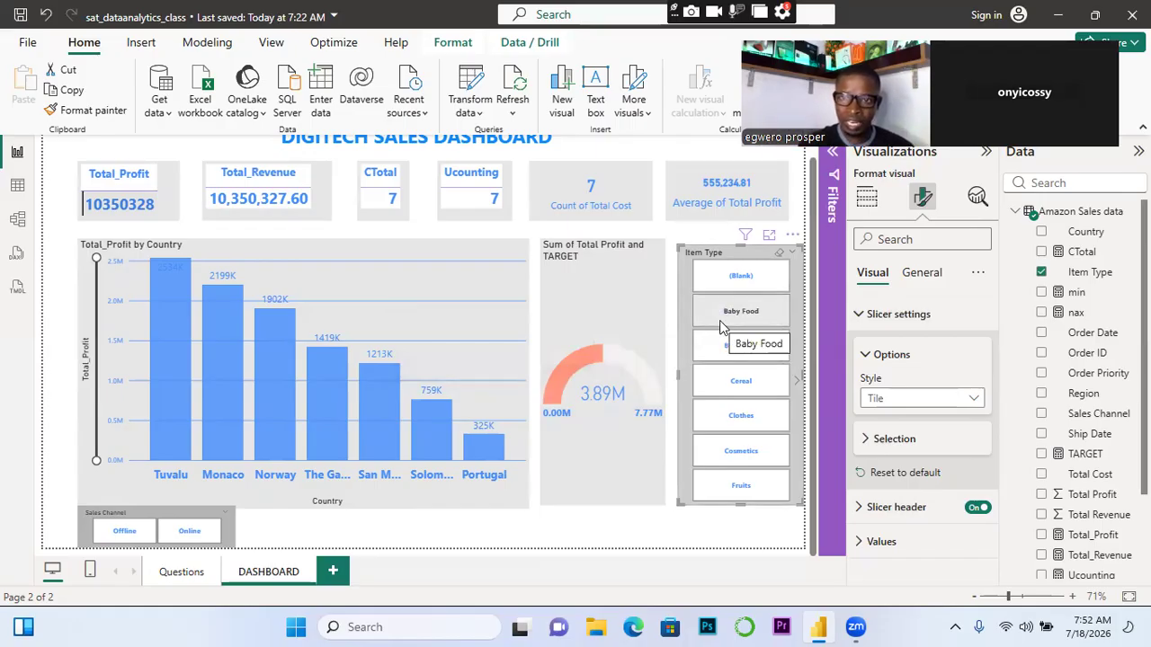
pyautogui.click(719, 320)
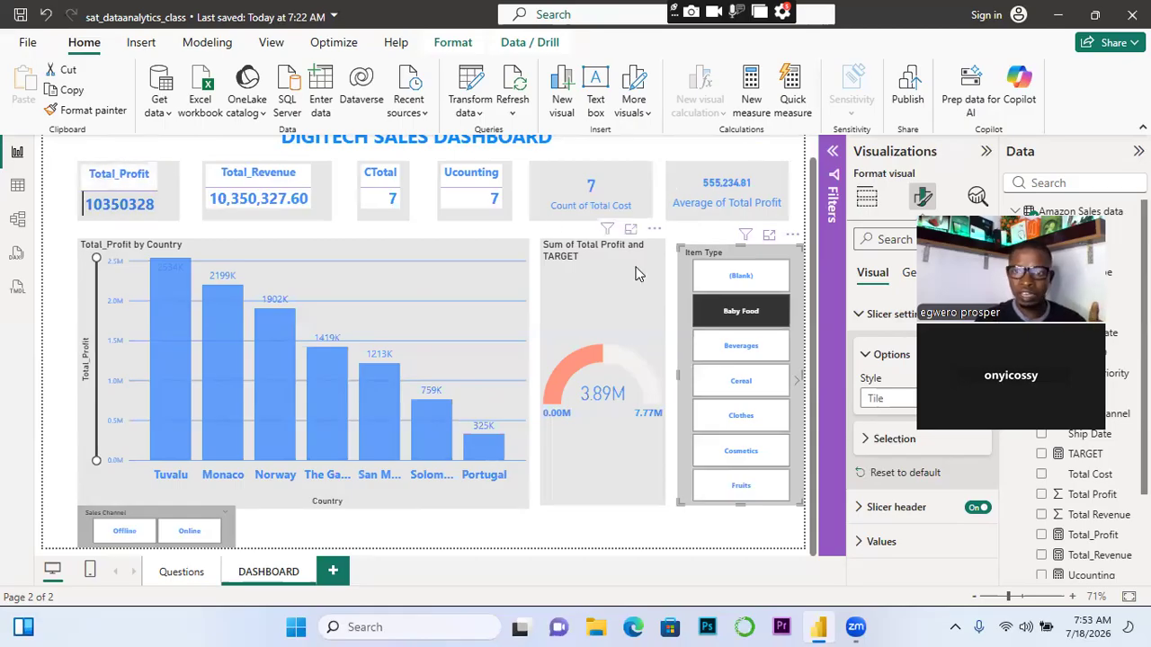
pyautogui.click(735, 314)
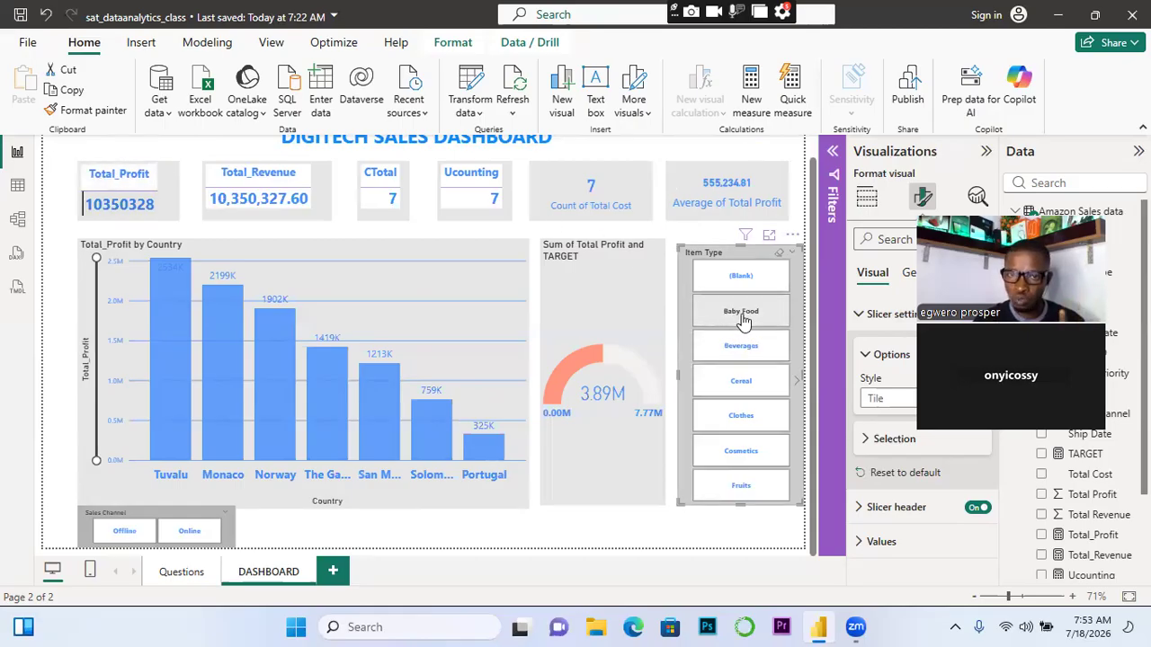
pyautogui.click(736, 319)
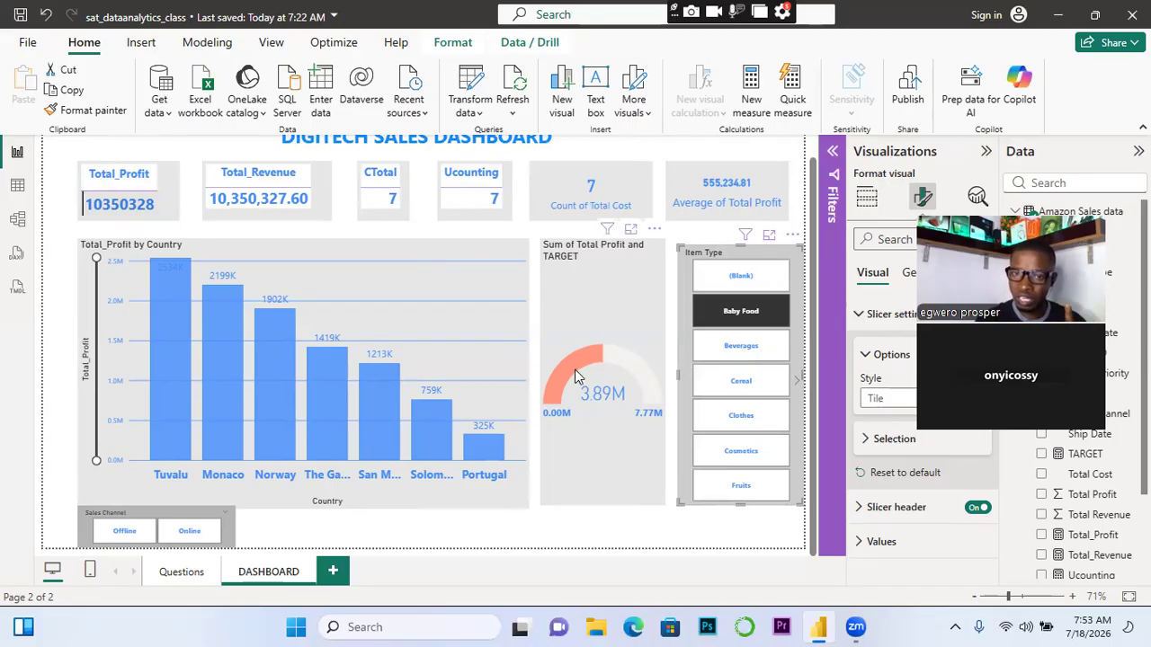
pyautogui.moveTo(615, 390)
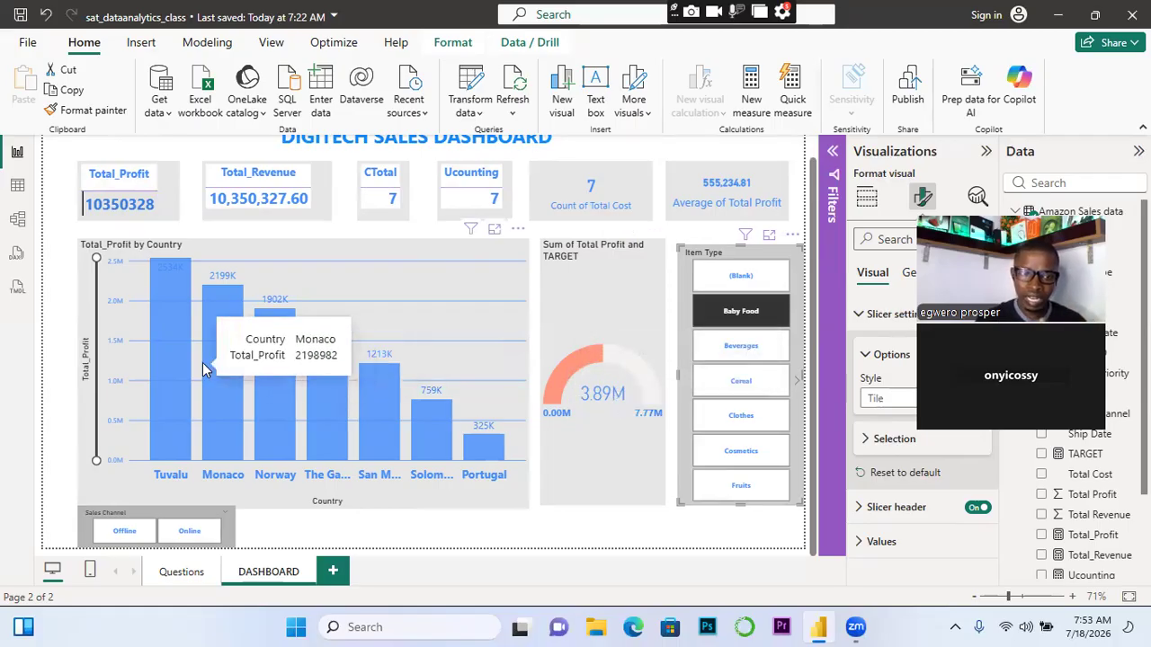
pyautogui.moveTo(256, 394)
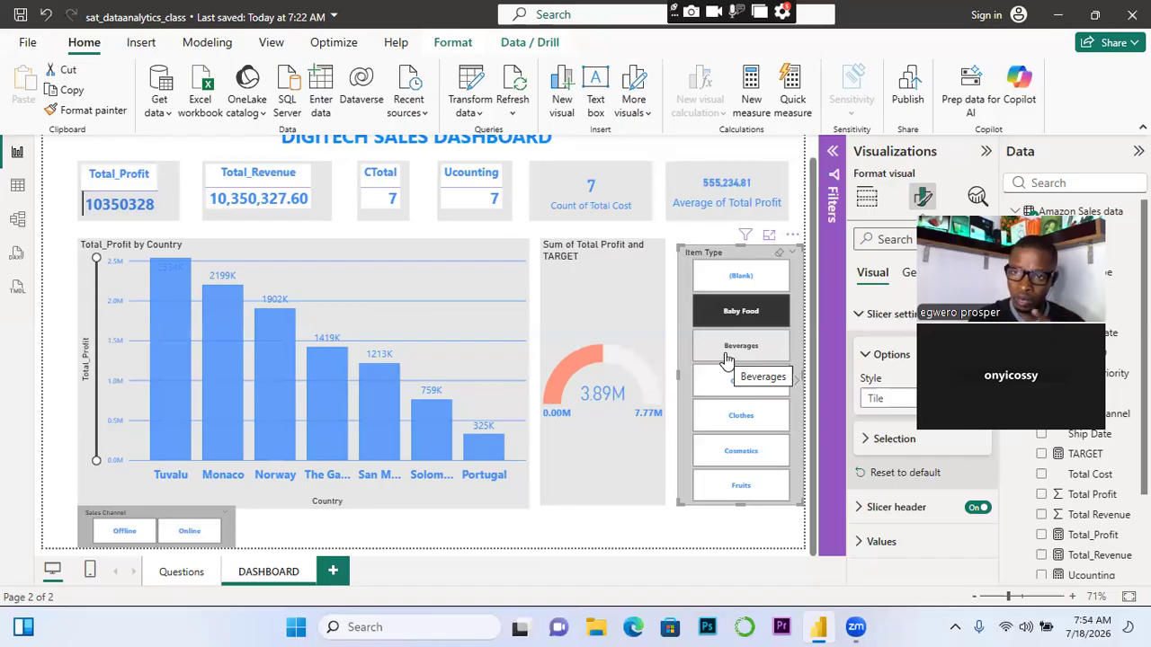
pyautogui.click(723, 315)
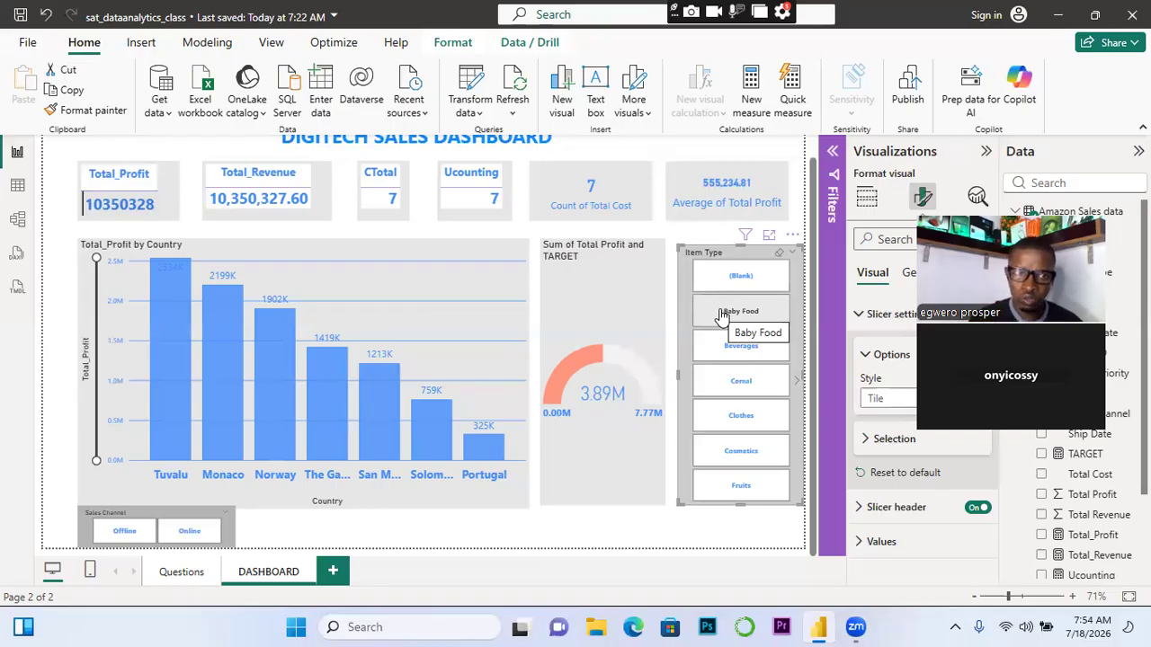
pyautogui.click(723, 315)
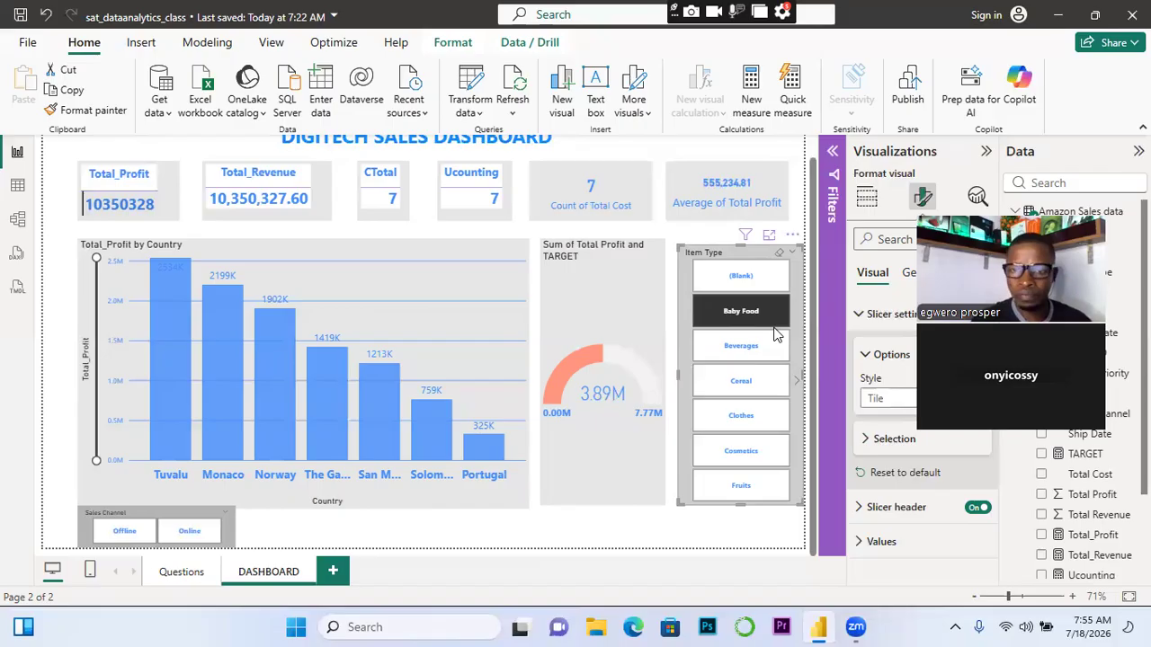
# Filter the dashboard to Beverages alone with the Item Type slicer to review the cards, bar chart and gauge
pyautogui.click(743, 353)
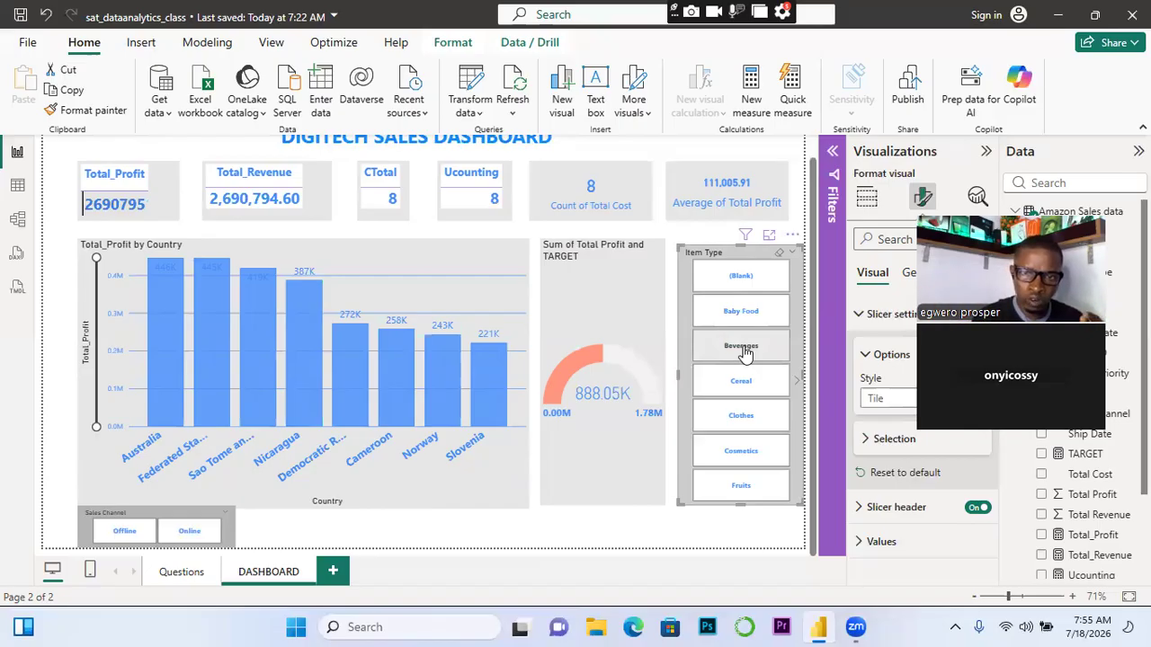
pyautogui.click(742, 350)
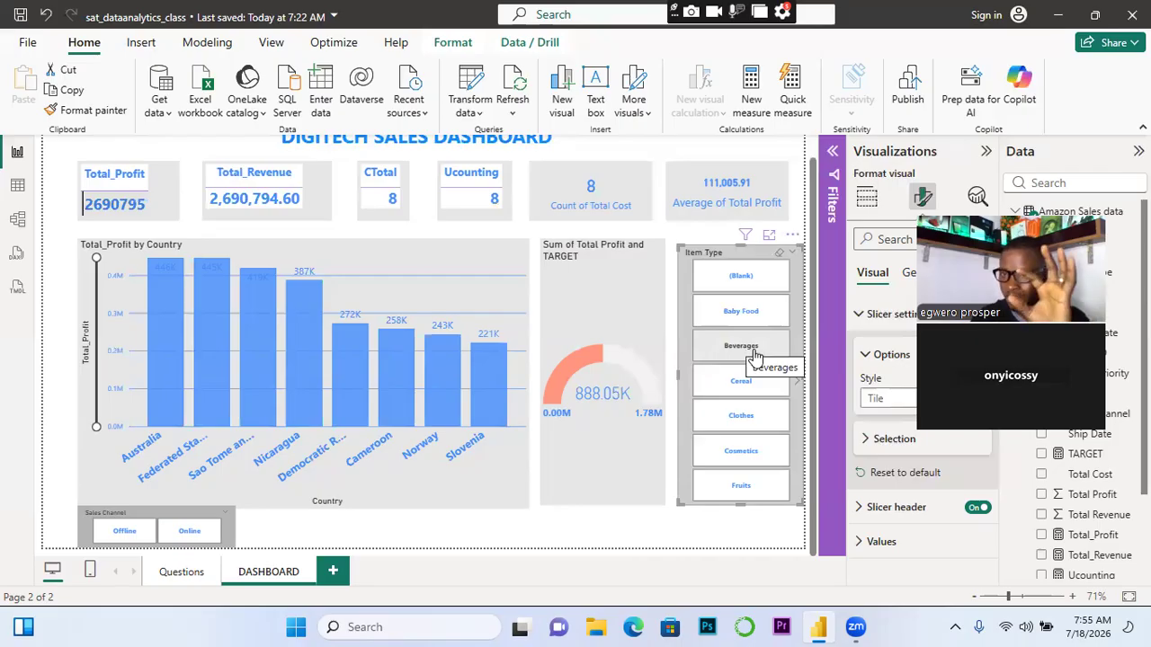
pyautogui.click(752, 351)
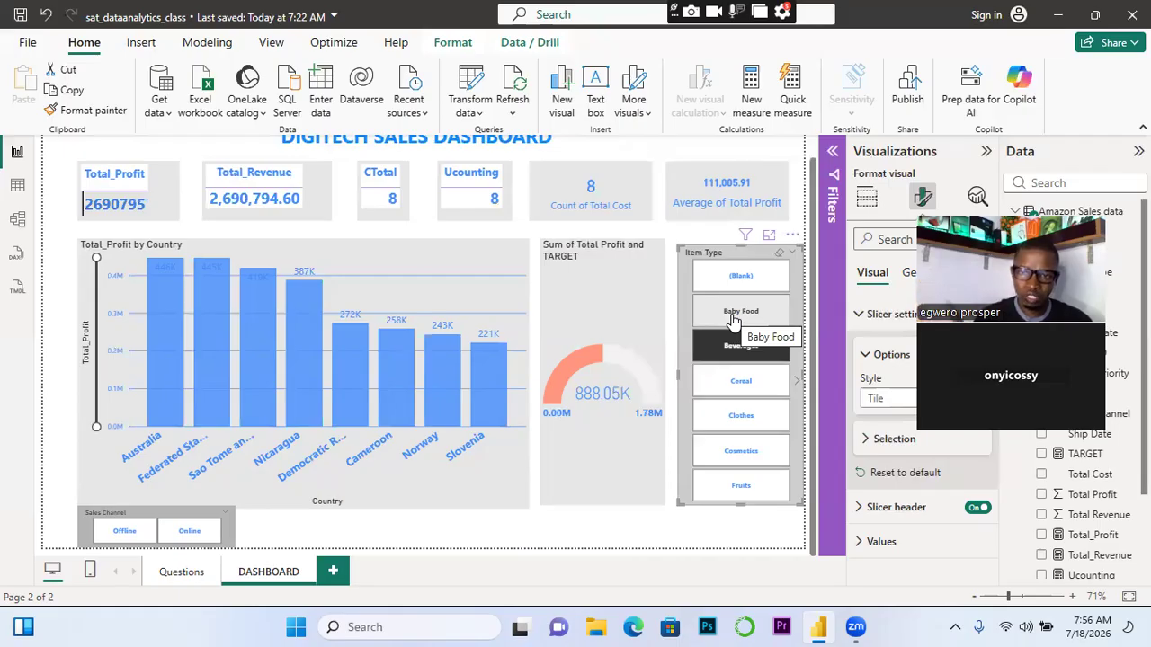
pyautogui.click(726, 354)
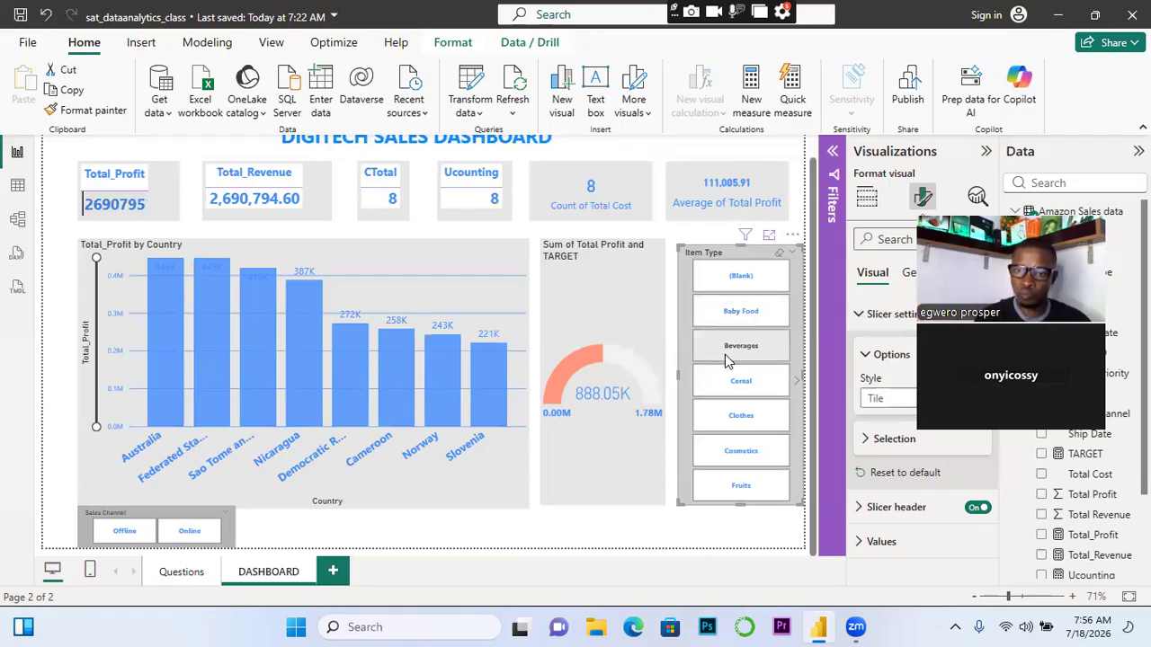
# Select Baby Food, Beverages and Cereal together in the Item Type slicer to filter the dashboard by all three
pyautogui.click(745, 311)
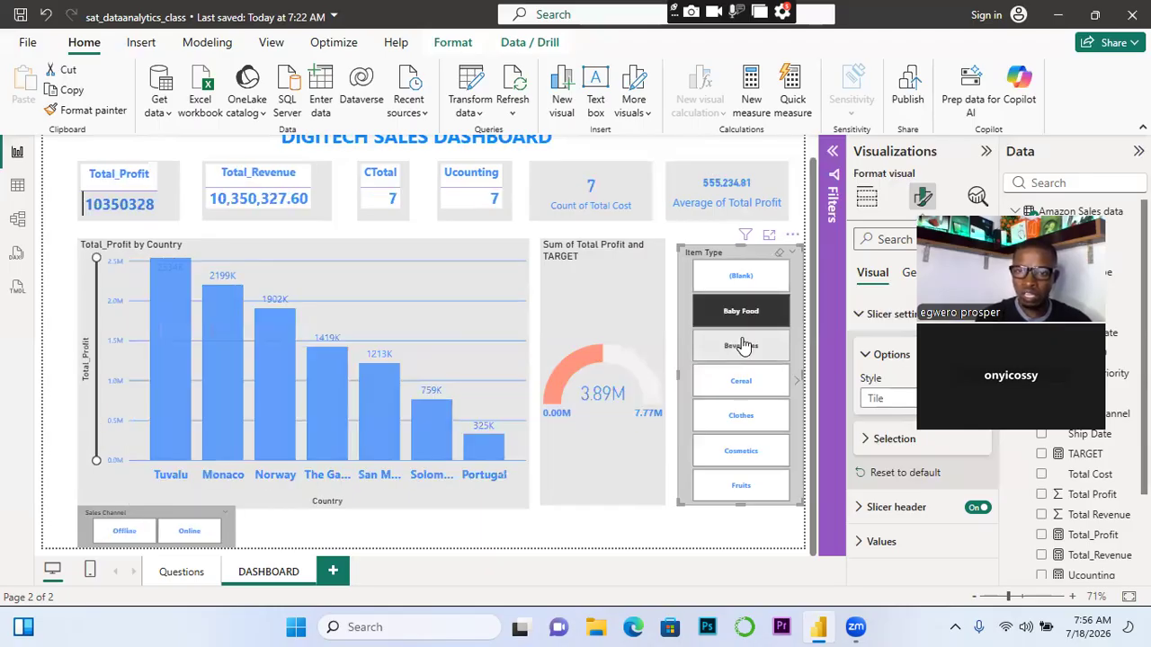
pyautogui.click(742, 346)
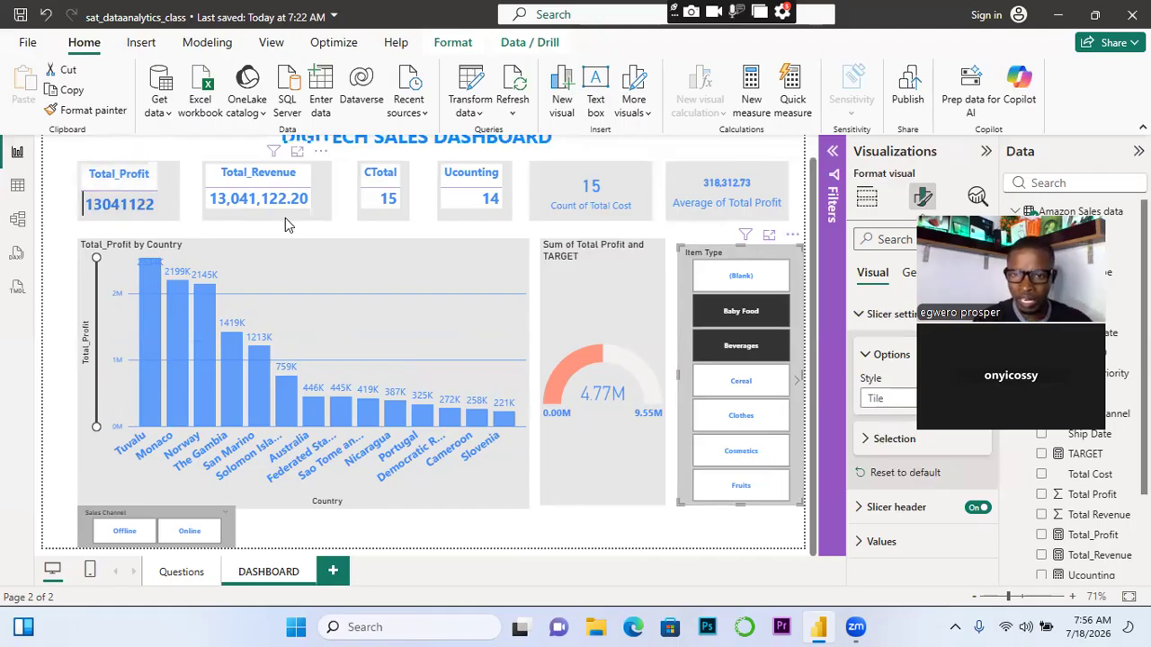
pyautogui.click(734, 396)
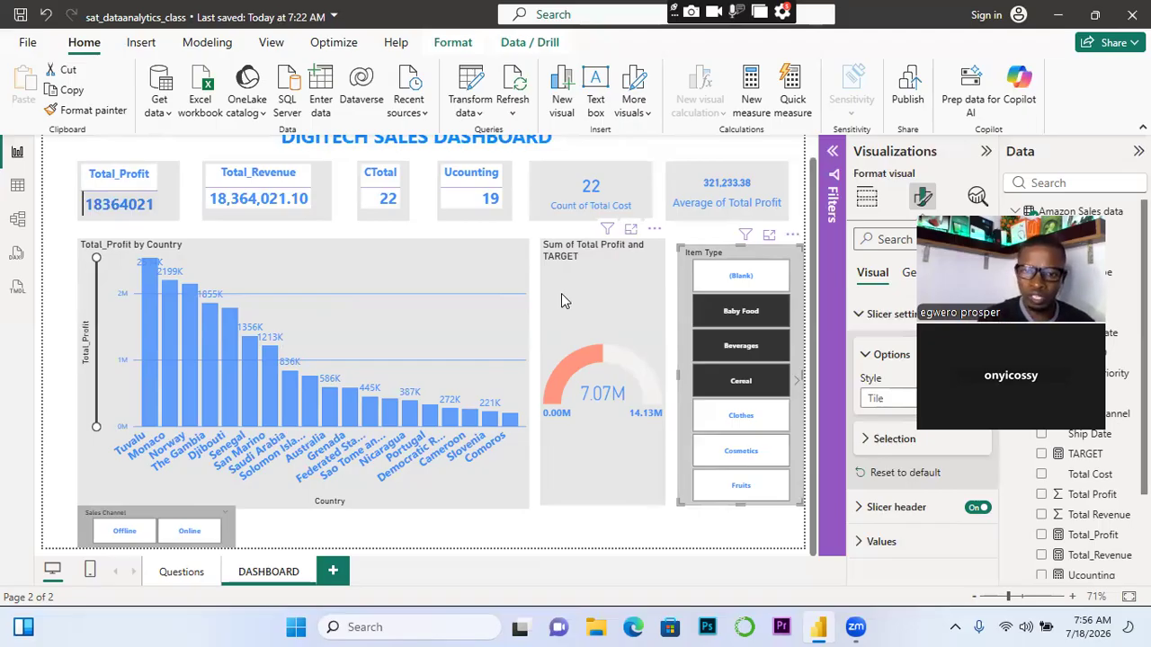
# Try black, light grey and orange (#FF977E) in turn as the dashboard page's wallpaper color
pyautogui.click(562, 540)
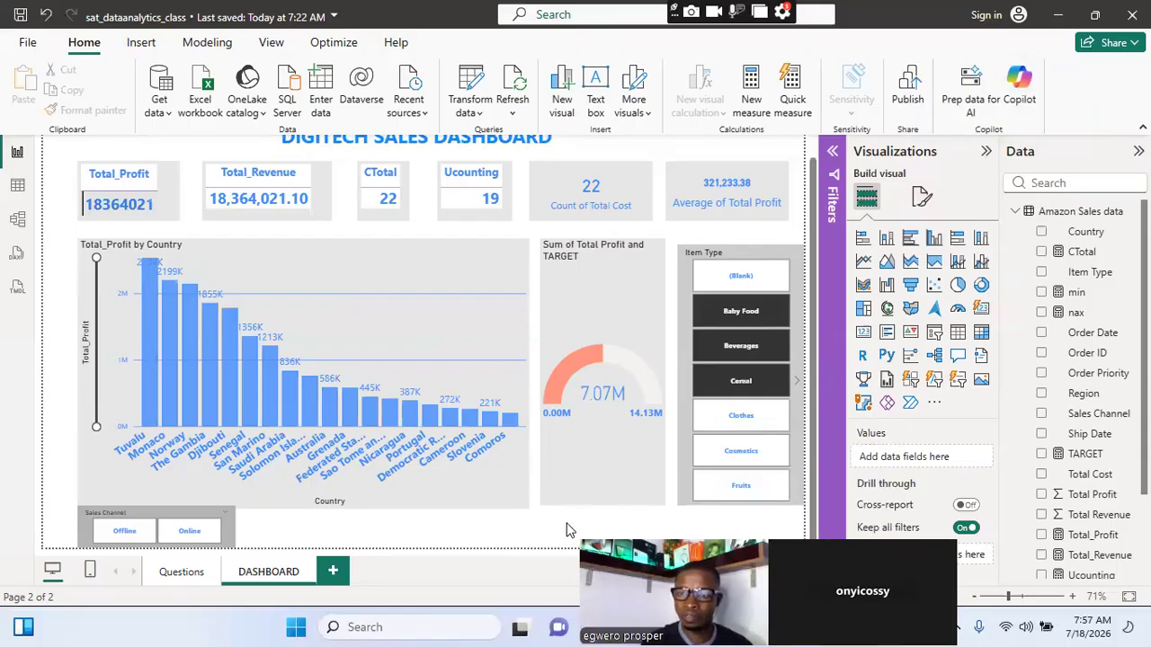
pyautogui.click(923, 199)
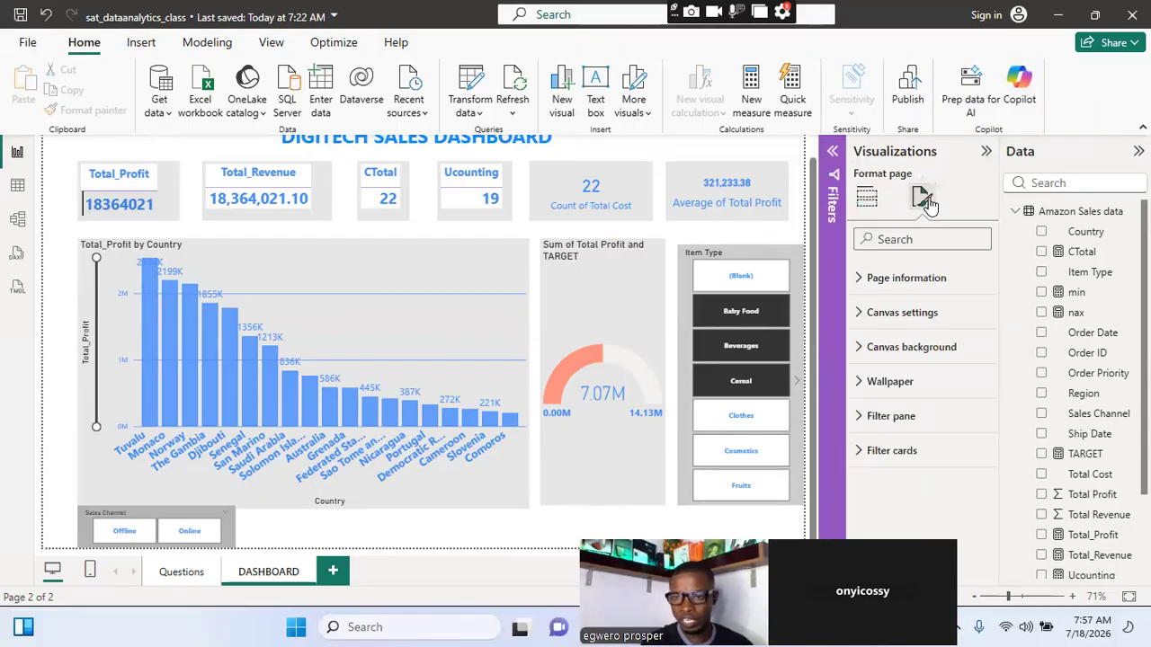
pyautogui.click(861, 387)
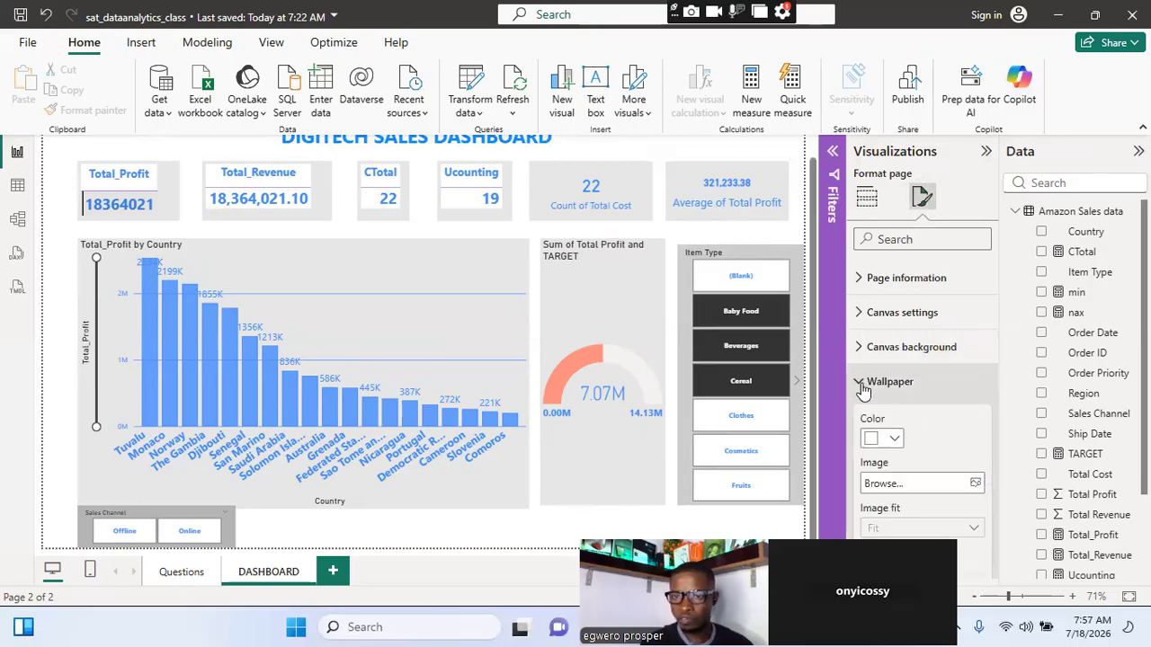
pyautogui.click(898, 440)
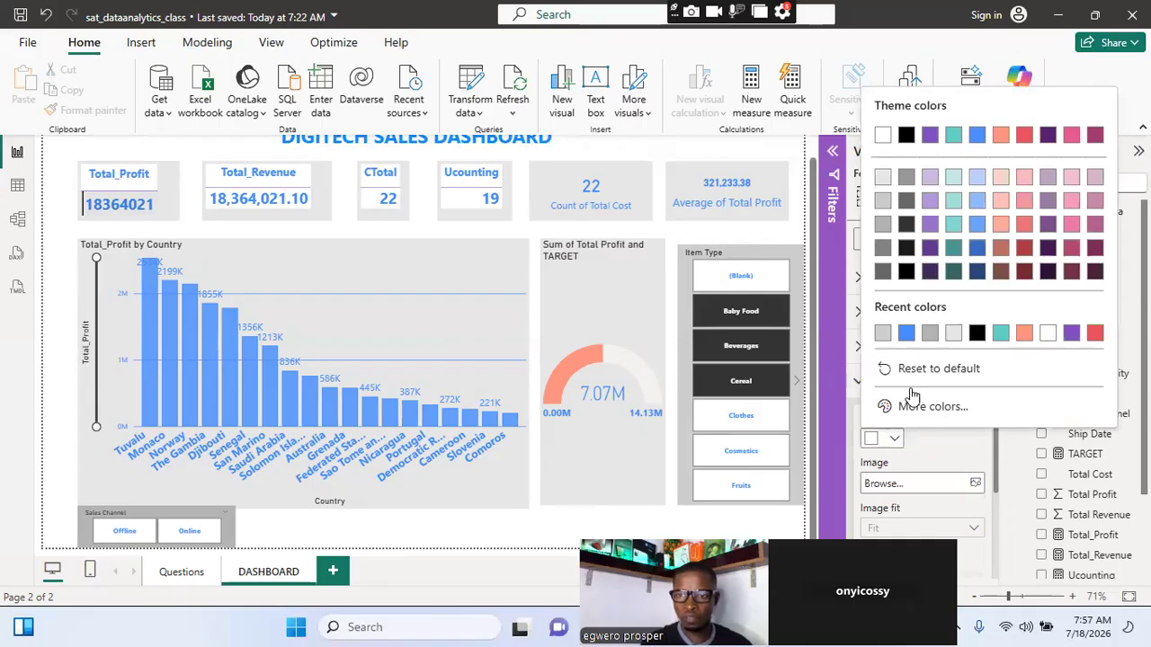
pyautogui.click(978, 333)
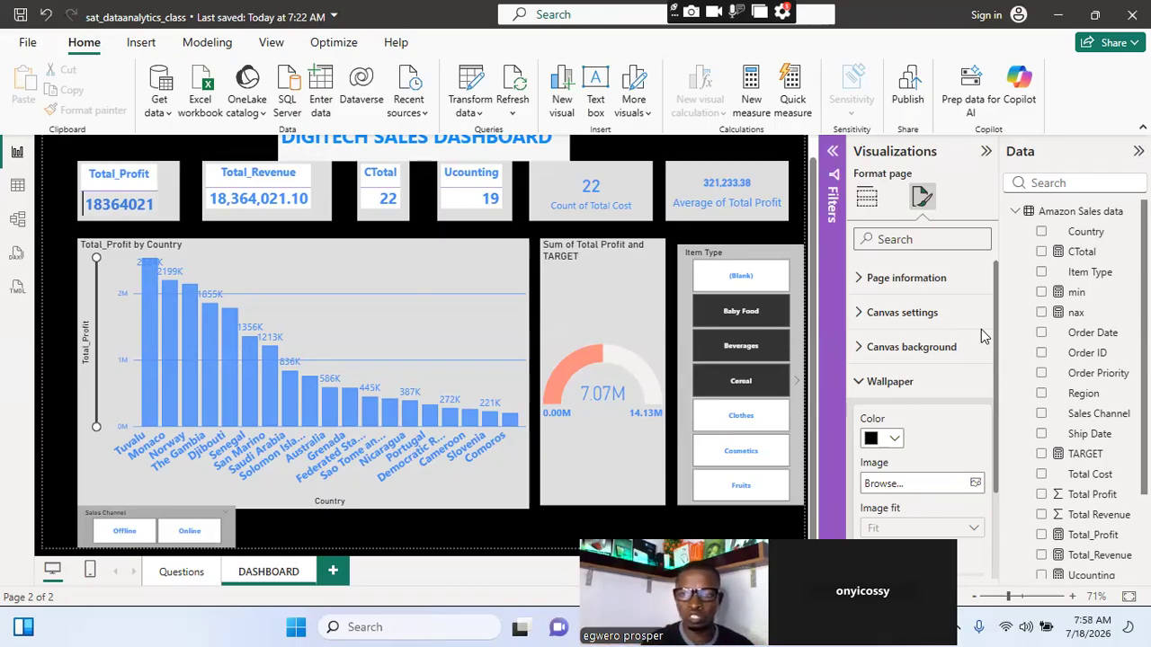
pyautogui.click(898, 437)
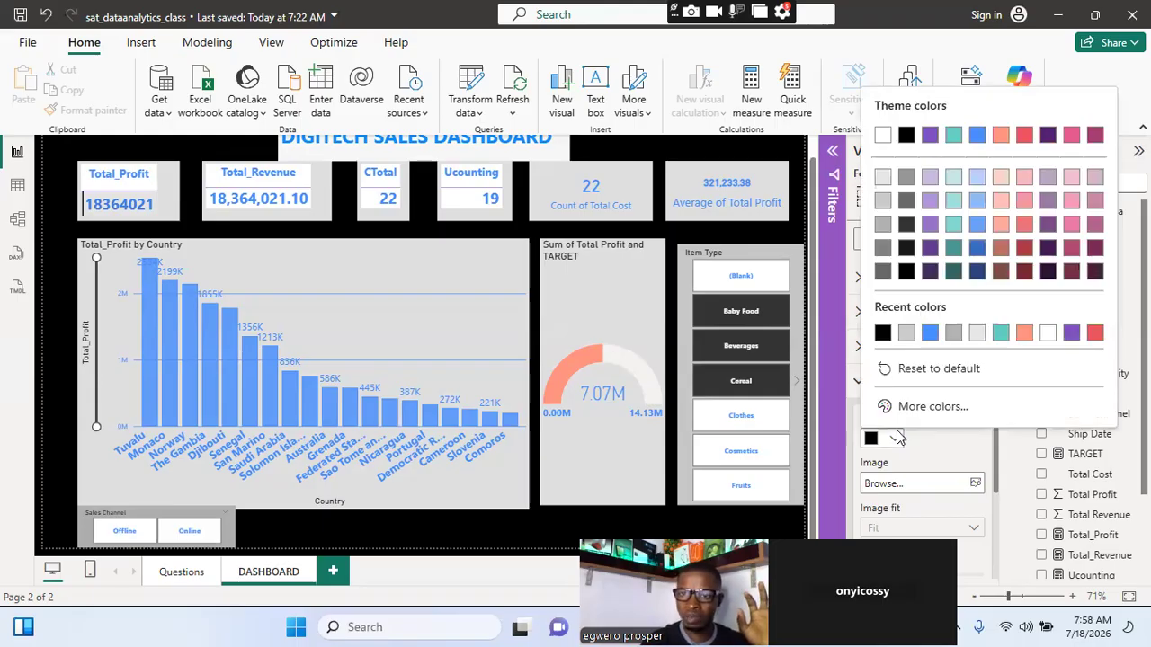
pyautogui.click(976, 335)
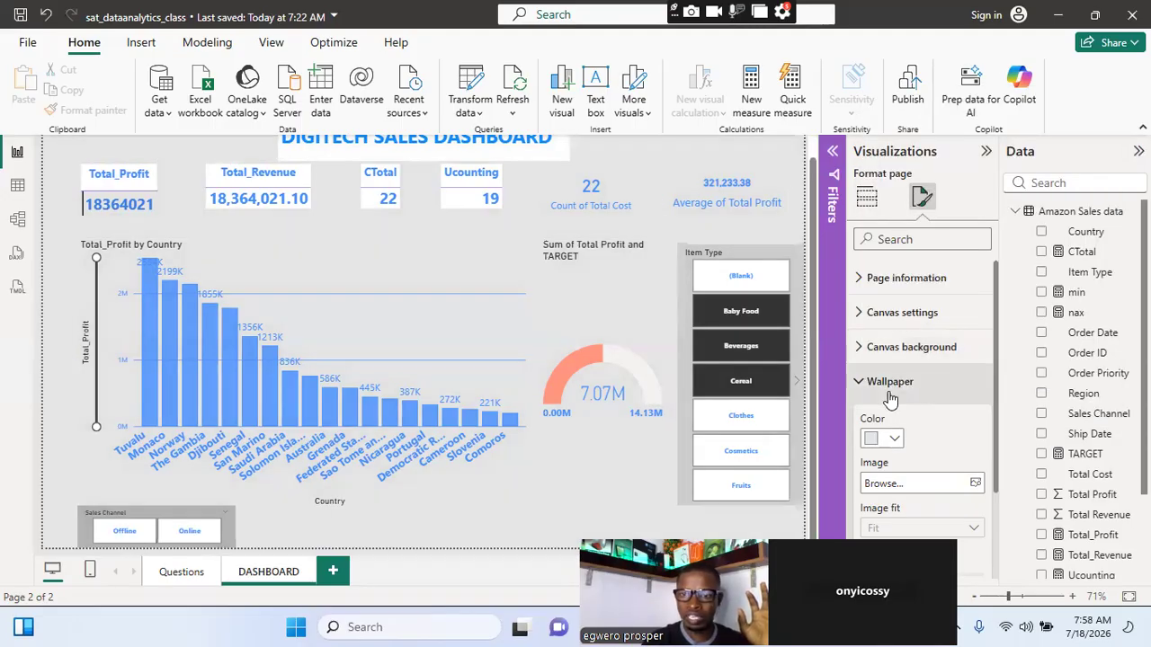
pyautogui.click(894, 440)
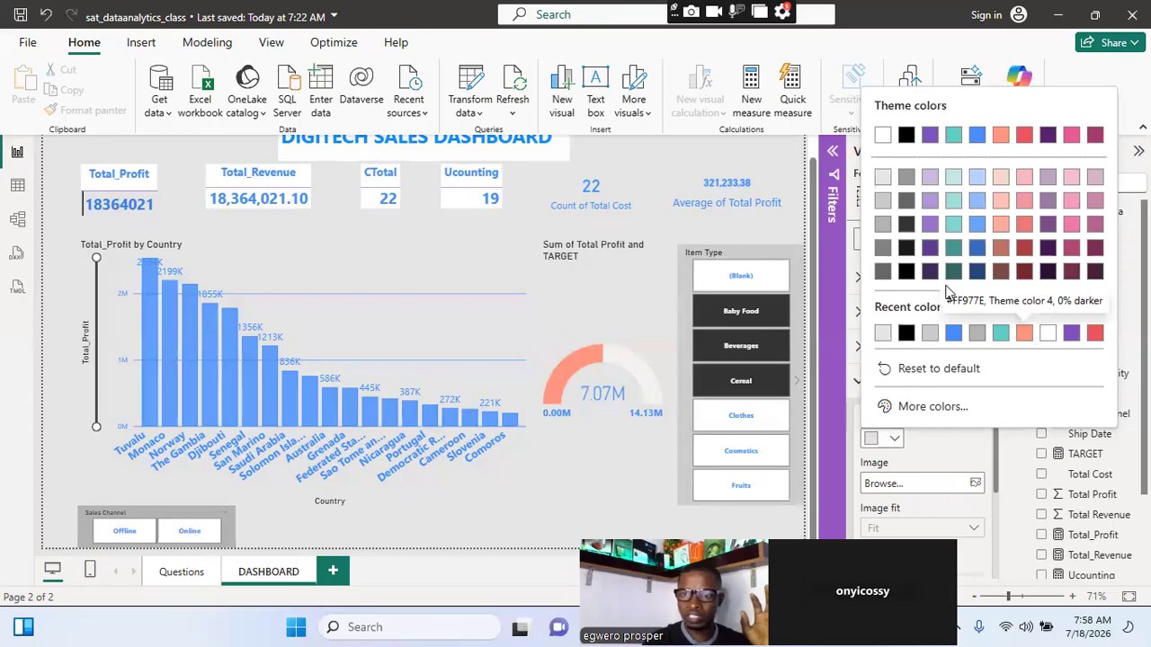
pyautogui.click(1022, 335)
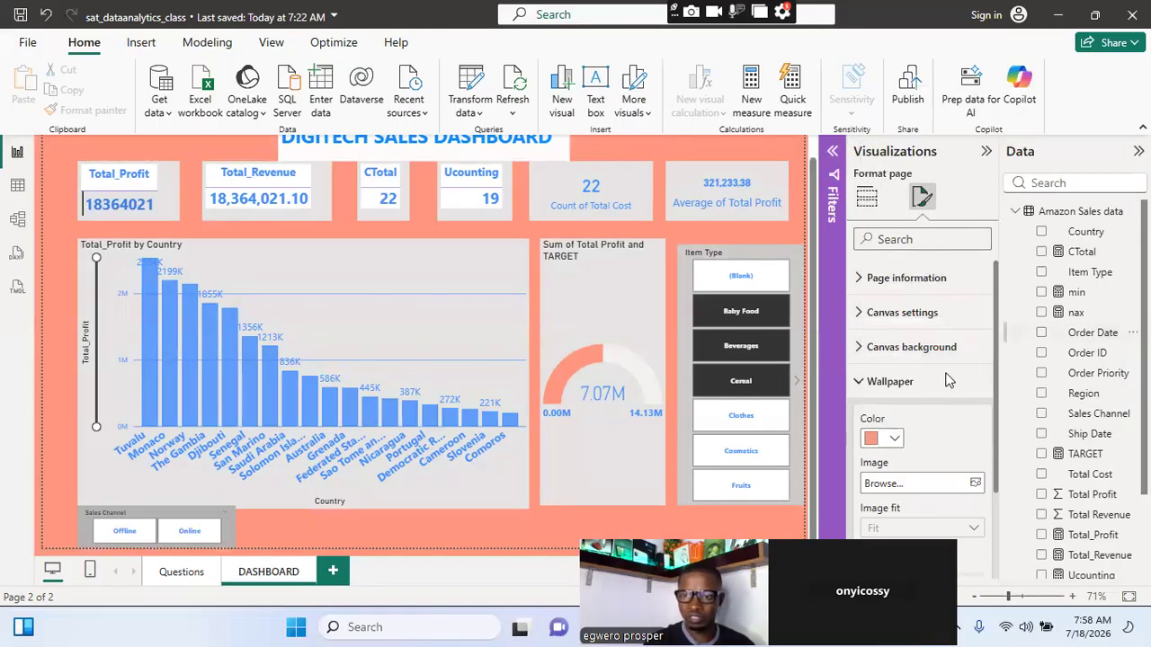
# Set the dashboard page's wallpaper color to white and save the report
pyautogui.click(893, 441)
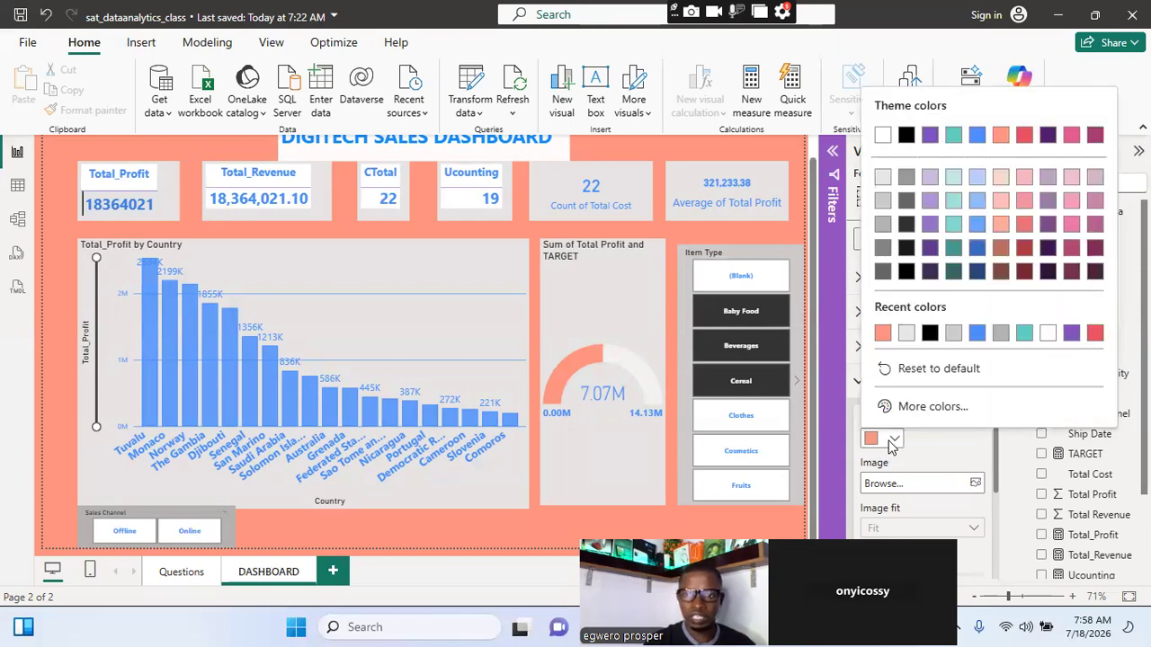
pyautogui.click(1046, 336)
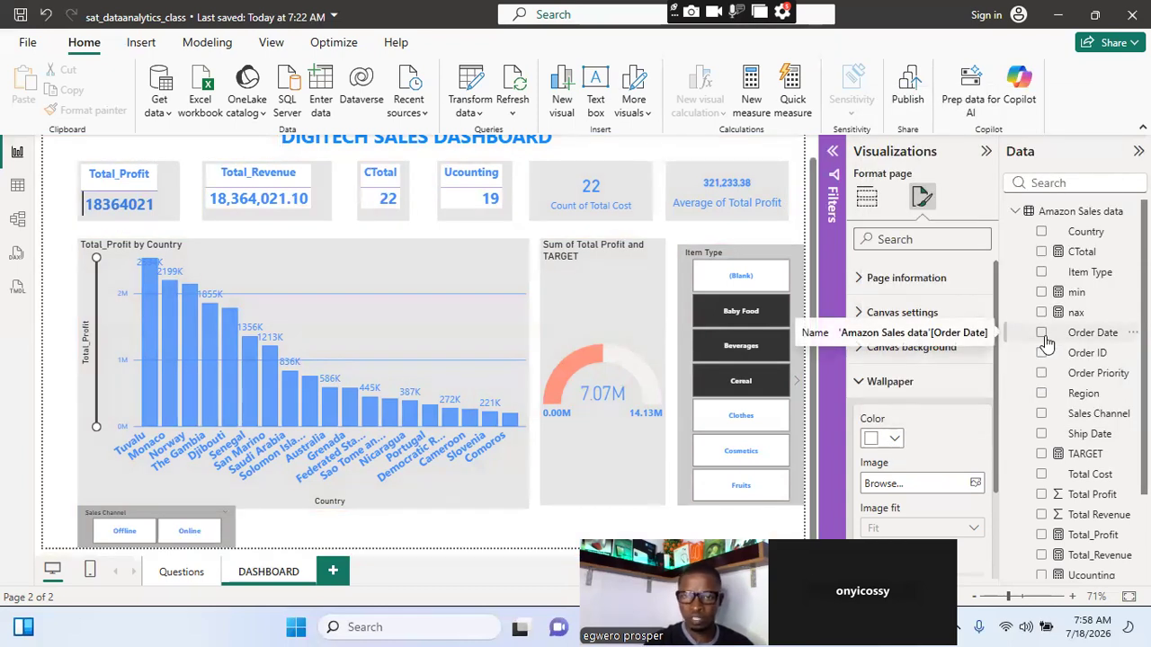
pyautogui.hotkey('ctrl', 's')
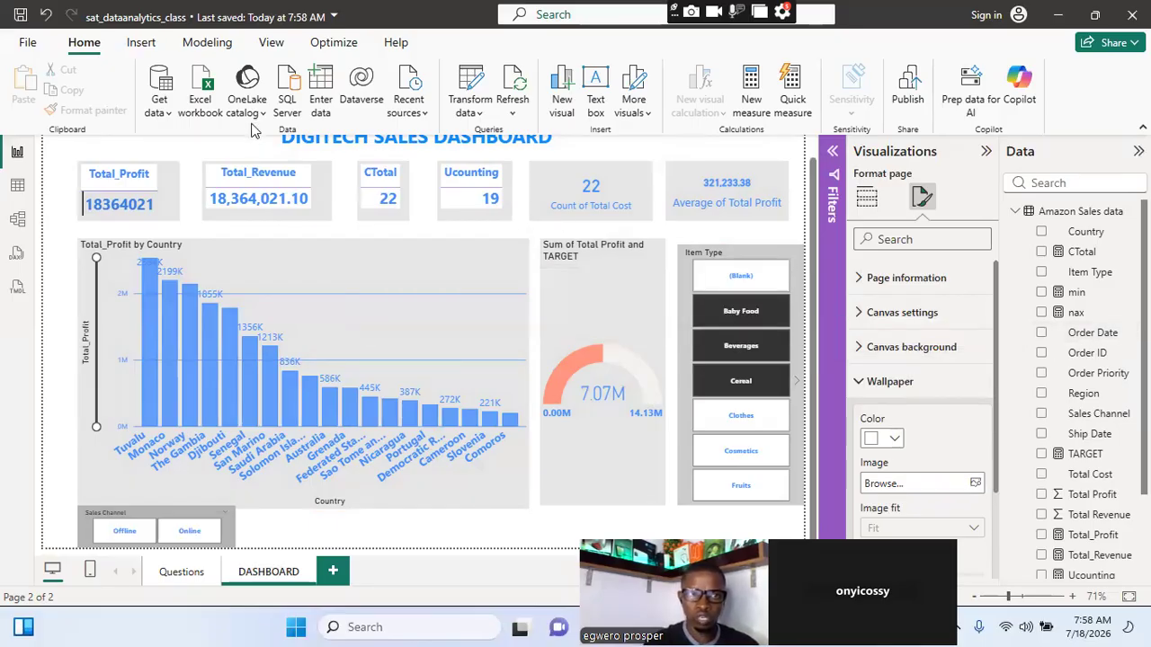